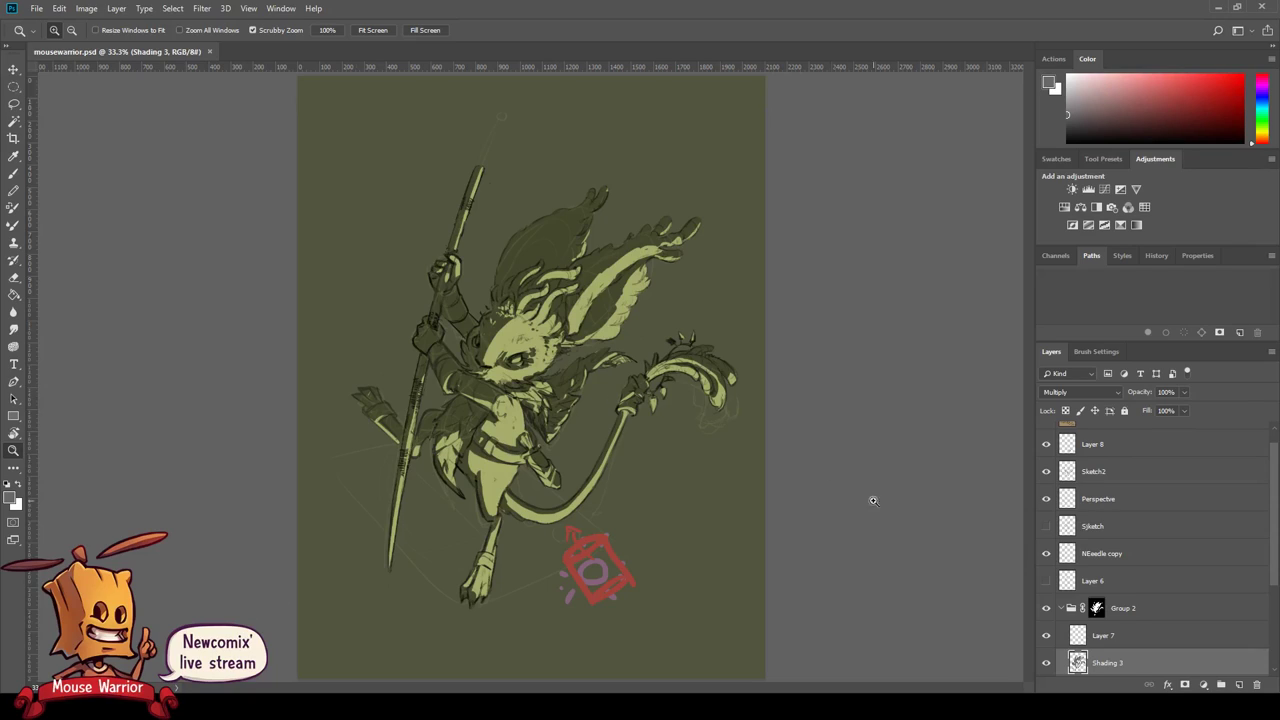
- Hide Shading 3, briefly preview Shading2, then leave only the Shading1 shading visible
scroll(1260, 503, "down", 2)
scroll(1260, 503, "down", 2)
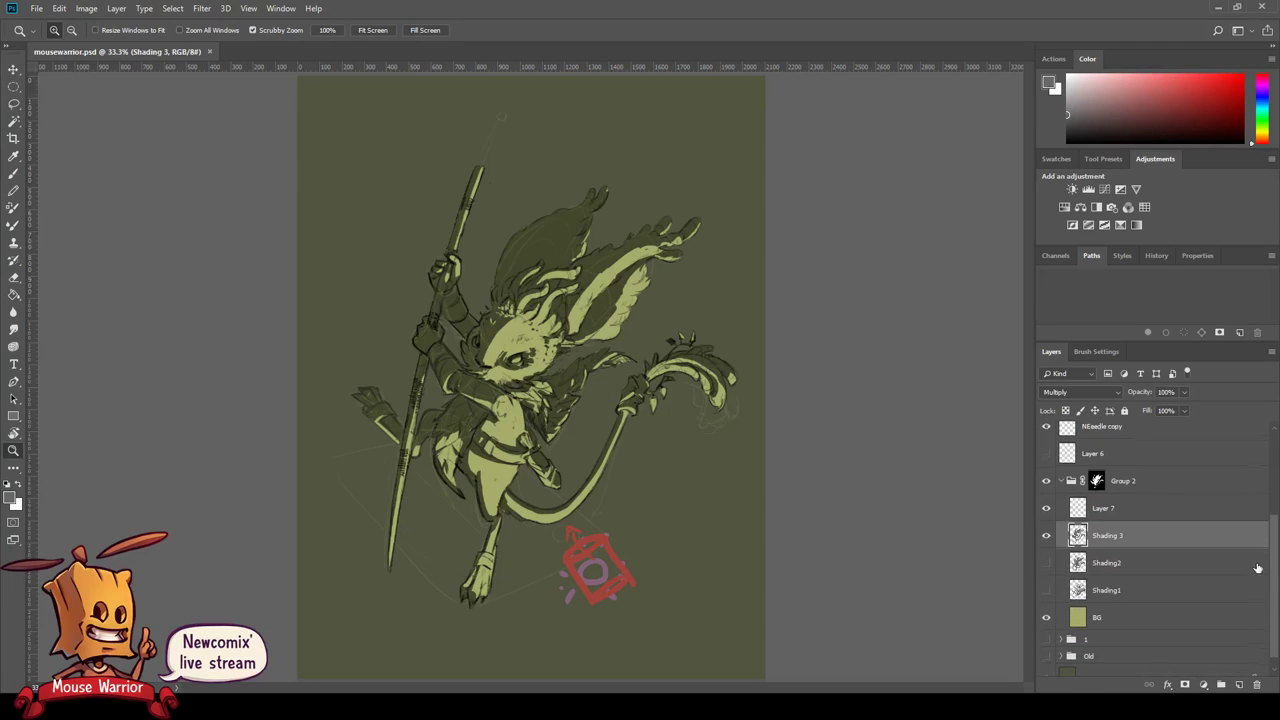
scroll(1260, 503, "down", 1)
left_click(1046, 521)
left_click(1046, 548)
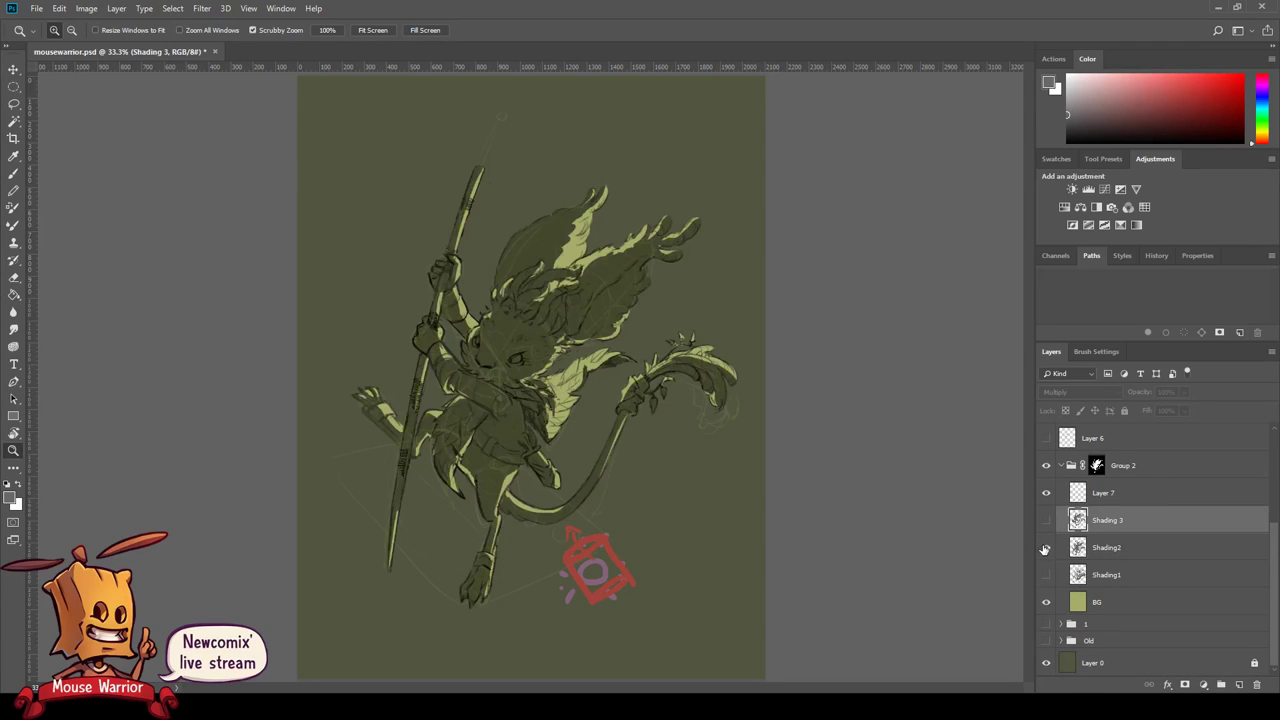
left_click(1046, 548)
left_click(1046, 575)
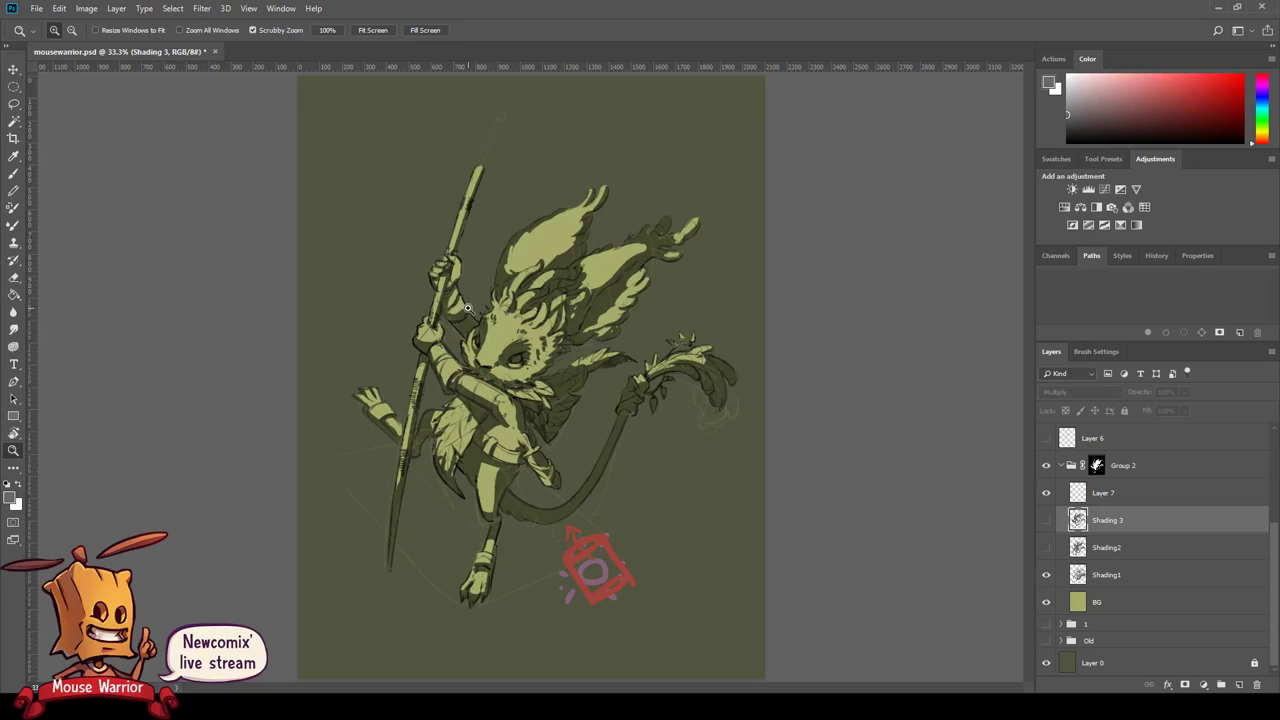
key("e")
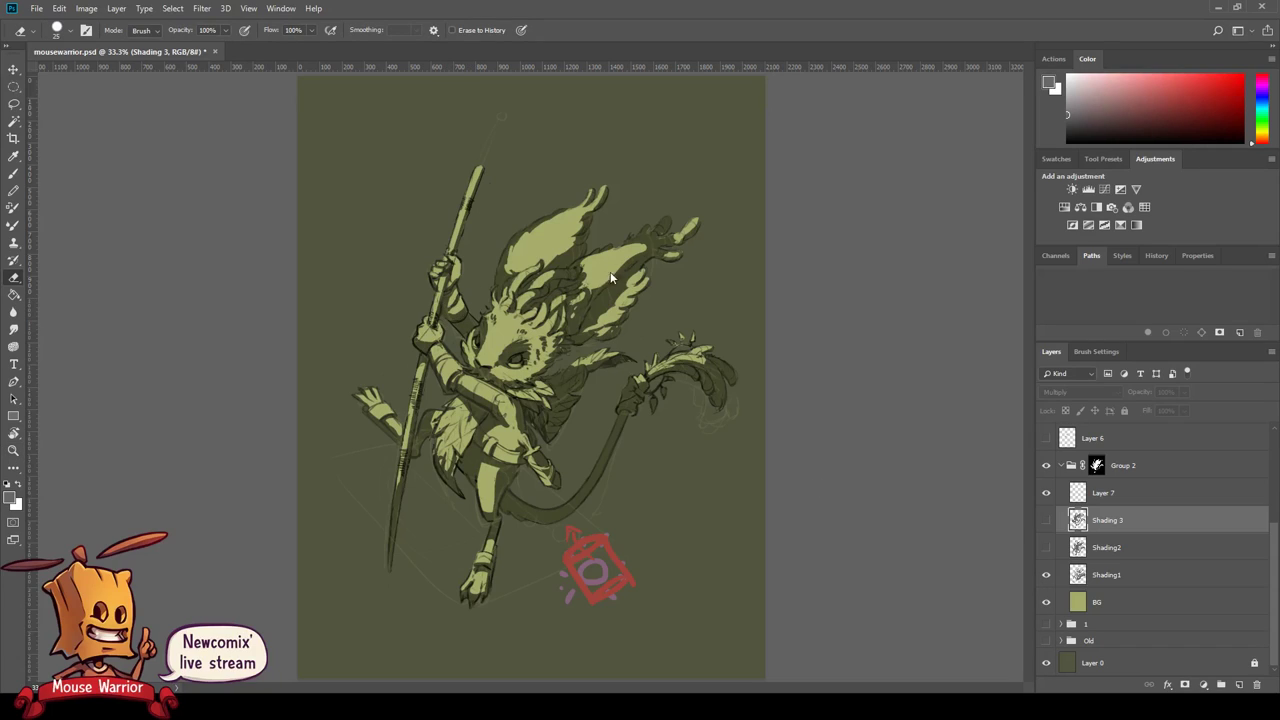
- On Shading1, erase shading near the shoulder, darken the staff hand, then hide Shading1
left_click(1103, 578)
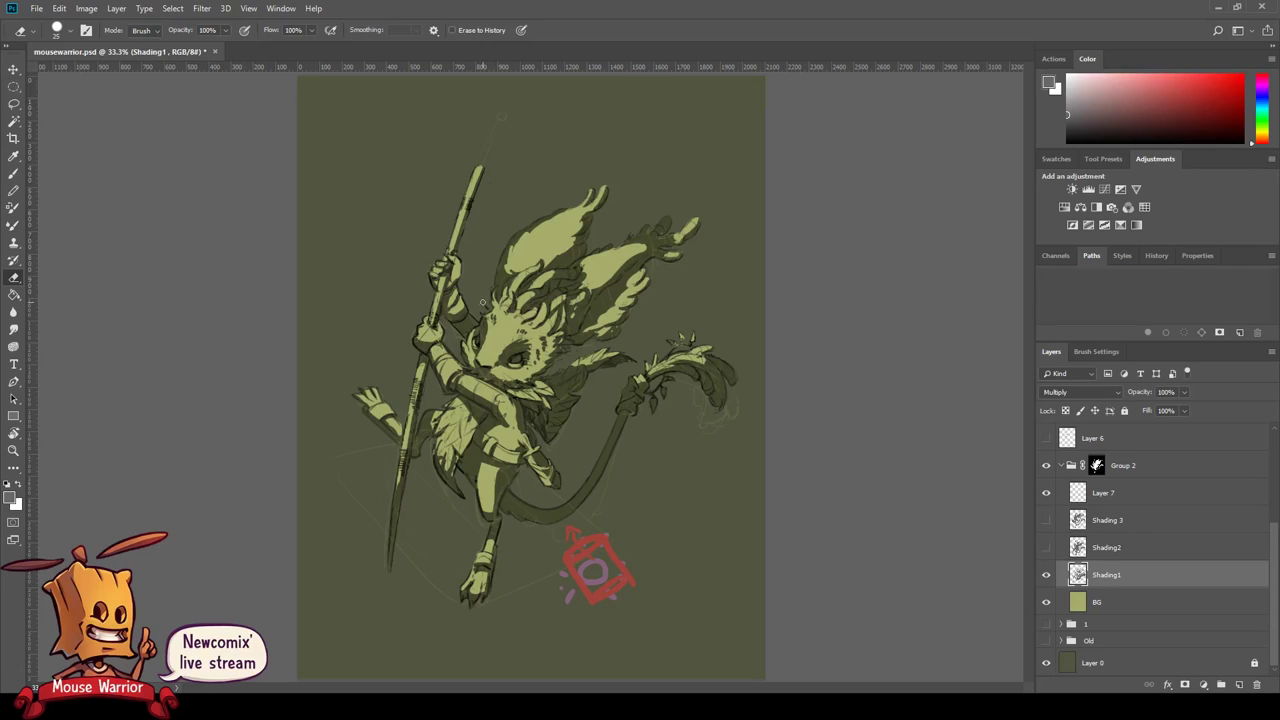
left_click_drag(482, 302, 456, 314)
key("b")
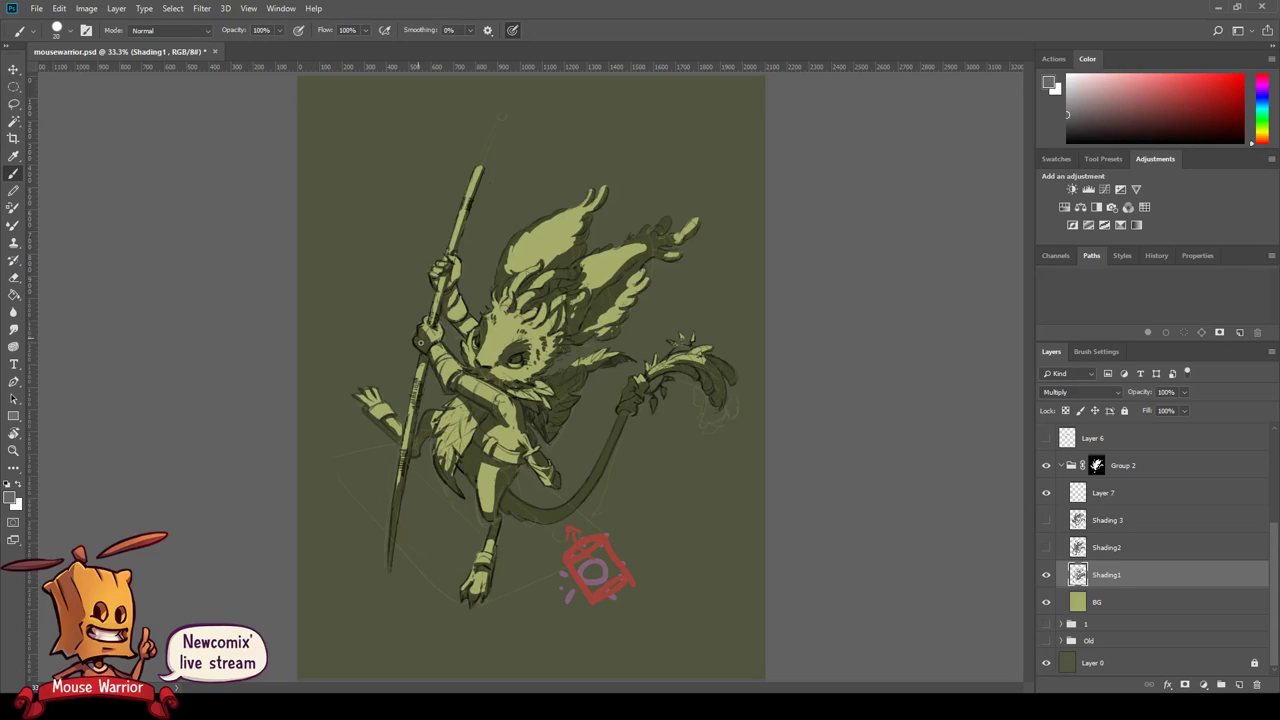
left_click_drag(421, 337, 434, 343)
key("e")
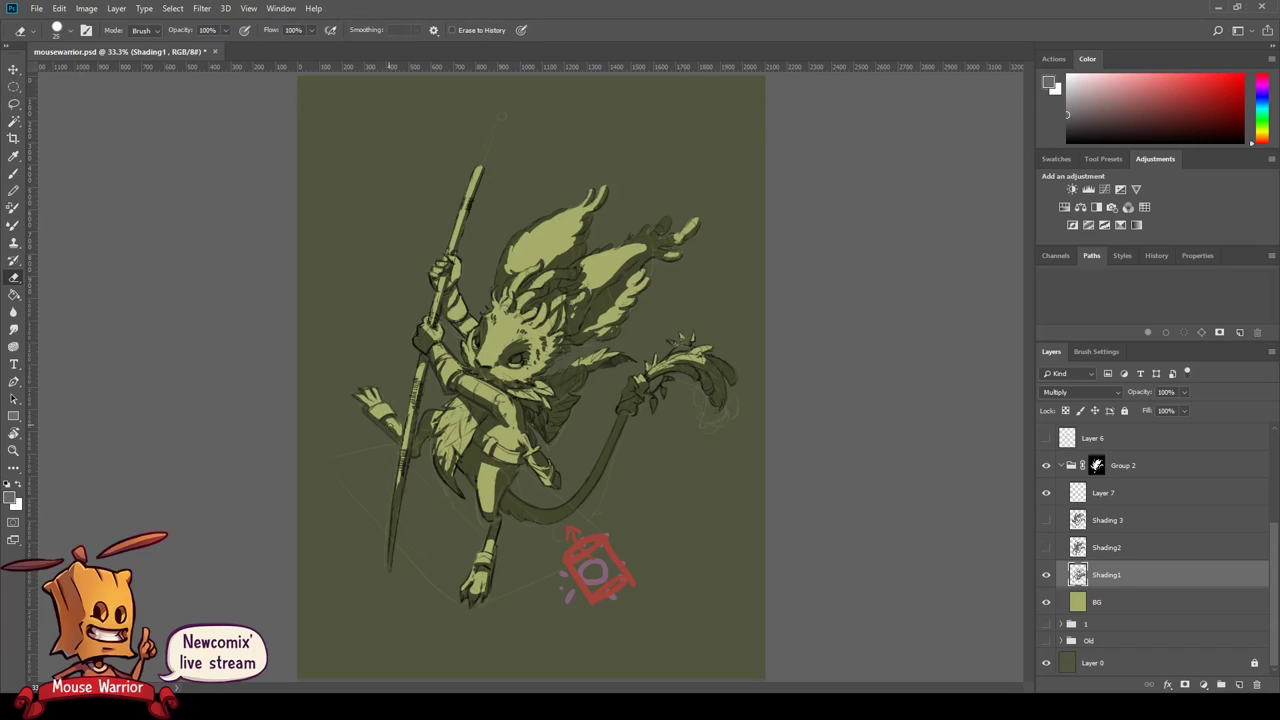
key("b")
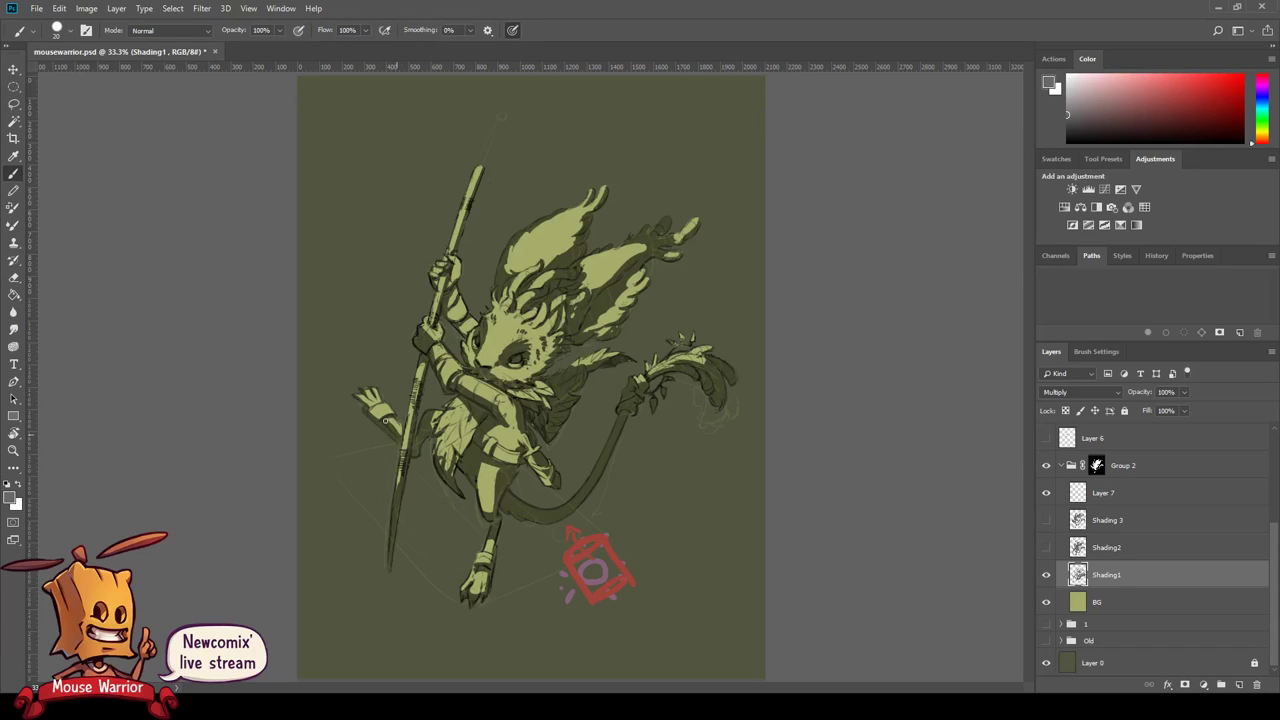
key("e")
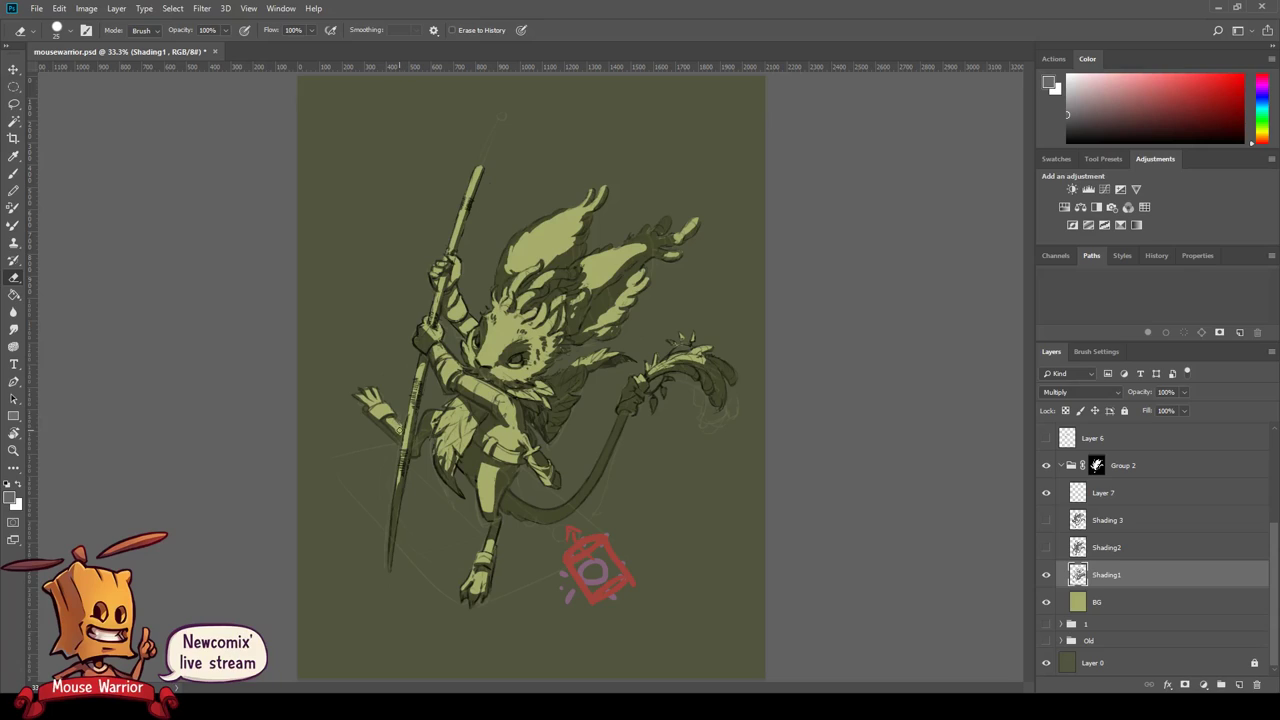
key("b")
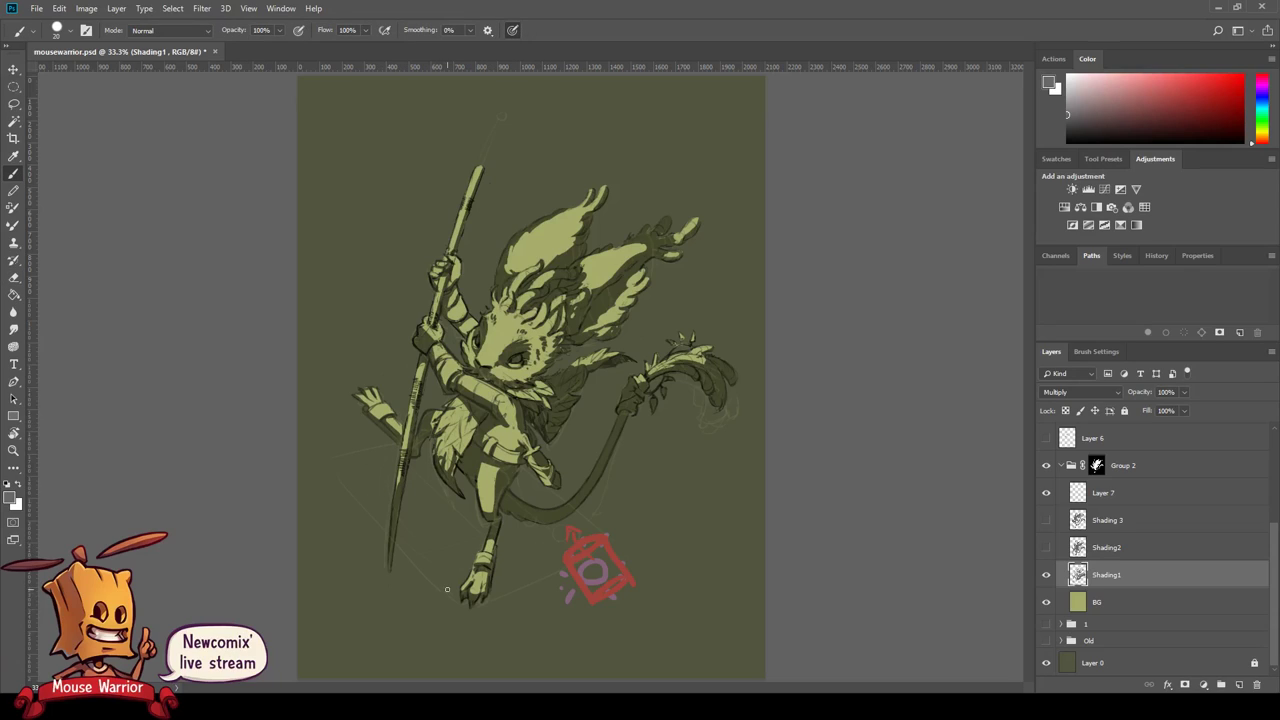
left_click(1046, 575)
- Rename Layer 7 to 'Colors', create empty Layer 9 above it, and zoom to 50%
double_click(1104, 494)
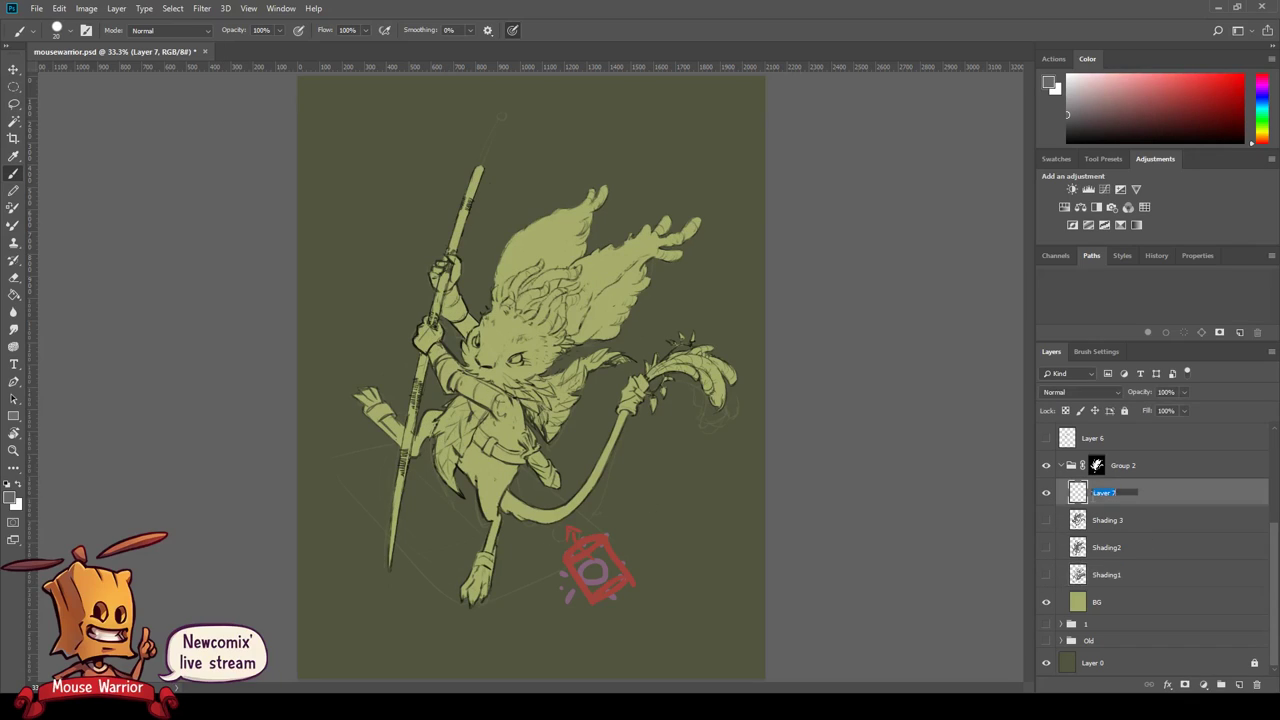
type("Colors")
key("Return")
left_click(1239, 685)
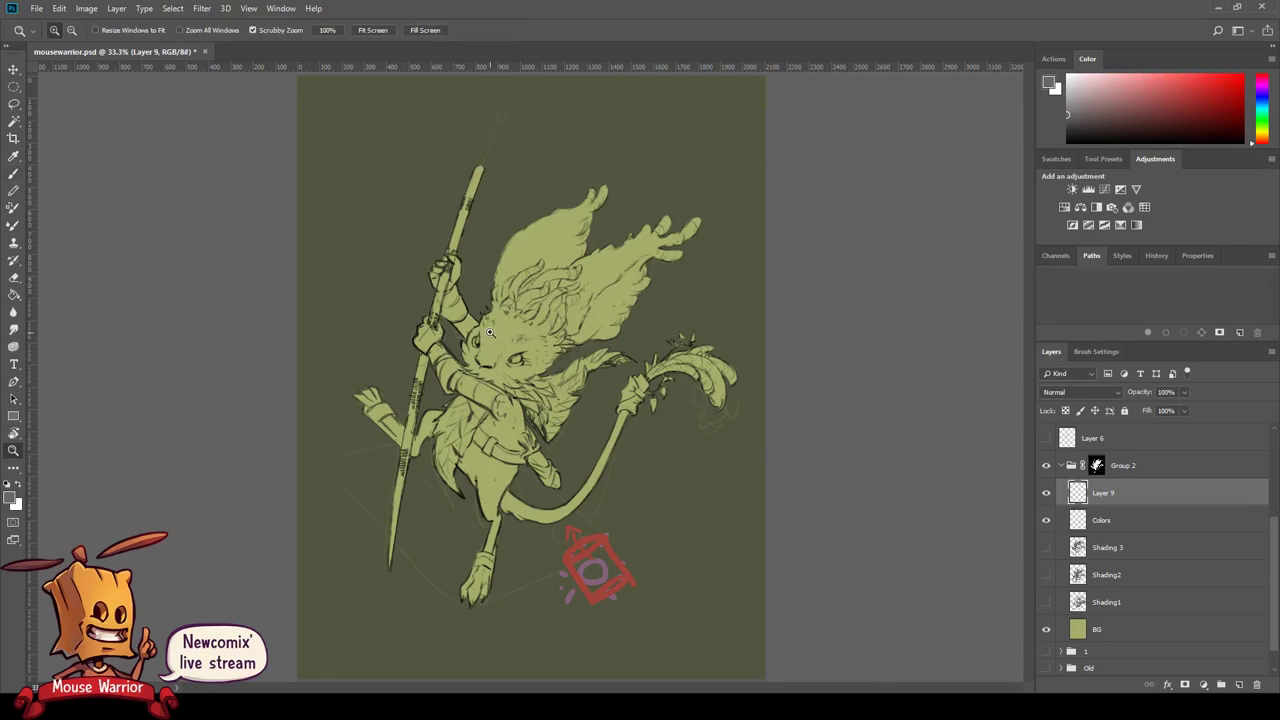
scroll(501, 116, "up", 1)
- Pick a muted mauve and paint it over the mouse's hair, including the tips and top tuft
left_click(634, 229, "alt")
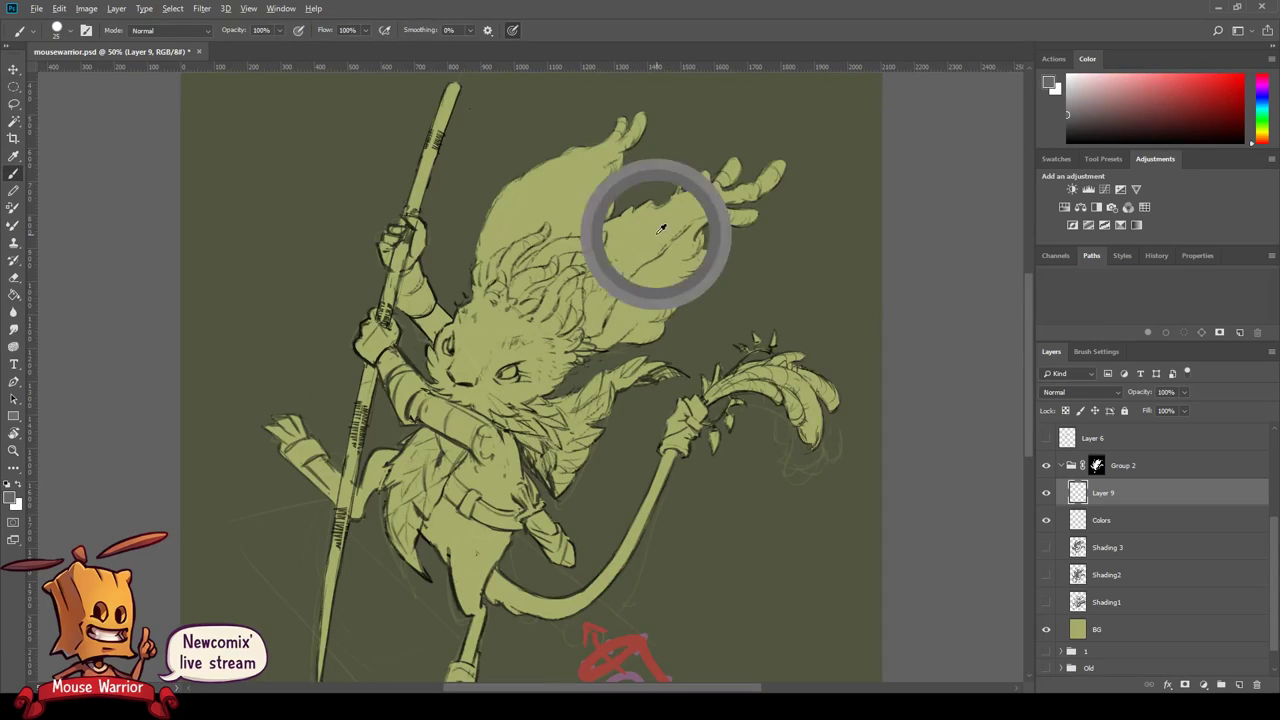
left_click(1104, 108)
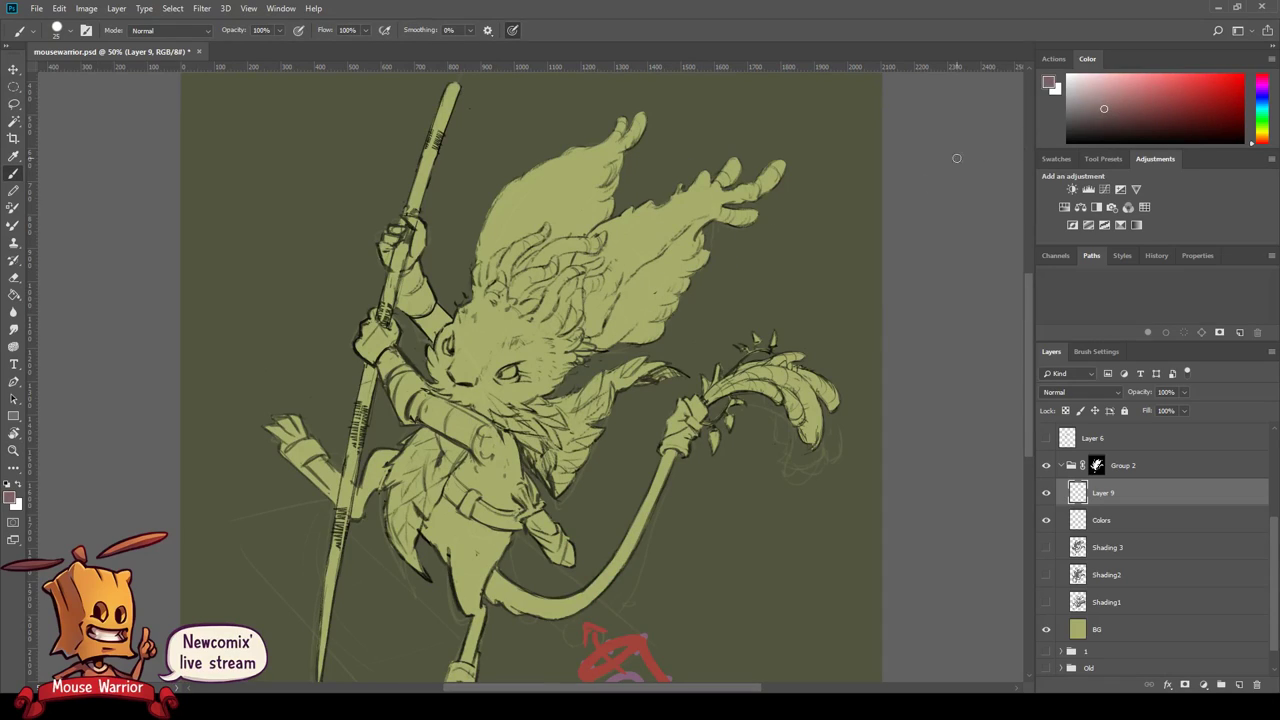
mouse_move(688, 227)
left_mouse_down()
mouse_move(535, 390)
mouse_move(545, 355)
left_mouse_up()
left_click_drag(638, 200, 538, 312)
left_click_drag(738, 170, 618, 331)
left_click_drag(715, 215, 590, 345)
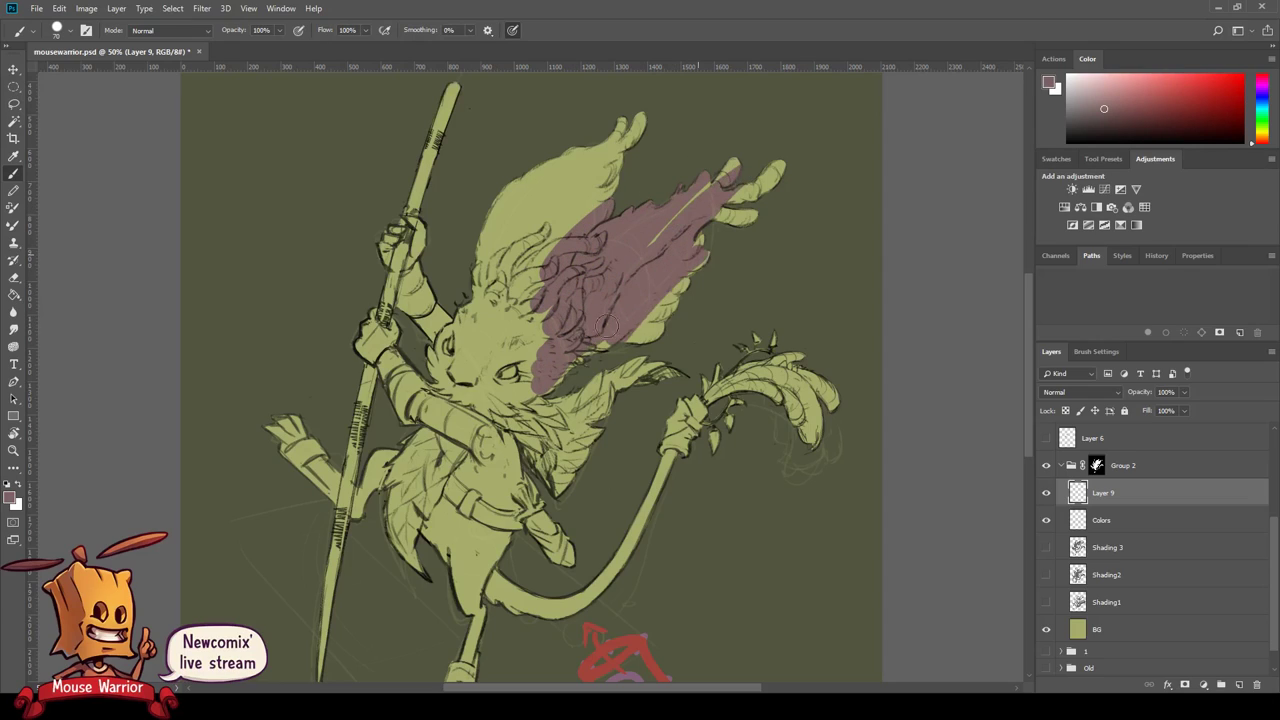
left_click_drag(675, 295, 565, 370)
left_click_drag(740, 212, 630, 360)
mouse_move(780, 172)
left_mouse_down()
mouse_move(642, 259)
mouse_move(770, 165)
left_mouse_up()
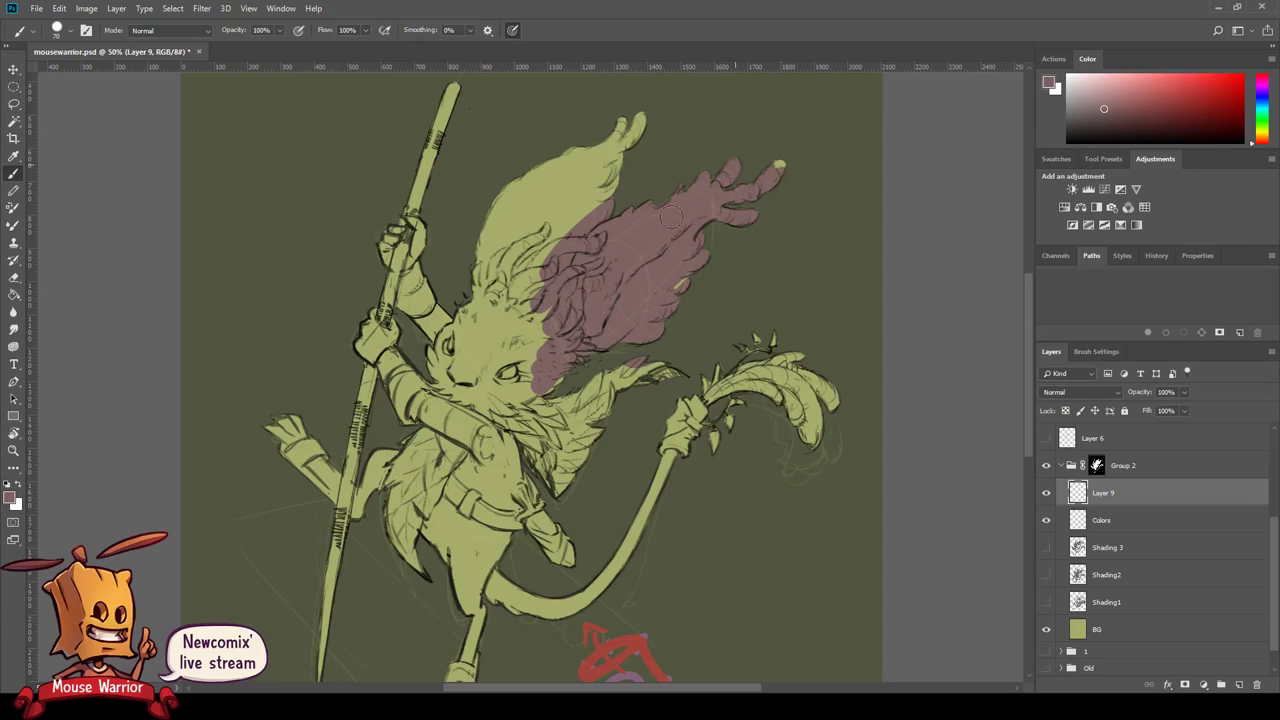
left_click_drag(680, 285, 515, 300)
left_click_drag(636, 172, 490, 290)
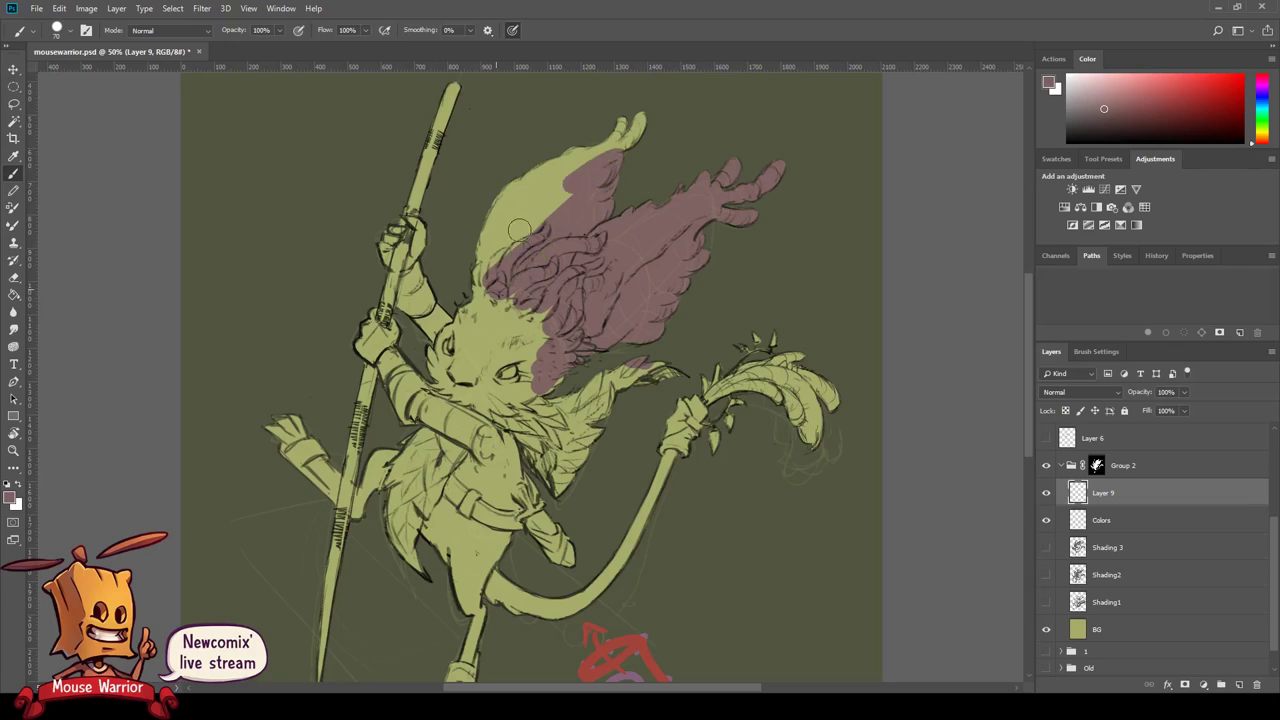
left_click_drag(630, 118, 510, 245)
left_click_drag(605, 145, 585, 172)
mouse_move(480, 285)
left_mouse_down()
mouse_move(533, 174)
mouse_move(480, 320)
mouse_move(420, 380)
left_mouse_up()
- Paint the face, head, both hands, neck, chest and torso mauve
left_click_drag(450, 320, 550, 400)
mouse_move(480, 420)
left_mouse_down()
mouse_move(533, 338)
mouse_move(518, 318)
left_mouse_up()
mouse_move(419, 253)
left_mouse_down()
mouse_move(380, 240)
mouse_move(405, 220)
left_mouse_up()
left_click_drag(370, 320, 380, 355)
mouse_move(422, 398)
left_mouse_down()
mouse_move(500, 470)
mouse_move(430, 540)
mouse_move(465, 548)
mouse_move(510, 480)
left_mouse_up()
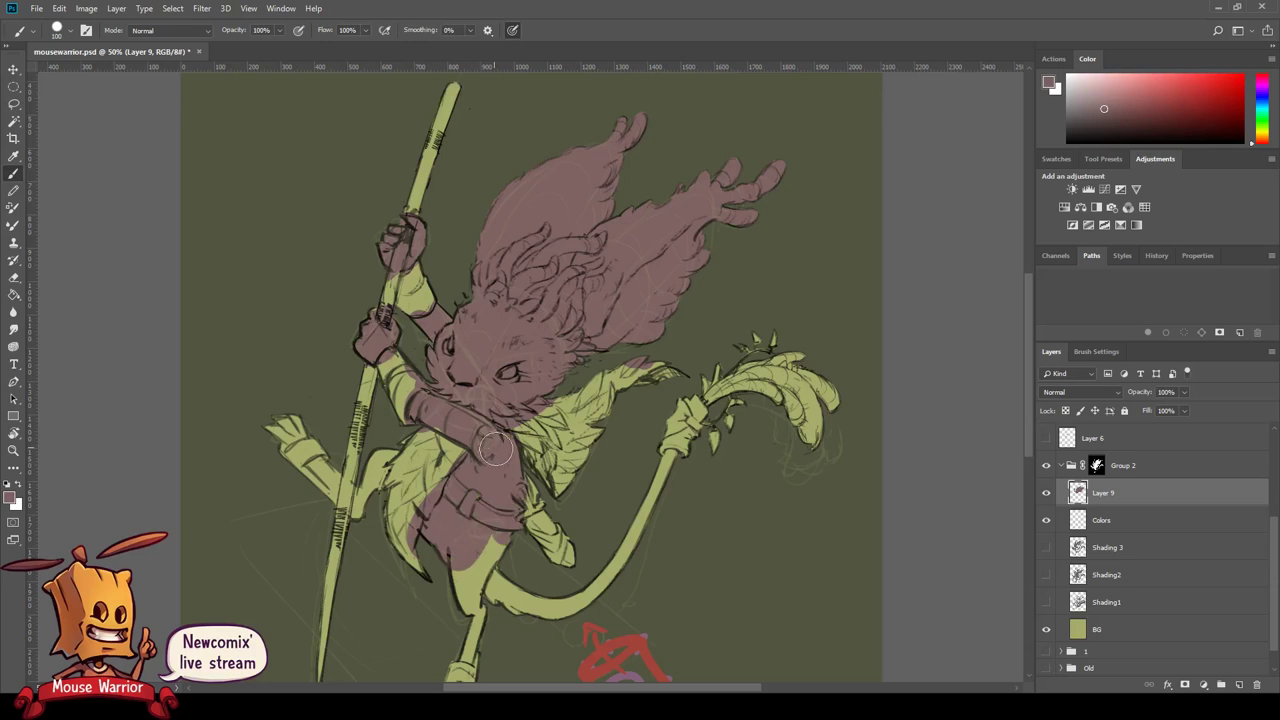
left_click_drag(470, 540, 480, 625)
- Paint the lower leg, foot, tail, tail tuft and raised arm mauve, and strengthen the staff-hand outline
scroll(480, 625, "down", 3)
mouse_move(463, 488)
left_mouse_down()
mouse_move(425, 592)
mouse_move(620, 420)
mouse_move(657, 338)
mouse_move(652, 316)
left_mouse_up()
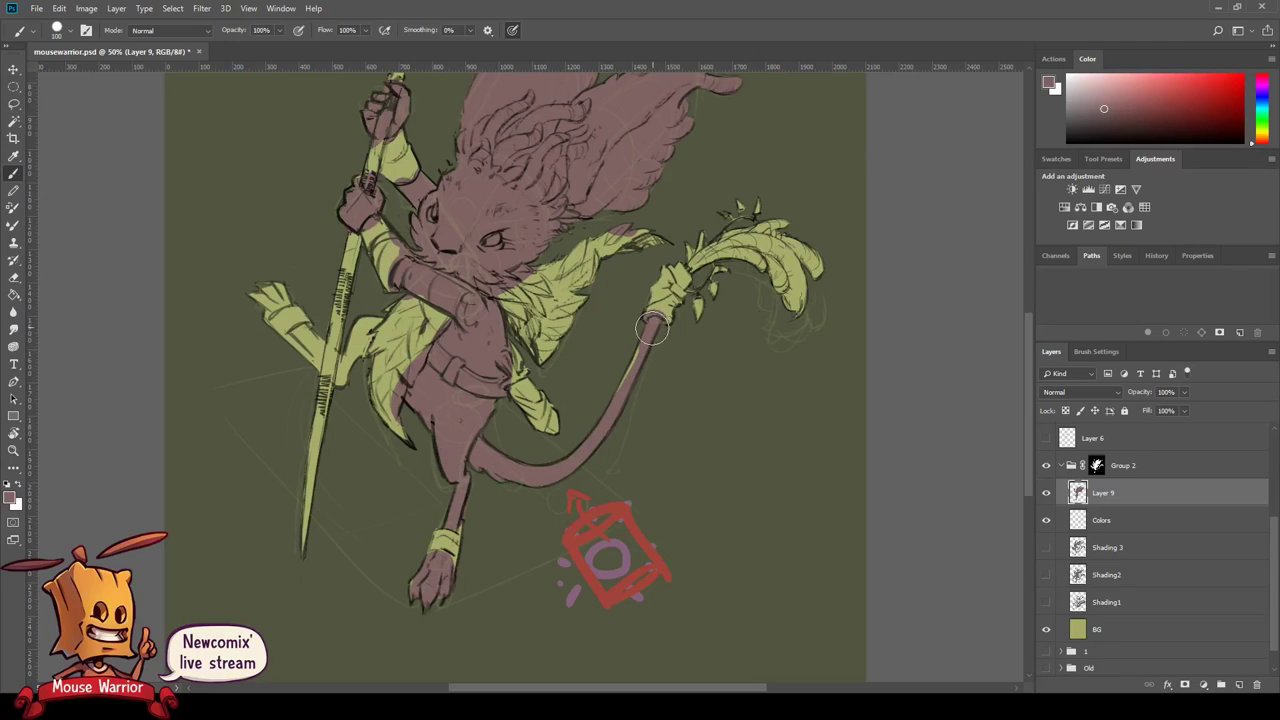
mouse_move(680, 275)
left_mouse_down()
mouse_move(793, 212)
mouse_move(815, 265)
mouse_move(795, 310)
left_mouse_up()
left_click_drag(775, 240, 810, 290)
mouse_move(368, 330)
left_mouse_down()
mouse_move(340, 366)
mouse_move(292, 306)
mouse_move(262, 296)
left_mouse_up()
left_click_drag(330, 380, 322, 406)
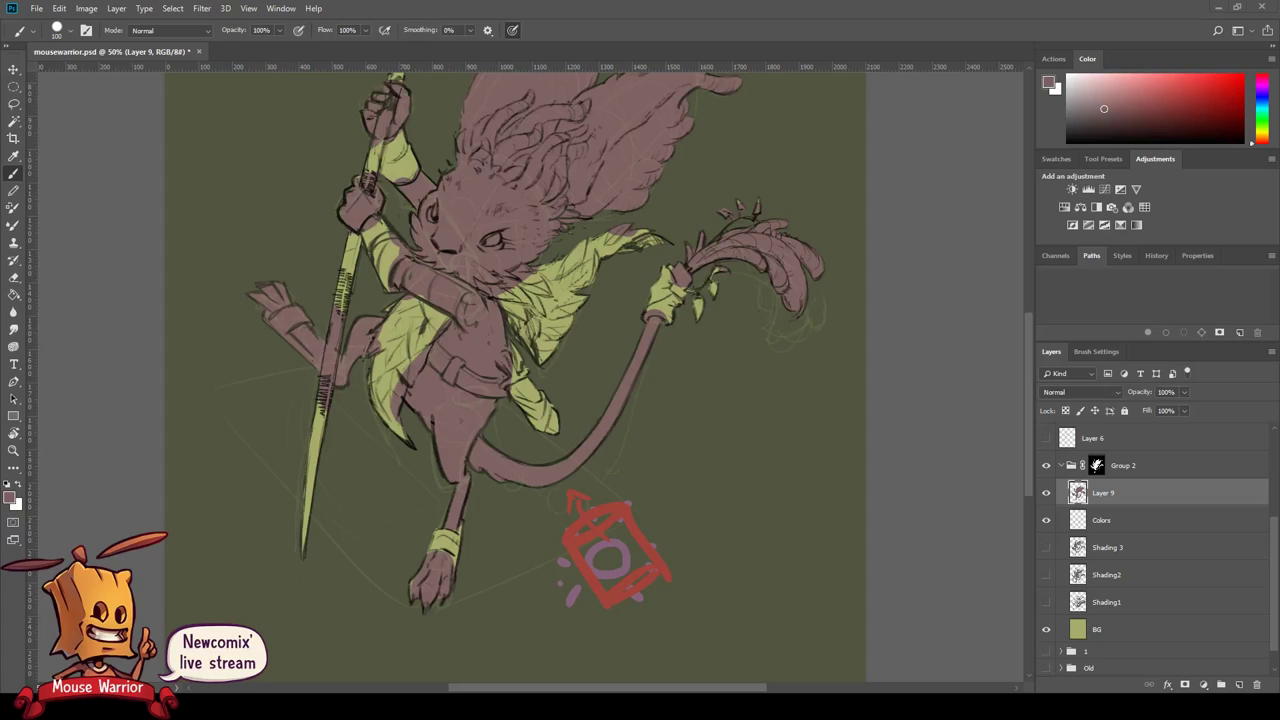
left_click_drag(561, 383, 609, 440)
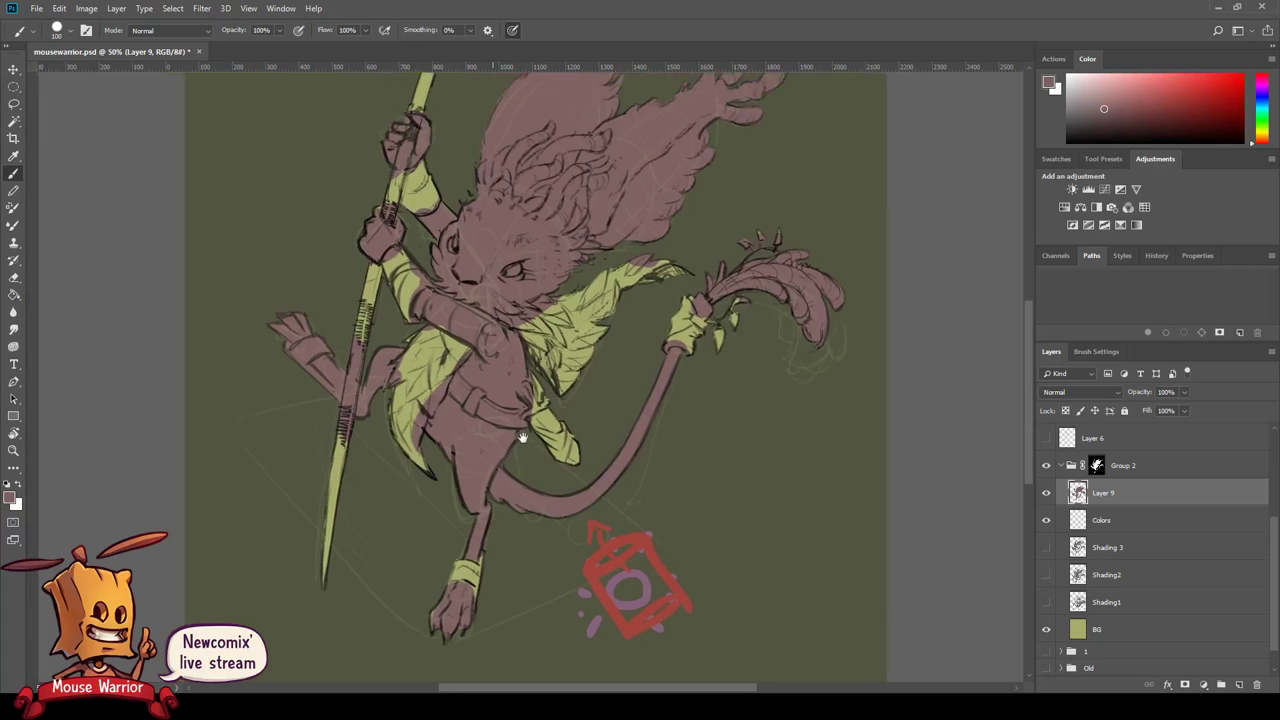
left_click_drag(397, 272, 412, 238)
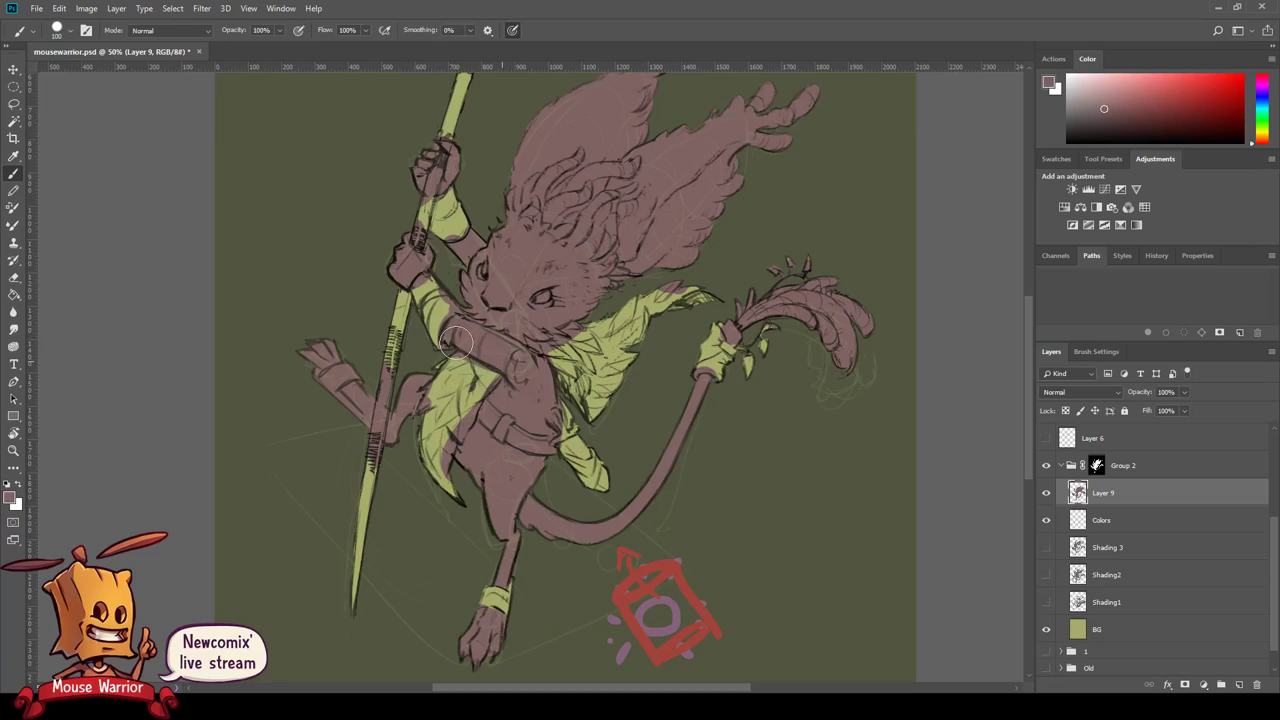
key("e")
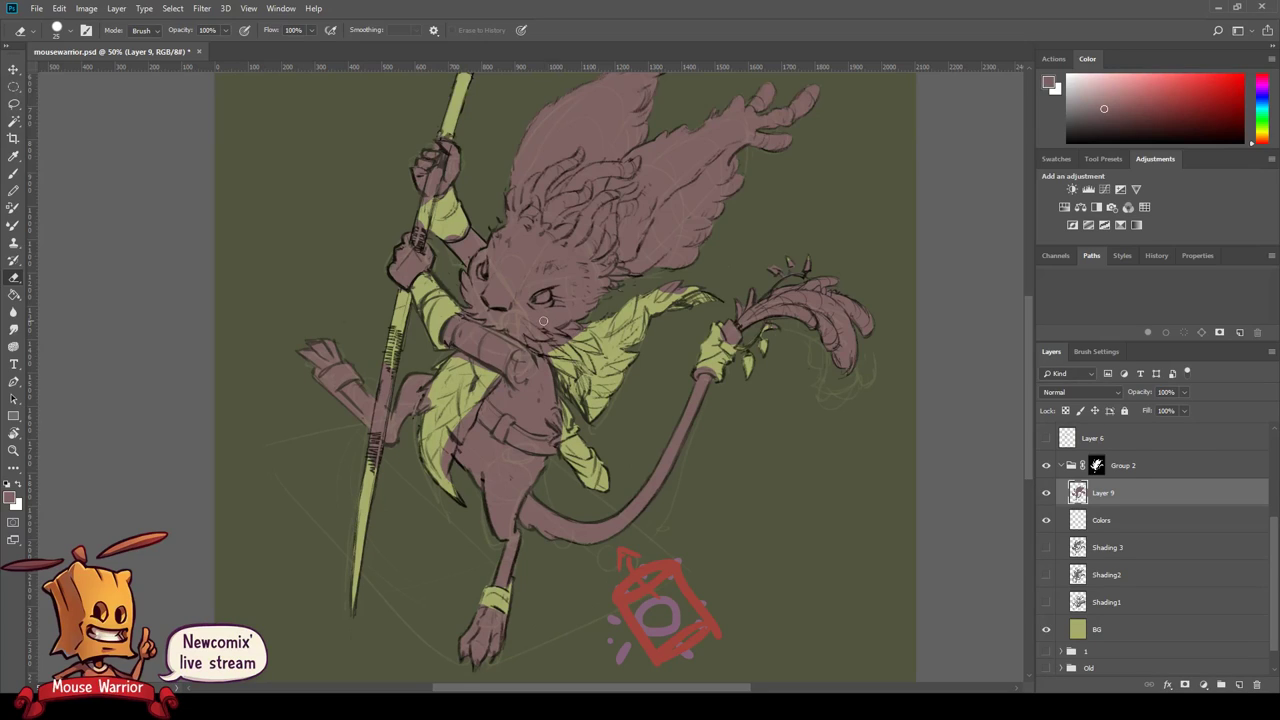
- Erase mauve spilled over the green staff and the leaf near the arm
scroll(655, 288, "up", 1)
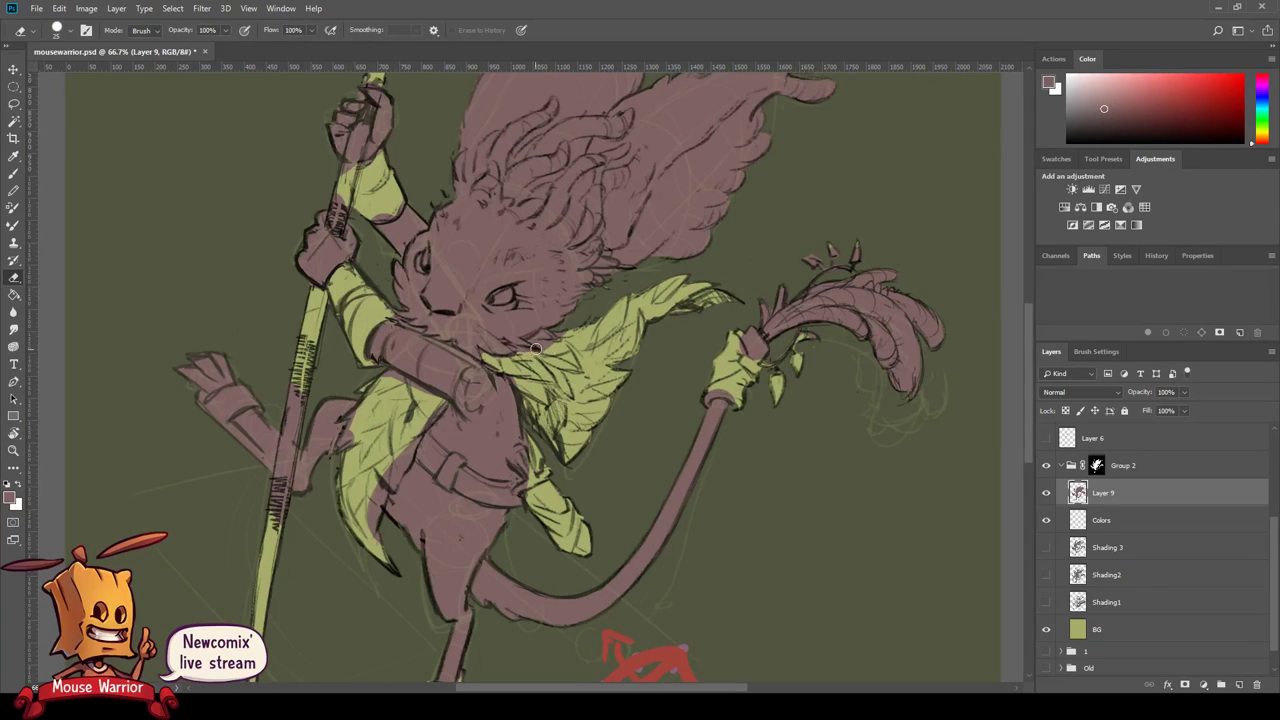
left_click_drag(496, 246, 501, 289)
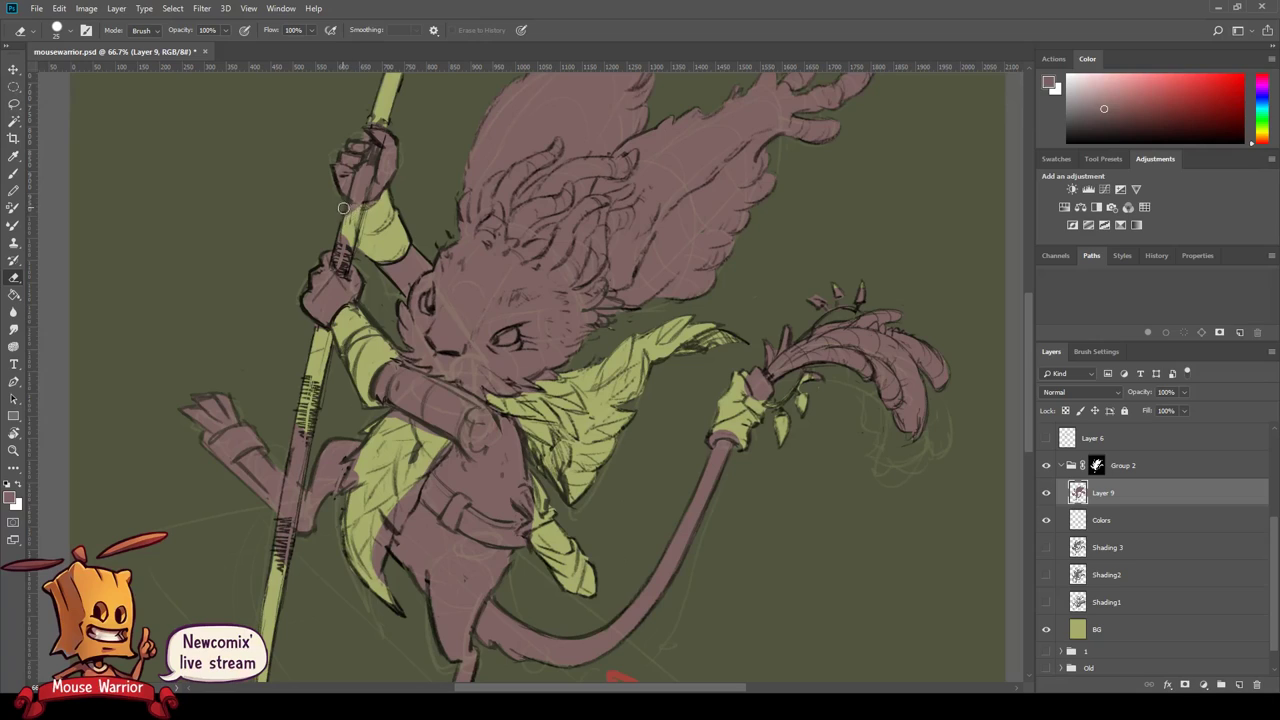
left_click_drag(343, 208, 338, 266)
scroll(367, 252, "up", 2)
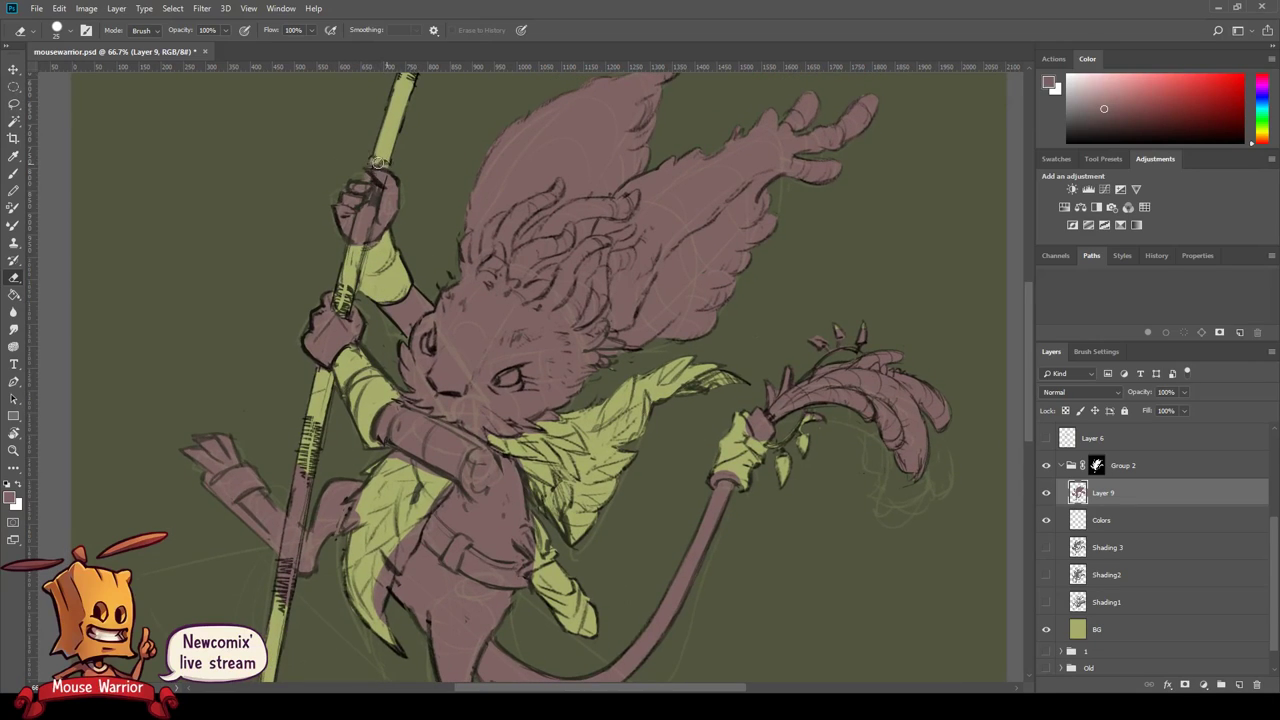
mouse_move(362, 175)
left_mouse_down()
mouse_move(342, 215)
mouse_move(353, 178)
mouse_move(355, 245)
mouse_move(415, 150)
left_mouse_up()
mouse_move(370, 325)
left_mouse_down()
mouse_move(335, 415)
mouse_move(338, 470)
left_mouse_up()
left_click_drag(353, 375, 330, 490)
left_click_drag(351, 359, 332, 430)
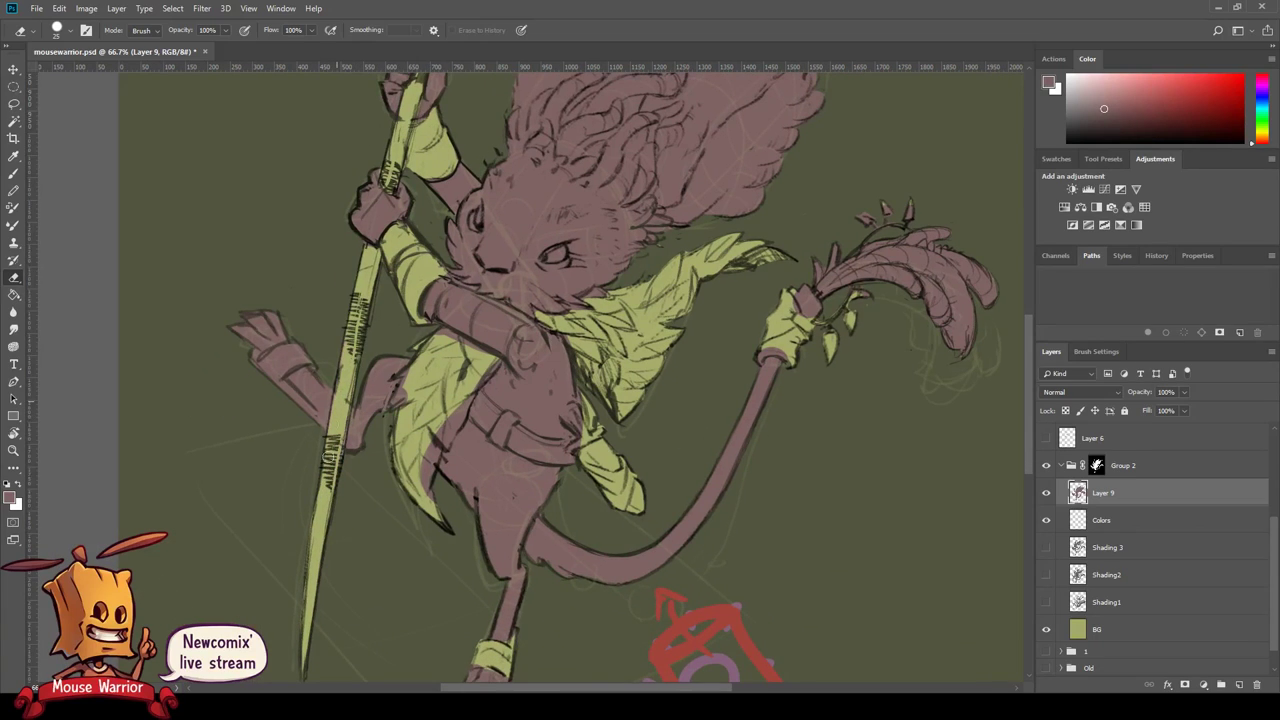
mouse_move(432, 367)
left_mouse_down()
mouse_move(400, 400)
mouse_move(410, 372)
mouse_move(460, 335)
mouse_move(490, 360)
mouse_move(424, 467)
left_mouse_up()
- Clean up the foot outline and lighten the outlines around the staff hand and reaching hand
left_click_drag(450, 526, 420, 396)
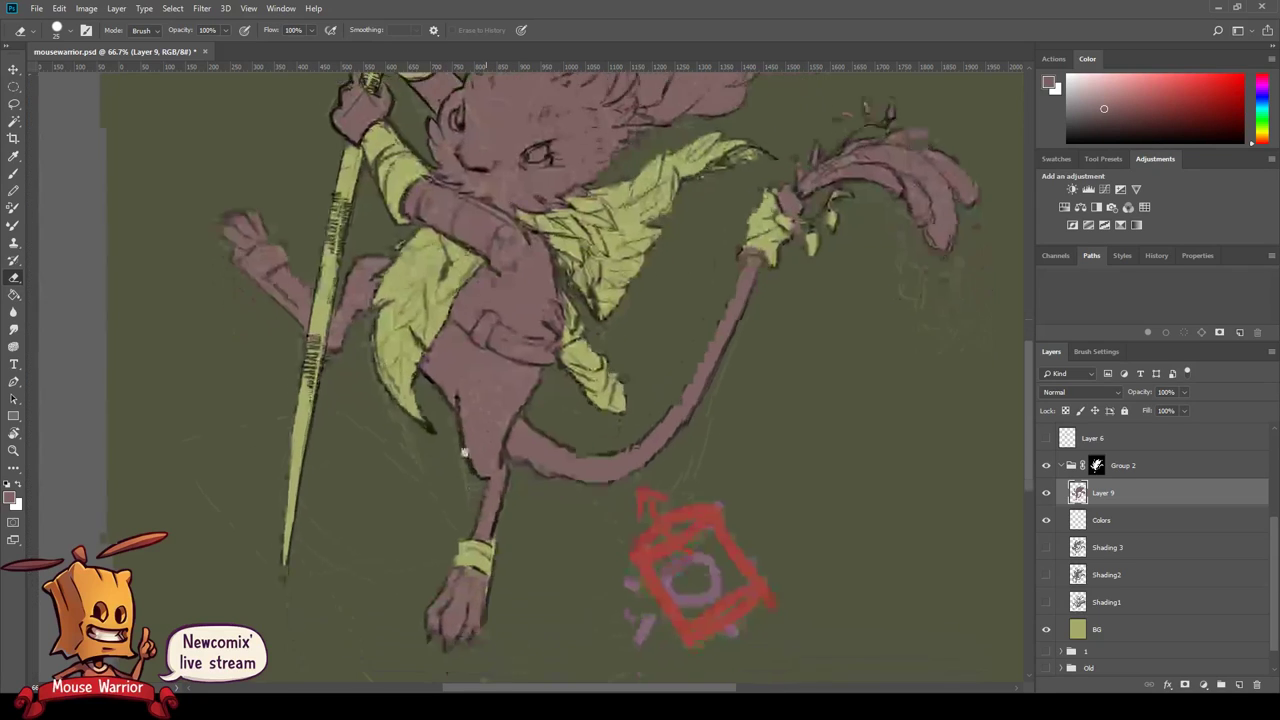
mouse_move(478, 558)
left_mouse_down()
mouse_move(477, 573)
mouse_move(346, 638)
left_mouse_up()
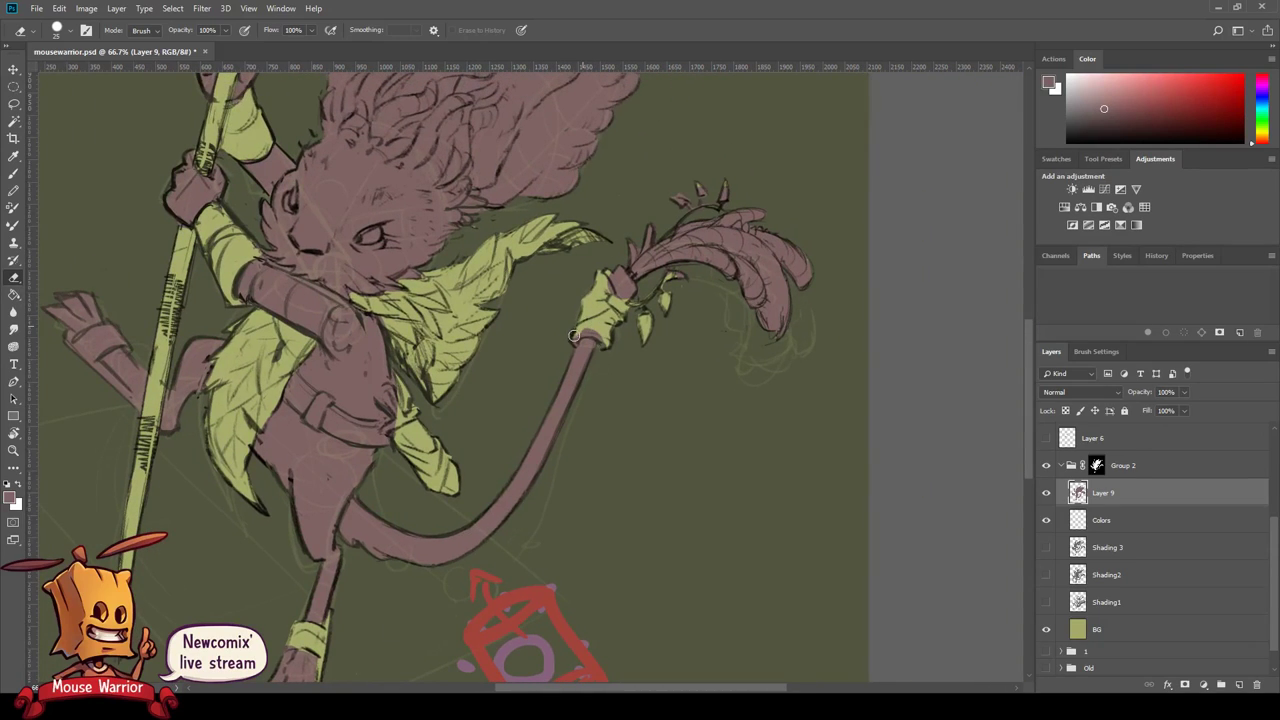
mouse_move(575, 340)
left_mouse_down()
mouse_move(592, 336)
mouse_move(612, 266)
left_mouse_up()
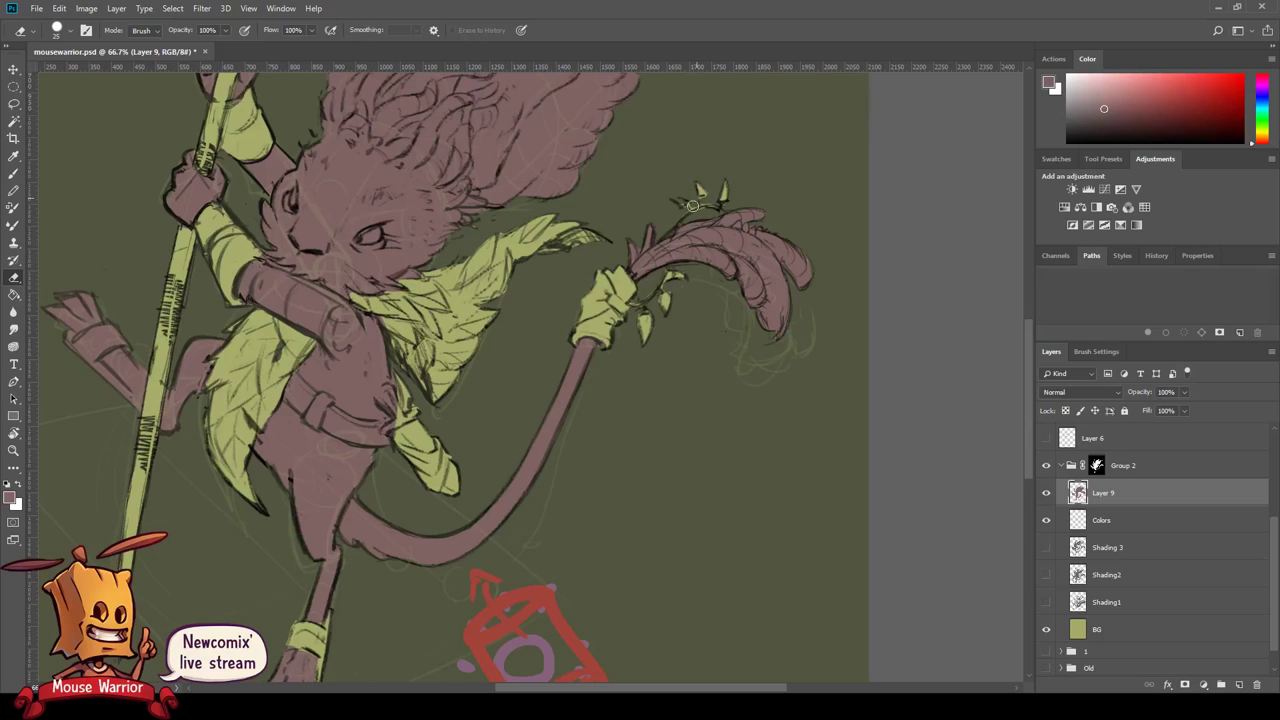
left_click_drag(678, 228, 700, 222)
left_click_drag(754, 232, 740, 226)
key("b")
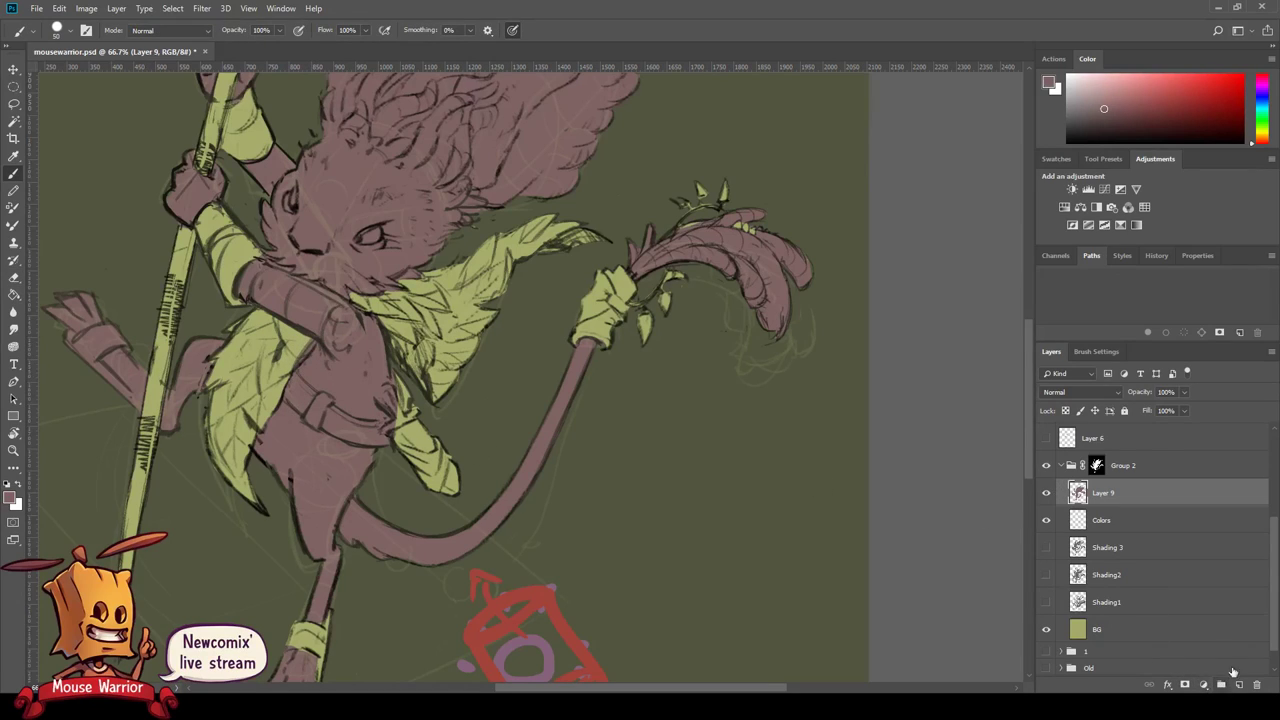
- Rename Layer 9 to 'Skin' and add a new layer above it named 'Clother'
double_click(1103, 492)
type("Skin")
key("Return")
left_click(1239, 685)
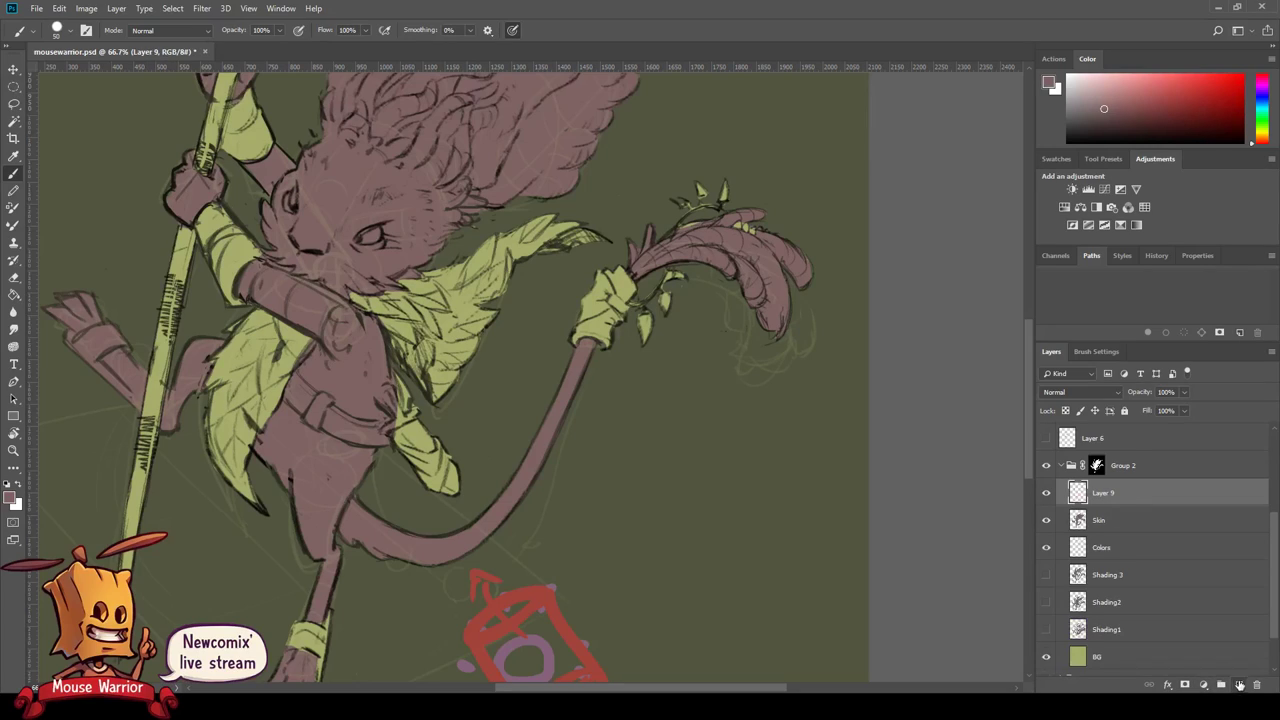
double_click(1101, 493)
type("Clother")
key("Return")
- Duplicate the BG layer as BG copy
key("v")
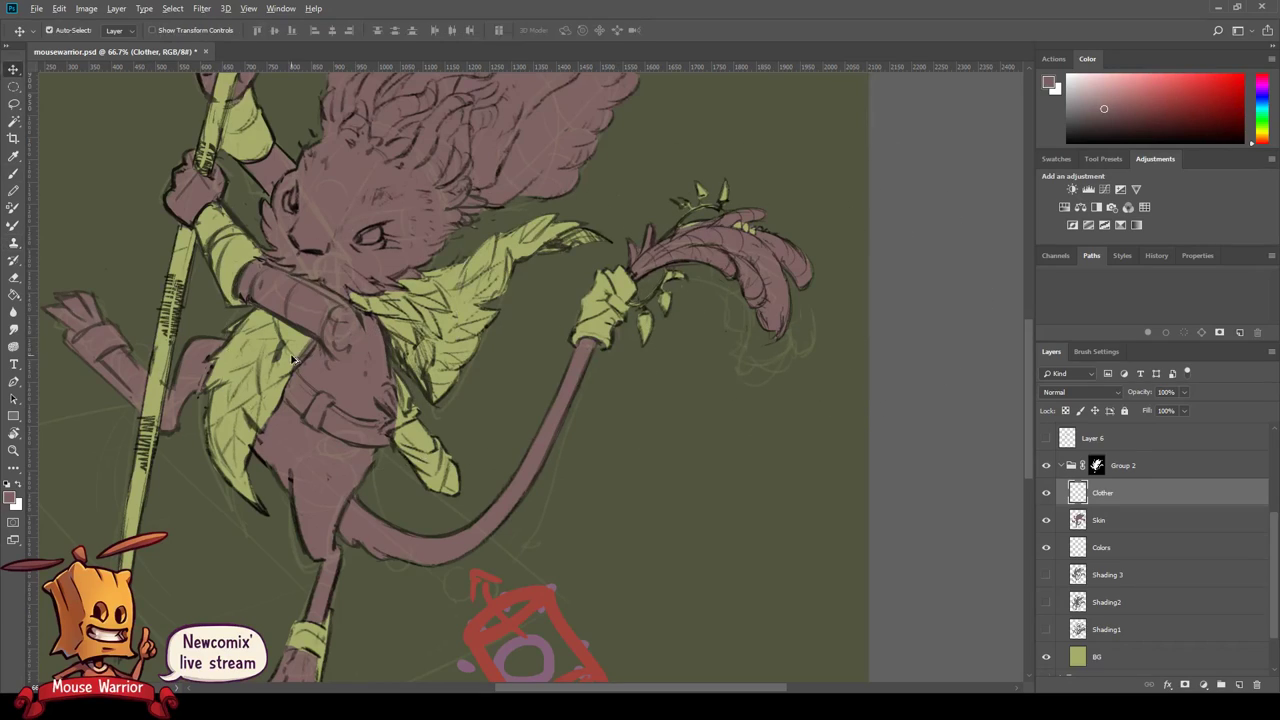
key("alt+shift+bracketleft")
key("ctrl+j")
key("b")
- Choose a darker olive green from the leaf colour and shade the vest on Clother
left_click(282, 342, "alt")
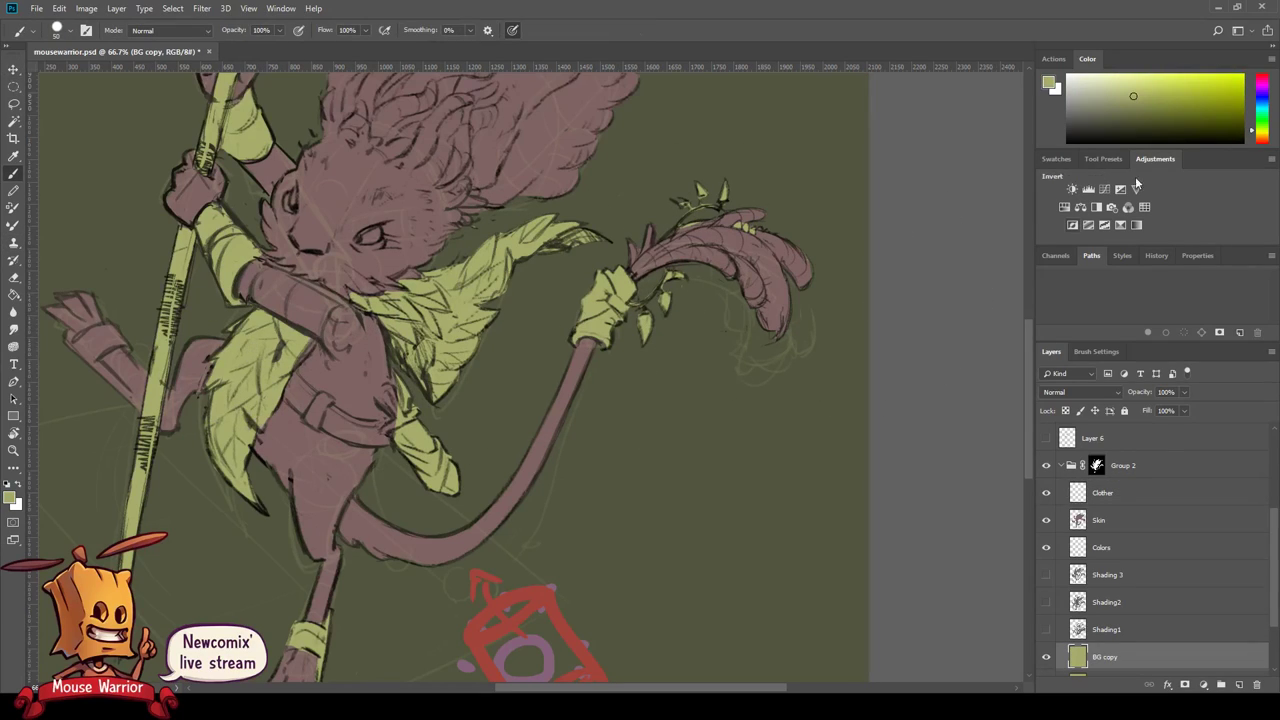
left_click(1170, 120)
left_click_drag(1168, 116, 1184, 116)
left_click(1150, 119)
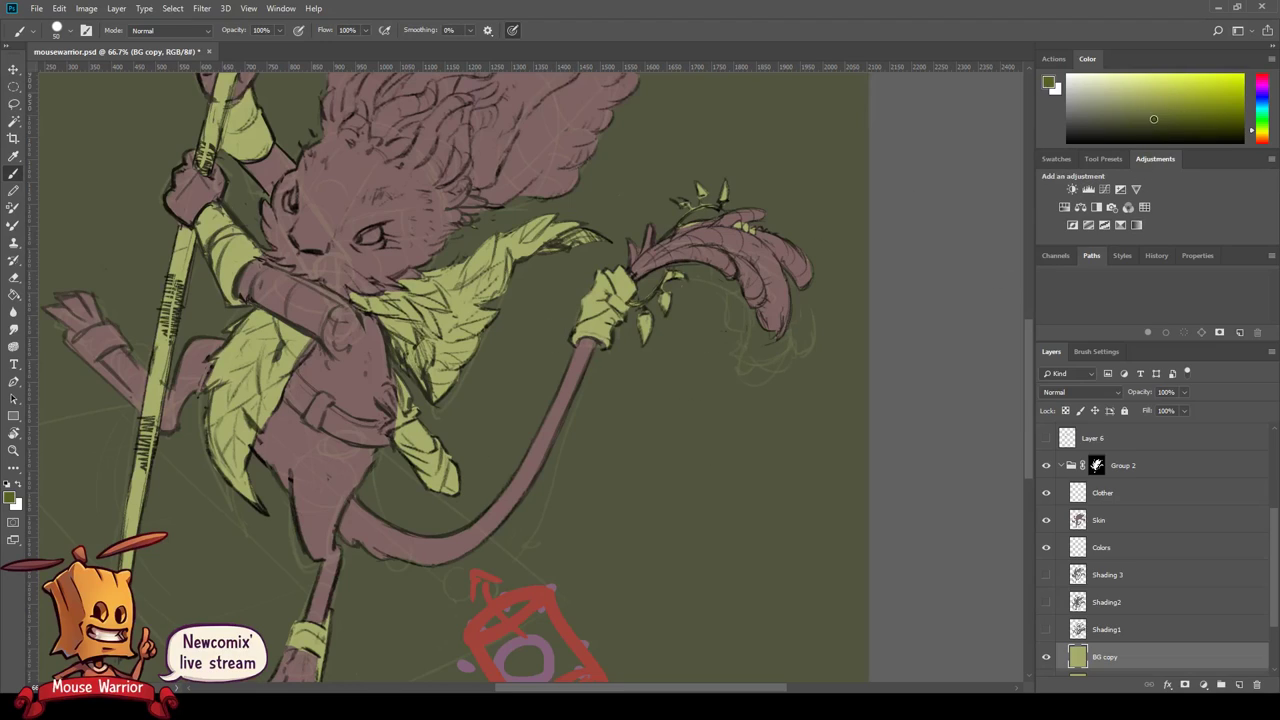
left_click(1100, 492)
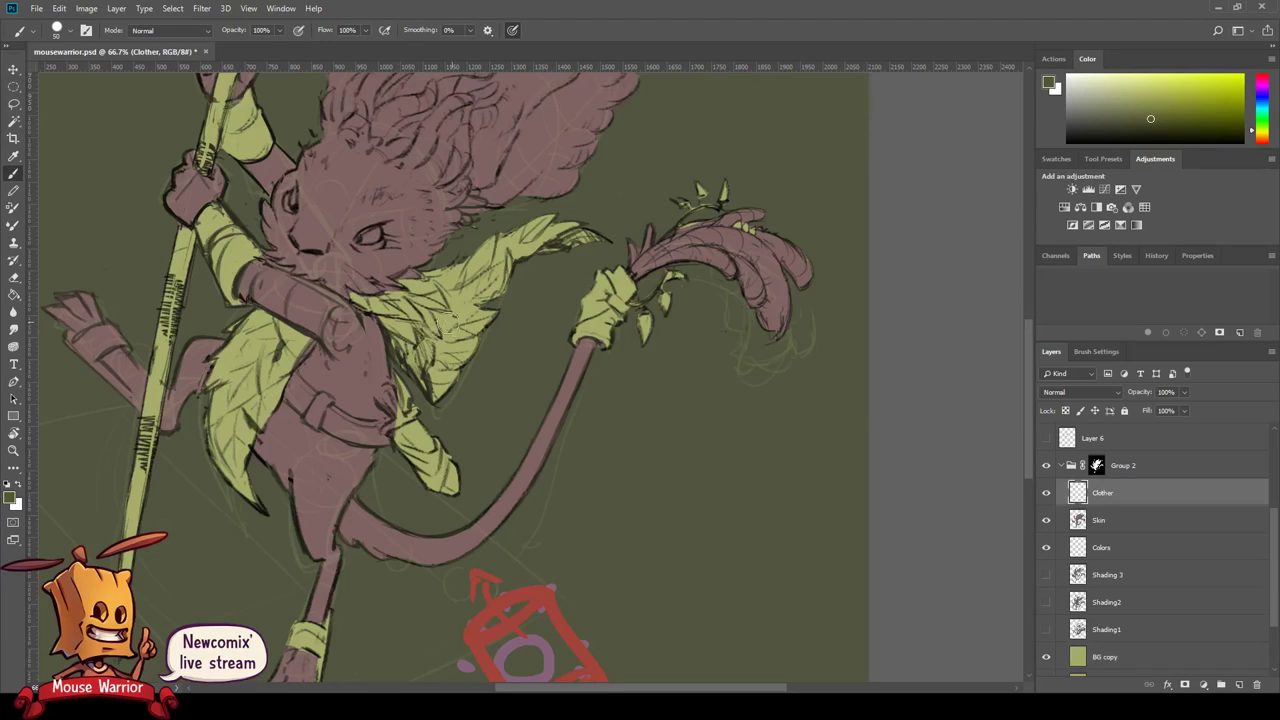
mouse_move(440, 380)
left_mouse_down()
mouse_move(472, 283)
mouse_move(580, 232)
mouse_move(590, 250)
left_mouse_up()
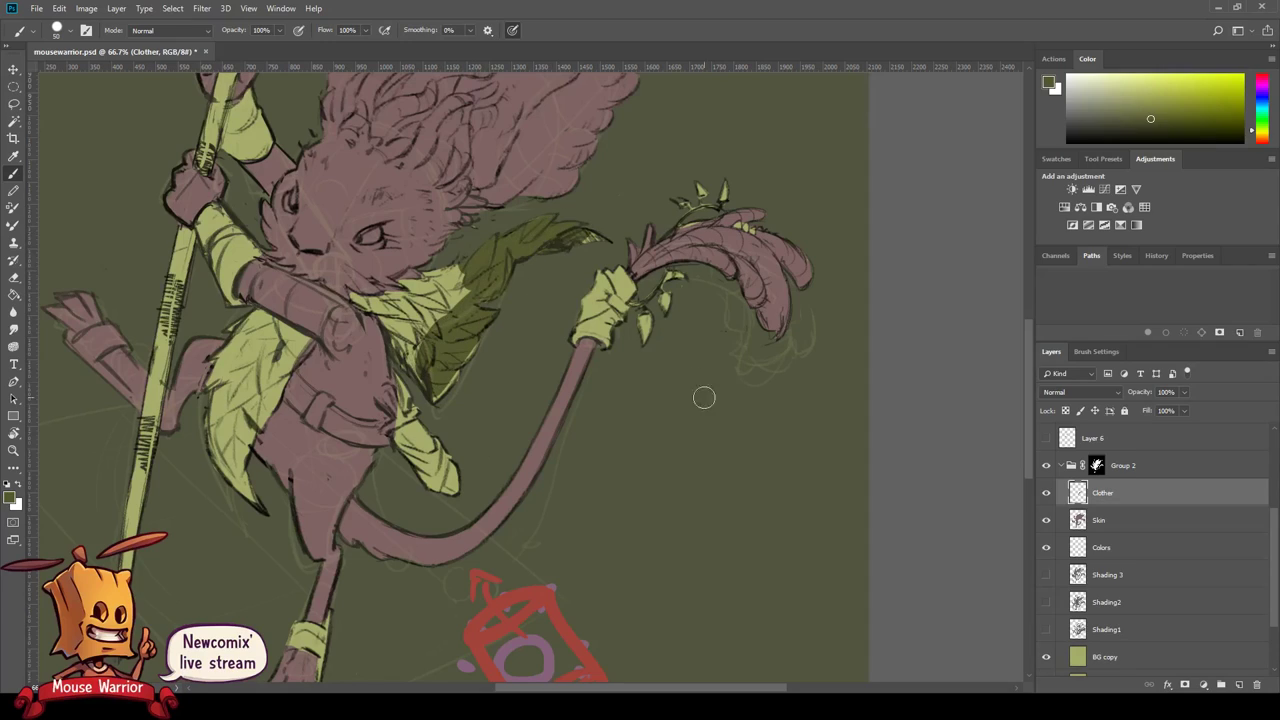
- Delete the original BG layer and fill Layer 0 with light grey-green
key("v")
left_click(732, 513)
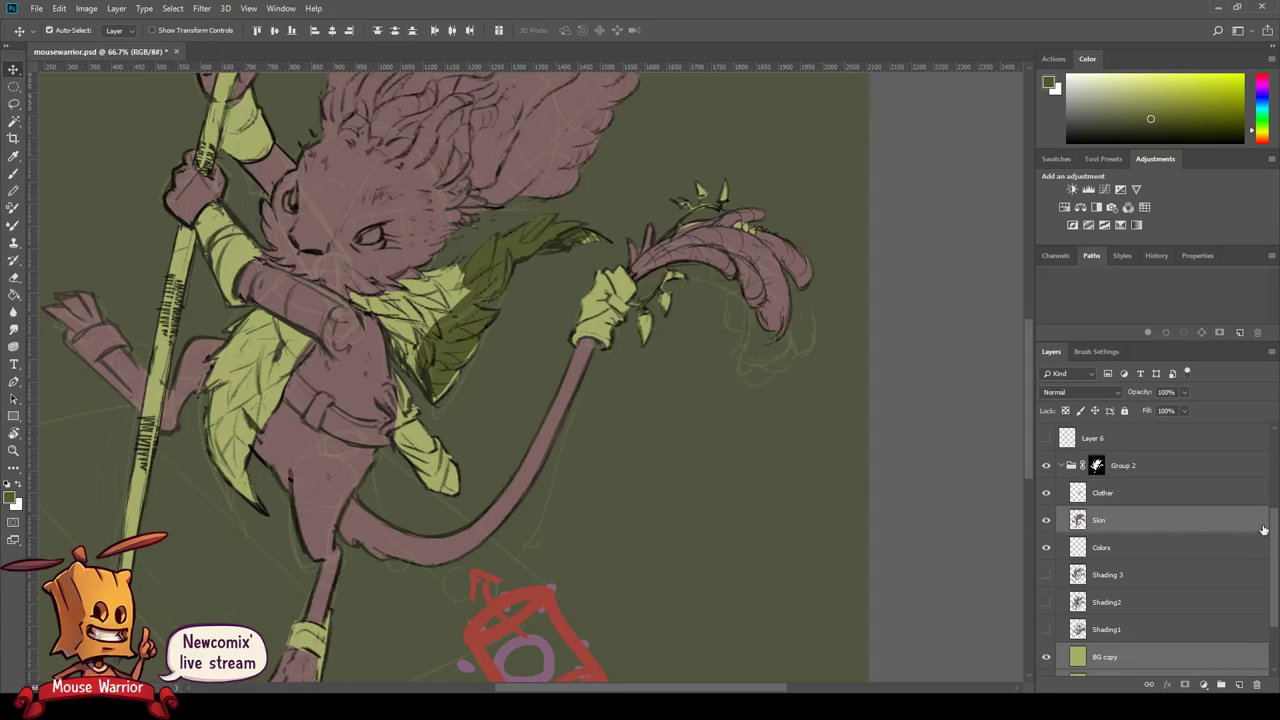
scroll(1263, 530, "down", 3)
left_click(1150, 588)
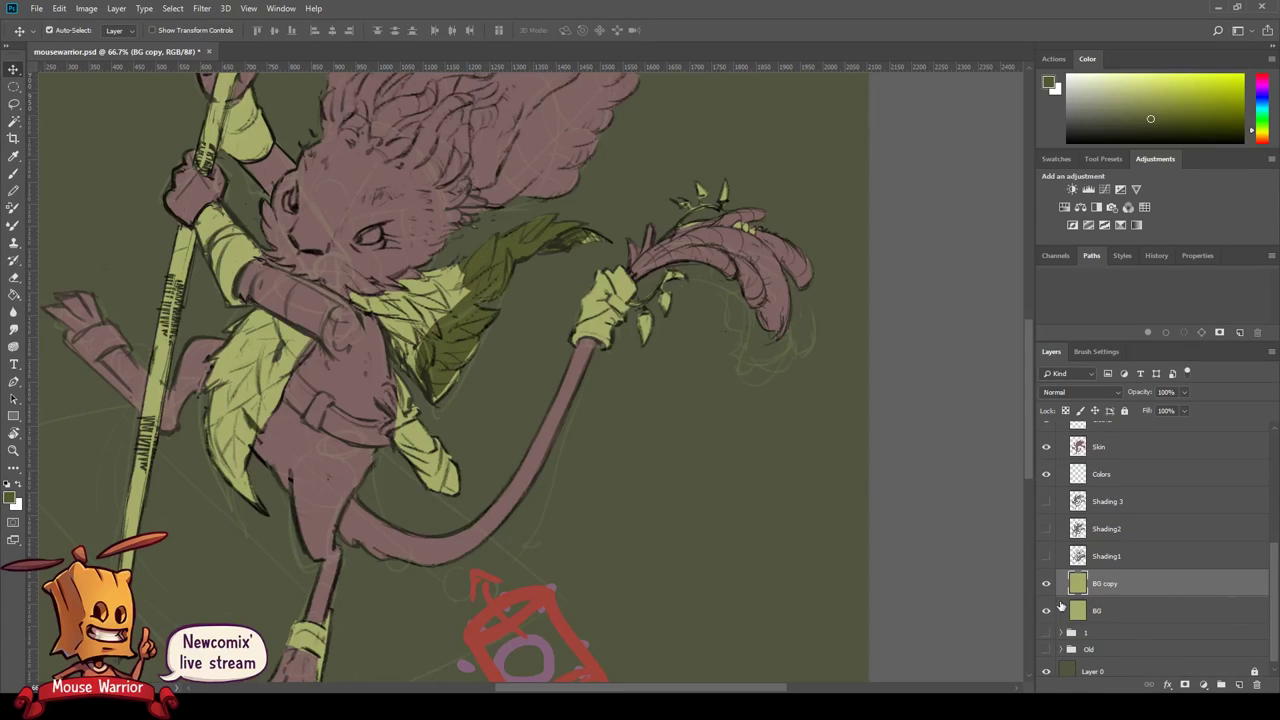
left_click(1046, 586)
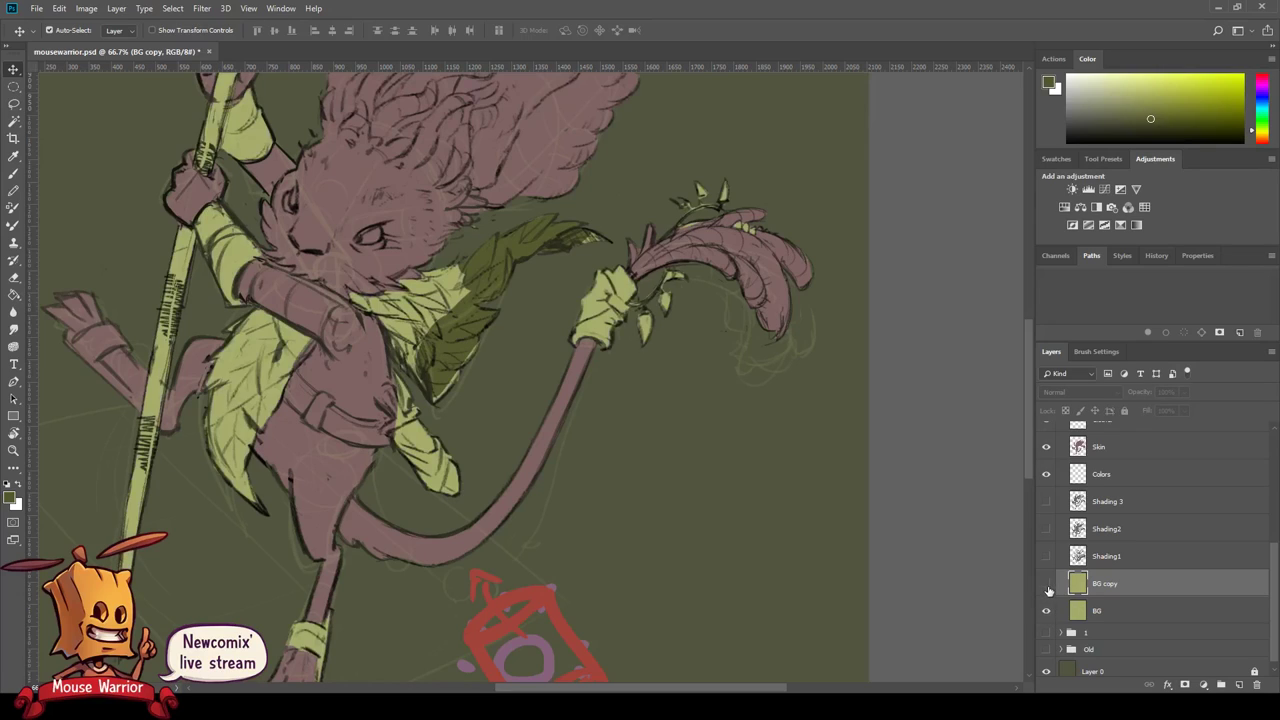
left_click(1046, 584)
left_click(1110, 611)
key("Delete")
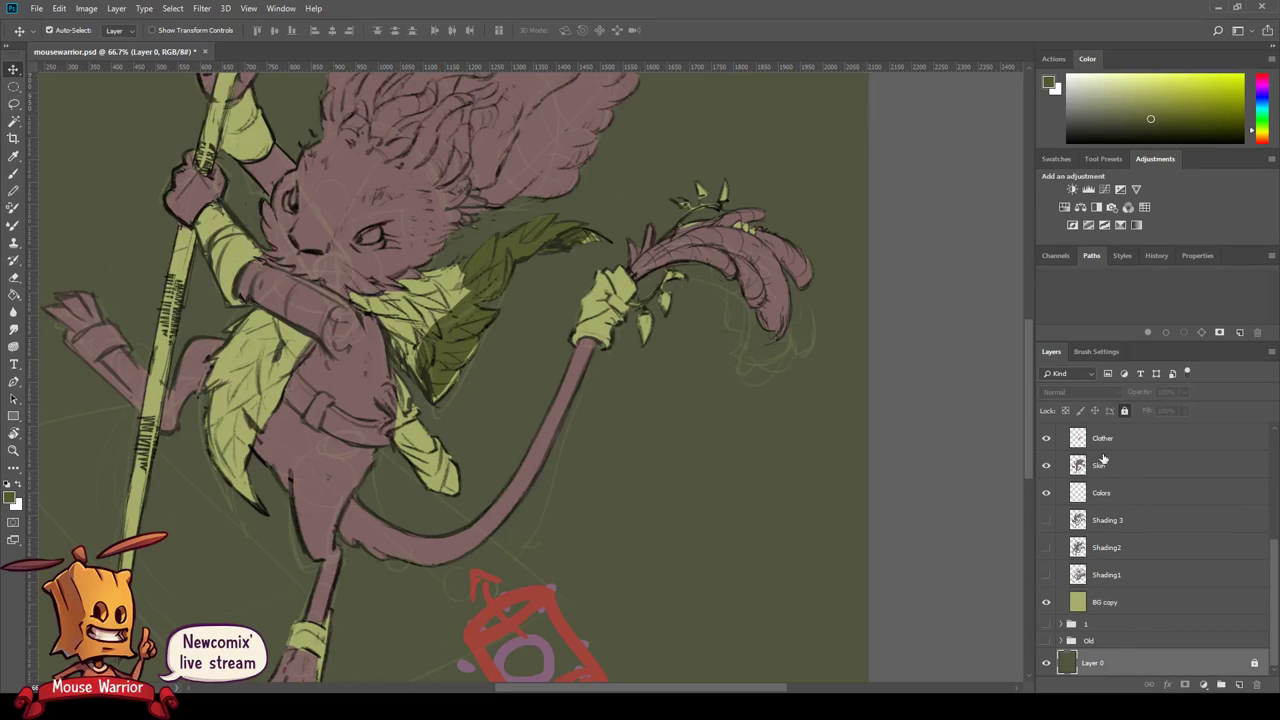
key("i")
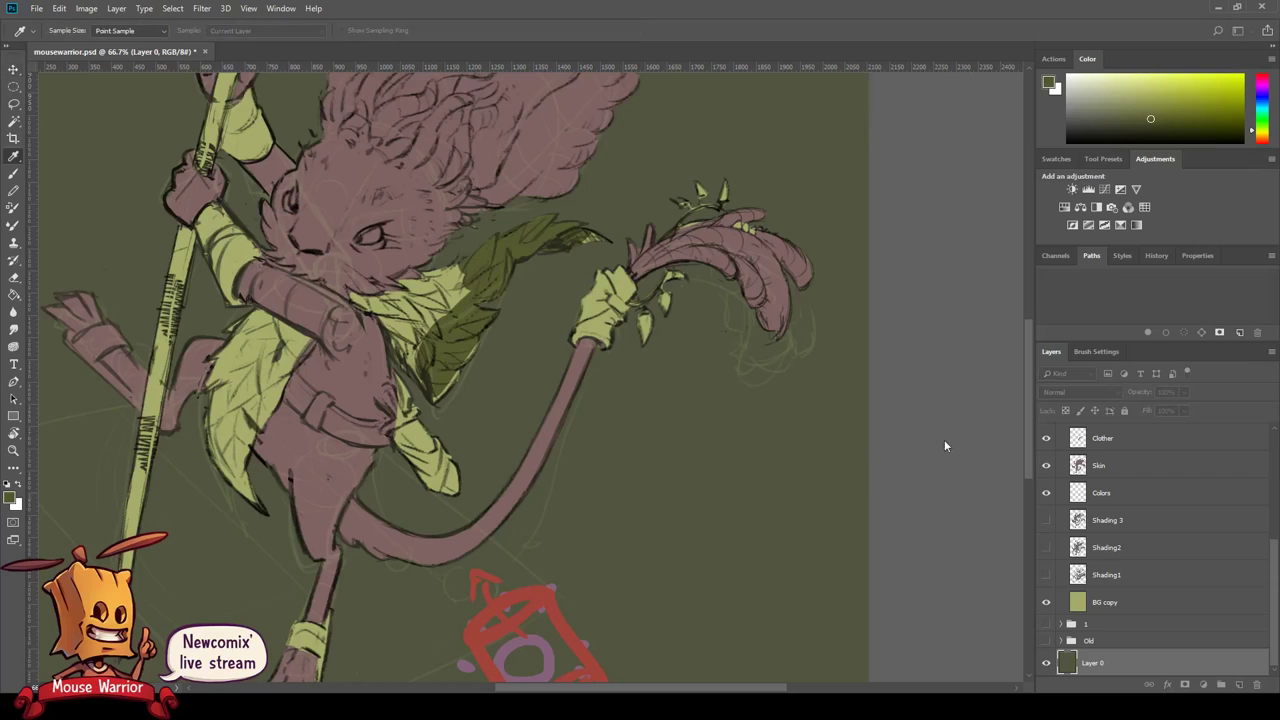
key("alt+BackSpace")
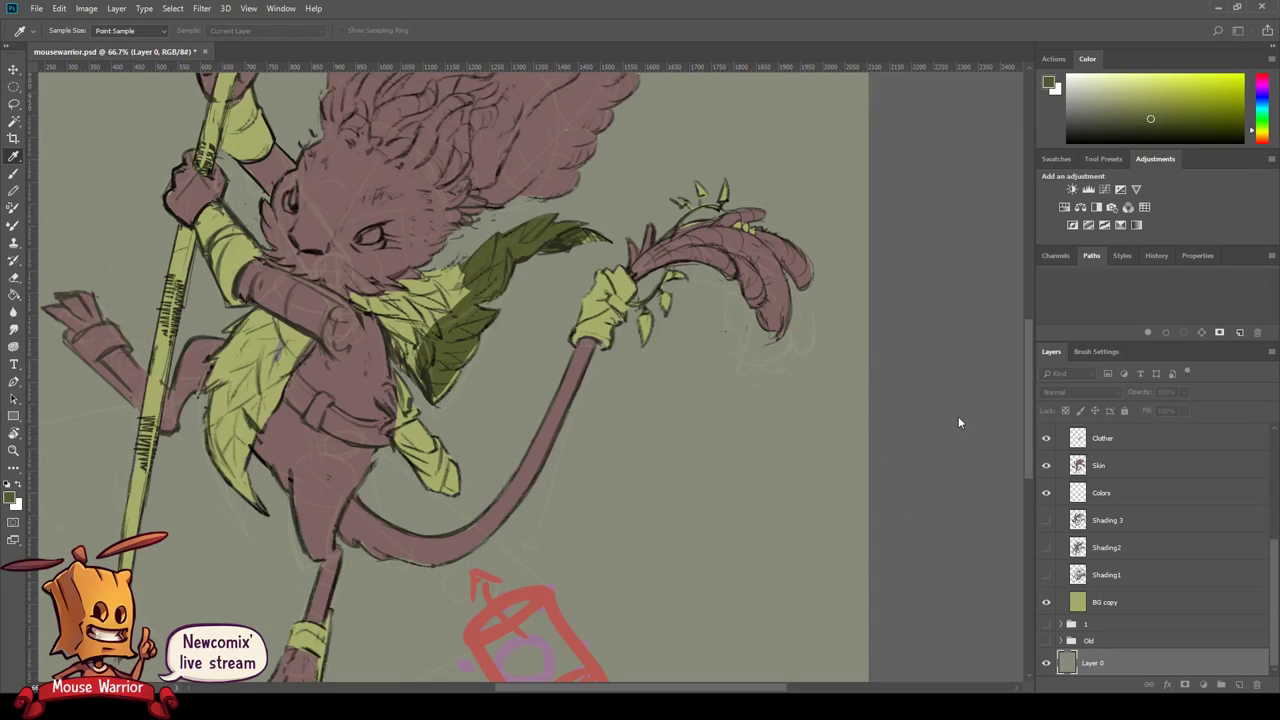
- On Clother, paint the light-green leaves and the left leaf near the arm dark green
key("v")
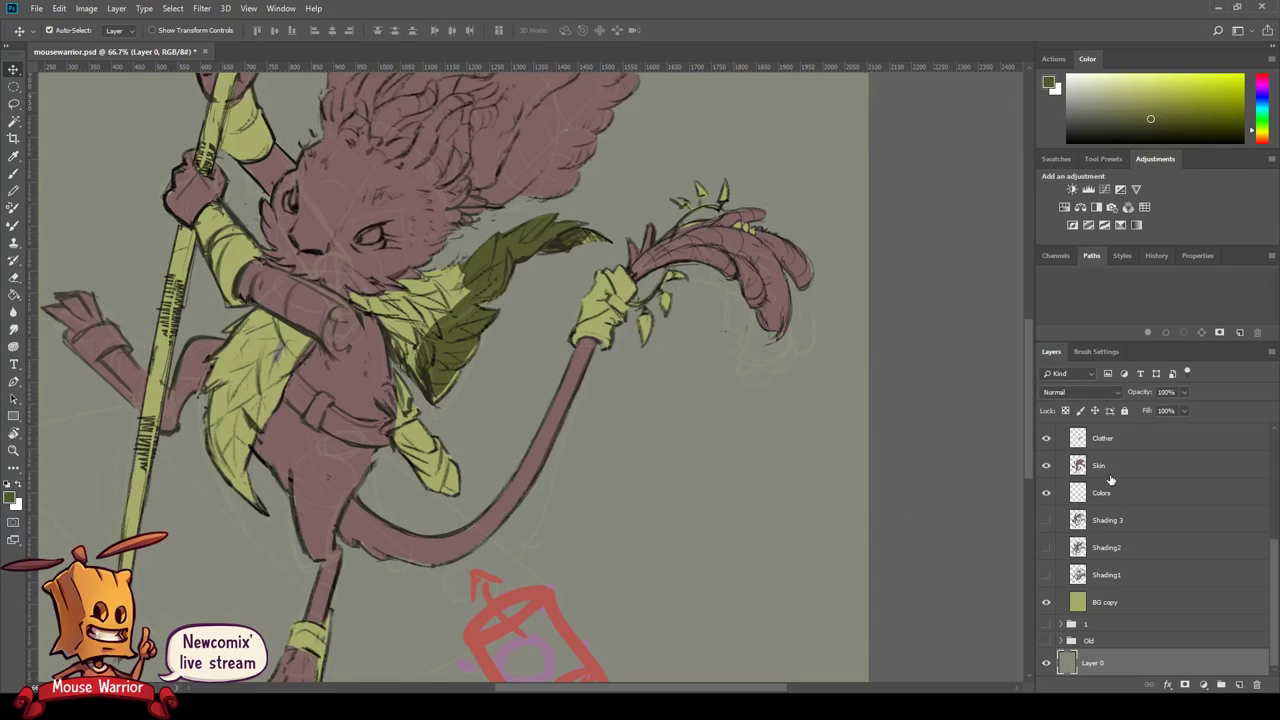
left_click(1110, 438)
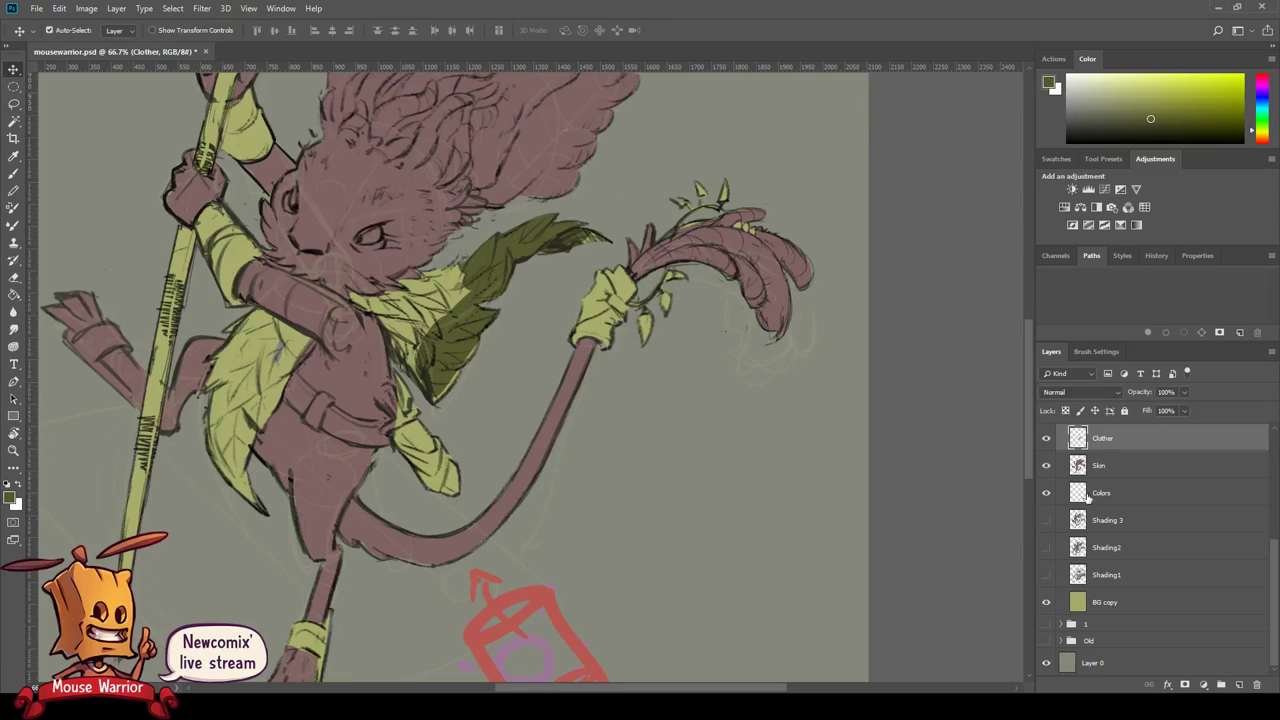
key("b")
left_click(480, 255, "alt")
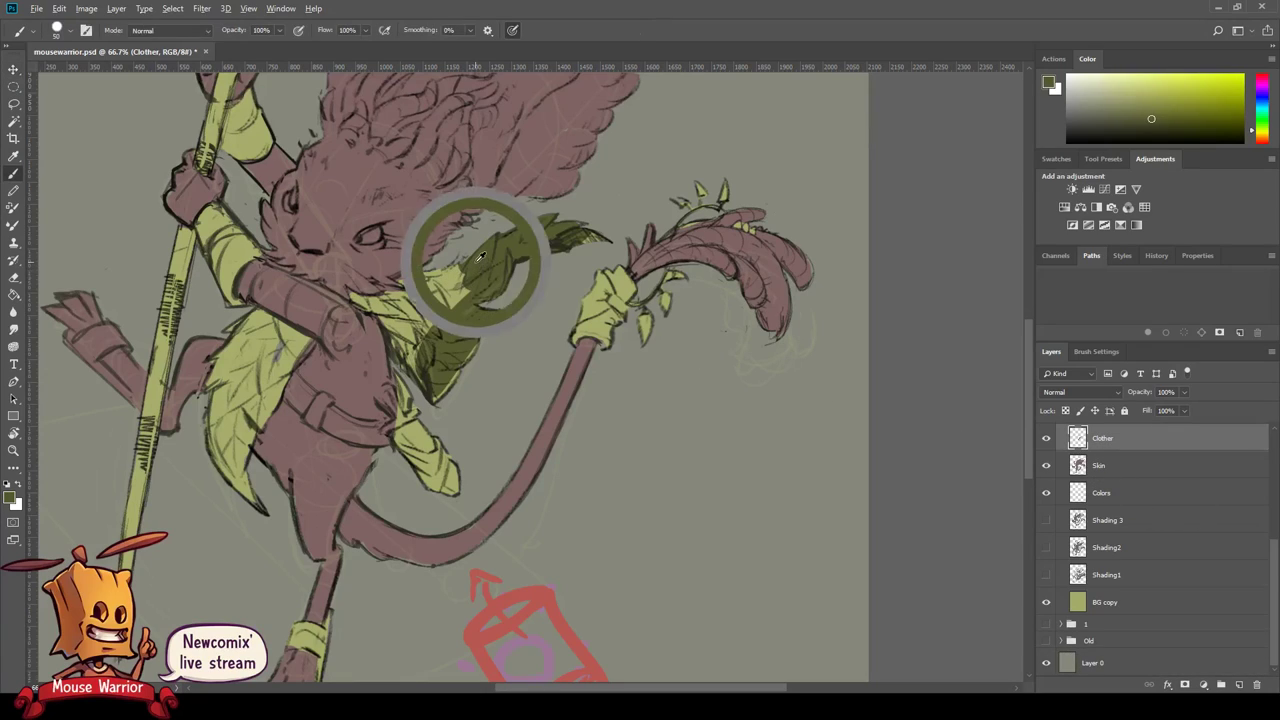
mouse_move(480, 258)
left_mouse_down()
mouse_move(420, 290)
mouse_move(426, 371)
mouse_move(470, 360)
mouse_move(458, 330)
mouse_move(386, 310)
mouse_move(396, 292)
mouse_move(417, 297)
mouse_move(402, 280)
mouse_move(424, 287)
left_mouse_up()
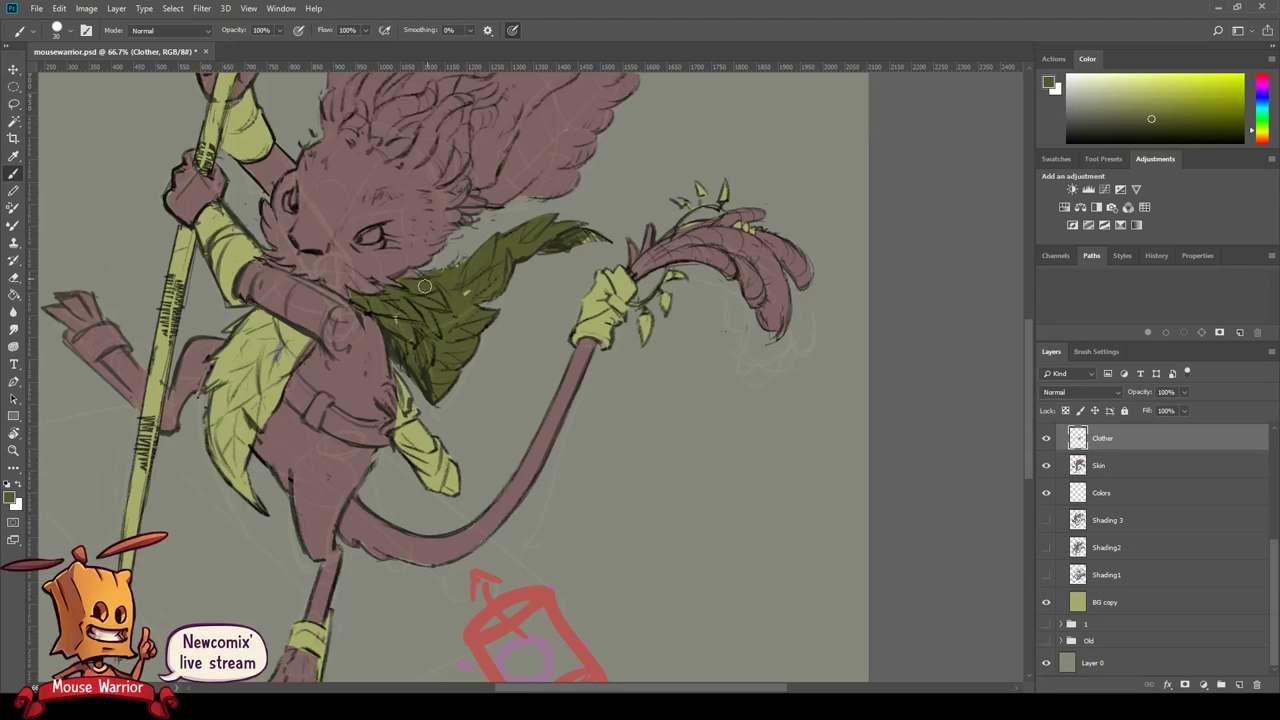
left_click_drag(494, 339, 633, 409)
mouse_move(429, 432)
left_mouse_down()
mouse_move(400, 505)
mouse_move(440, 490)
mouse_move(415, 485)
left_mouse_up()
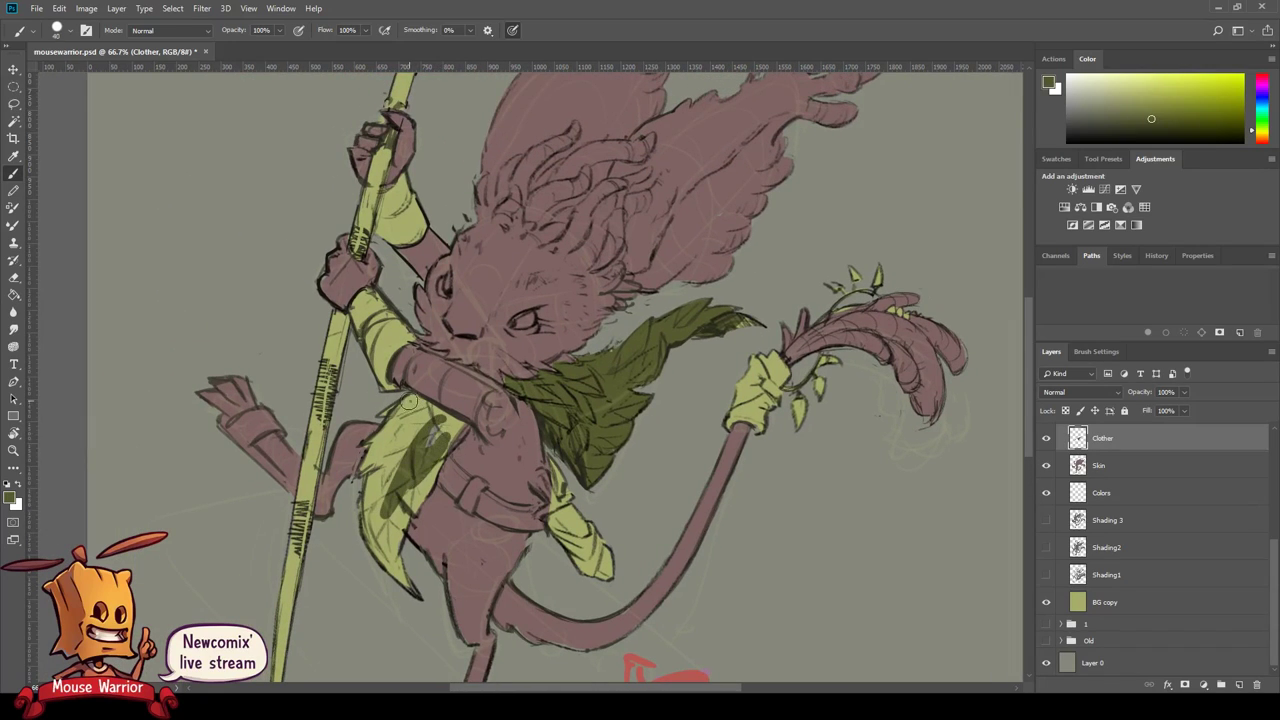
mouse_move(411, 400)
left_mouse_down()
mouse_move(405, 450)
mouse_move(440, 412)
mouse_move(458, 430)
left_mouse_up()
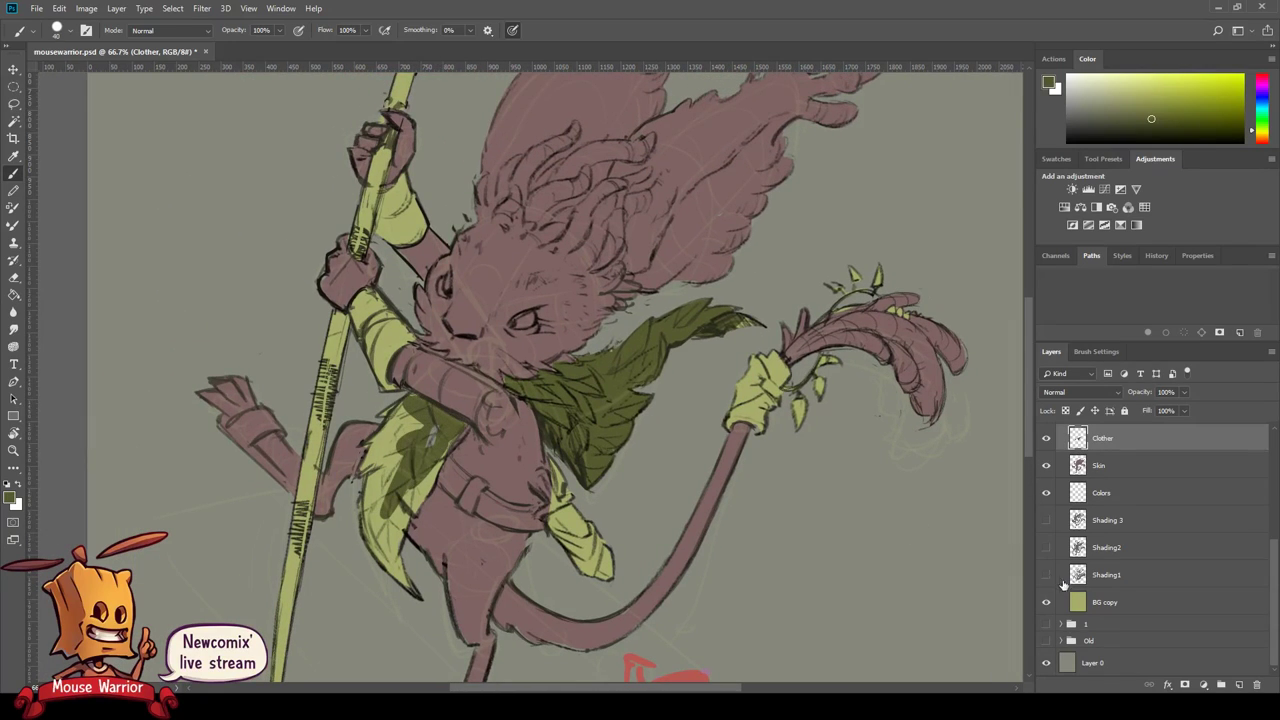
left_click(1105, 602)
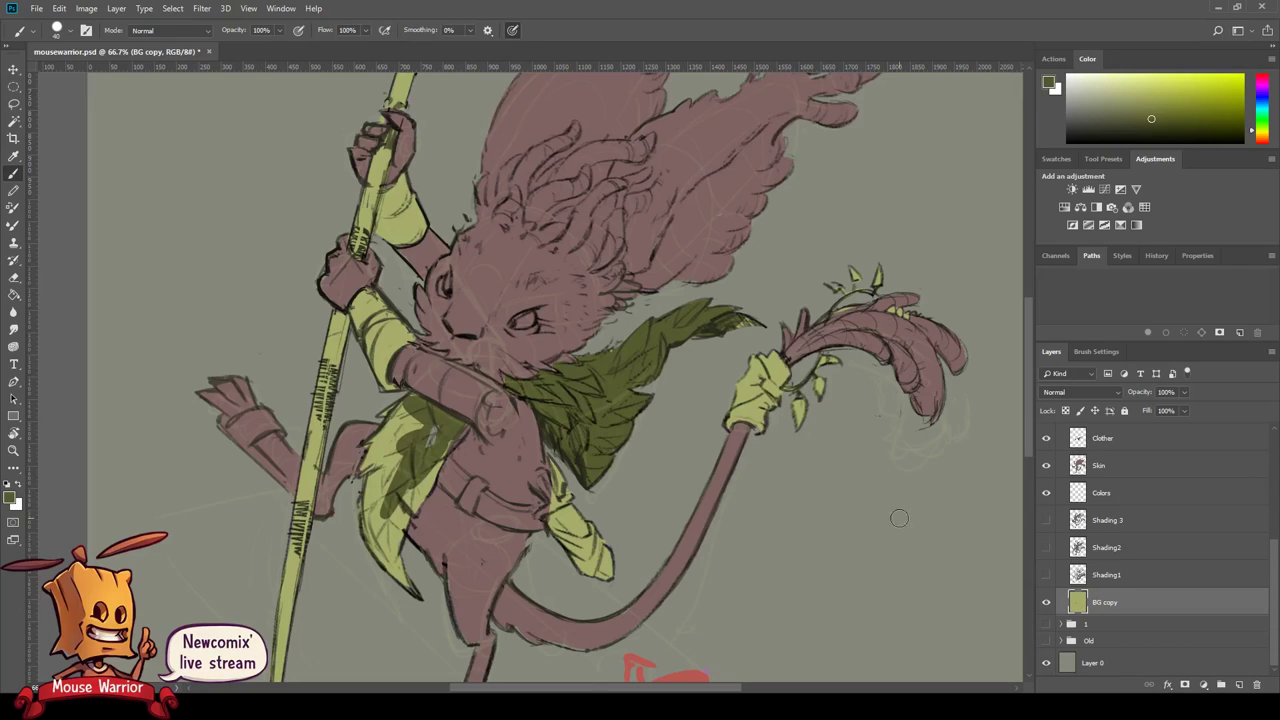
- Adjust Group 2's mask over the left leaf, then darken that leaf skirt olive on Clother
scroll(1274, 566, "up", 2)
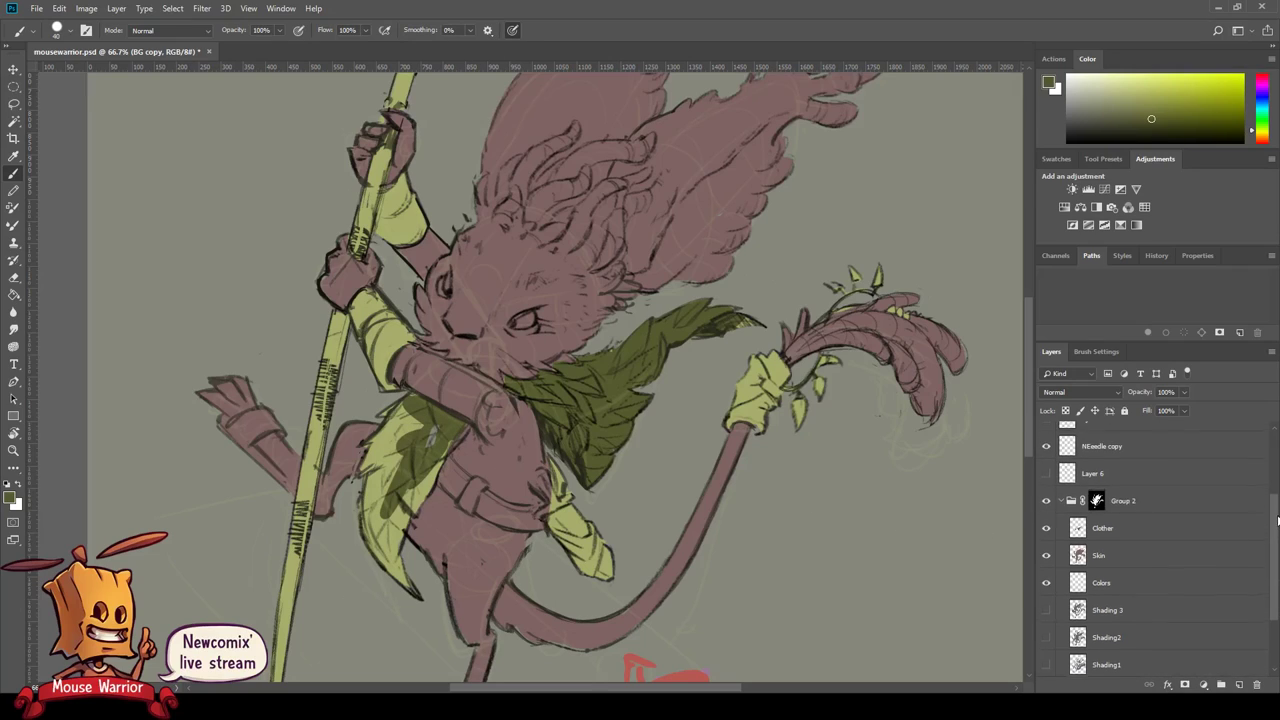
left_click(1096, 514)
mouse_move(408, 446)
left_mouse_down()
mouse_move(440, 430)
mouse_move(405, 455)
mouse_move(430, 458)
mouse_move(410, 478)
left_mouse_up()
key("x")
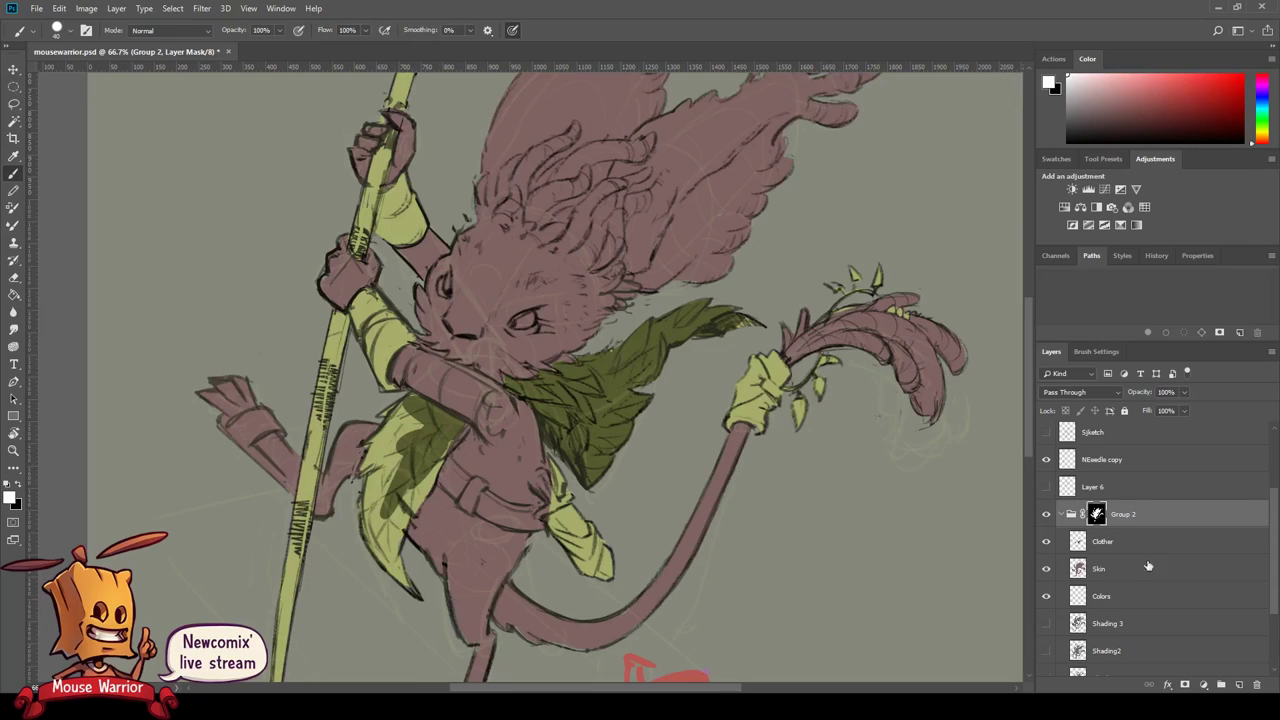
left_click(1104, 542)
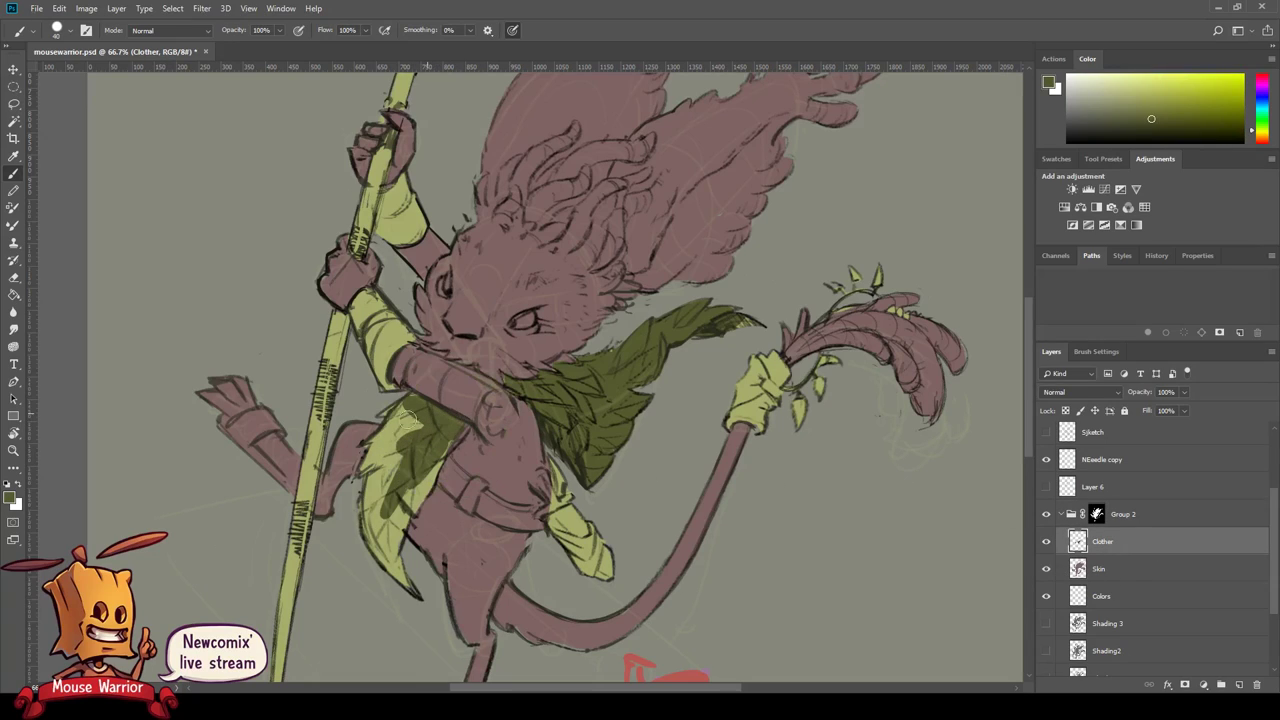
mouse_move(415, 445)
left_mouse_down()
mouse_move(380, 405)
mouse_move(420, 408)
mouse_move(370, 455)
mouse_move(358, 492)
mouse_move(360, 480)
mouse_move(385, 578)
left_mouse_up()
mouse_move(405, 495)
left_mouse_down()
mouse_move(389, 557)
mouse_move(415, 488)
left_mouse_up()
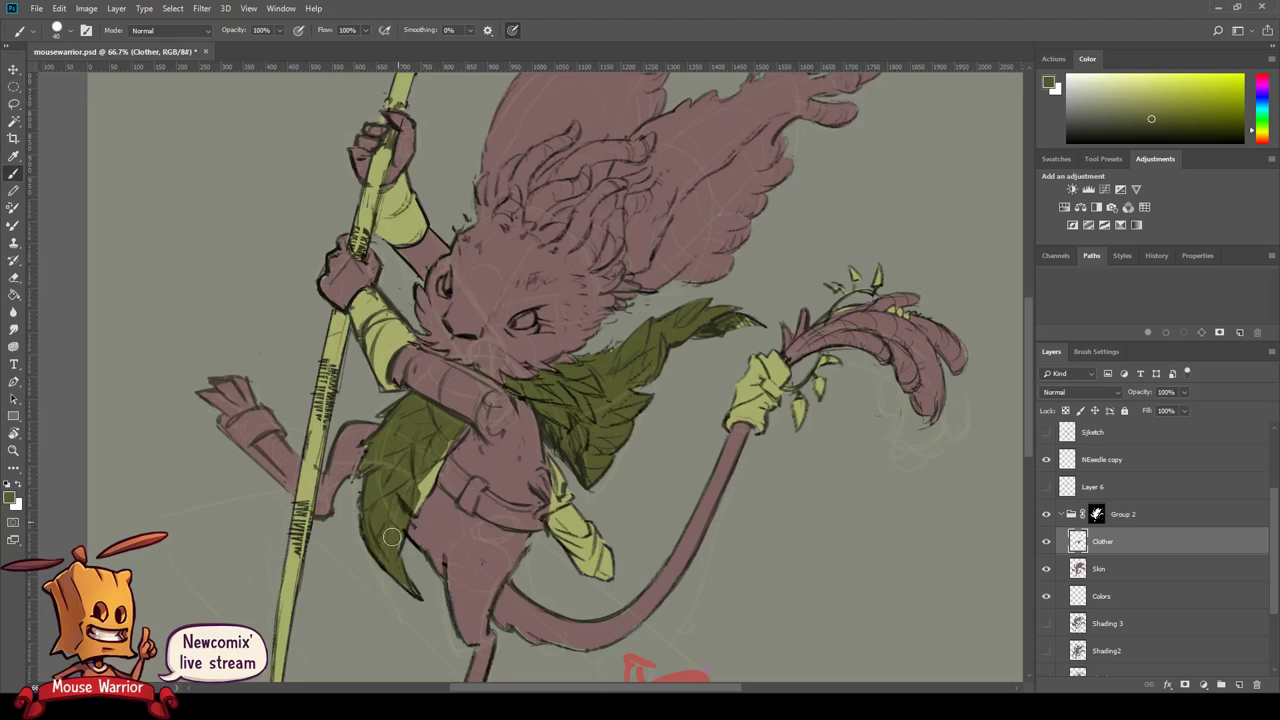
left_click_drag(385, 540, 450, 440)
mouse_move(425, 488)
left_mouse_down()
mouse_move(458, 428)
mouse_move(416, 497)
left_mouse_up()
left_click(1097, 515)
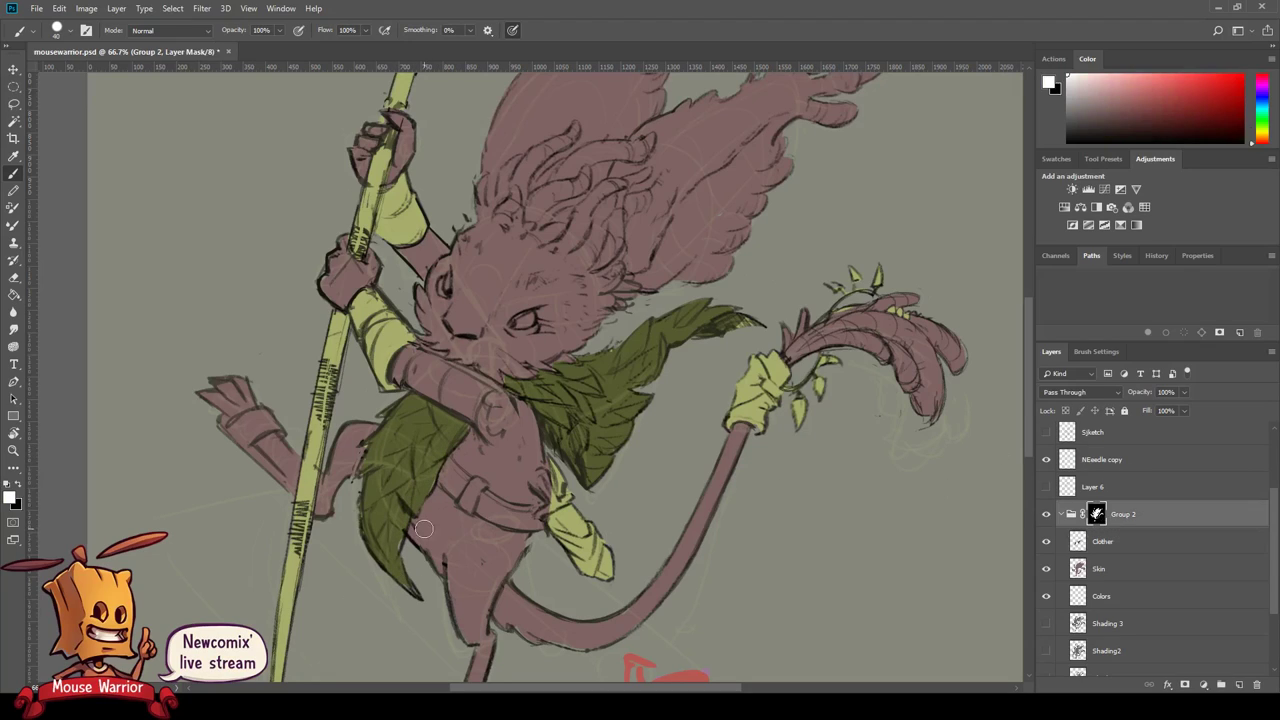
left_click_drag(462, 566, 597, 621)
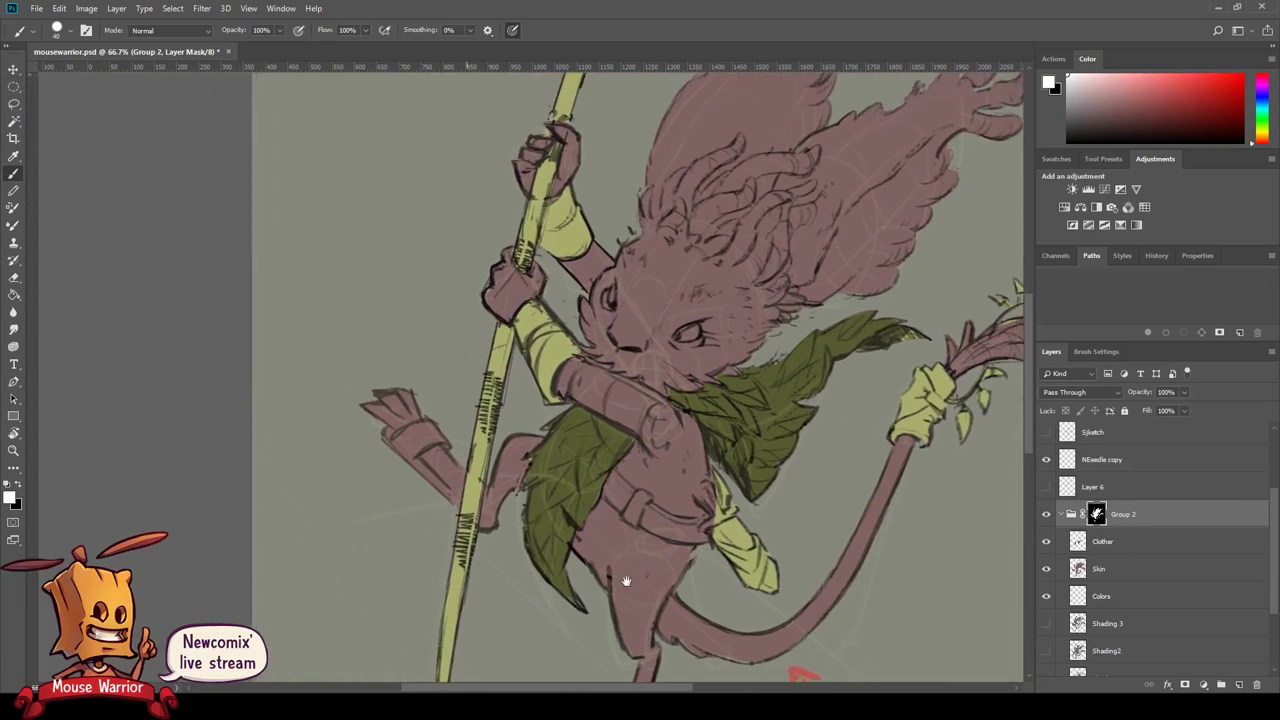
- Choose a light peach colour and paint the upper and lower arm wraps with it
left_click(1112, 542)
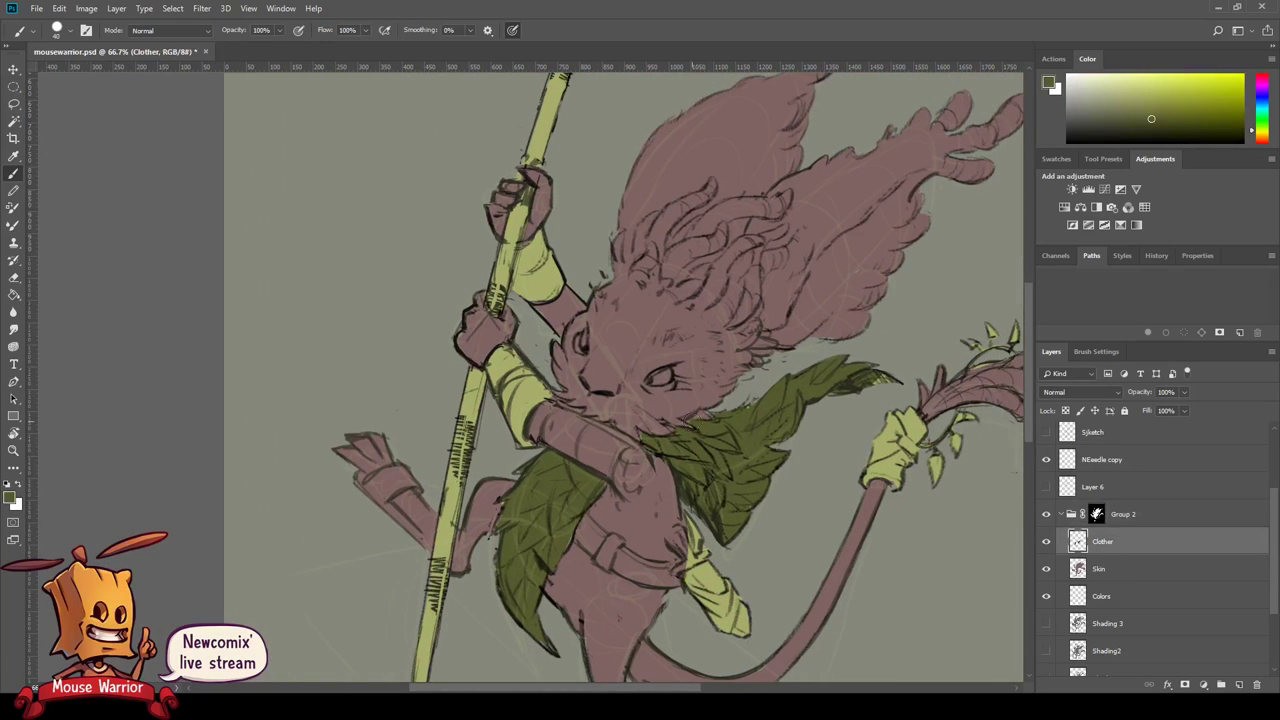
left_click(1113, 102)
left_click(1262, 137)
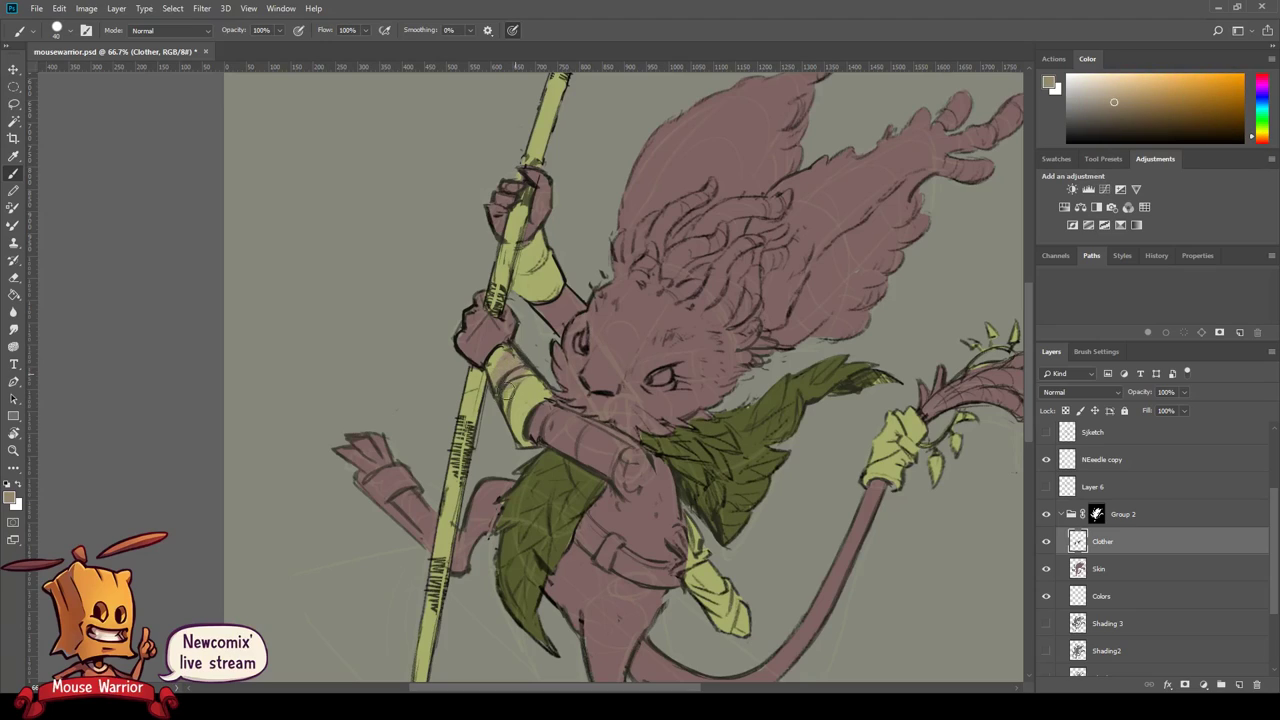
left_click(1133, 88)
left_click_drag(510, 410, 498, 355)
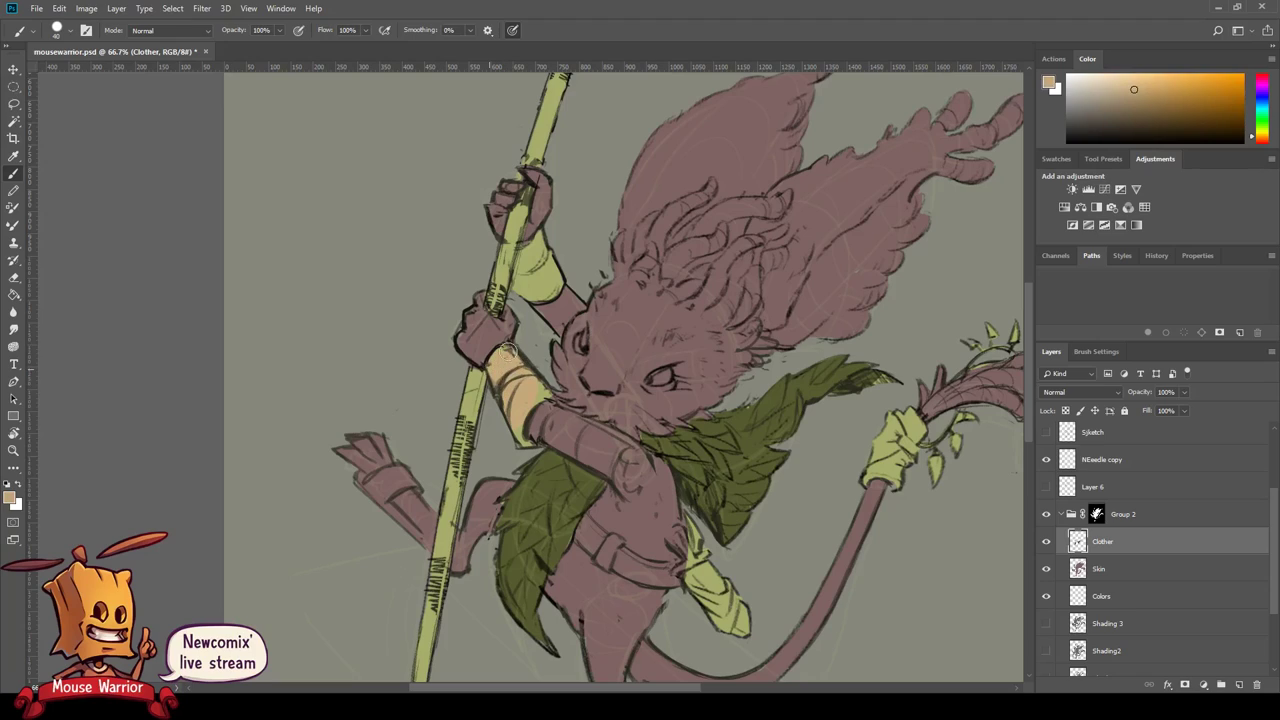
left_click_drag(515, 420, 531, 445)
left_click_drag(555, 280, 520, 290)
- Paint the left wrist band and forearm wrap tan
key("e")
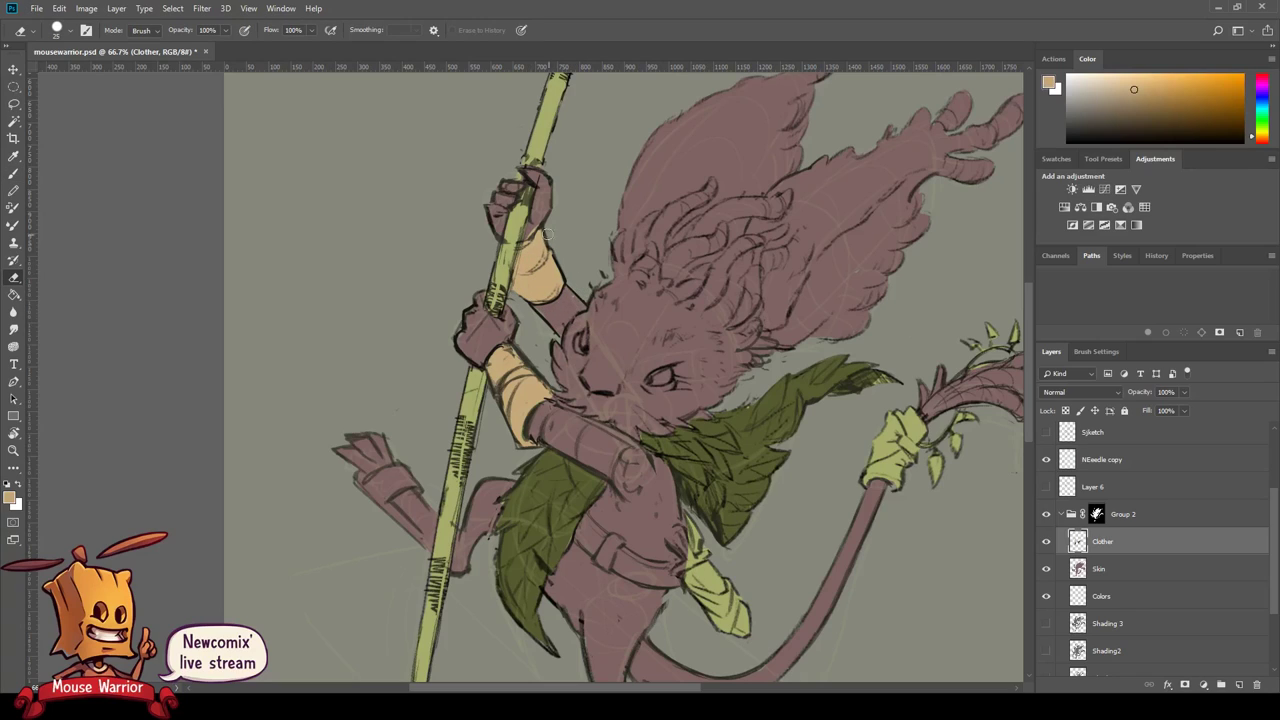
left_click_drag(692, 512, 662, 317)
key("b")
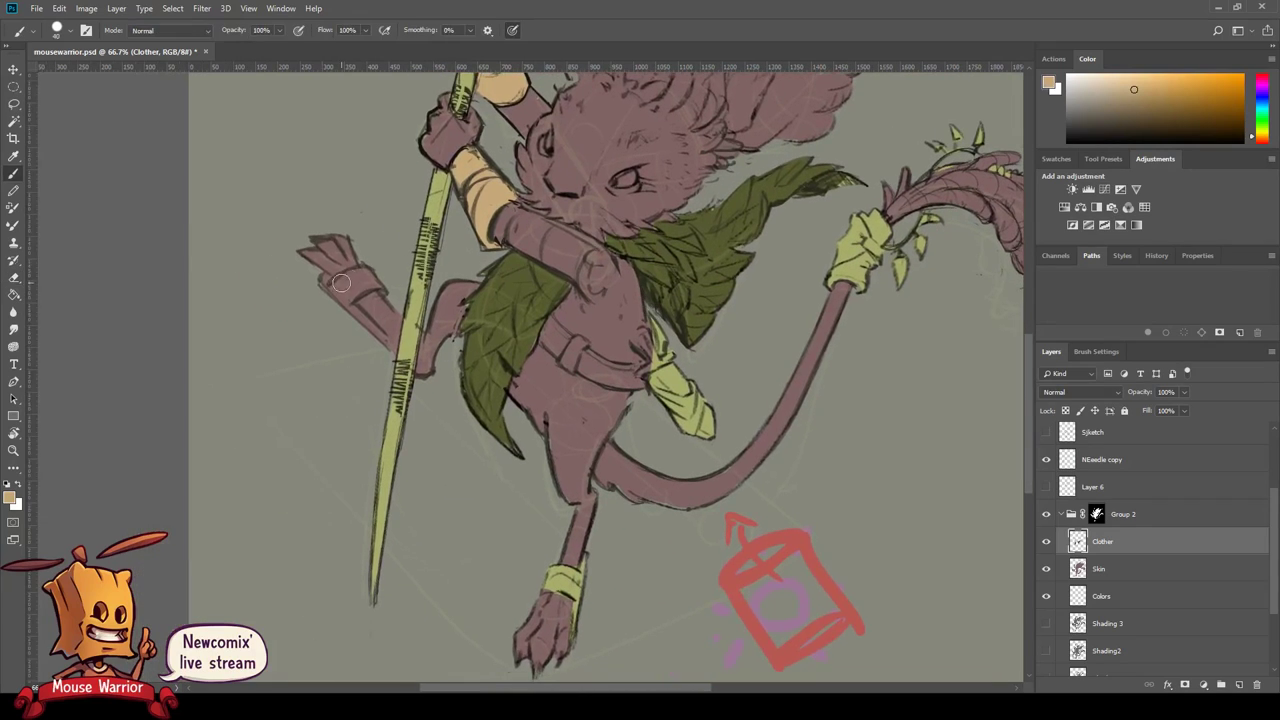
mouse_move(389, 287)
left_mouse_down()
mouse_move(363, 278)
mouse_move(382, 342)
left_mouse_up()
left_click_drag(318, 281, 397, 340)
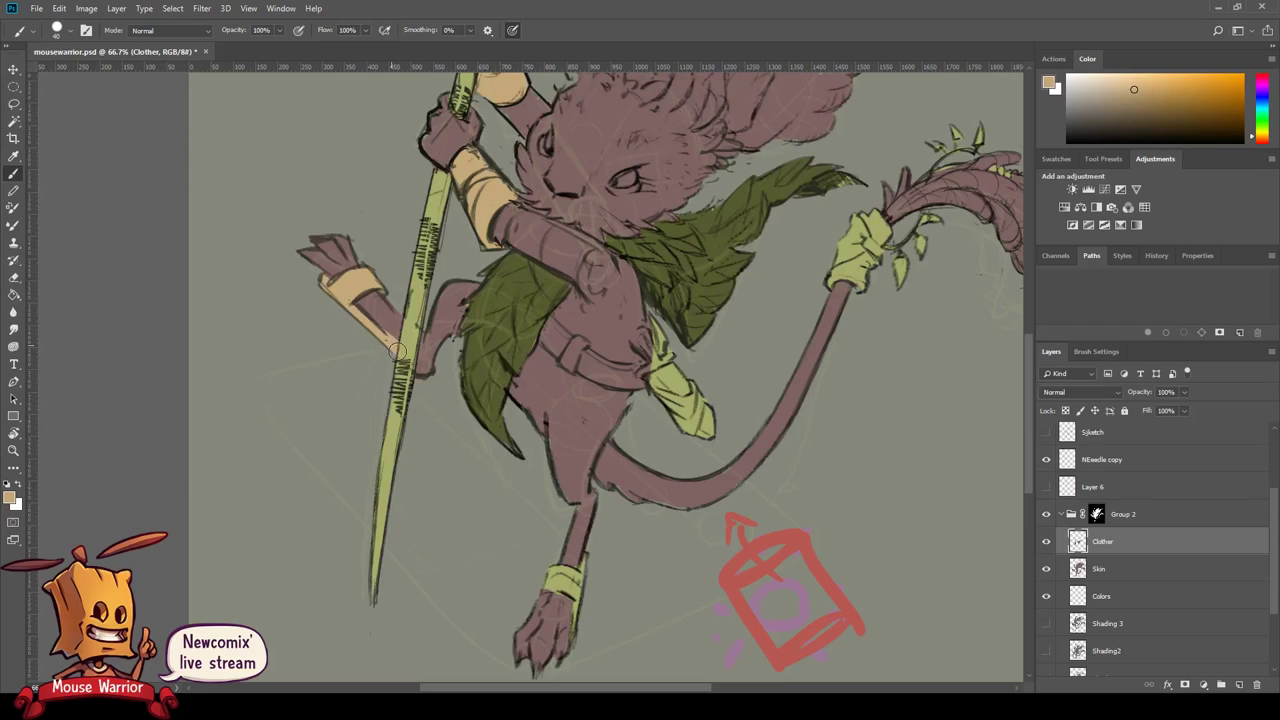
- Fill the ankle band tan and repaint the tail-gripping hand in tan
key("e")
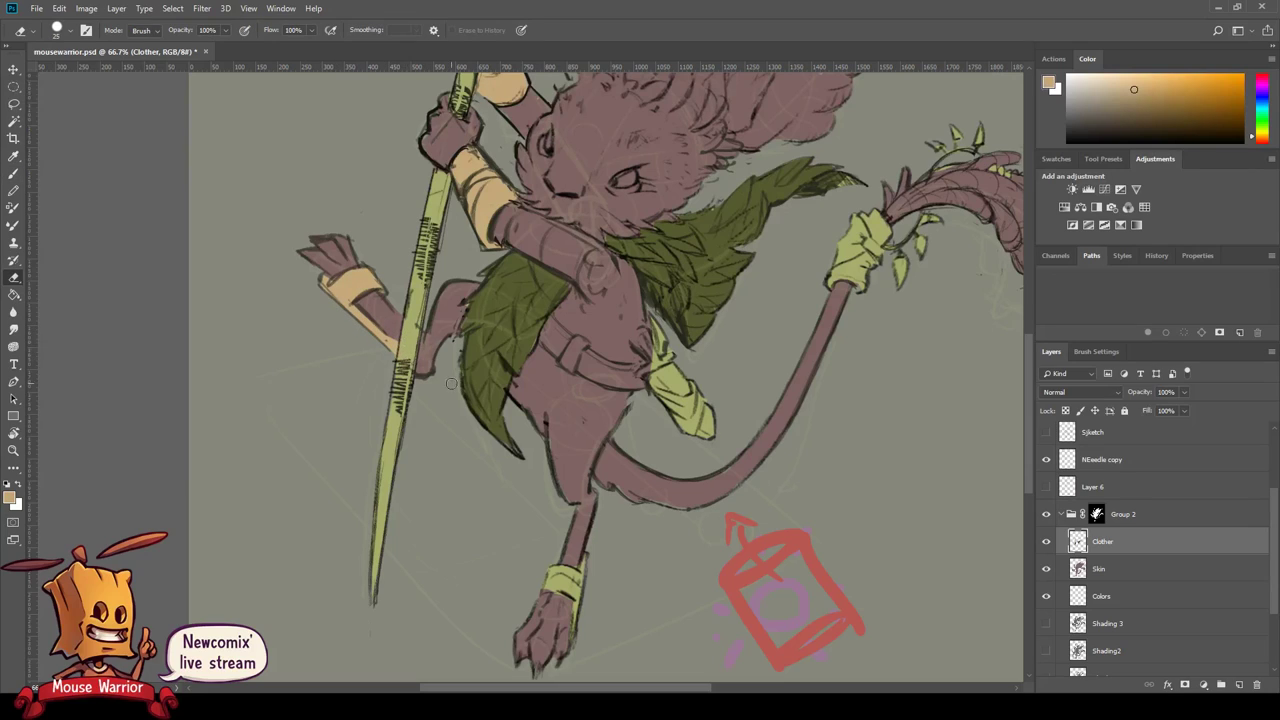
left_click_drag(451, 383, 426, 303)
key("b")
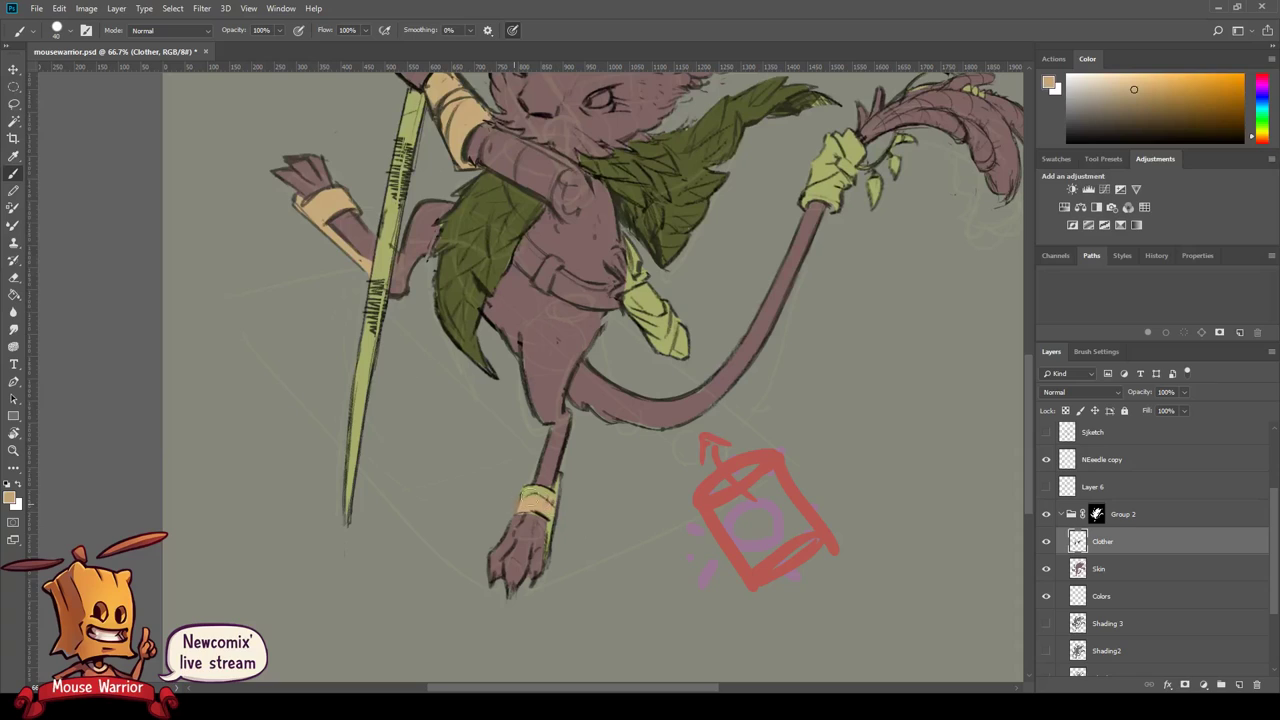
left_click_drag(557, 499, 560, 506)
scroll(557, 512, "up", 3)
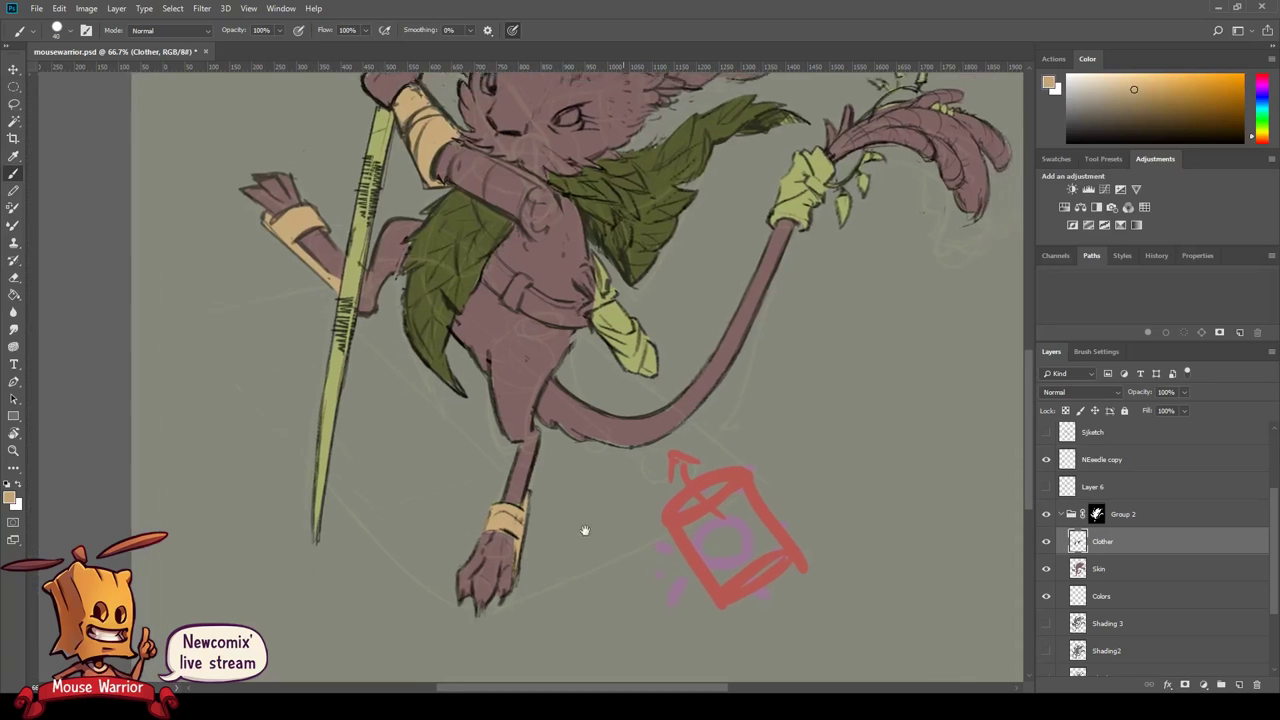
scroll(580, 500, "right", 3)
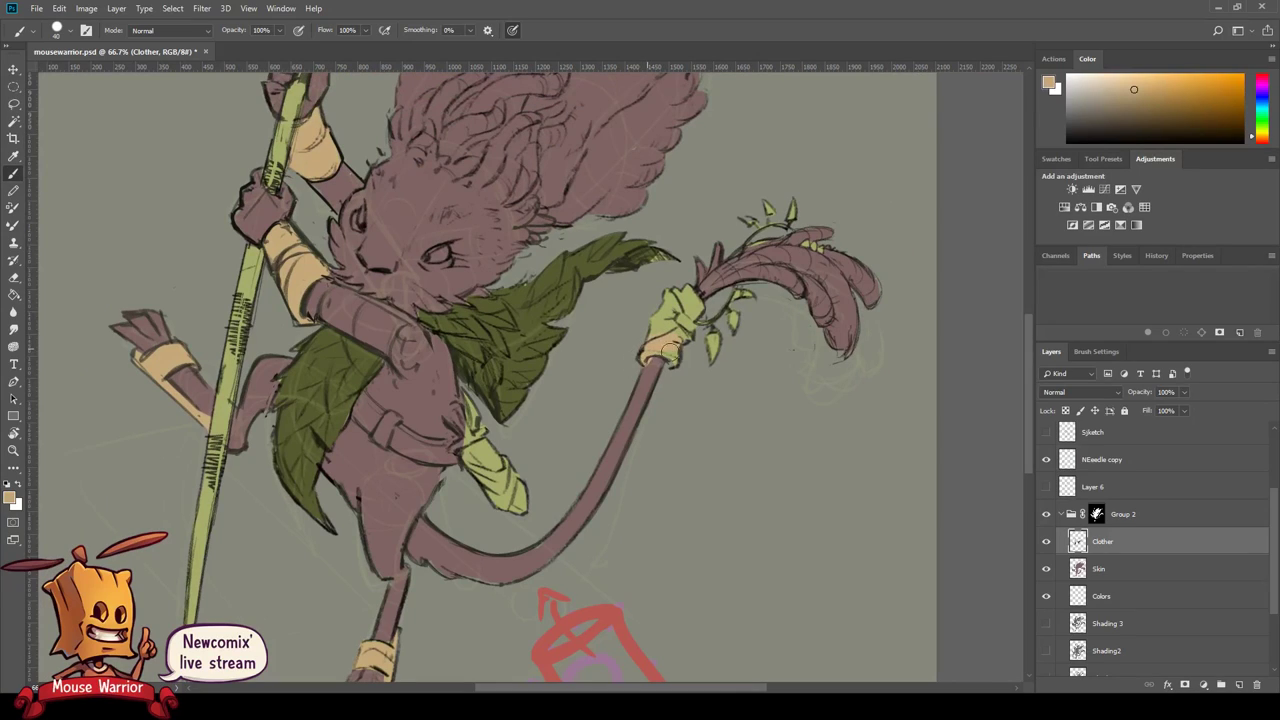
key("e")
key("b")
left_click_drag(655, 340, 676, 288)
key("z")
left_click(660, 400, "alt")
left_click_drag(660, 400, 857, 330)
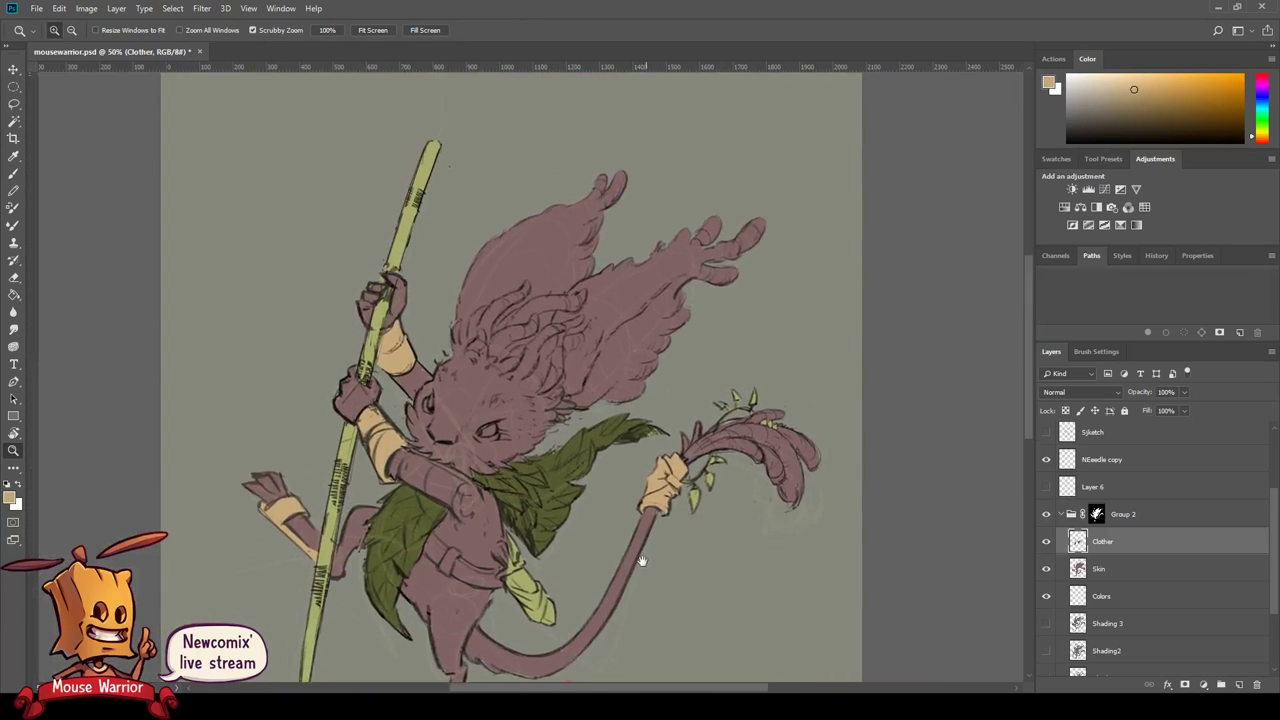
- Brush a dark reddish-brown belt diagonally across the mouse's waist on the Clother layer
key("b")
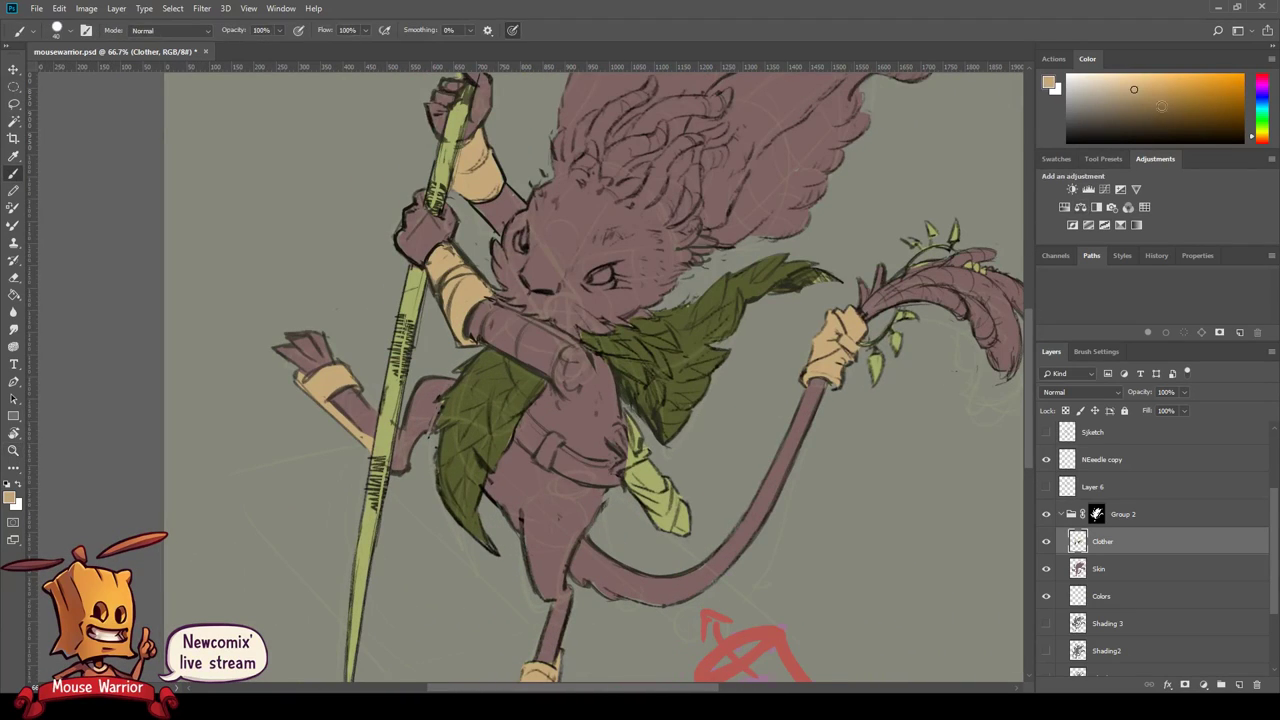
left_click(1149, 113)
left_click_drag(1262, 136, 1262, 142)
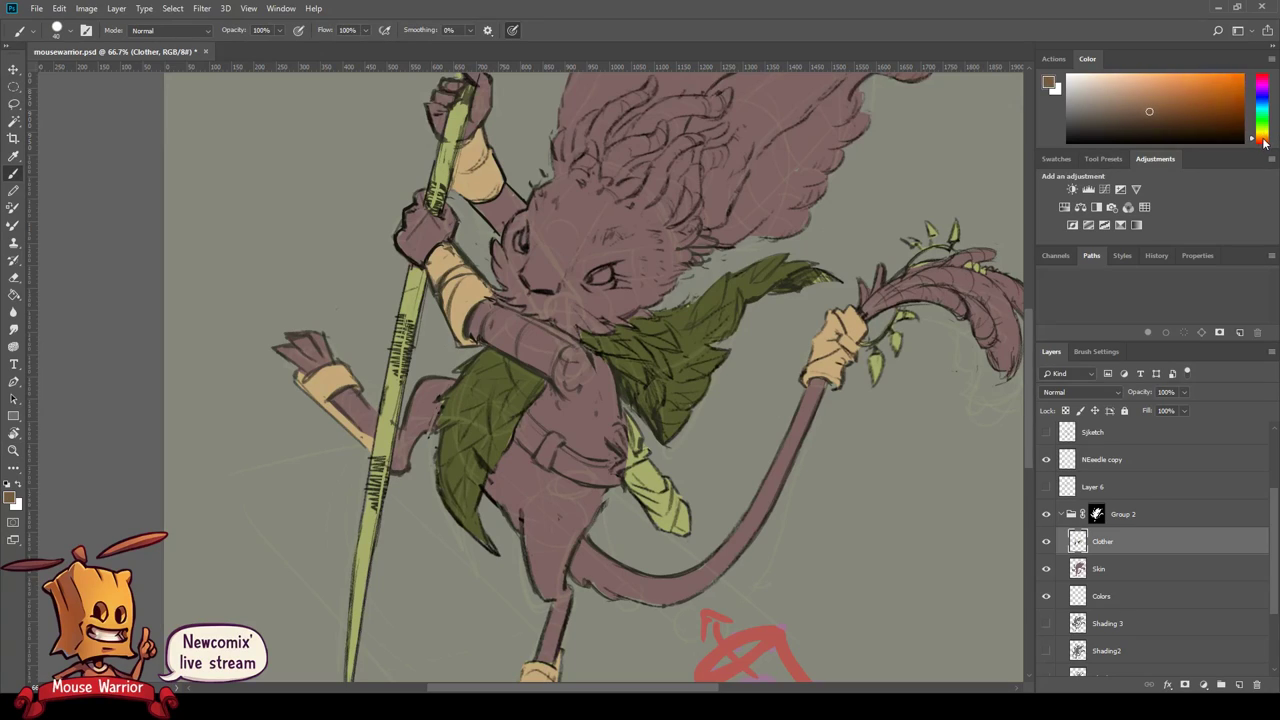
mouse_move(520, 424)
left_mouse_down()
mouse_move(618, 480)
mouse_move(595, 468)
left_mouse_up()
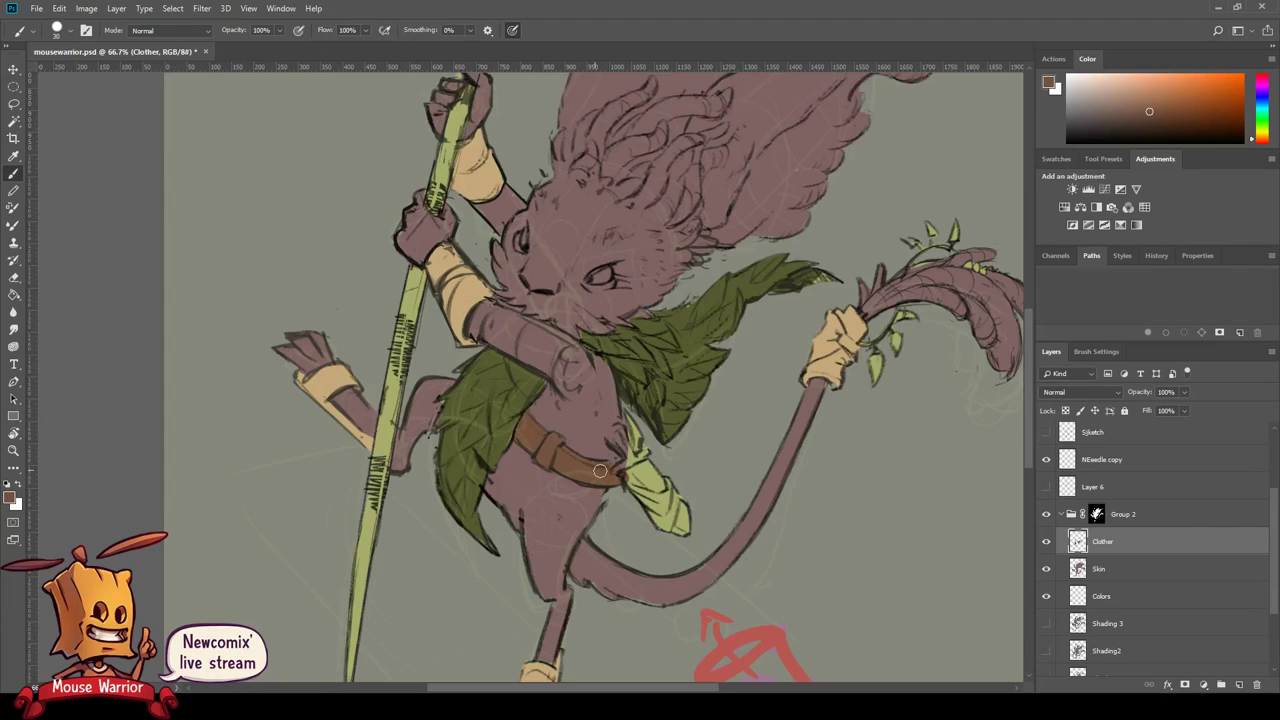
left_click_drag(598, 464, 616, 472)
scroll(1262, 518, "up", 3)
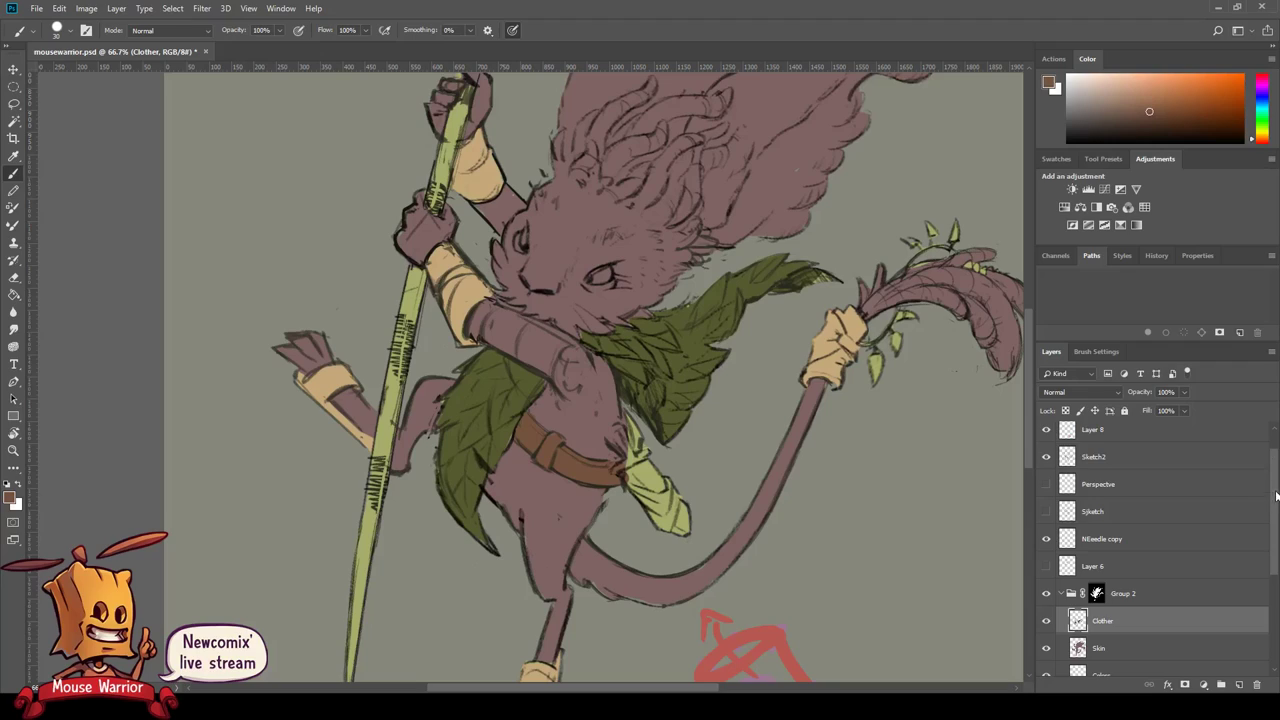
scroll(1272, 492, "up", 1)
- Rename Layer 8 to 'Light' and hide the red arrow sketch layer
left_click(1099, 470)
double_click(1097, 464)
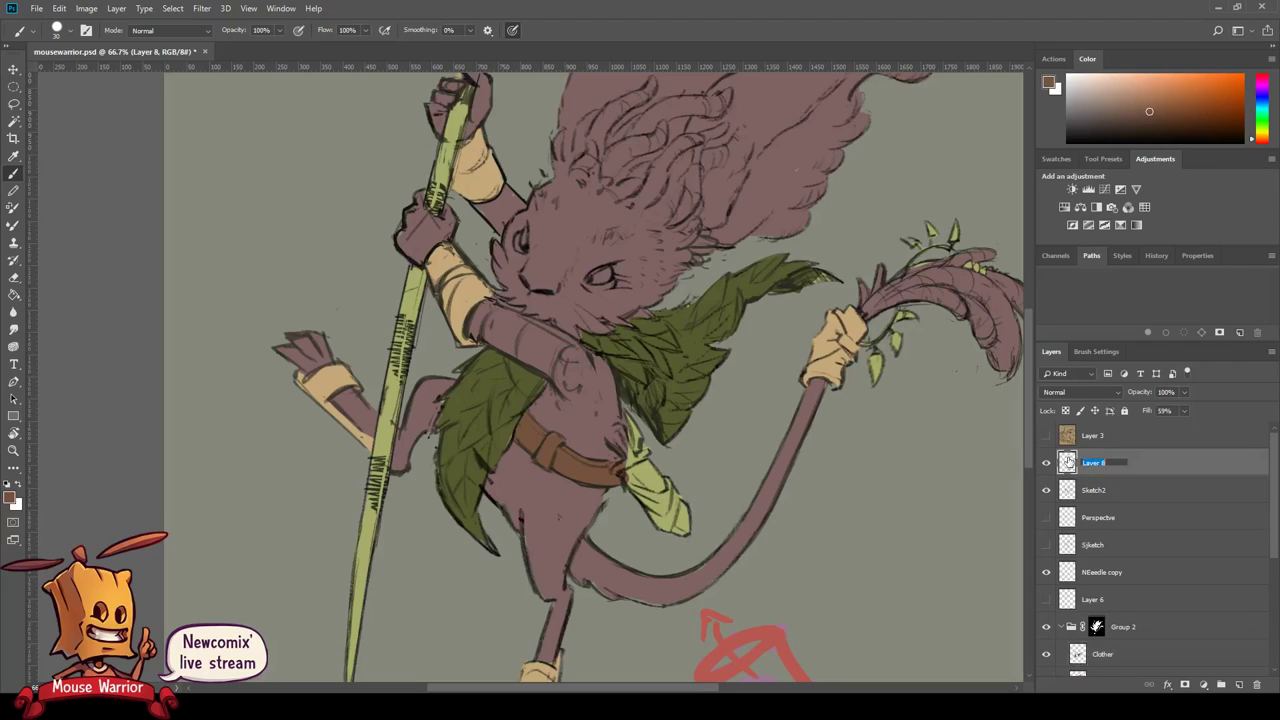
type("Licht")
key("Return")
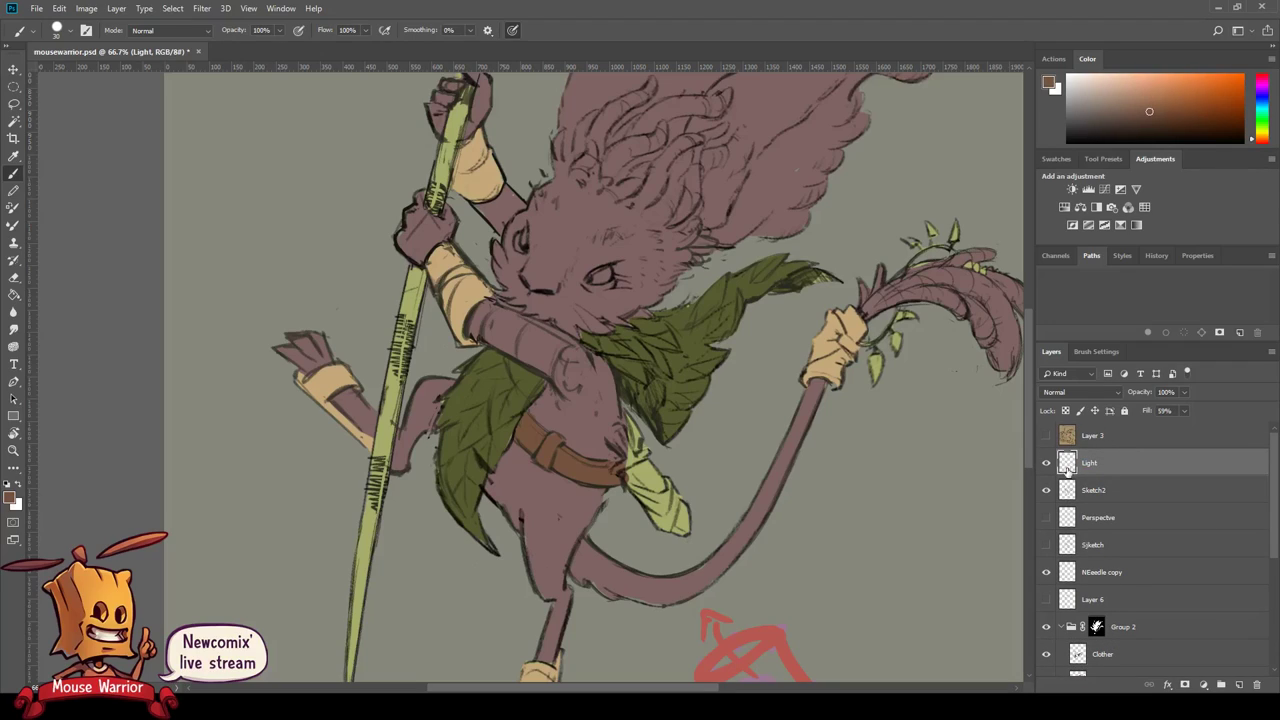
left_click(1046, 463)
- Move the Sketch2 layer into Group 2, directly above the Clother layer
scroll(1262, 500, "down", 2)
scroll(1259, 530, "down", 2)
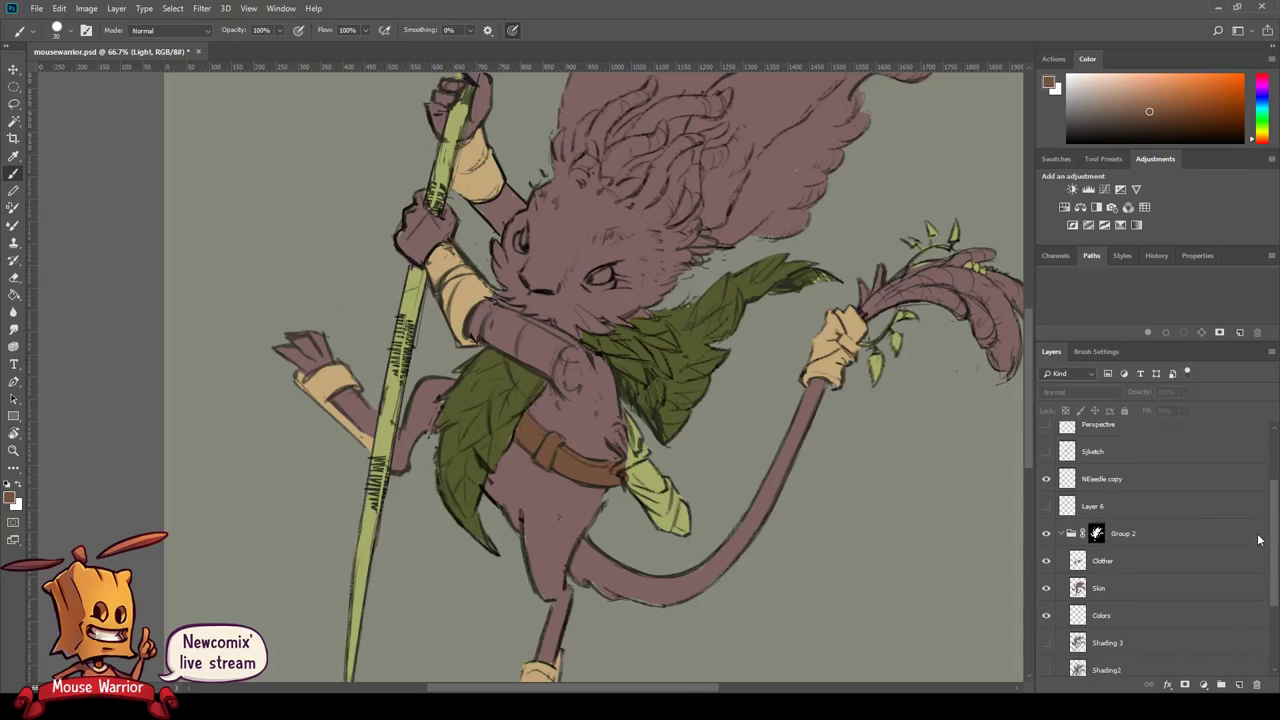
scroll(1255, 545, "down", 2)
scroll(1190, 568, "down", 2)
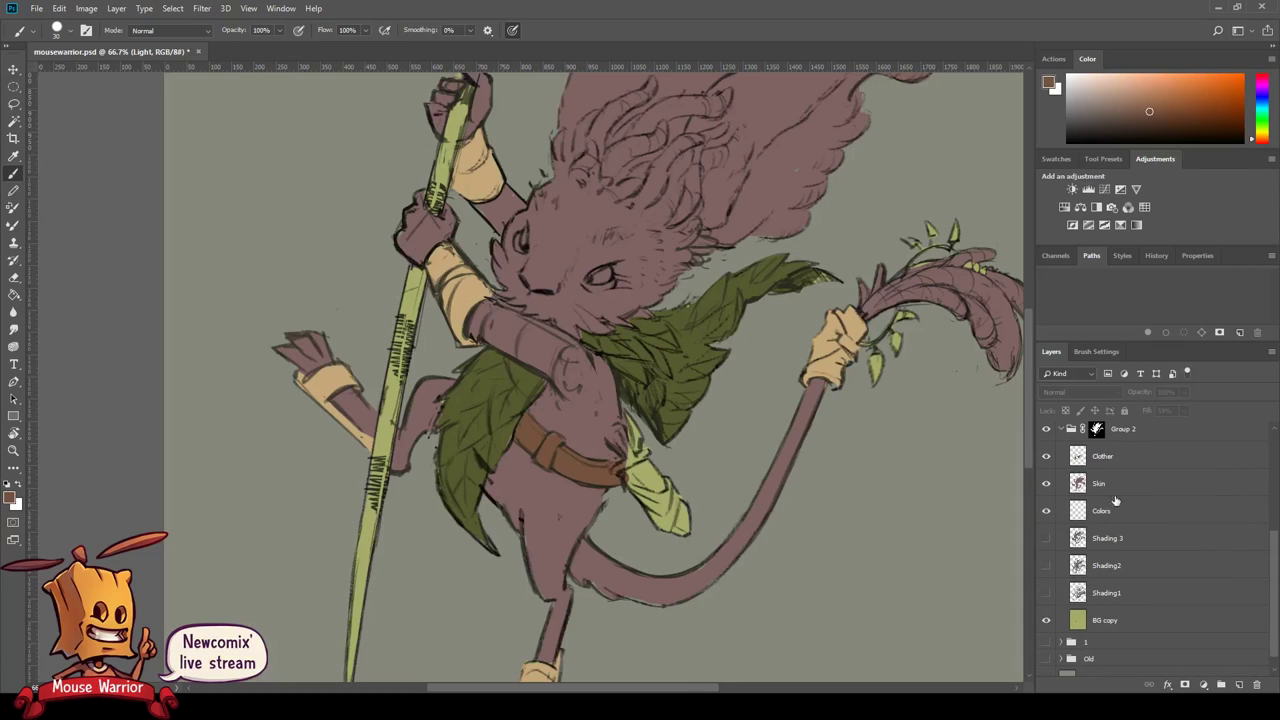
left_click(1097, 430)
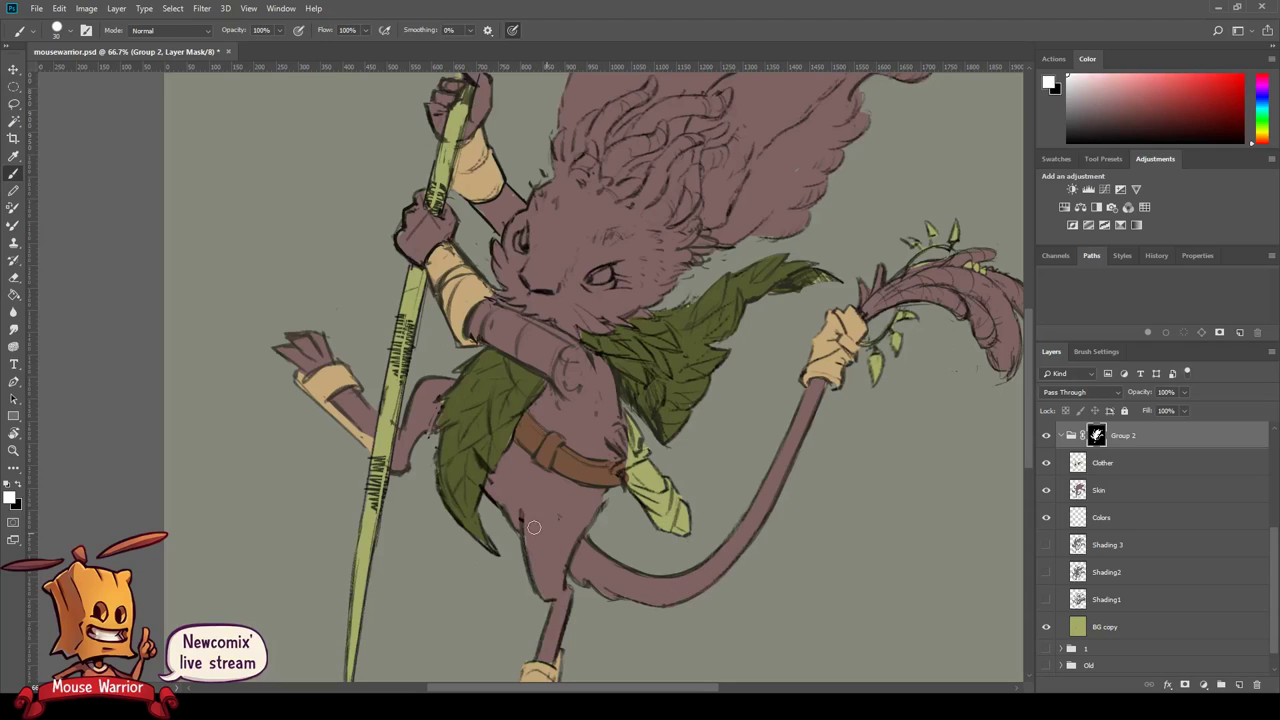
scroll(1124, 569, "up", 5)
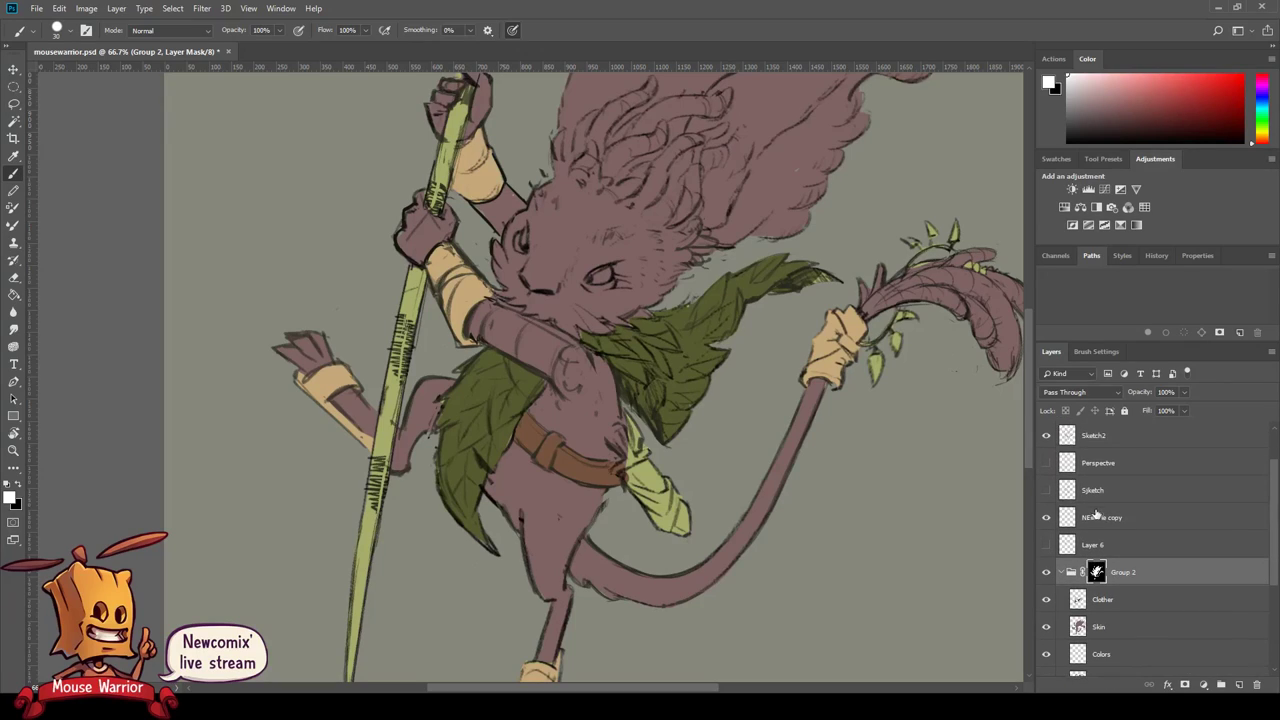
left_click_drag(1124, 569, 1124, 572)
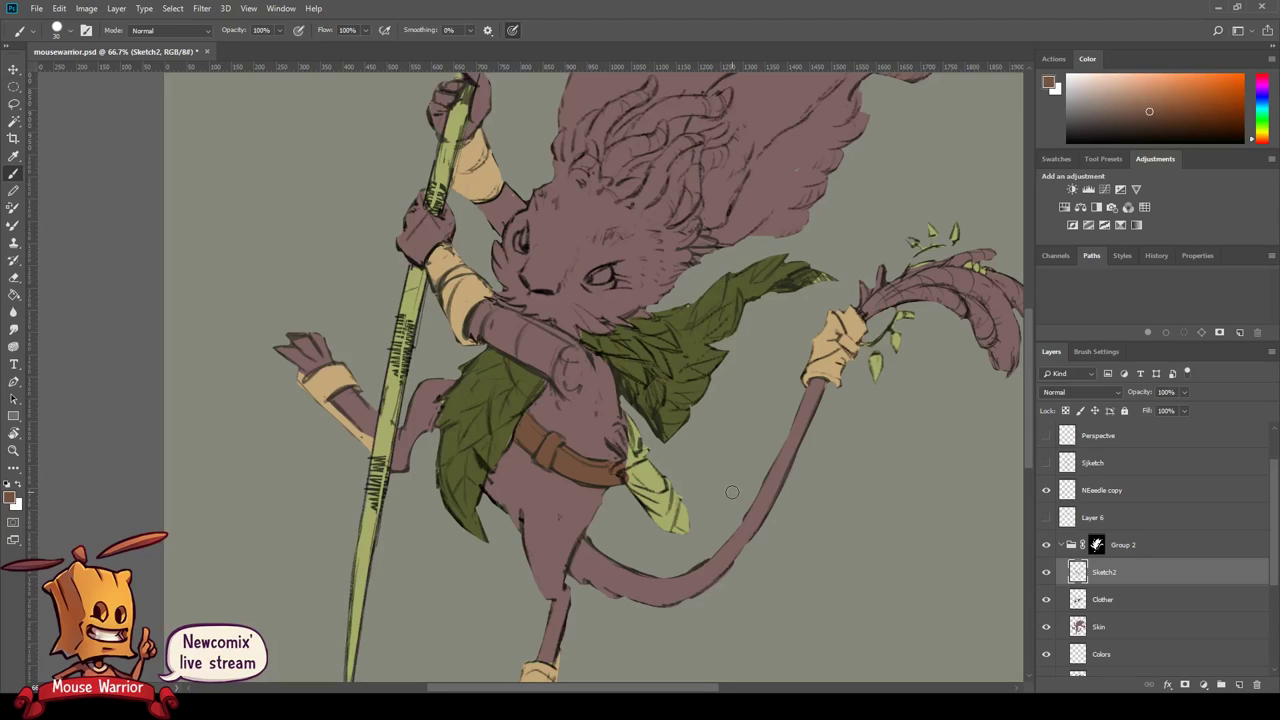
- On the Clother layer, paint the strap and sheath below the belt dark brown at 100% zoom
left_click(1104, 599)
key("z")
left_click(582, 474)
key("b")
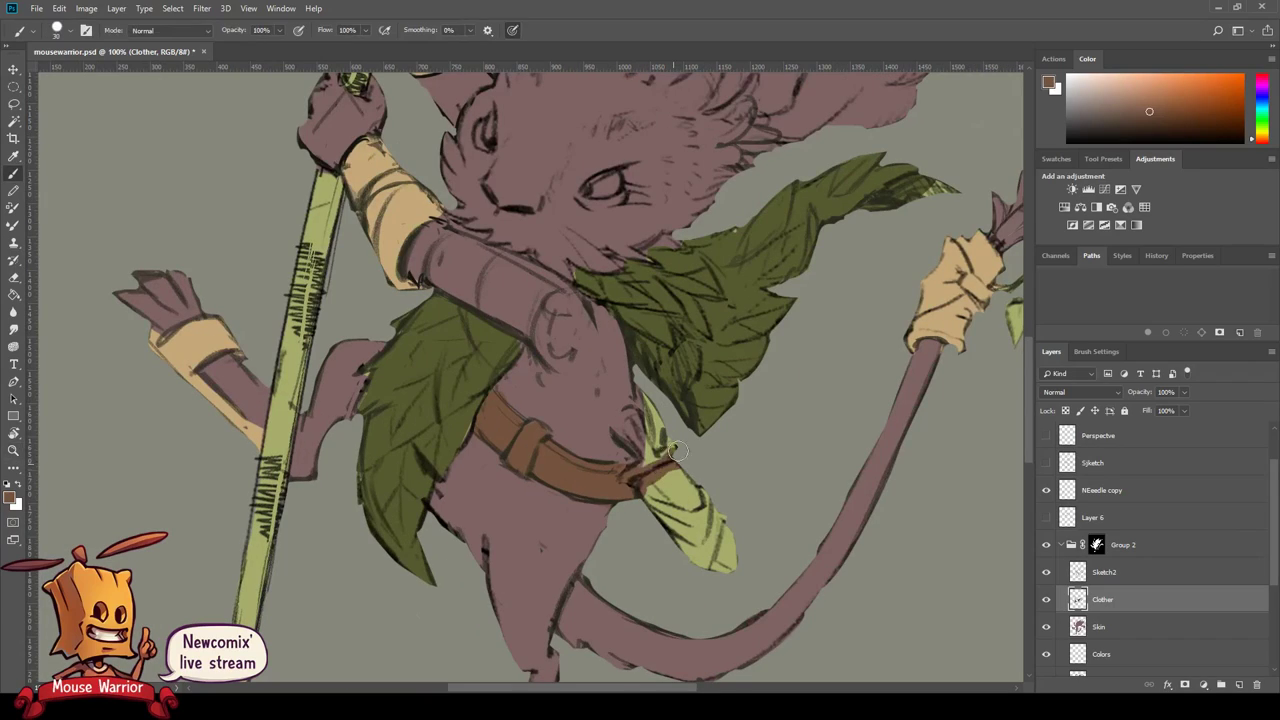
mouse_move(645, 400)
left_mouse_down()
mouse_move(650, 470)
mouse_move(665, 432)
mouse_move(621, 418)
mouse_move(665, 485)
mouse_move(700, 462)
mouse_move(648, 515)
mouse_move(705, 530)
mouse_move(730, 575)
mouse_move(725, 426)
left_mouse_up()
key("z")
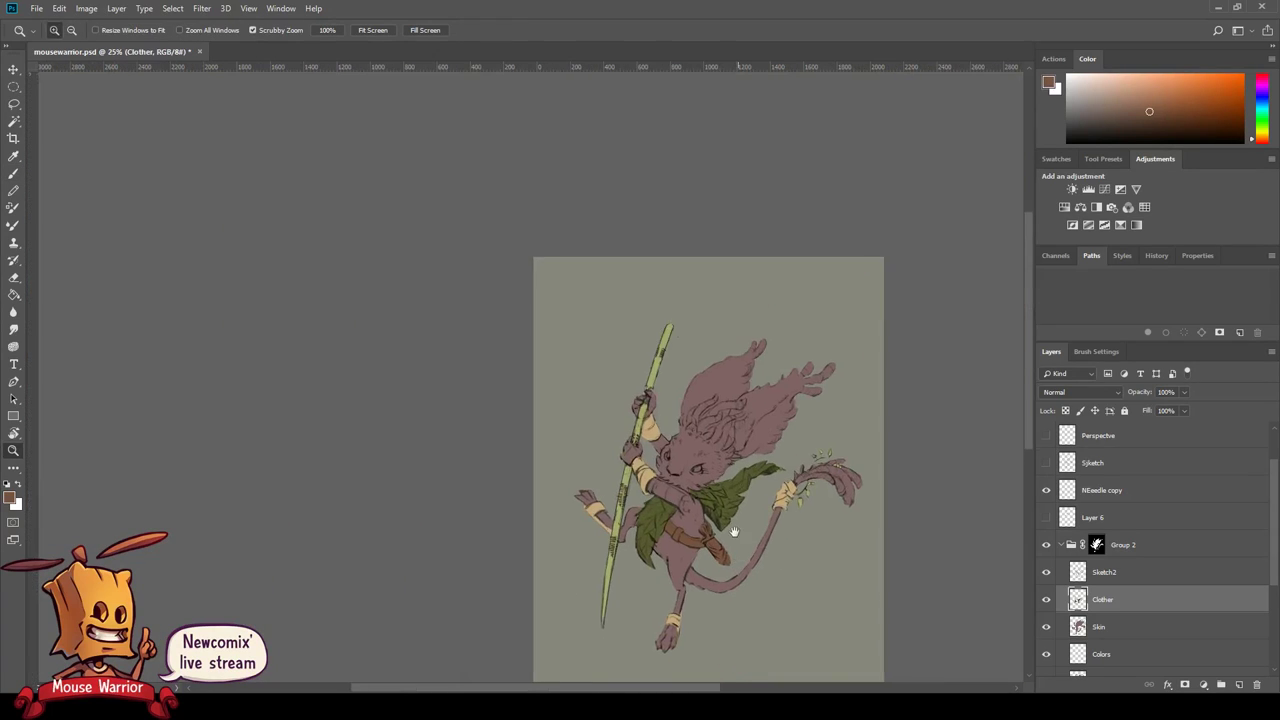
left_click(658, 408)
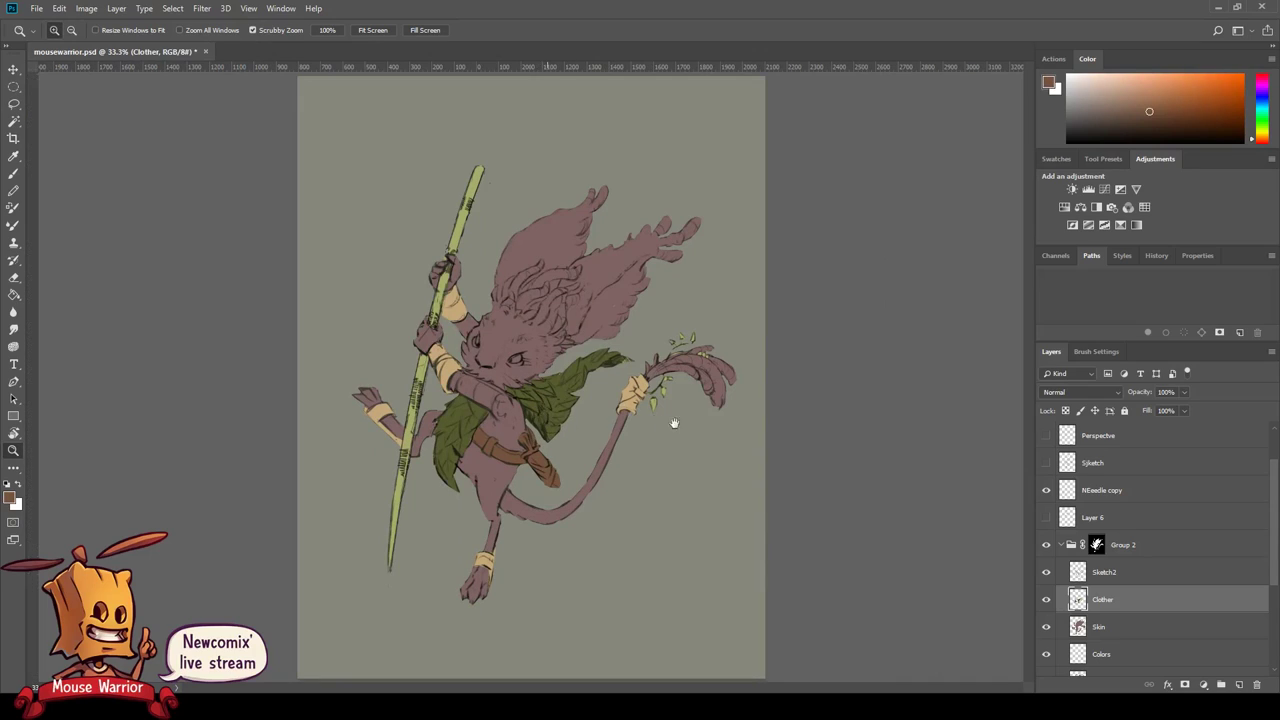
left_click(641, 424)
left_click_drag(641, 424, 786, 436)
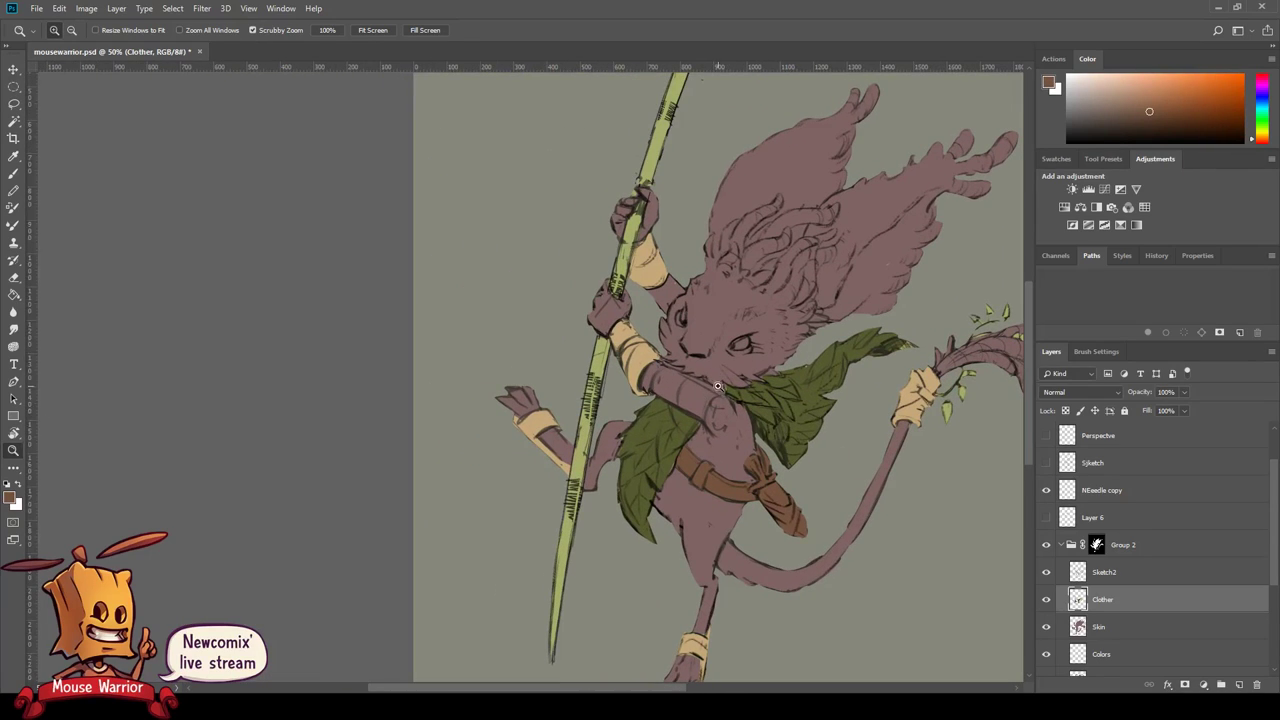
- Add a new empty layer above Clother and name it 'Details'
key("v")
left_click(703, 425)
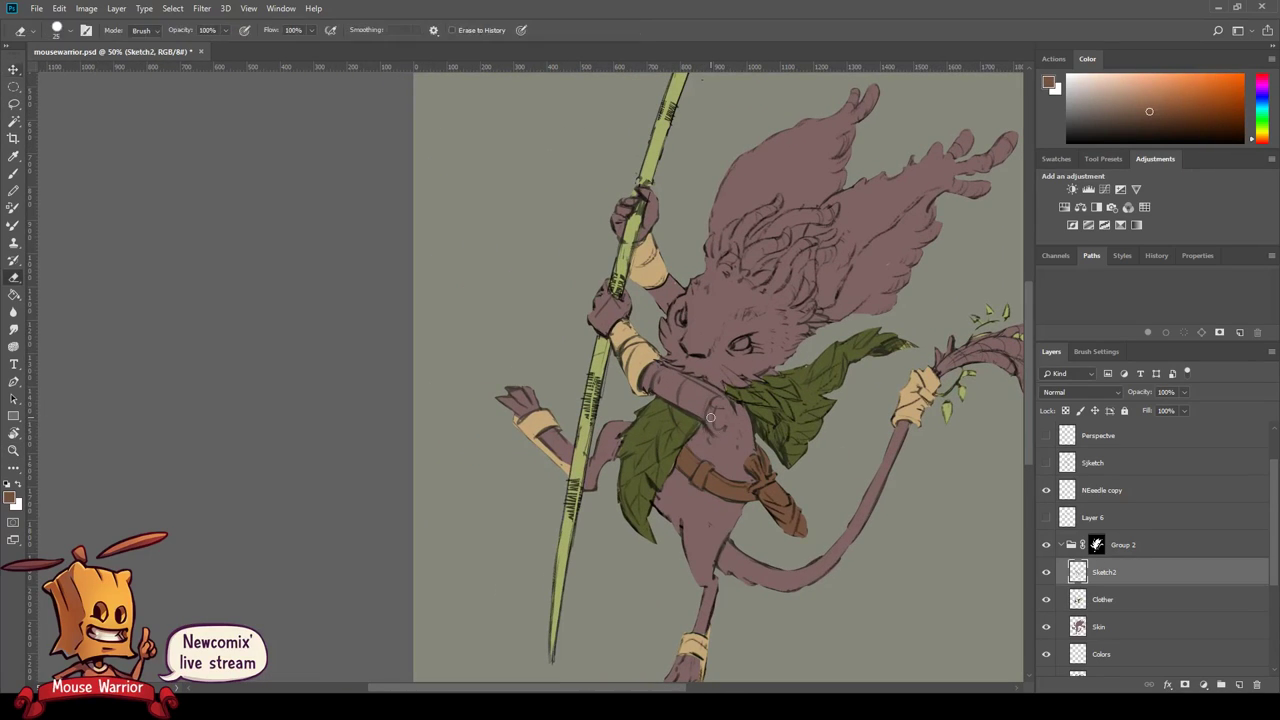
key("e")
left_click_drag(745, 460, 687, 488)
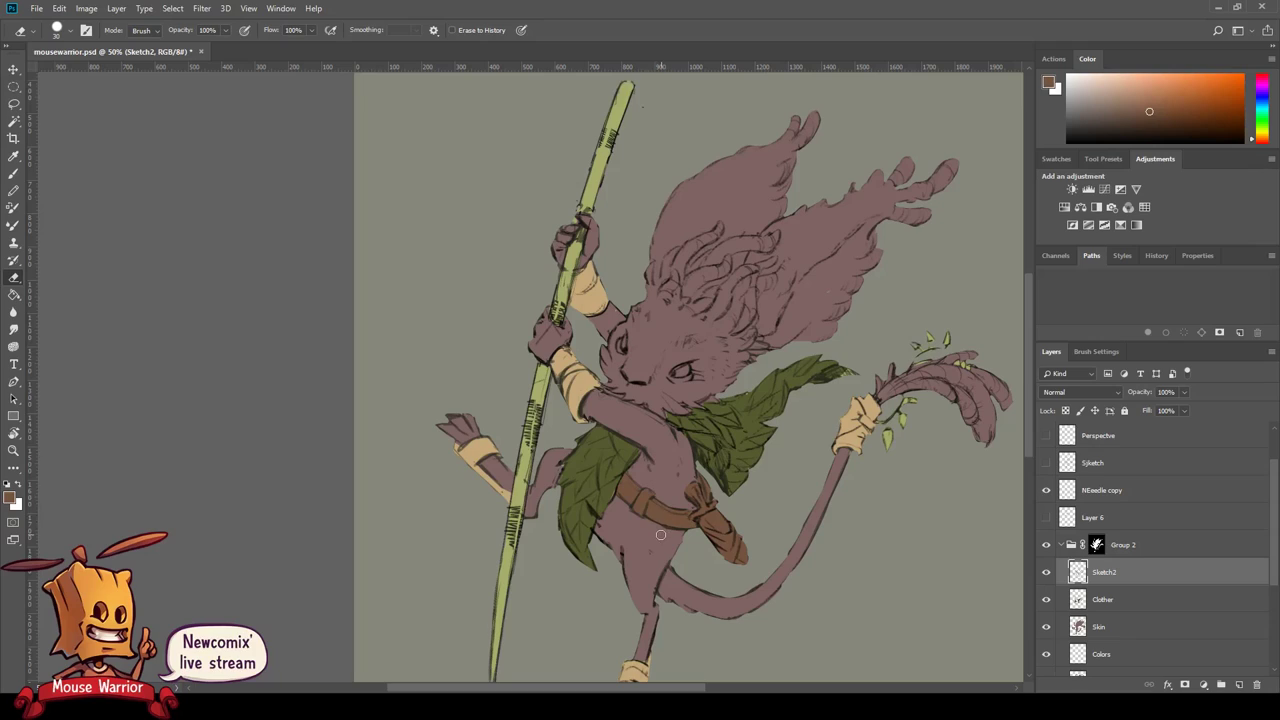
left_click(1100, 599)
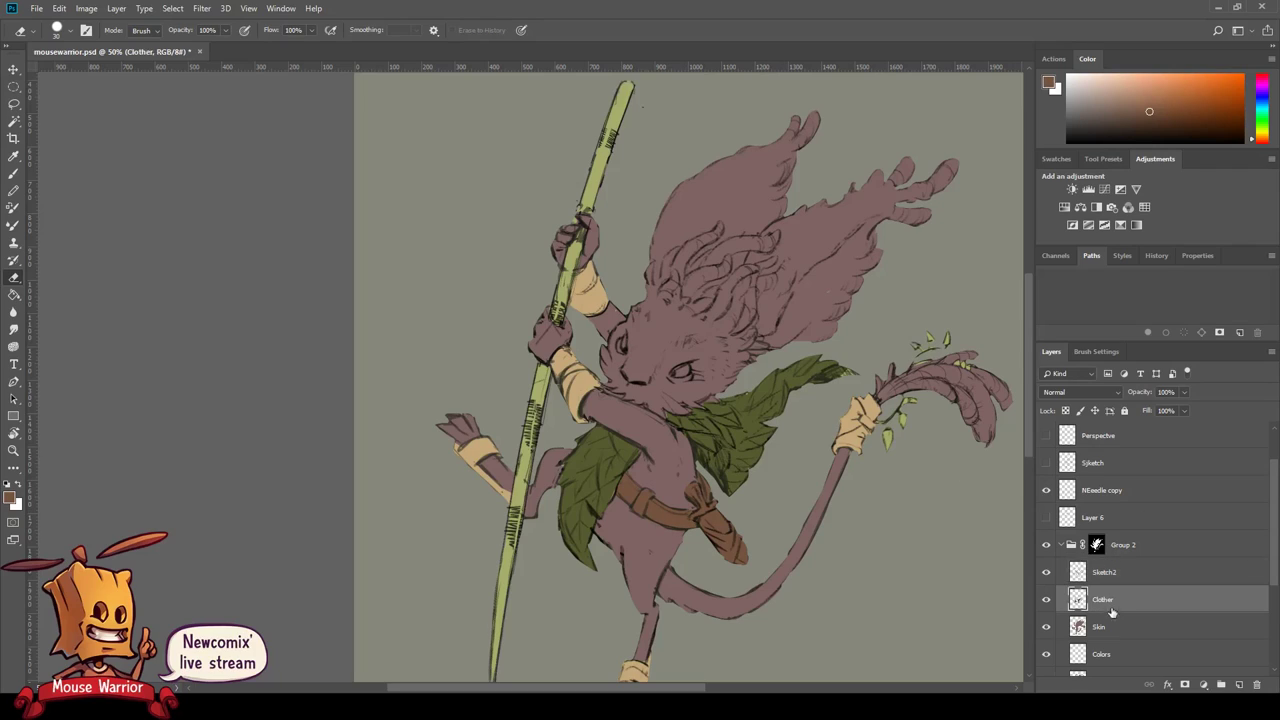
left_click(1239, 685)
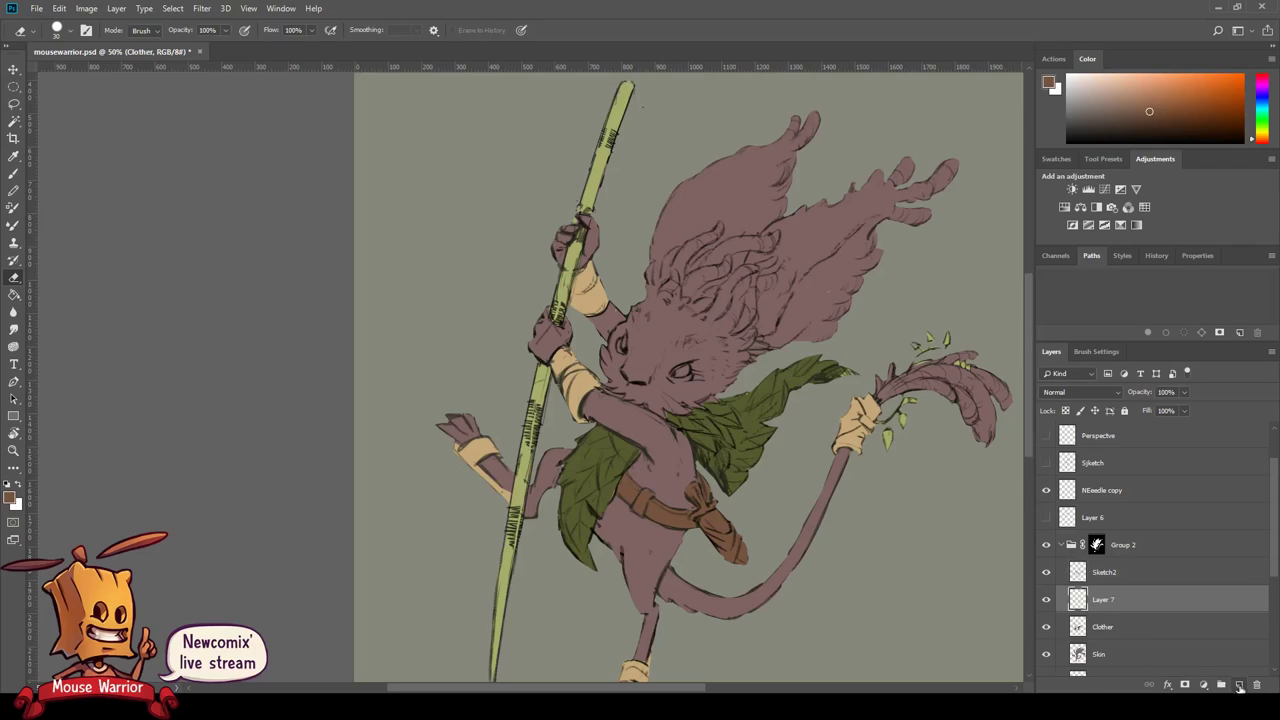
double_click(1103, 599)
type("Detail")
type("s")
key("Return")
- Zoom in on the hand holding the tail
key("z")
left_click(872, 458)
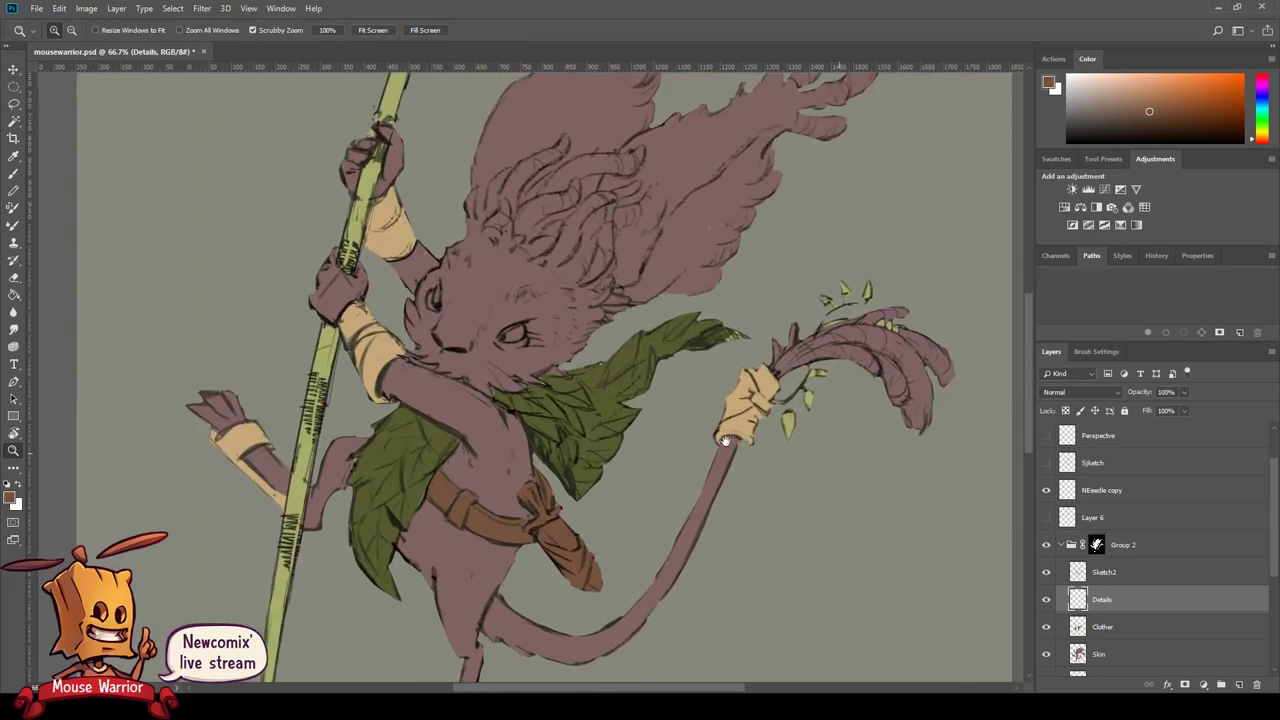
left_click_drag(872, 458, 603, 432)
key("b")
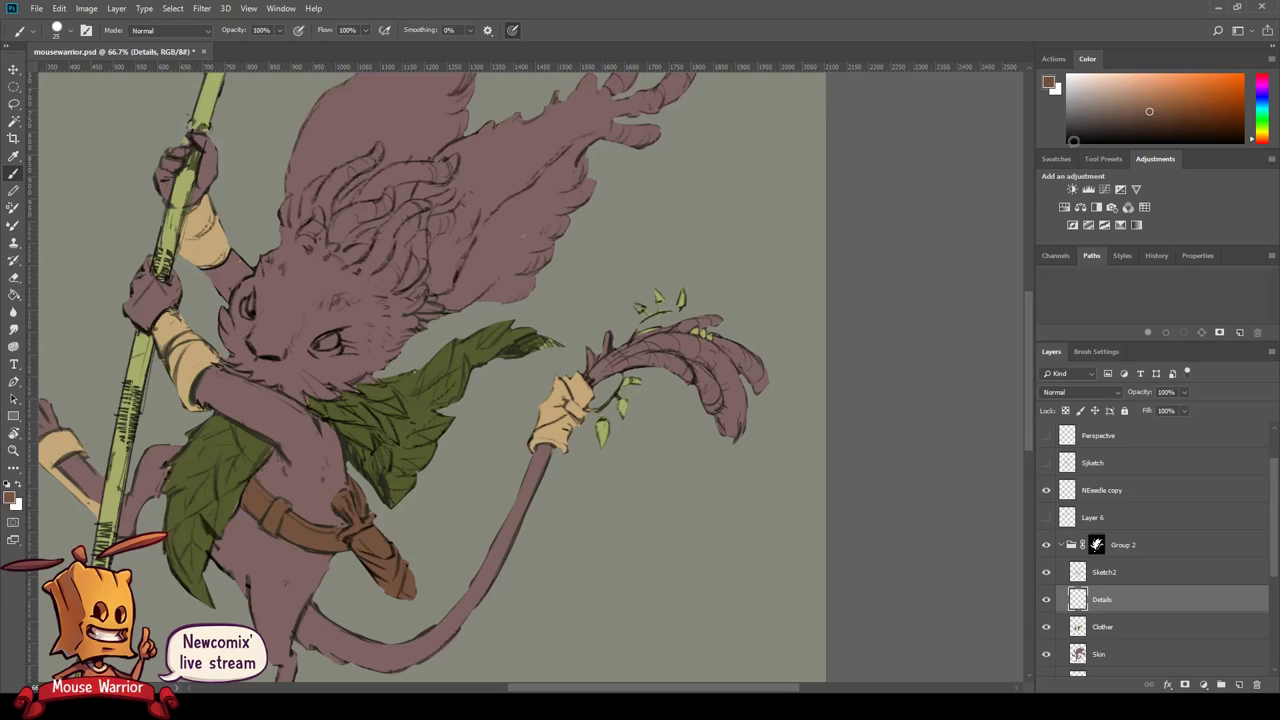
- Repaint the green leaves by the tail tip pale pinkish-beige, then zoom out to the whole figure
left_click(1106, 93)
left_click(1098, 90)
left_click_drag(604, 426, 622, 412)
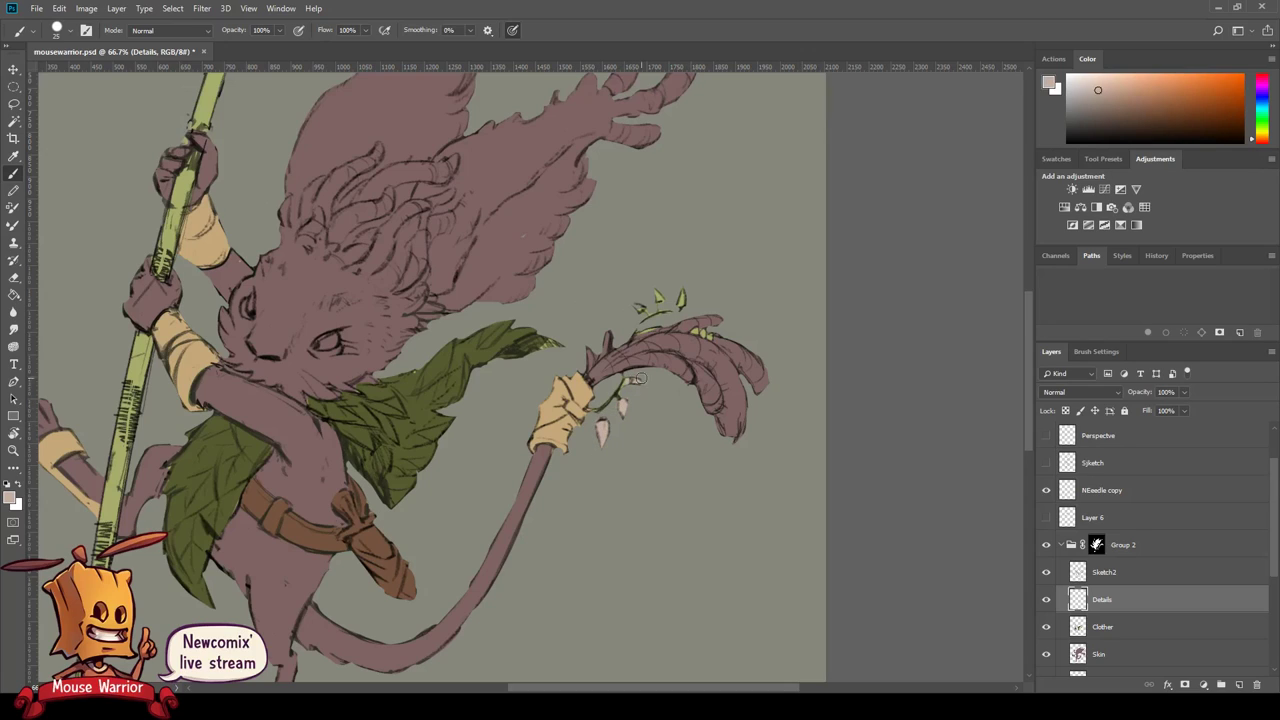
left_click_drag(637, 306, 853, 292)
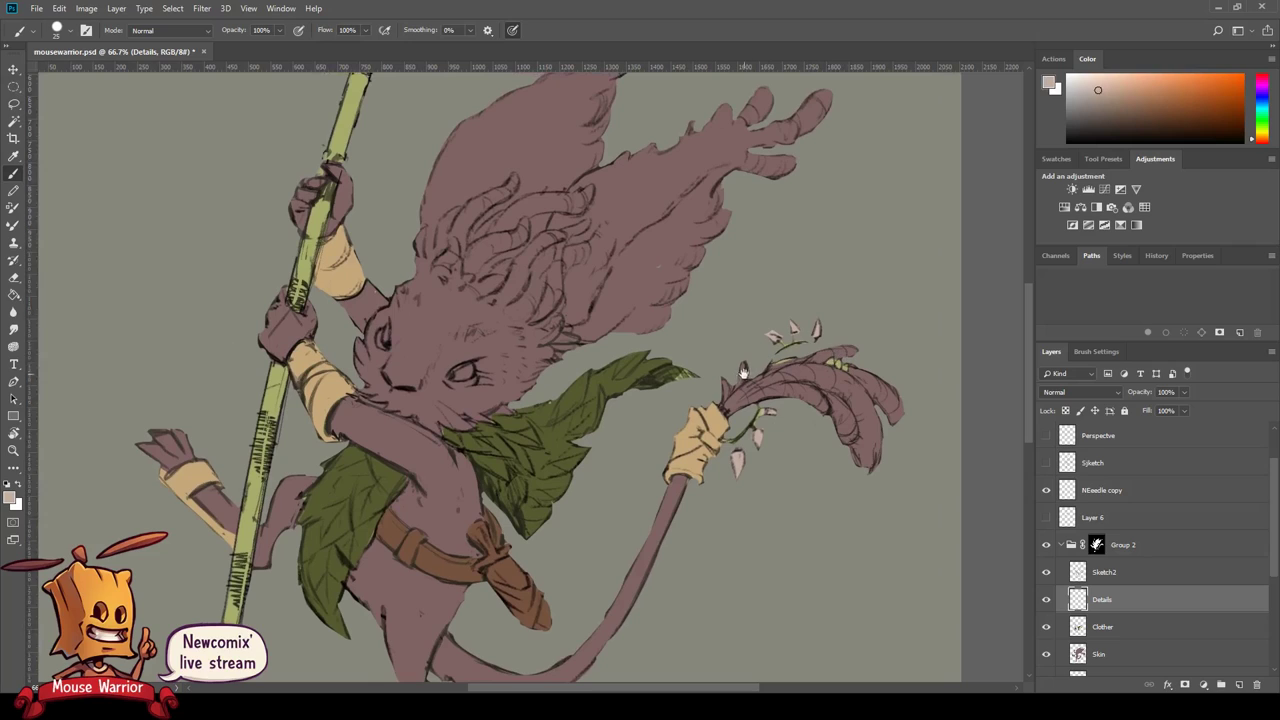
left_click_drag(557, 396, 720, 404)
left_click(720, 404, "alt")
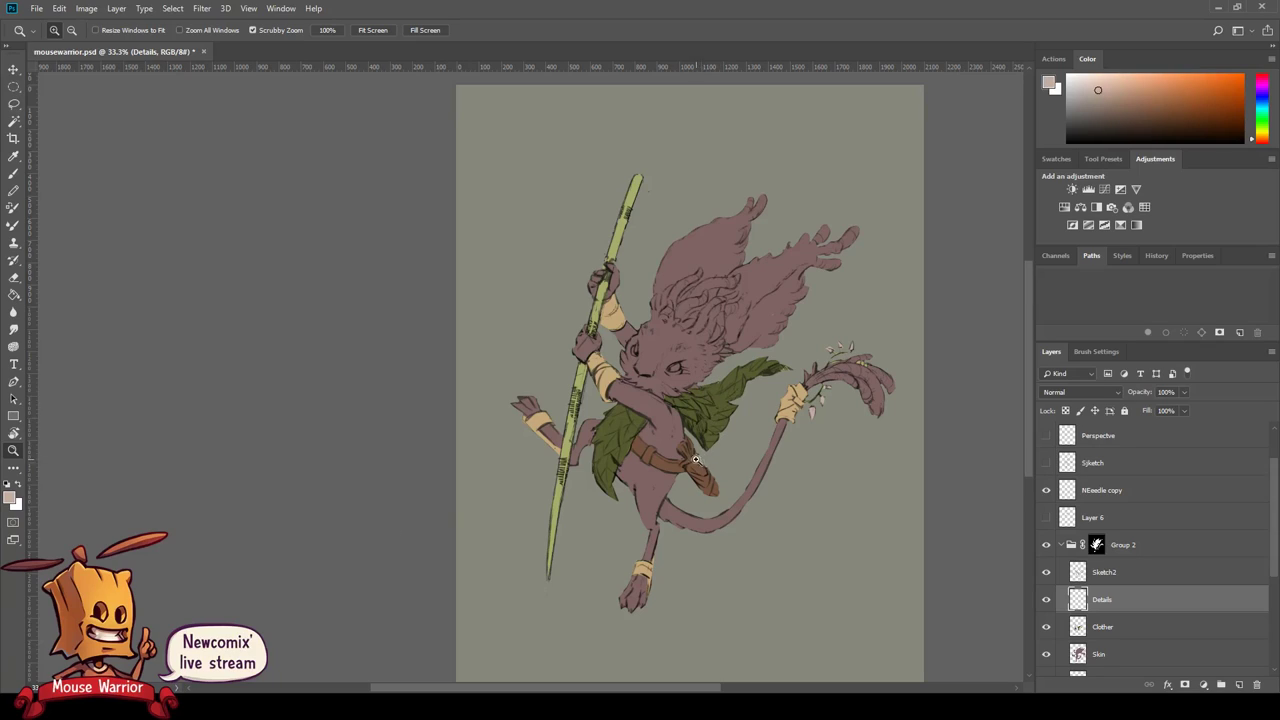
- Move the three shading layers together to sit just below Sketch2
left_click(1140, 575)
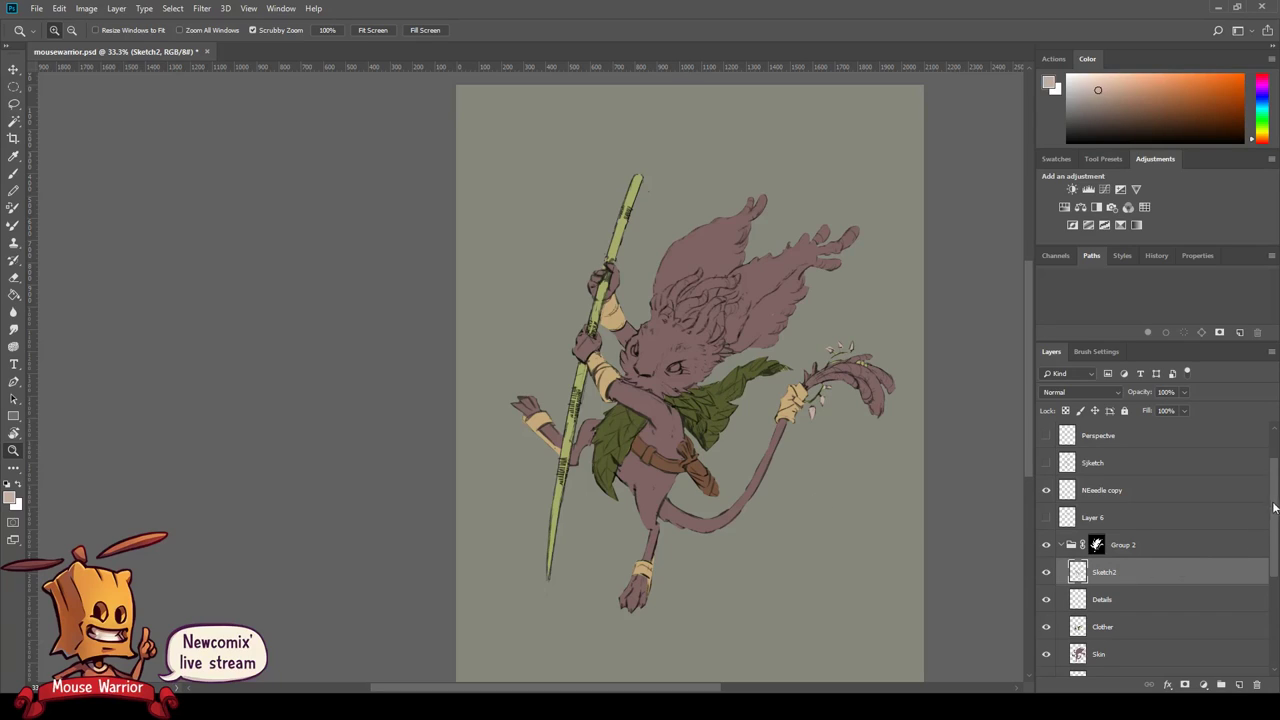
left_click_drag(1275, 508, 1259, 553)
left_click(1136, 610)
left_click(1125, 660, "shift")
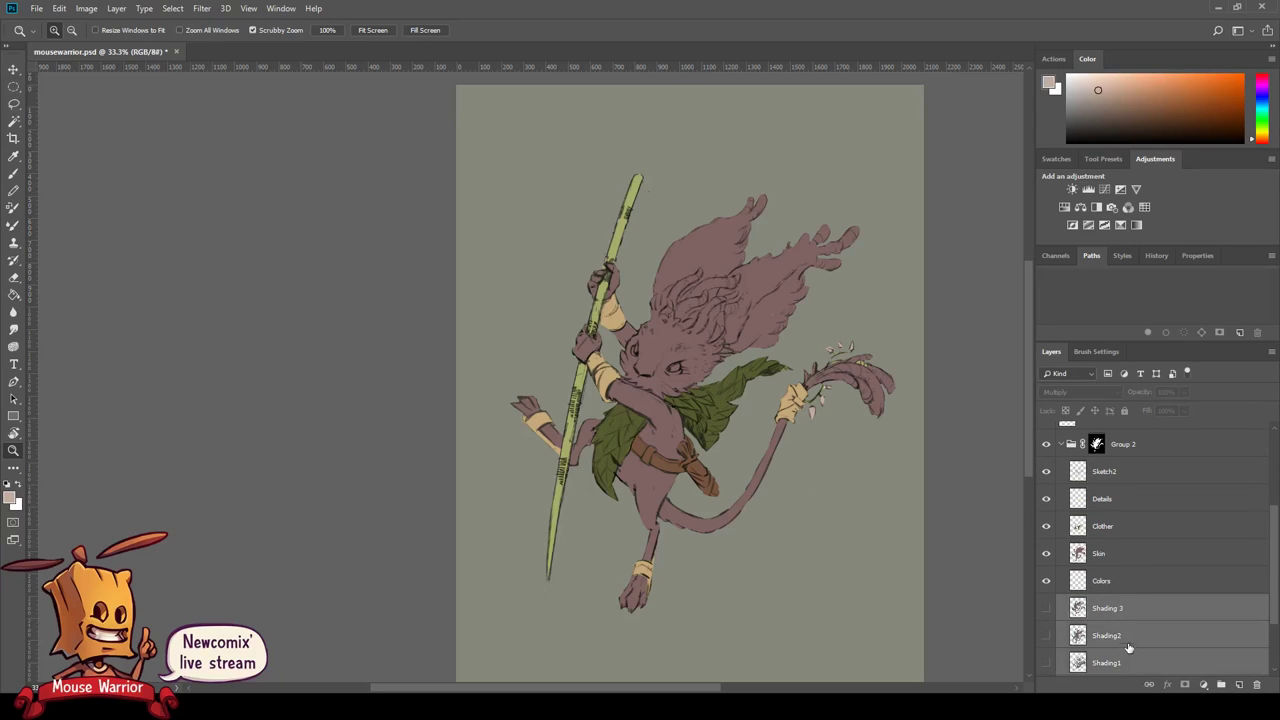
left_click_drag(1127, 652, 1123, 488)
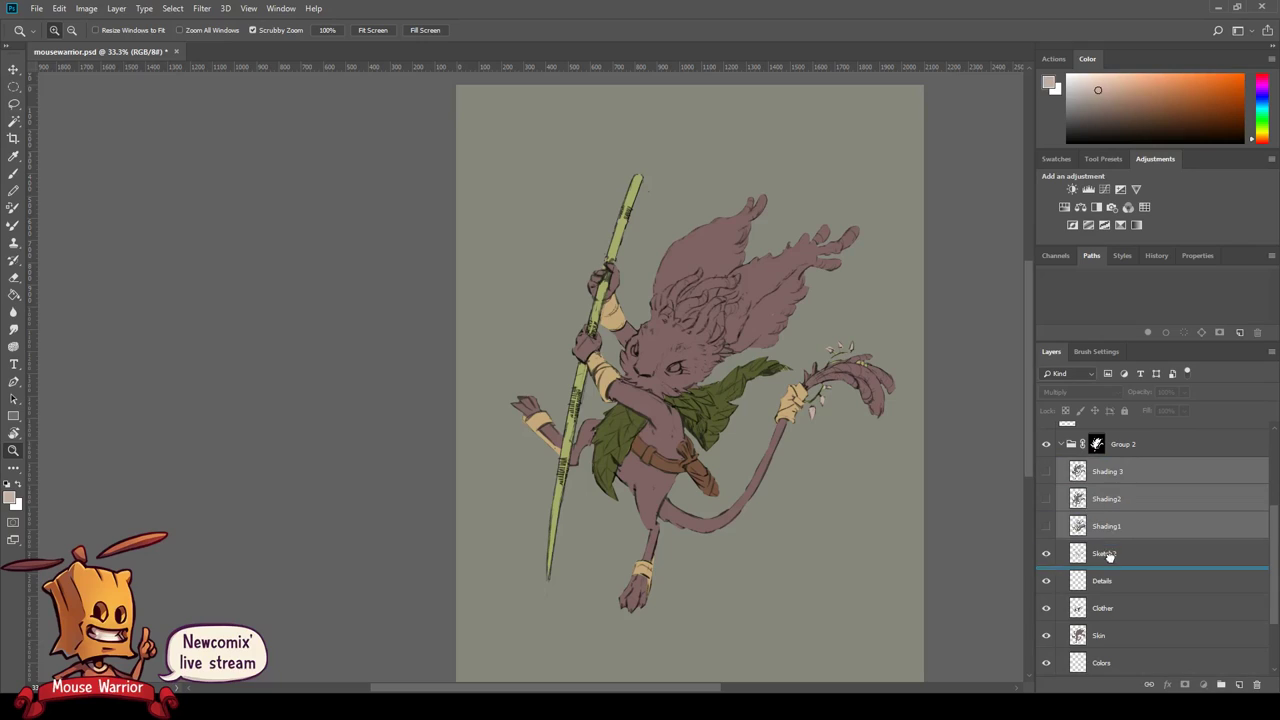
- Preview Shading1 at lower fill, then show Shading2 instead at 52% fill
left_click(1119, 549)
left_click(1046, 553)
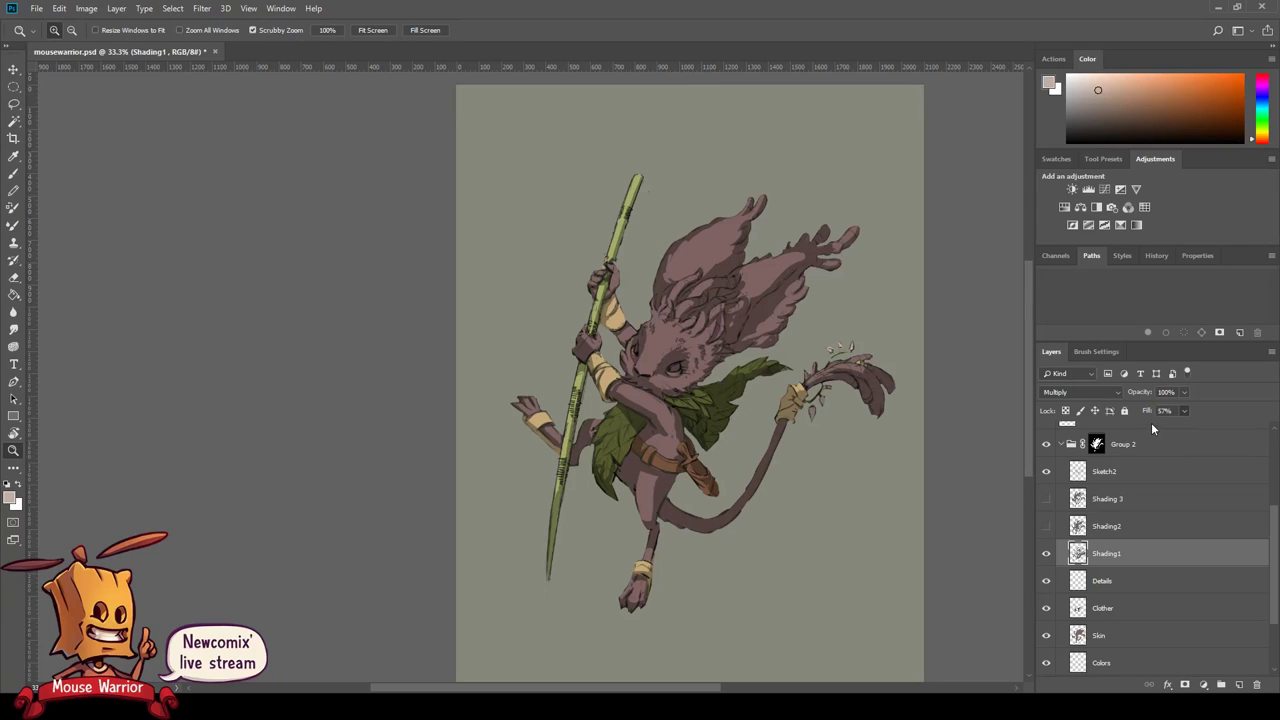
left_click_drag(1152, 428, 1150, 430)
left_click(1080, 530)
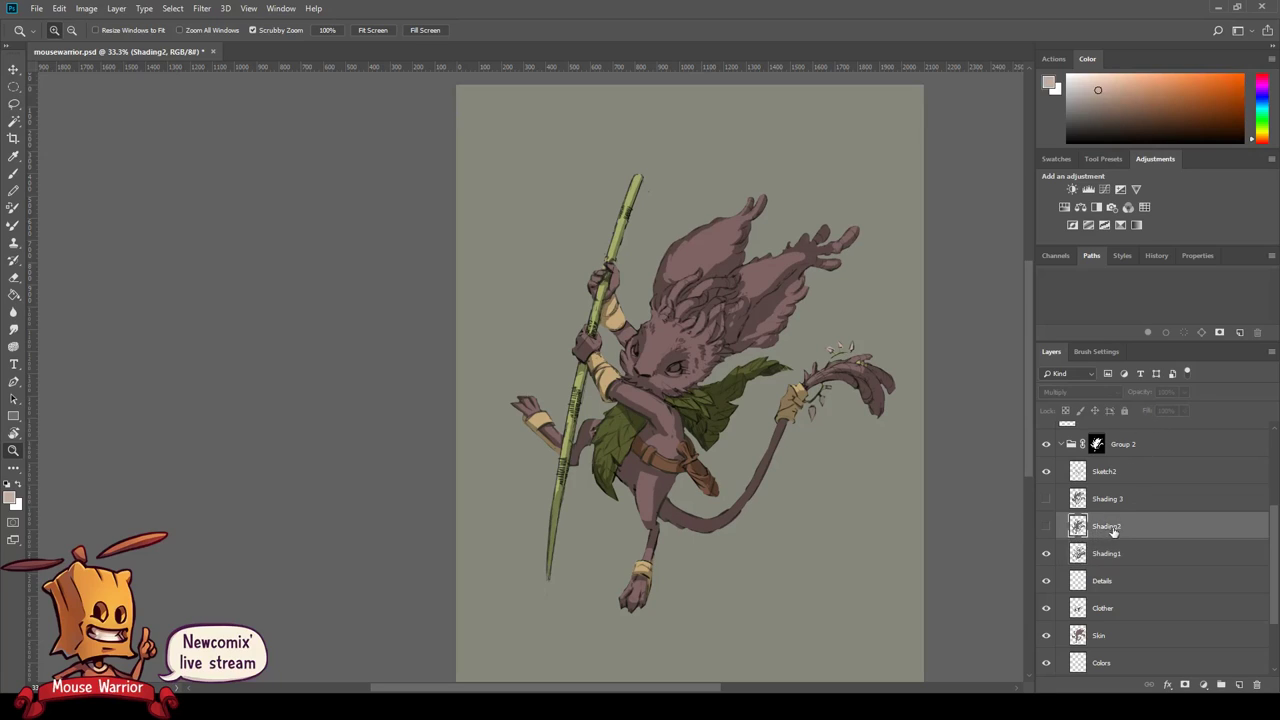
left_click(1046, 553)
left_click(1046, 526)
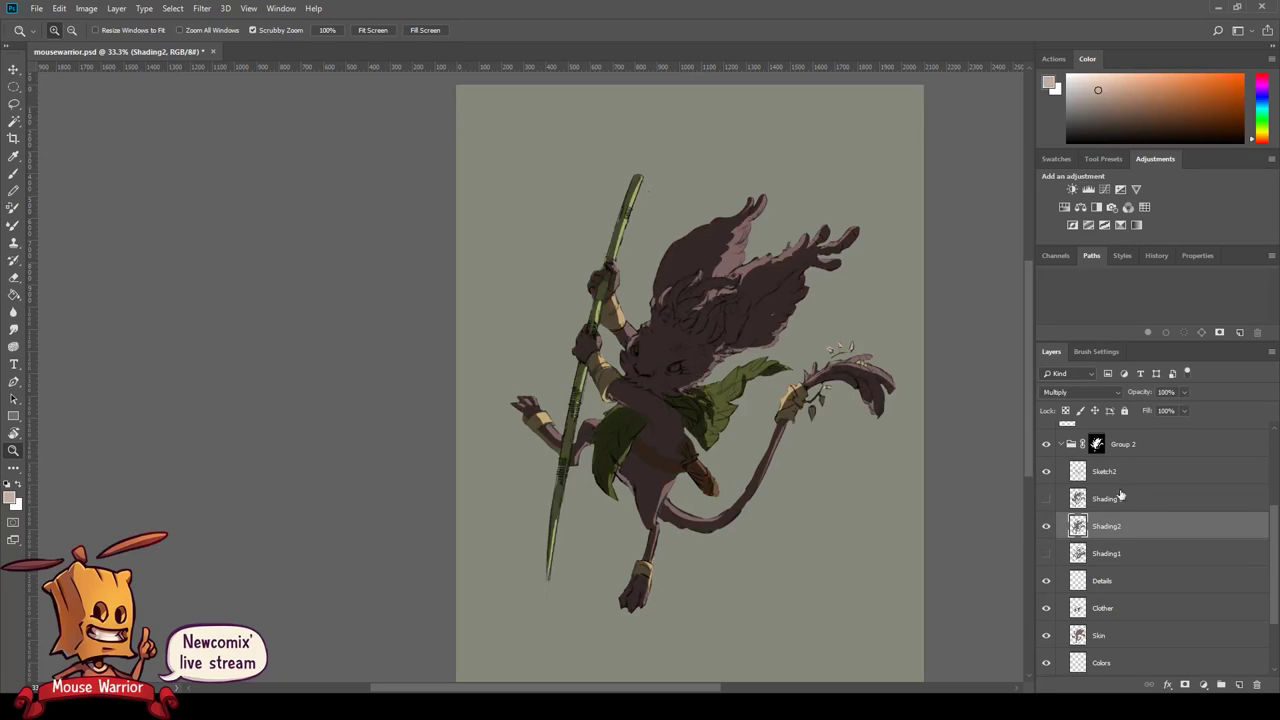
key("shift+5")
key("shift+2")
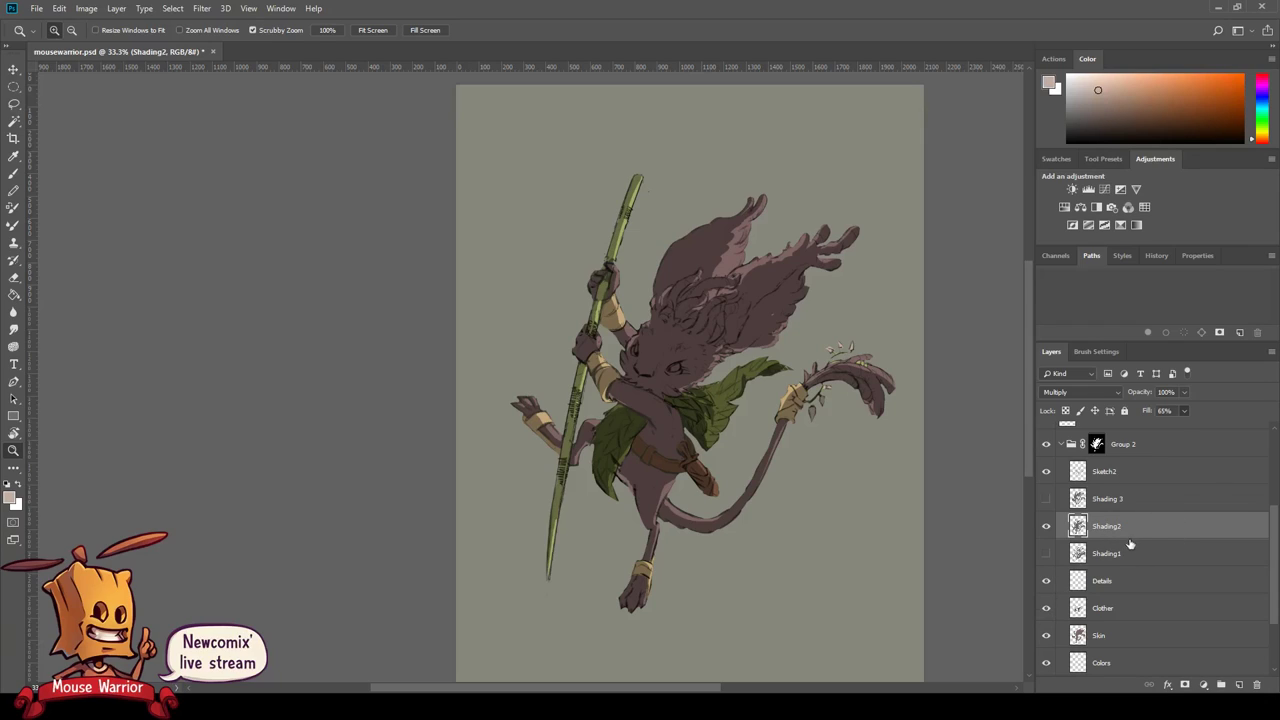
- Show only Shading 3, hiding Shading2, and lower its fill to 71%
left_click(1112, 500)
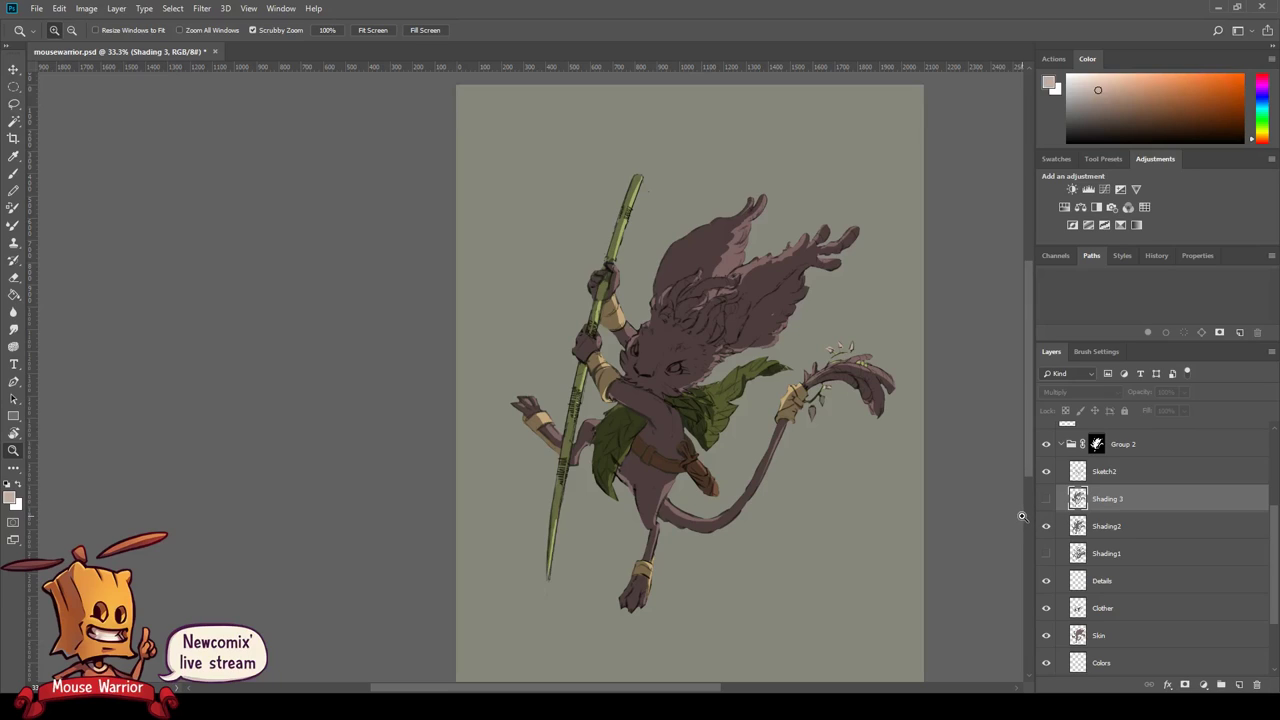
left_click(1046, 498)
left_click(1046, 526)
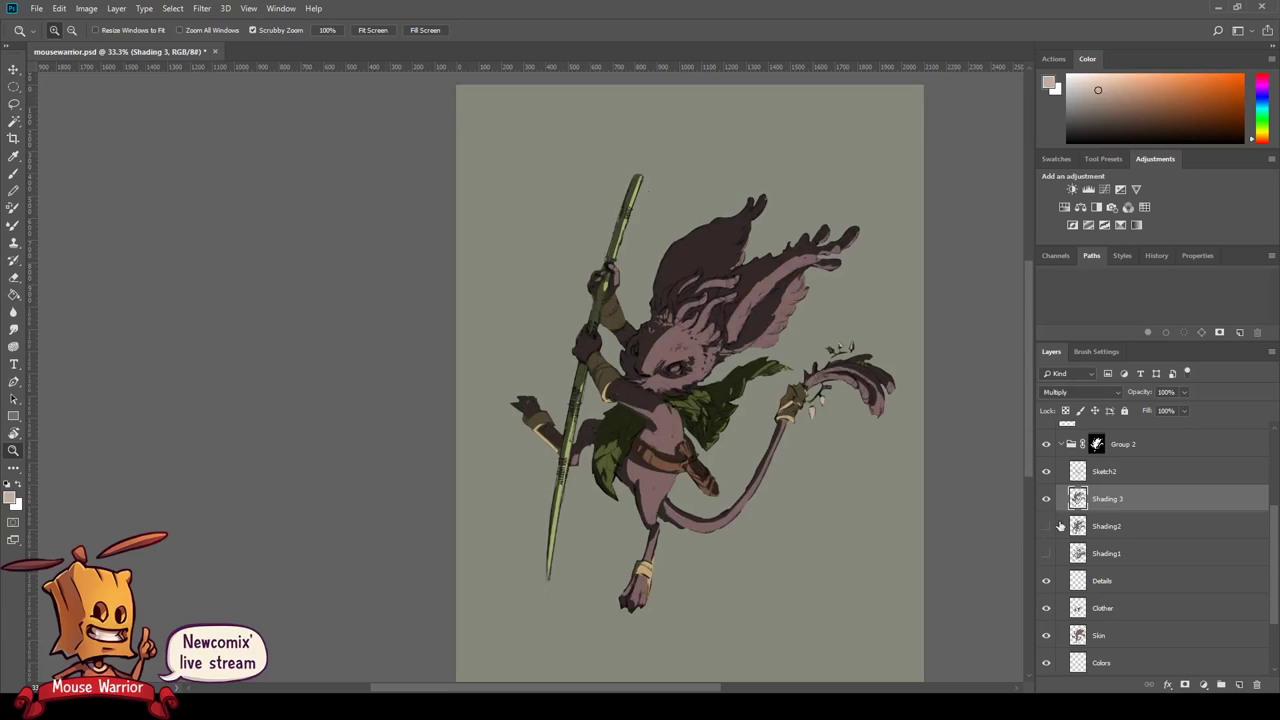
key("shift+5")
key("shift+8")
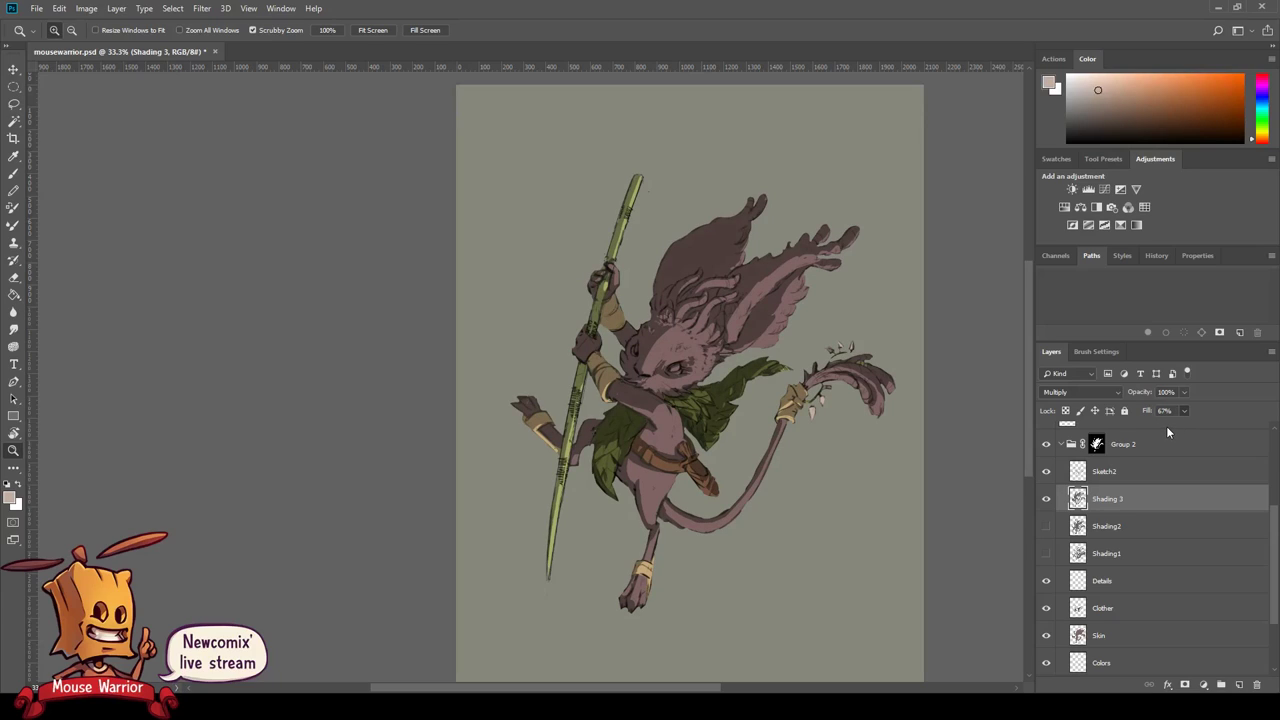
key("shift+6")
key("shift+8")
- Add a new layer above Shading 3, name it 'Shading 3.1' and set it to Multiply
left_click(1239, 684)
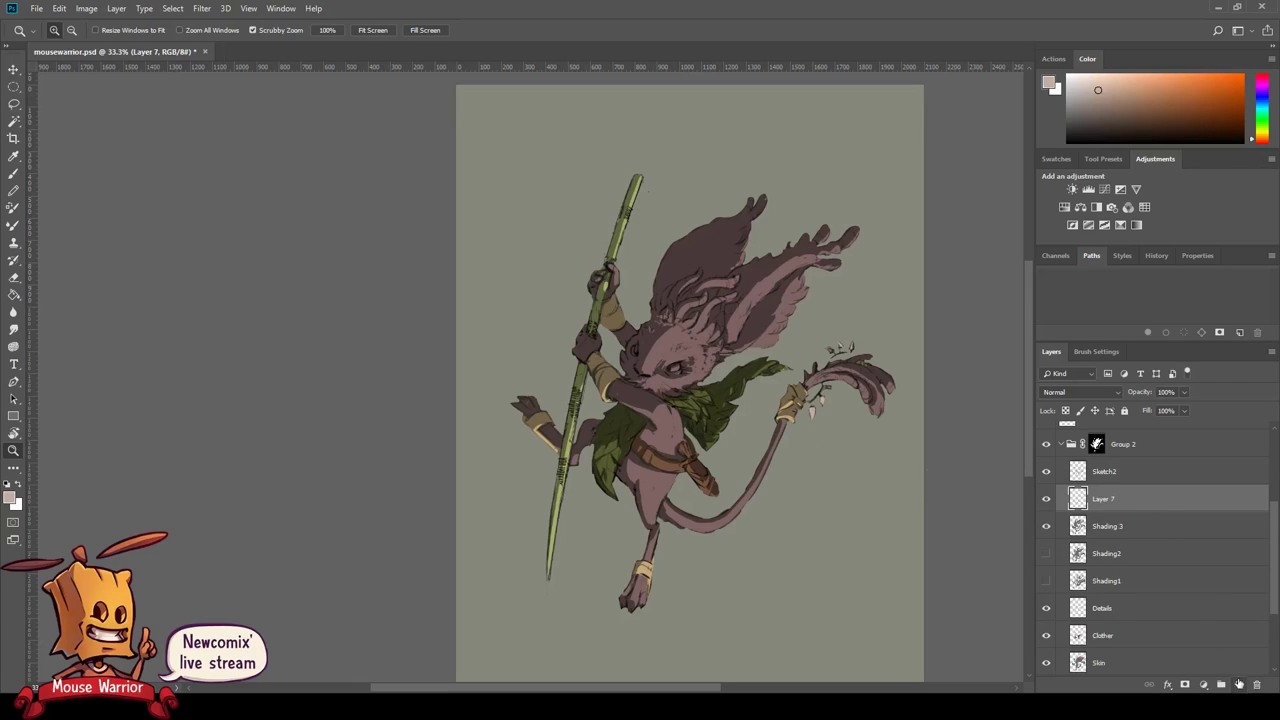
double_click(1103, 498)
type("Shading 3.1")
key("Return")
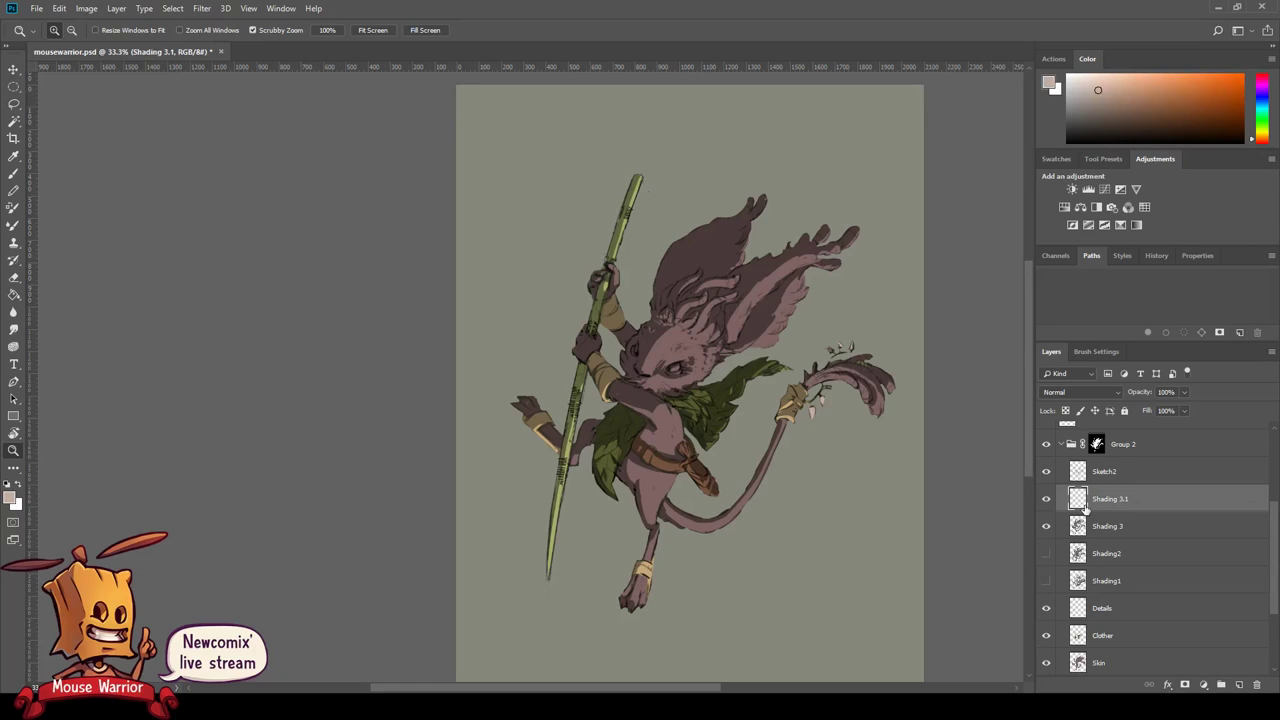
left_click(560, 316)
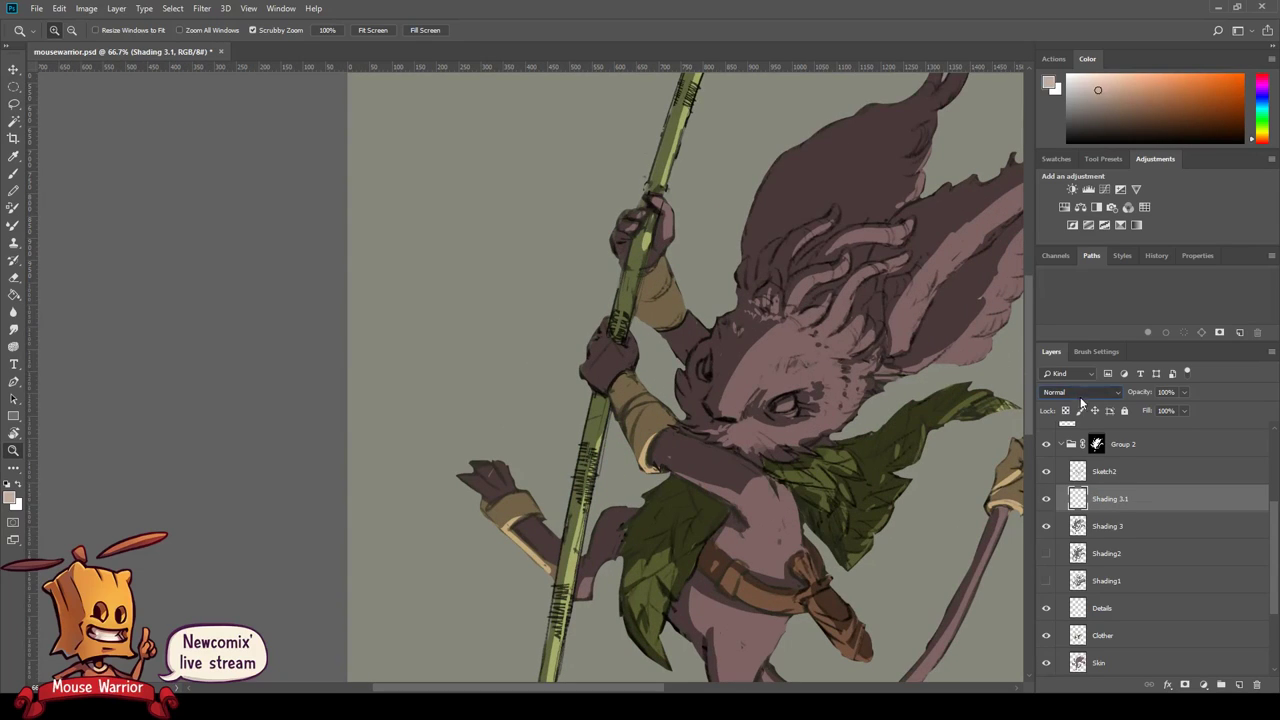
key("shift+alt+m")
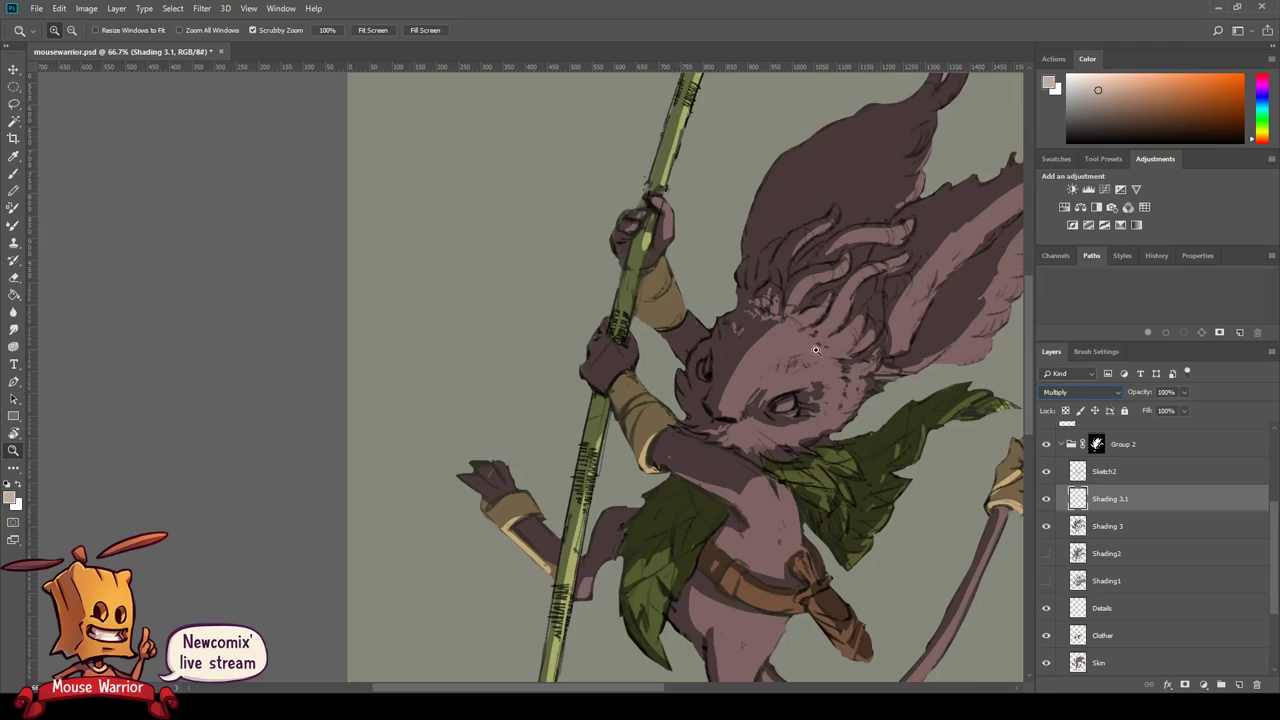
- Paint dark grey shading strokes beside the eye, along a hair strand and on the face
key("ctrl+plus")
key("b")
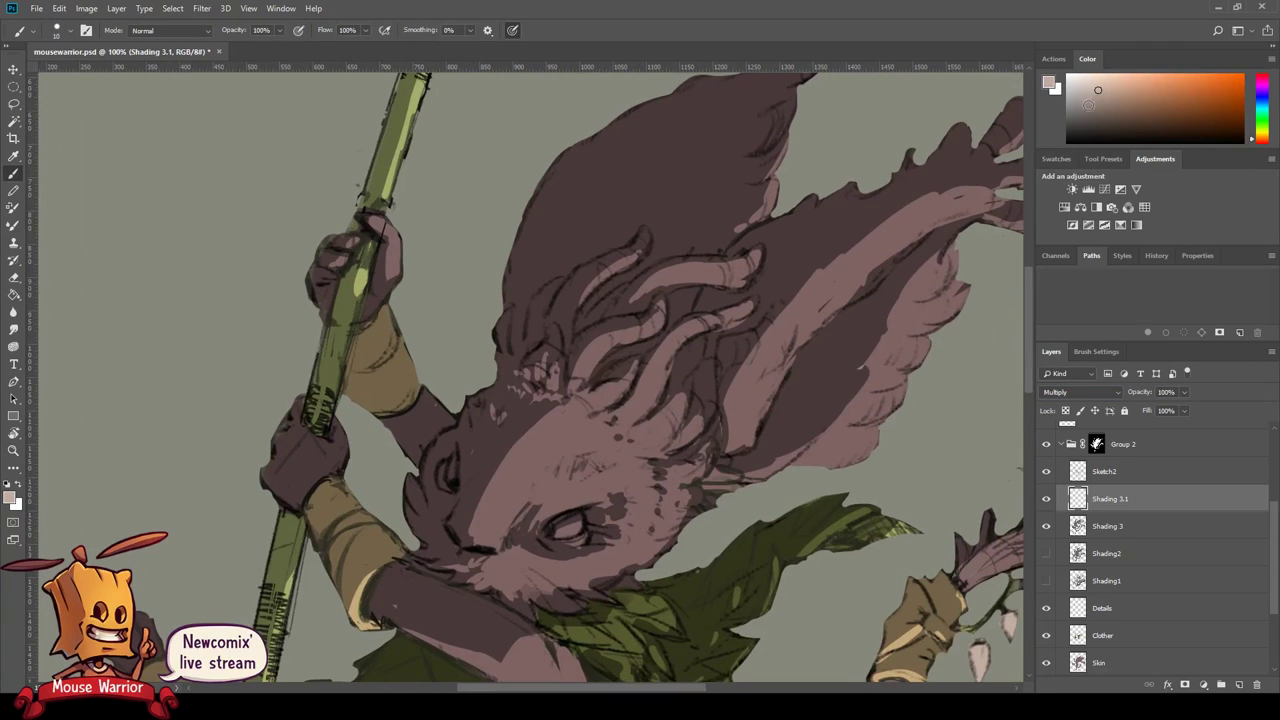
left_click(763, 305, "alt")
left_click_drag(595, 382, 630, 358)
left_click_drag(648, 268, 608, 317)
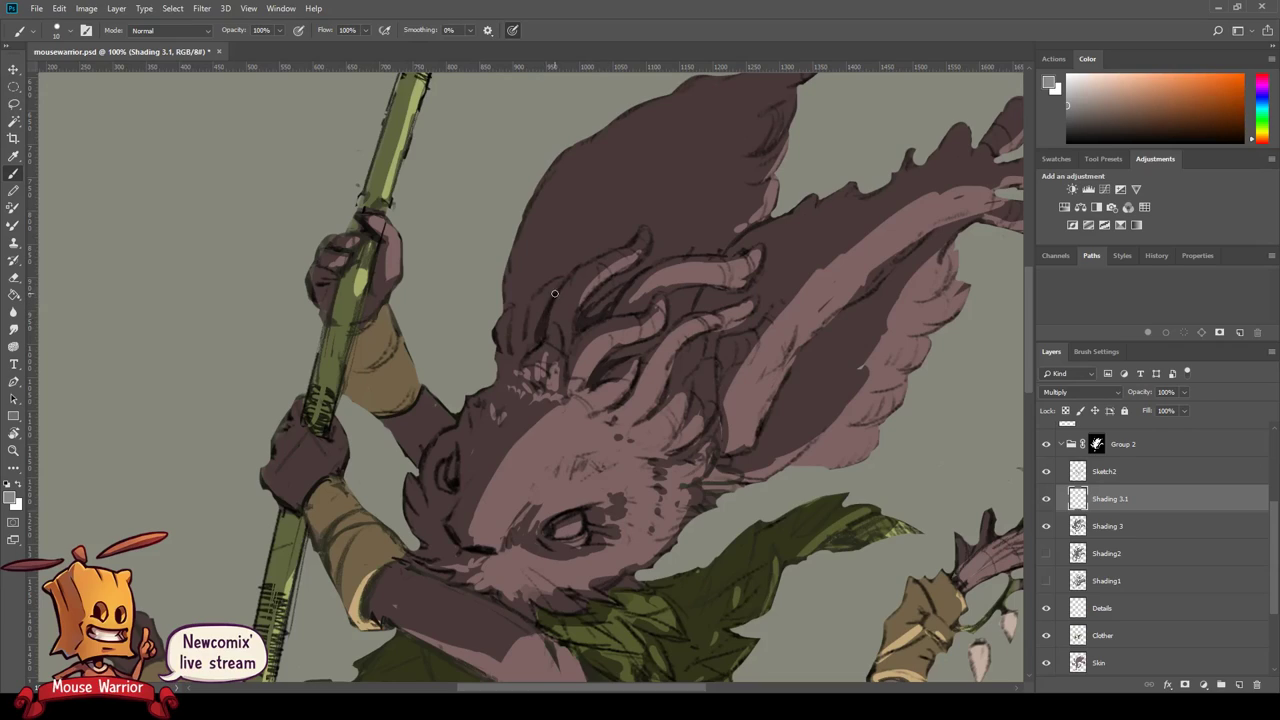
left_click_drag(565, 370, 561, 379)
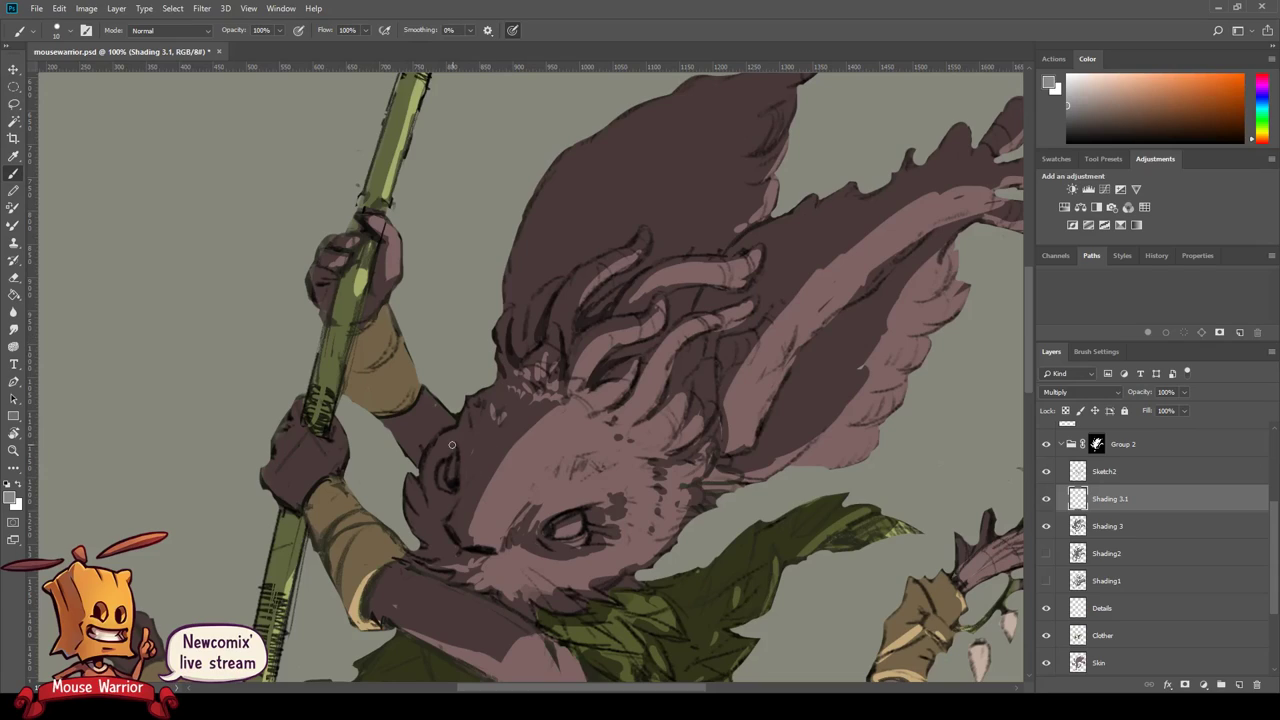
left_click_drag(460, 473, 485, 390)
- Lower the Shading 3.1 layer's fill to 63%
key("e")
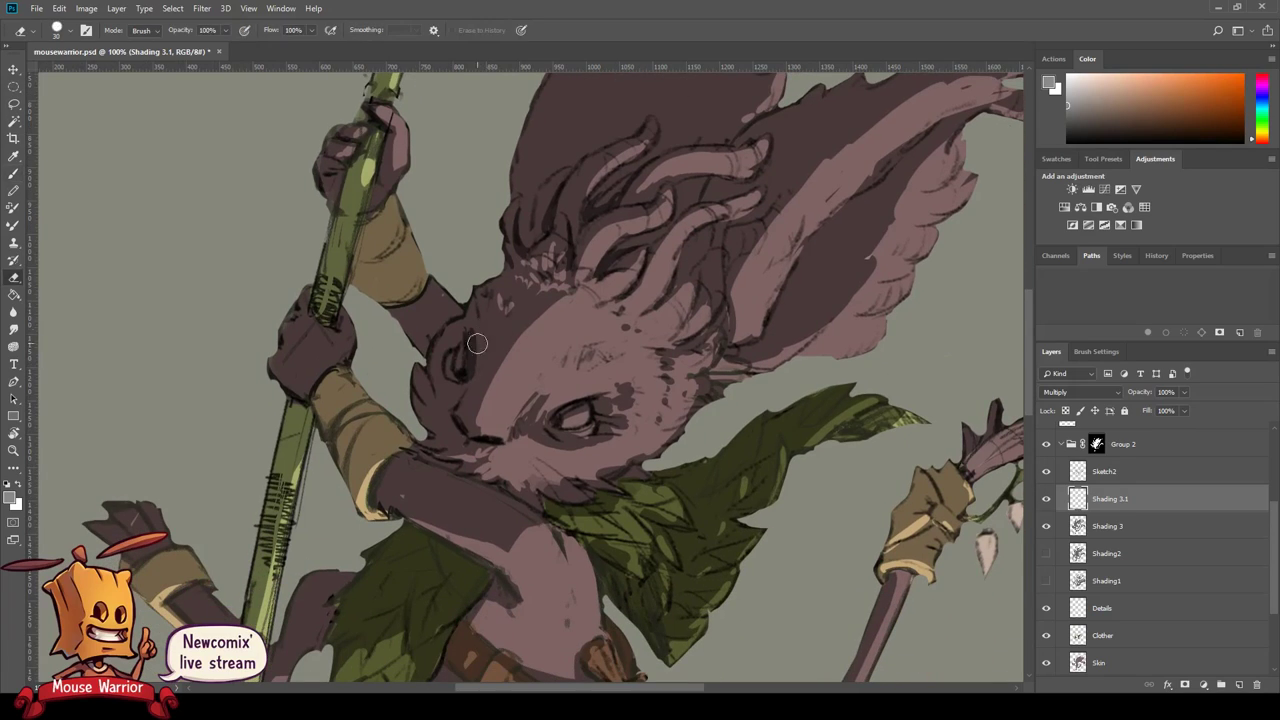
left_click_drag(1184, 411, 1155, 425)
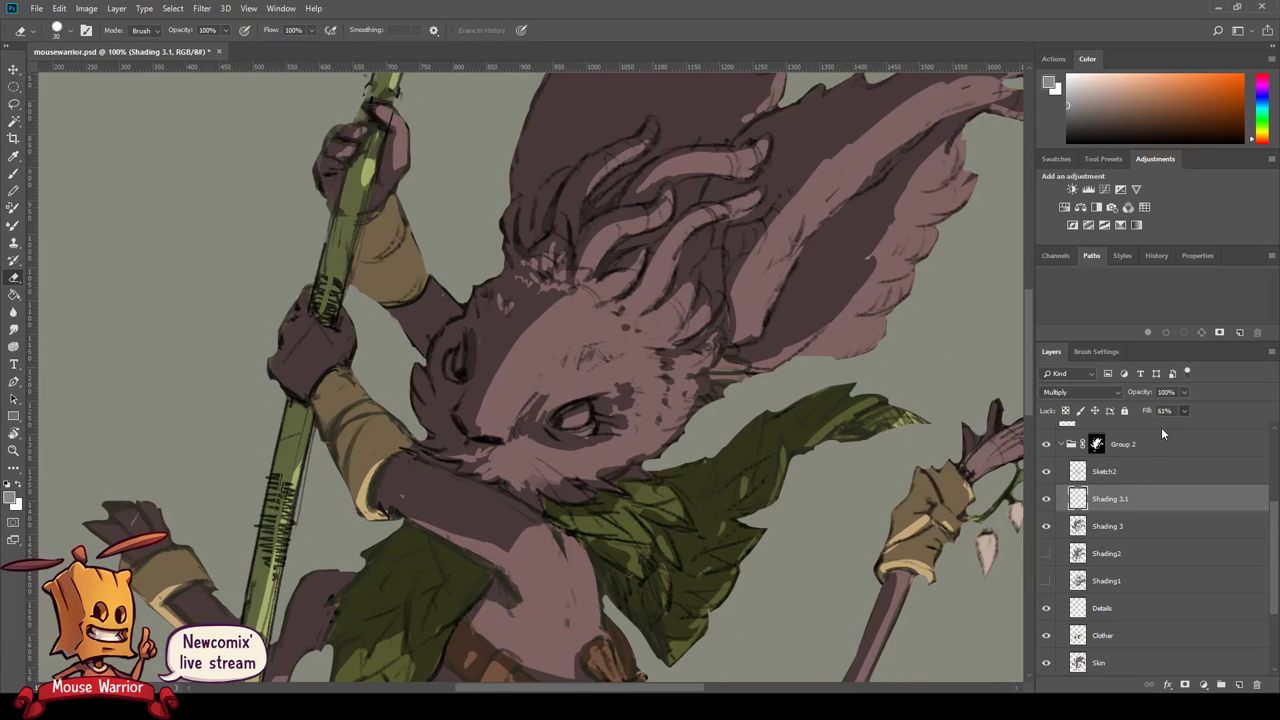
left_click_drag(613, 366, 613, 420)
key("b")
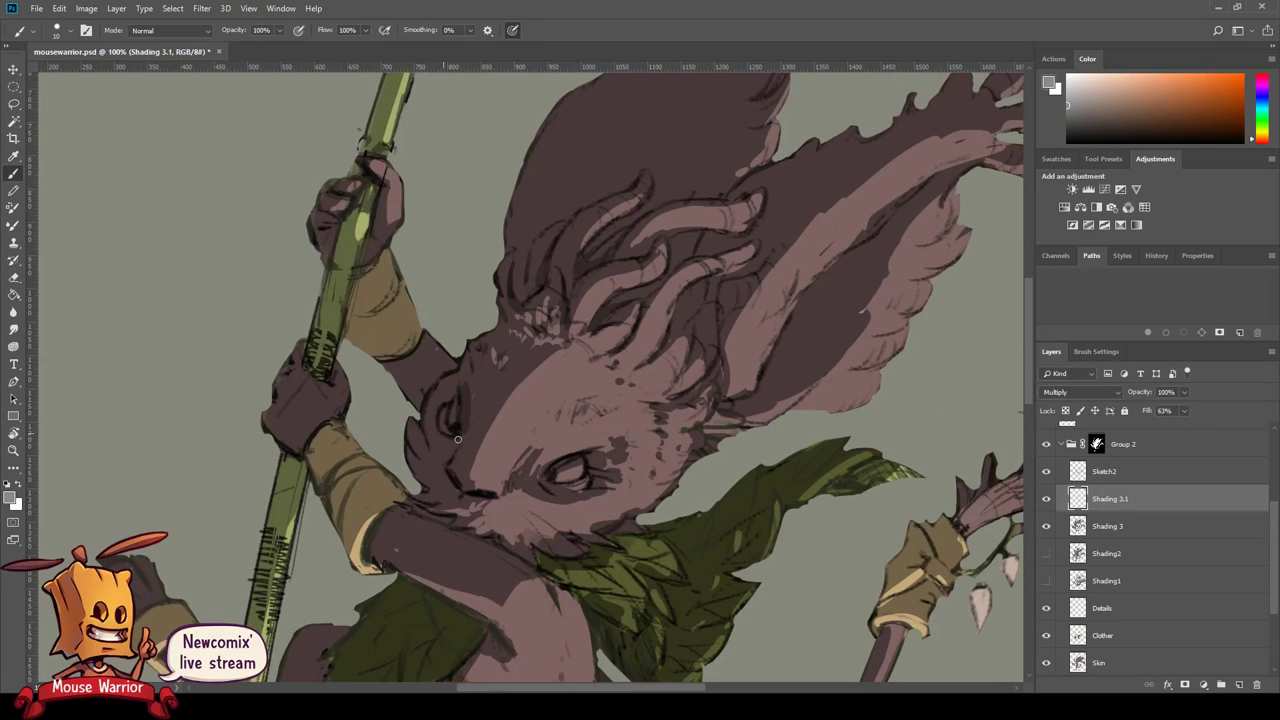
- Darken part of the large ear with dark shading strokes
scroll(505, 489, "right", 1)
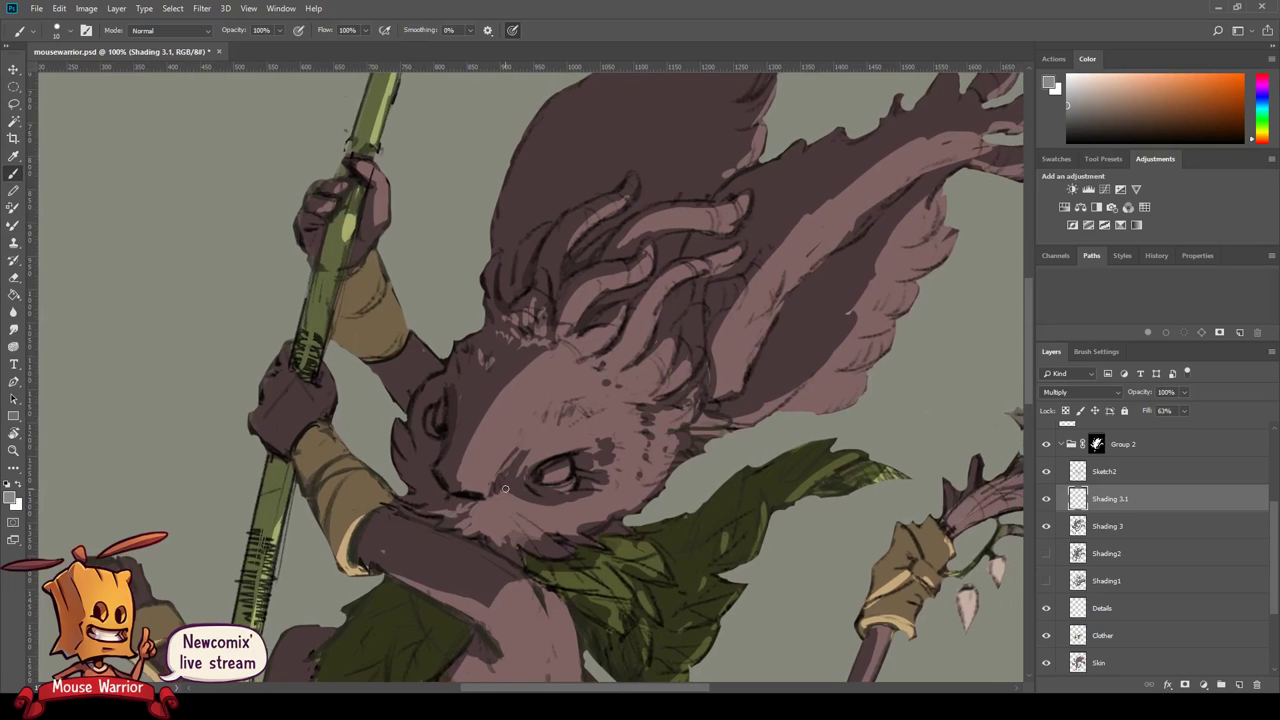
left_click_drag(523, 501, 470, 453)
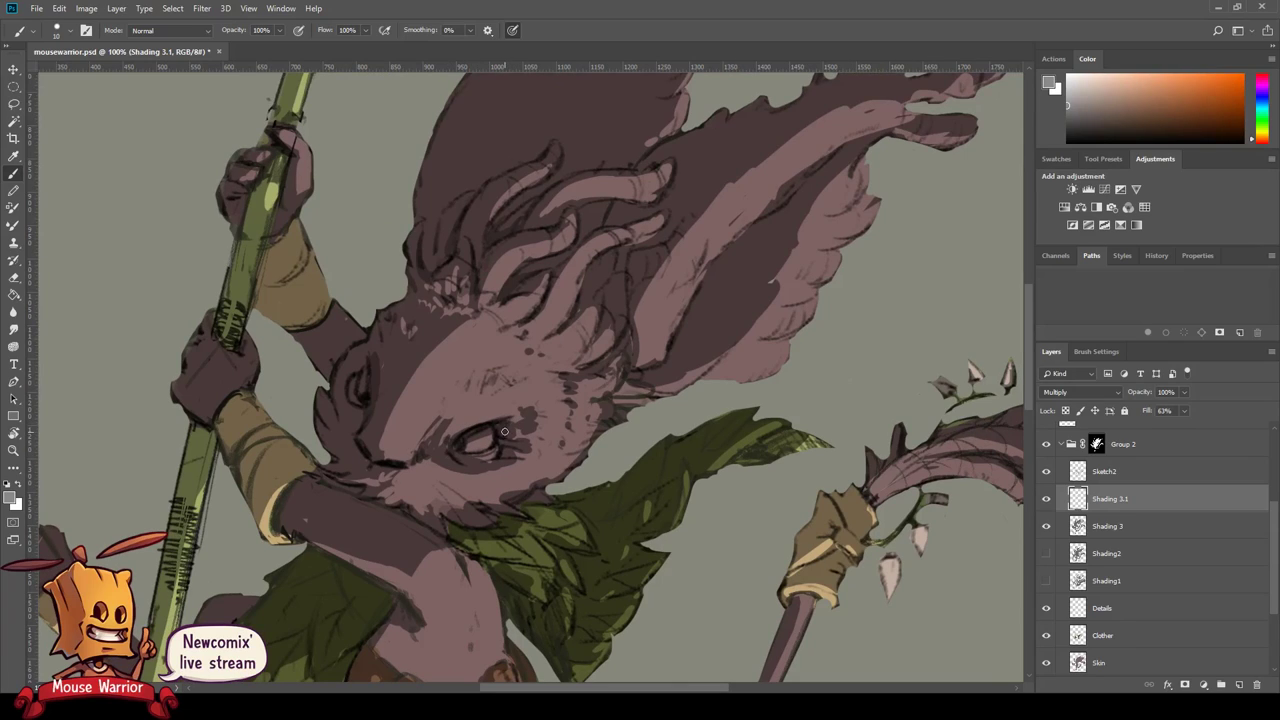
left_click_drag(528, 393, 482, 458)
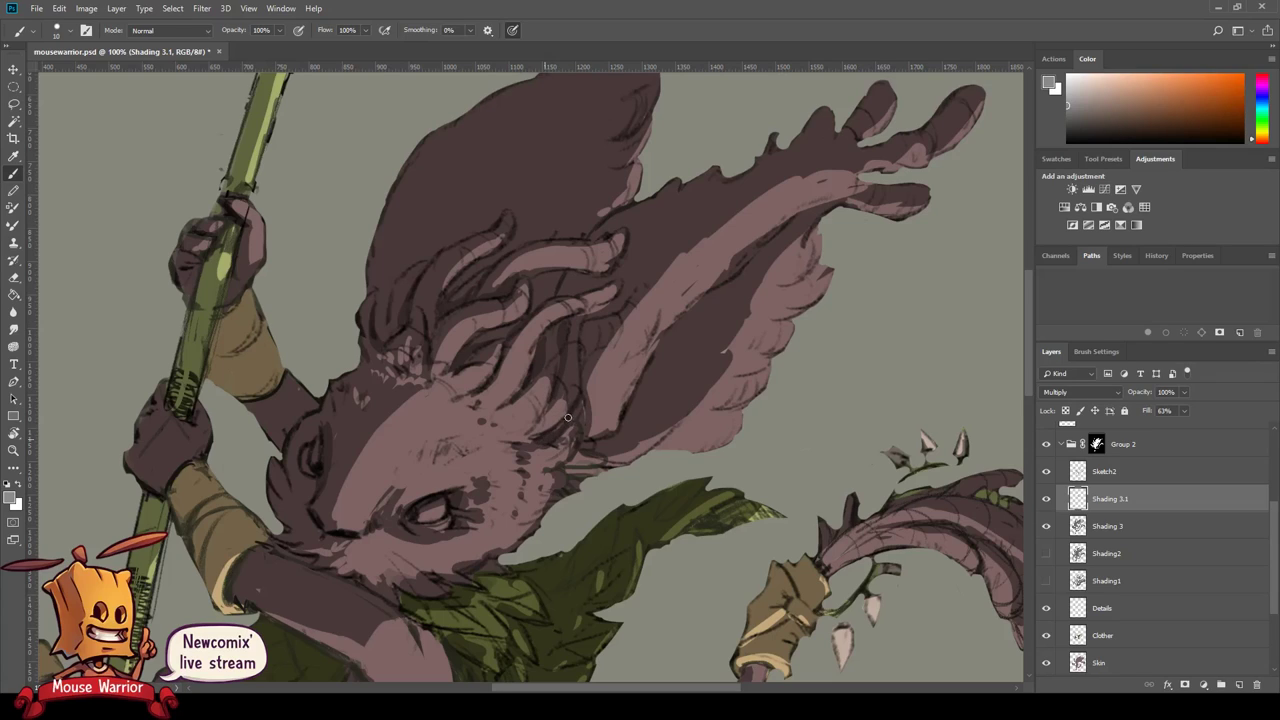
left_click_drag(579, 418, 514, 423)
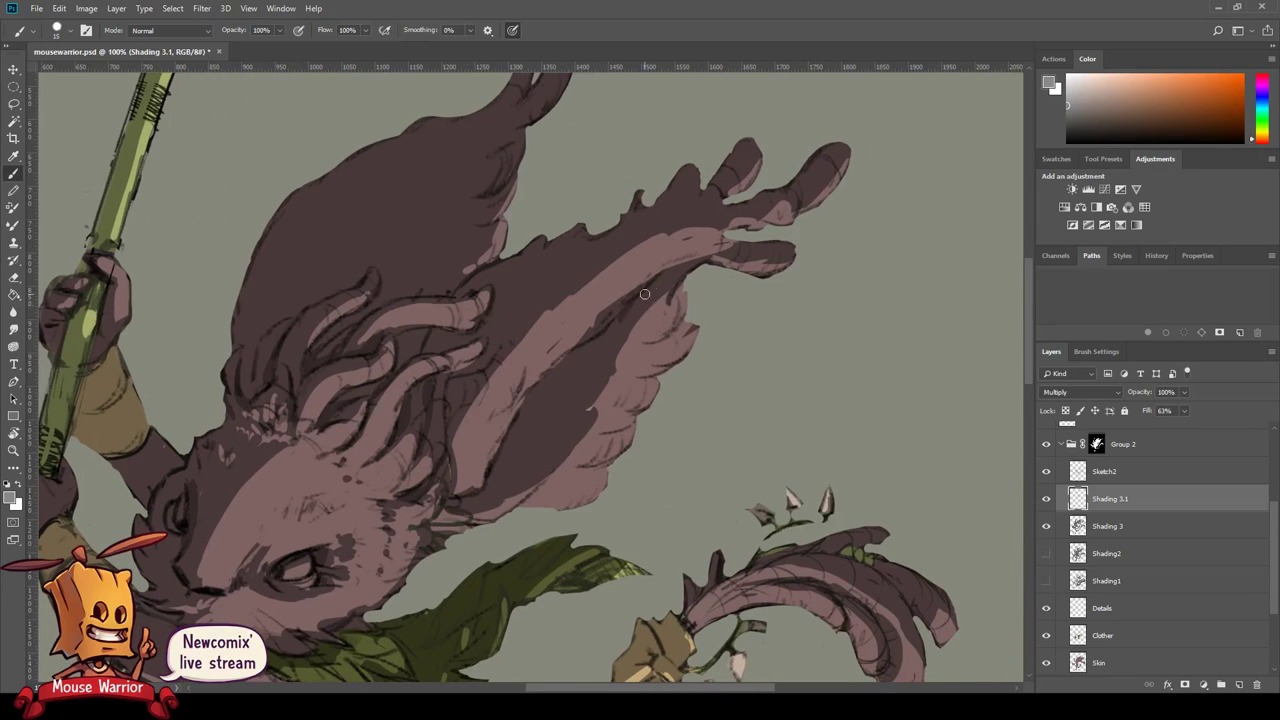
mouse_move(616, 326)
left_mouse_down()
mouse_move(522, 412)
mouse_move(504, 471)
mouse_move(494, 468)
mouse_move(591, 464)
left_mouse_up()
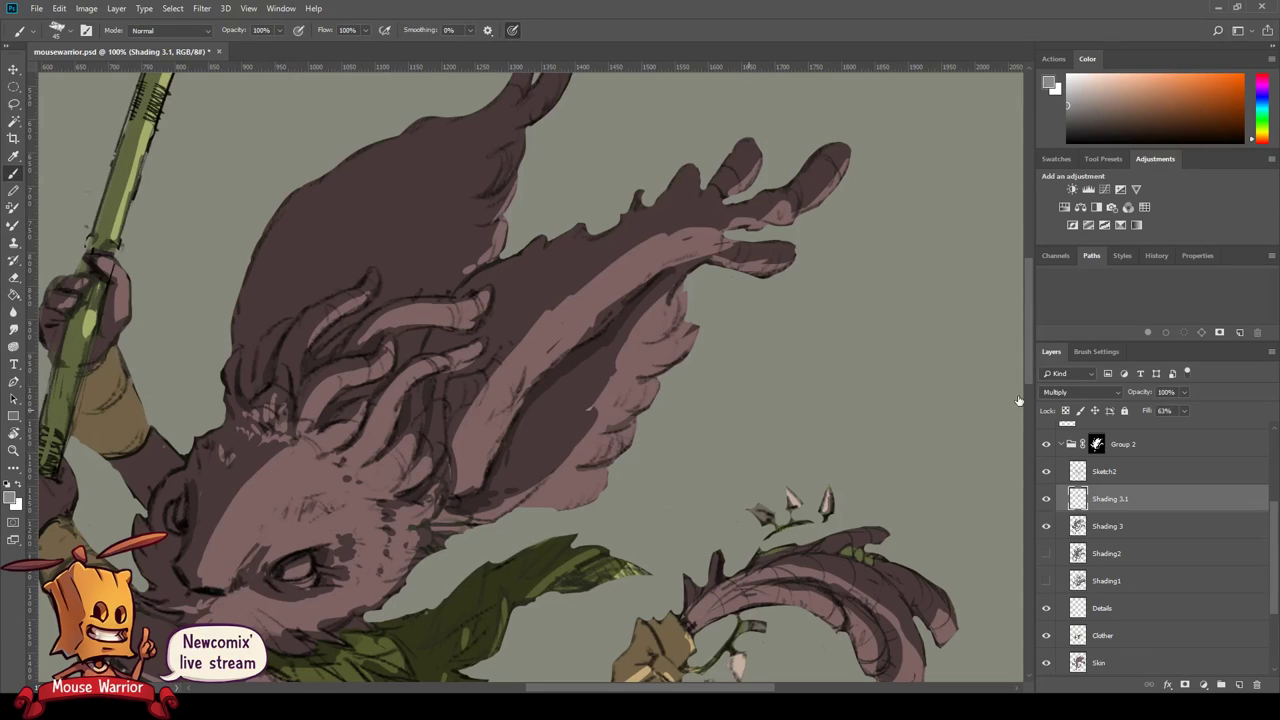
- With a smaller brush, darken the gap between the ear's tips
key("bracketleft")
key("e")
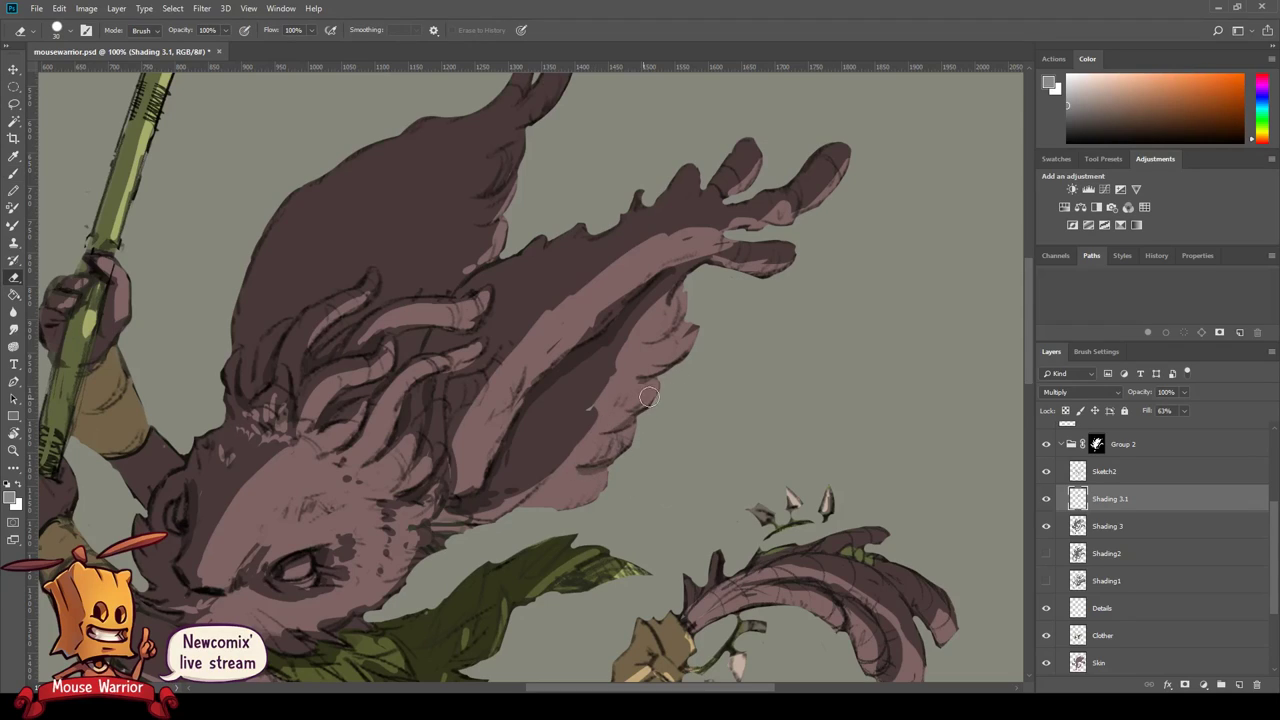
key("b")
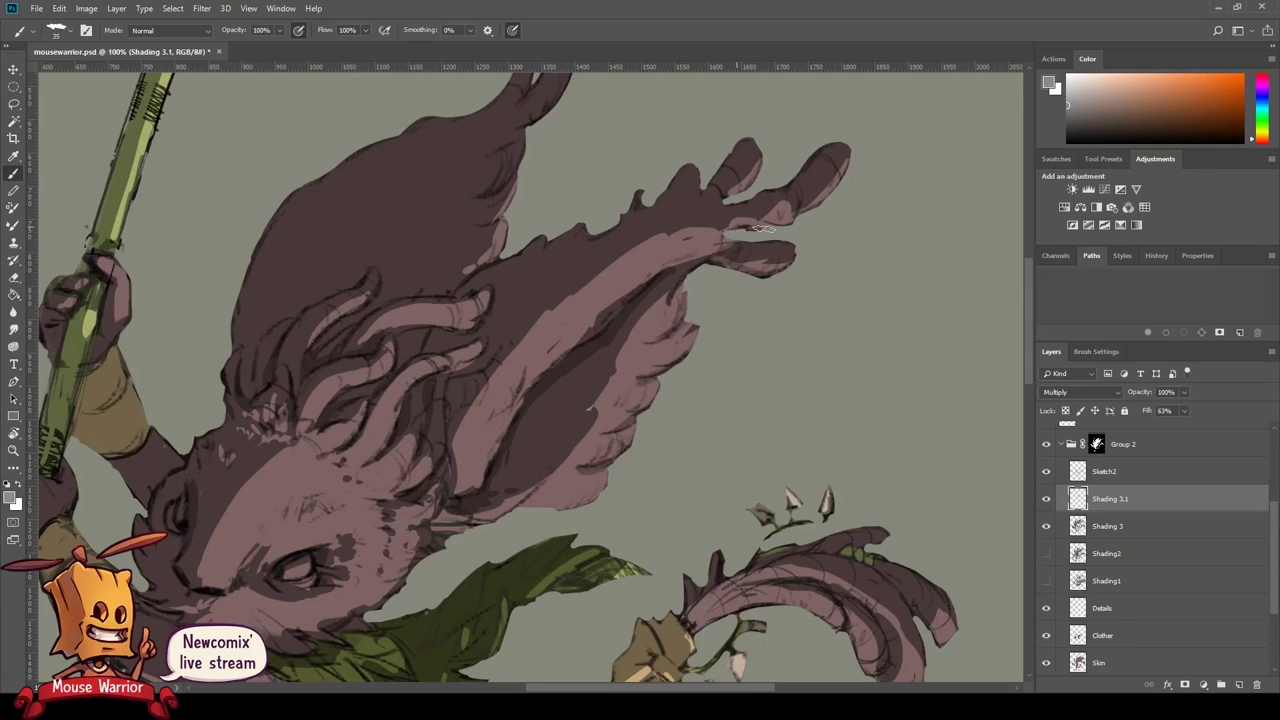
left_click_drag(760, 228, 801, 215)
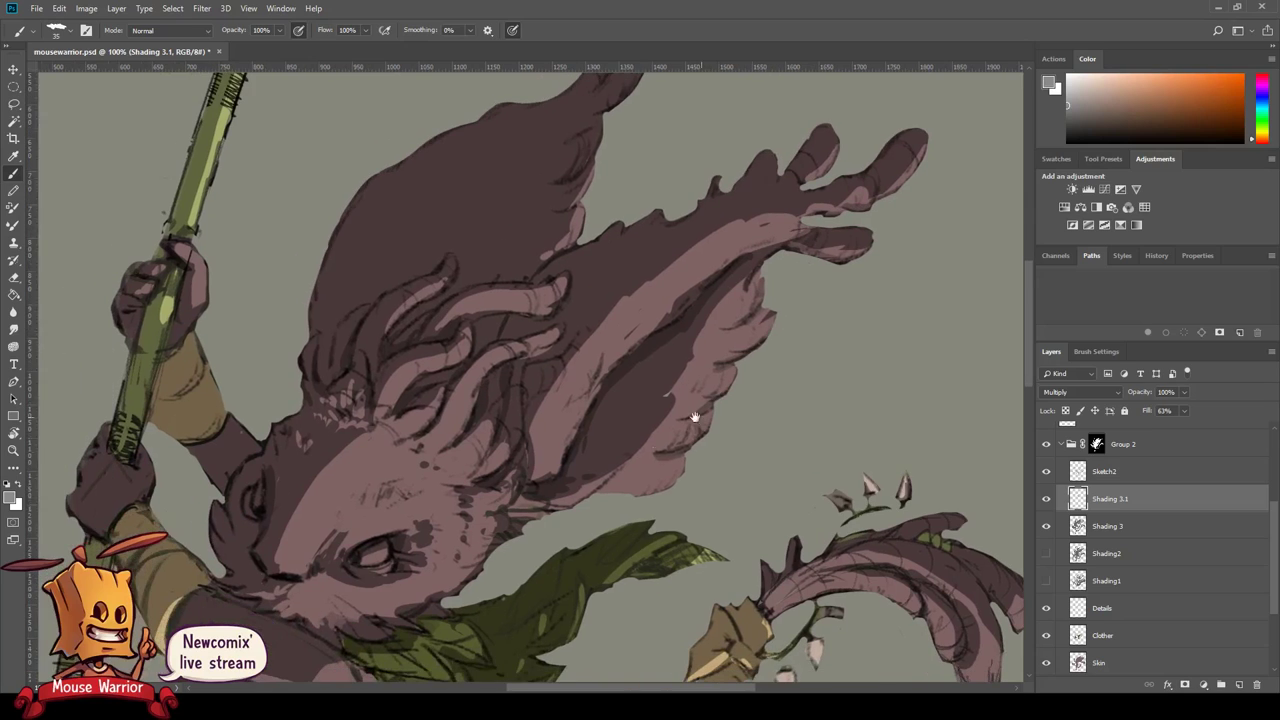
- Pan down to bring the torso, belt and leg into closer view
scroll(686, 420, "down", 5)
scroll(728, 323, "left", 5)
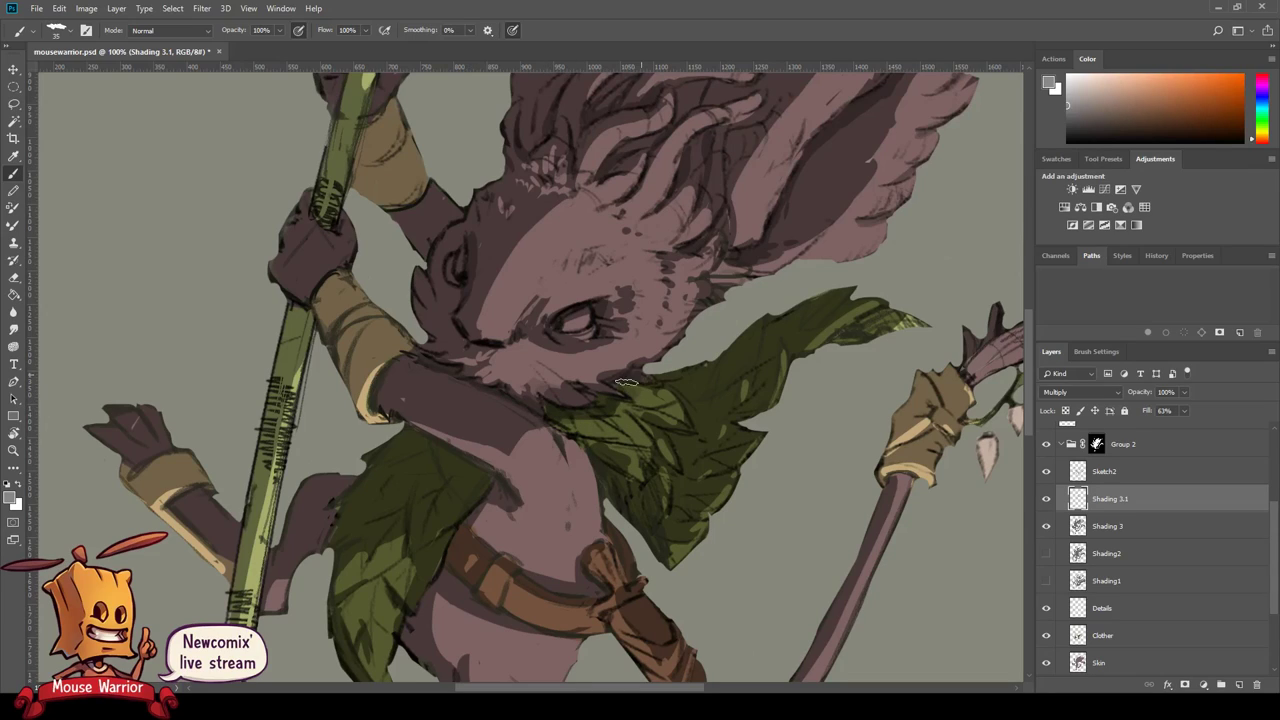
scroll(465, 518, "up", 3)
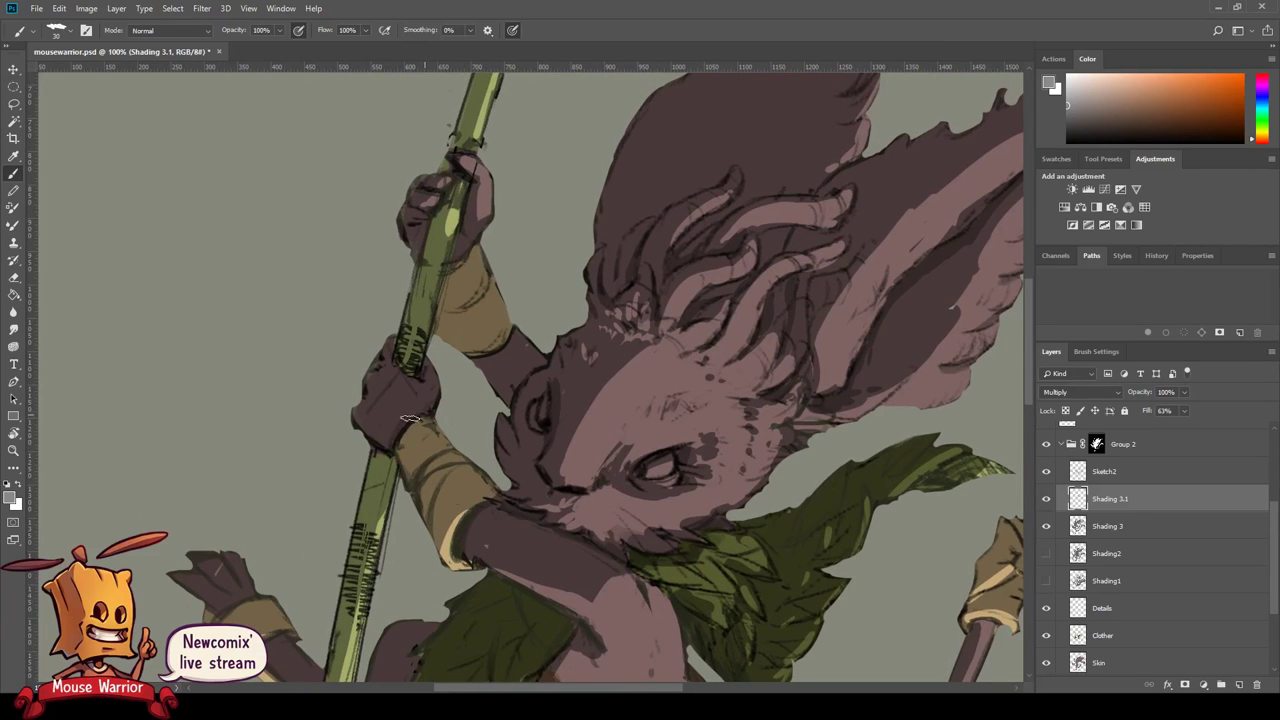
mouse_move(603, 637)
left_mouse_down()
mouse_move(518, 404)
mouse_move(453, 354)
left_mouse_up()
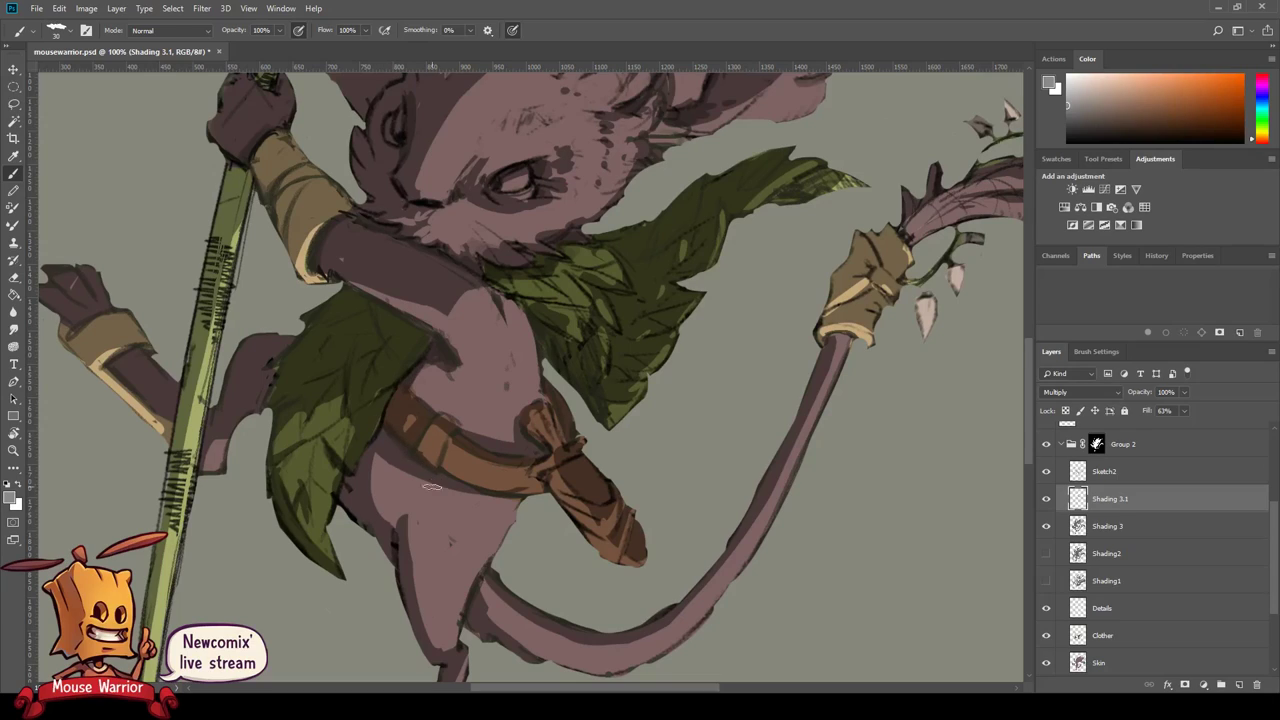
key("e")
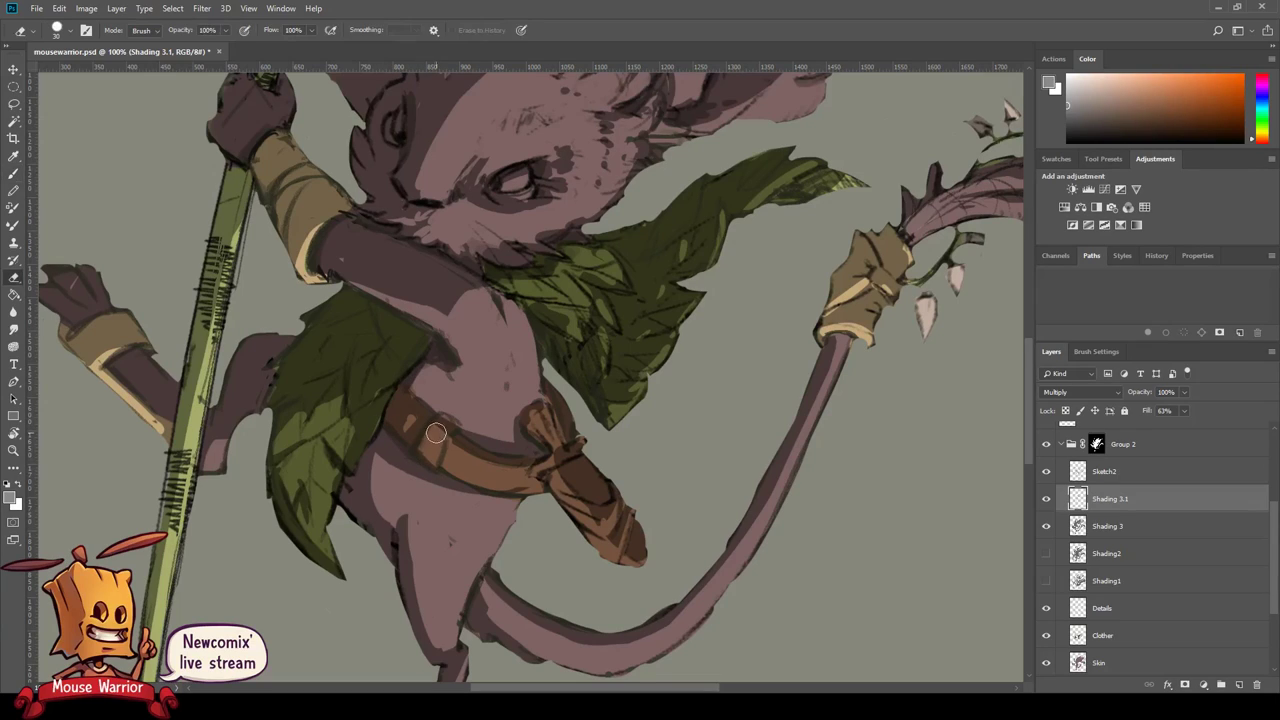
left_click_drag(435, 432, 418, 354)
key("b")
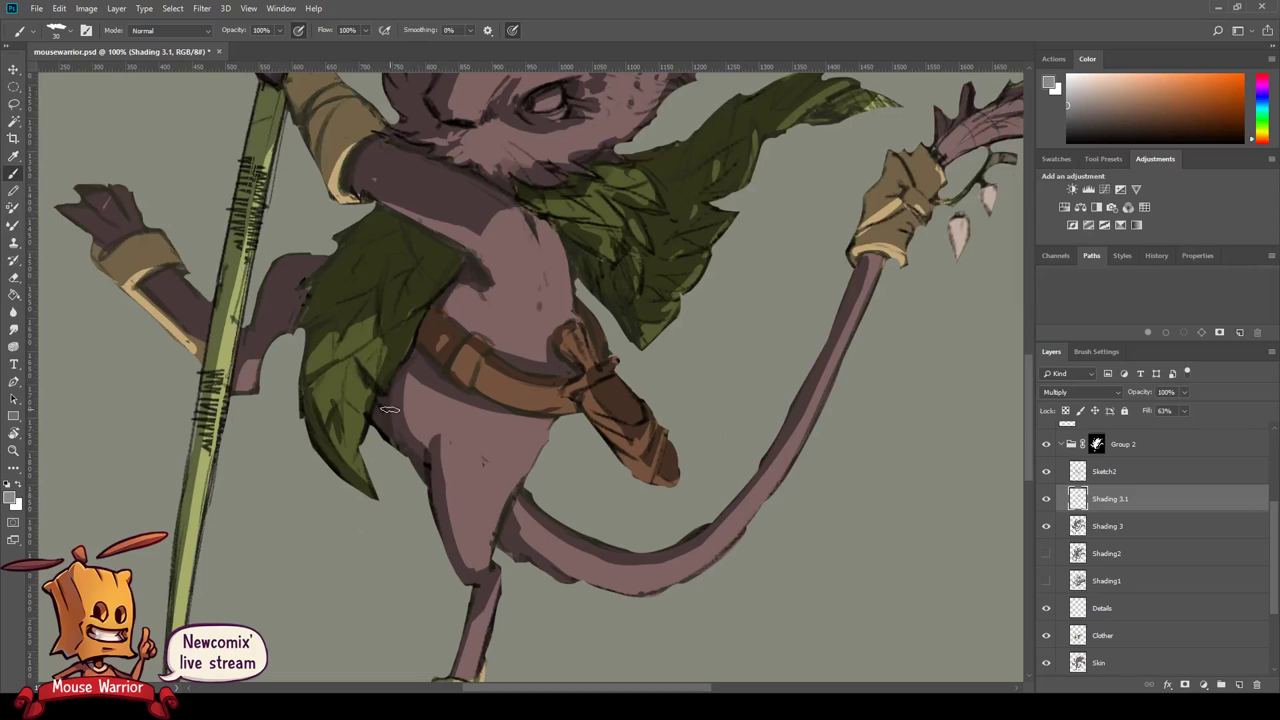
mouse_move(462, 515)
left_mouse_down()
mouse_move(423, 408)
mouse_move(494, 516)
left_mouse_up()
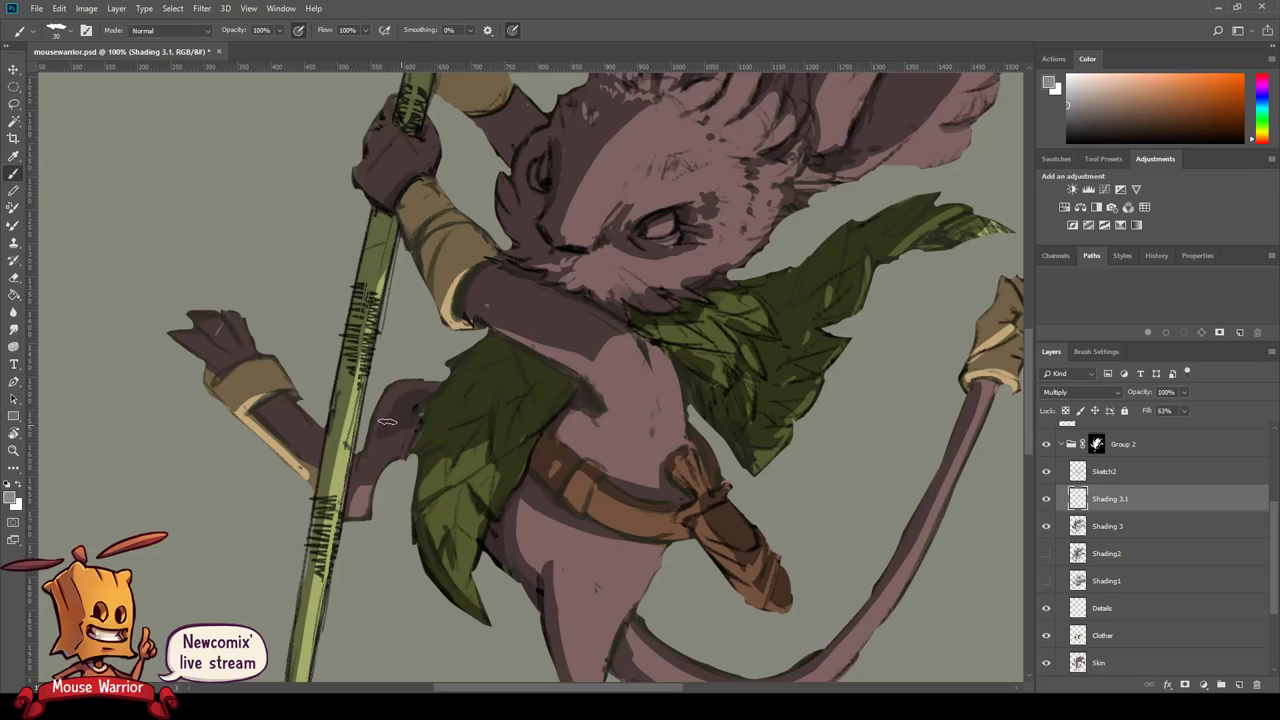
- Erase the stray dark shading on the leg beside the leaf cloak
key("e")
left_click_drag(433, 405, 416, 418)
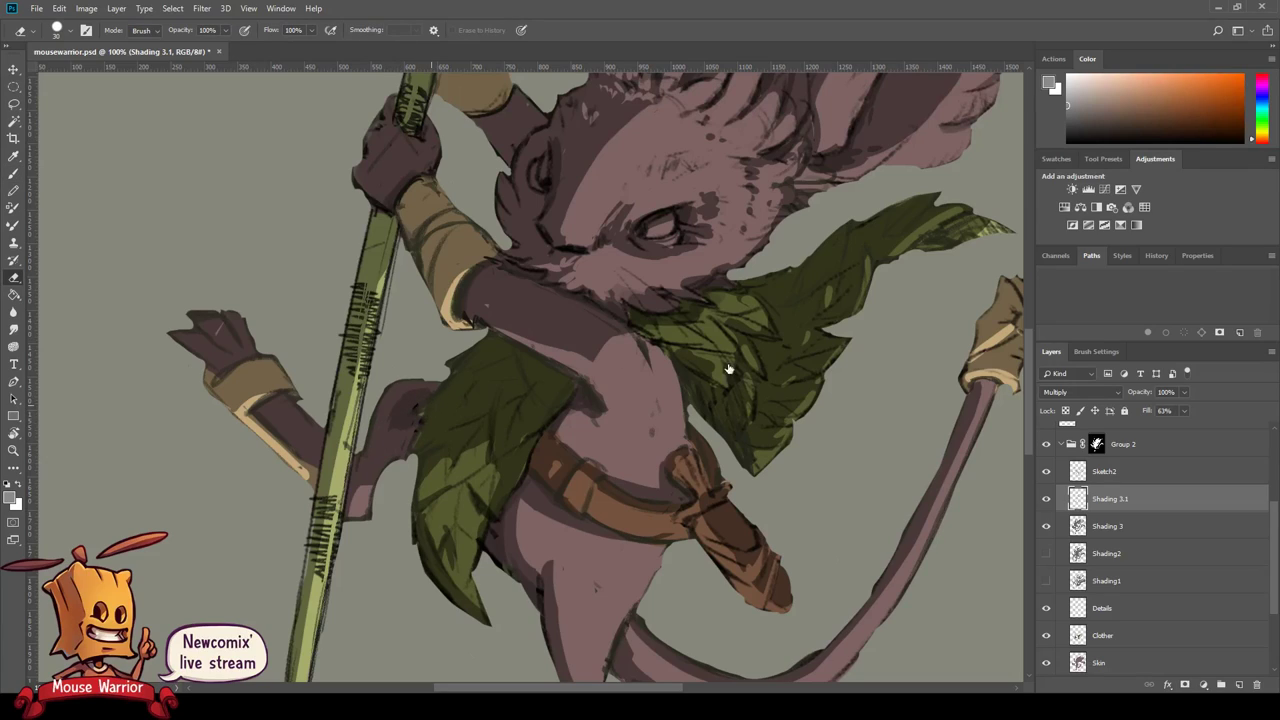
key("b")
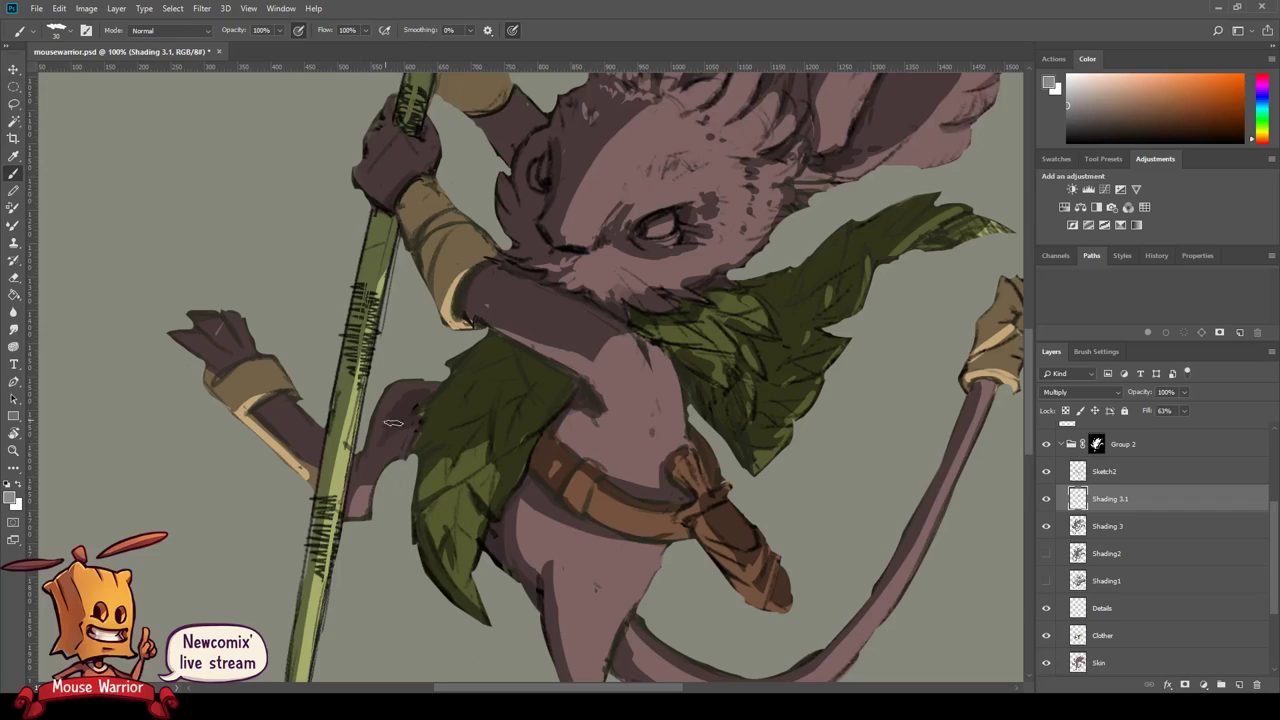
key("e")
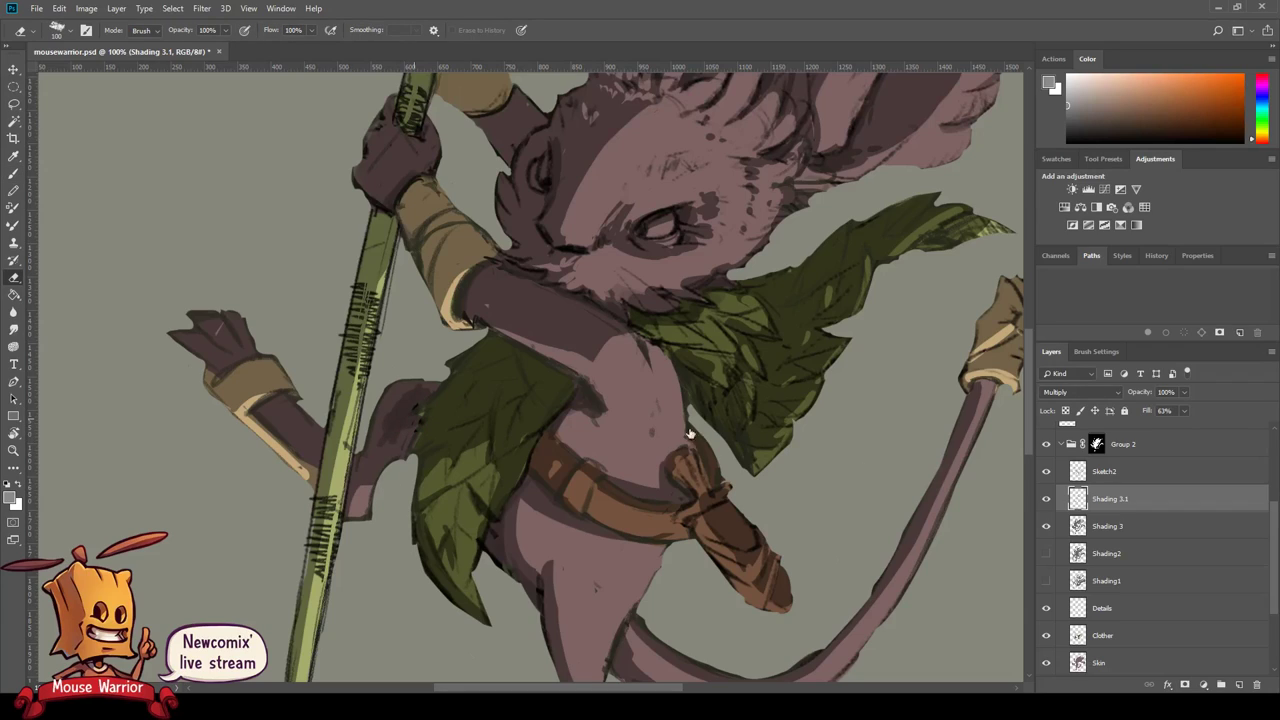
mouse_move(405, 393)
left_mouse_down()
mouse_move(400, 415)
mouse_move(452, 483)
left_mouse_up()
key("b")
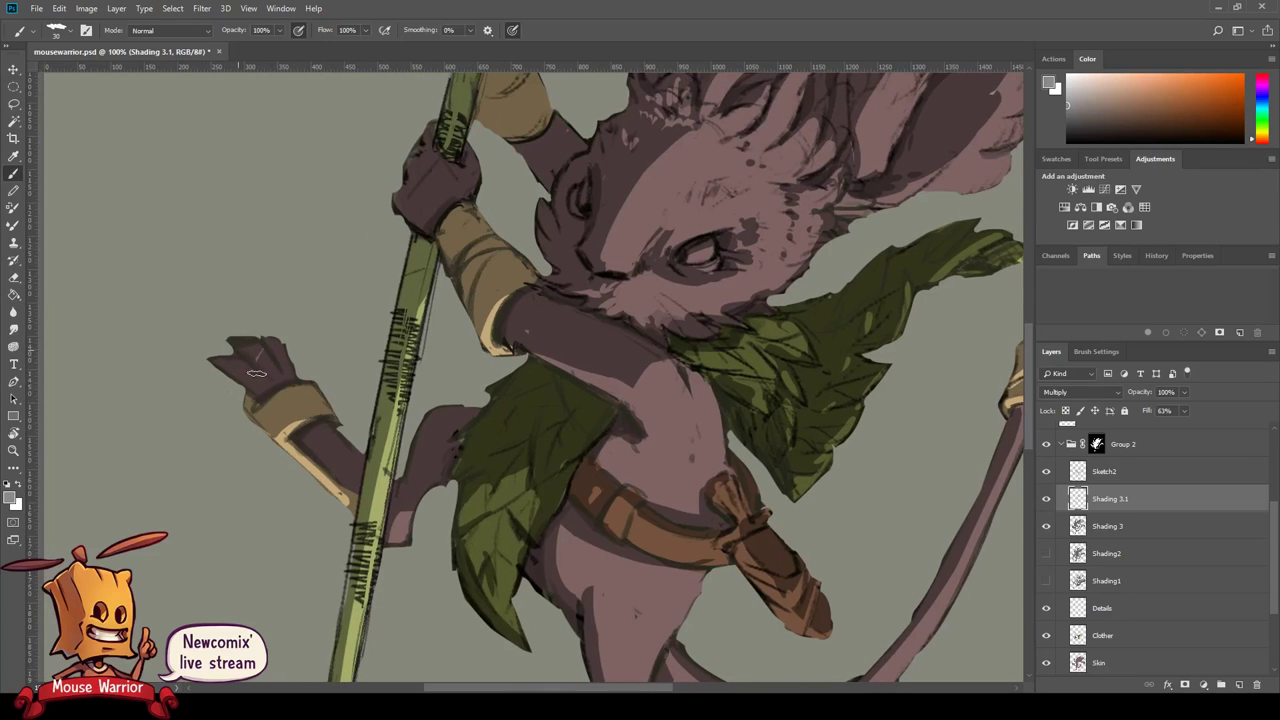
- Pan around the lower body, foot, tail tuft and head to inspect the shading
left_click_drag(270, 373, 323, 327)
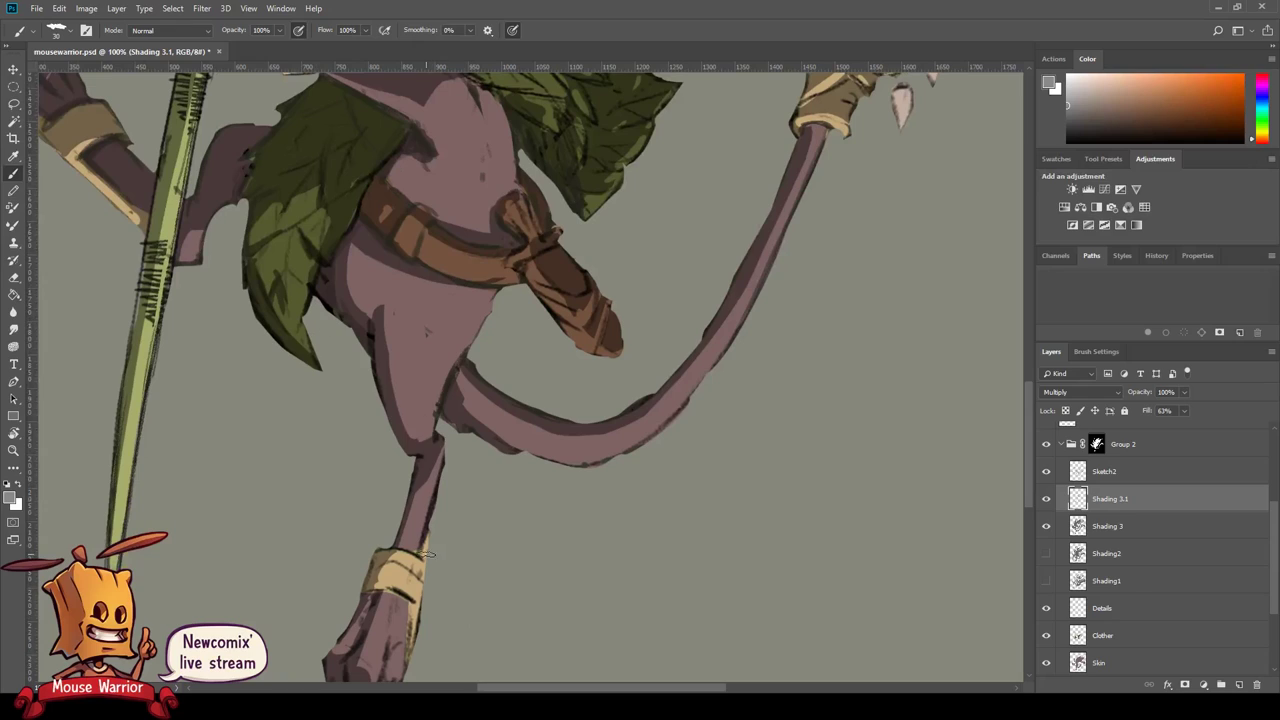
left_click_drag(427, 553, 405, 545)
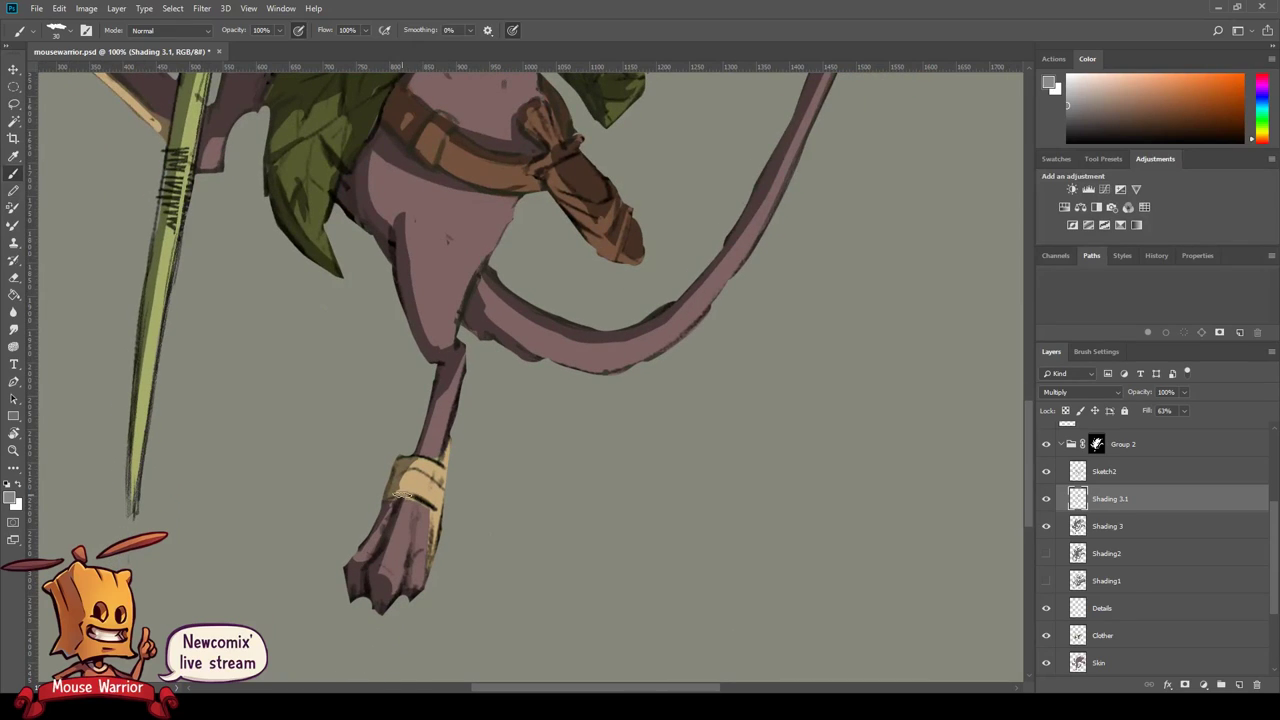
mouse_move(435, 377)
left_mouse_down()
mouse_move(340, 477)
mouse_move(283, 474)
left_mouse_up()
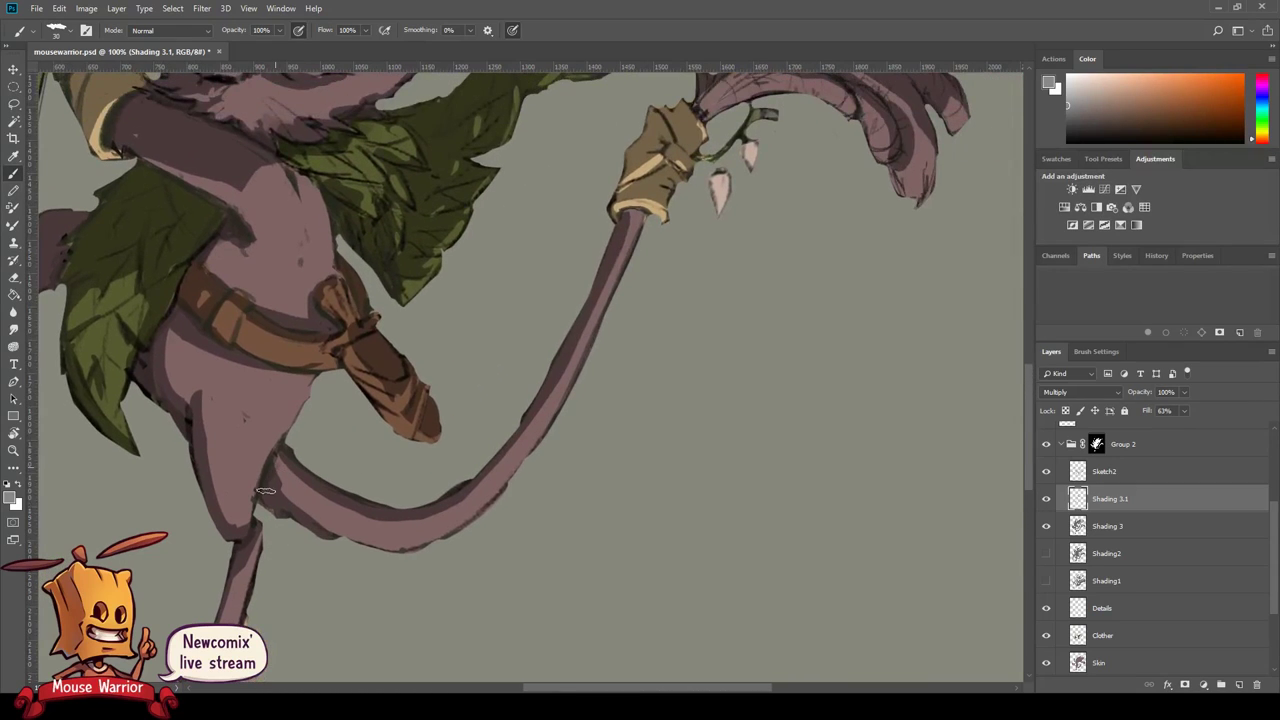
left_click_drag(335, 355, 350, 445)
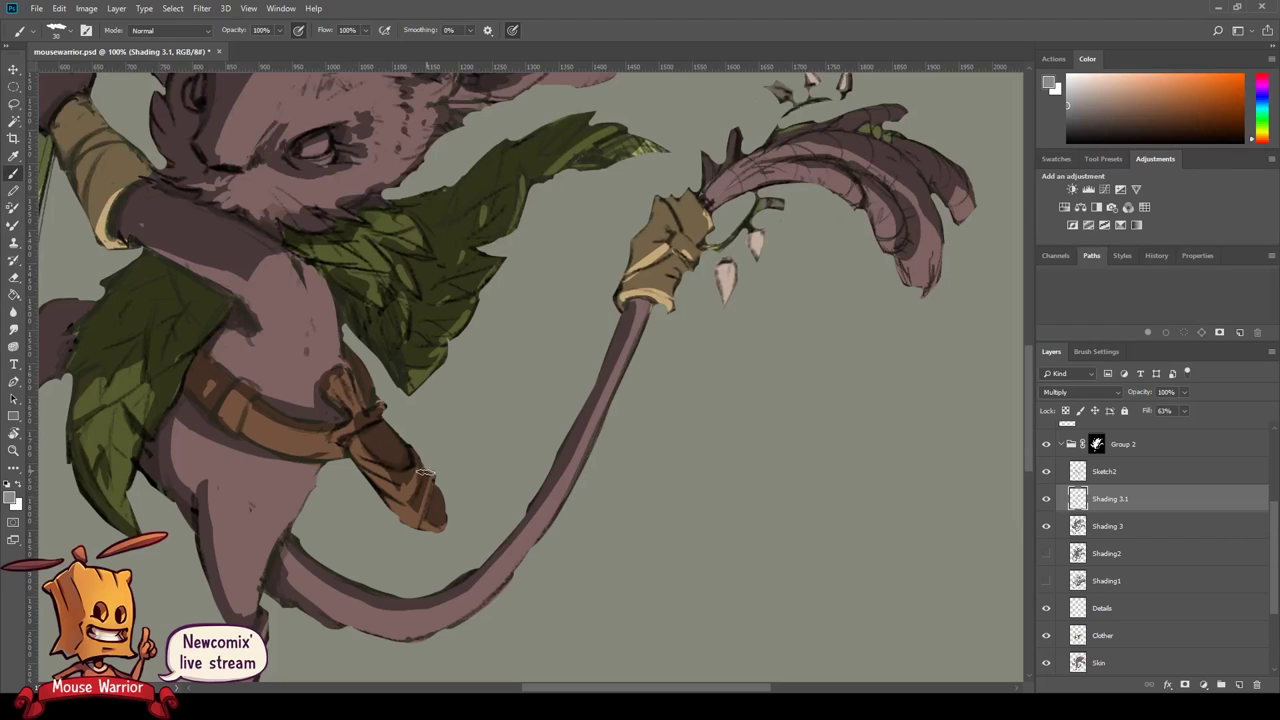
left_click_drag(358, 469, 372, 499)
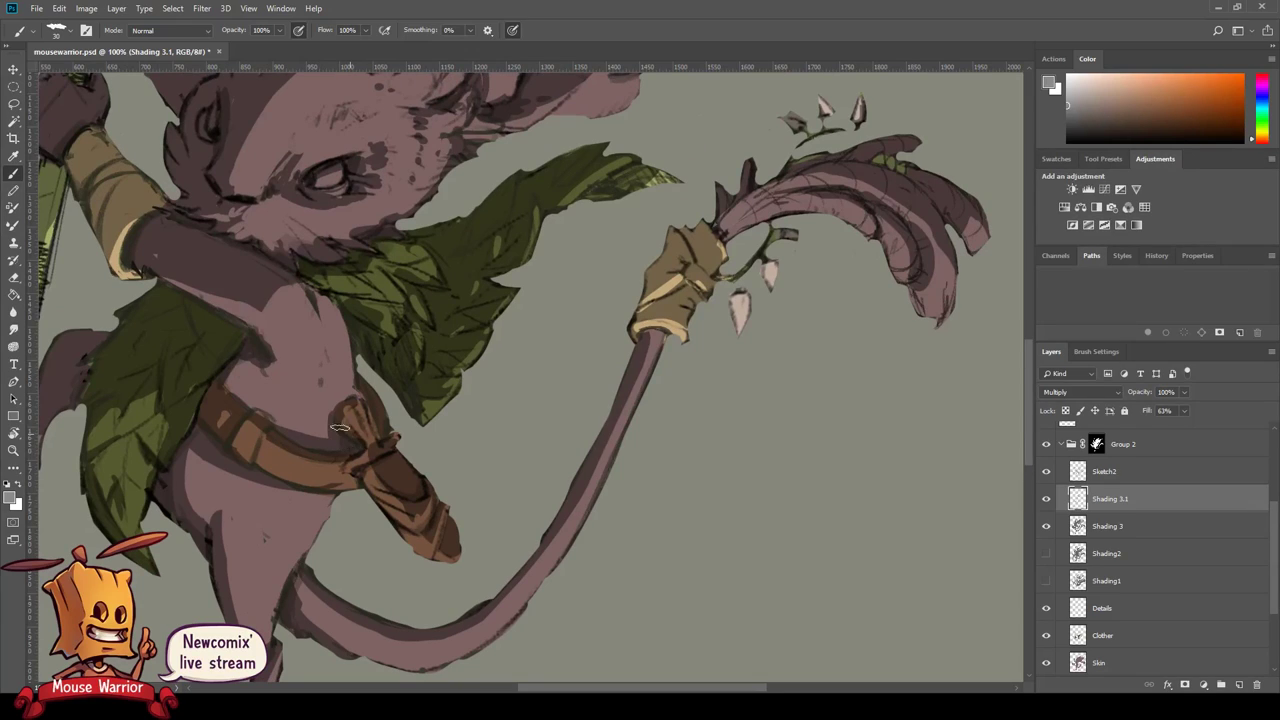
left_click_drag(365, 455, 258, 428)
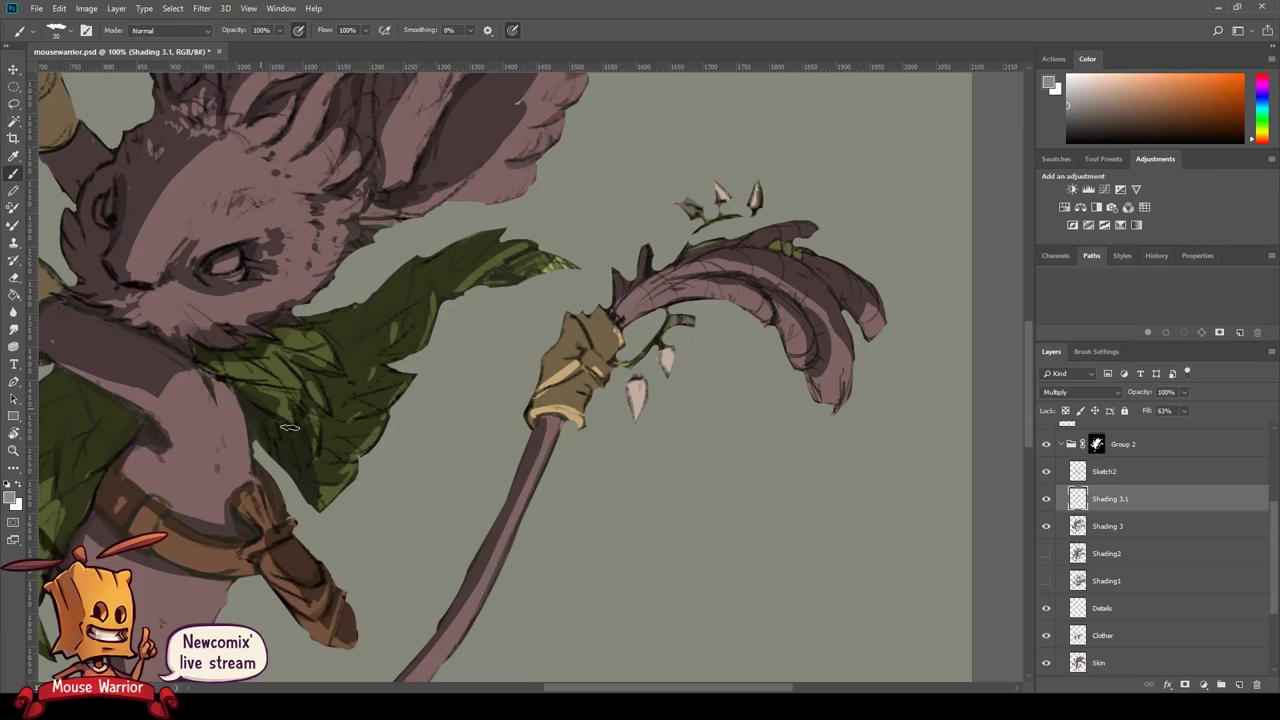
left_click_drag(343, 366, 548, 416)
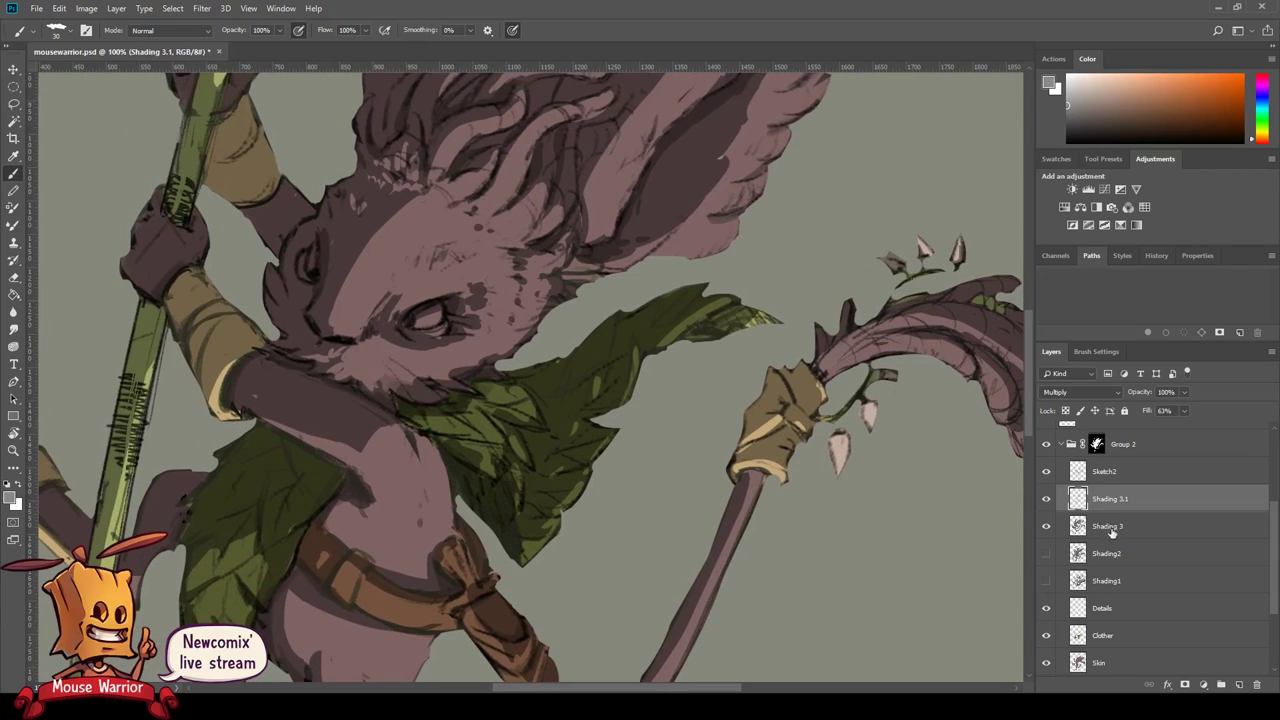
- Lighten the cloak shading near the collar by erasing on Shading 3
left_click(1112, 533)
key("e")
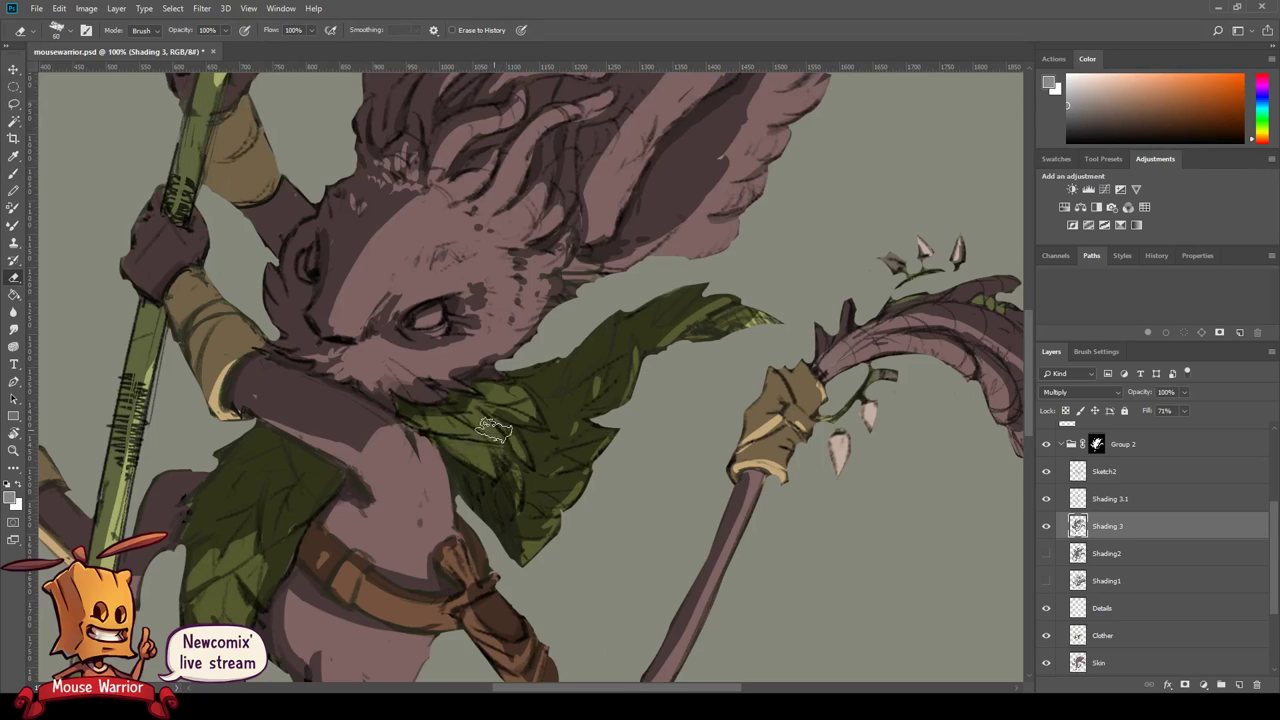
mouse_move(493, 430)
left_mouse_down()
mouse_move(508, 395)
mouse_move(490, 392)
mouse_move(486, 418)
mouse_move(440, 420)
mouse_move(472, 407)
left_mouse_up()
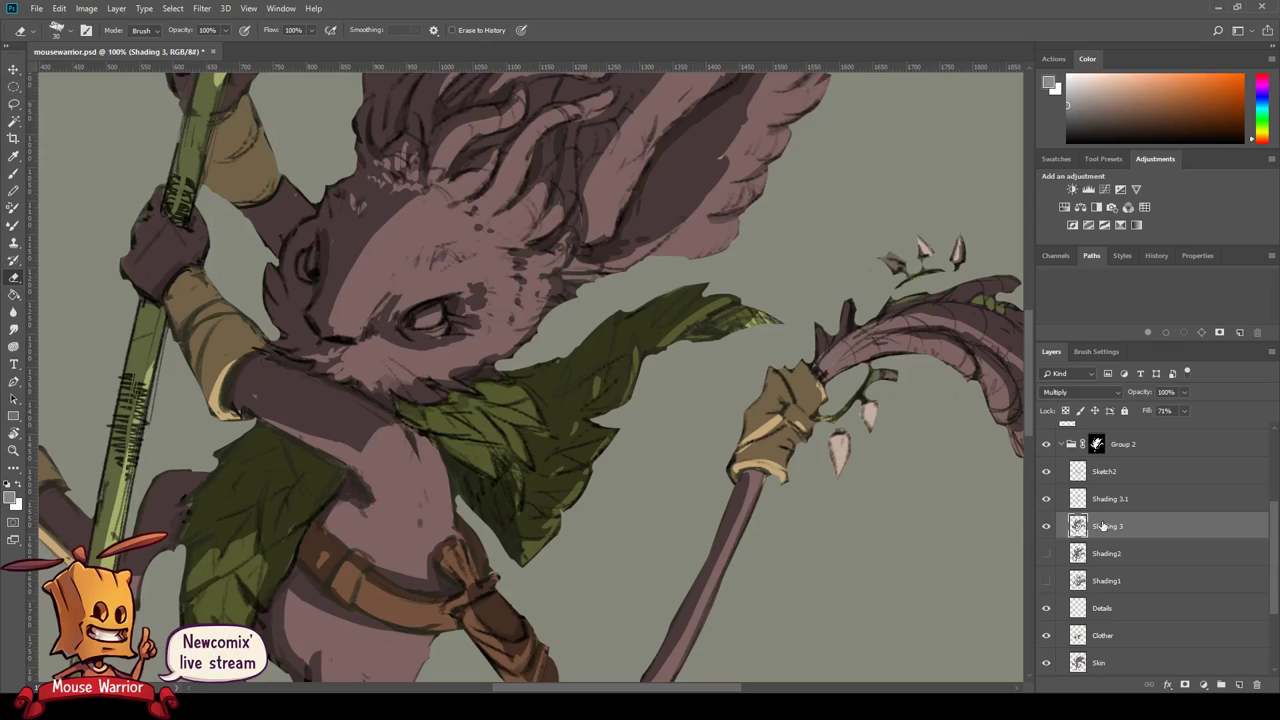
left_click(1110, 498)
key("b")
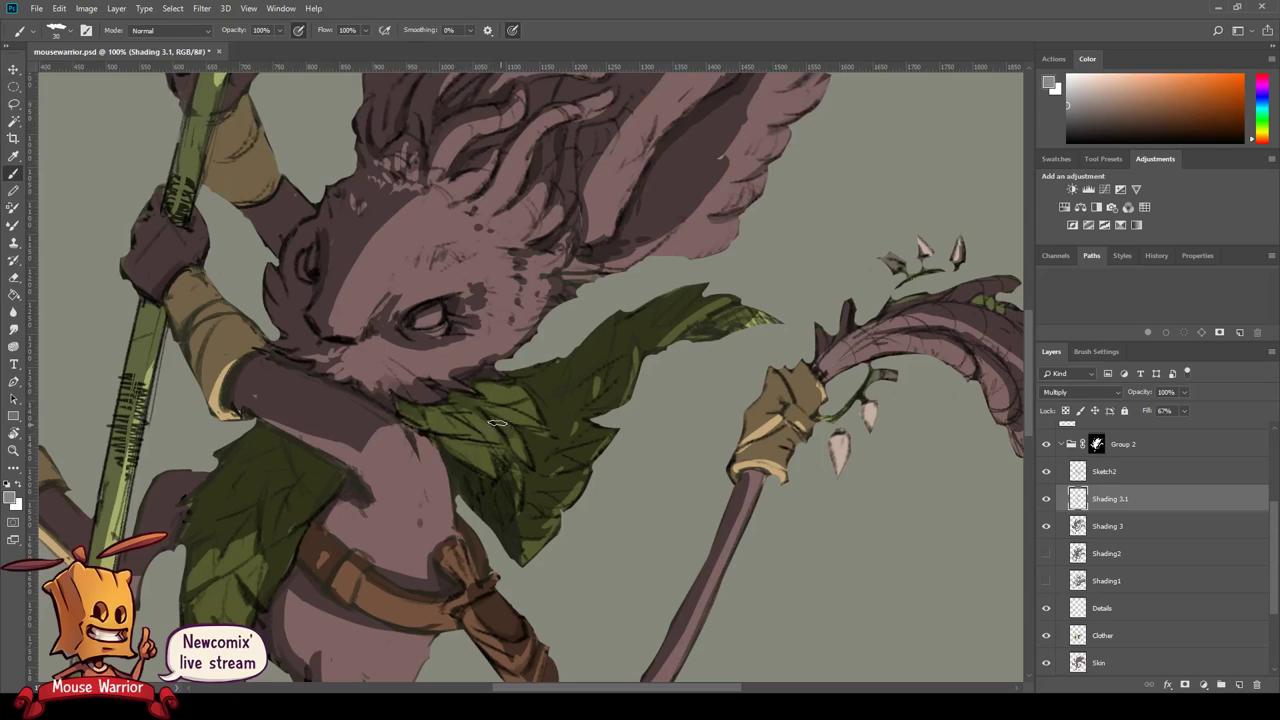
- Return to the Shading 3.1 layer and pan the view toward the tail tuft
scroll(508, 451, "right", 5)
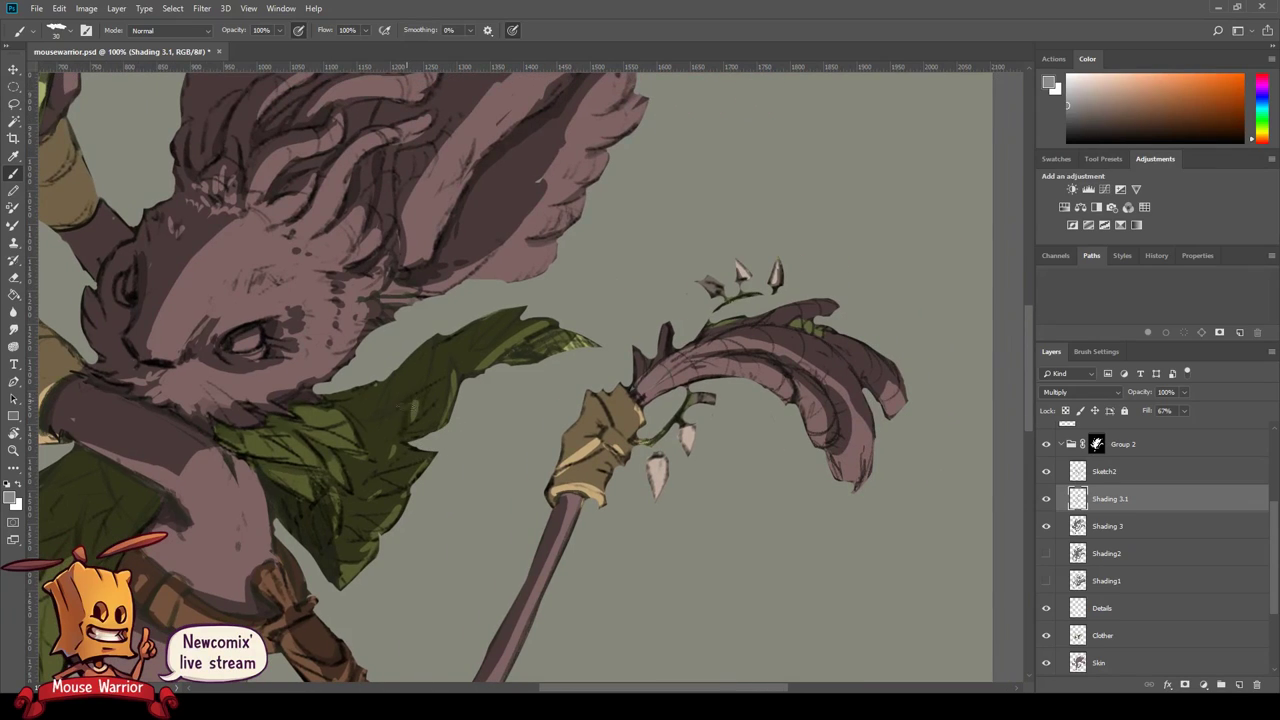
left_click(1107, 527)
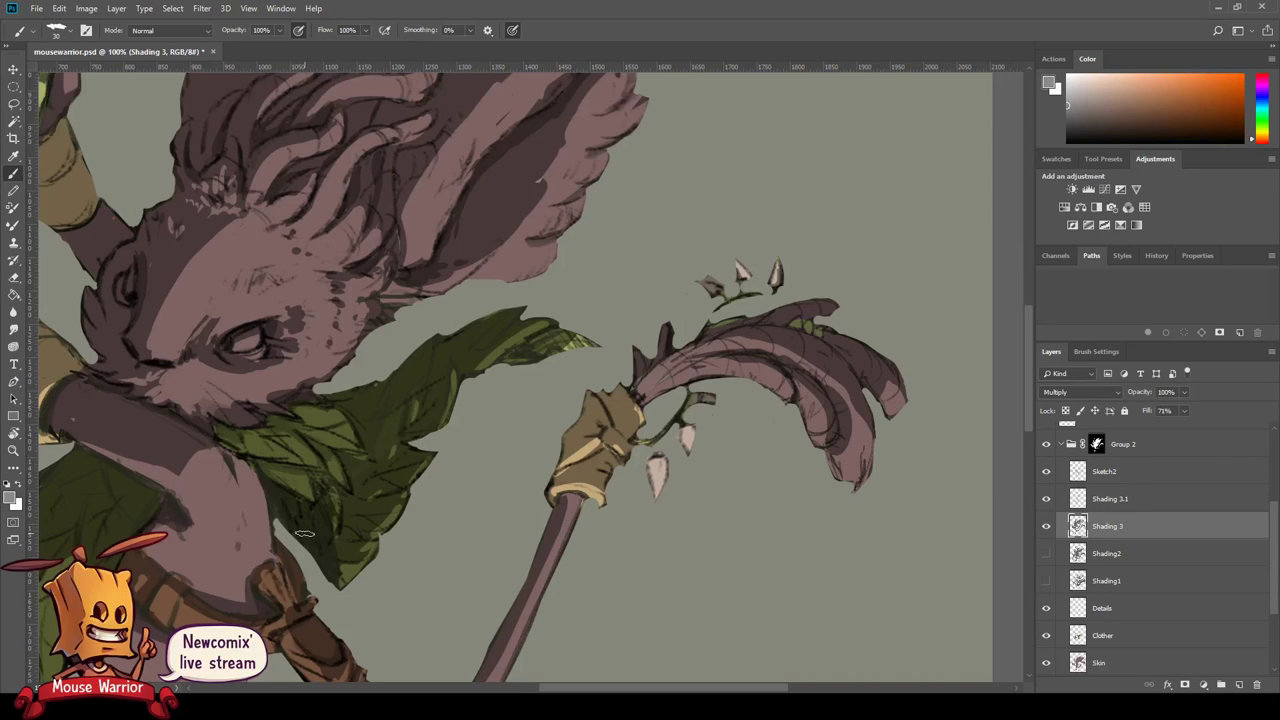
left_click_drag(440, 531, 513, 456)
left_click_drag(646, 362, 614, 382)
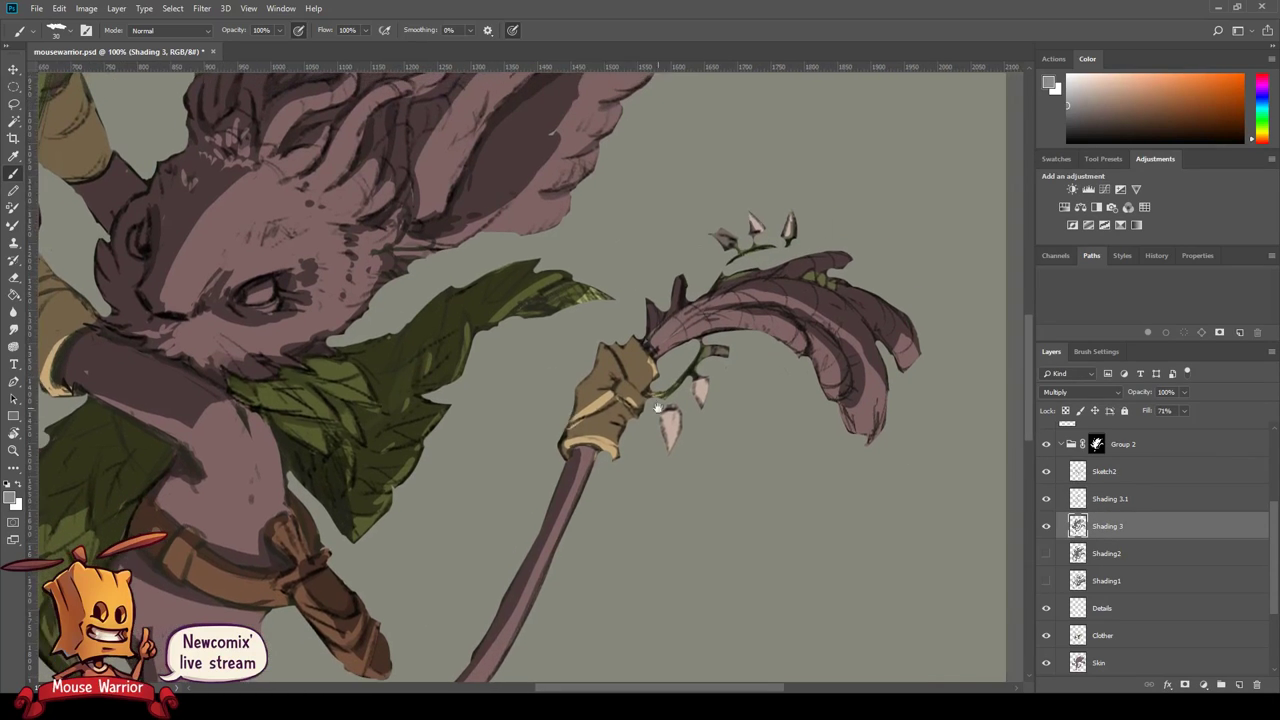
key("alt+bracketright")
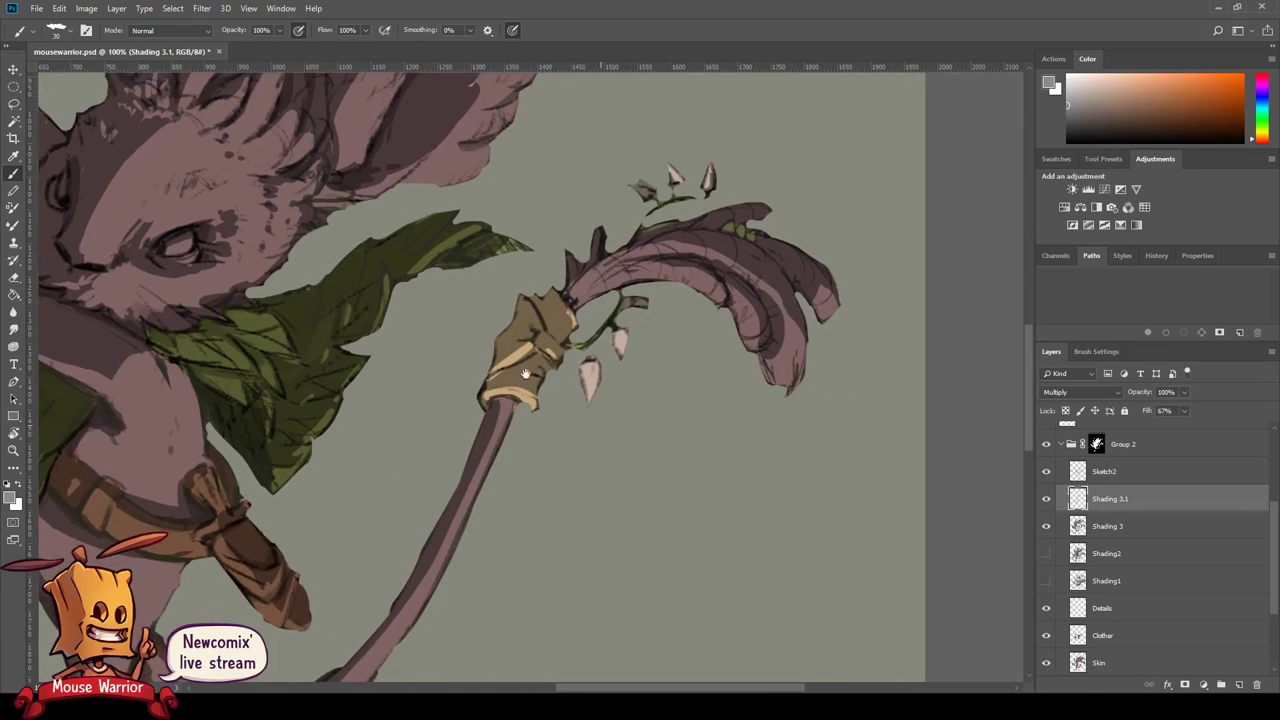
left_click_drag(600, 420, 520, 365)
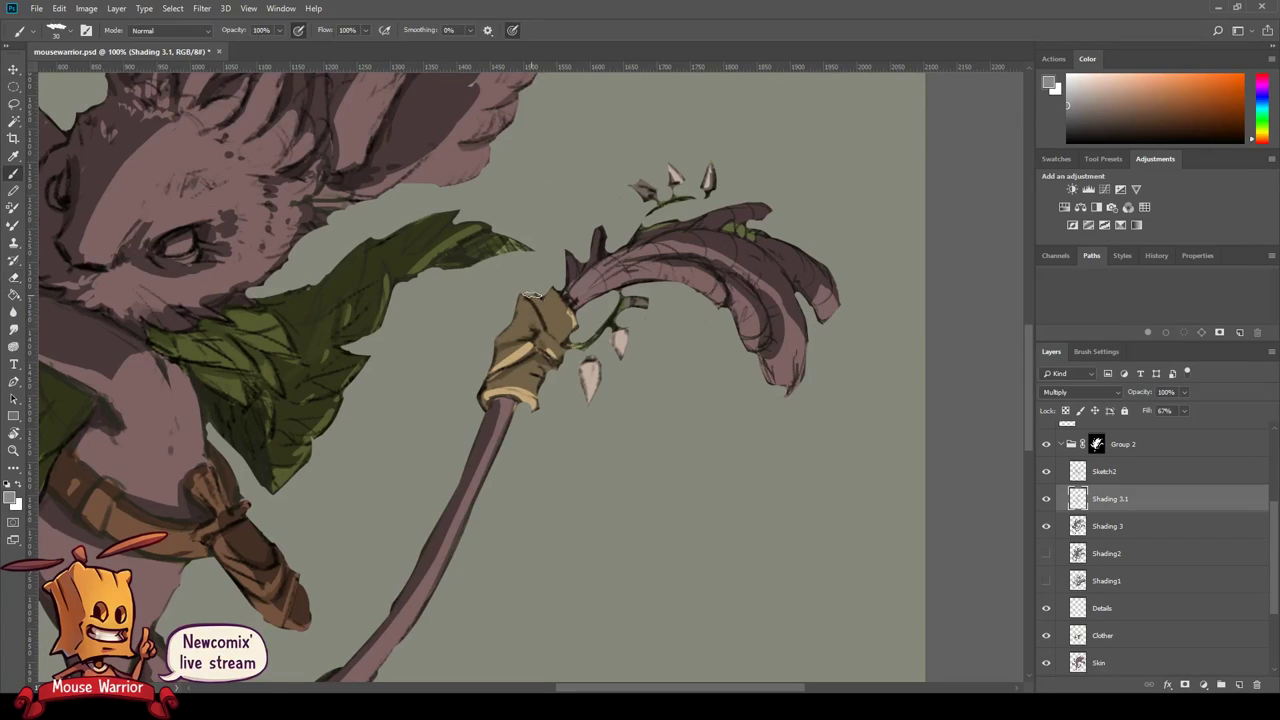
- Clean up the shading on the tail tuft, then zoom out to see the whole mouse warrior
left_click_drag(632, 331, 562, 337)
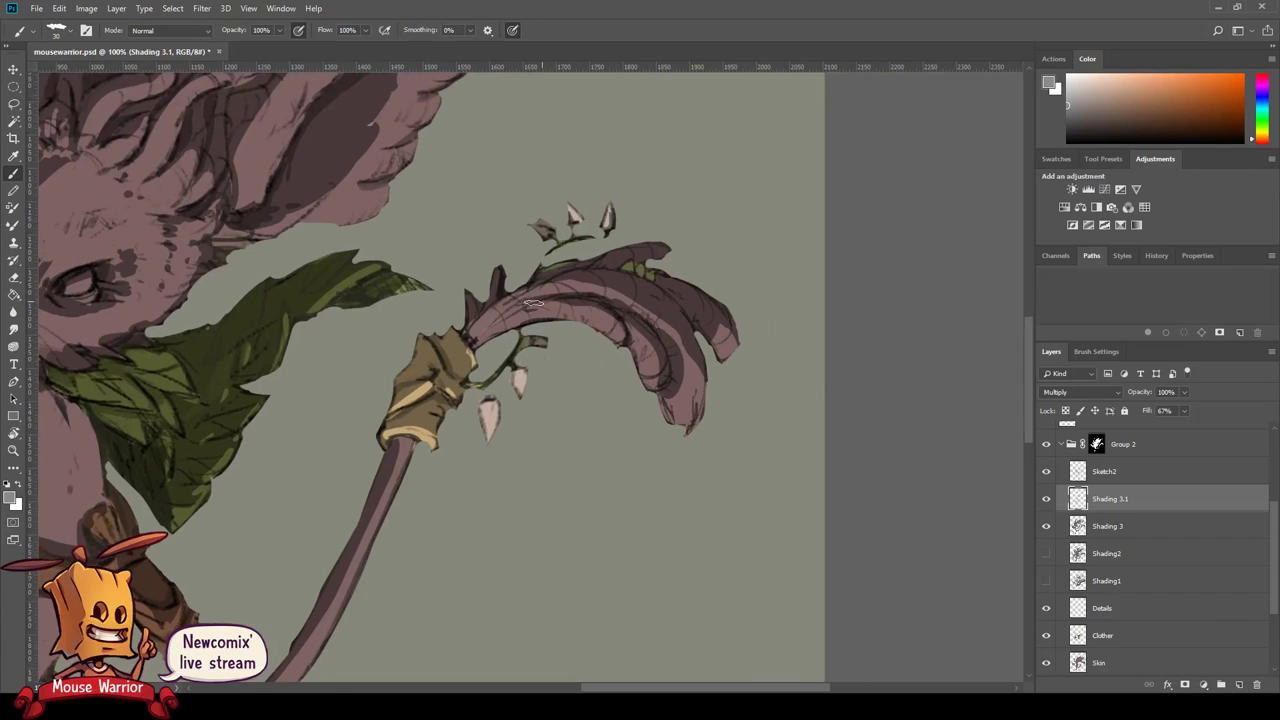
key("e")
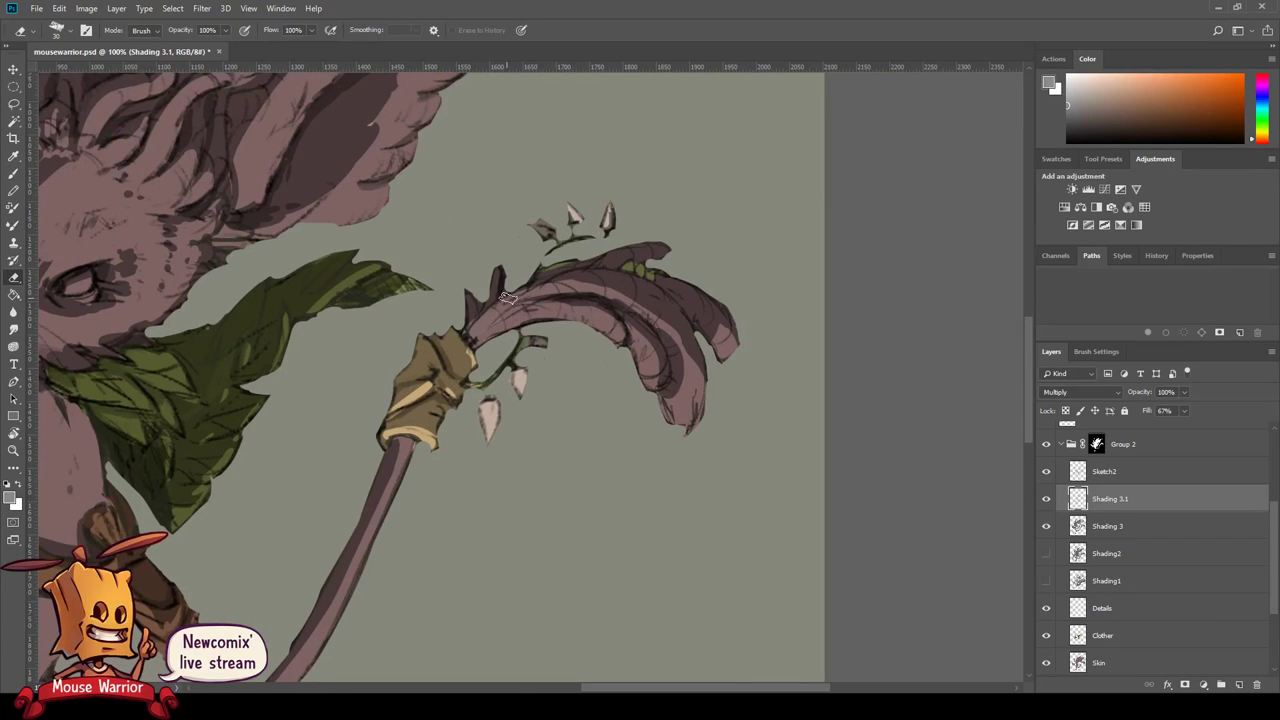
key("b")
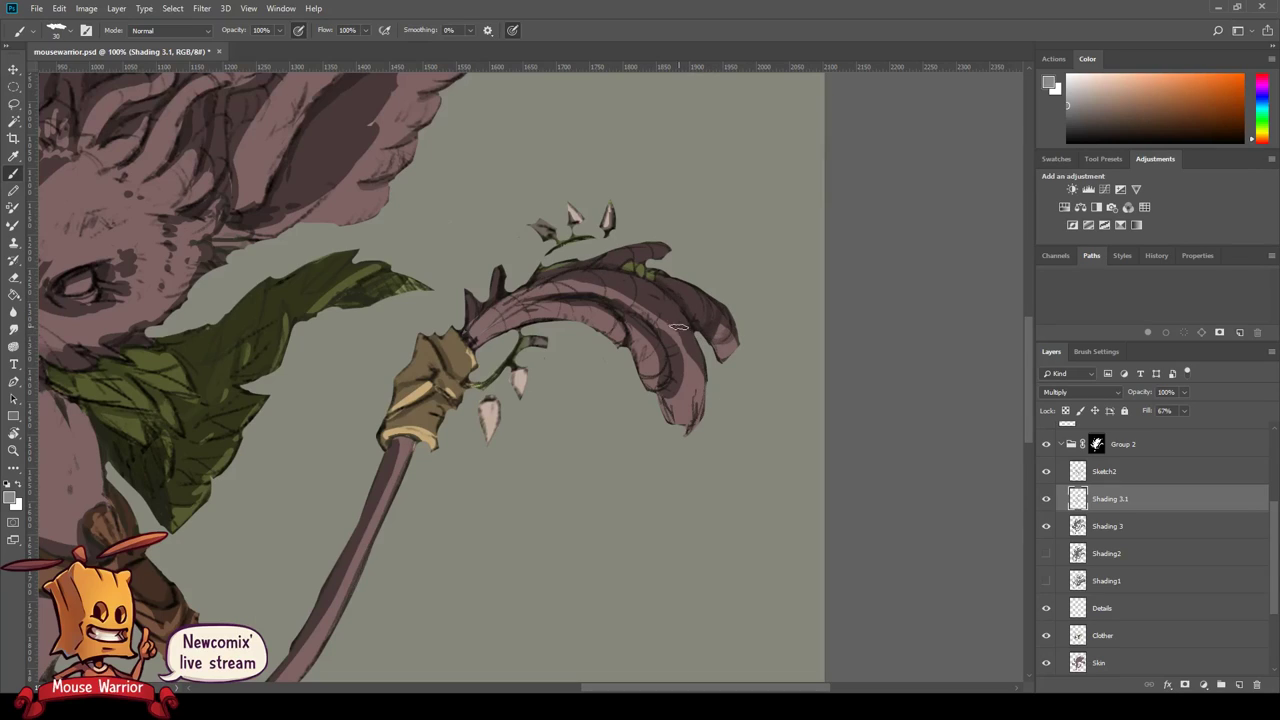
key("e")
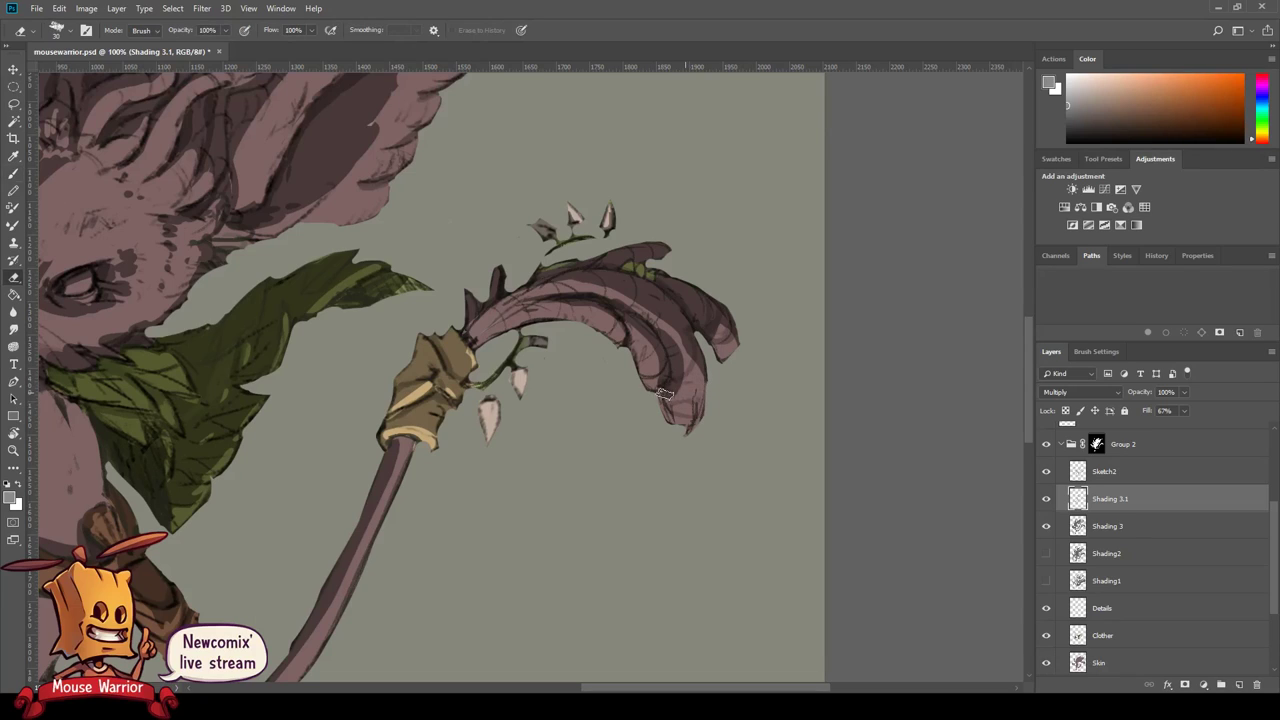
key("ctrl+minus")
key("ctrl+minus")
key("ctrl+minus")
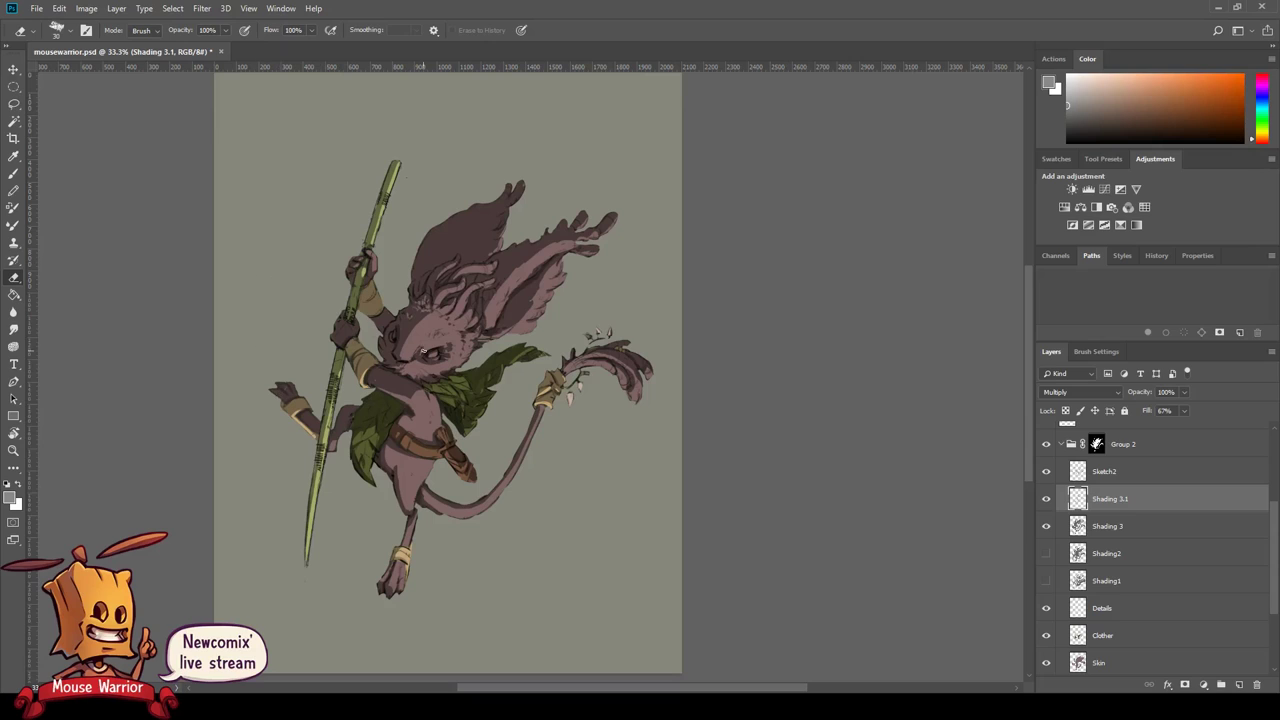
- Zoom in close on the figure with the Brush active, then back out again
key("b")
scroll(360, 280, "up", 3)
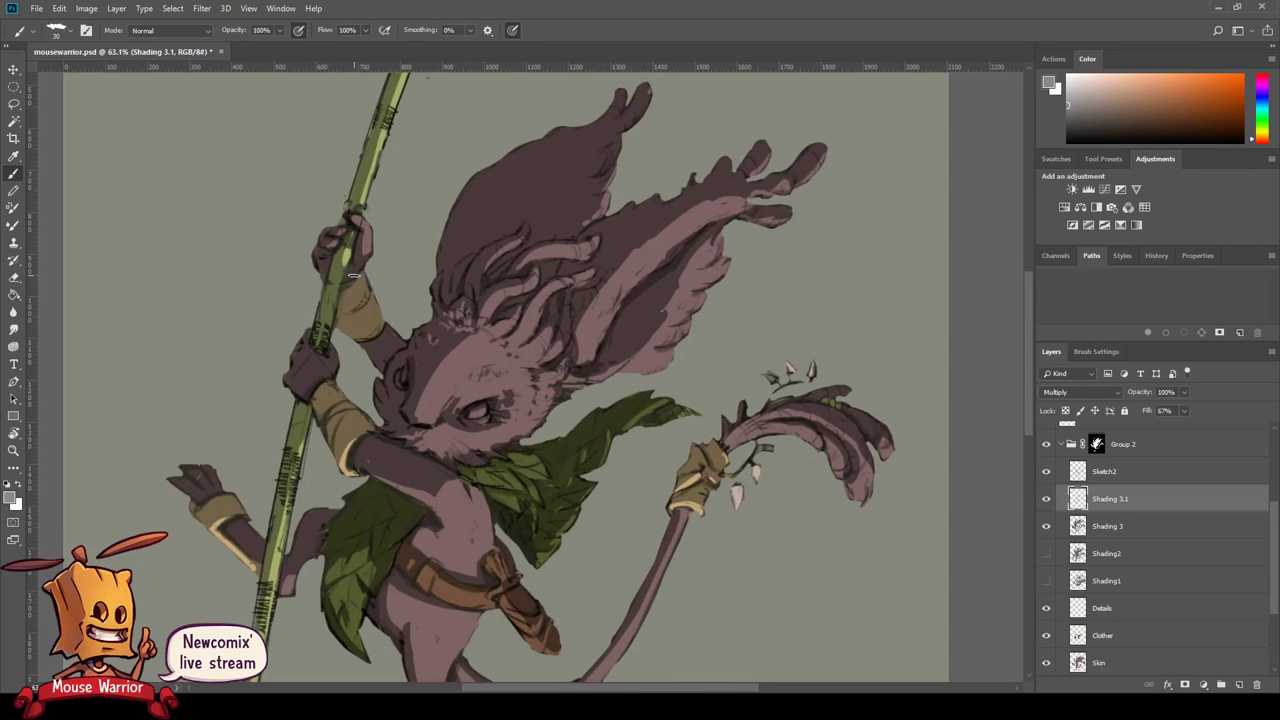
scroll(352, 275, "up", 1)
scroll(352, 275, "up", 1)
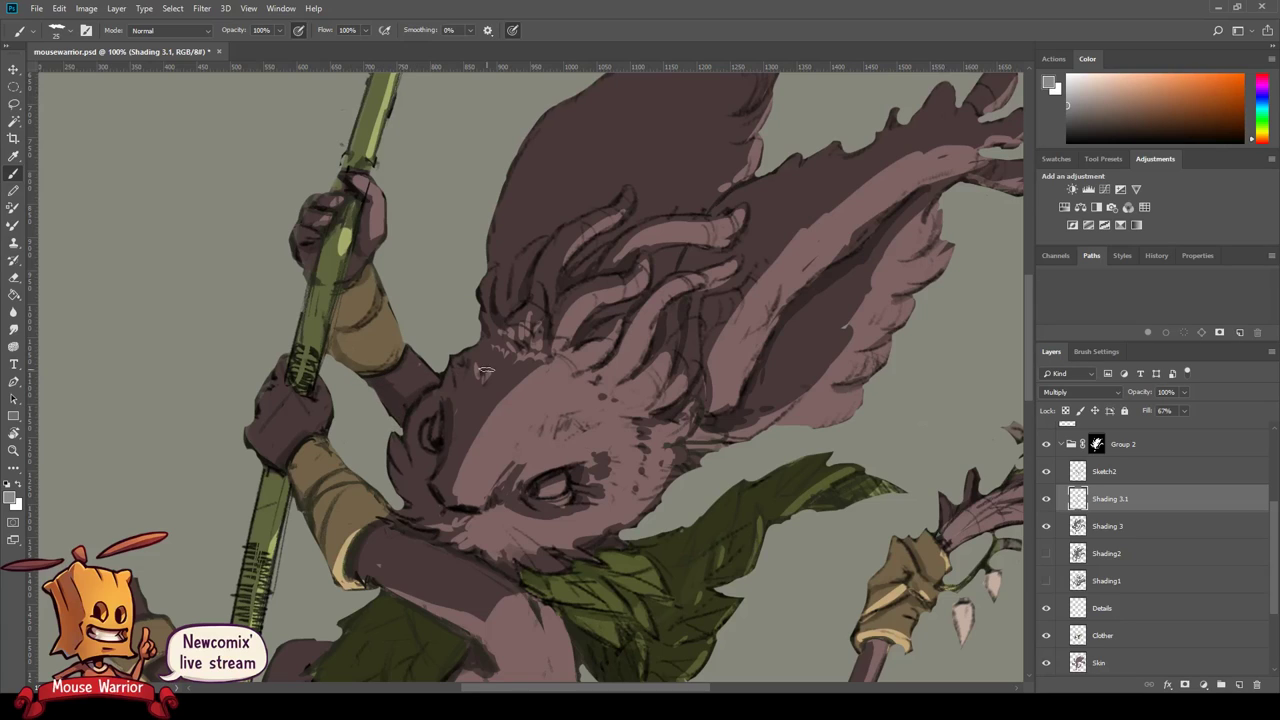
scroll(485, 370, "down", 2)
scroll(495, 330, "down", 2)
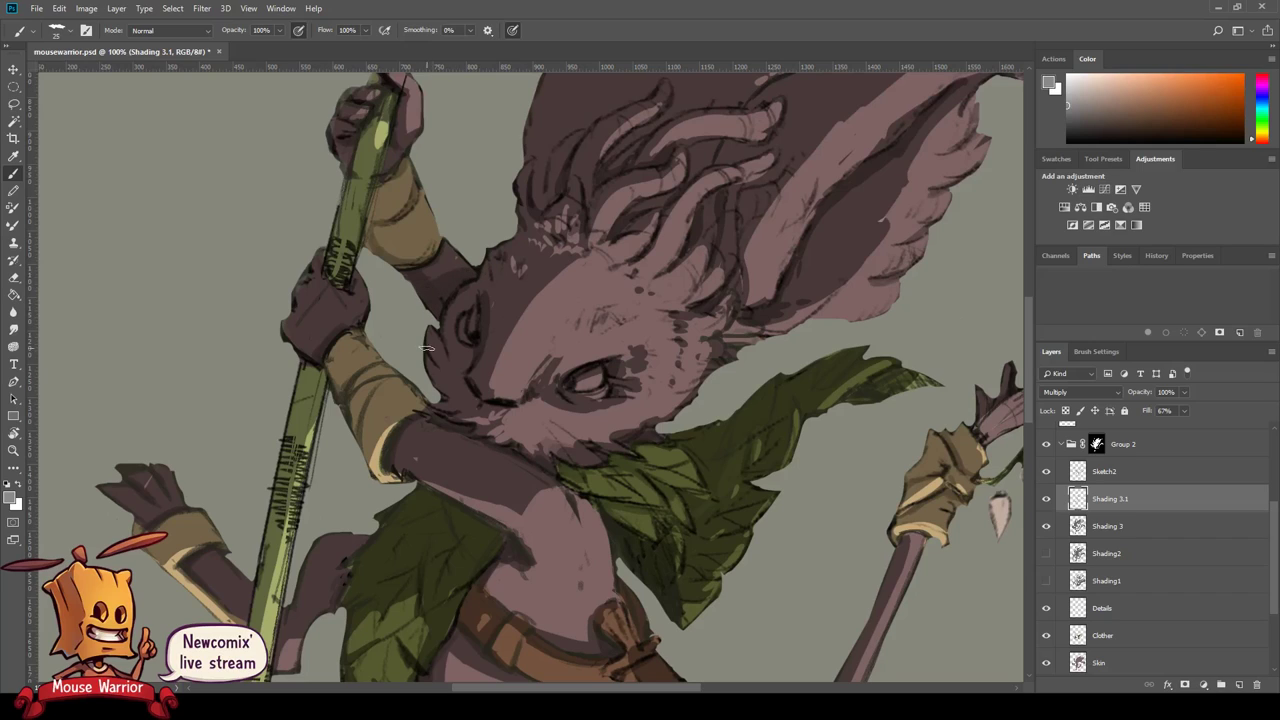
scroll(426, 349, "down", 2)
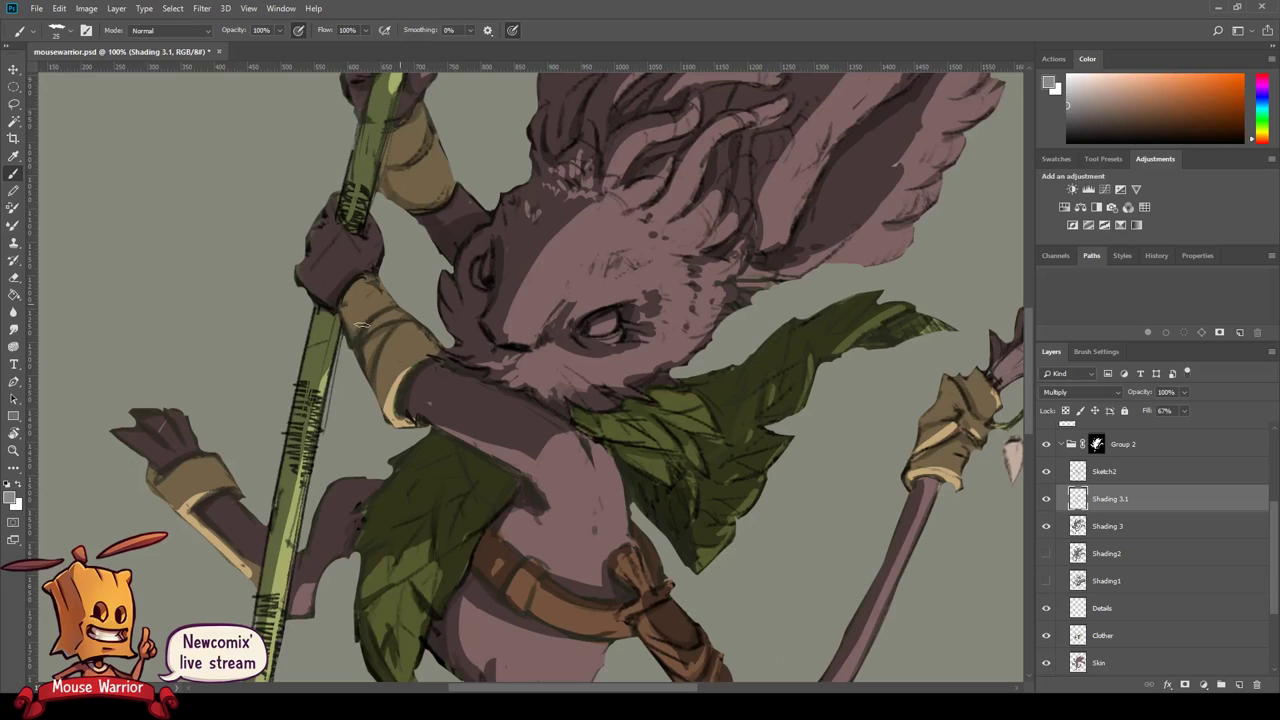
- Paint dark hatch strokes on the staff near the hand, then zoom out to 33.3%
key("e")
key("b")
left_click_drag(365, 316, 427, 253)
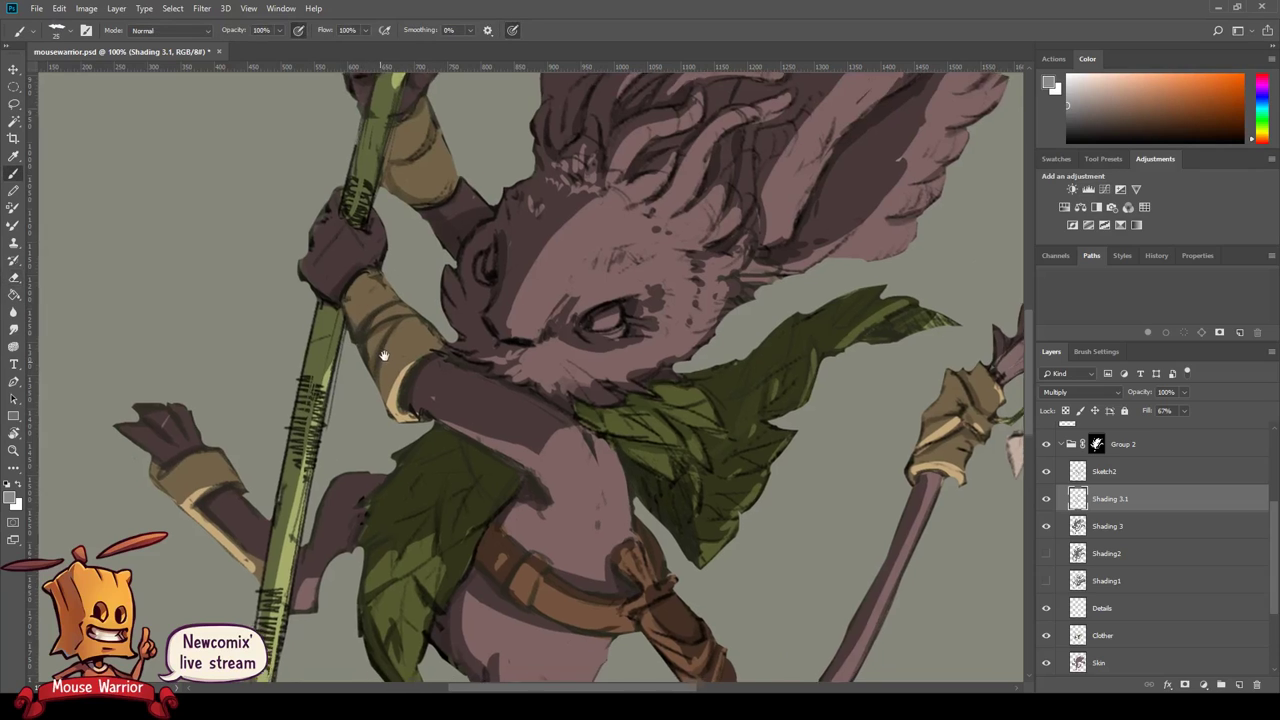
left_click_drag(400, 142, 406, 152)
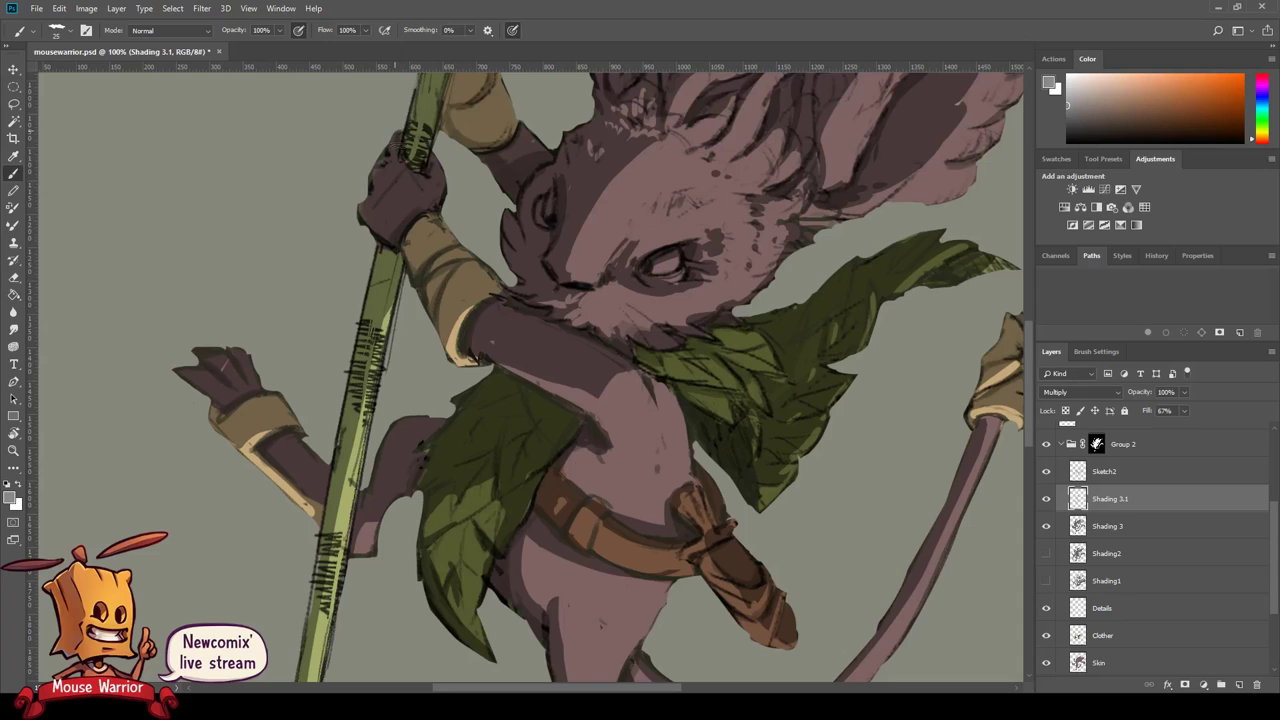
left_click_drag(423, 382, 441, 348)
key("z")
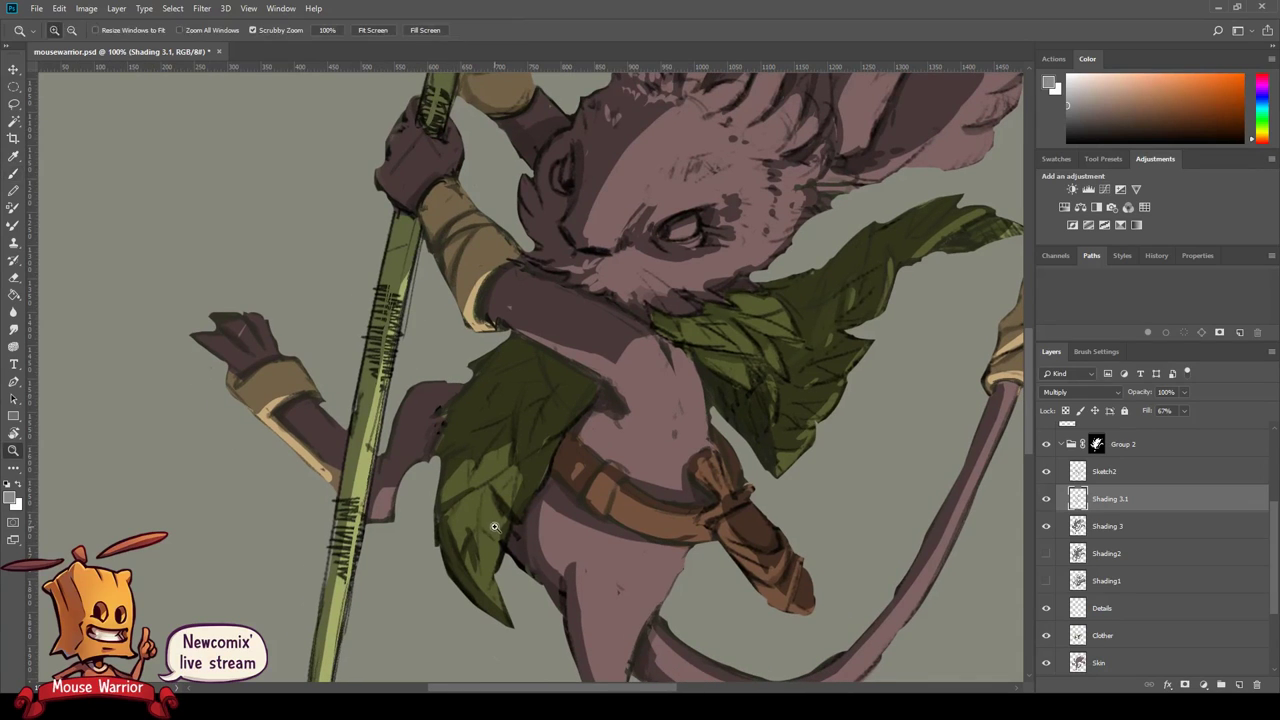
left_click_drag(494, 527, 520, 349)
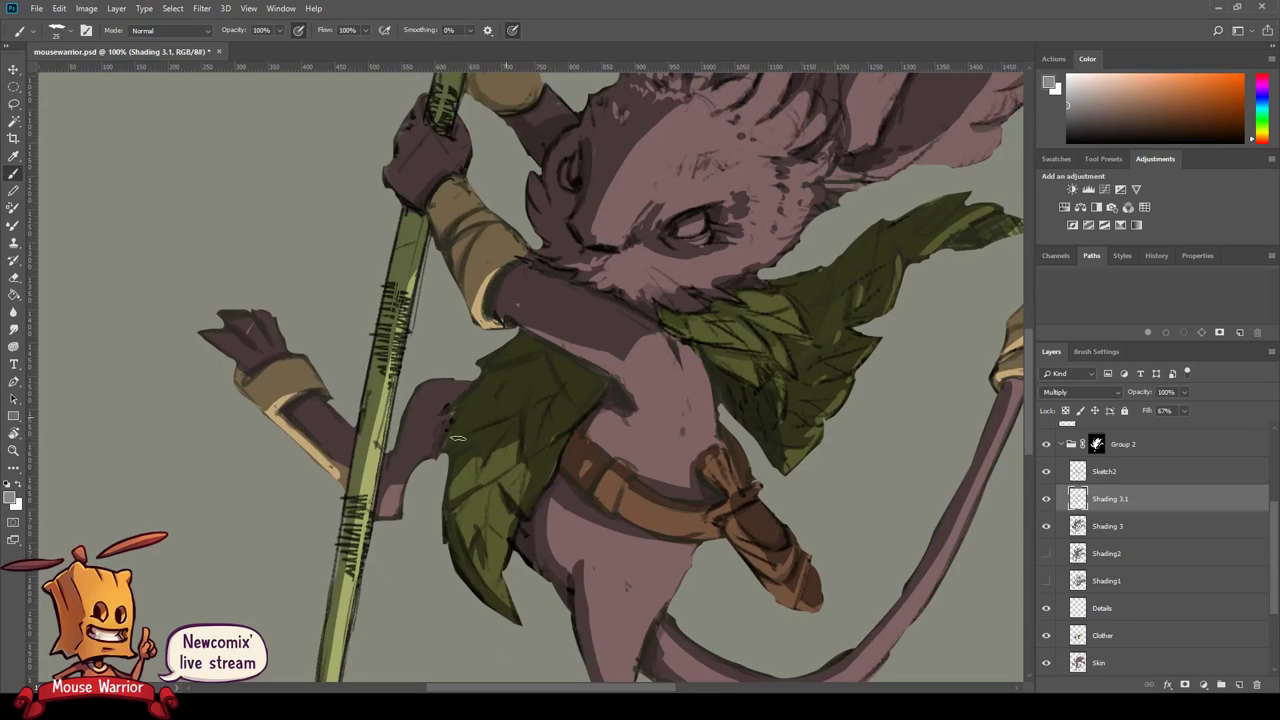
left_click_drag(505, 523, 515, 500)
key("z")
key("ctrl+minus")
key("ctrl+minus")
key("ctrl+minus")
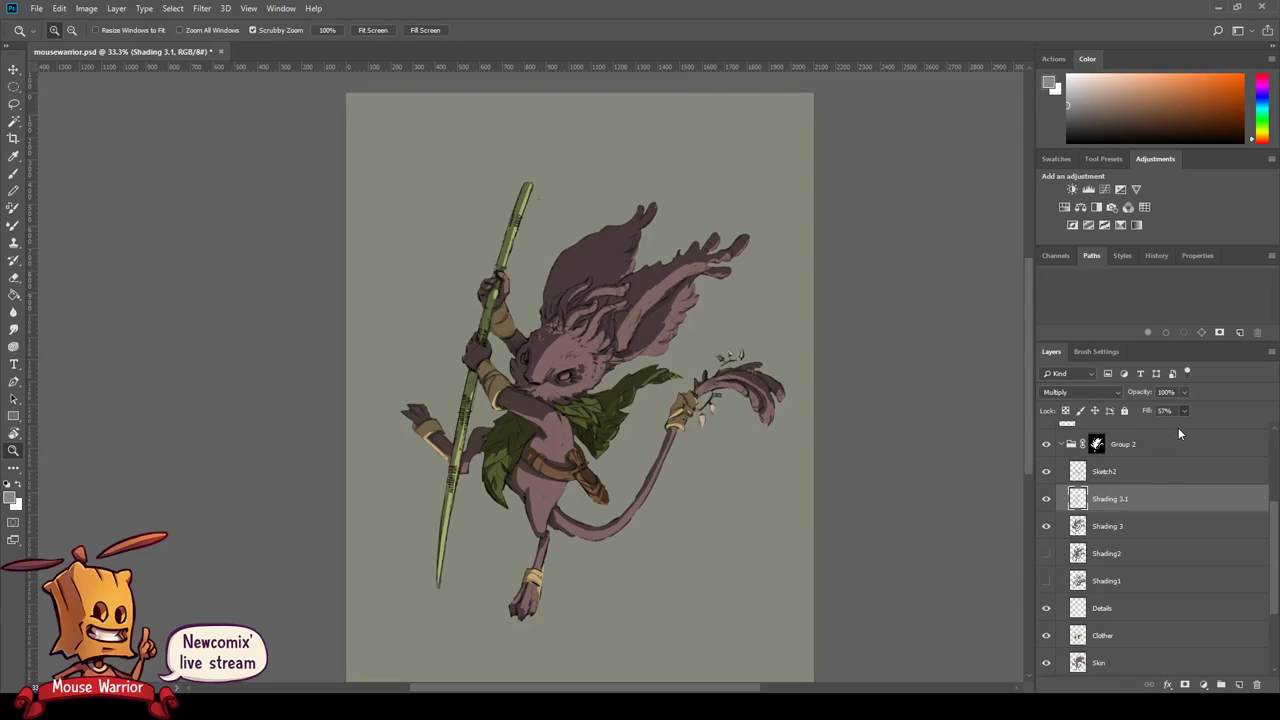
- Make Shading 3 the active layer, passing through Sketch2 and Shading 3.1
left_click(1141, 472)
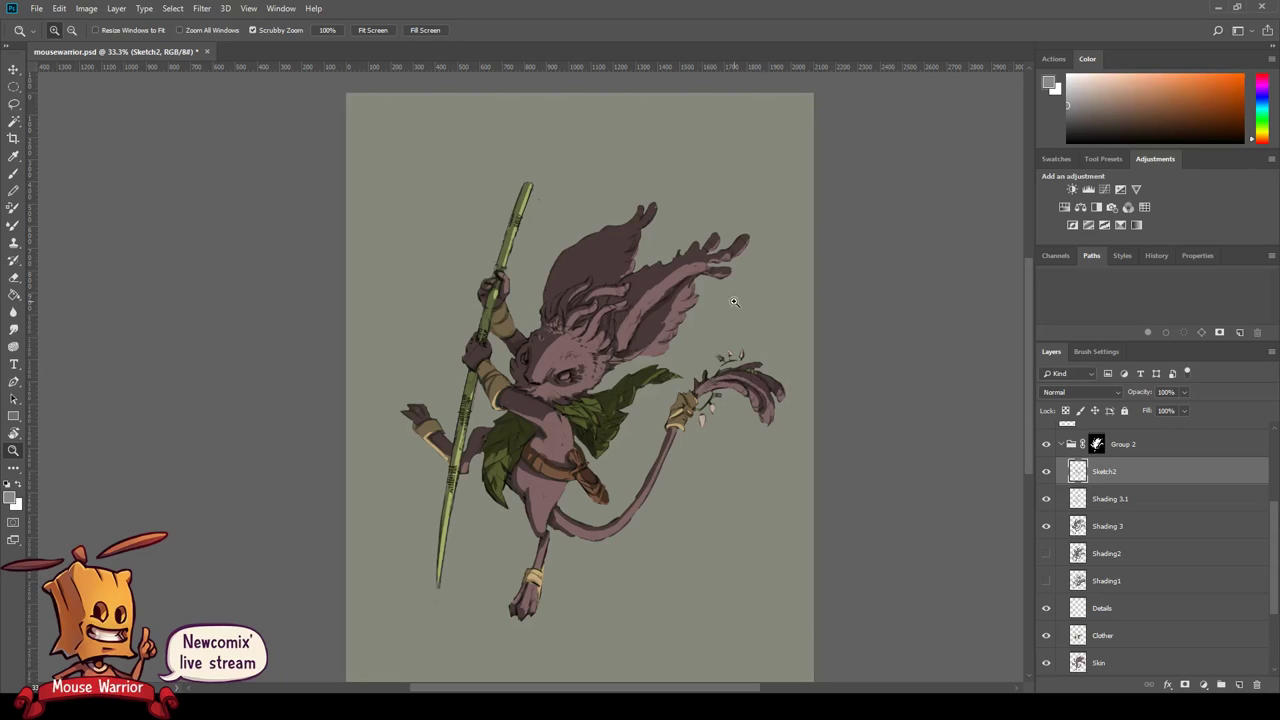
left_click(1095, 500)
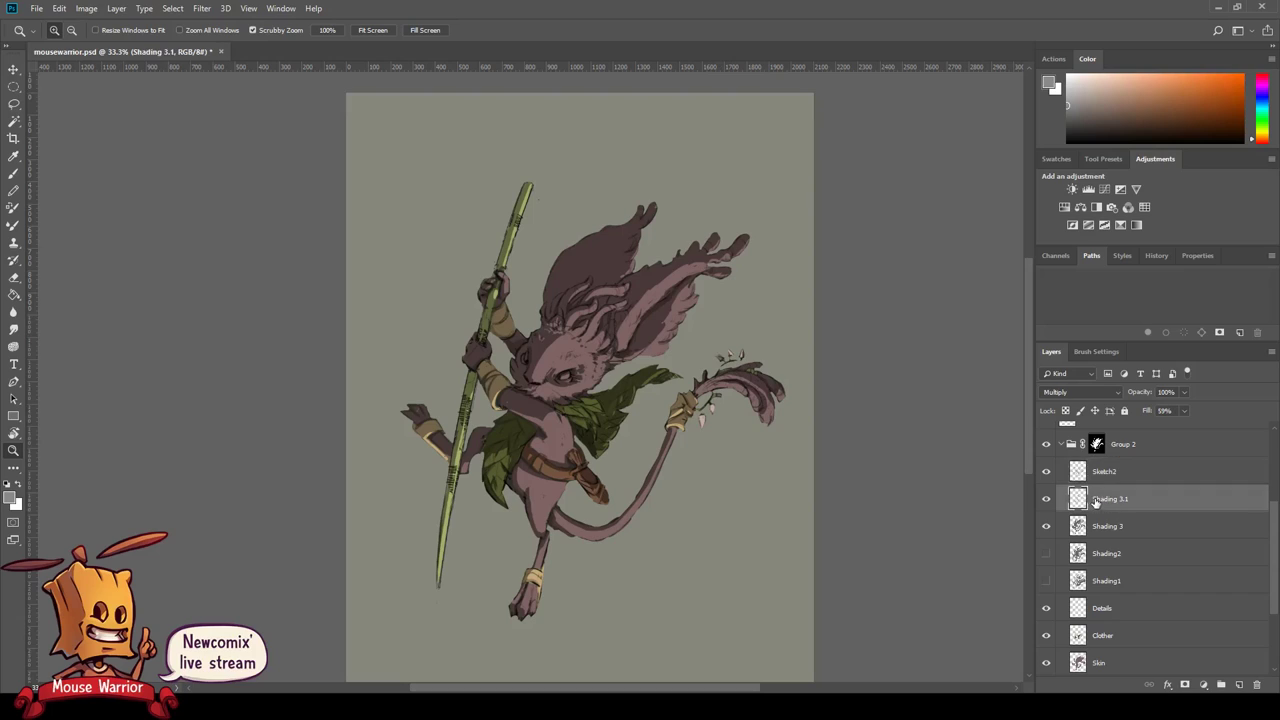
left_click(1102, 532)
- Zoom in on the head and lightly erase forehead and snout shading at 20% with an elliptical tip
left_click(619, 353)
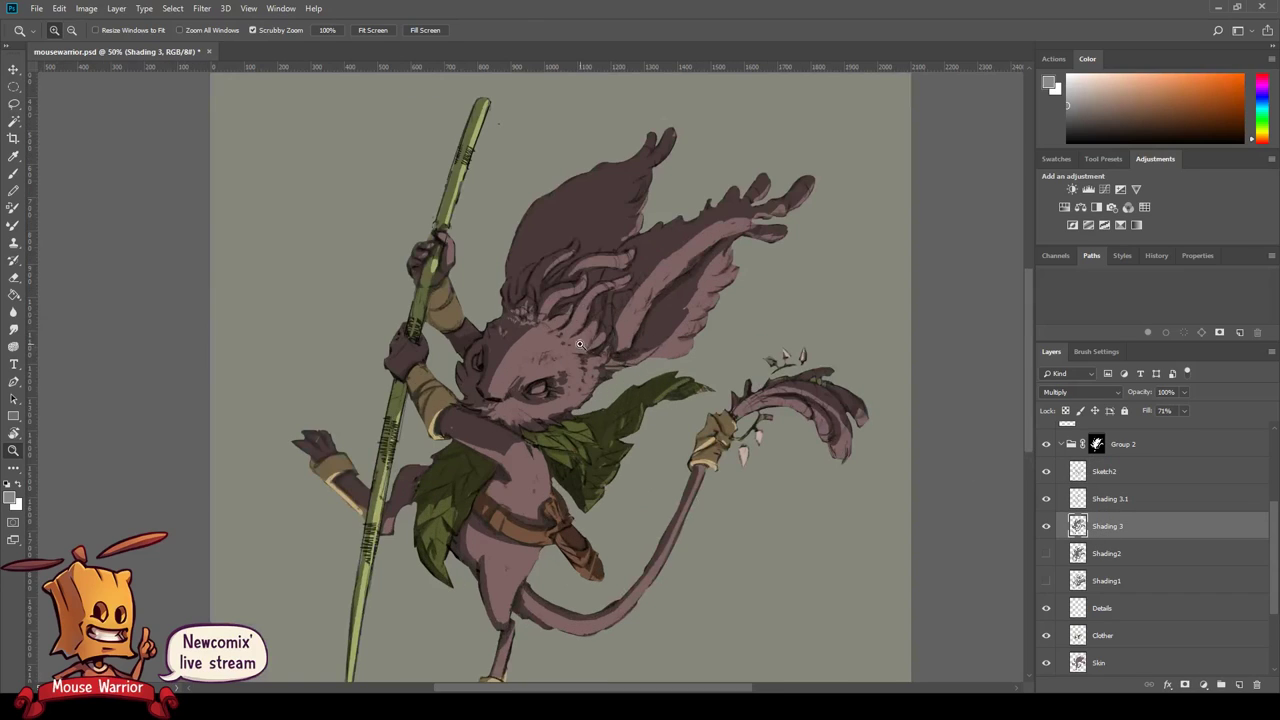
key("e")
key("2")
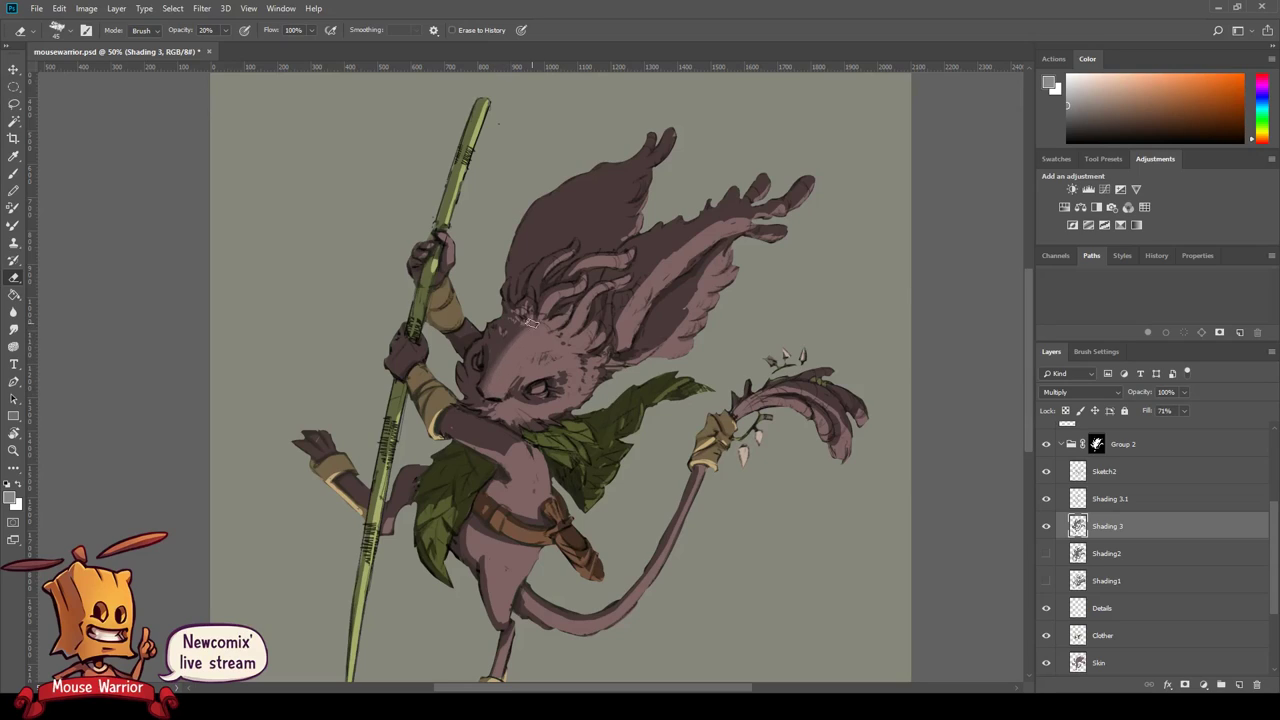
scroll(549, 377, "up", 1)
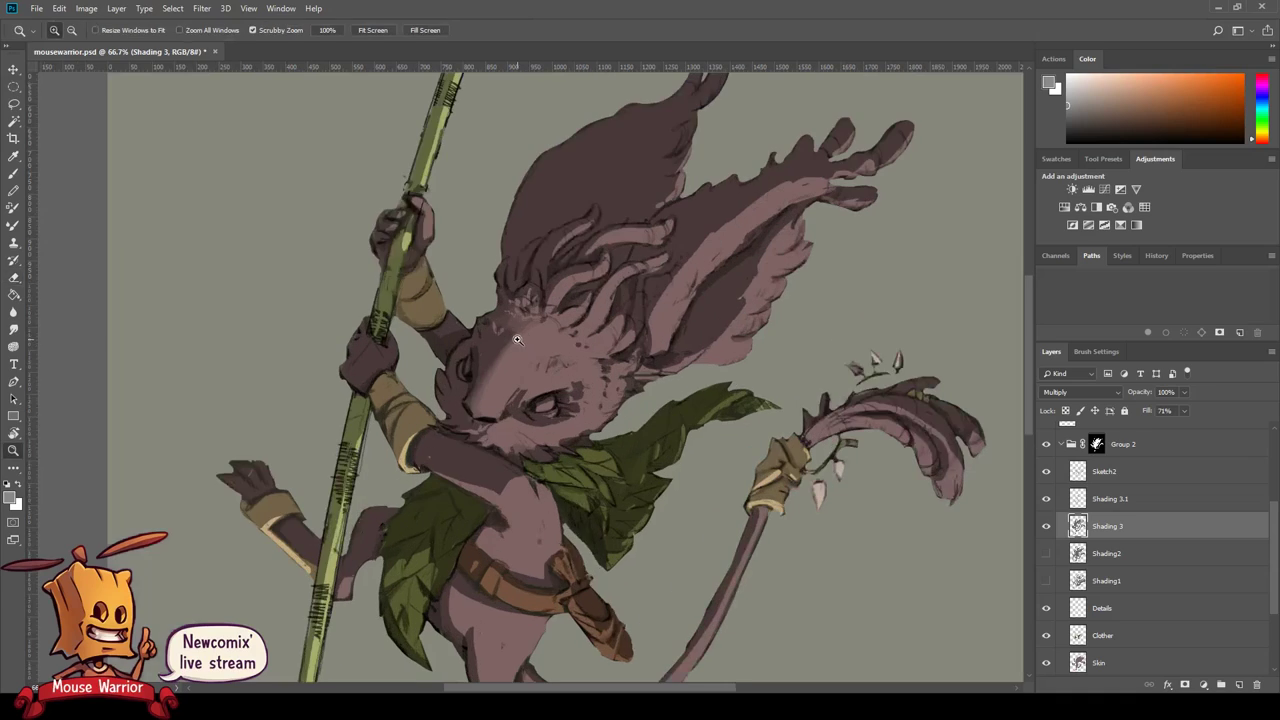
key("period")
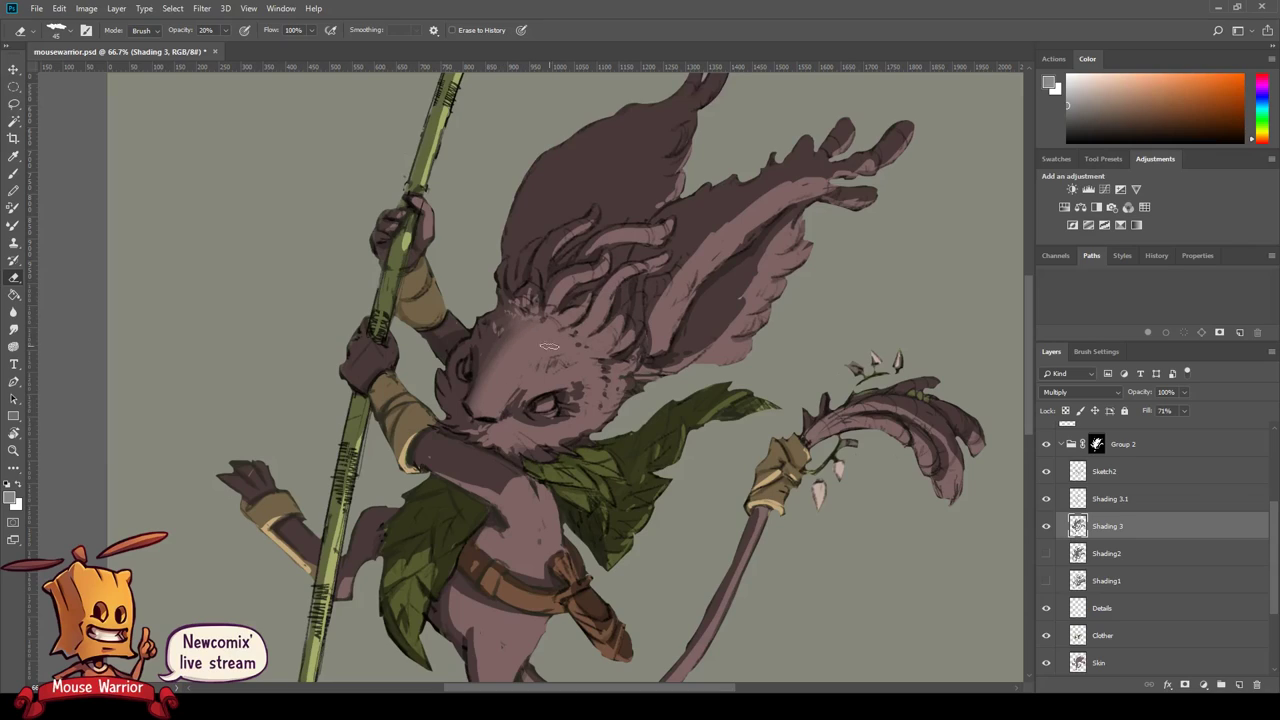
key("b")
key("bracketright")
key("bracketright")
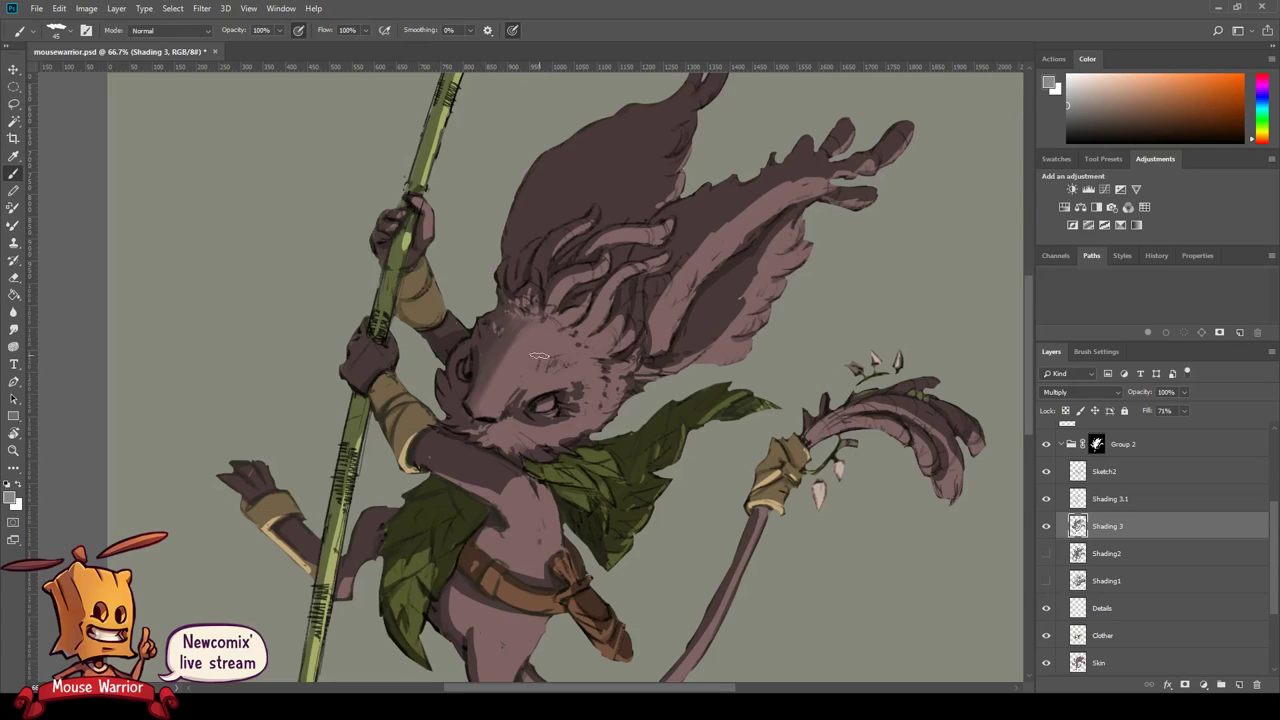
key("e")
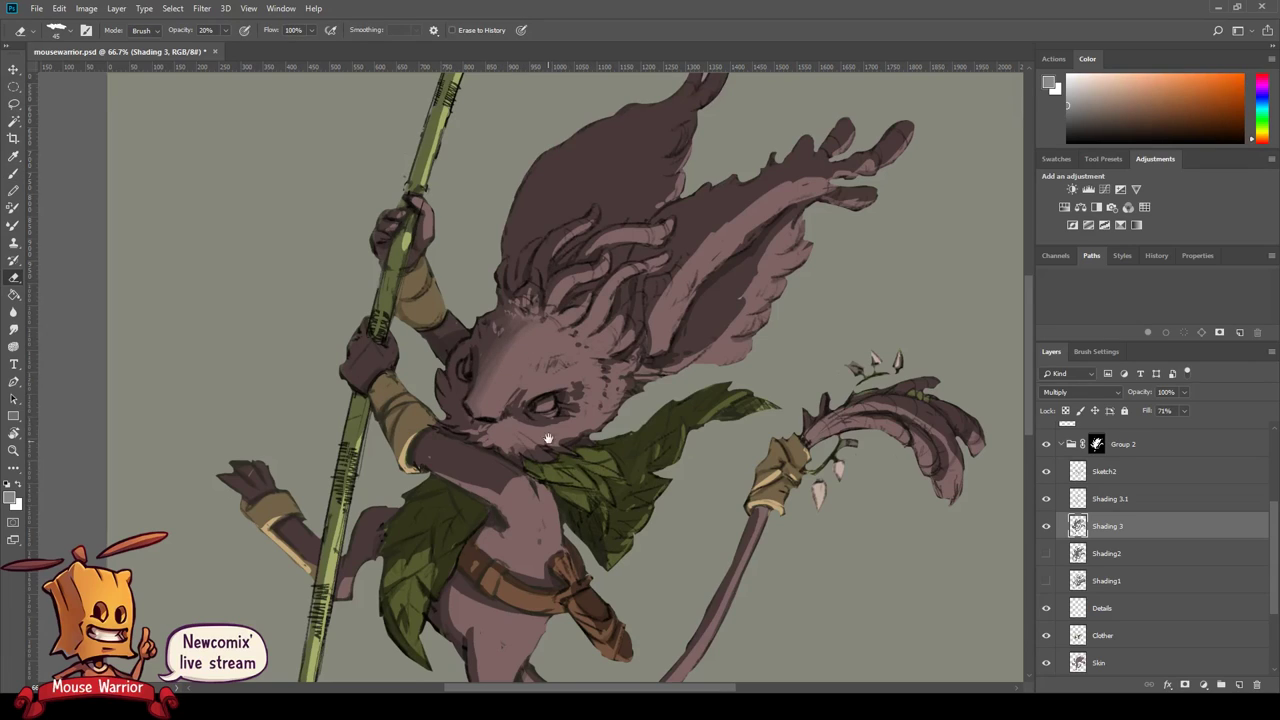
left_click_drag(474, 421, 480, 352)
key("b")
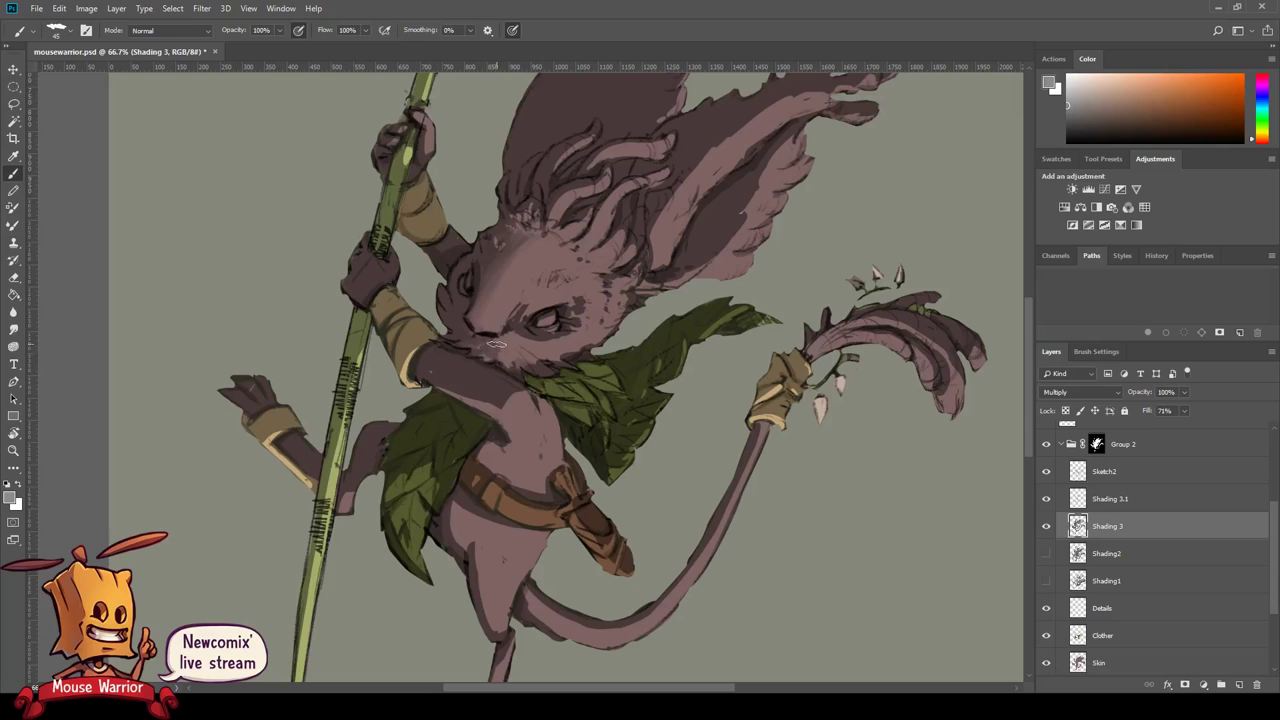
- Sample the purple of the mouse's ear as the paint colour
key("e")
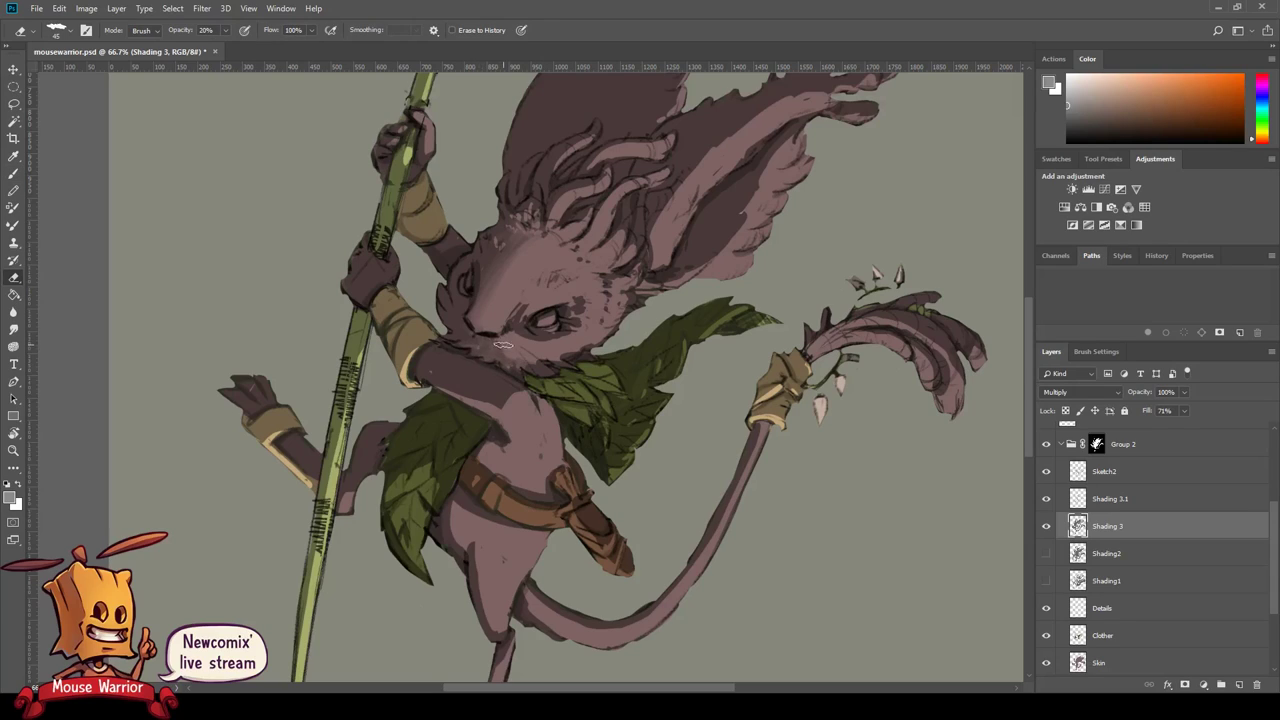
key("i")
left_click(566, 116)
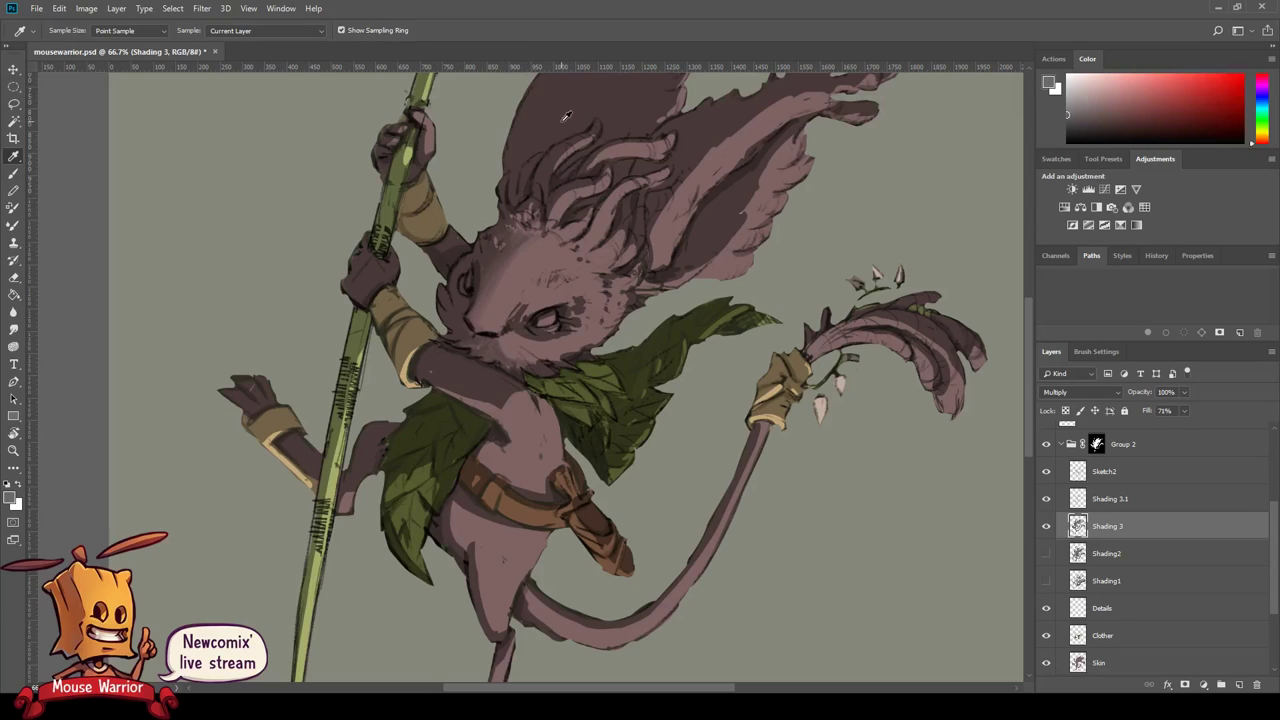
key("b")
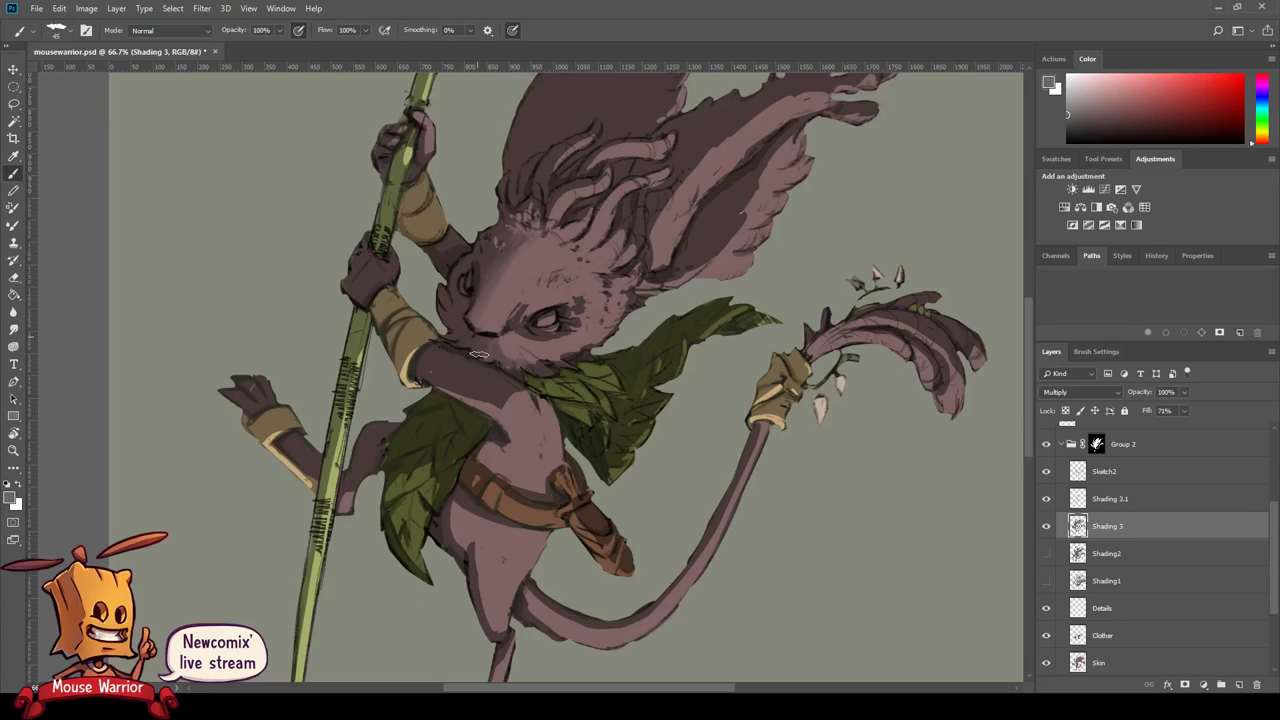
key("e")
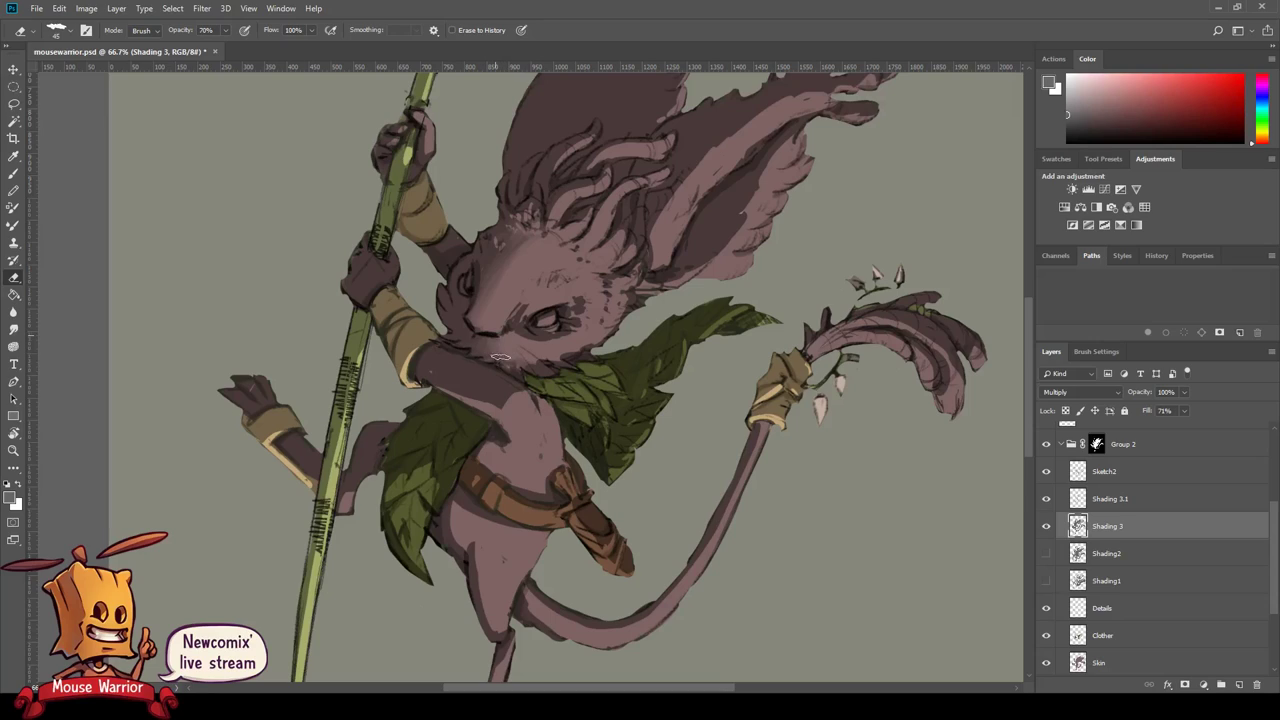
key("b")
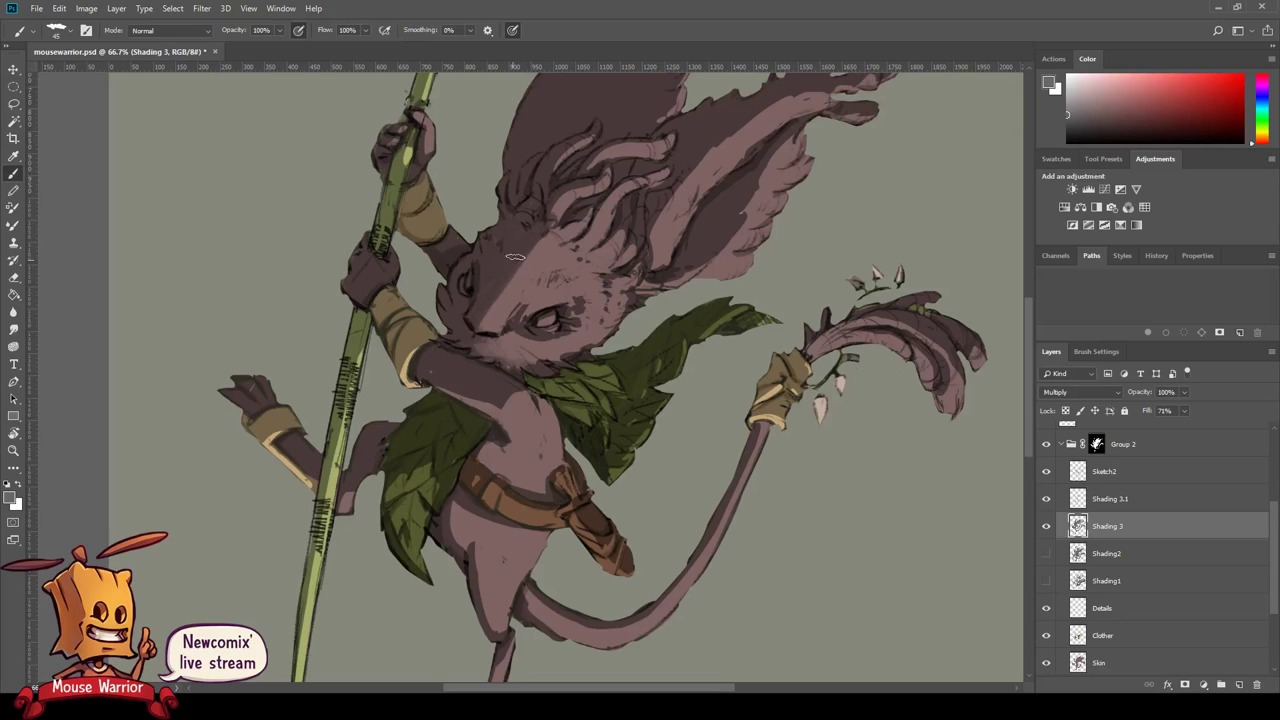
- Erase the dark shading band between the eyes, then zoom out to 25%
key("e")
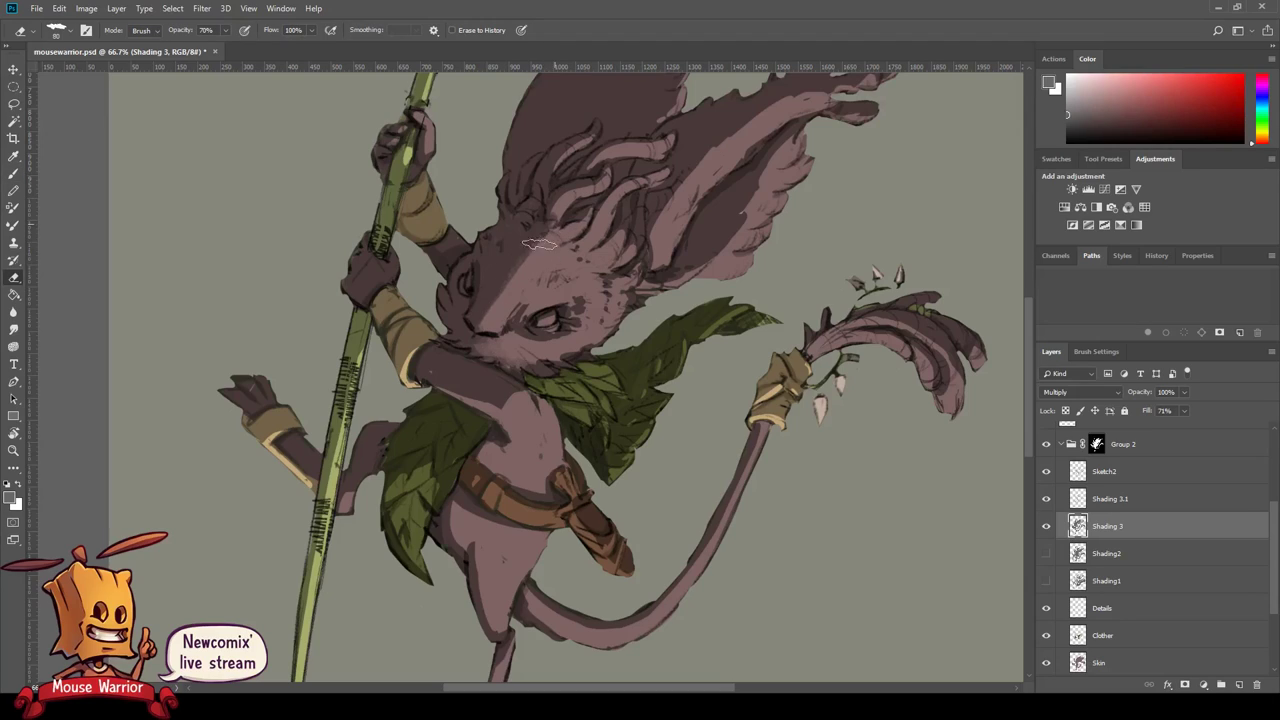
left_click_drag(551, 244, 470, 330)
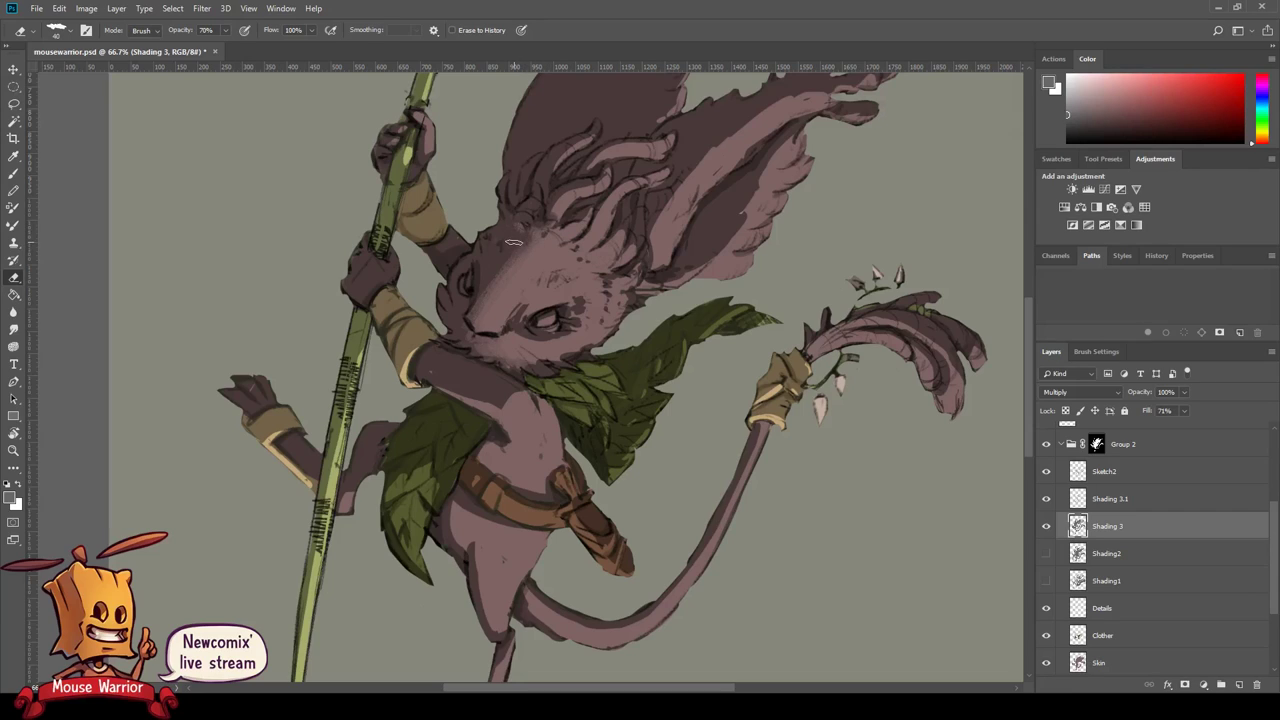
left_click_drag(517, 342, 457, 407)
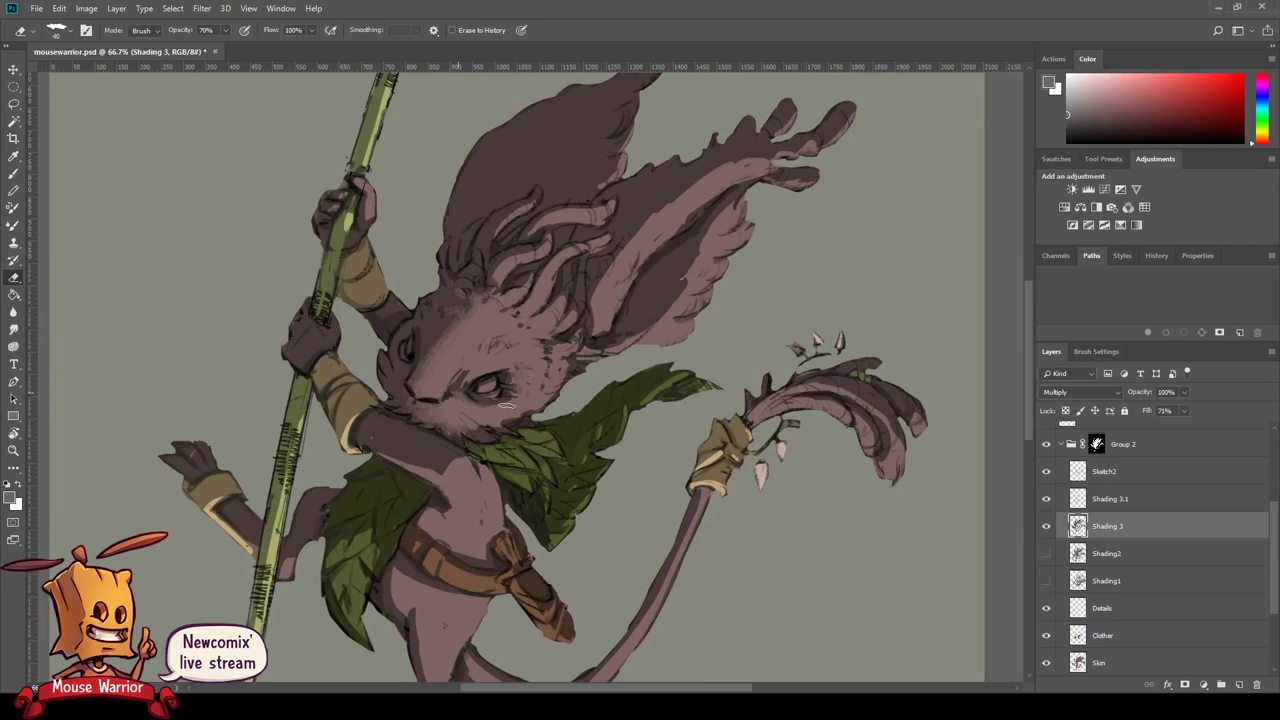
key("b")
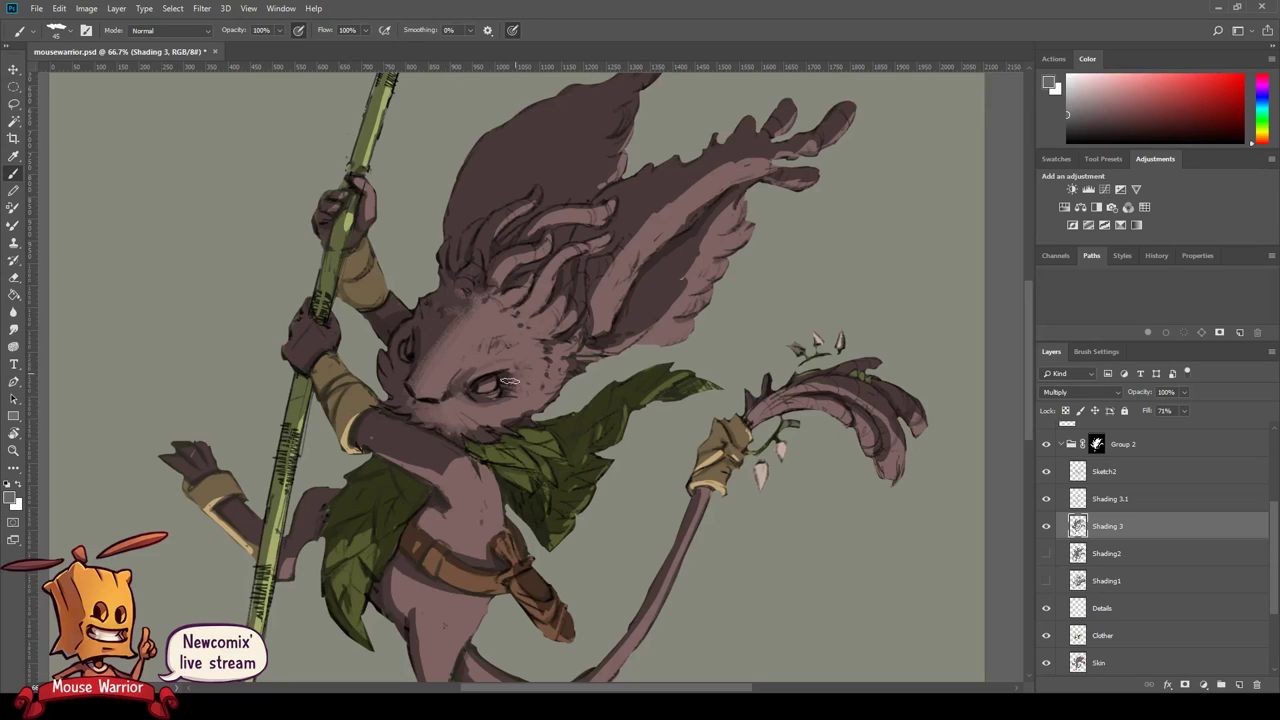
key("e")
key("b")
key("e")
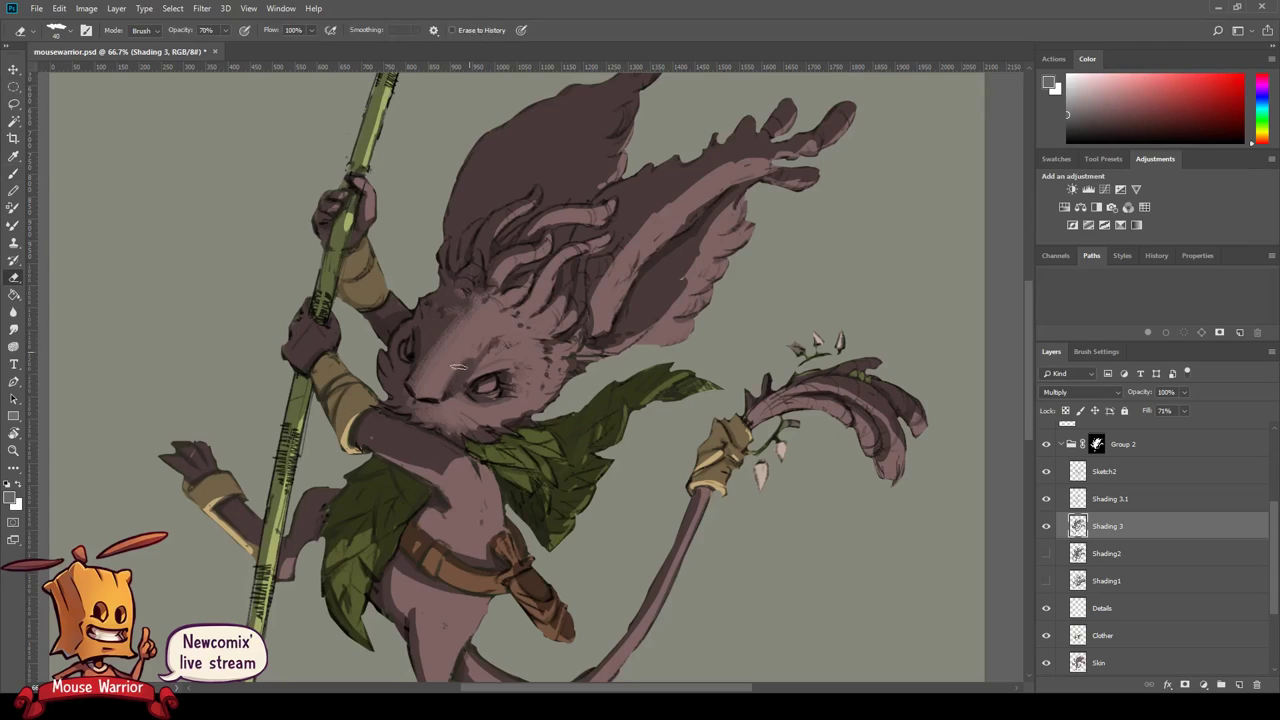
key("b")
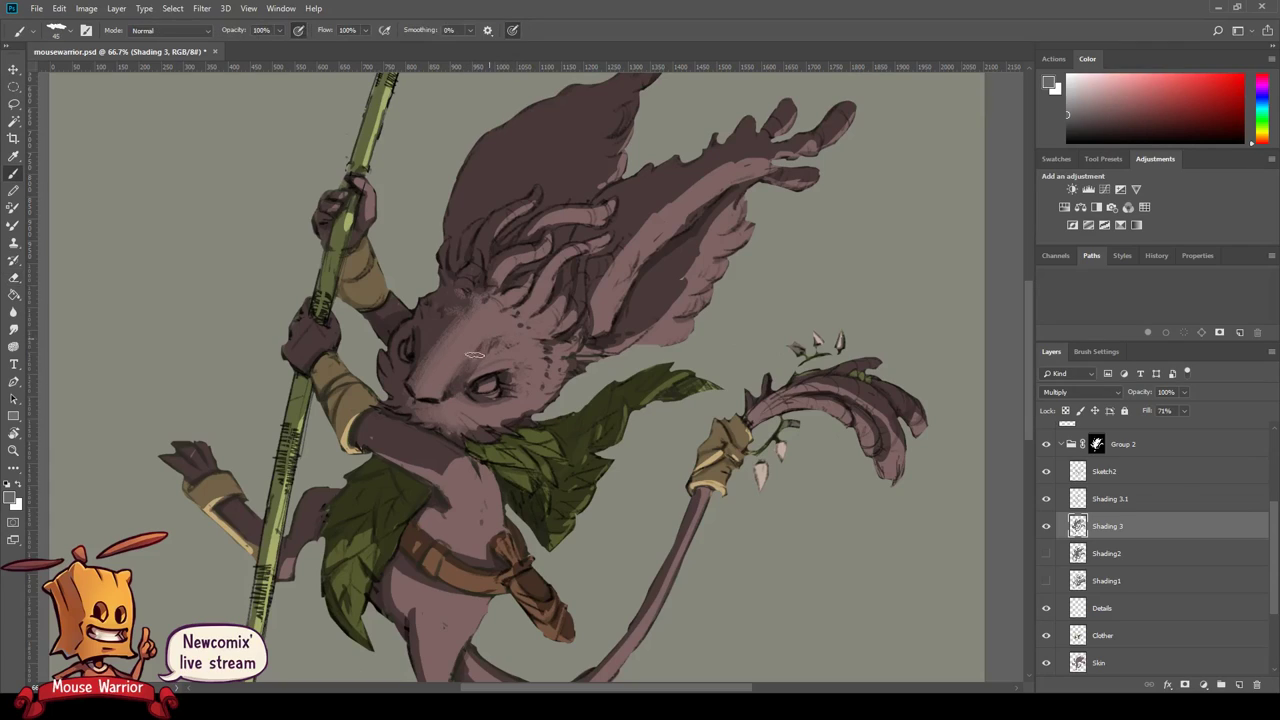
key("z")
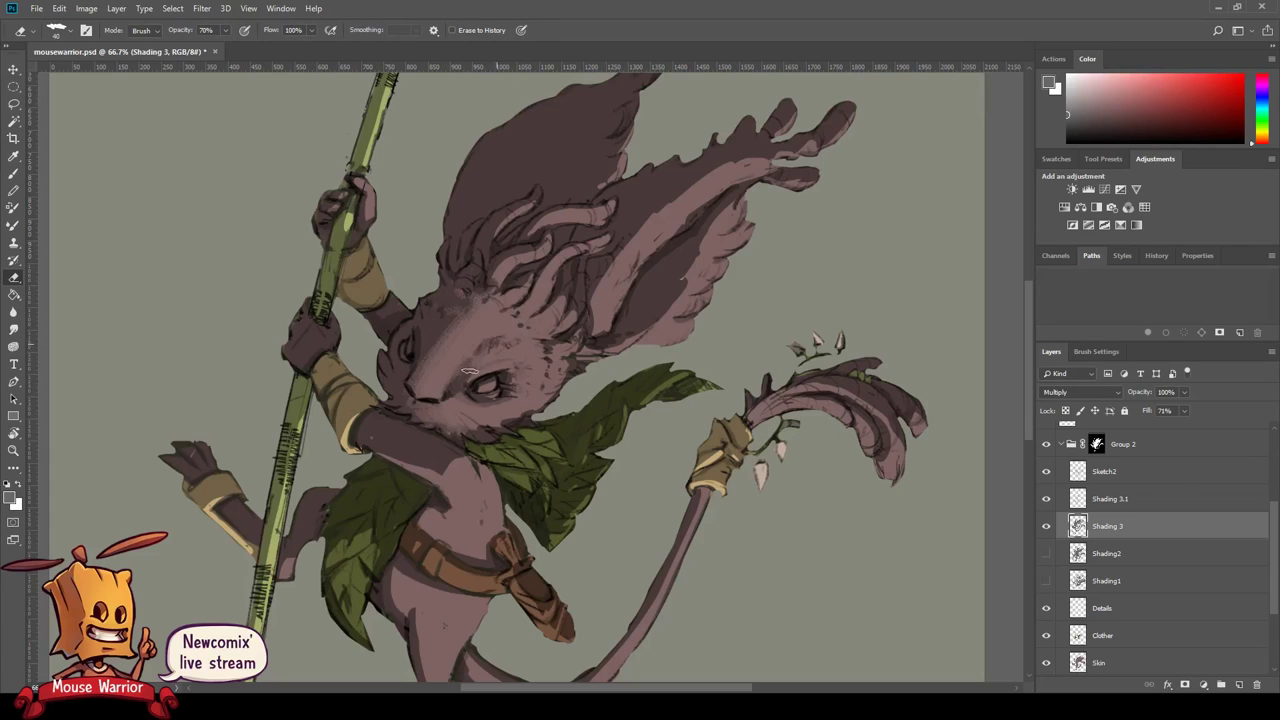
left_click_drag(520, 432, 493, 430)
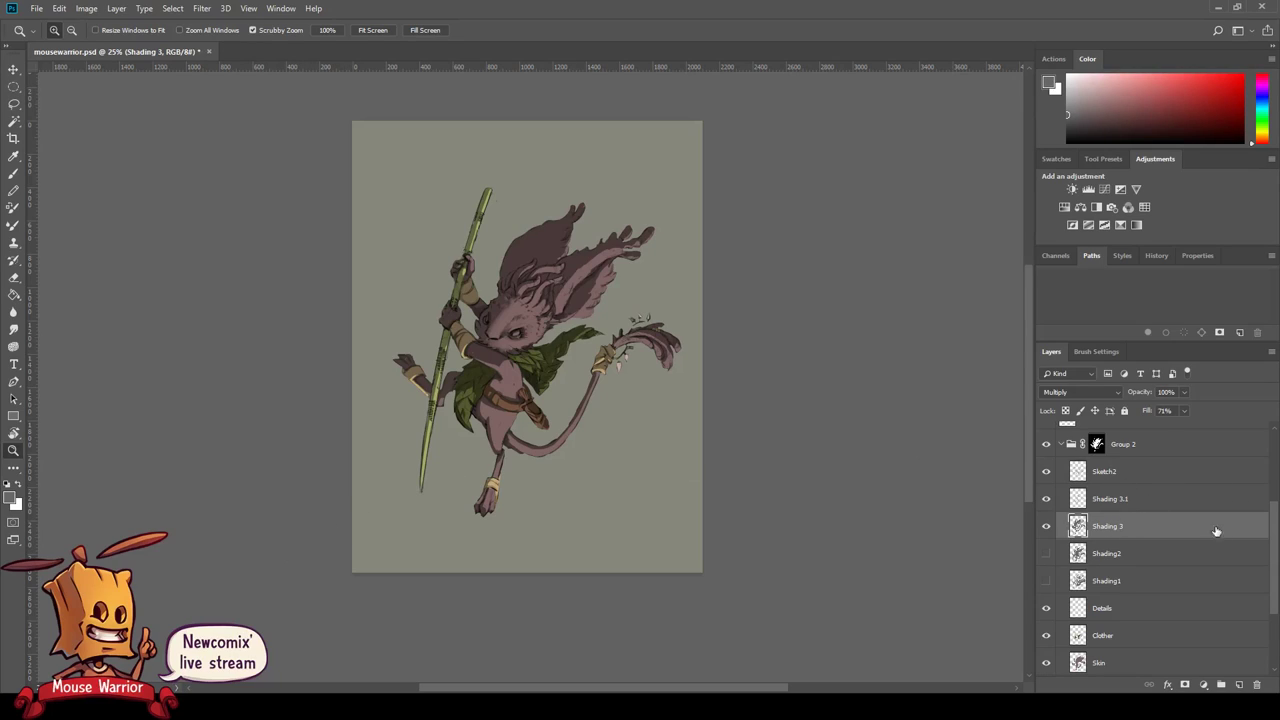
- Select the Details layer, pick a pale yellow paint colour and zoom in on the staff
scroll(1274, 540, "down", 3)
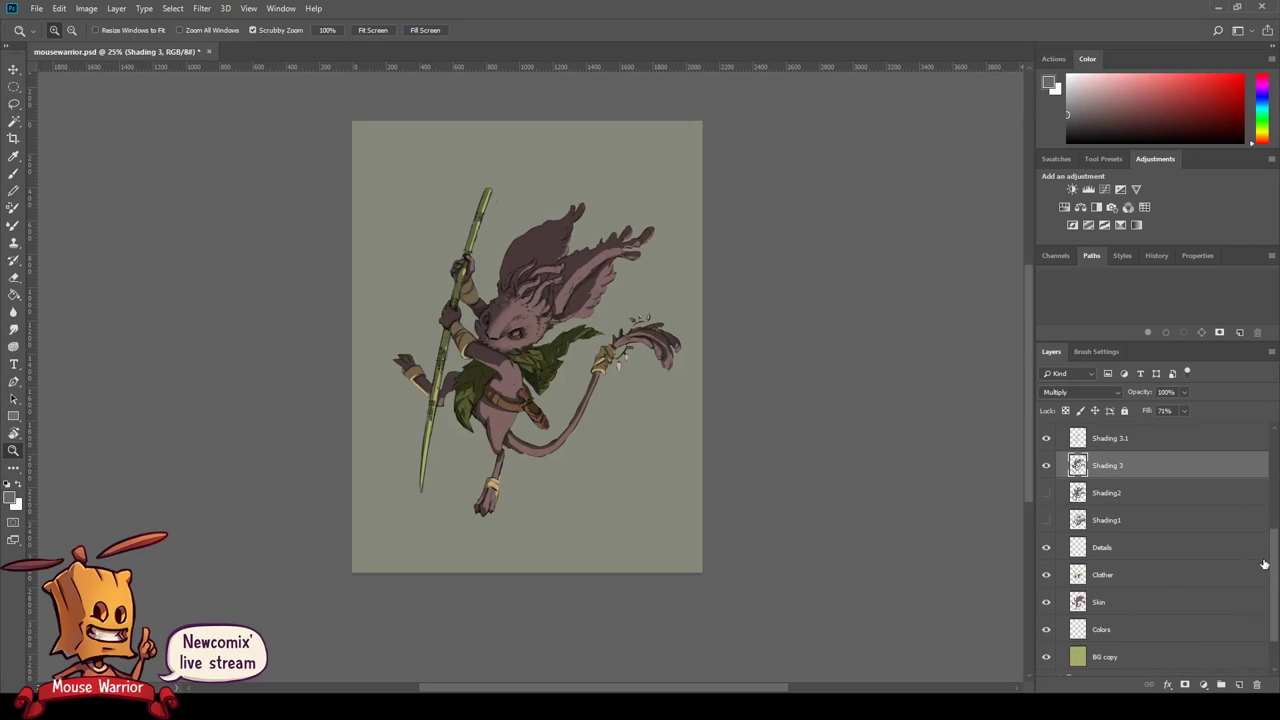
left_click(1117, 566)
left_click(1105, 544)
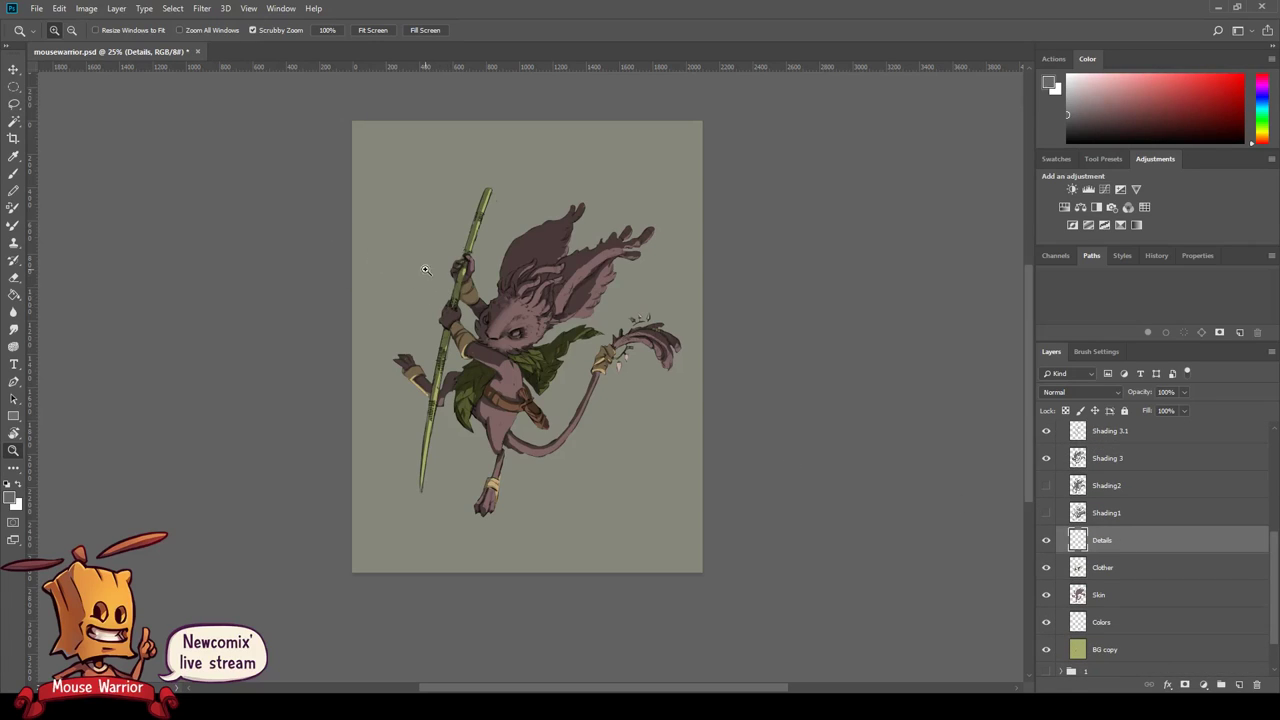
left_click(516, 255)
key("b")
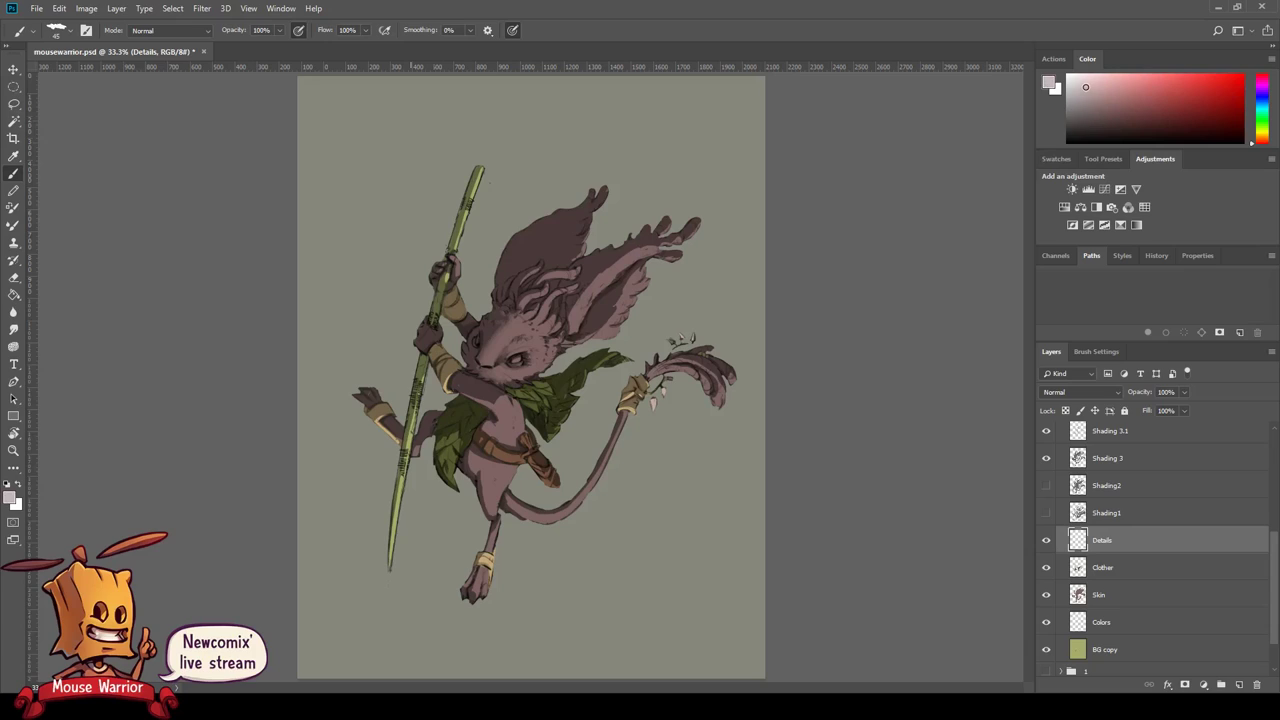
left_click_drag(1266, 133, 1264, 138)
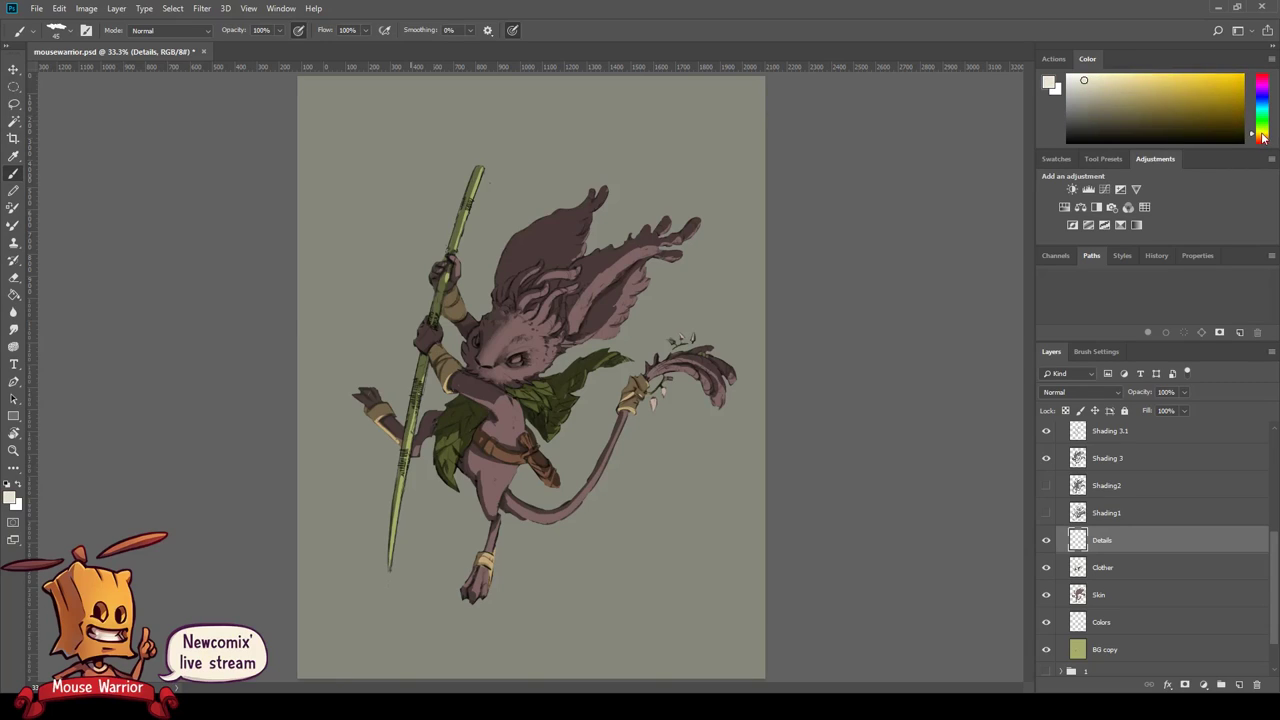
left_click(1088, 86)
key("z")
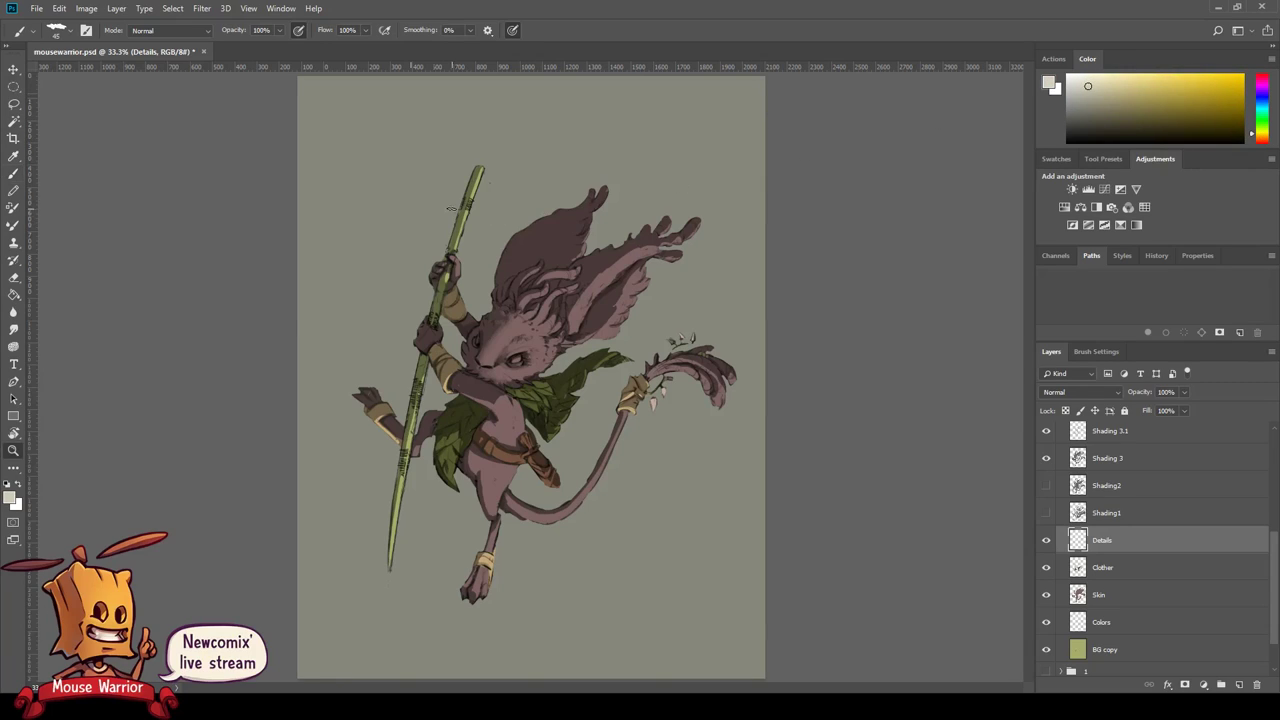
left_click(473, 214)
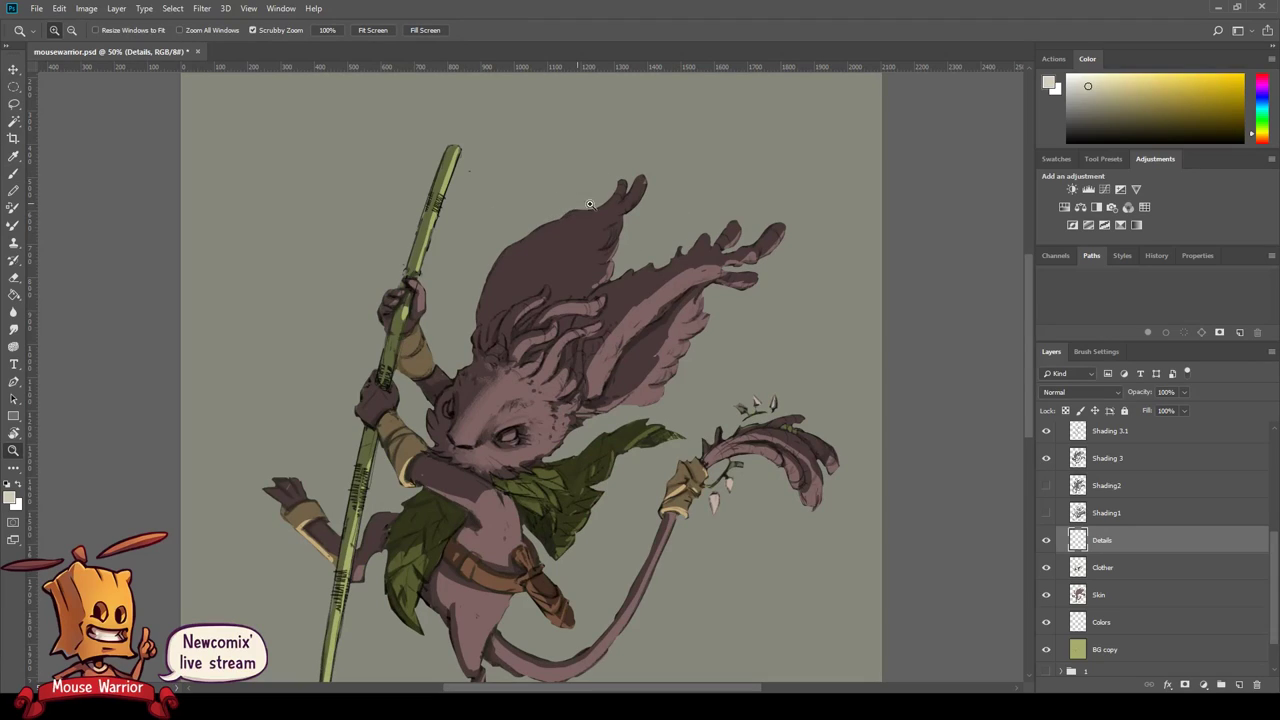
- Paint pale yellow highlights down the upper and lower staff
key("b")
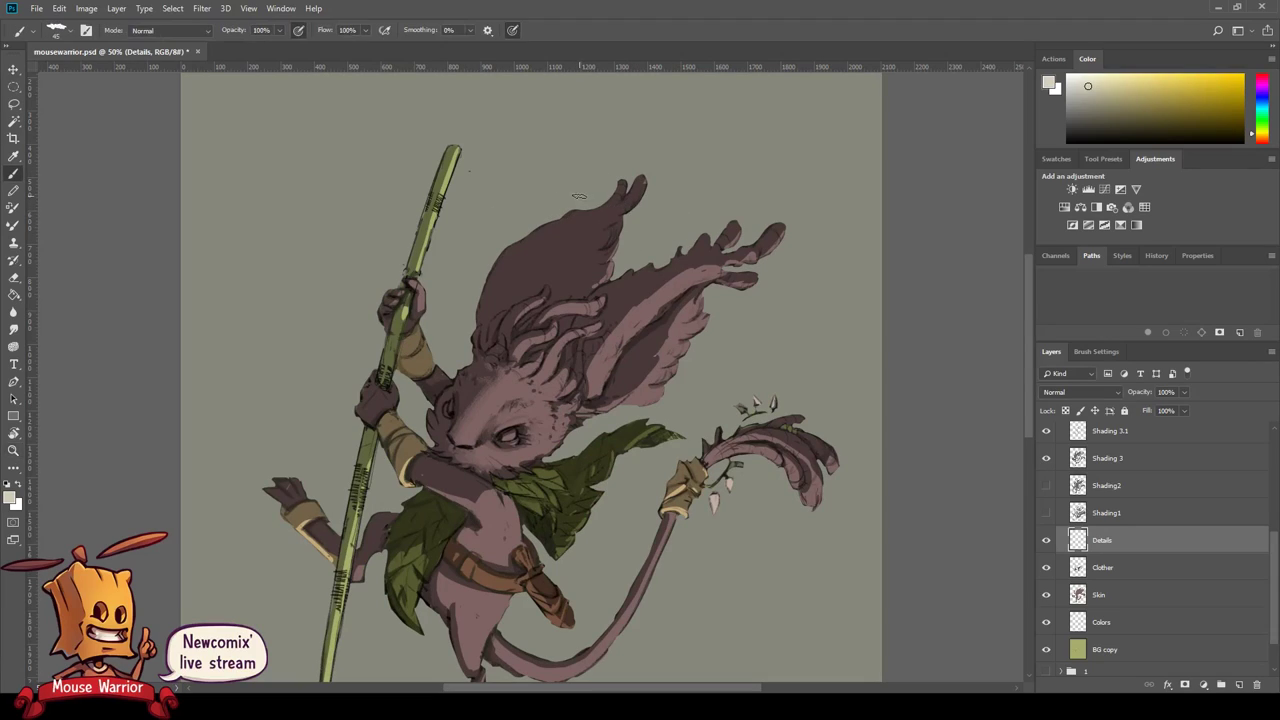
left_click_drag(455, 150, 412, 262)
left_click_drag(433, 187, 410, 268)
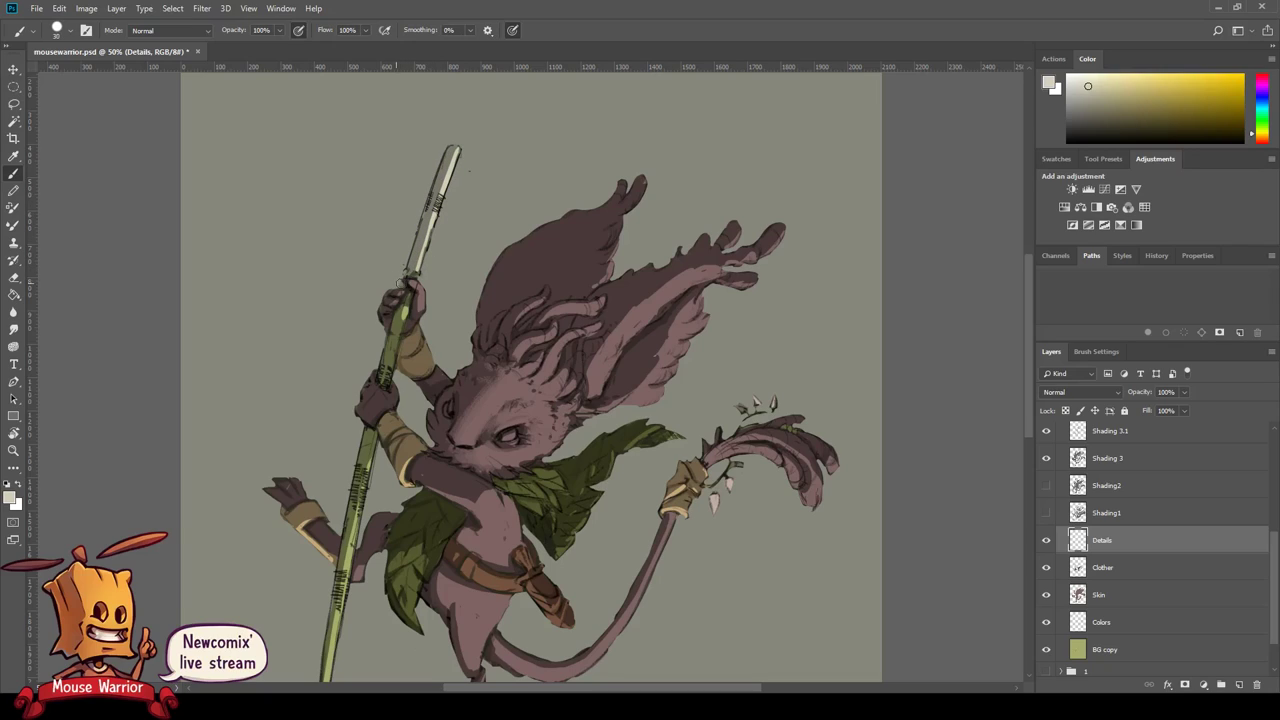
left_click_drag(388, 353, 410, 268)
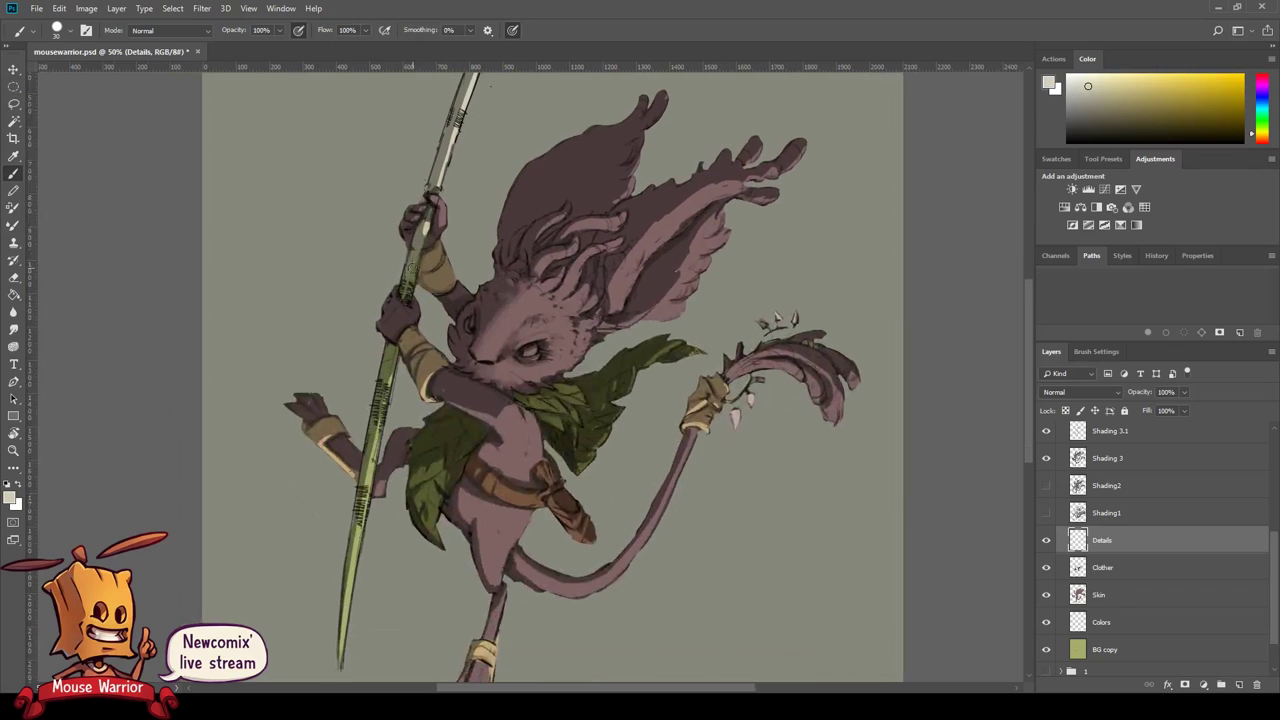
mouse_move(425, 213)
left_mouse_down()
mouse_move(408, 285)
mouse_move(438, 202)
left_mouse_up()
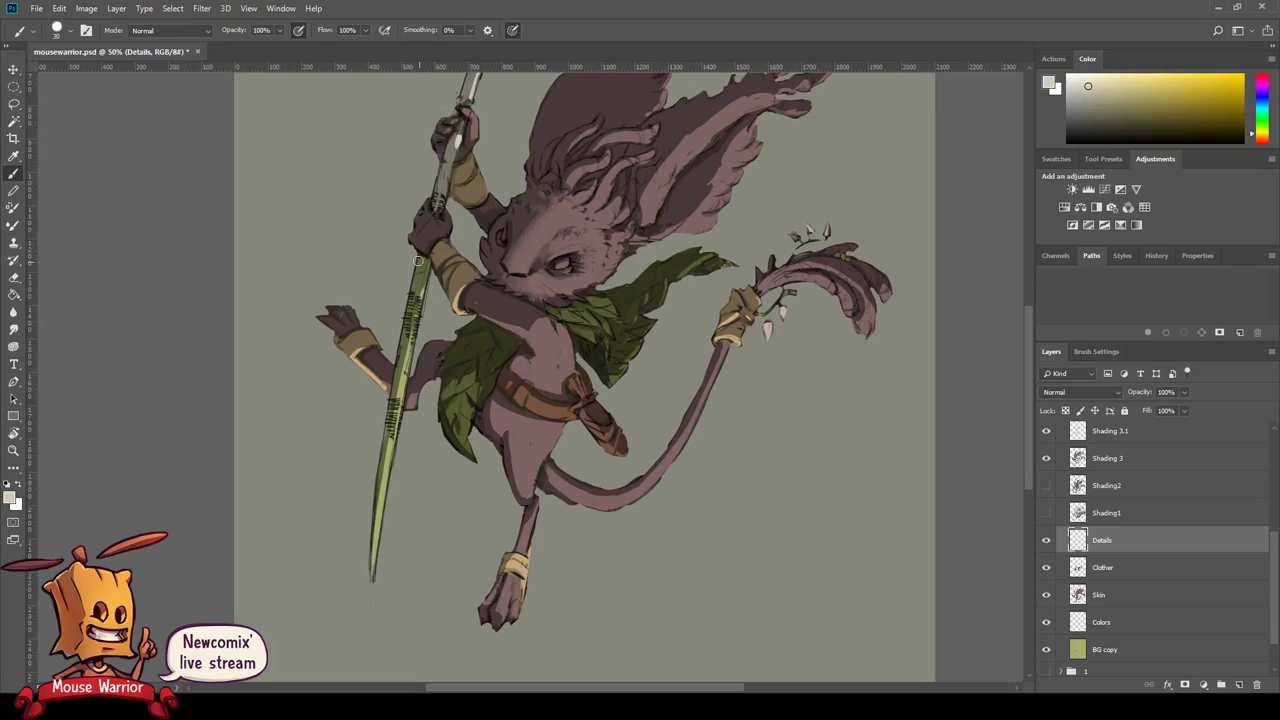
left_click_drag(410, 310, 372, 549)
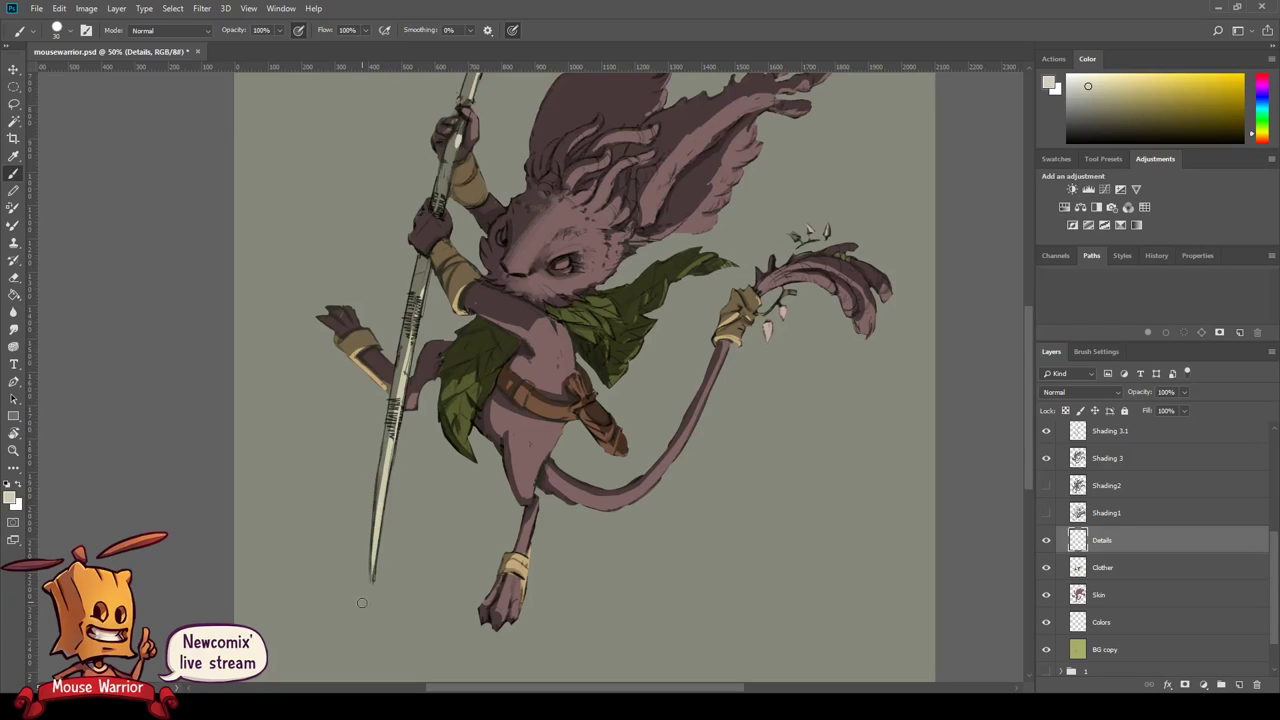
scroll(678, 420, "up", 2)
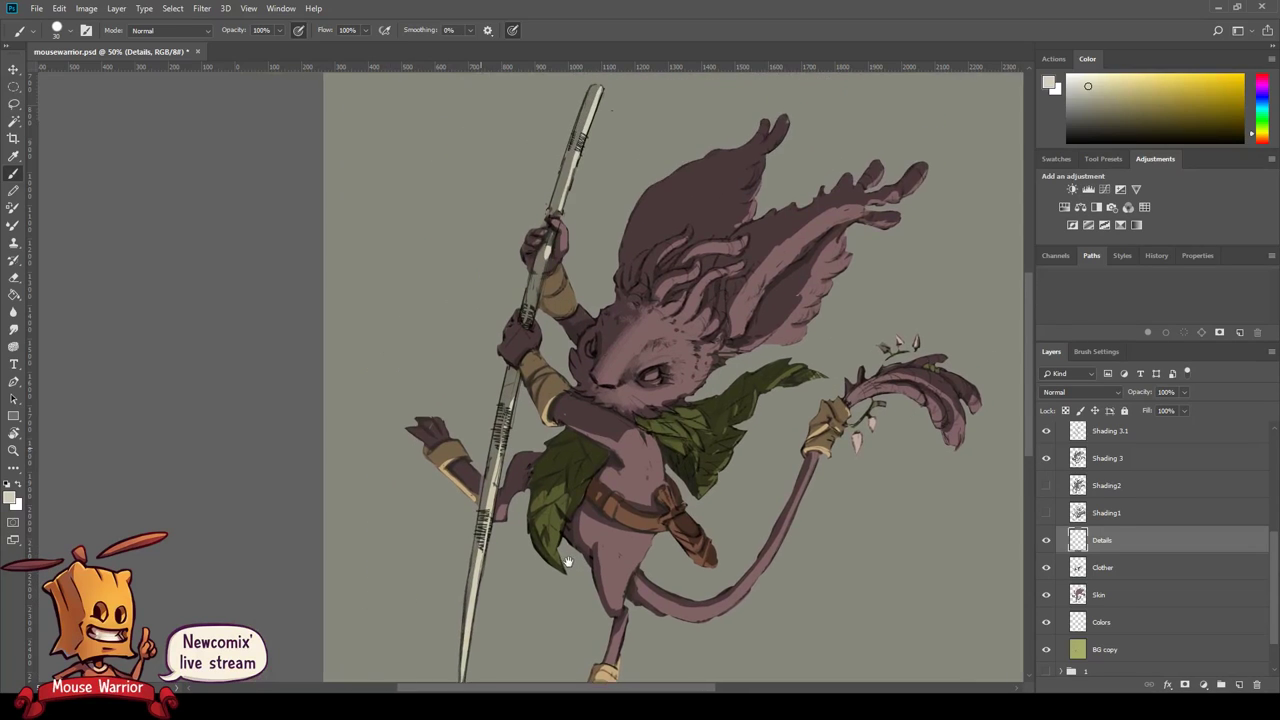
- Pick a dark colour, add hatch marks along the staff, then zoom out to 33.3%
left_click_drag(1109, 120, 1097, 123)
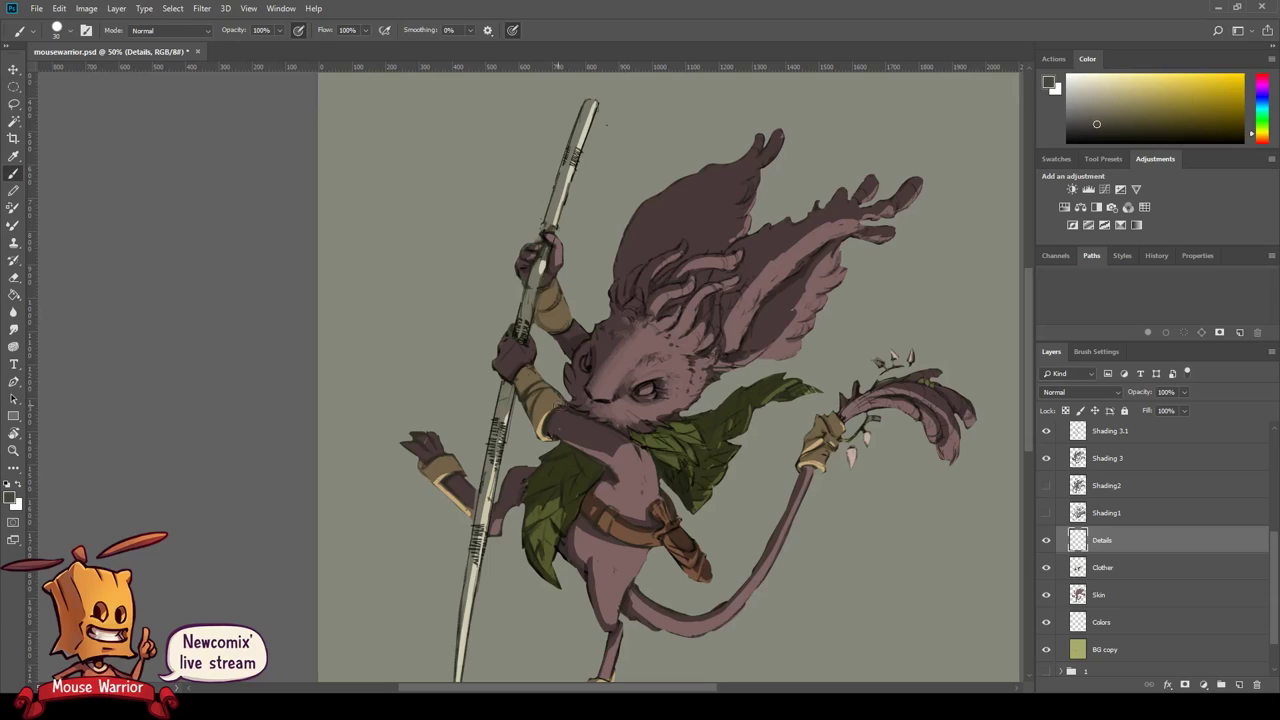
left_click_drag(492, 426, 500, 455)
left_click_drag(1261, 140, 1262, 146)
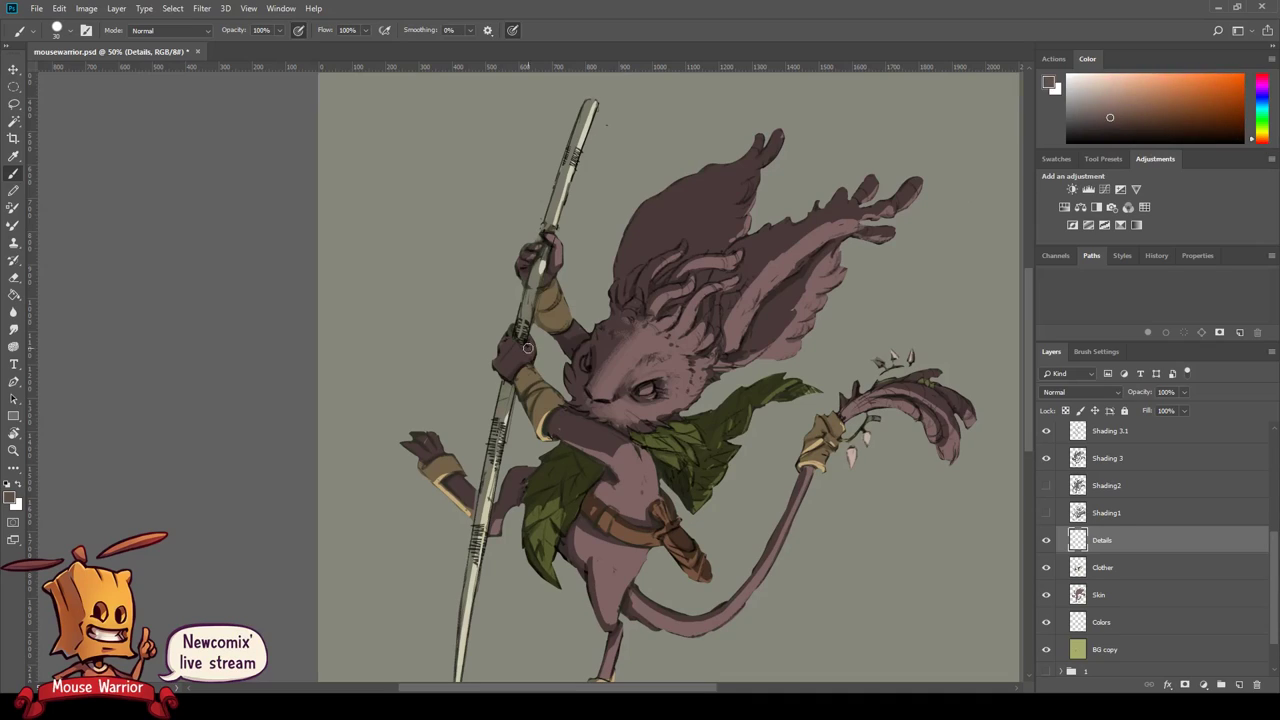
left_click_drag(497, 430, 500, 454)
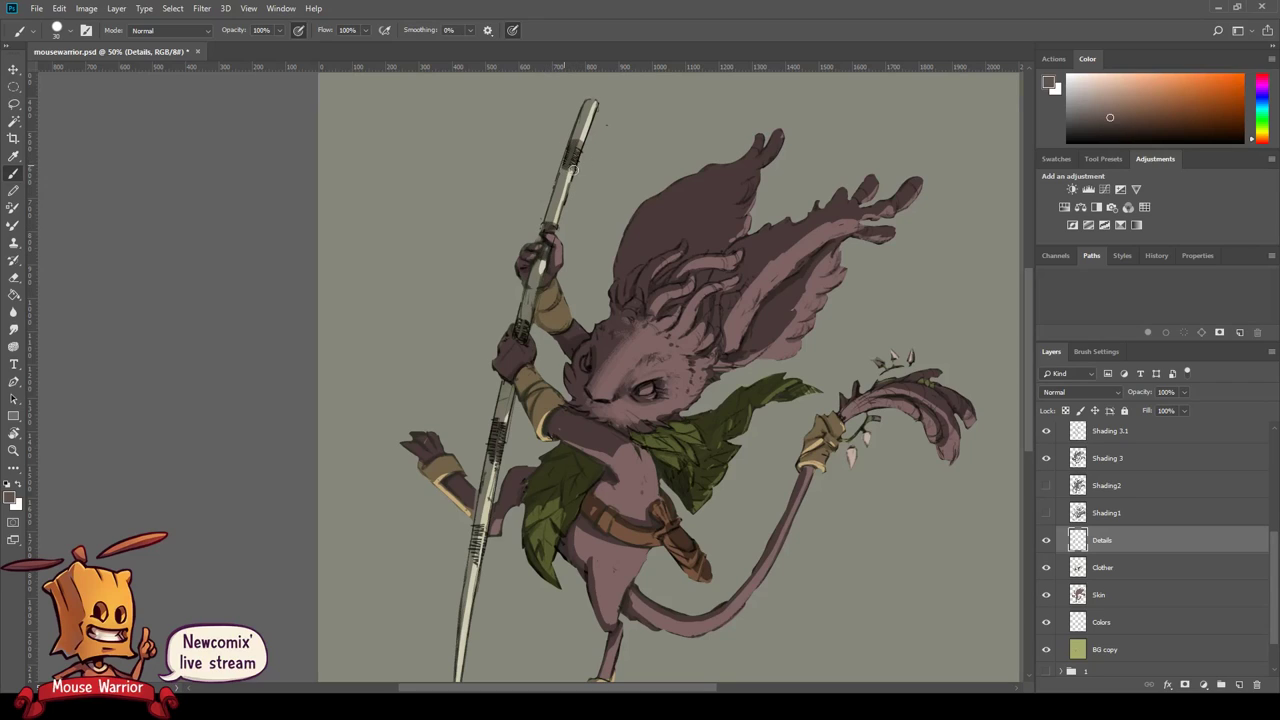
scroll(560, 220, "down", 1)
scroll(455, 375, "down", 2)
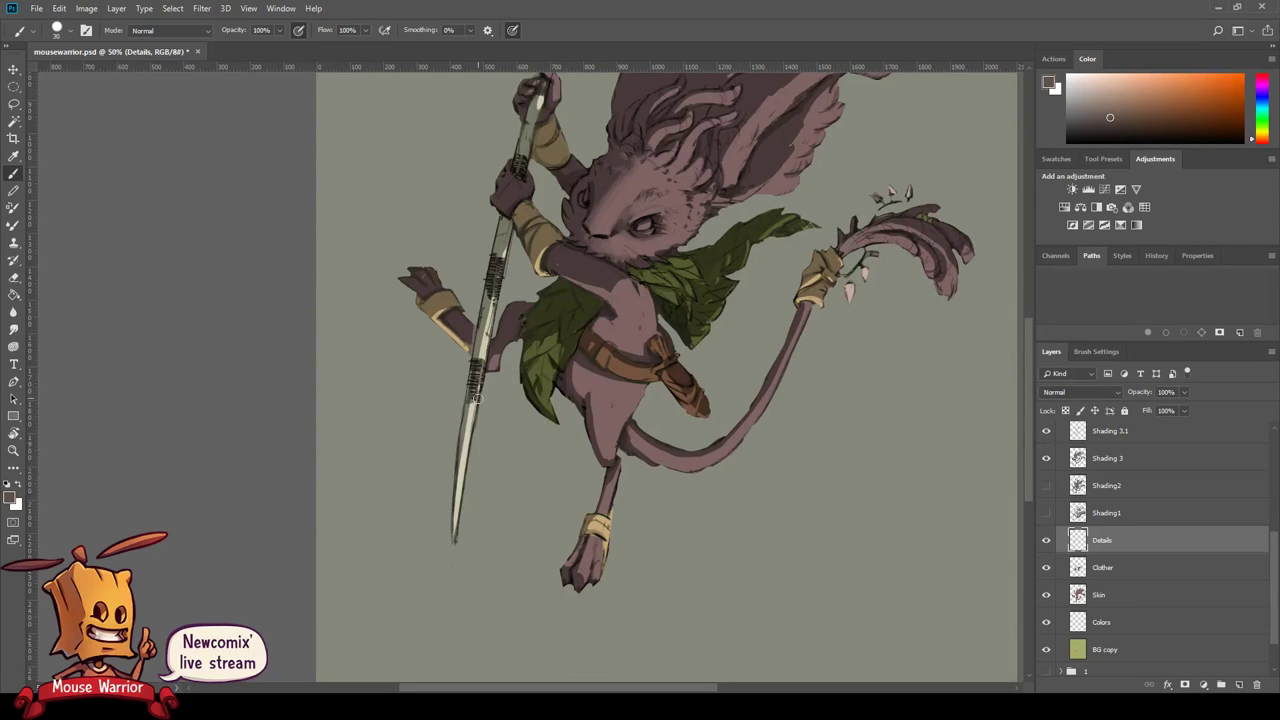
scroll(477, 398, "up", 1)
key("z")
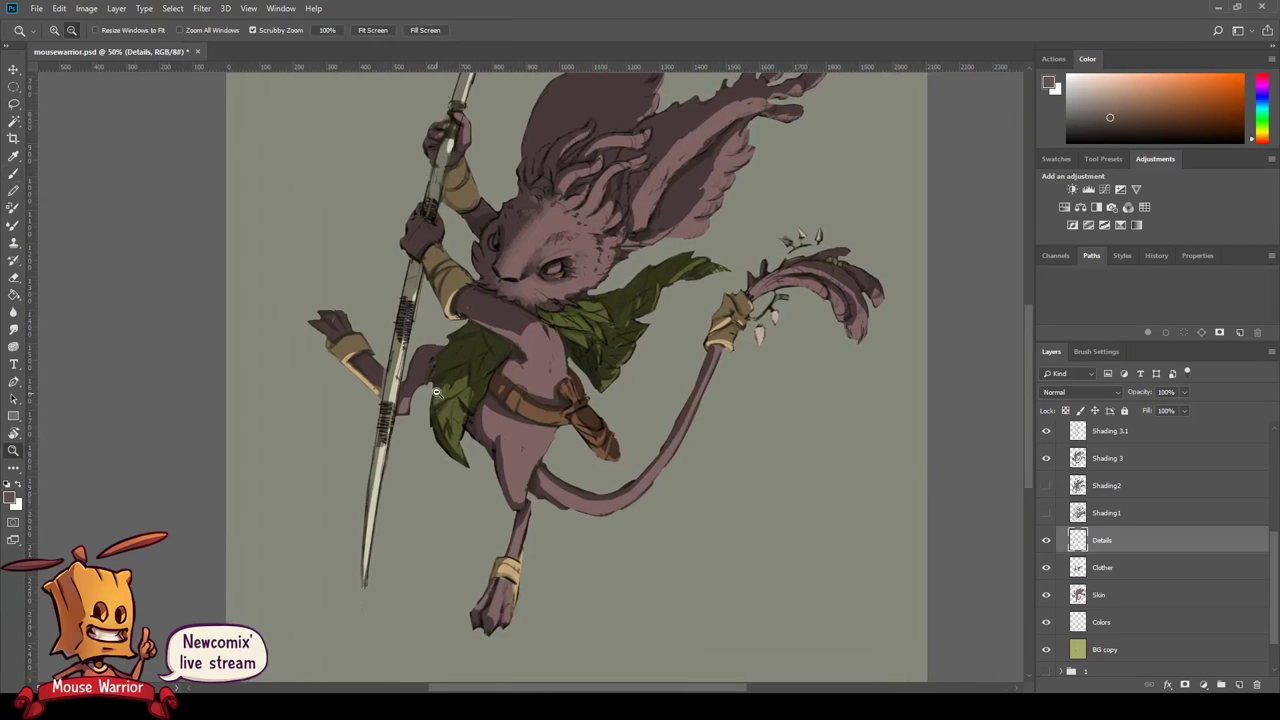
scroll(436, 392, "down", 1)
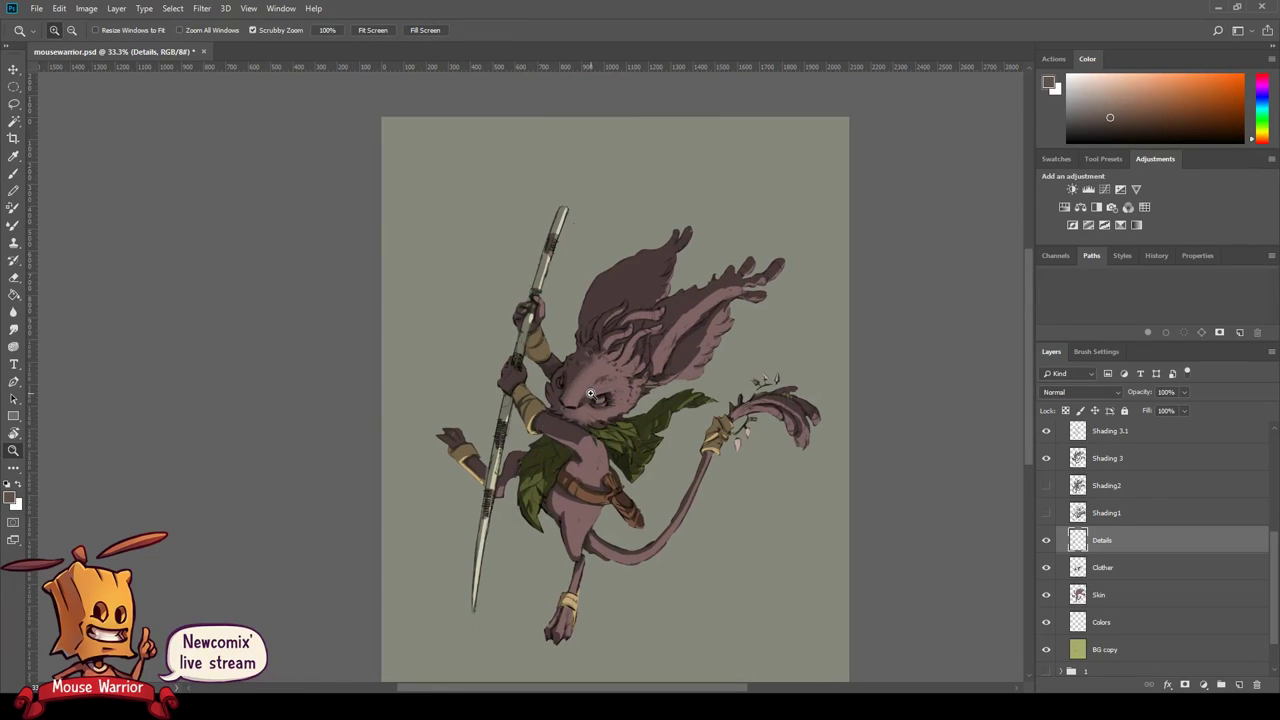
- Add a clipped layer named Colos above Skin, then reselect Skin for recolouring to grey-brown
left_click(1112, 577)
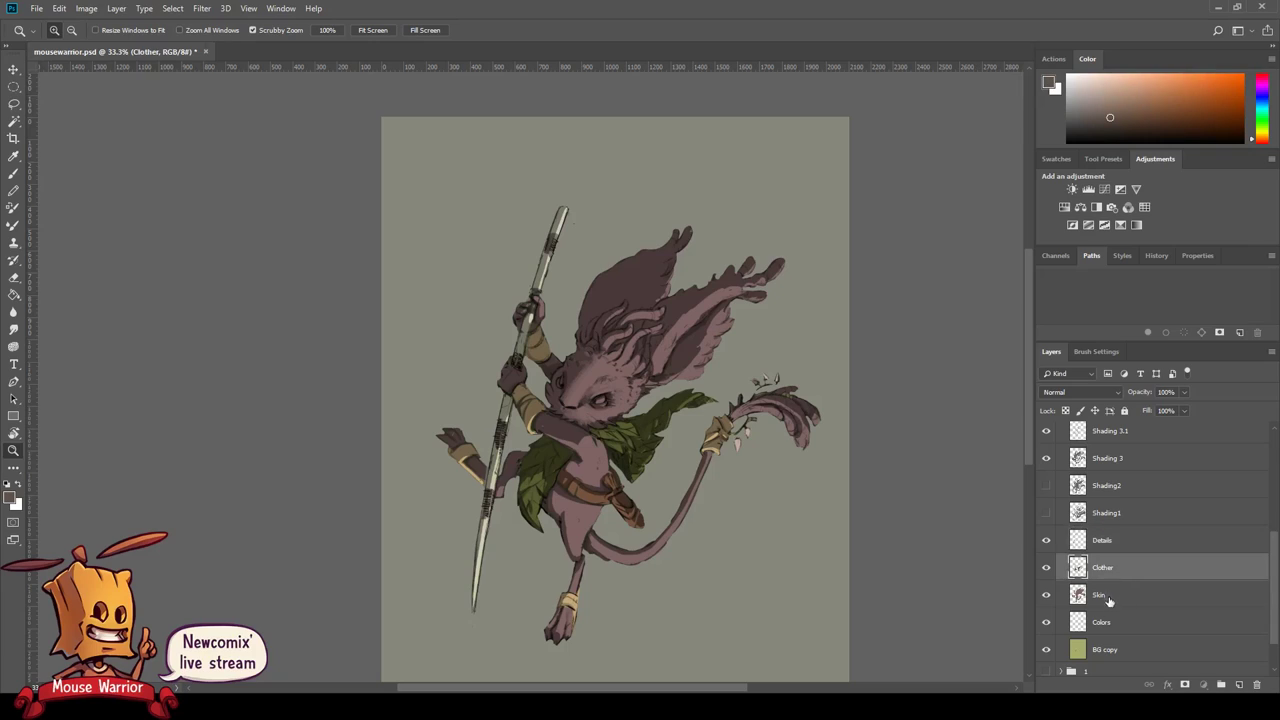
left_click(1104, 596)
scroll(640, 400, "up", 1)
type("Colo")
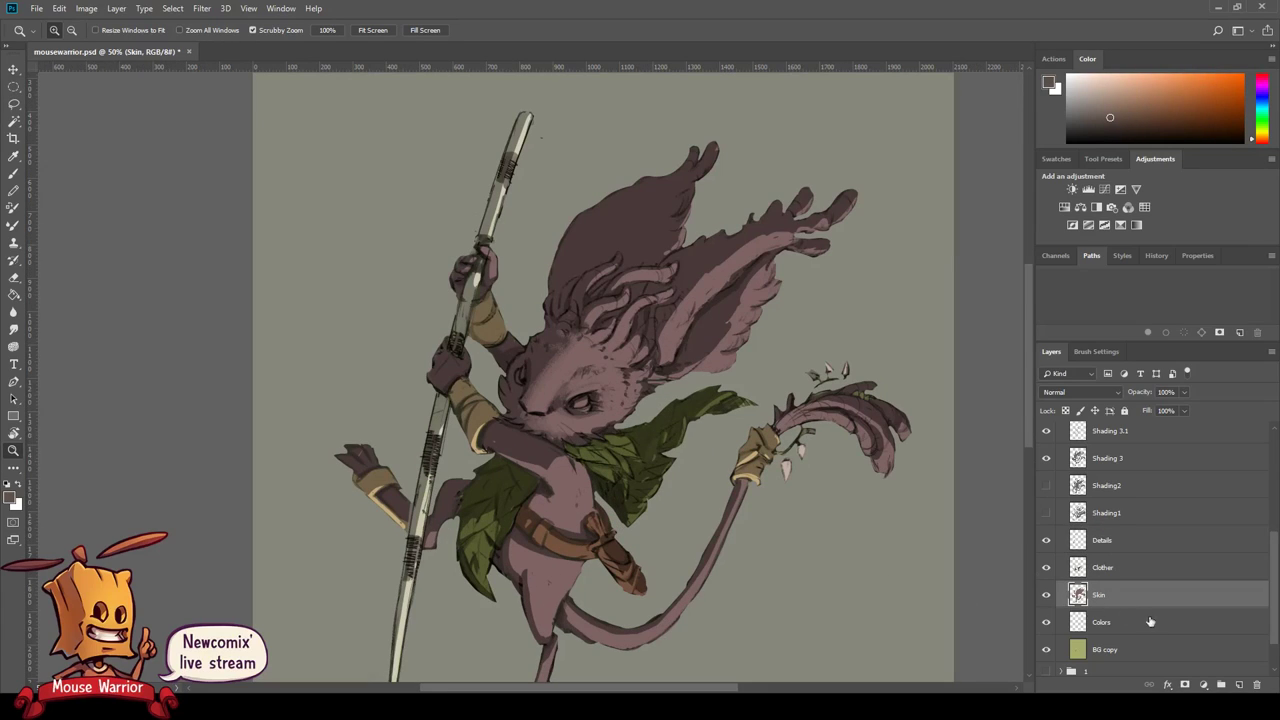
type("s")
key("Return")
left_click(1072, 568, "alt")
key("b")
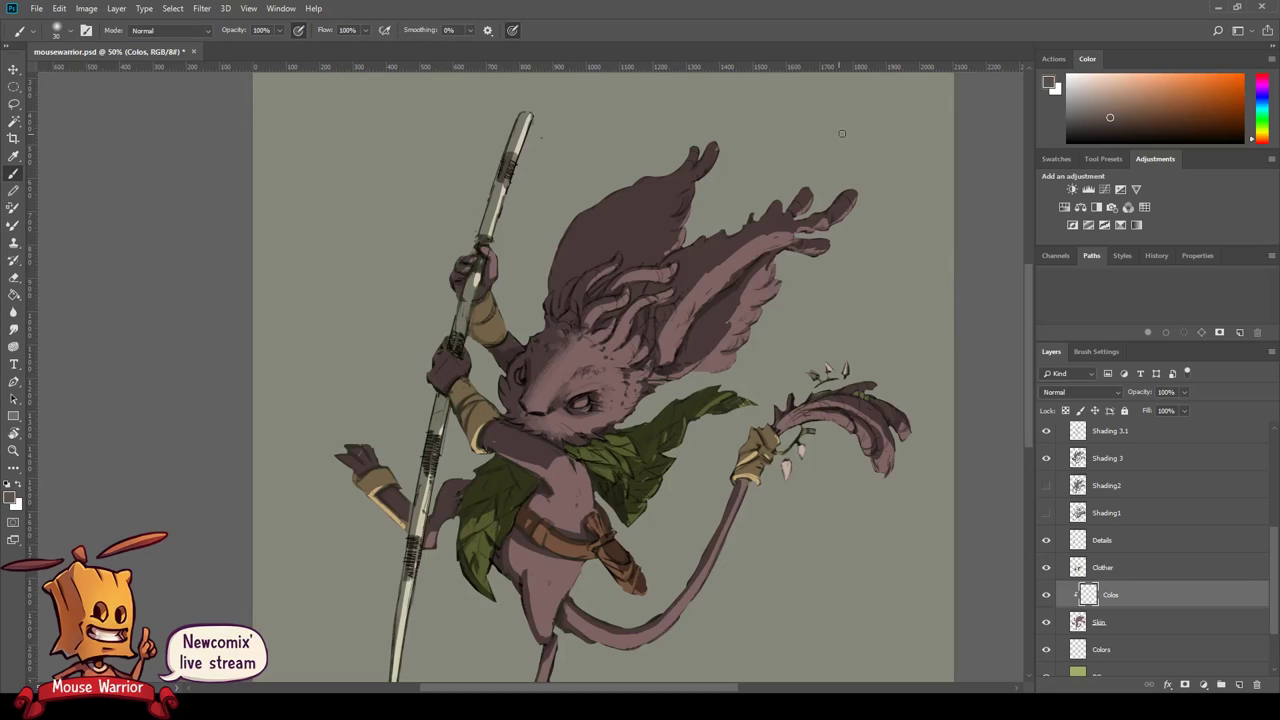
left_click(1106, 624)
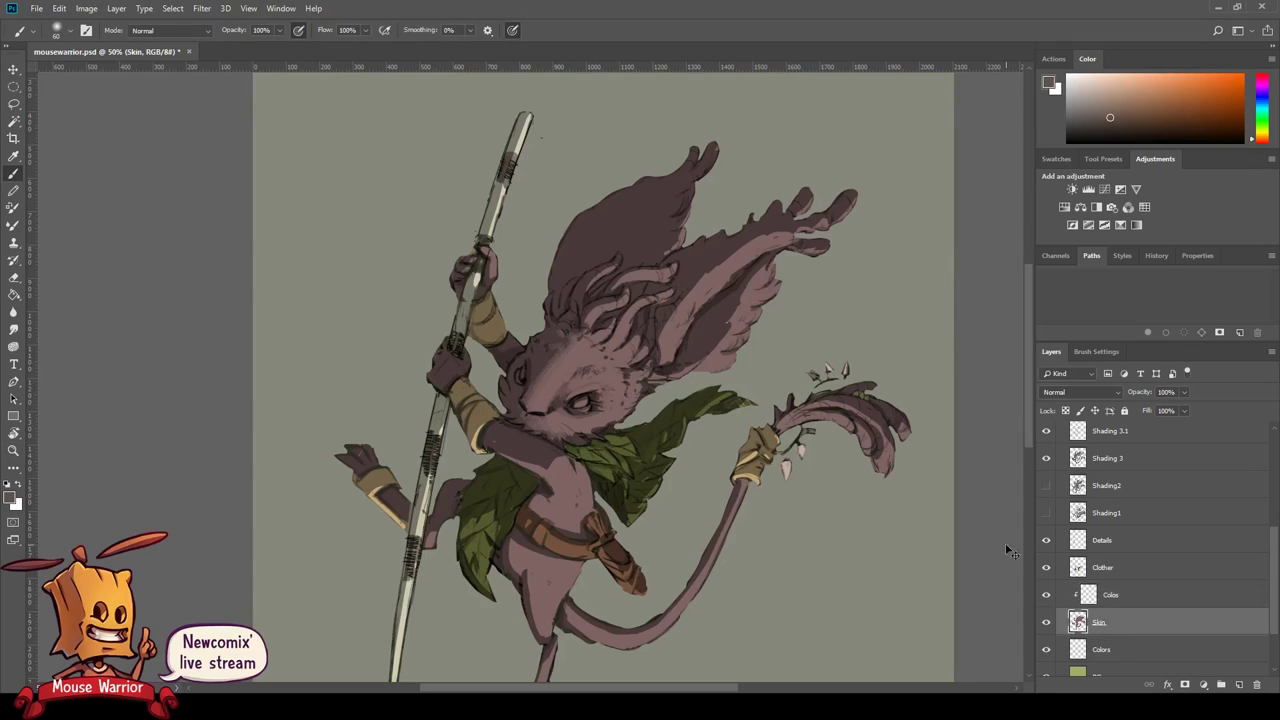
key("i")
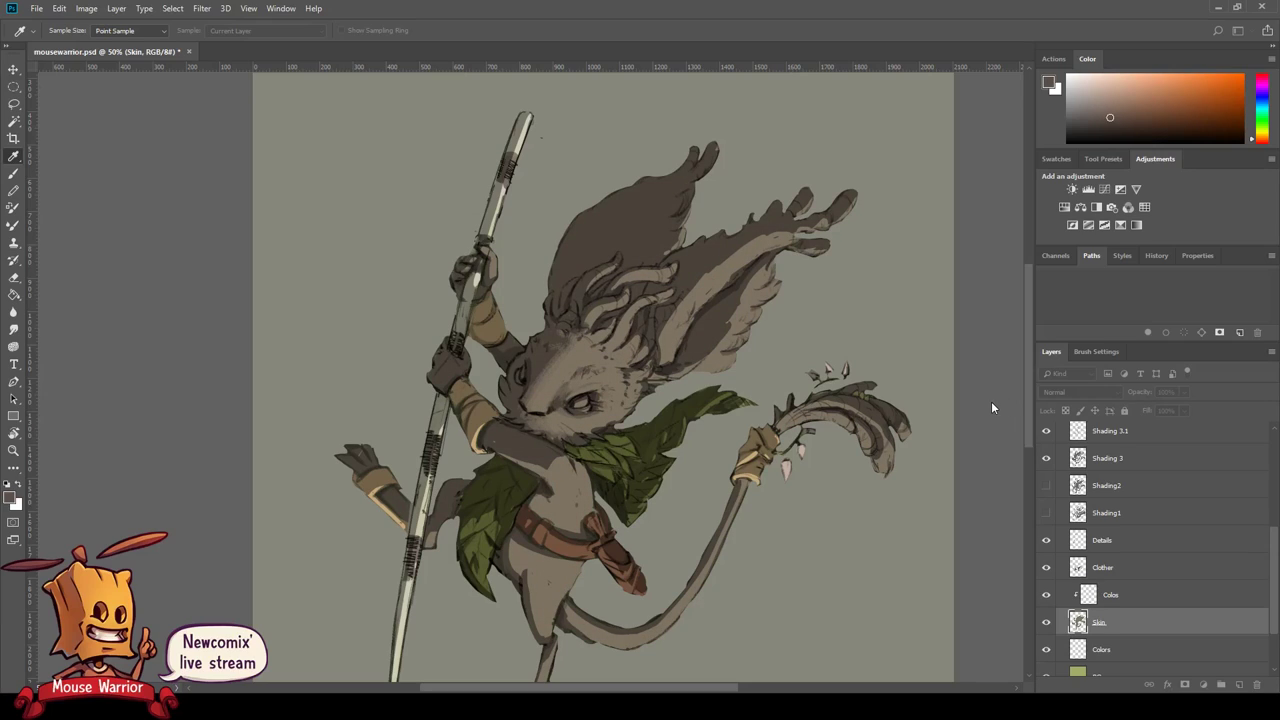
- On Colos, glaze the head hair and upper ear dark brown with a large soft brush
key("b")
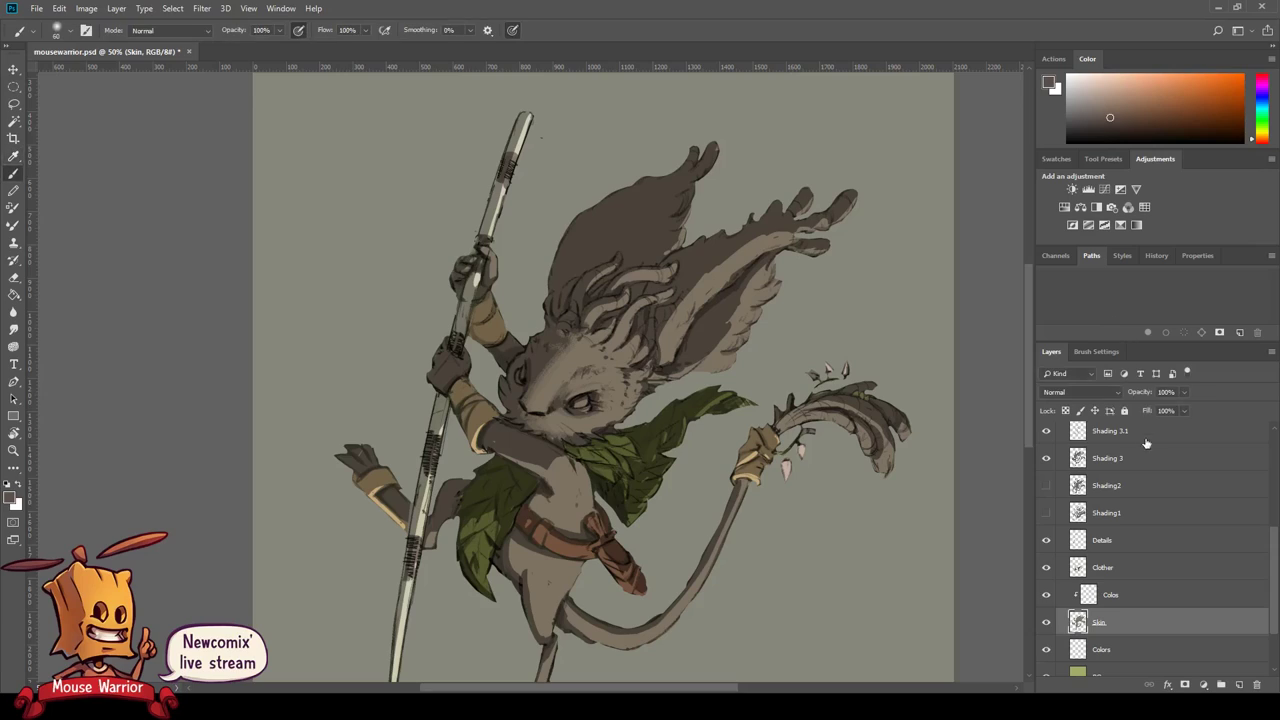
left_click(1097, 596)
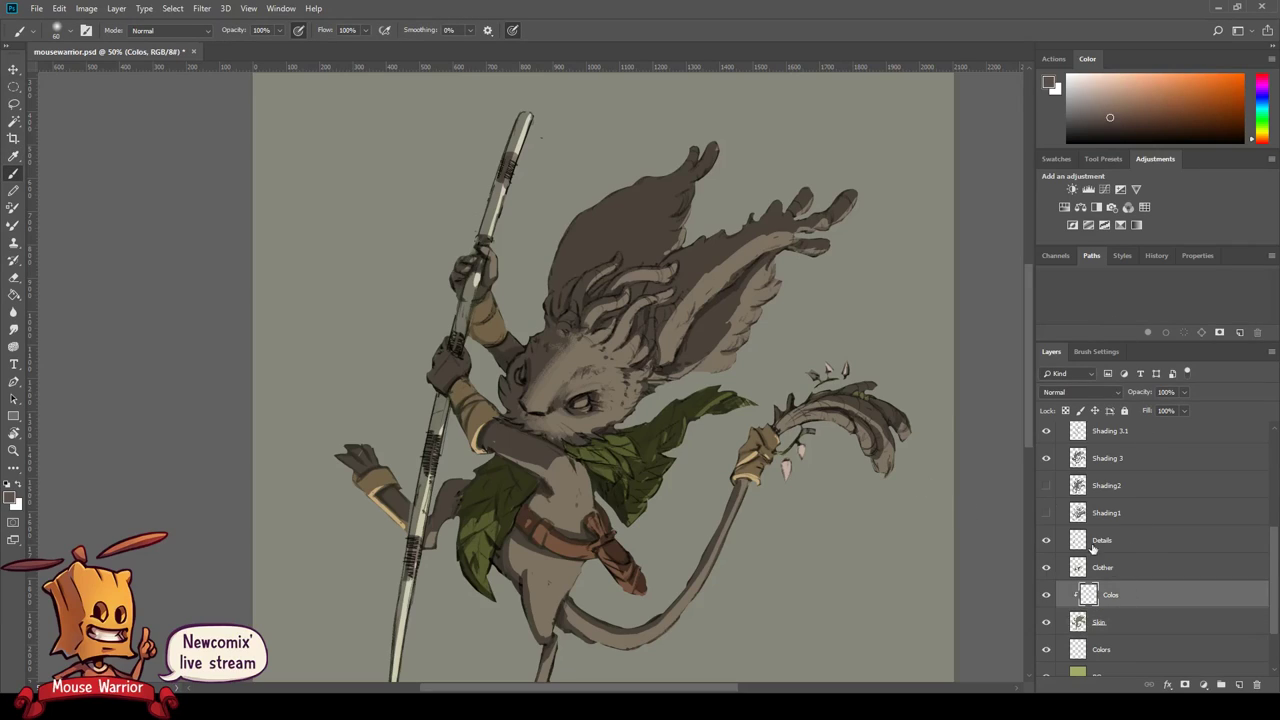
left_click(1133, 119)
left_click_drag(756, 273, 770, 240)
key("bracketright")
key("bracketright")
key("bracketright")
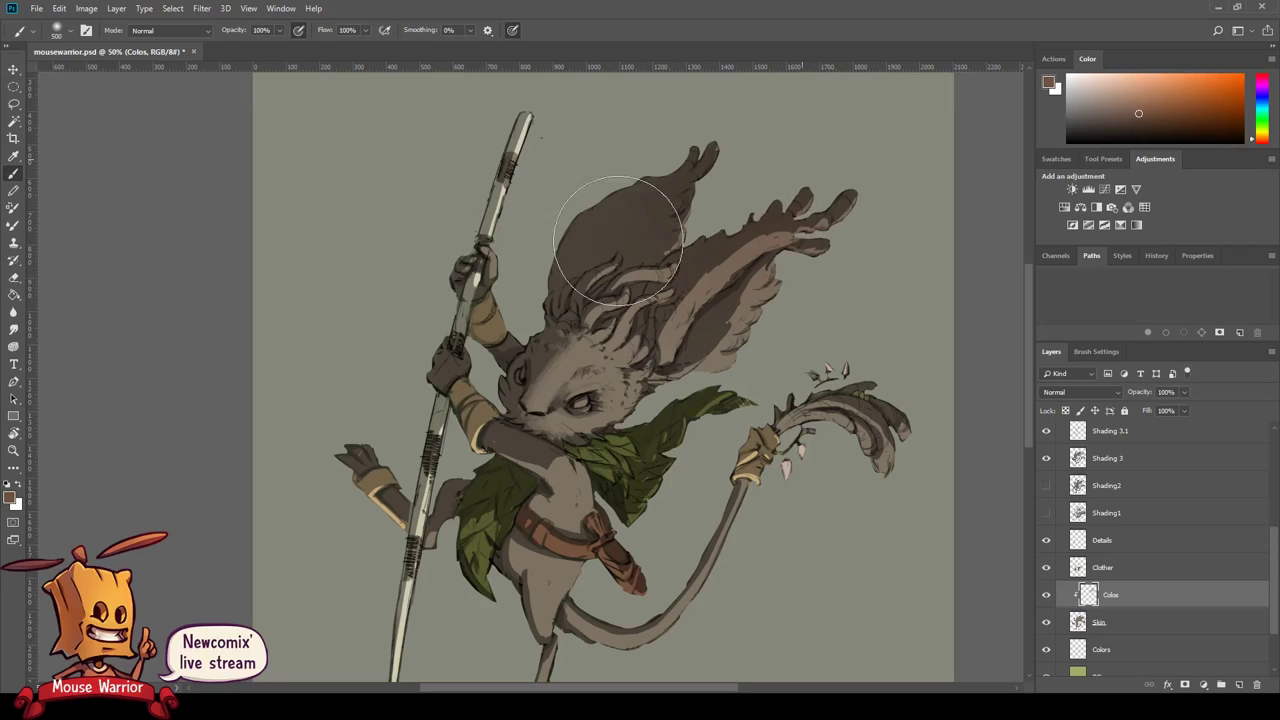
left_click_drag(619, 240, 790, 230)
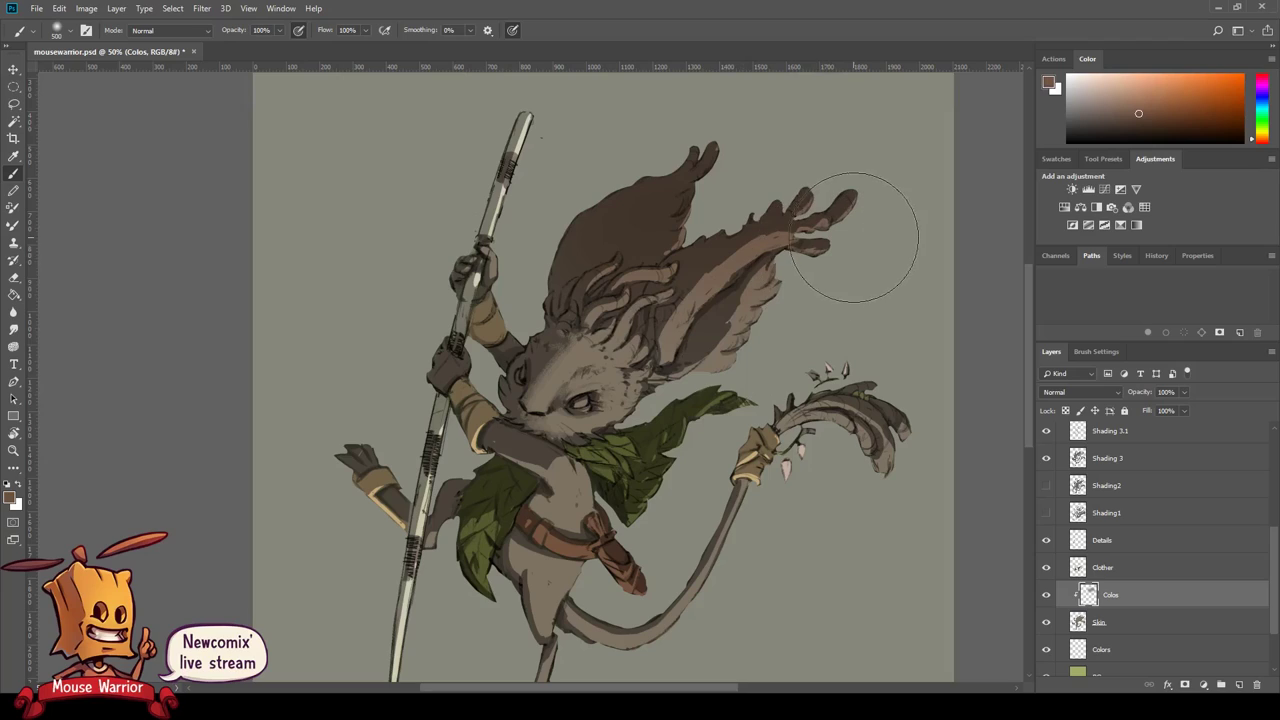
key("e")
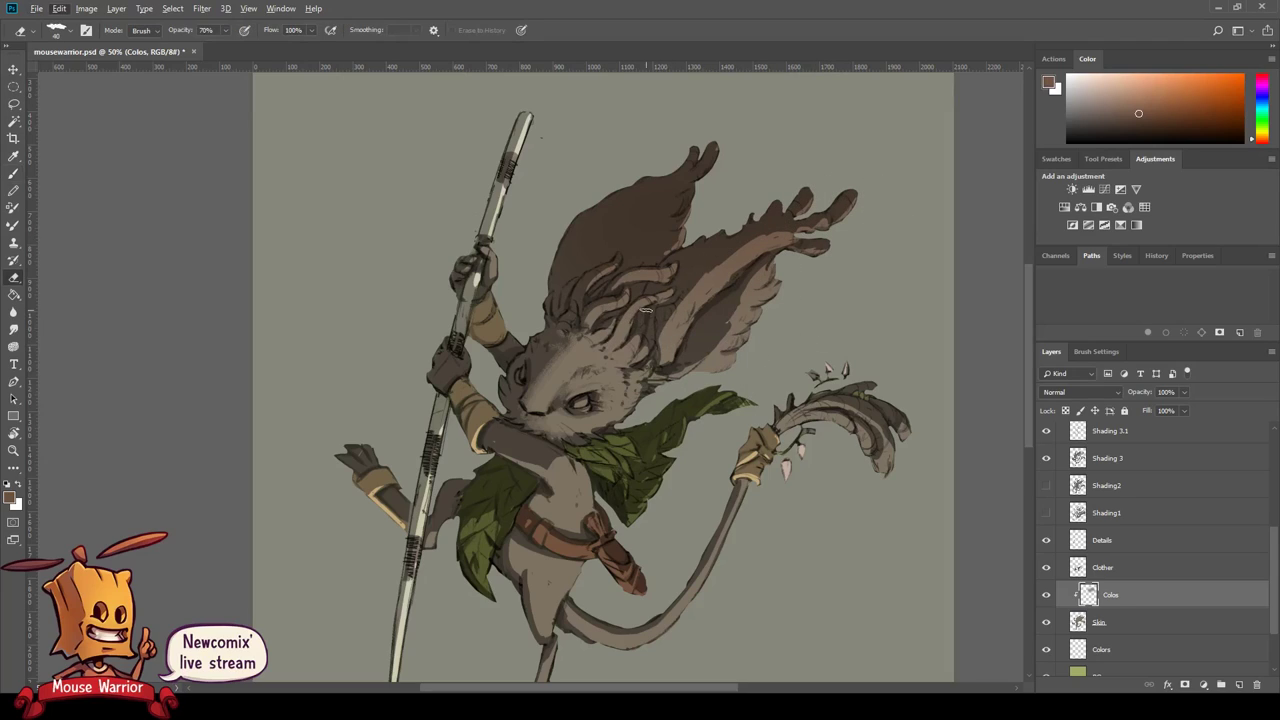
key("b")
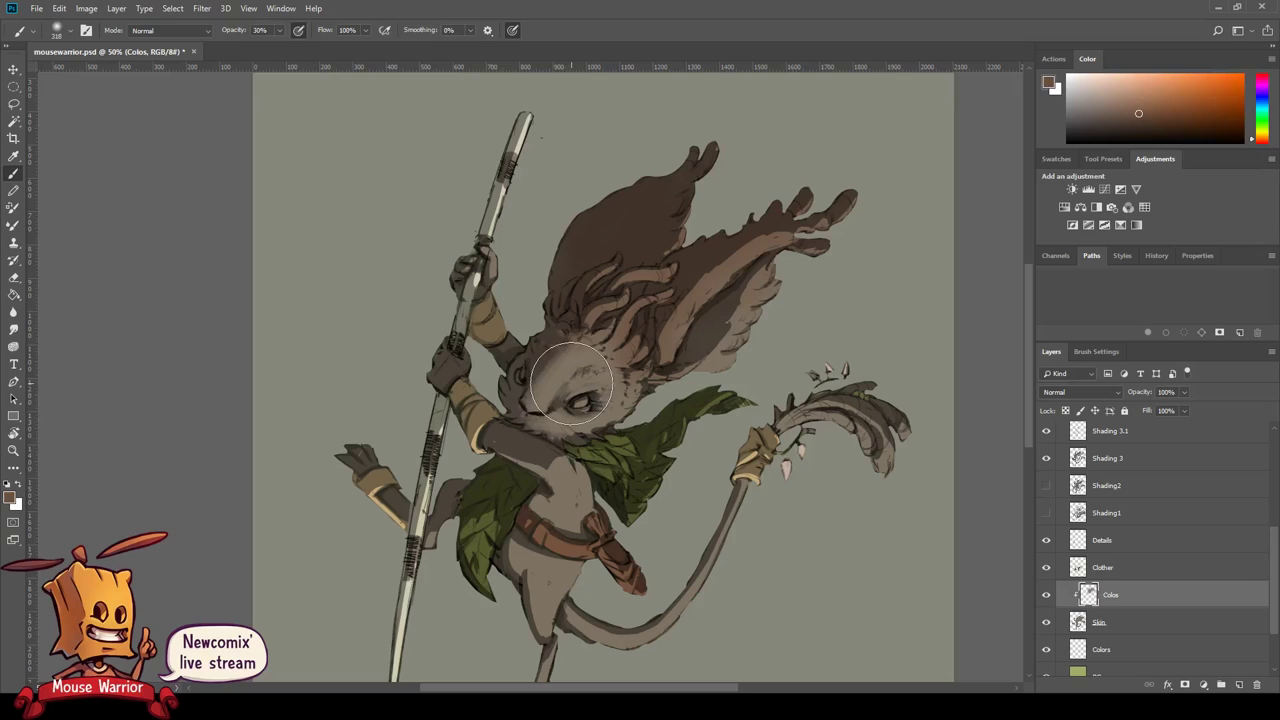
- Soften the glaze at 20% eraser, darken hair and inner ear, and tint the tail tip lighter brown
key("e")
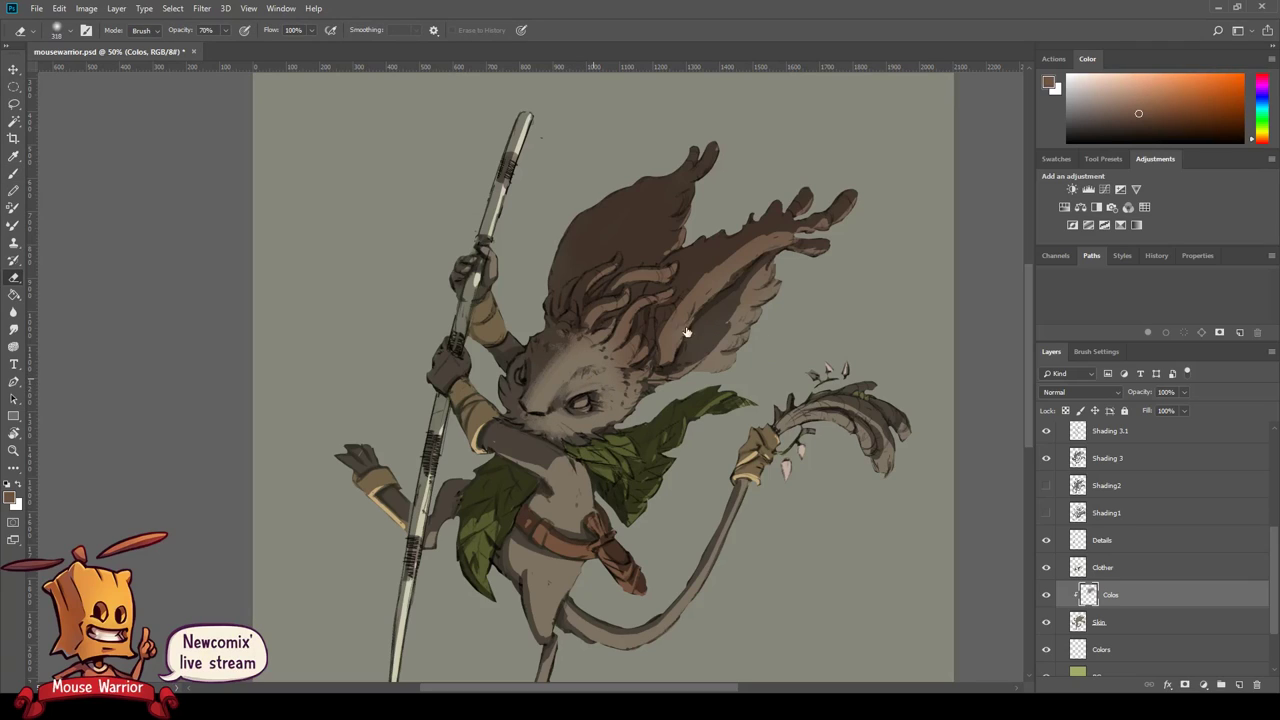
key("2")
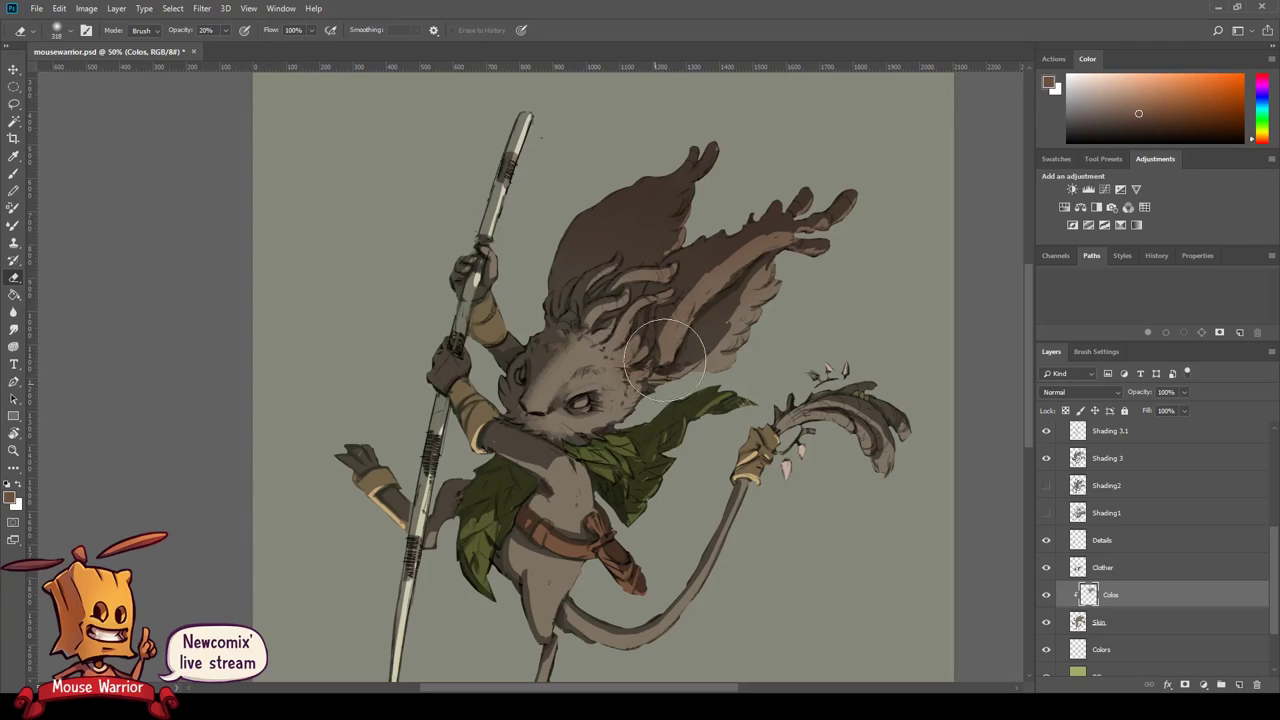
key("b")
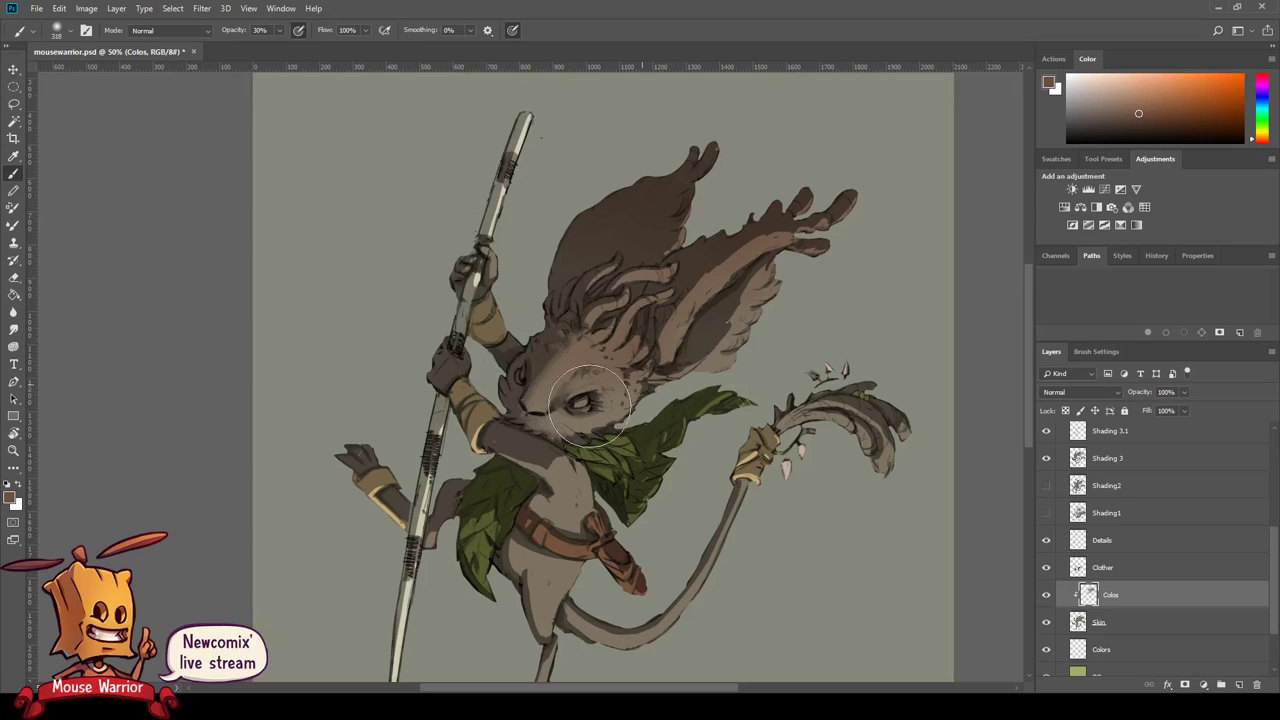
left_click_drag(549, 438, 469, 388)
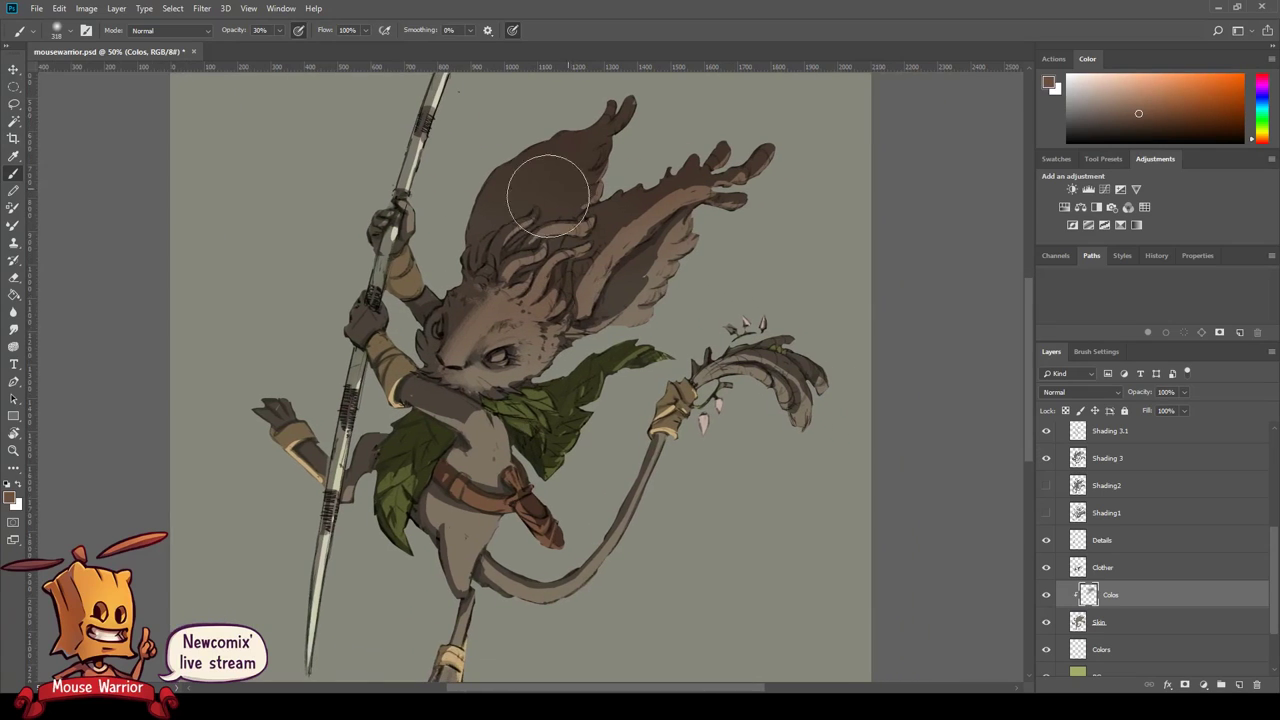
left_click_drag(548, 195, 600, 285)
scroll(700, 345, "down", 2)
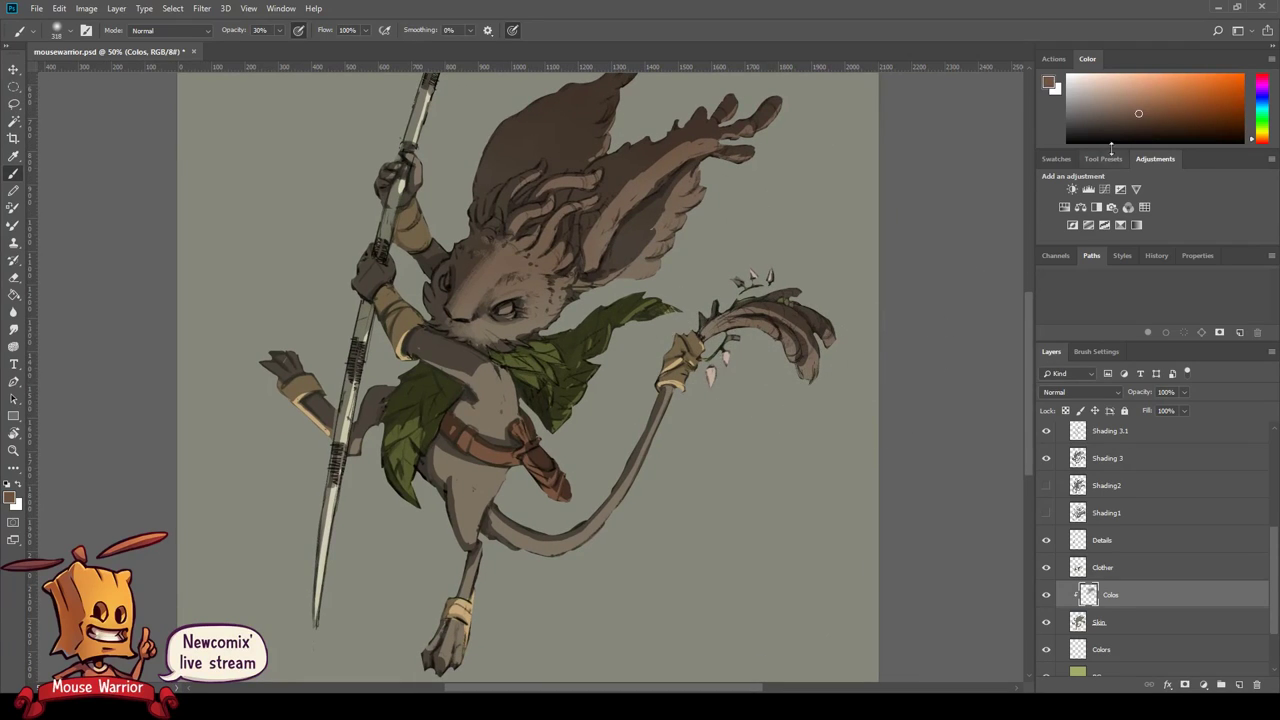
mouse_move(868, 300)
left_mouse_down()
mouse_move(820, 350)
mouse_move(783, 334)
left_mouse_up()
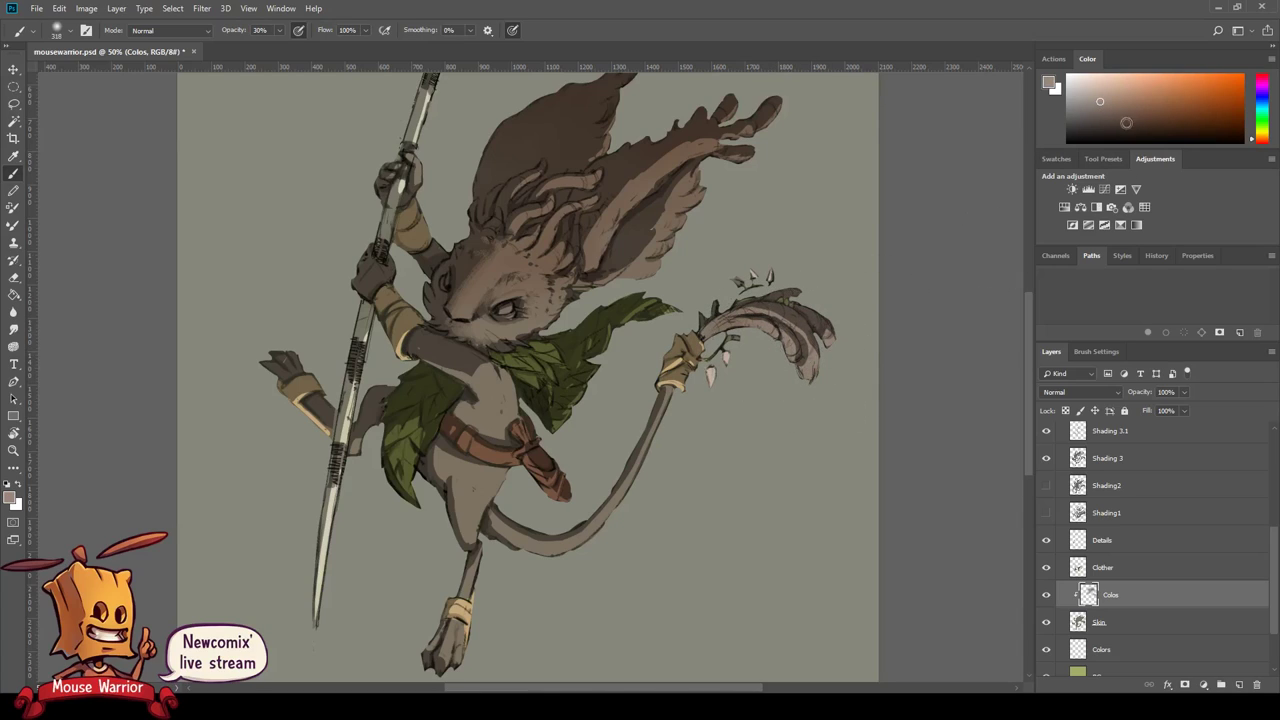
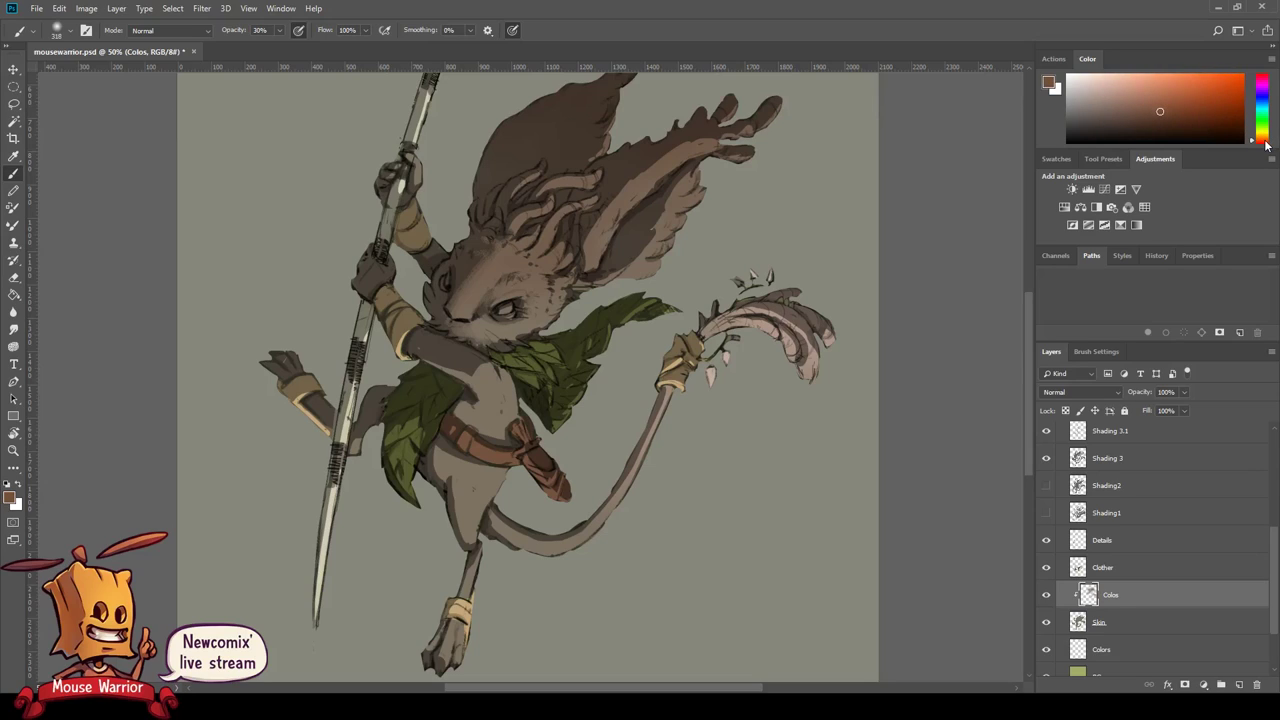
- Darken the reddish-brown shading on the thigh, the leg down to the ankle band, and the tail
scroll(765, 310, "down", 3)
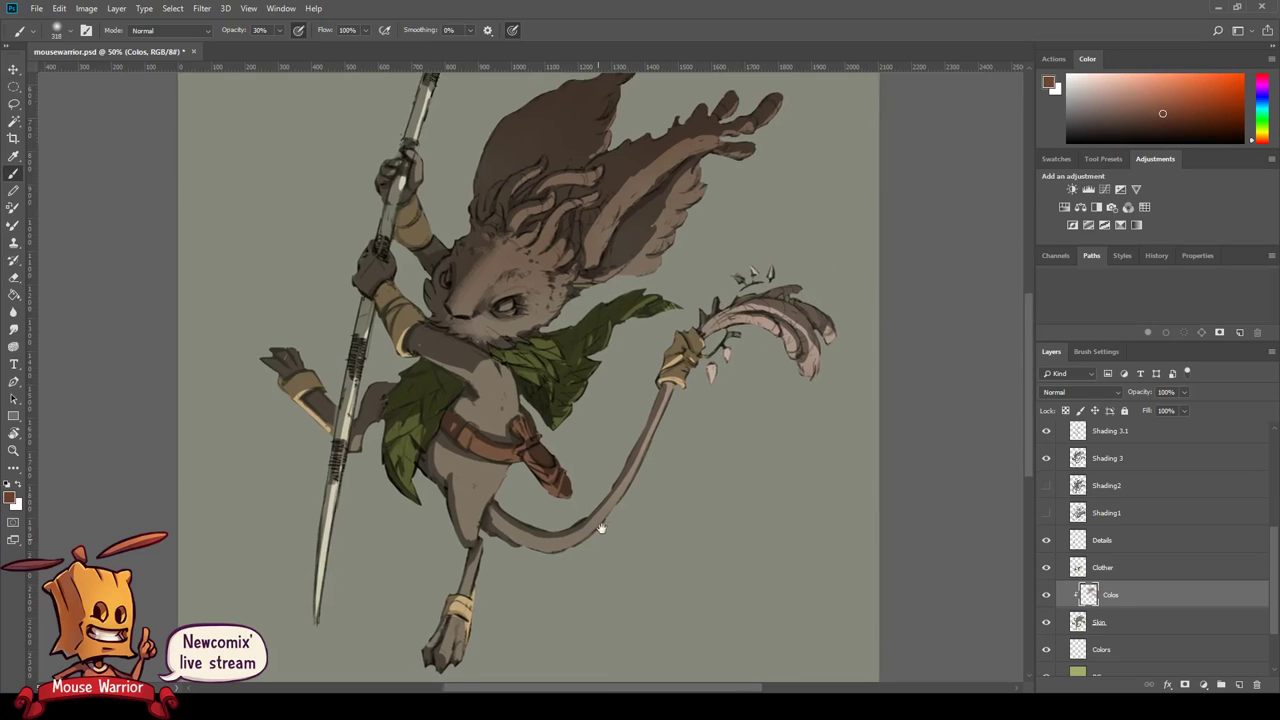
scroll(600, 400, "left", 2)
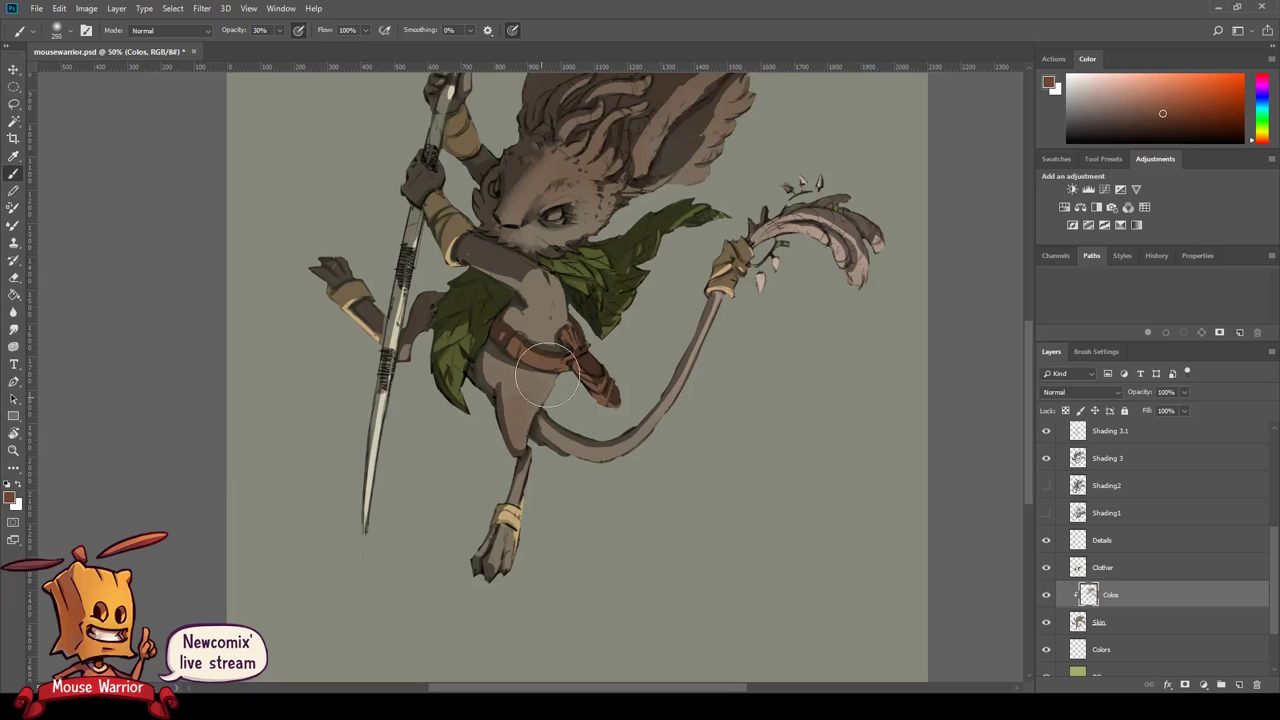
left_click_drag(490, 346, 535, 344)
left_click_drag(508, 395, 523, 478)
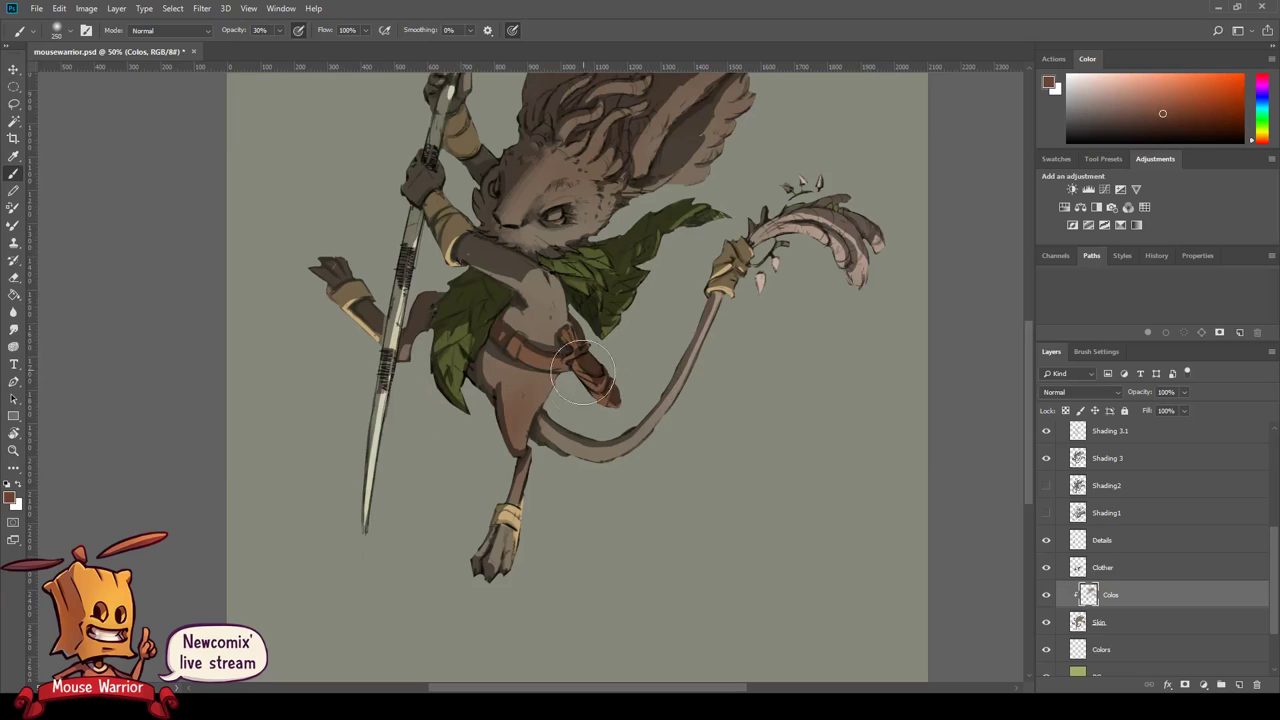
mouse_move(596, 439)
left_mouse_down()
mouse_move(614, 457)
mouse_move(655, 458)
left_mouse_up()
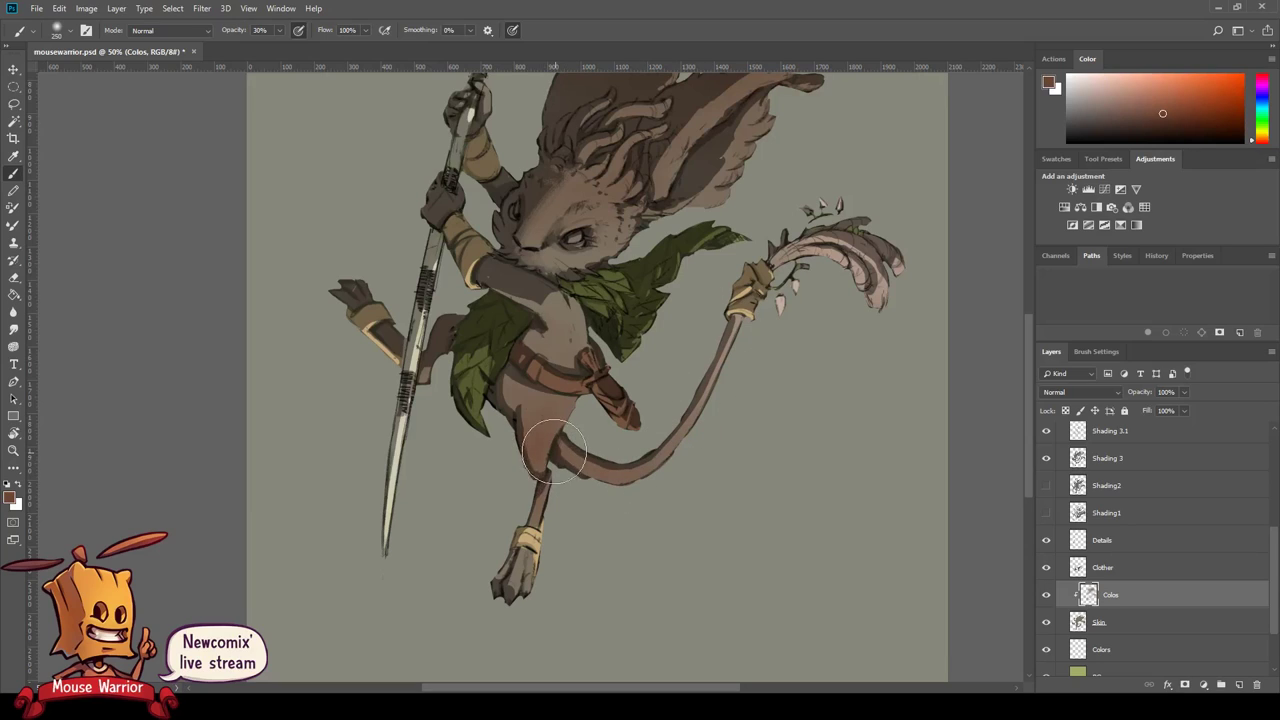
left_click_drag(590, 470, 748, 368)
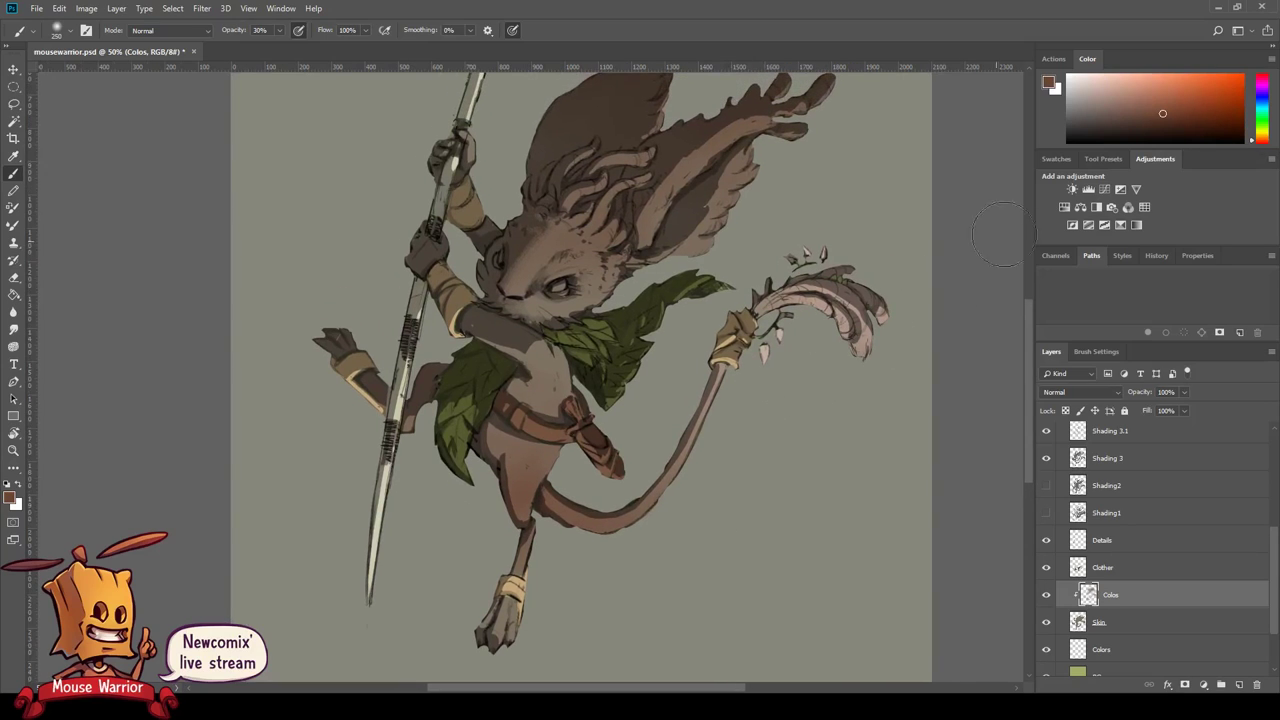
- Paint yellow highlights on the tail-tip fronds, then add small dark brown accents
left_click_drag(1254, 142, 1261, 137)
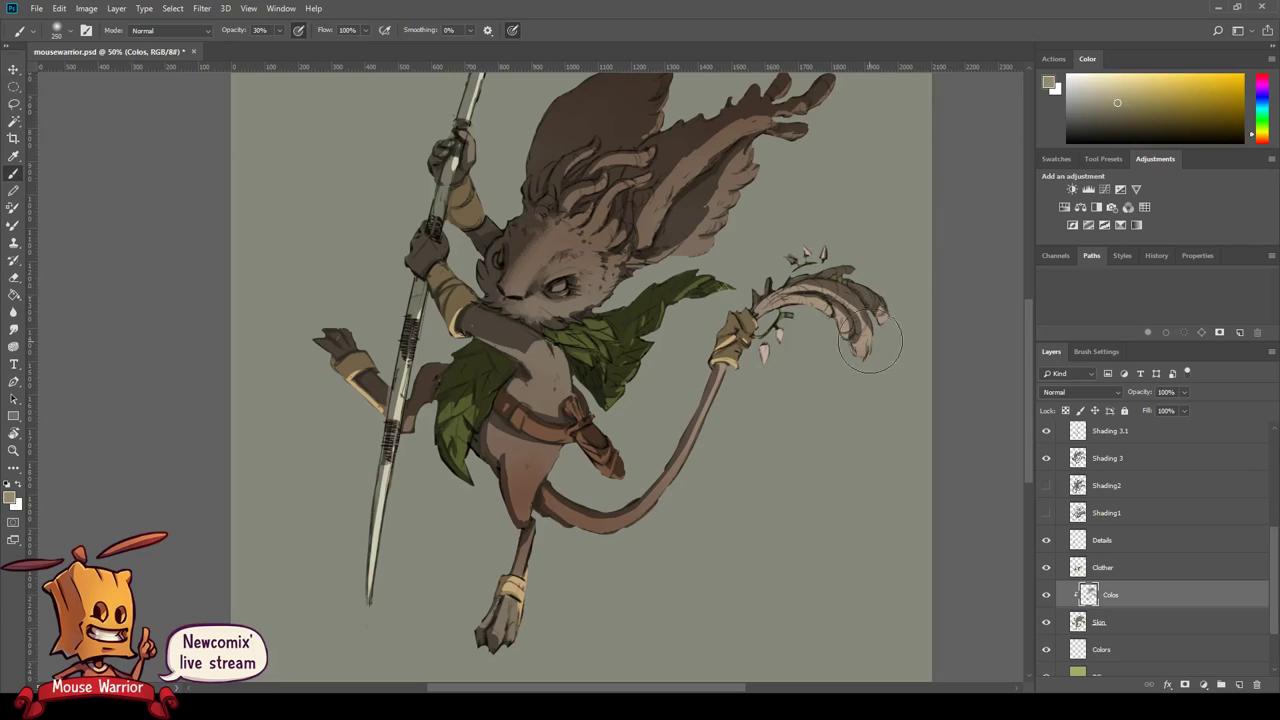
left_click_drag(755, 325, 840, 295)
left_click(1261, 140)
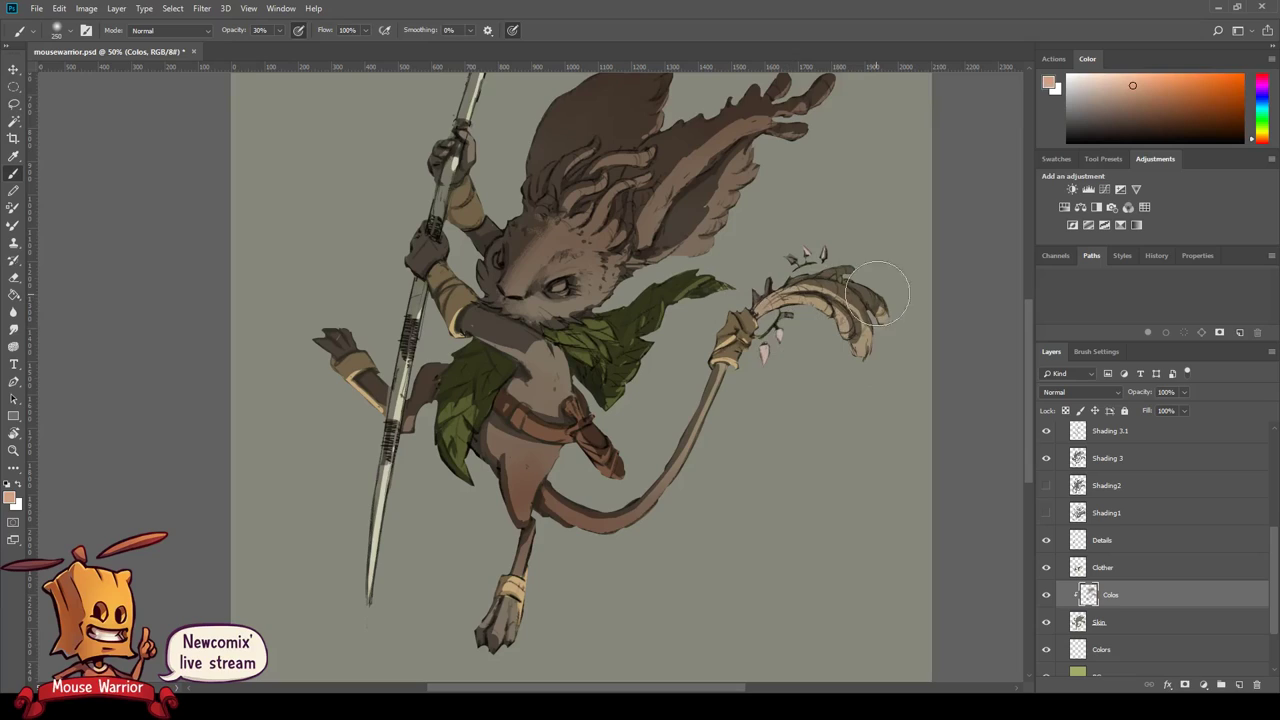
scroll(596, 538, "left", 3)
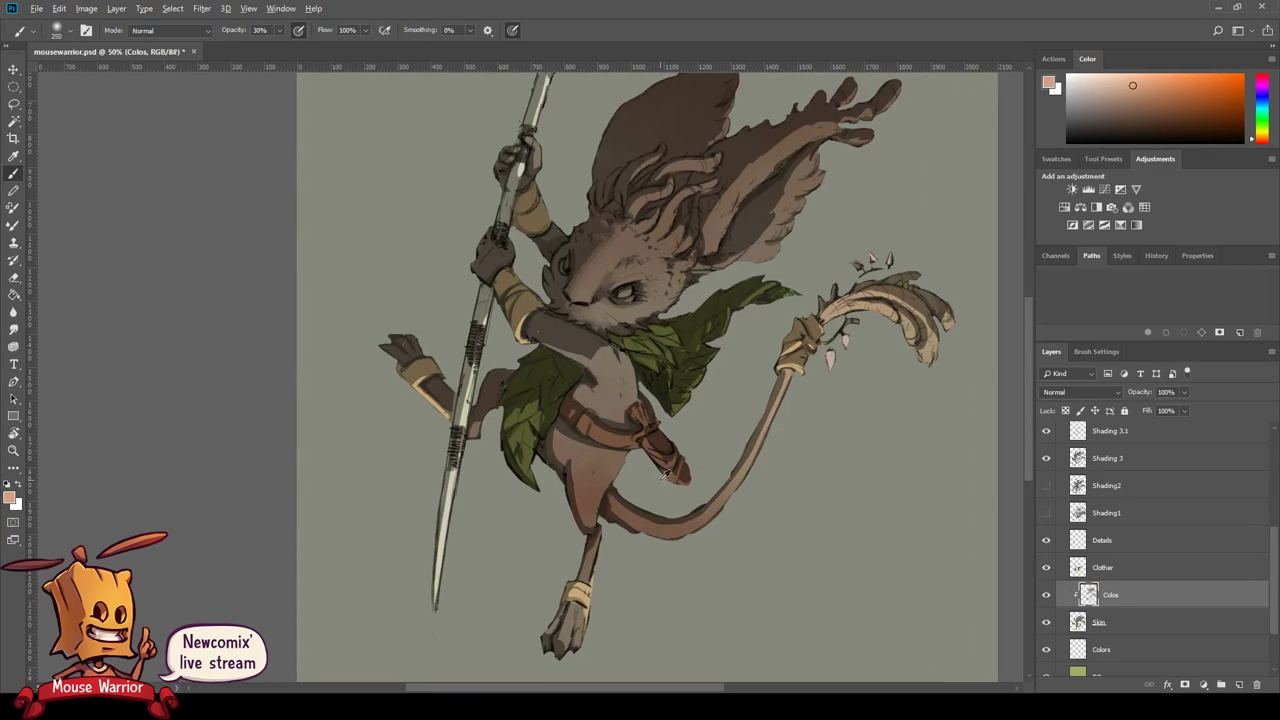
left_click(632, 510, "alt")
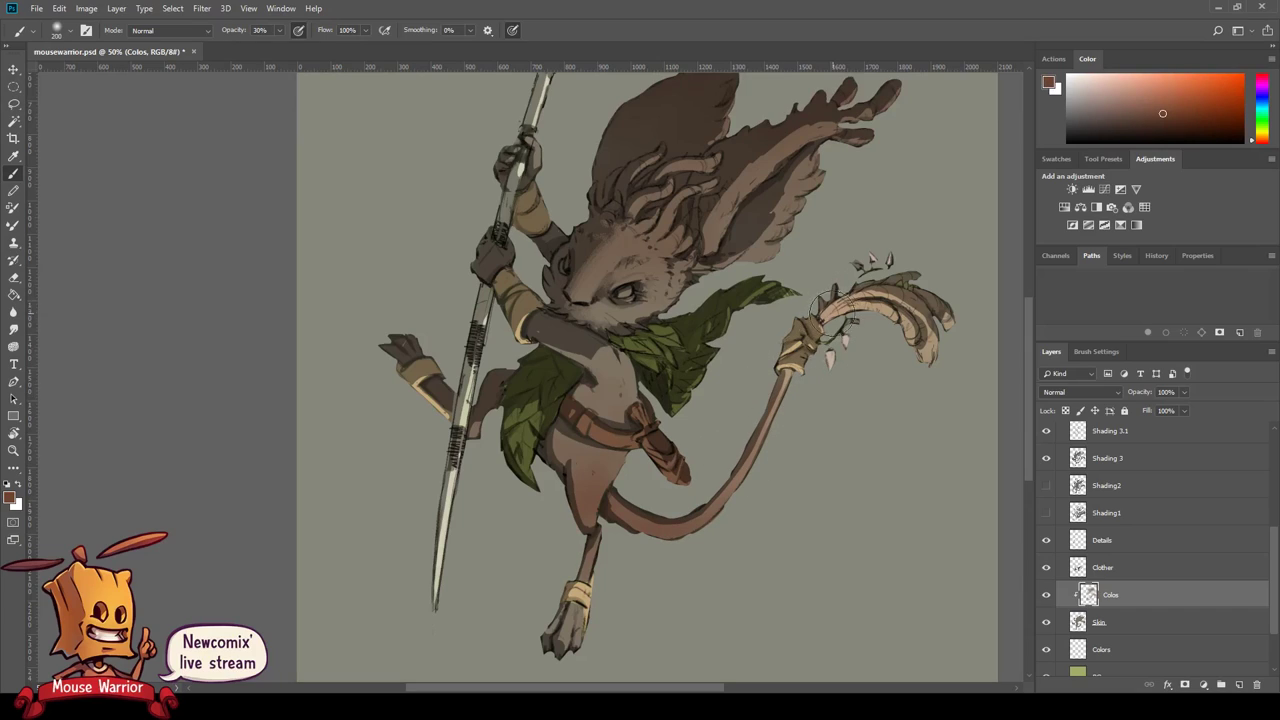
left_click_drag(856, 290, 884, 280)
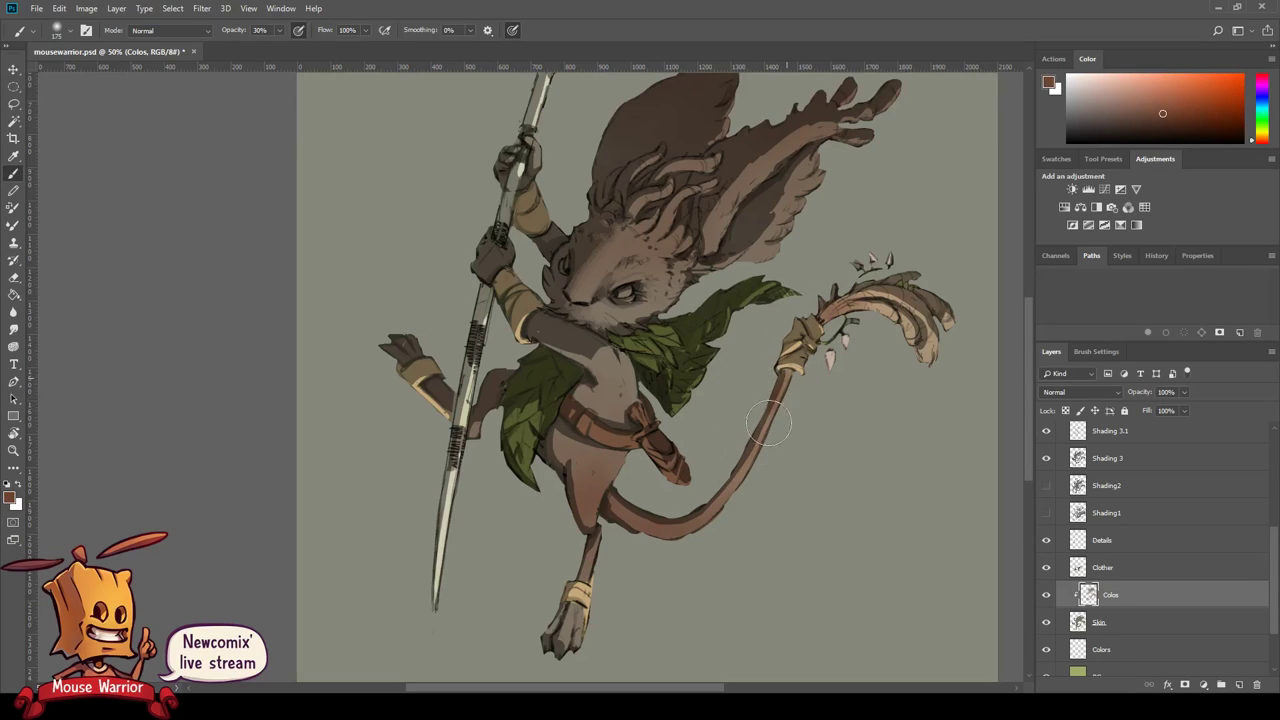
- Repaint the warm tone across the belly
mouse_move(623, 490)
left_mouse_down()
mouse_move(600, 458)
mouse_move(622, 434)
mouse_move(636, 372)
left_mouse_up()
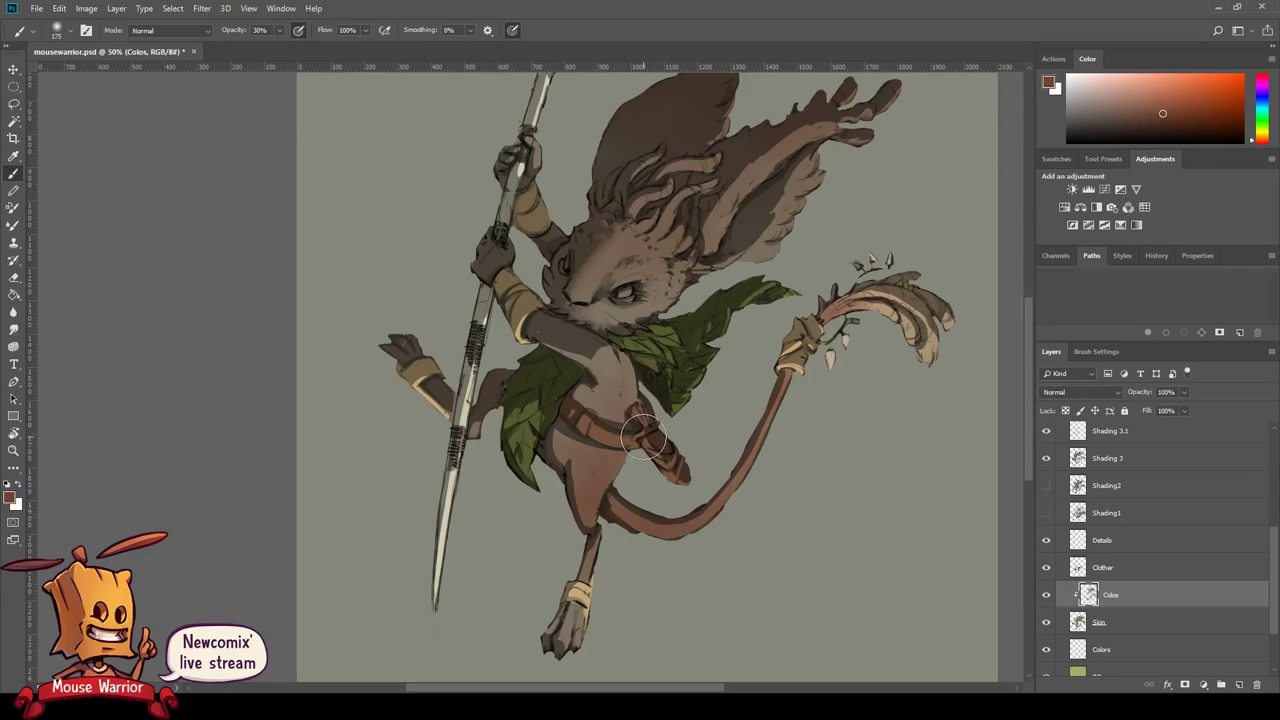
scroll(640, 435, "down", 1)
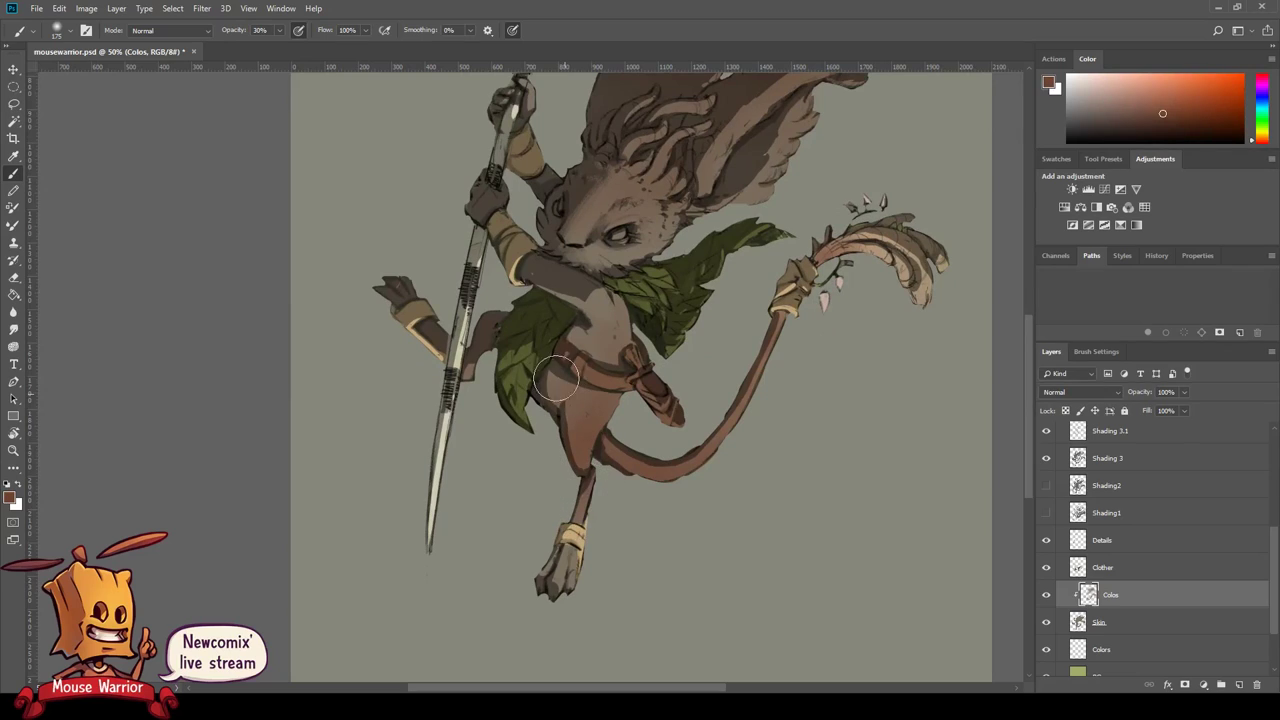
scroll(590, 470, "up", 1)
scroll(610, 380, "up", 1)
scroll(625, 290, "up", 1)
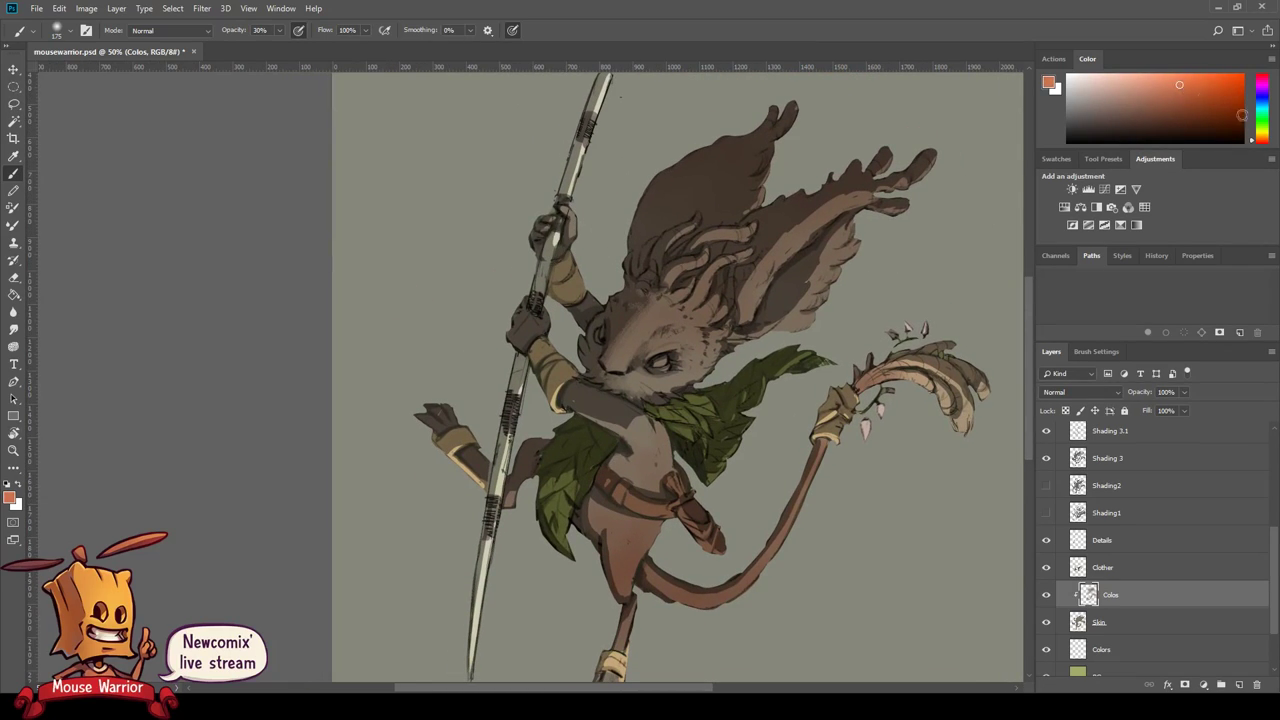
- Paint the upper hand on the staff and the inner ear pink
left_click_drag(1267, 99, 1263, 83)
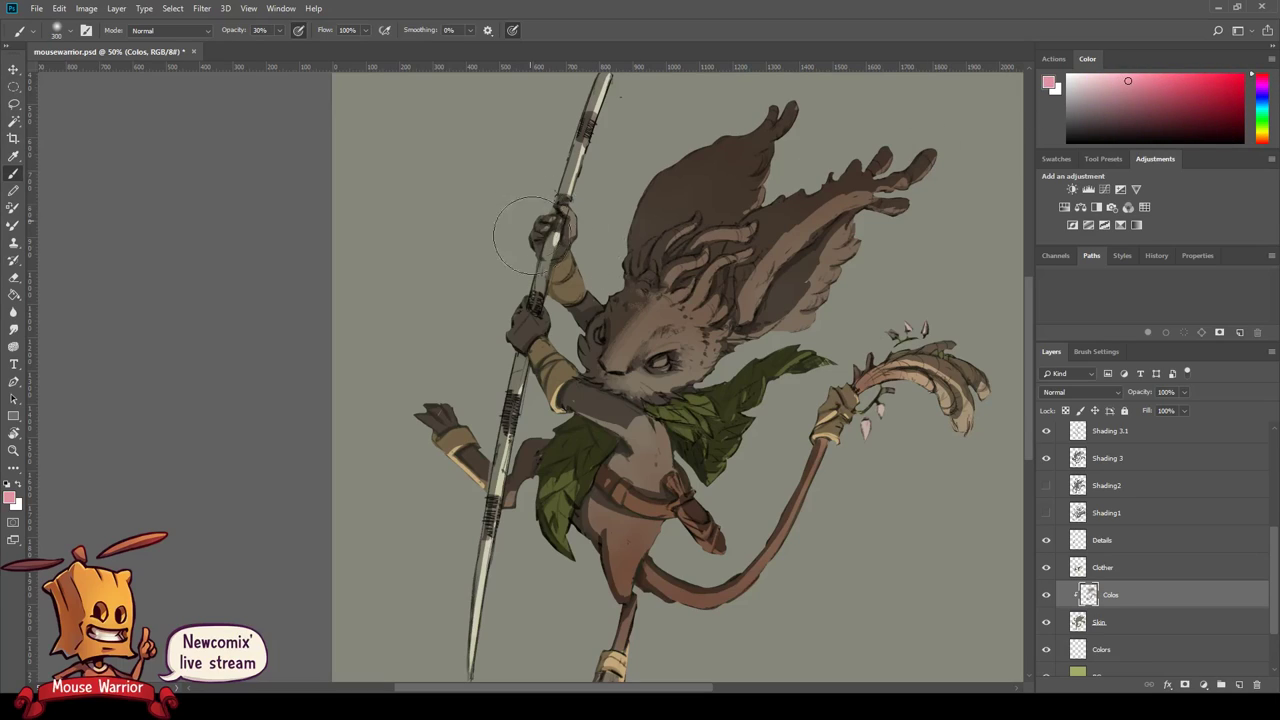
left_click_drag(540, 215, 565, 245)
left_click(1130, 106)
left_click_drag(772, 325, 827, 335)
left_click_drag(800, 290, 720, 350)
- Add a new layer named Red, clipped to Colos in Overlay mode, and blush the nose and muzzle
left_click(1238, 686)
type("Re")
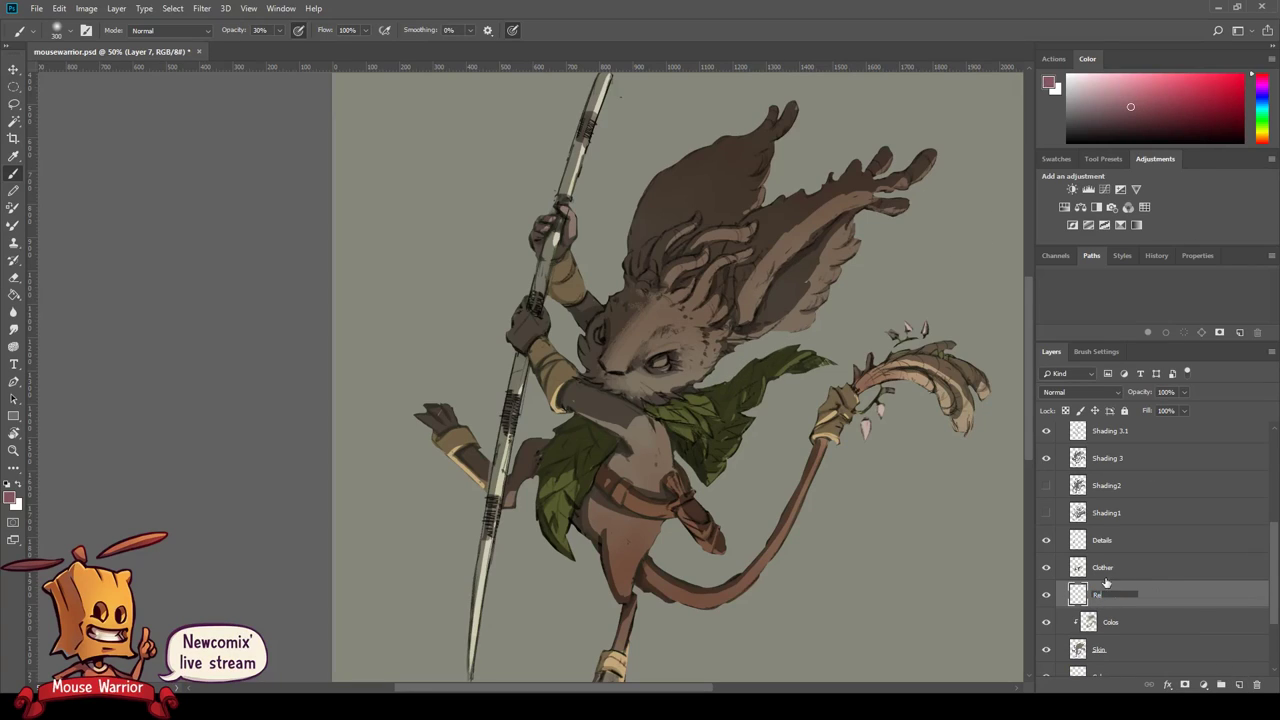
type("d")
key("Return")
key("ctrl+alt+g")
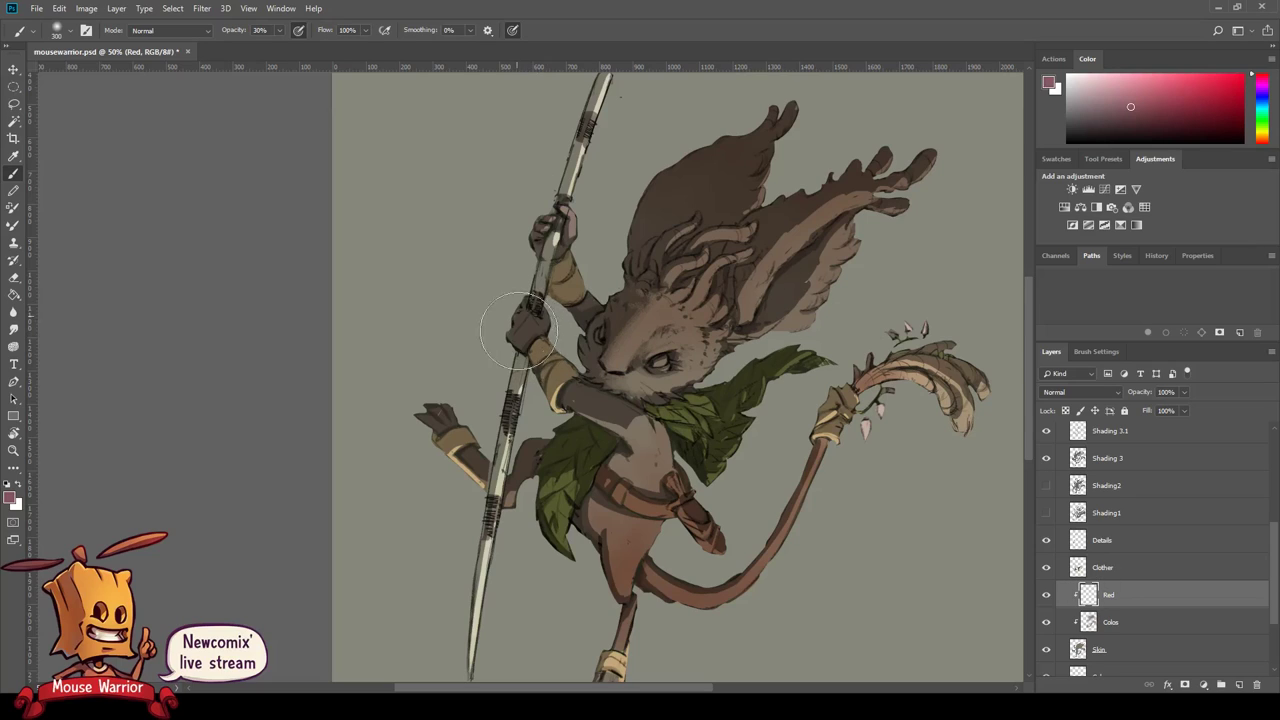
key("bracketright")
key("bracketright")
key("bracketleft")
key("bracketleft")
mouse_move(607, 362)
left_mouse_down()
mouse_move(612, 372)
mouse_move(624, 345)
left_mouse_up()
key("alt+shift+o")
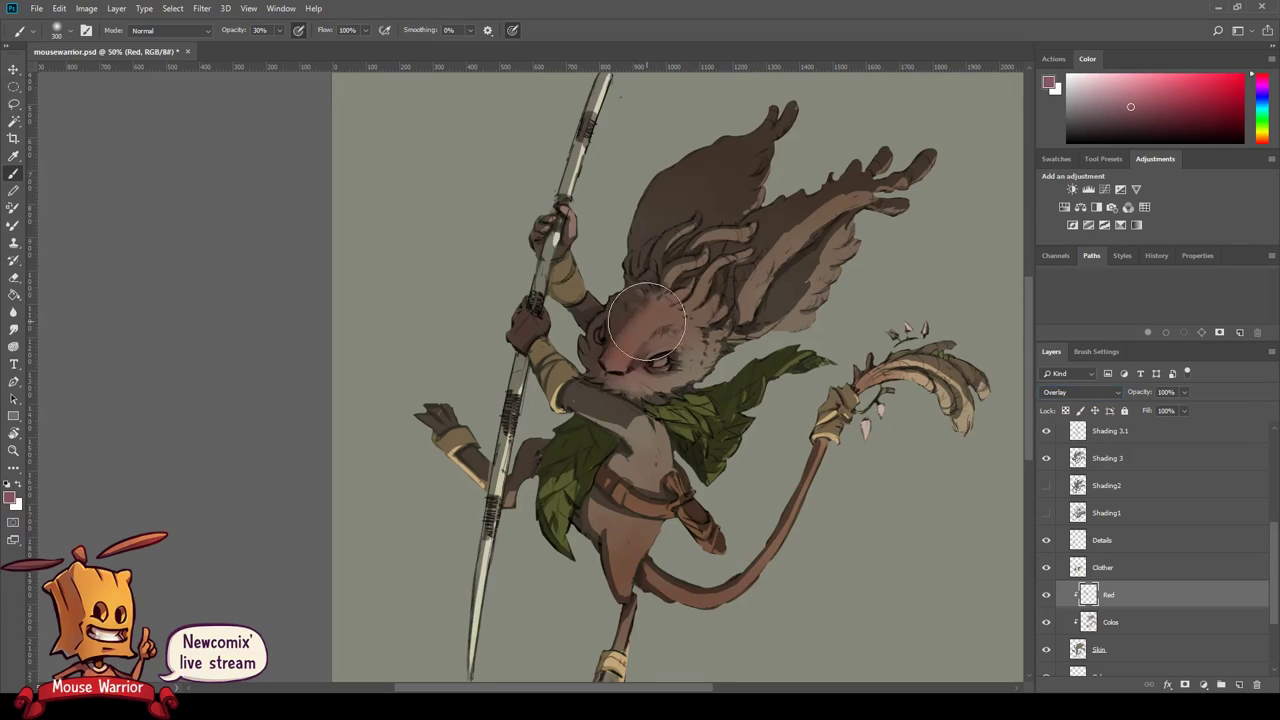
- Erase stray pink from the forehead and nose bridge, then shade the right inner ear pink
key("e")
mouse_move(650, 312)
left_mouse_down()
mouse_move(640, 330)
mouse_move(670, 300)
mouse_move(699, 327)
left_mouse_up()
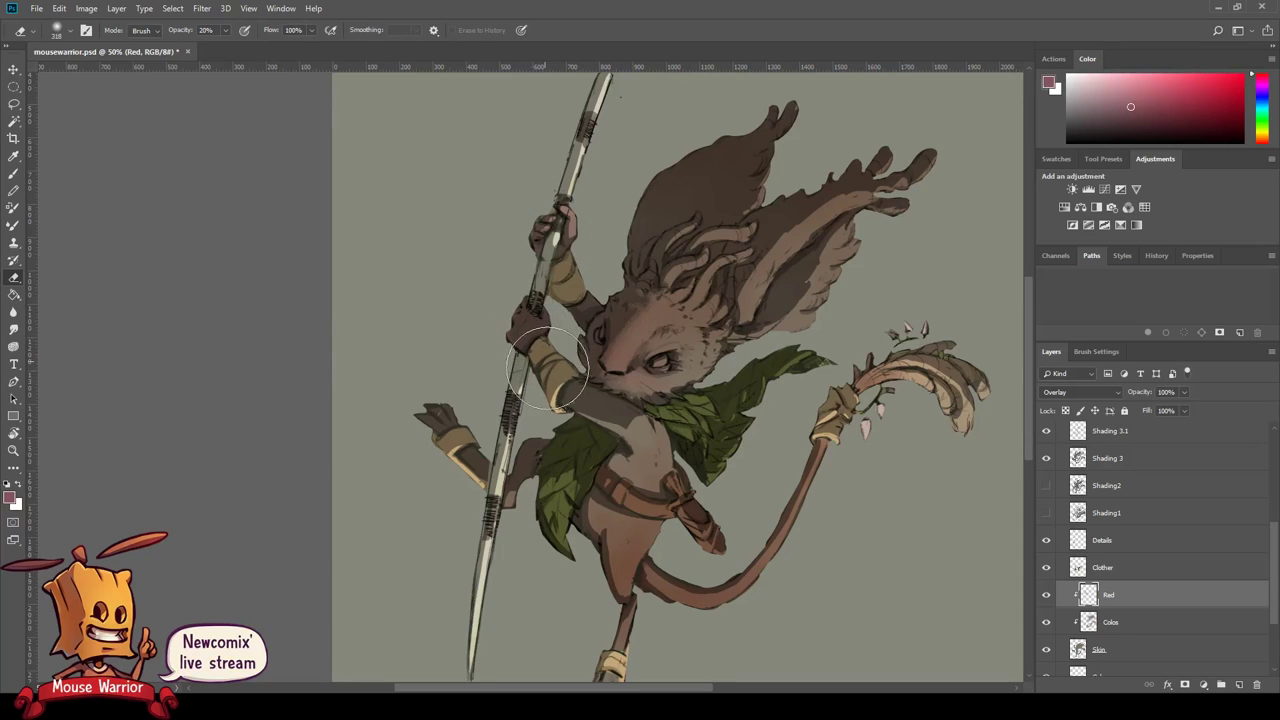
key("b")
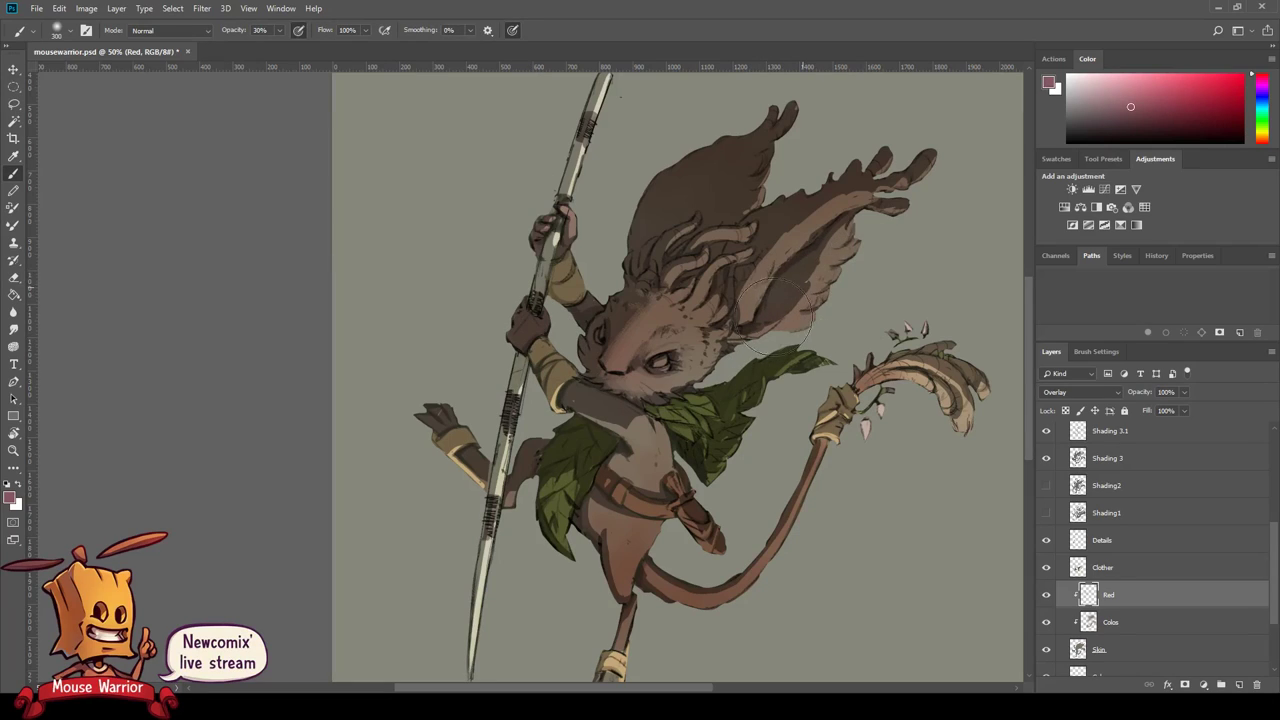
key("bracketleft")
key("bracketleft")
key("bracketleft")
mouse_move(846, 265)
left_mouse_down()
mouse_move(776, 330)
mouse_move(842, 248)
mouse_move(712, 349)
left_mouse_up()
left_click_drag(872, 398, 858, 298)
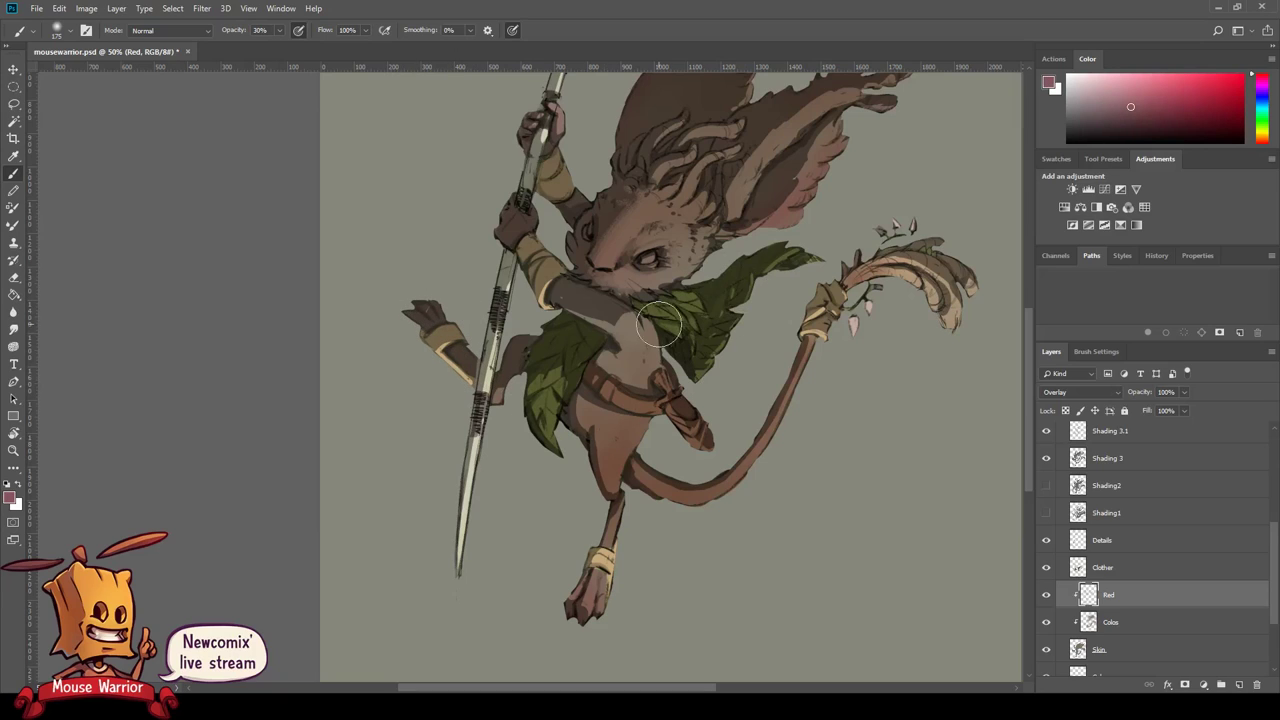
- At 66.7% zoom, tint the area around both eyes with faint red
key("z")
left_click(655, 246)
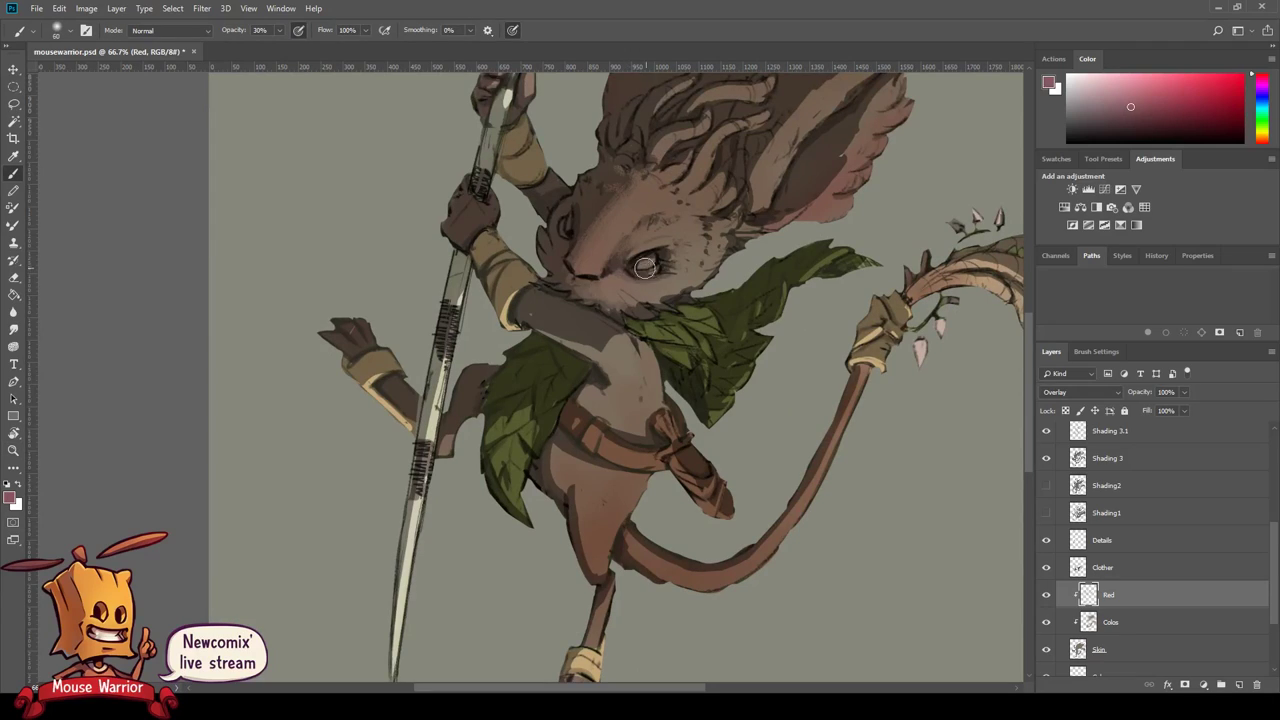
left_click_drag(637, 268, 661, 246)
mouse_move(575, 229)
left_mouse_down()
mouse_move(675, 250)
mouse_move(688, 265)
mouse_move(676, 300)
left_mouse_up()
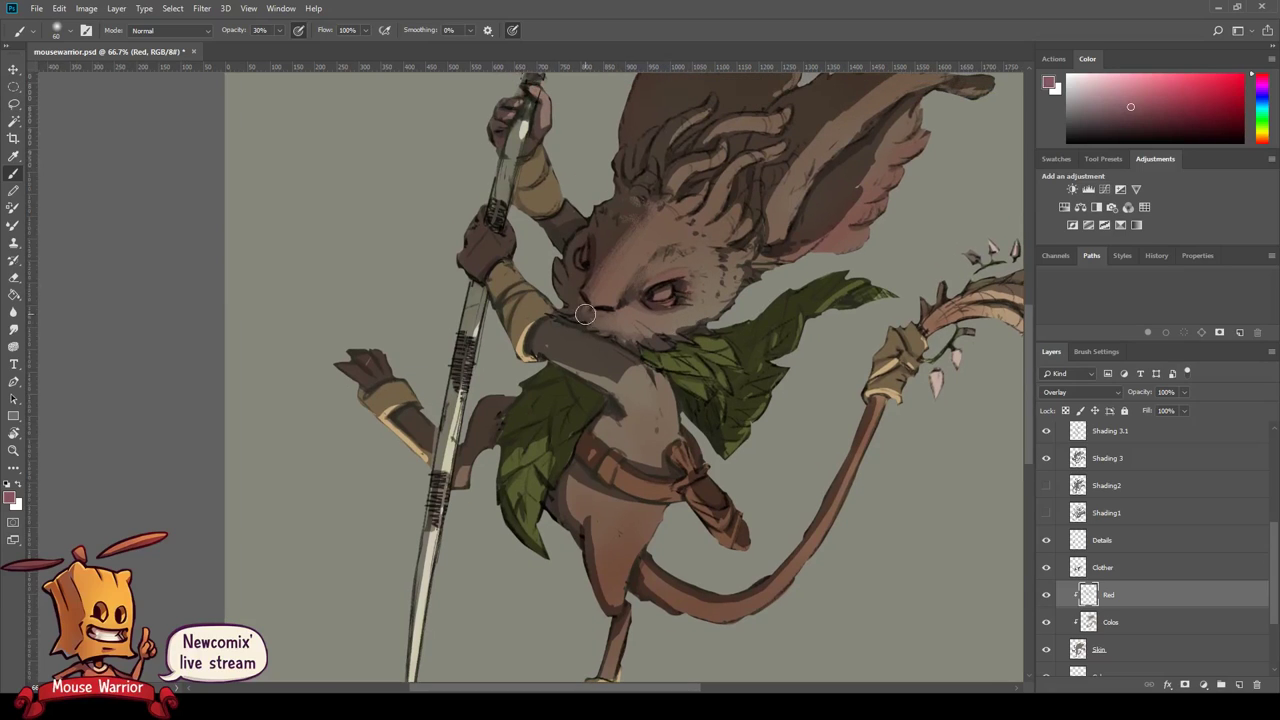
mouse_move(585, 314)
left_mouse_down()
mouse_move(581, 294)
mouse_move(612, 310)
left_mouse_up()
- Make the snout a lighter pink, then zoom out to 25%
left_click(1120, 96)
mouse_move(597, 300)
left_mouse_down()
mouse_move(645, 288)
mouse_move(595, 300)
left_mouse_up()
key("z")
left_click_drag(577, 412, 563, 491)
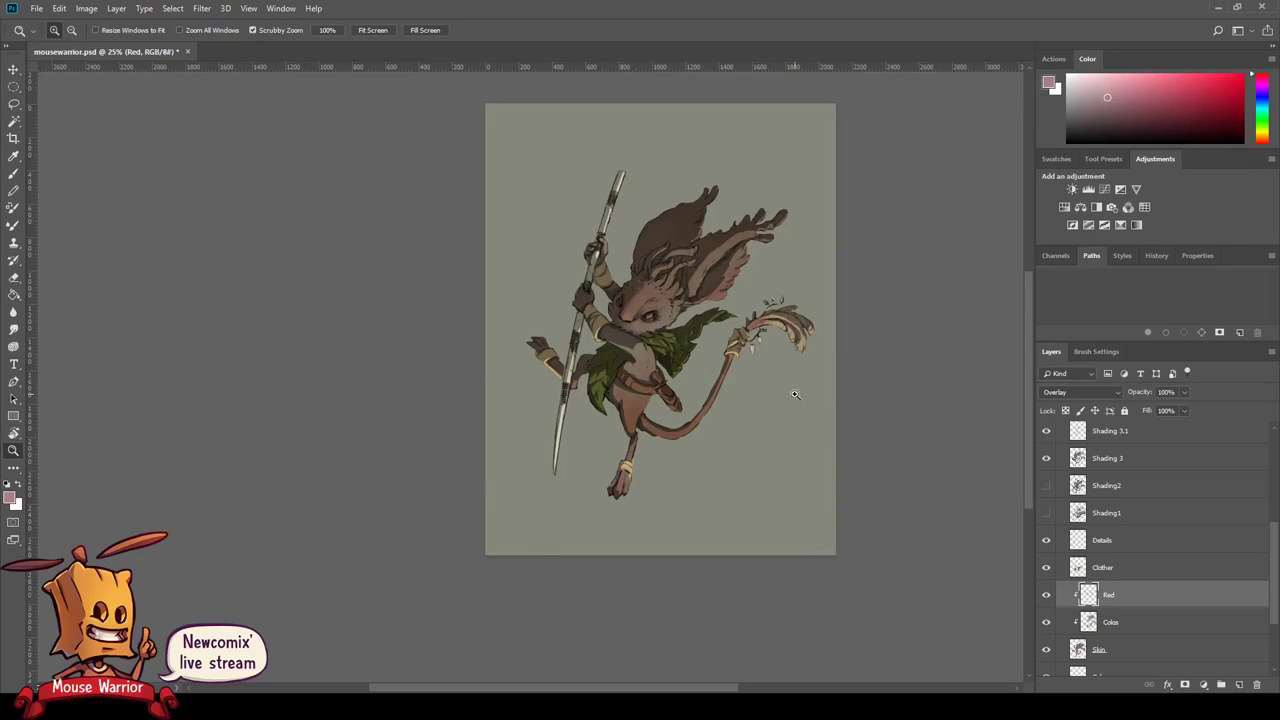
left_click(1115, 629)
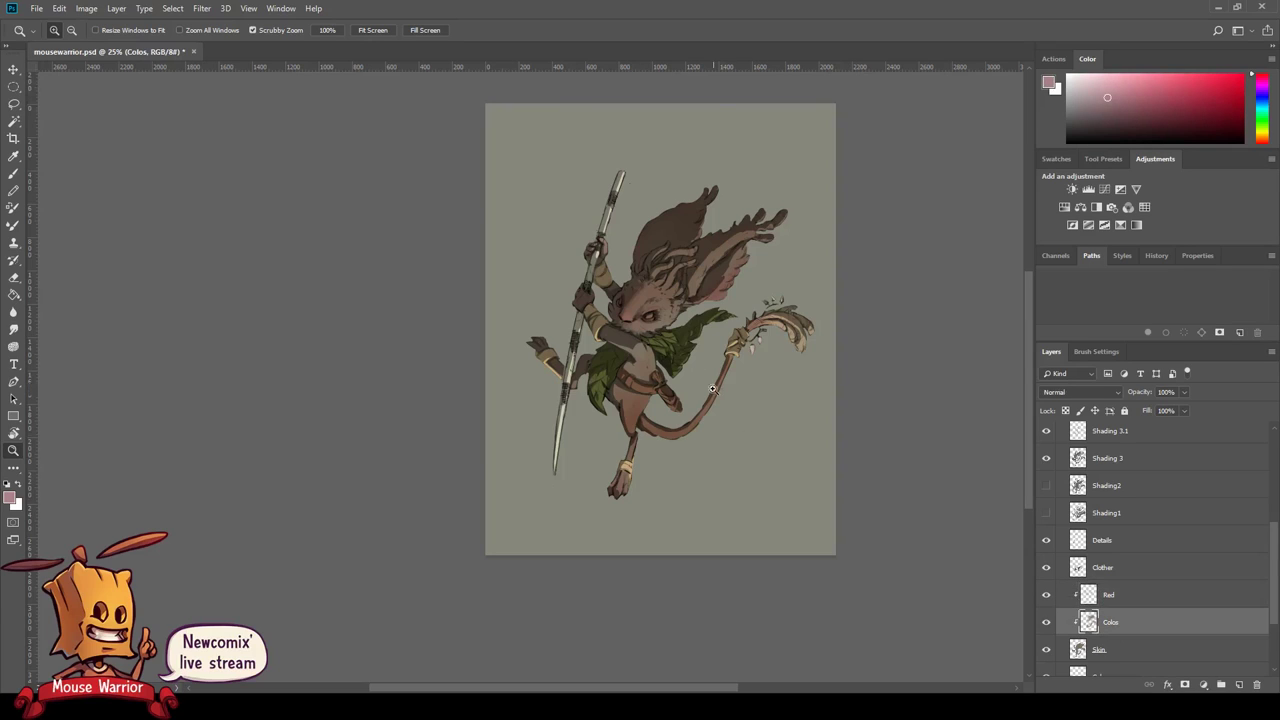
key("ctrl+plus")
key("ctrl+plus")
key("ctrl+plus")
key("b")
left_click(450, 580, "alt")
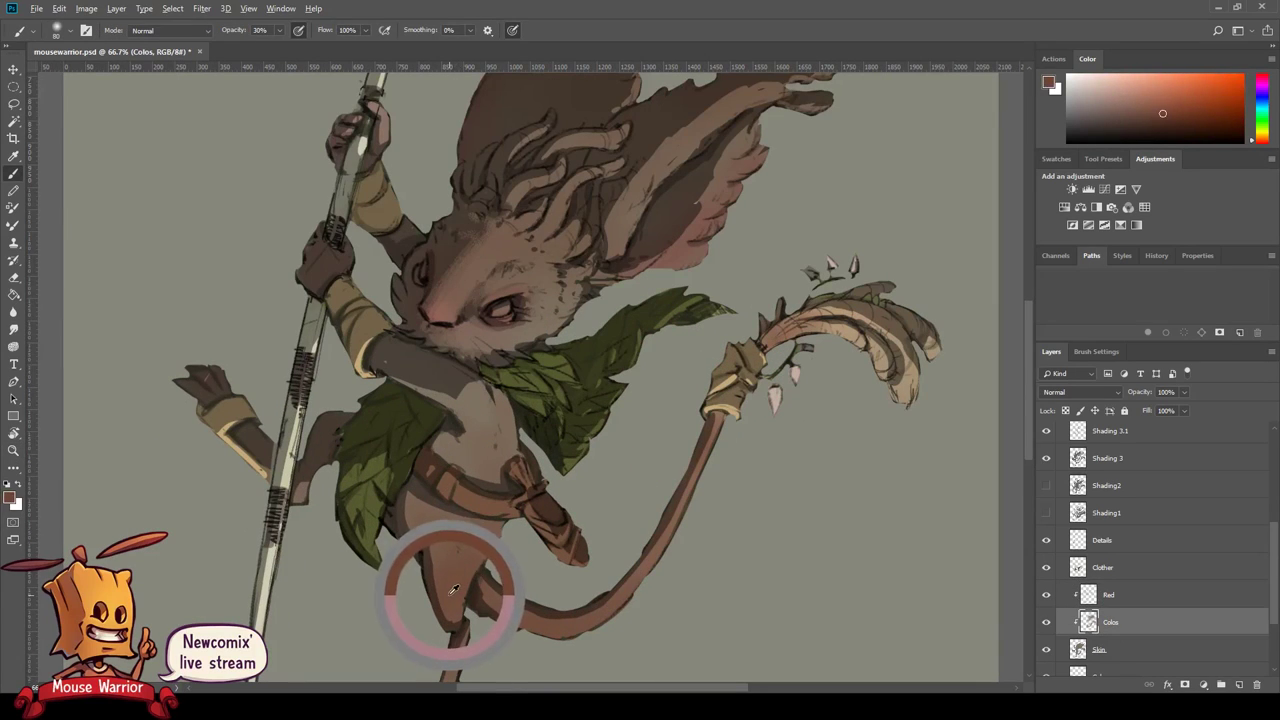
left_click_drag(406, 360, 403, 356)
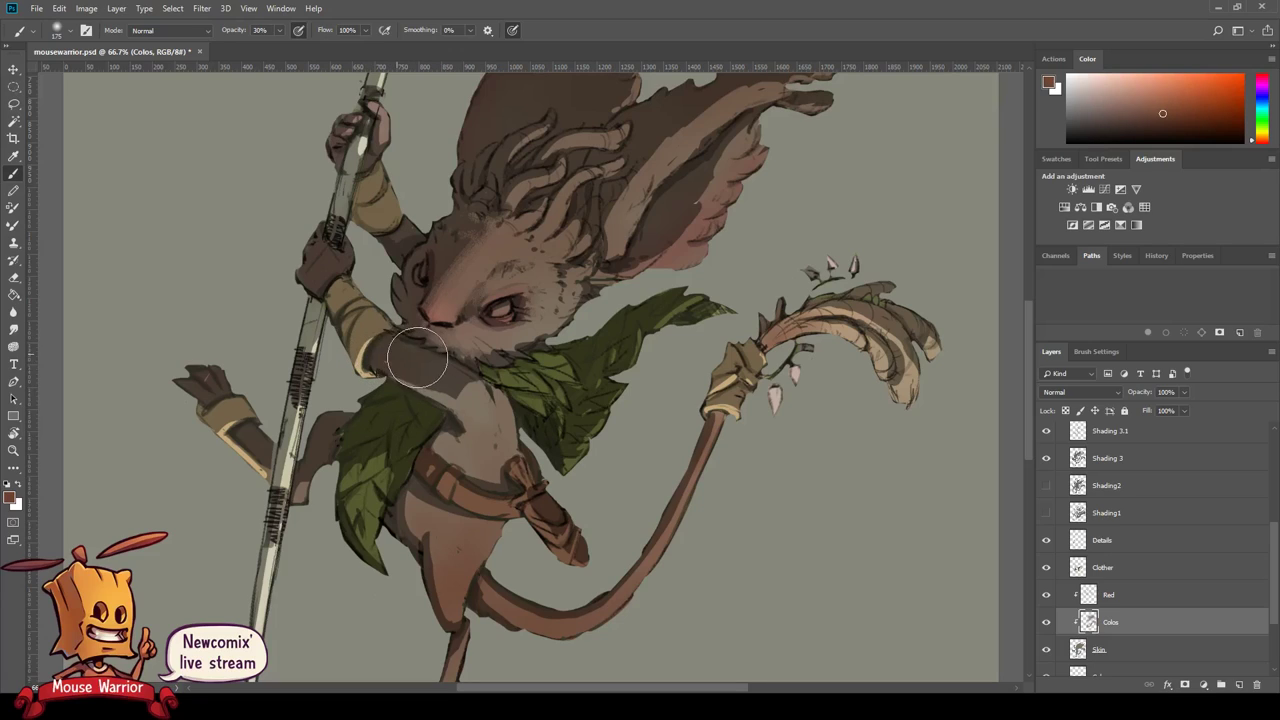
left_click_drag(400, 386, 377, 345)
left_click(1125, 600)
left_click(1239, 685)
double_click(1093, 596)
type("GREY")
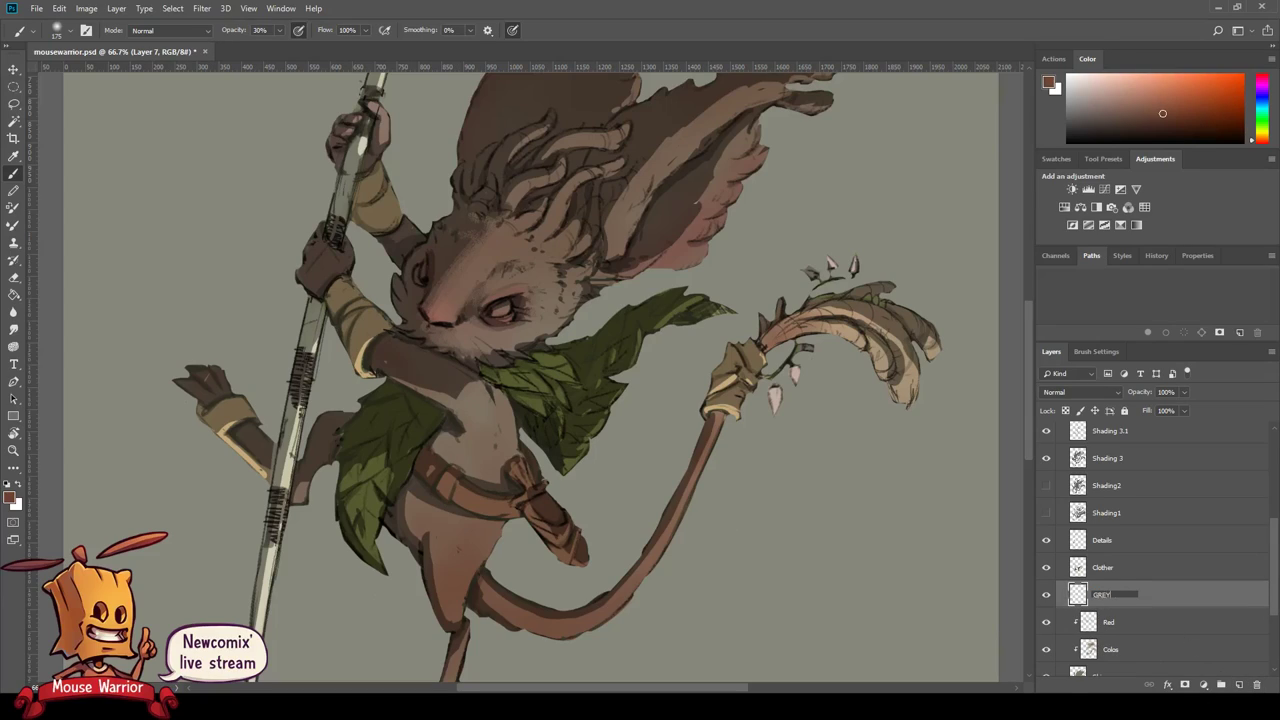
key("Return")
left_click(1114, 111)
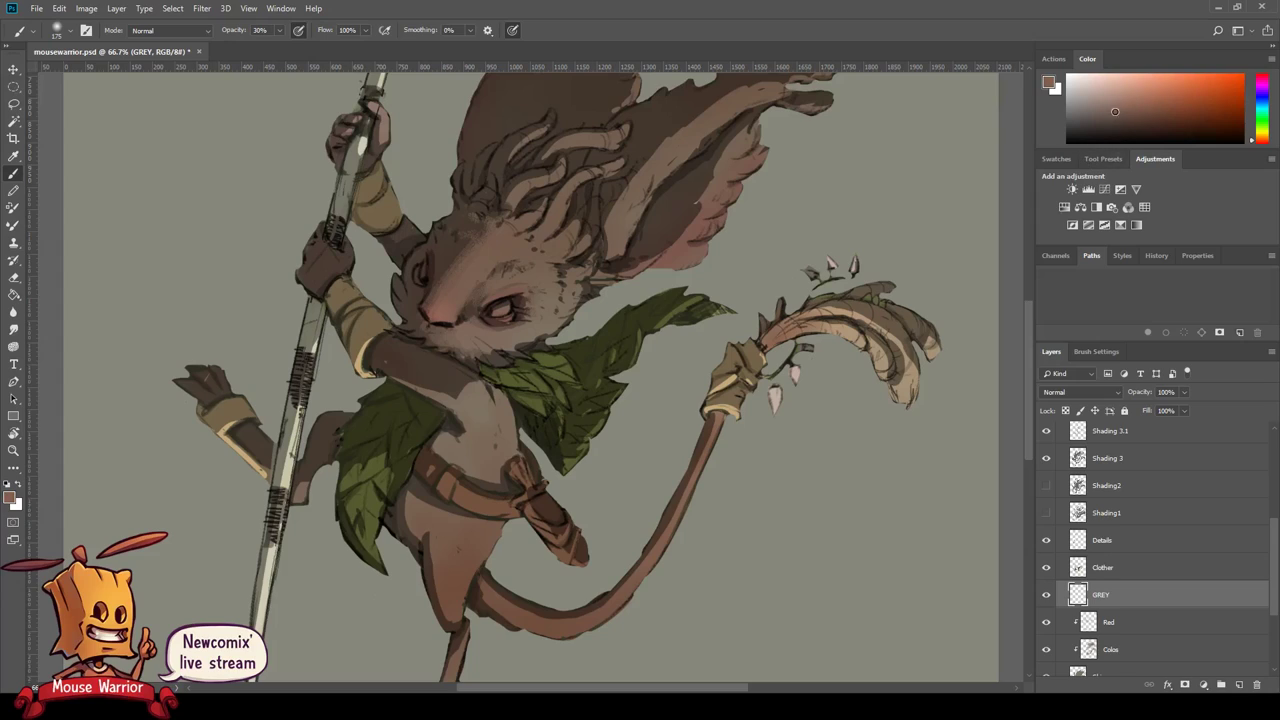
left_click(1106, 117)
left_click_drag(451, 410, 495, 390)
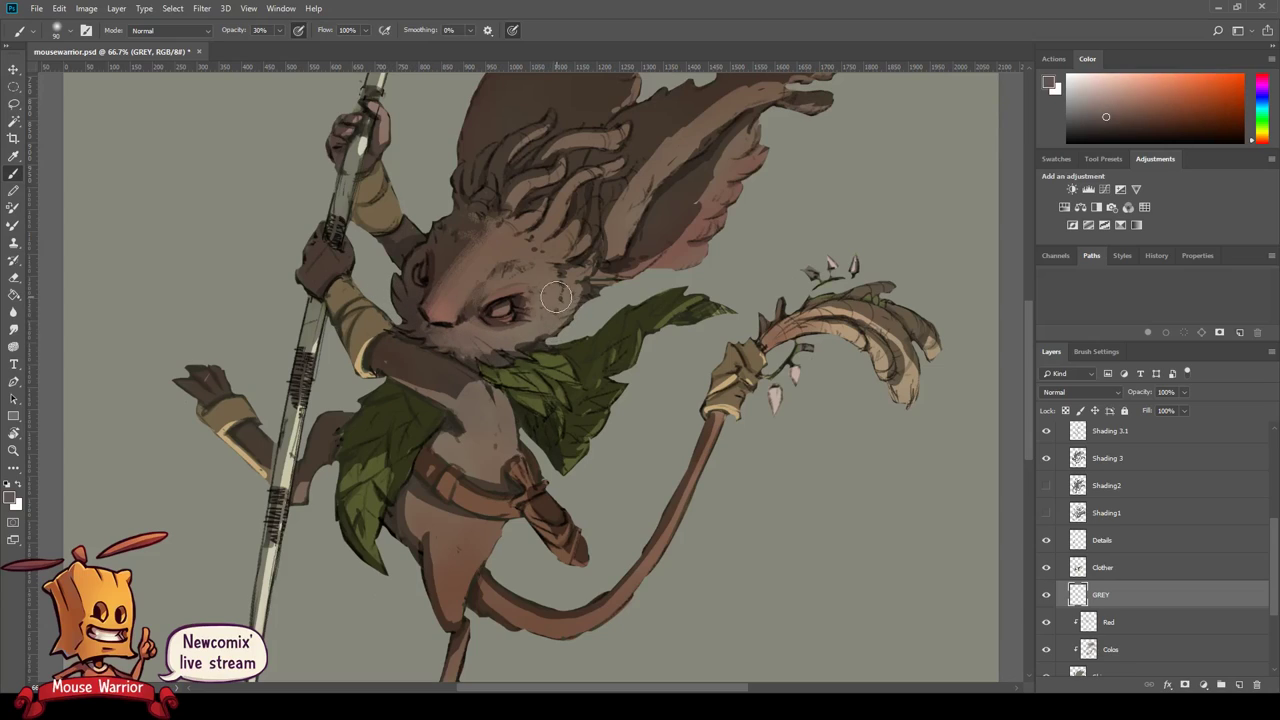
scroll(590, 285, "up", 2)
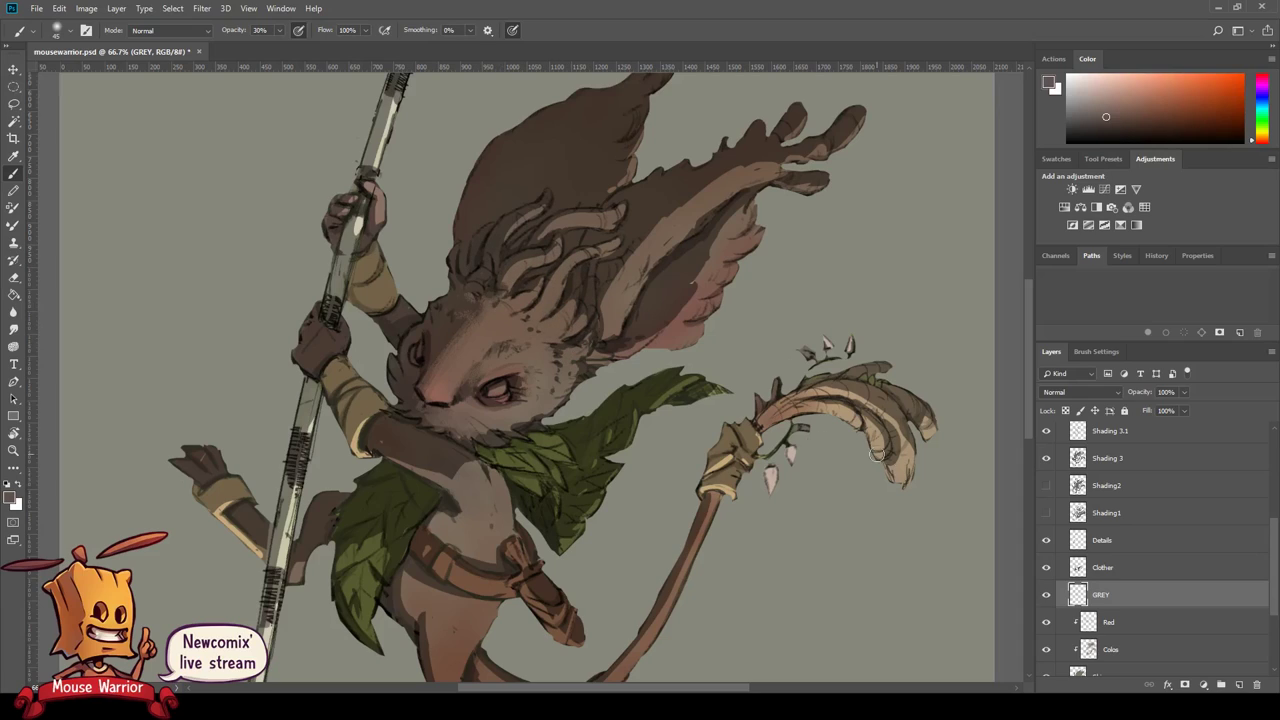
left_click_drag(979, 443, 911, 502)
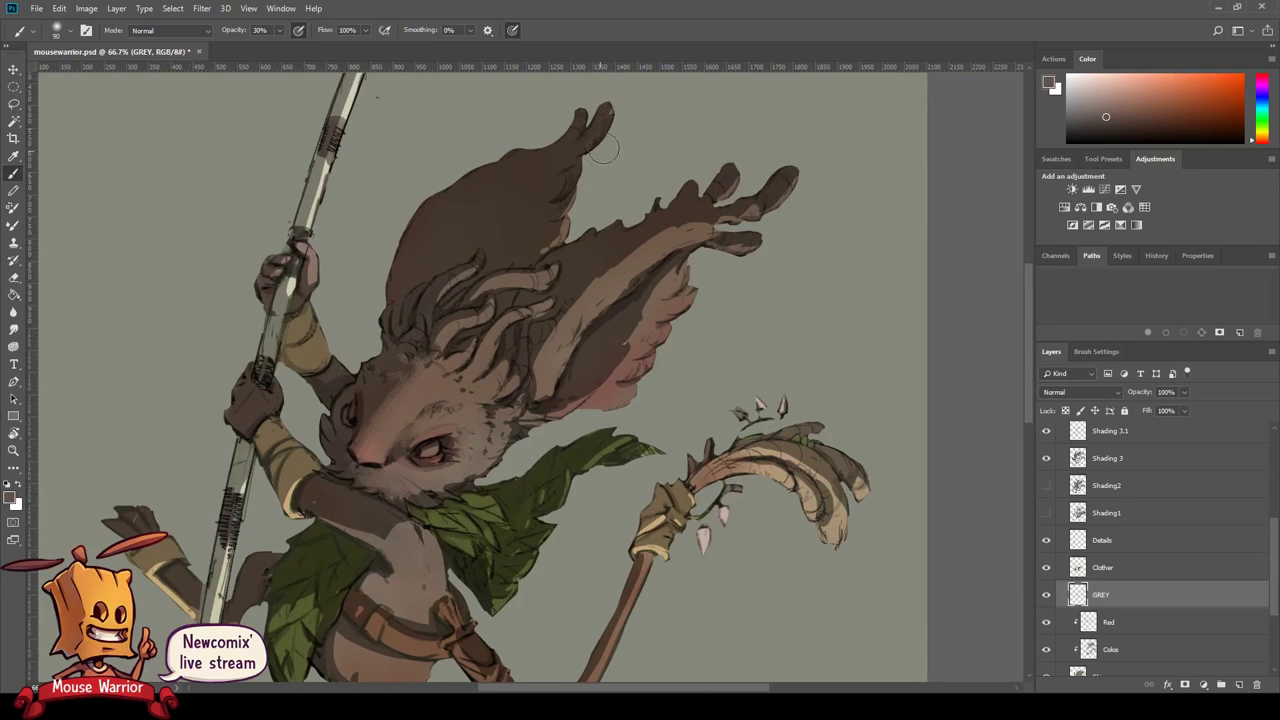
left_click_drag(736, 440, 791, 295)
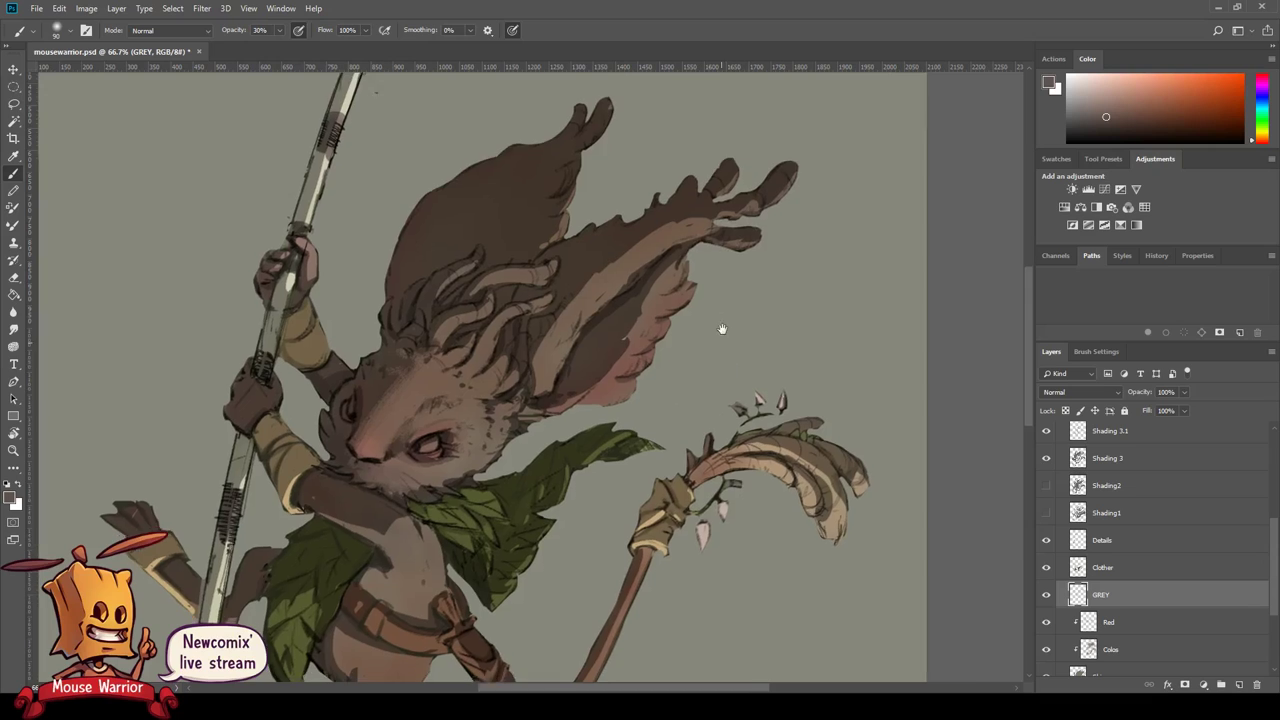
scroll(791, 295, "down", 1)
- Recentre the document and hide the rulers
scroll(760, 320, "down", 1)
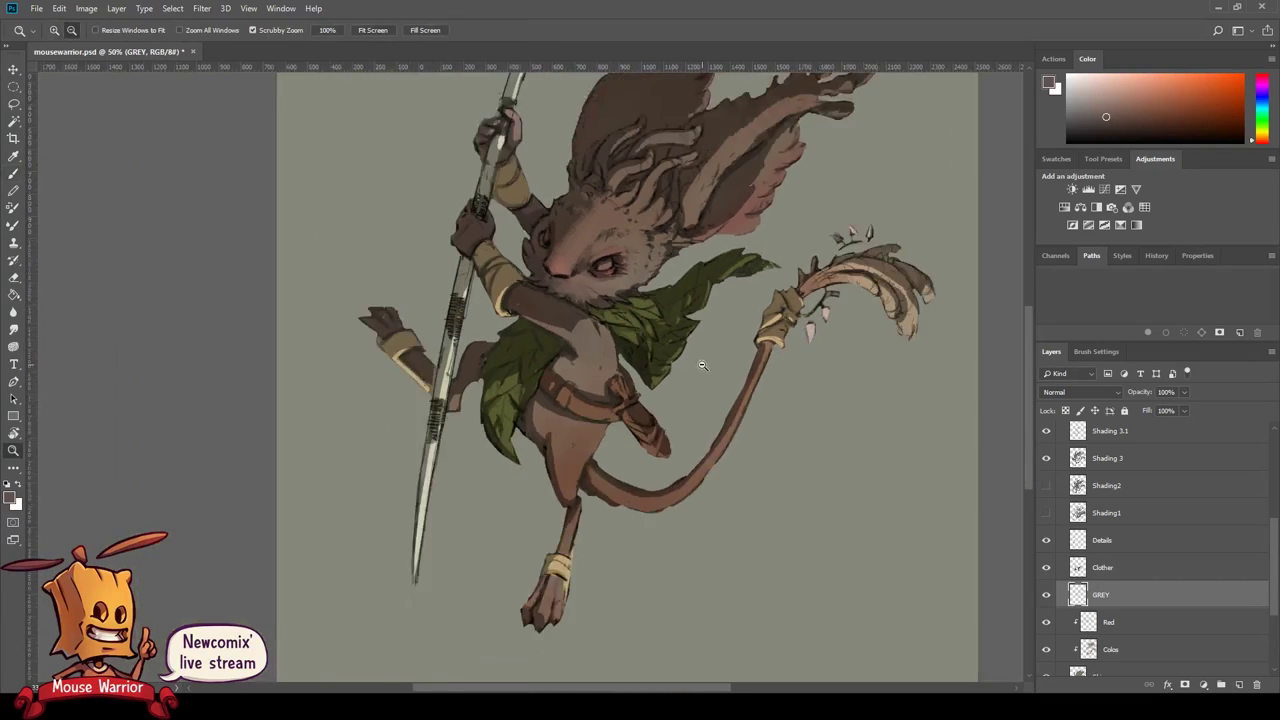
scroll(698, 358, "down", 1)
left_click_drag(698, 358, 642, 472)
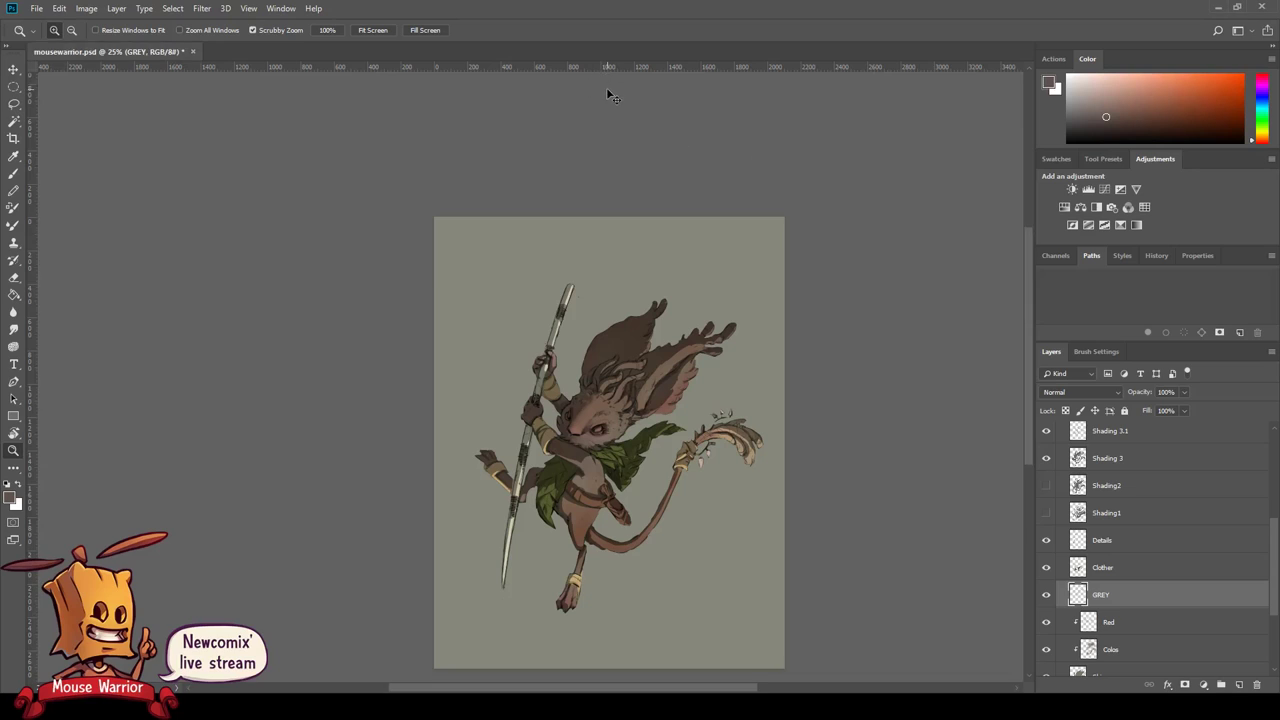
key("ctrl+r")
- Lower the Shading 3 layer's fill from 71% to 58% to soften the shadows
left_click_drag(556, 371, 616, 397)
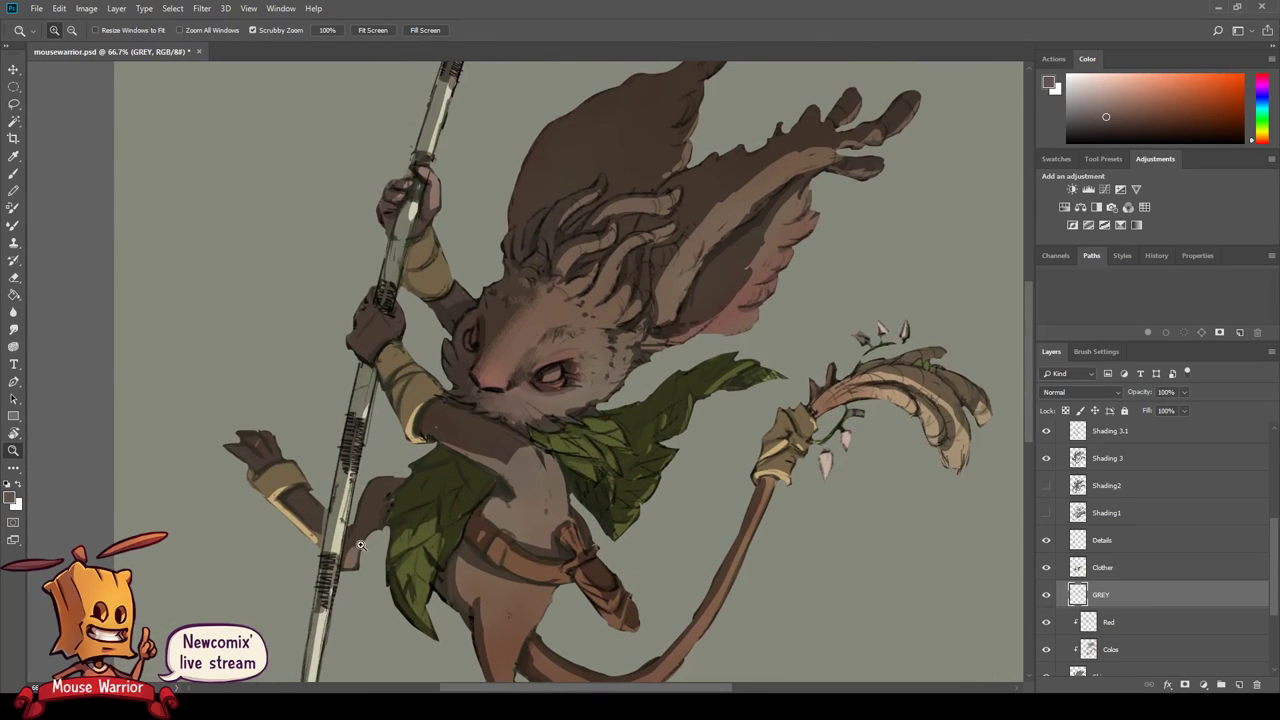
left_click(1145, 462)
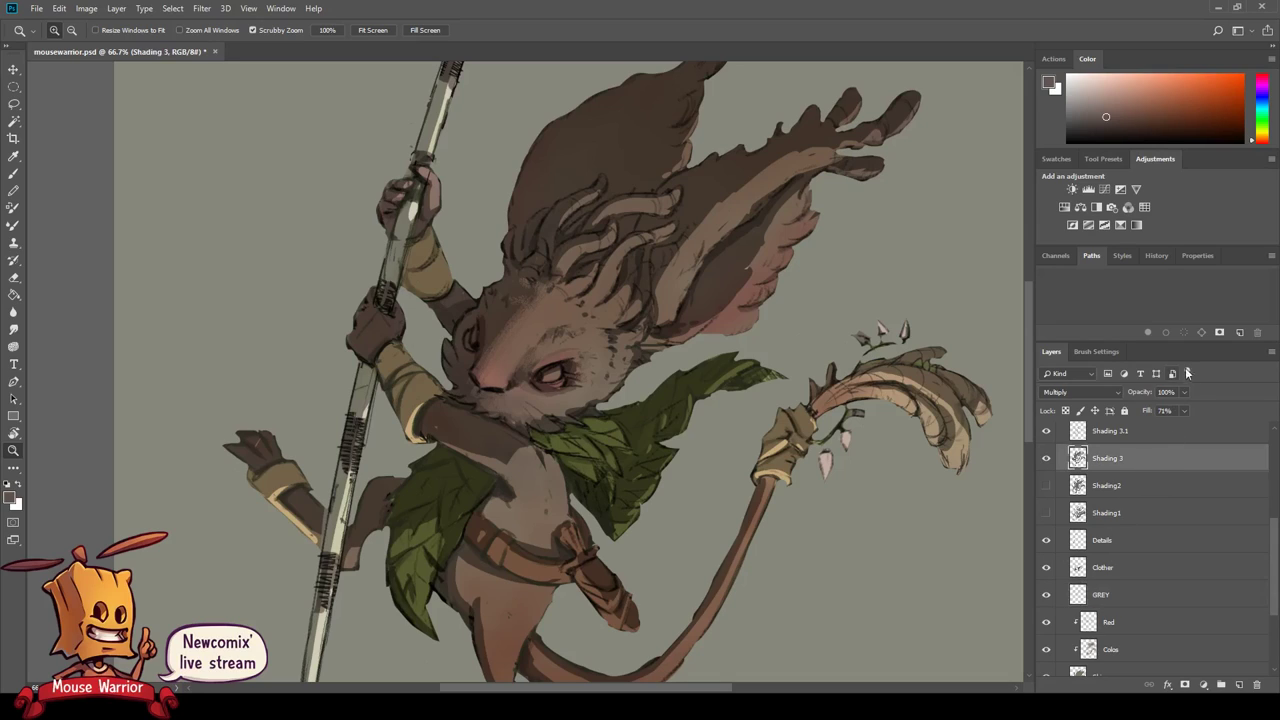
key("shift+5")
key("shift+5")
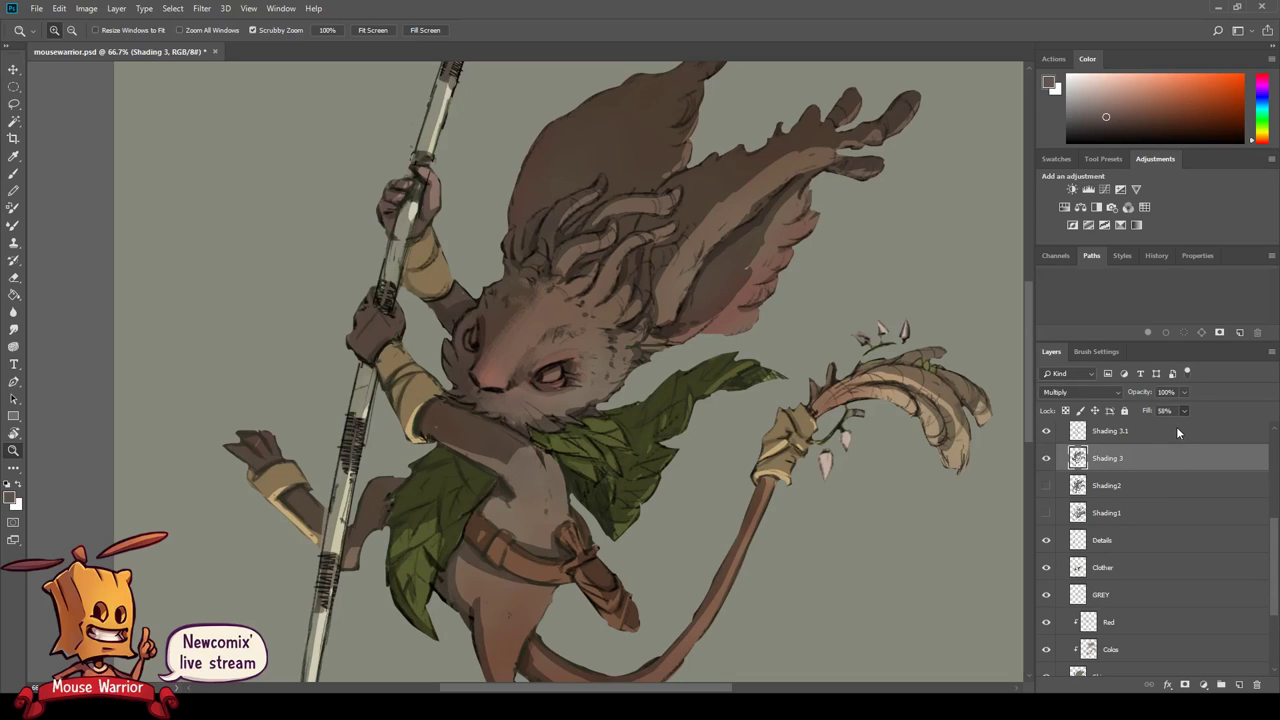
key("ctrl+minus")
left_click(580, 545)
left_click(592, 537, "alt")
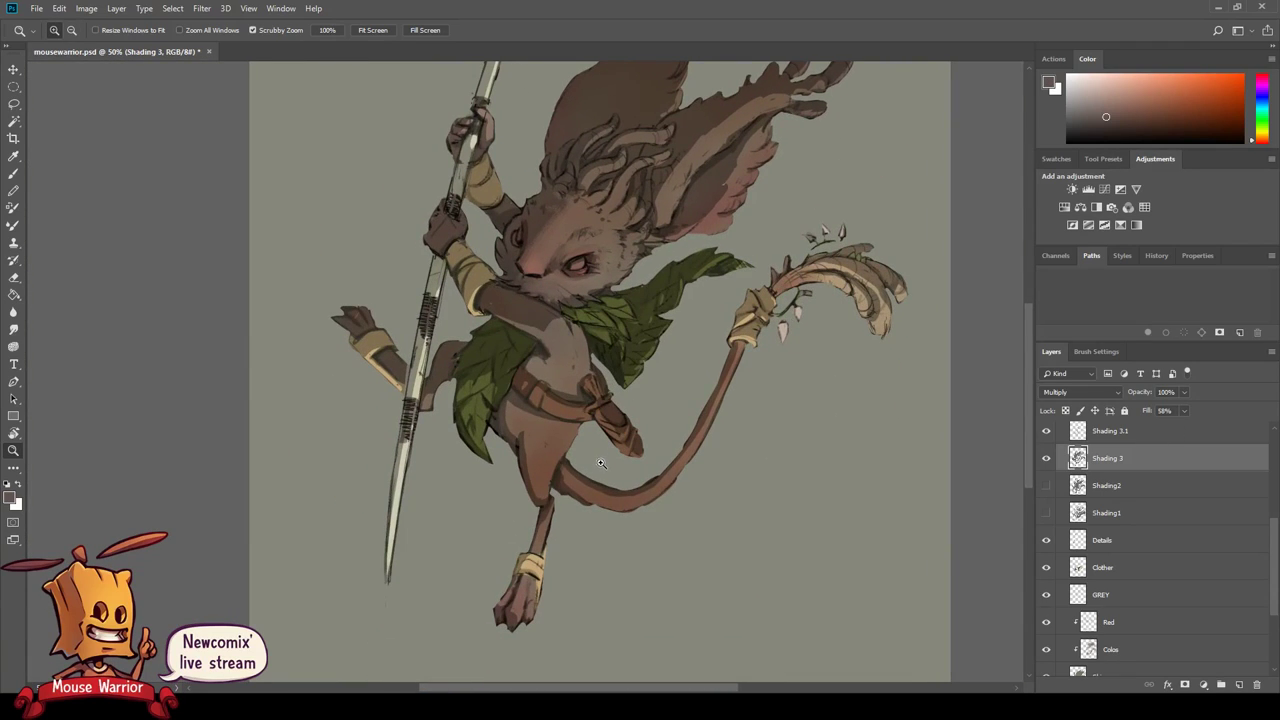
scroll(601, 463, "down", 2)
scroll(634, 414, "down", 1)
- Fill the background Layer 0 with a darker olive grey
left_click_drag(1272, 541, 1272, 582)
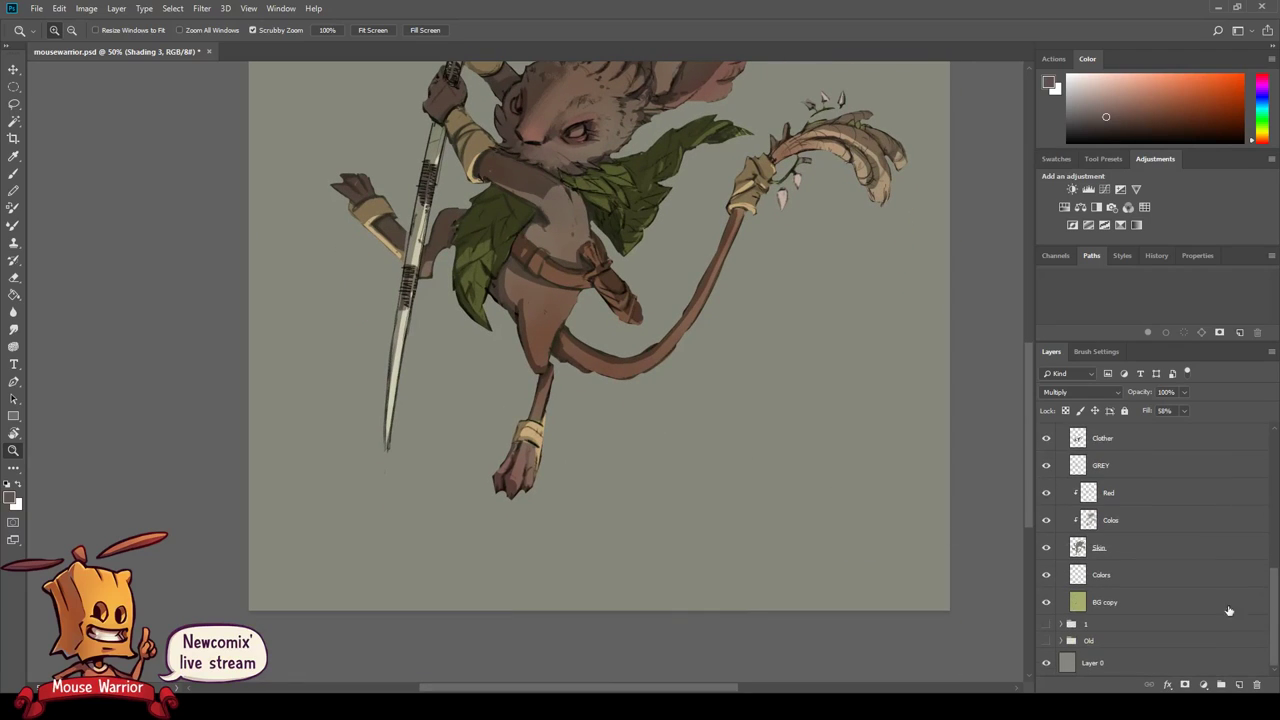
left_click(1100, 661)
key("i")
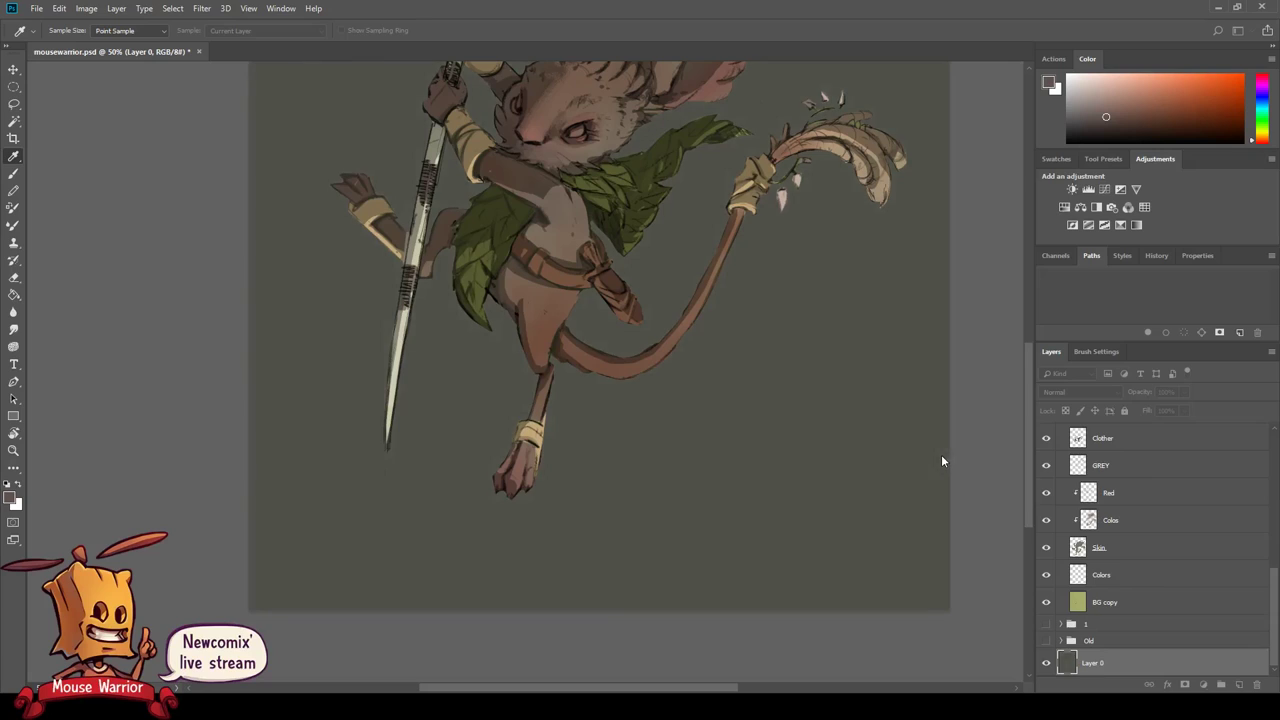
key("alt+BackSpace")
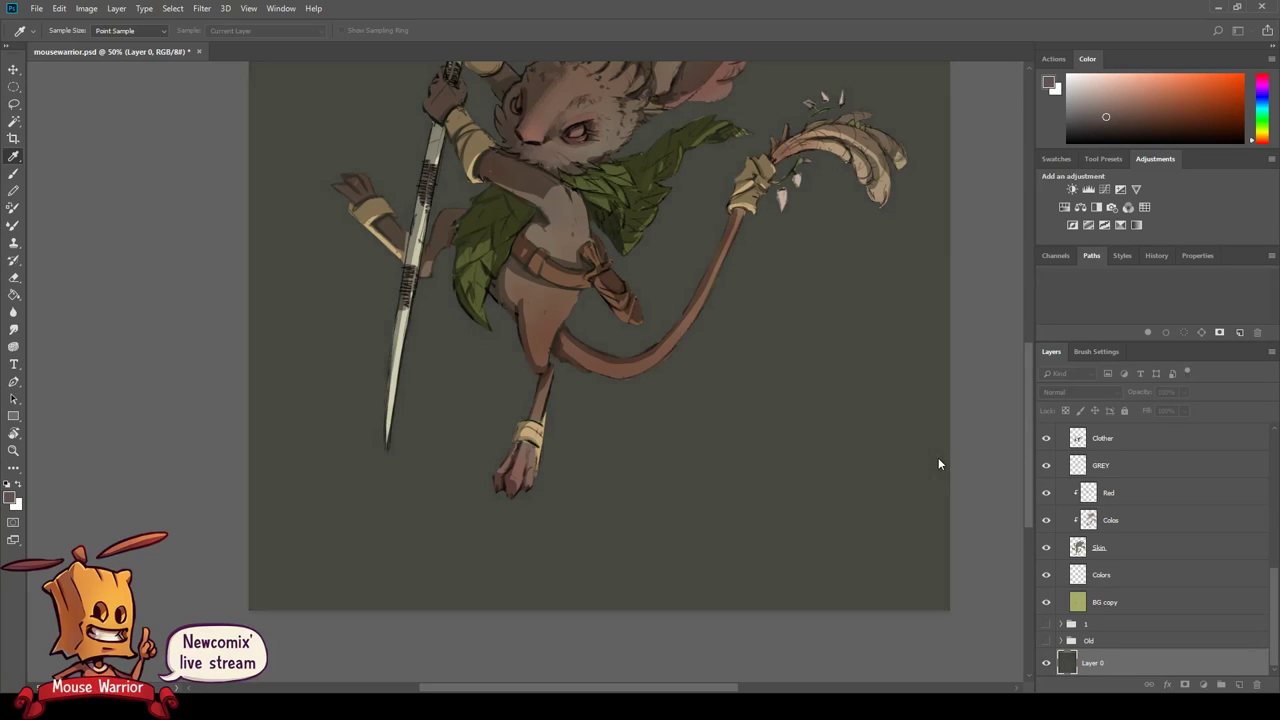
key("z")
left_click(625, 396, "alt")
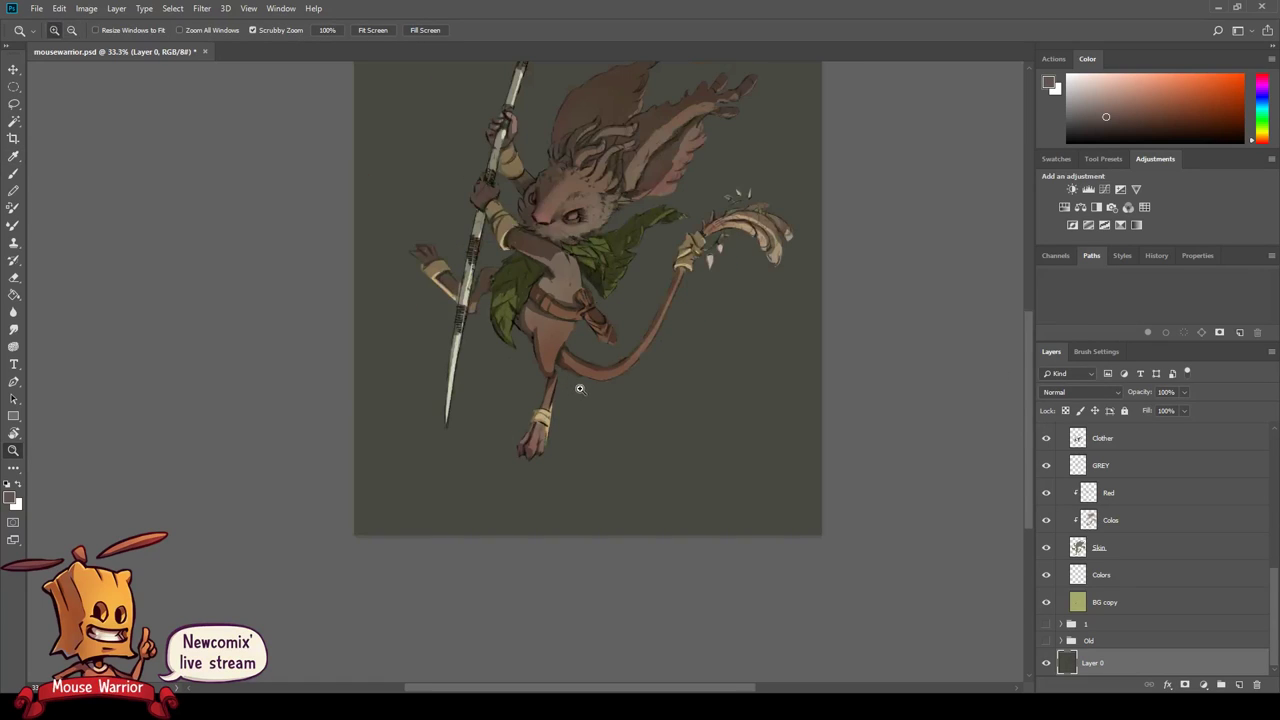
left_click_drag(636, 479, 621, 493)
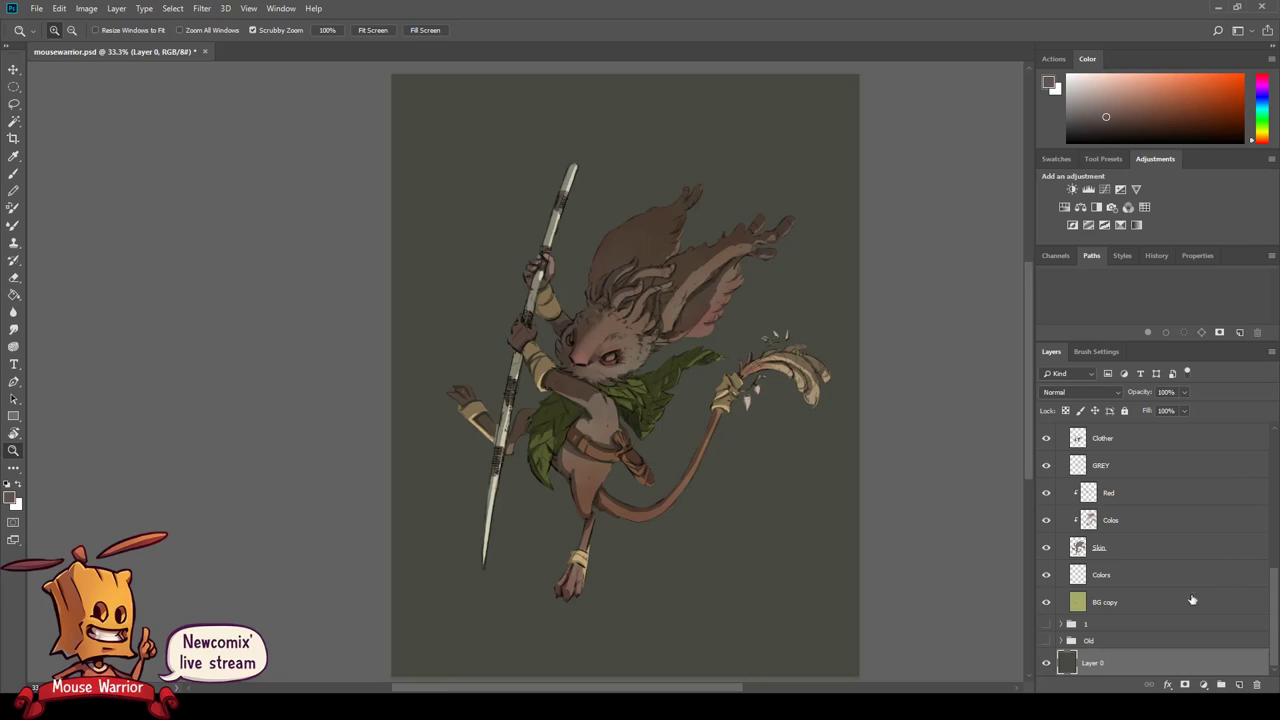
- Select all layers, nudge the artwork up, and flip the canvas horizontally
left_click(1120, 605)
scroll(1257, 600, "up", 10)
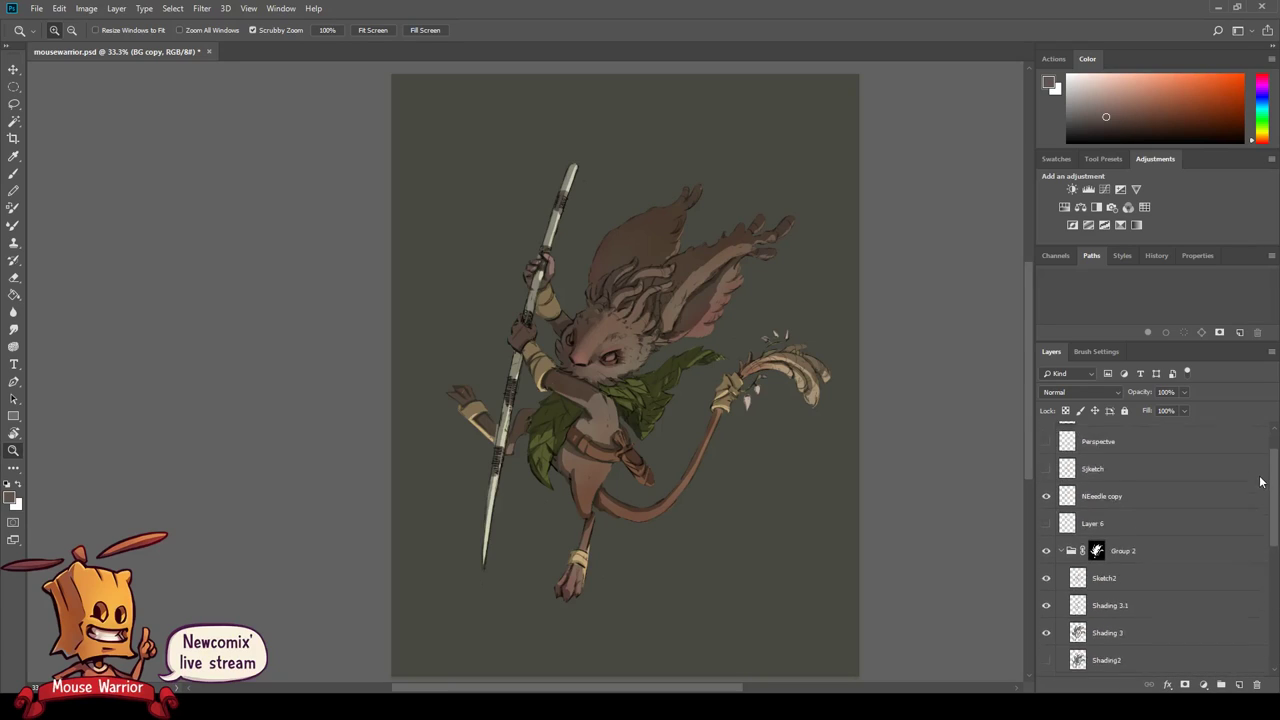
left_click(1123, 435, "shift")
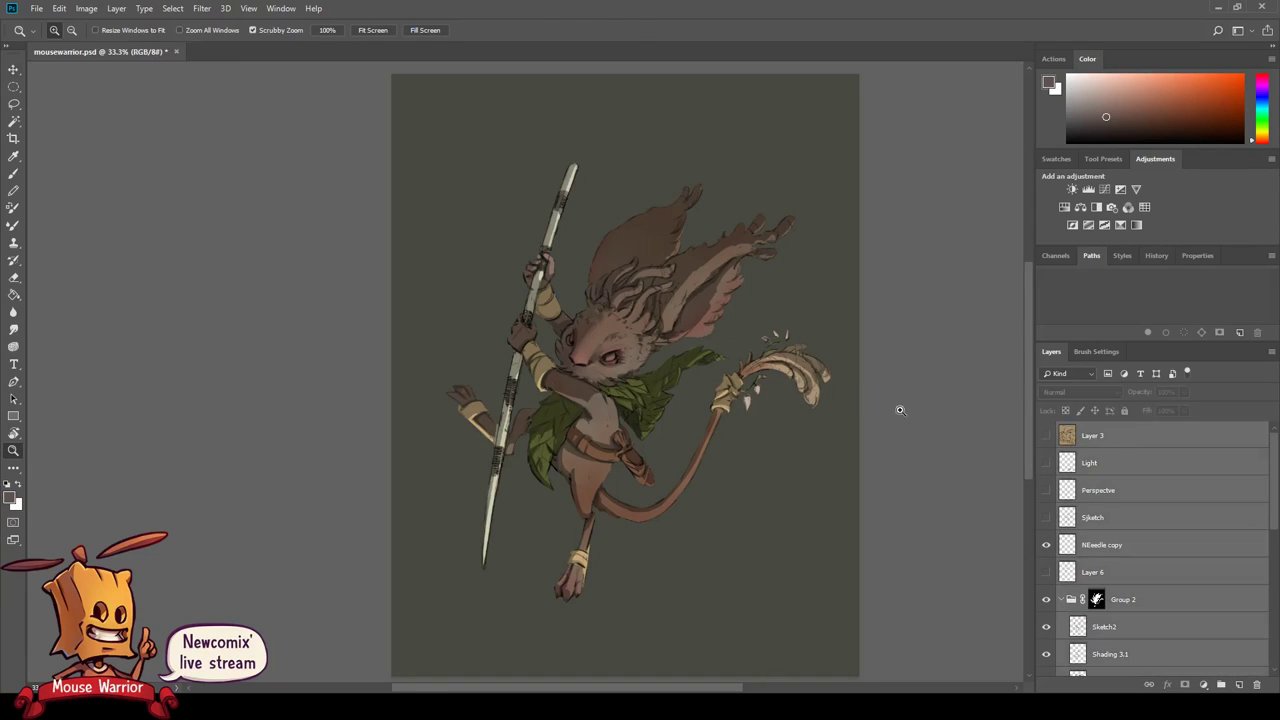
key("v")
mouse_move(626, 401)
left_mouse_down()
mouse_move(646, 346)
mouse_move(634, 354)
left_mouse_up()
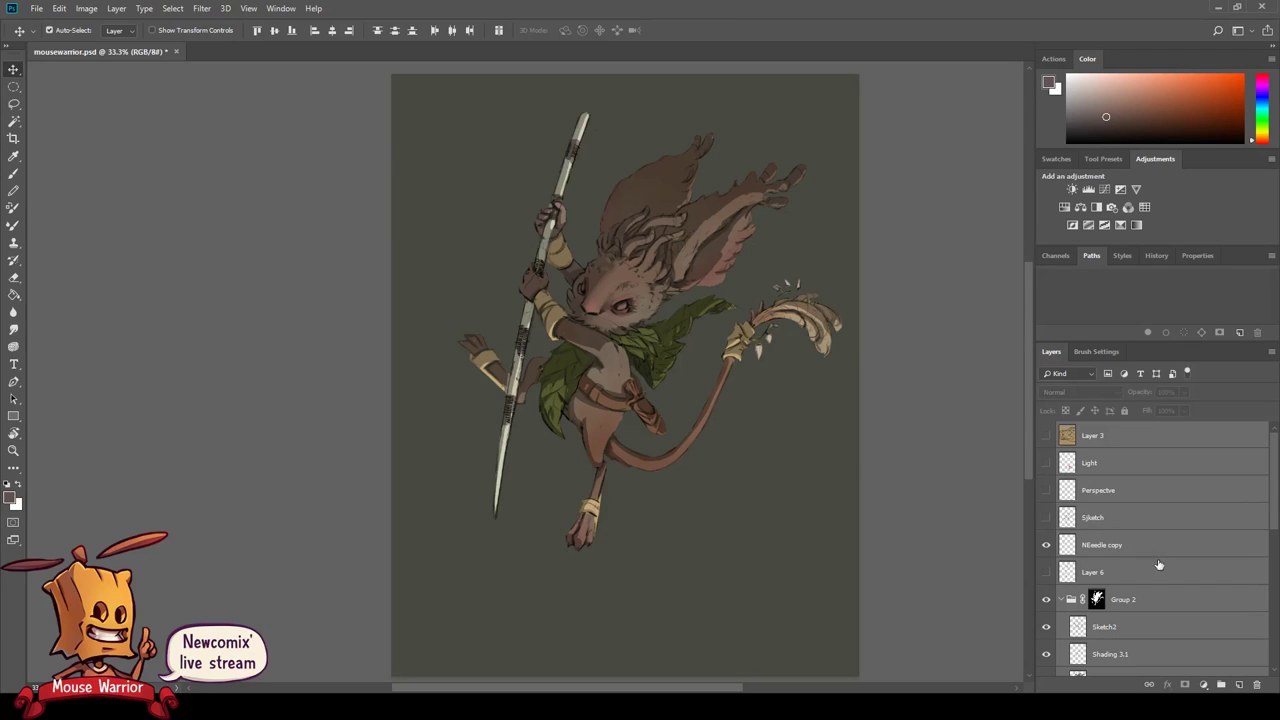
scroll(1265, 512, "down", 5)
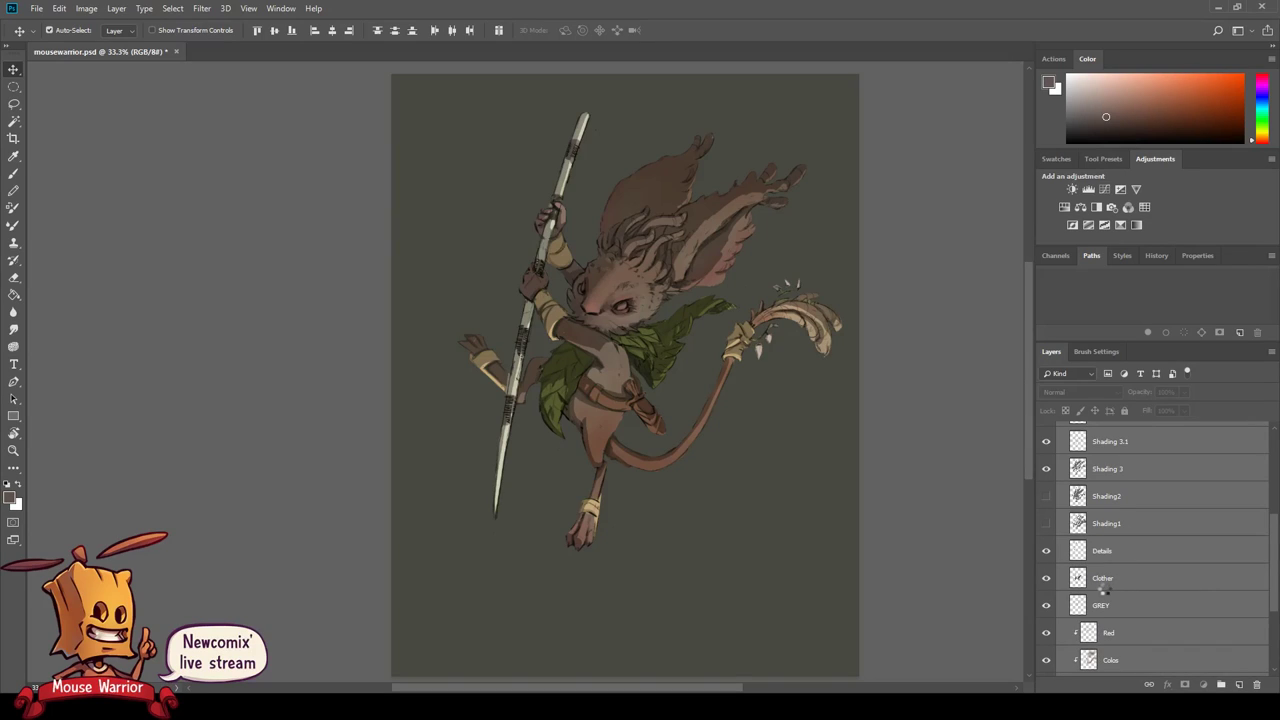
key("h")
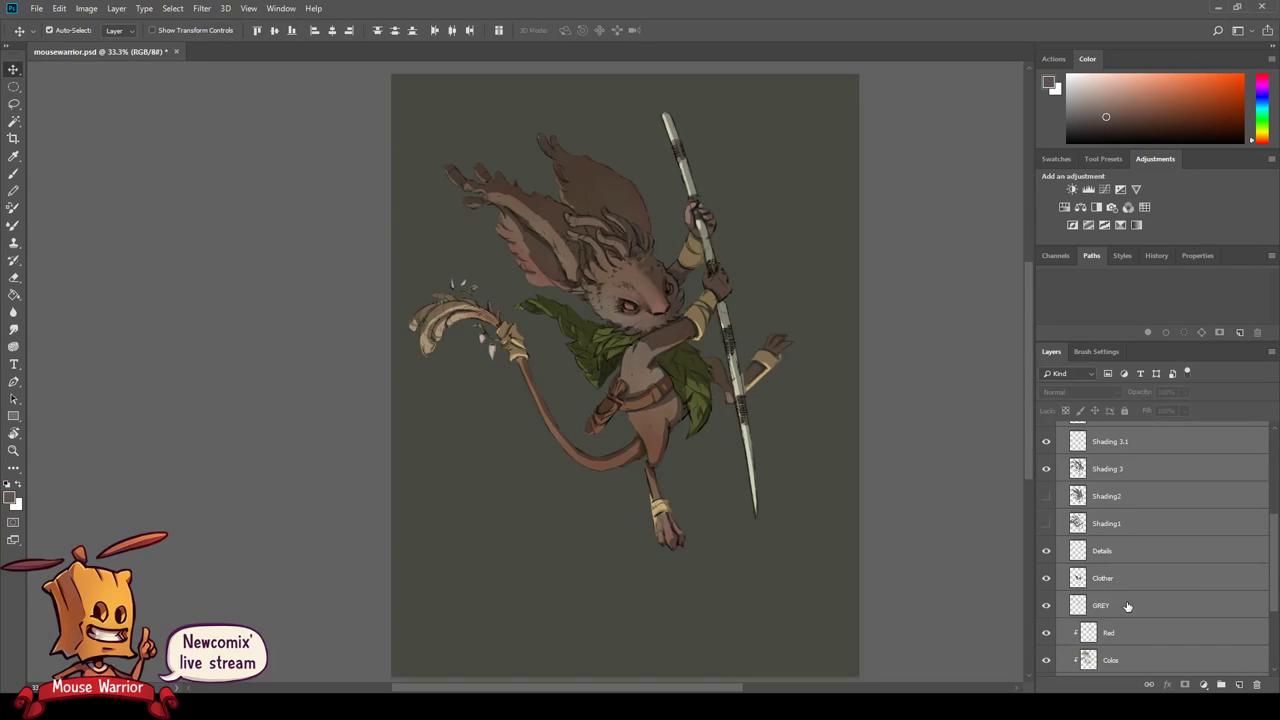
- Set a hard size-35 brush with a lighter colour and clip the GREY layer to Clother
left_click(1102, 607)
key("b")
scroll(650, 300, "up", 2)
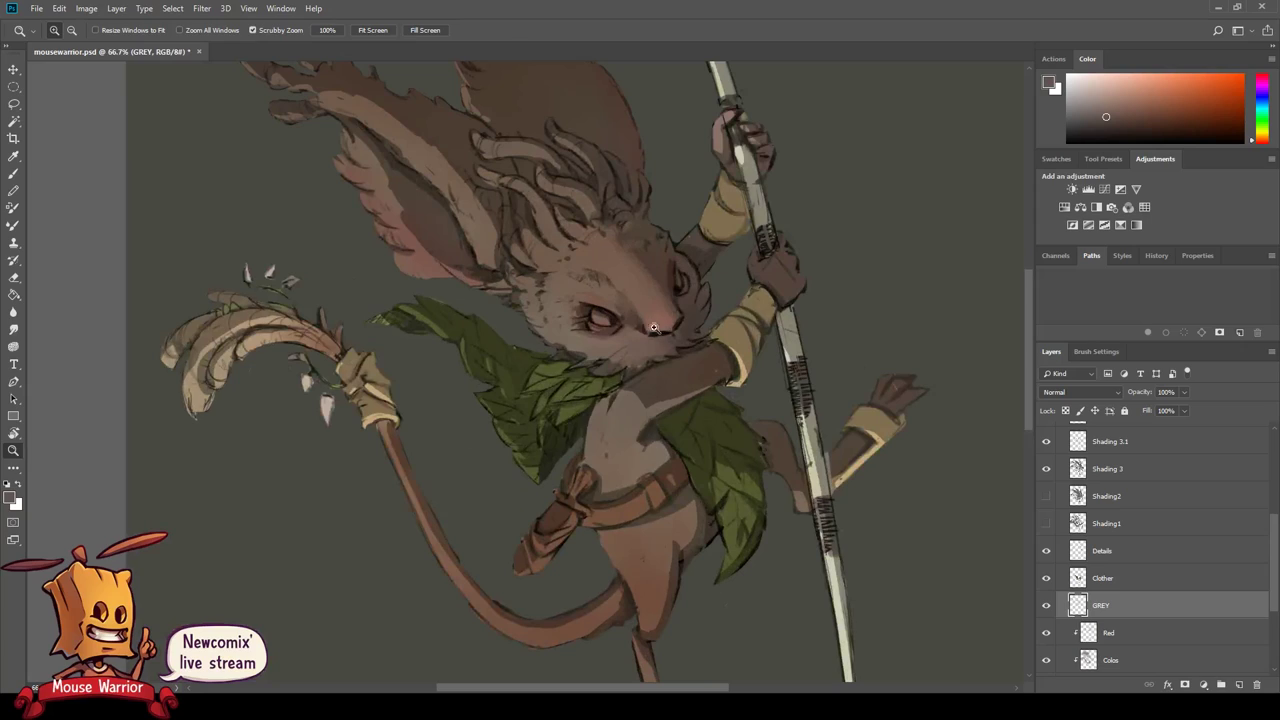
key("shift+bracketright")
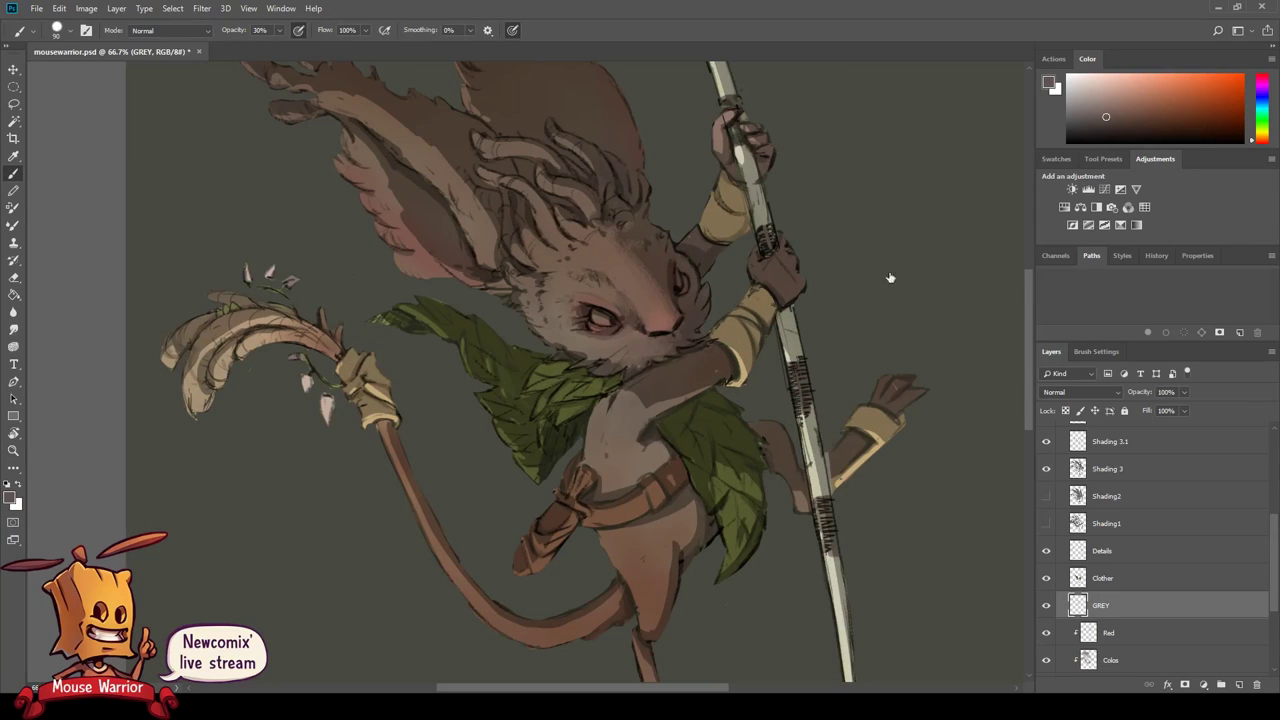
key("bracketleft")
key("bracketleft")
key("bracketleft")
left_click_drag(1094, 100, 1092, 92)
key("ctrl+alt+g")
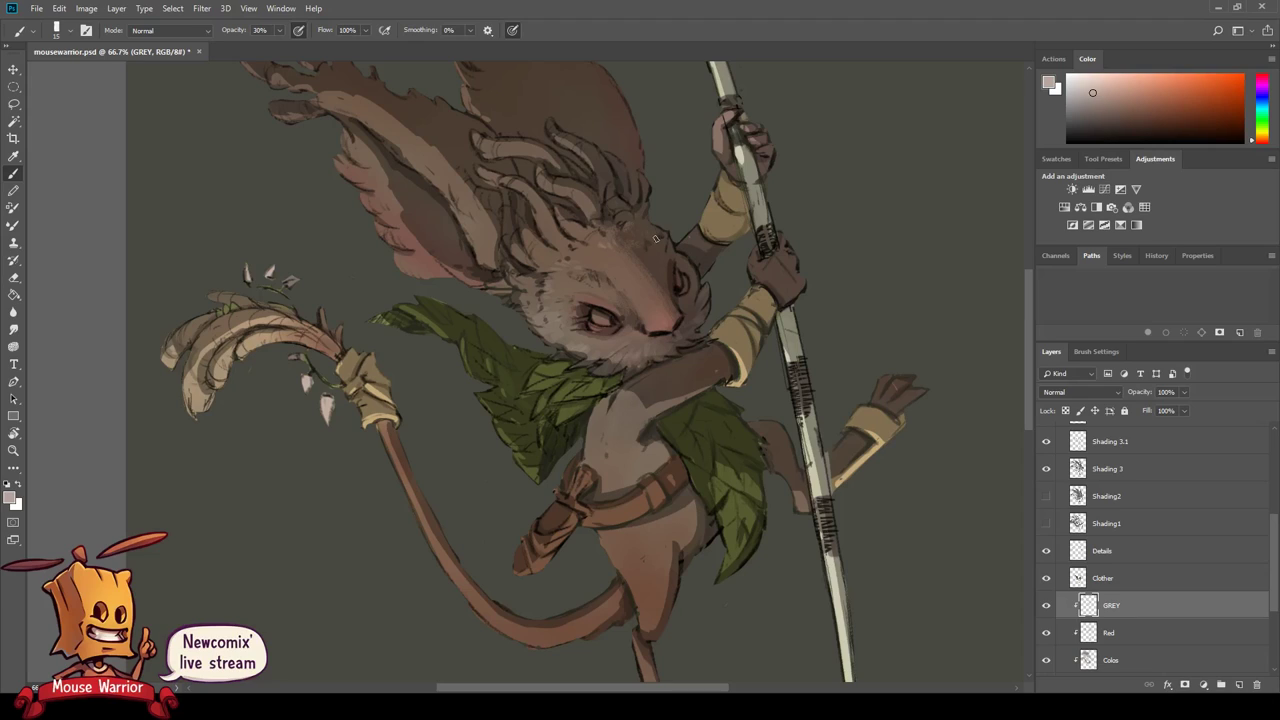
- Paint three light hair strands and one dark strand on the mouse's head
left_click_drag(600, 258, 661, 310)
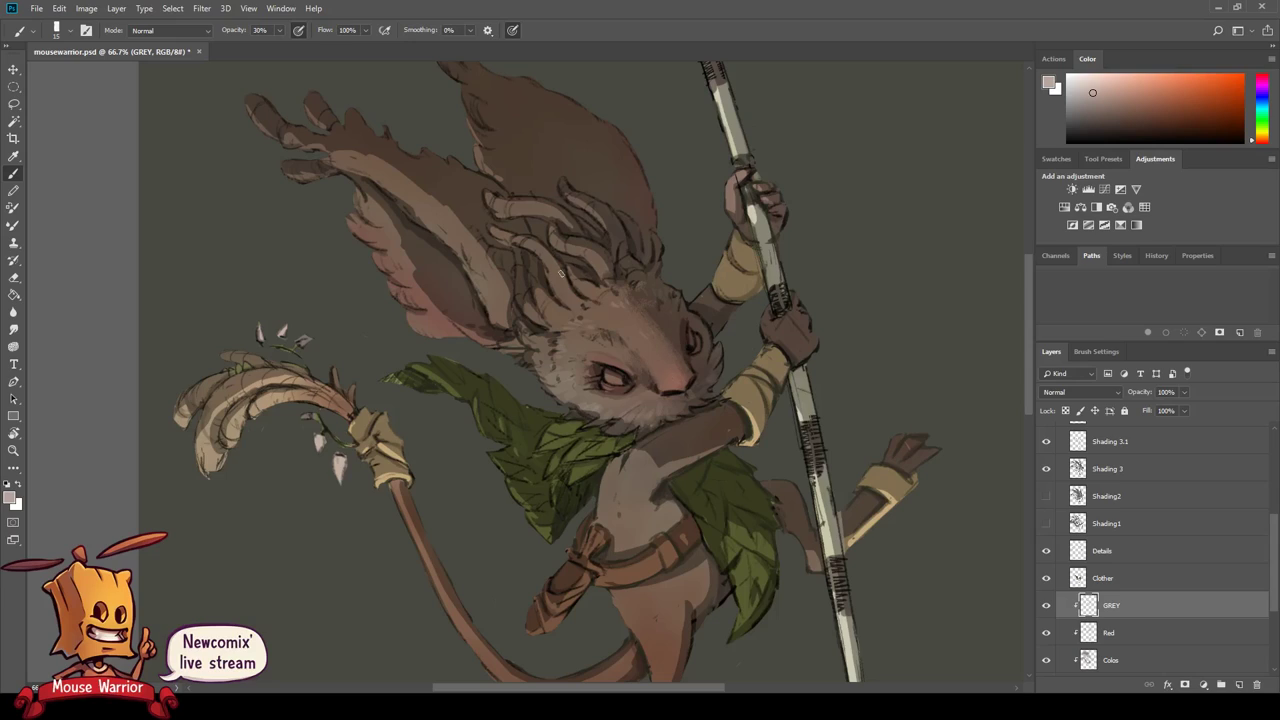
left_click_drag(496, 232, 530, 245)
left_click_drag(503, 207, 556, 226)
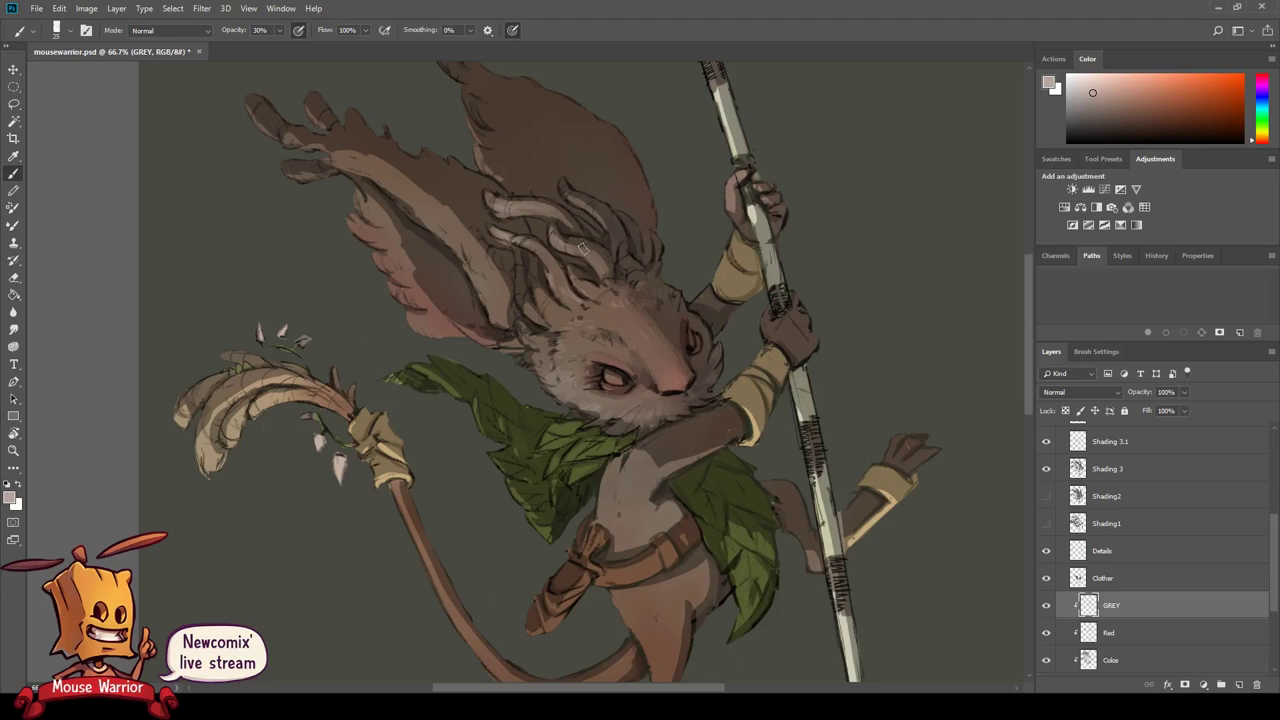
left_click_drag(562, 183, 592, 206)
left_click_drag(649, 244, 648, 270)
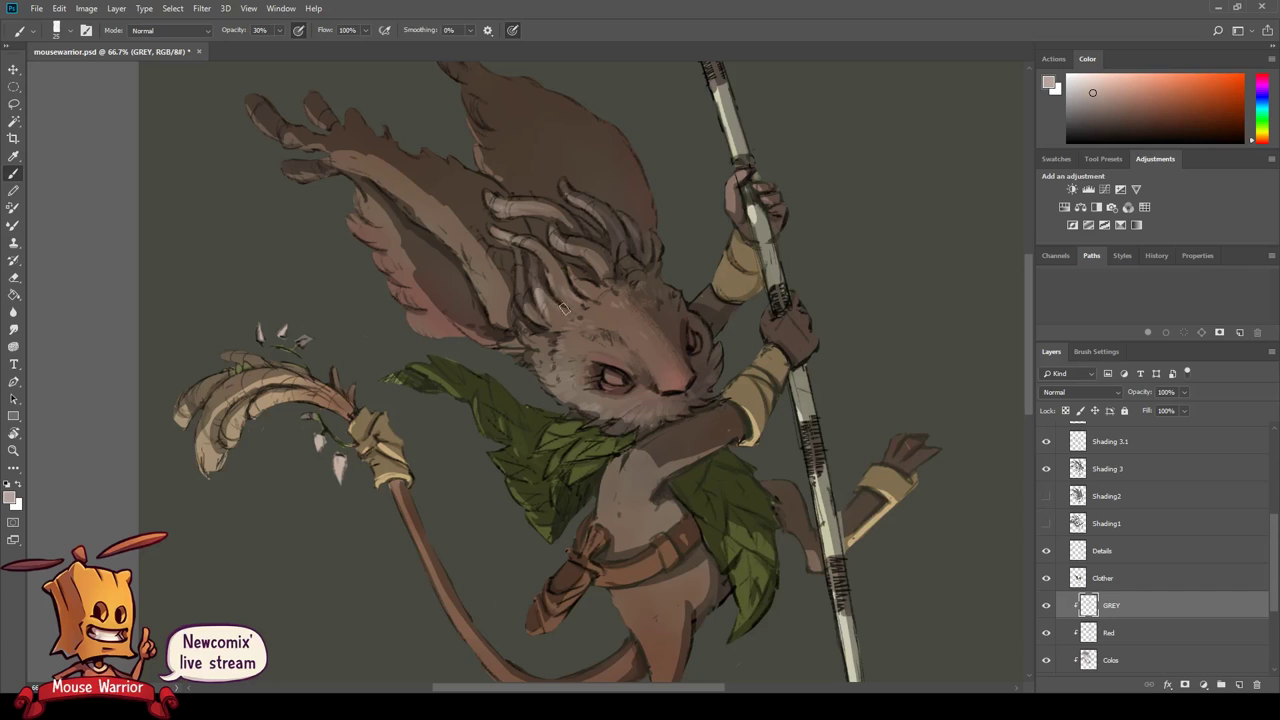
mouse_move(571, 415)
left_mouse_down()
mouse_move(541, 435)
mouse_move(603, 445)
left_mouse_up()
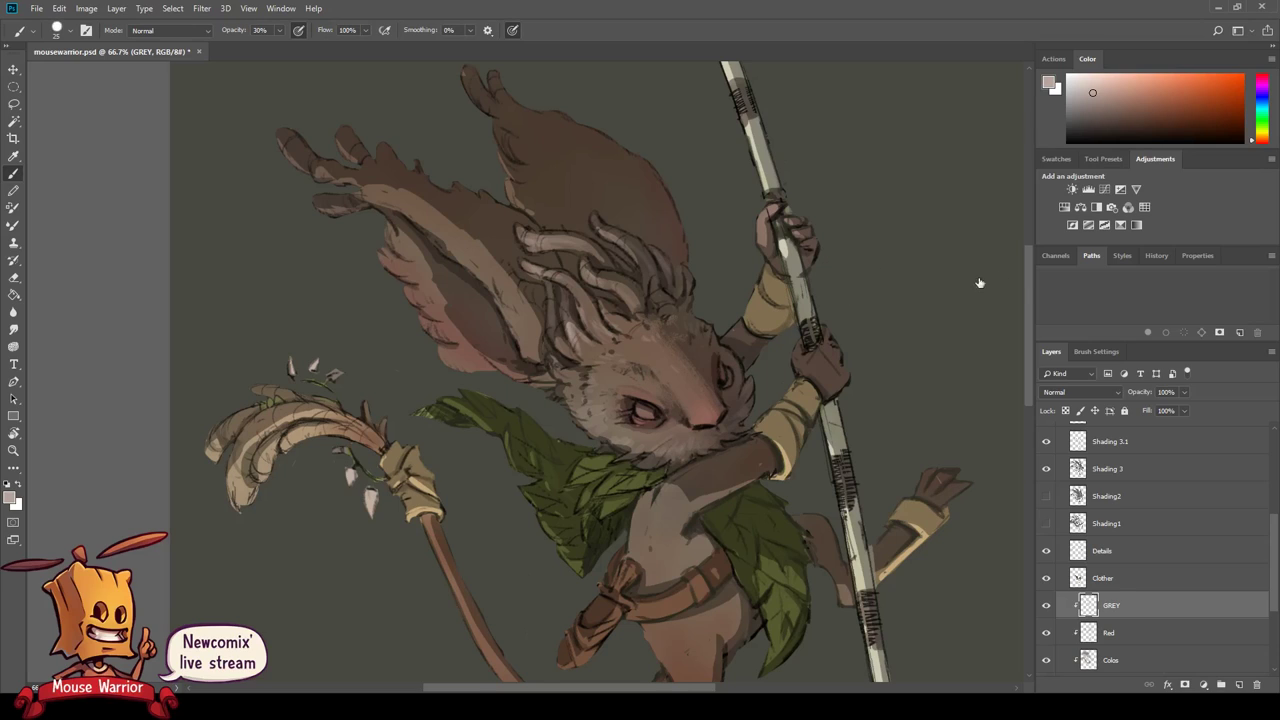
- Soften the ear and hair strands with the eraser, then paint darker grey on the body
key("e")
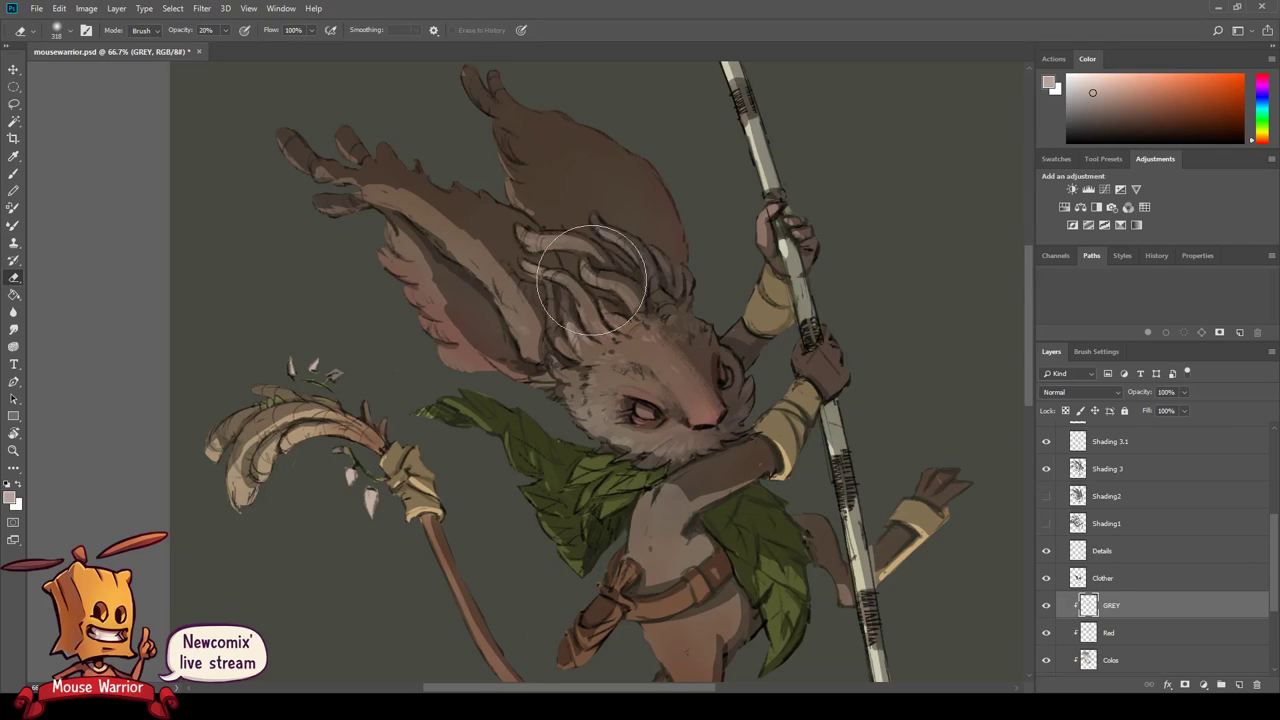
mouse_move(591, 280)
left_mouse_down()
mouse_move(500, 330)
mouse_move(520, 320)
mouse_move(514, 228)
mouse_move(524, 287)
left_mouse_up()
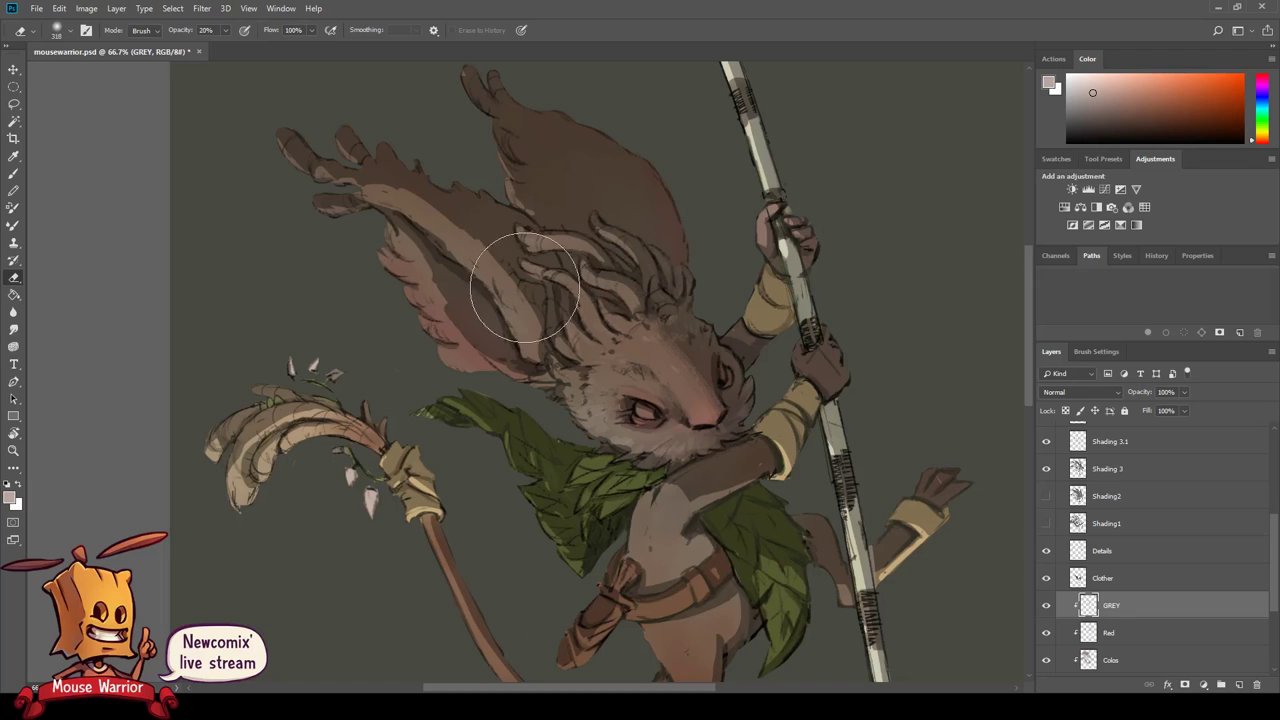
left_click_drag(568, 499, 523, 369)
key("b")
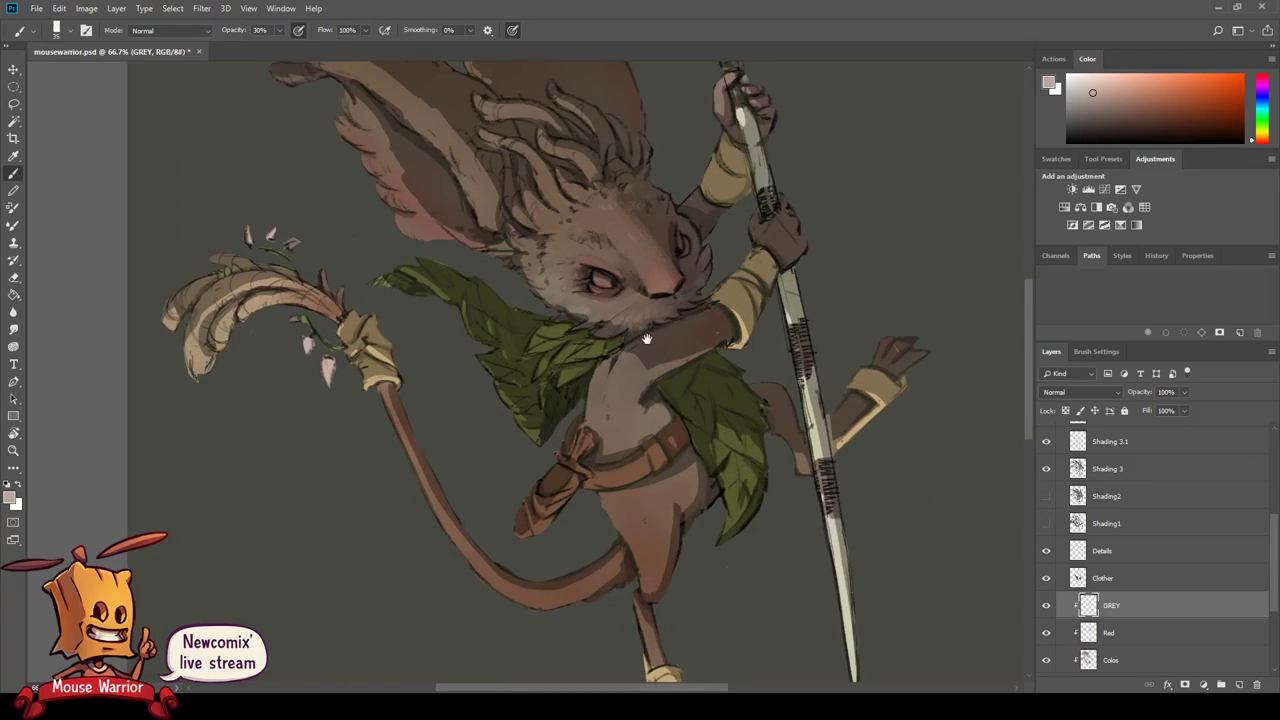
left_click_drag(646, 340, 638, 364)
left_click(1082, 103)
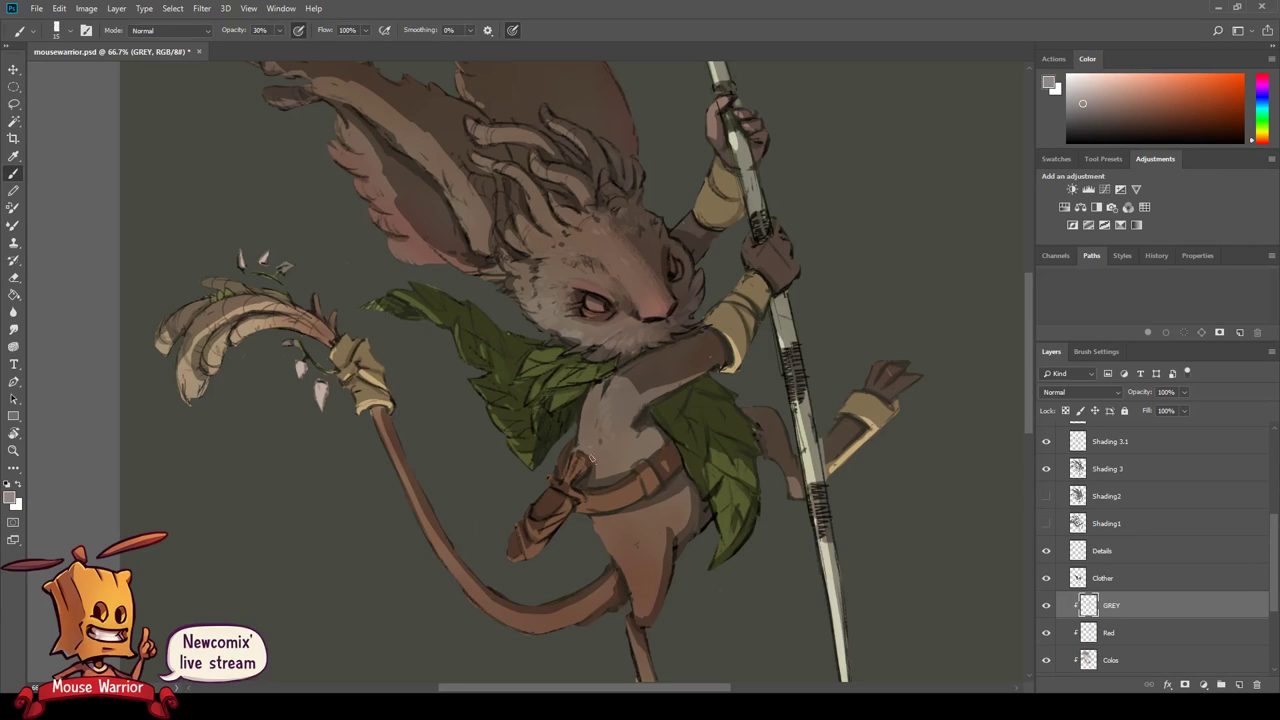
left_click_drag(591, 458, 551, 416)
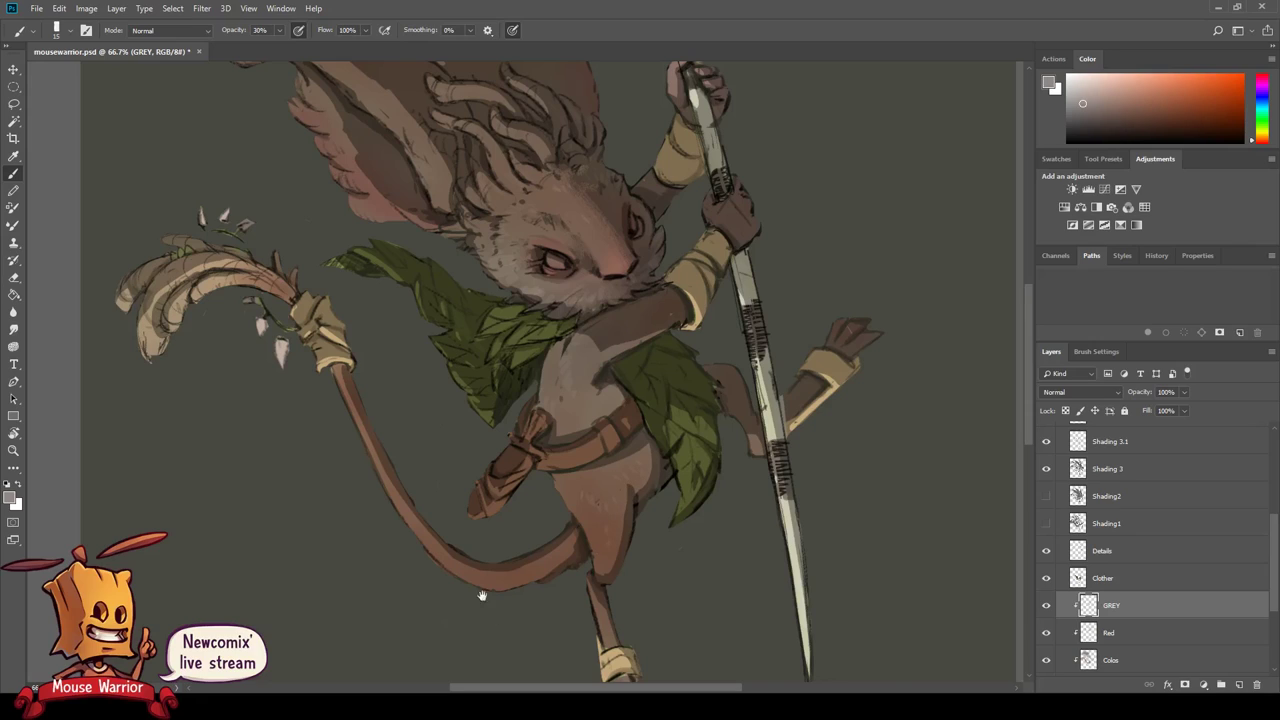
left_click_drag(481, 596, 519, 624)
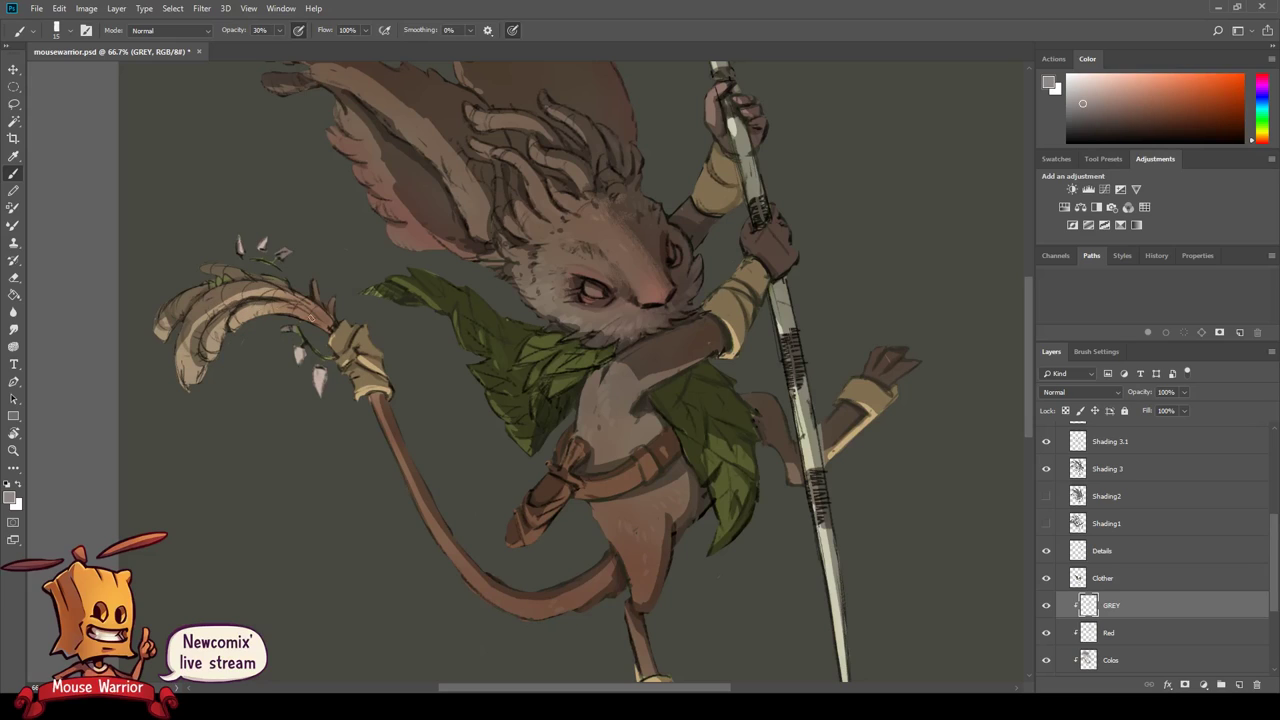
mouse_move(400, 198)
left_mouse_down()
mouse_move(398, 262)
mouse_move(700, 338)
left_mouse_up()
key("z")
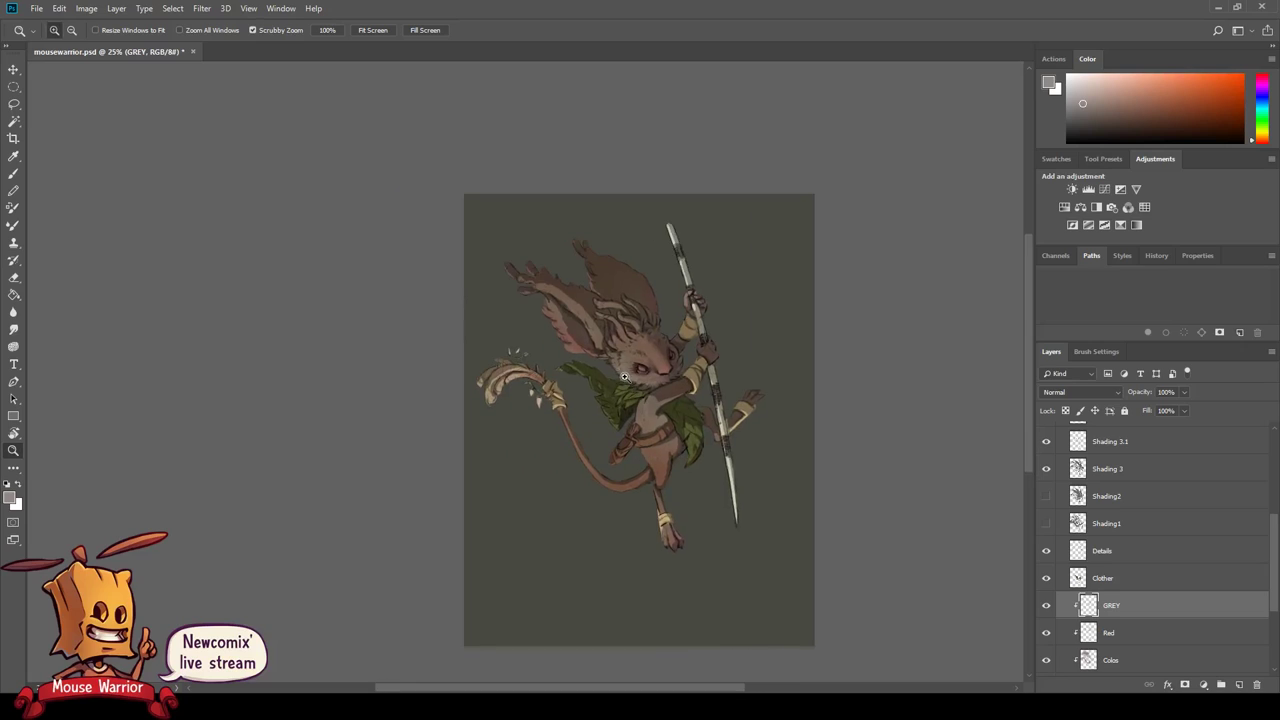
- On the Red layer, paint a dusty red tint over the inner left ear with a size-40 brush
left_click(1110, 632)
key("b")
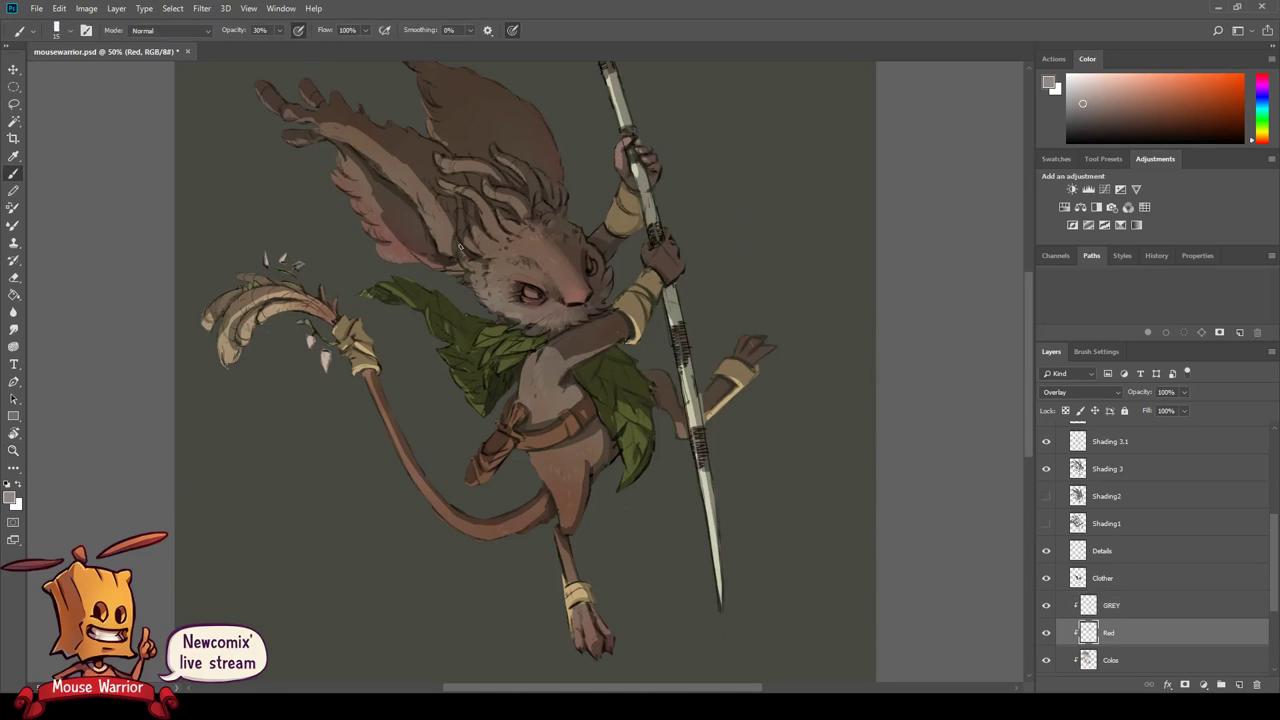
left_click(1155, 87)
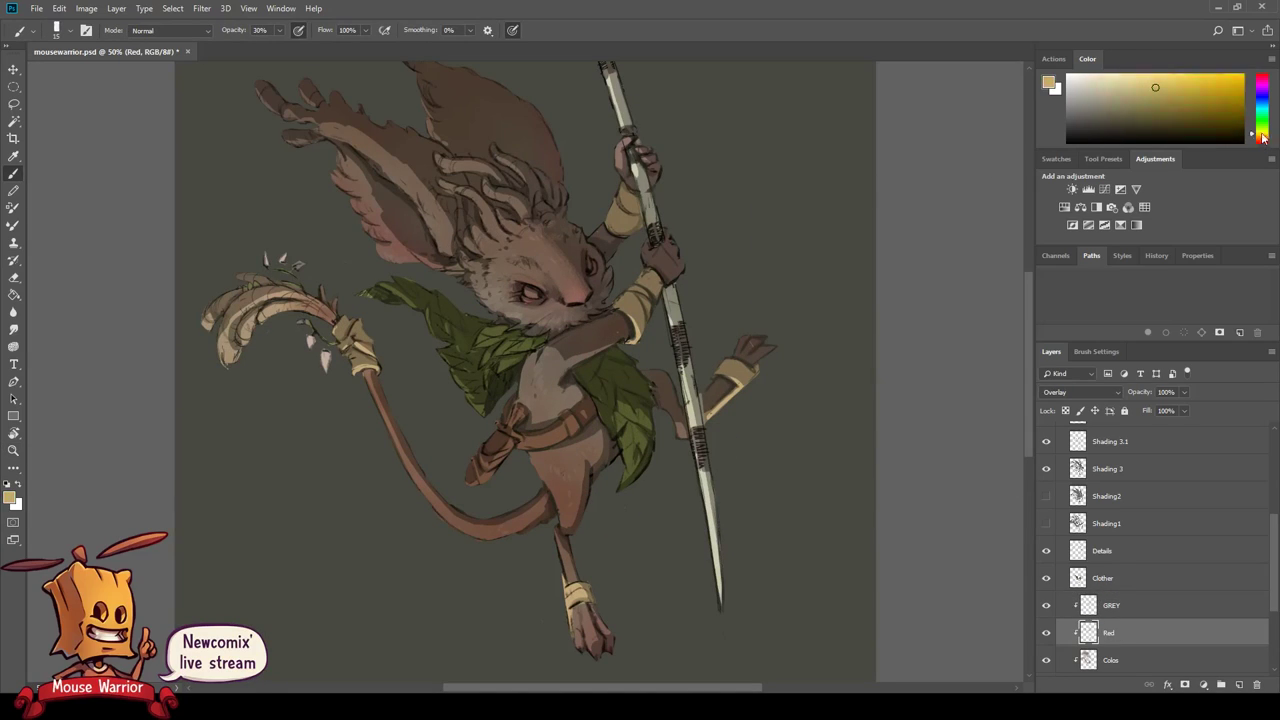
left_click_drag(1265, 139, 1263, 73)
left_click(1127, 106)
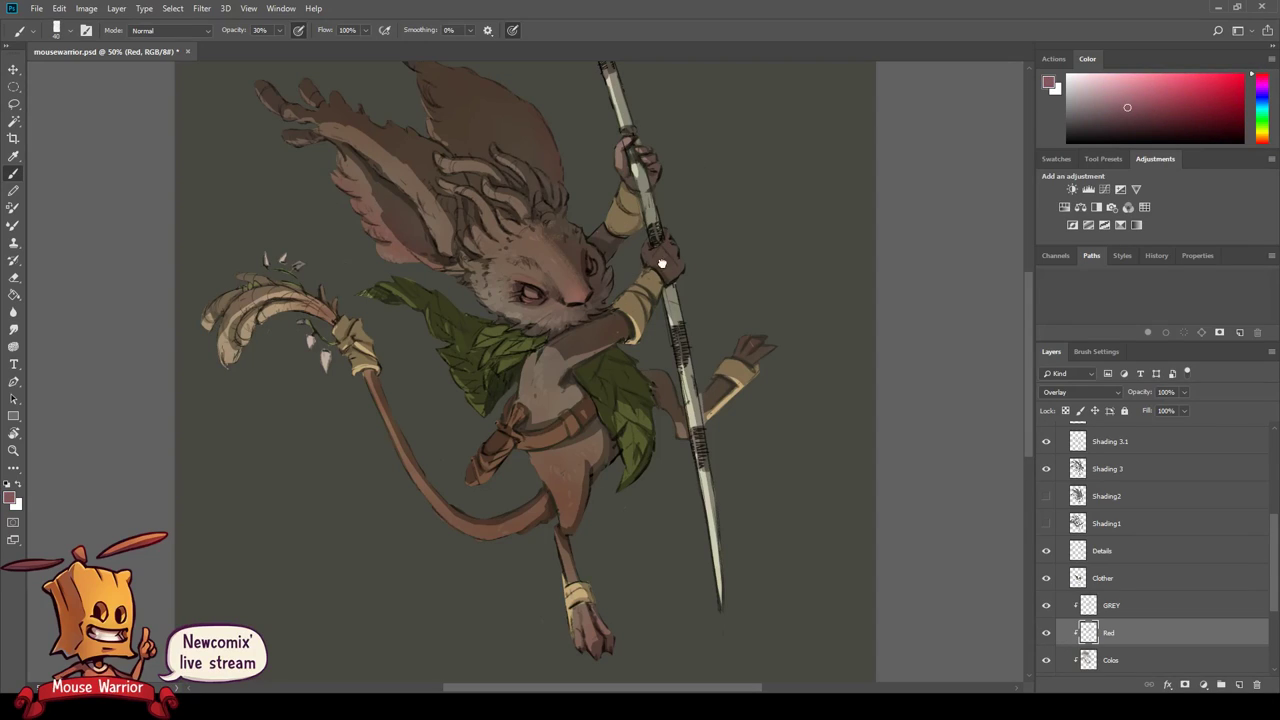
key("bracketright")
key("bracketright")
left_click_drag(329, 186, 418, 247)
- Partly erase the red tint on the upper and lower ears with a size 125–200 eraser
left_click_drag(382, 207, 520, 305)
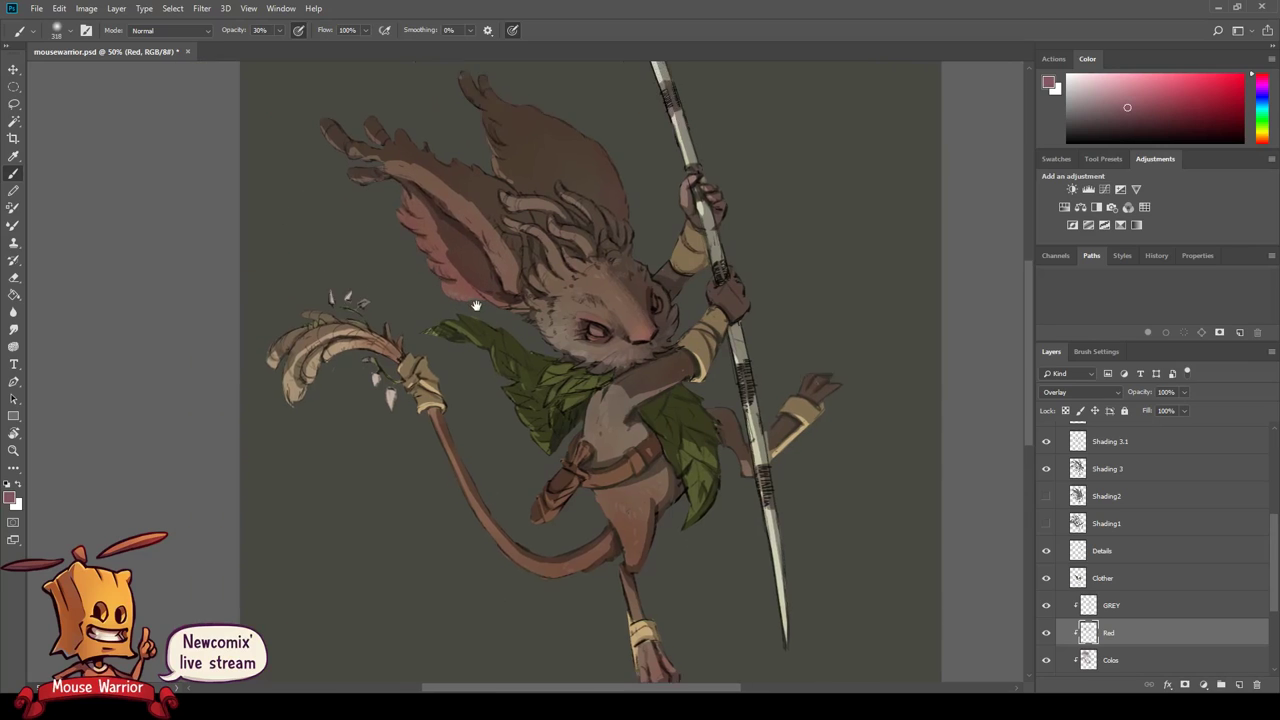
key("e")
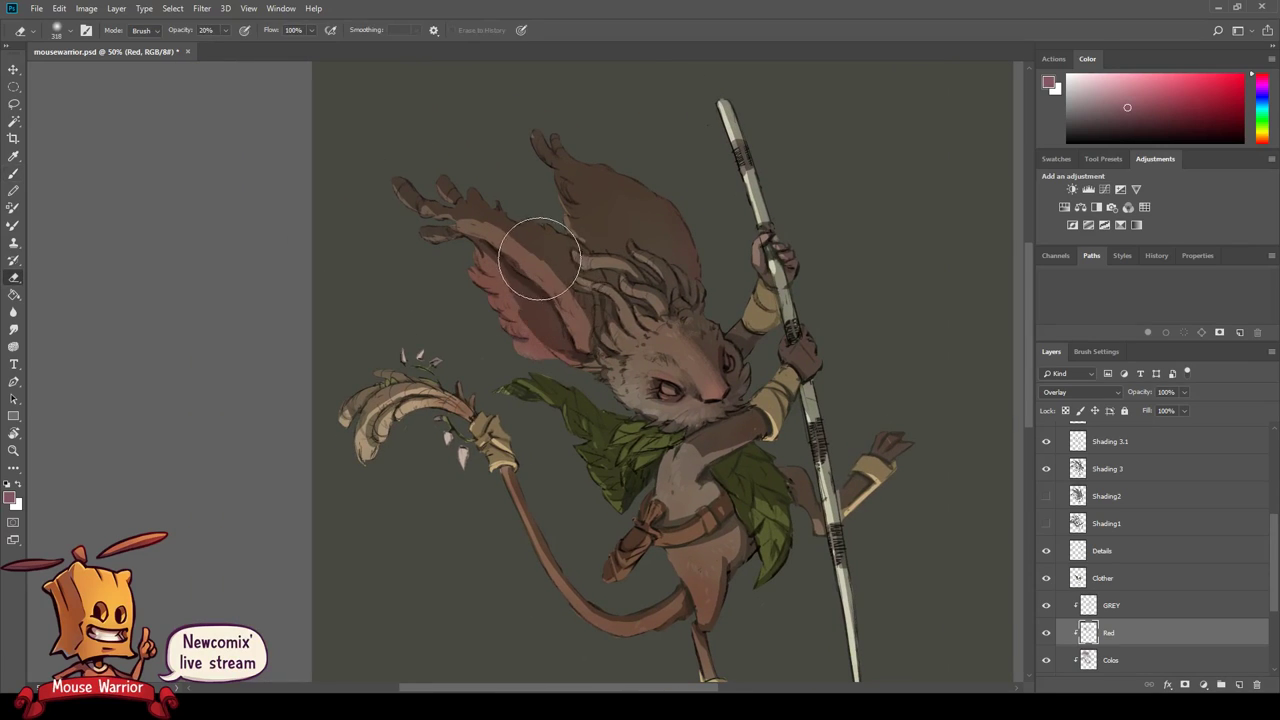
key("bracketleft")
key("bracketleft")
key("bracketleft")
left_click_drag(524, 248, 583, 330)
key("bracketright")
key("bracketright")
key("bracketright")
left_click_drag(466, 258, 566, 381)
left_click_drag(566, 381, 551, 397)
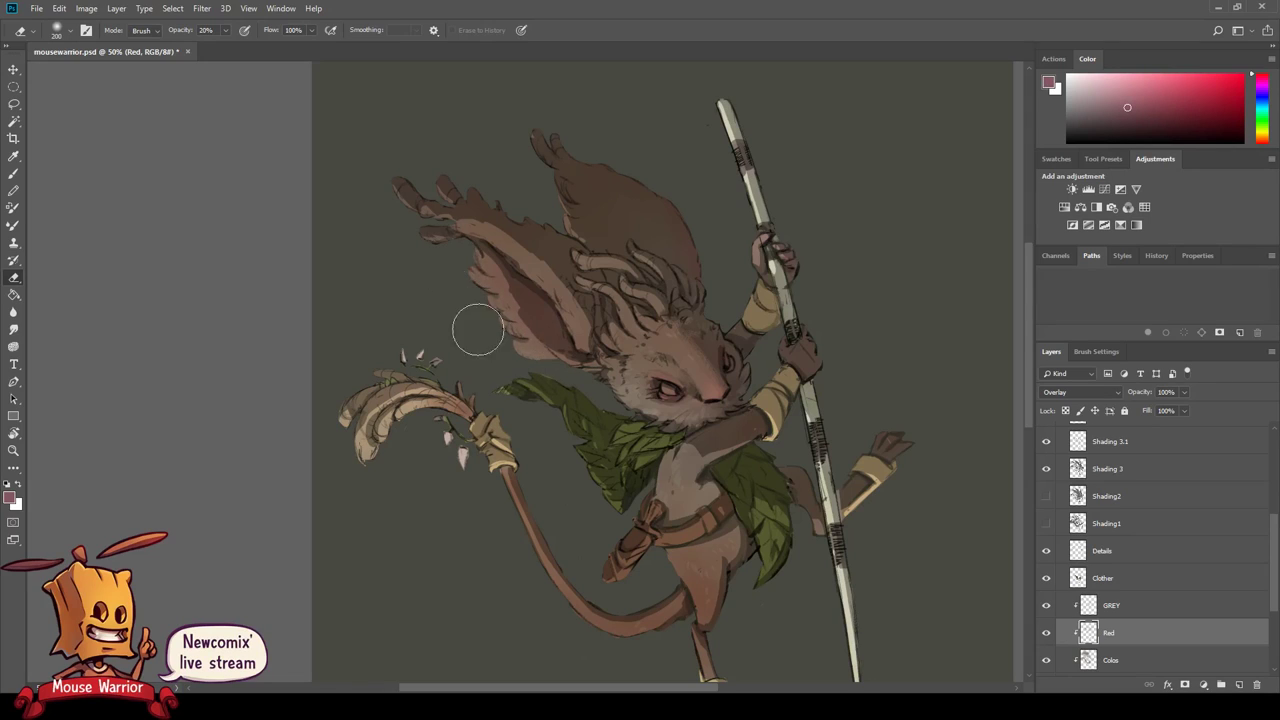
left_click_drag(686, 206, 630, 177)
- Further reduce the pinkish tint on the upper ear with a size-150 eraser
key("b")
key("e")
left_click_drag(546, 242, 588, 181)
key("bracketright")
key("bracketright")
mouse_move(587, 203)
left_mouse_down()
mouse_move(689, 223)
mouse_move(671, 206)
mouse_move(600, 208)
mouse_move(685, 226)
mouse_move(602, 210)
left_mouse_up()
mouse_move(647, 498)
left_mouse_down()
mouse_move(524, 349)
mouse_move(496, 339)
left_mouse_up()
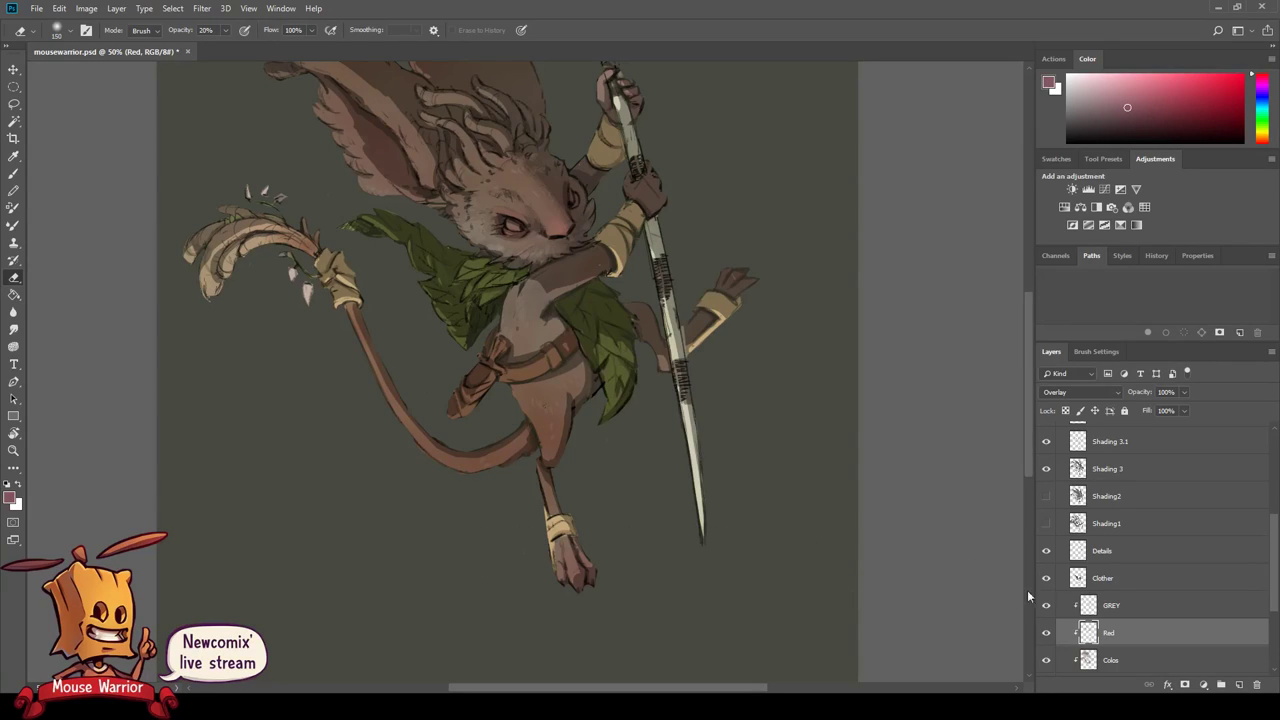
- Add a layer named OVerlay above Details and set its blend mode to Overlay
left_click(1135, 601)
left_click(1149, 556)
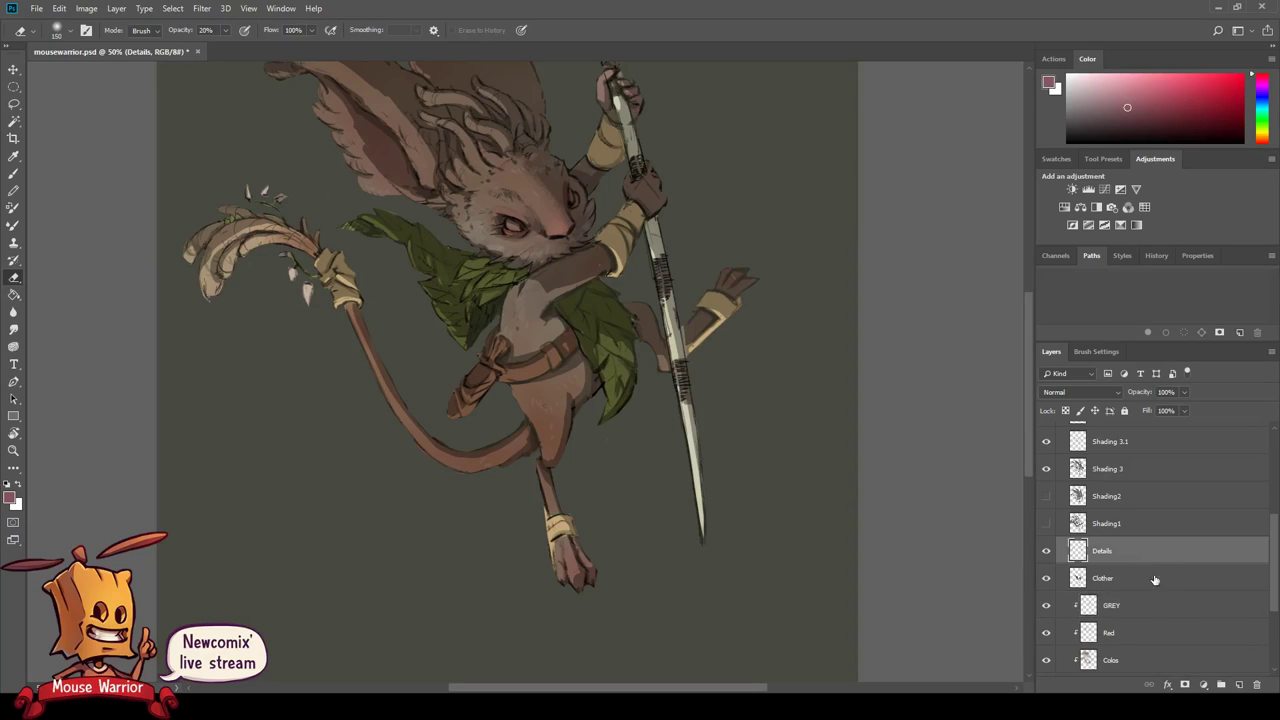
left_click(1238, 685)
double_click(1106, 556)
type("OVerlay")
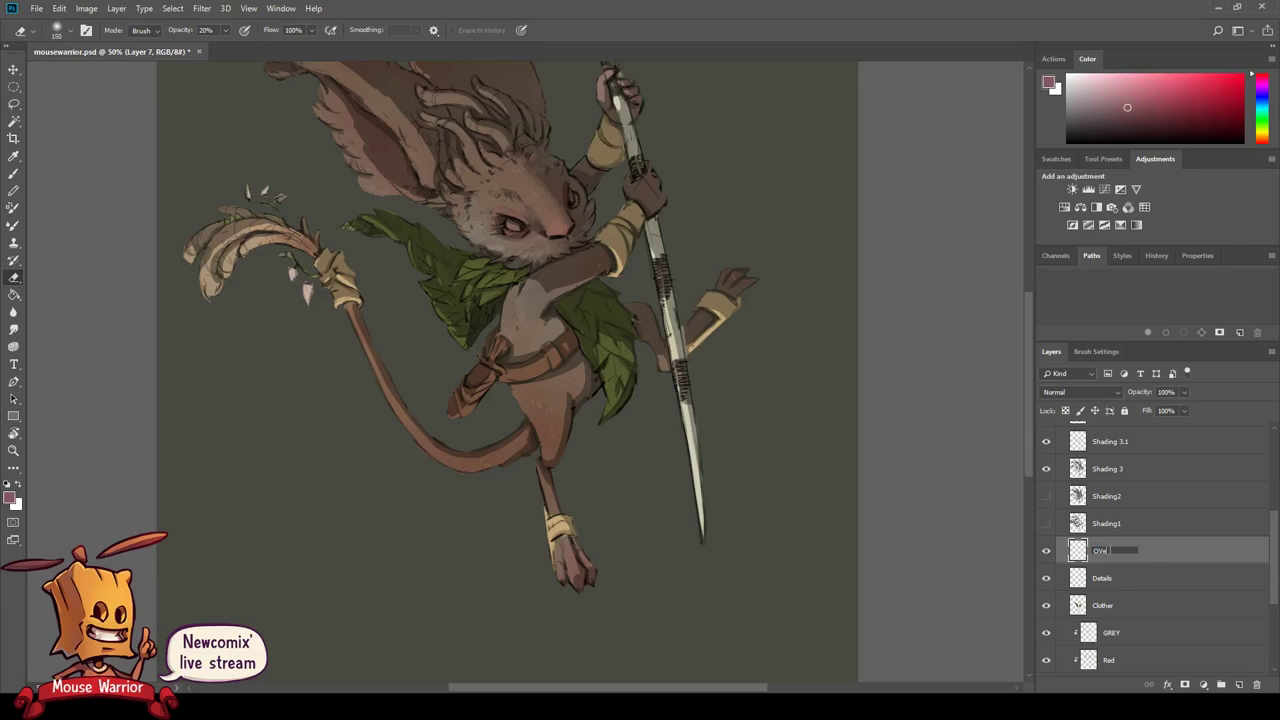
key("Return")
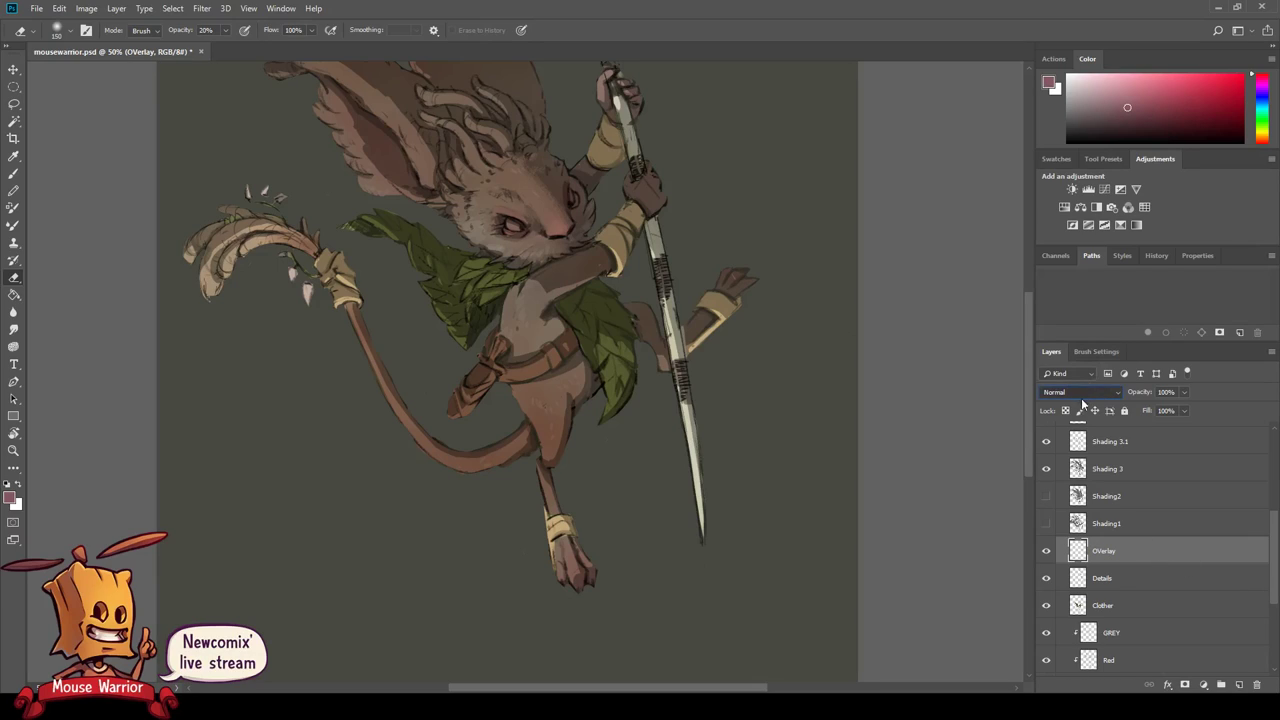
key("shift+alt+o")
- Switch to a large brush and choose a pale yellow-green paint colour
key("b")
key("bracketright")
key("bracketright")
key("bracketright")
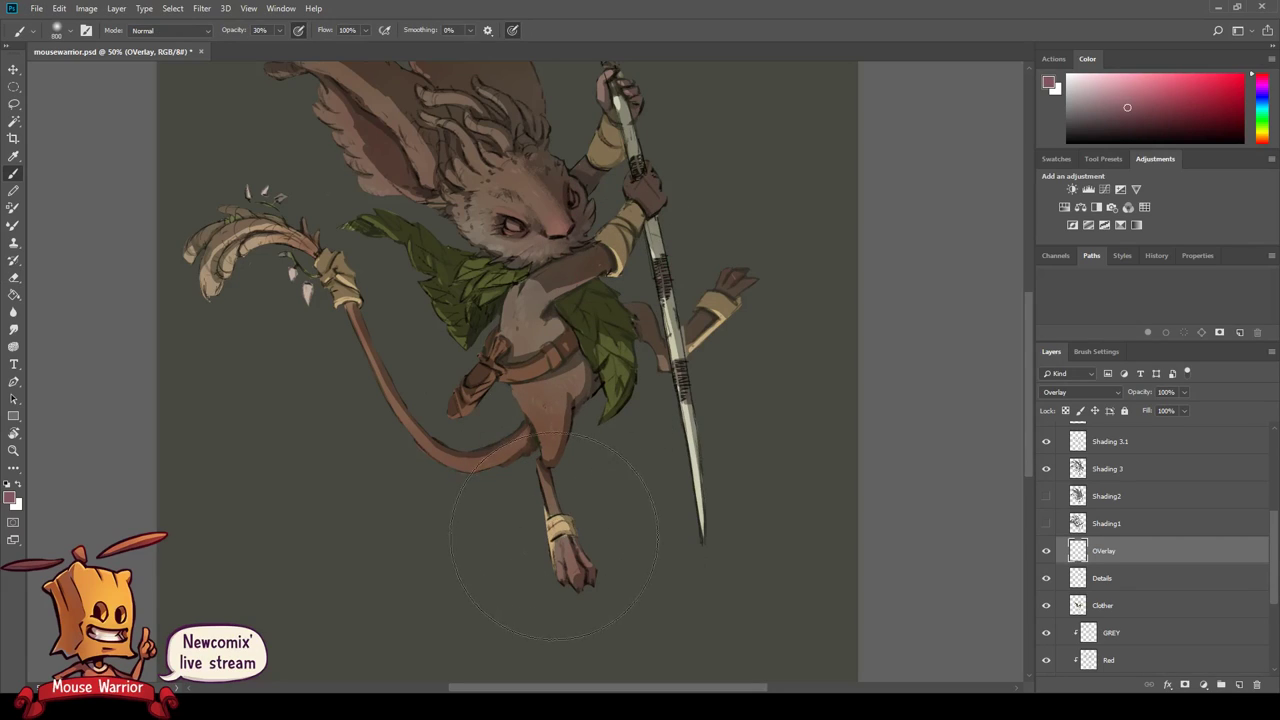
right_click(620, 262, "alt")
left_click(1264, 133)
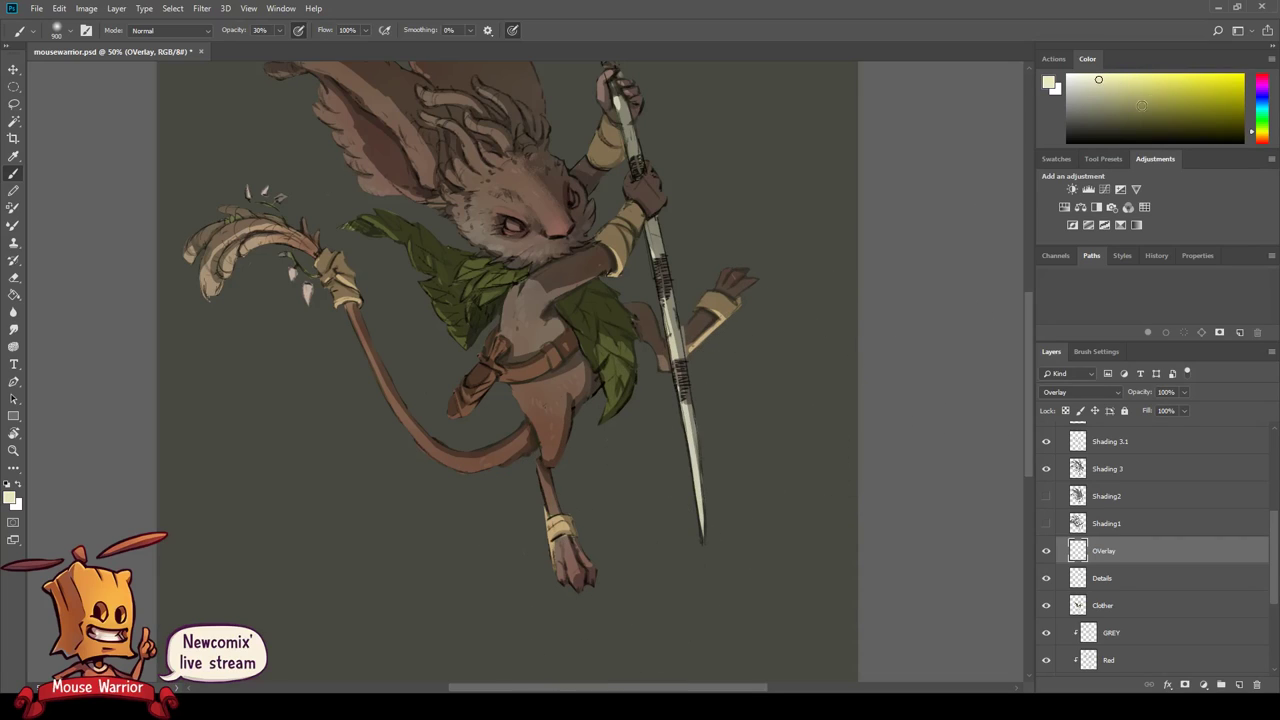
left_click_drag(1257, 127, 1261, 123)
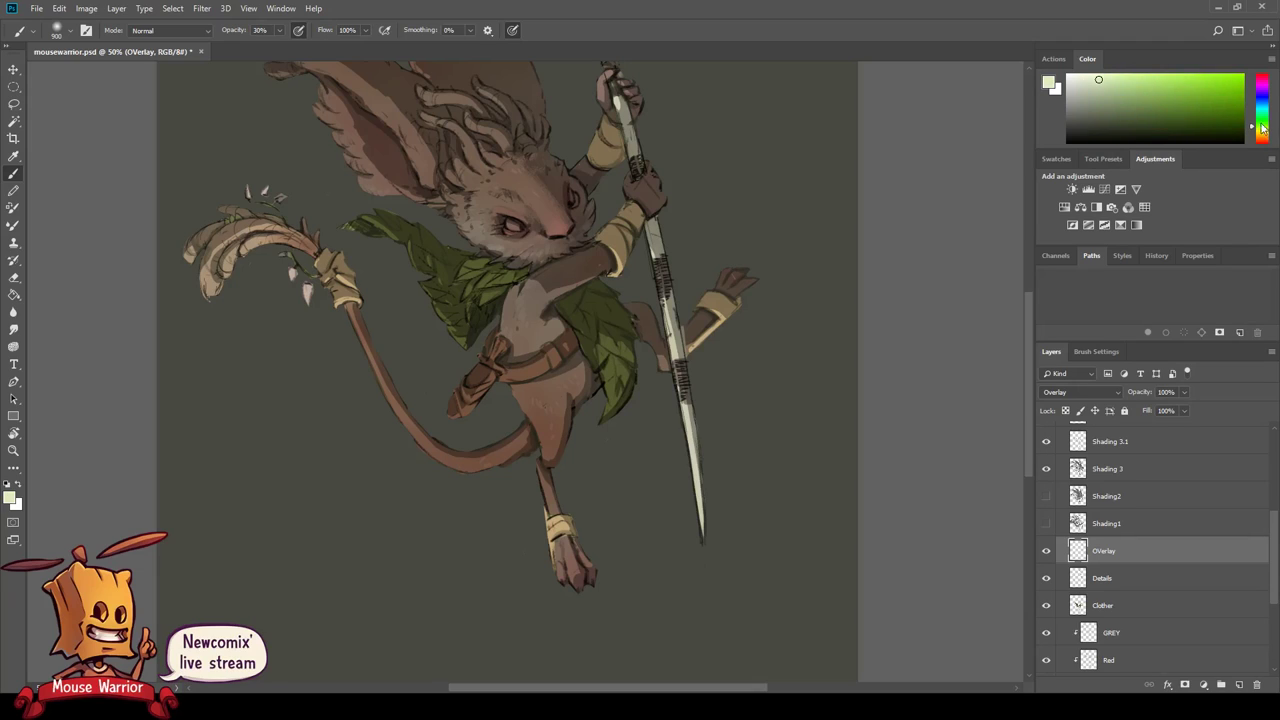
left_click_drag(1116, 84, 1107, 75)
mouse_move(575, 543)
left_mouse_down()
mouse_move(551, 530)
mouse_move(586, 543)
mouse_move(526, 430)
mouse_move(551, 443)
mouse_move(519, 407)
left_mouse_up()
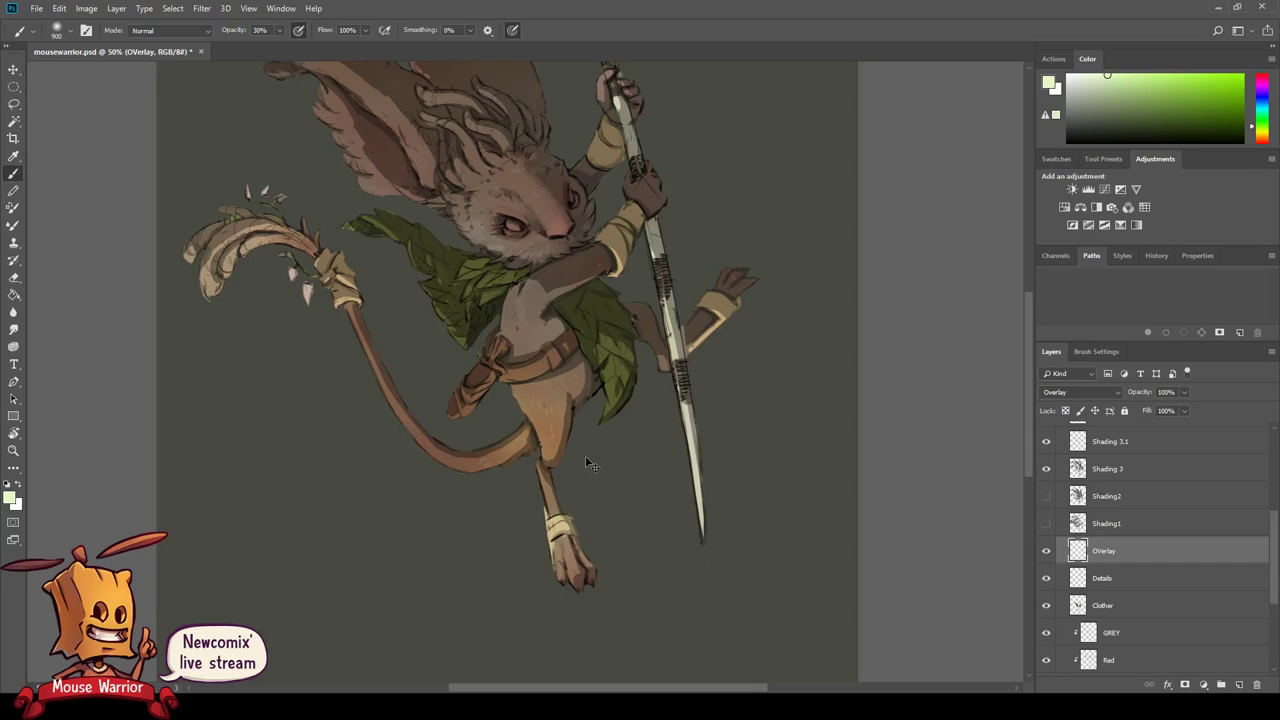
- Paint a warm glow over the thigh and lower belly under the belt at brush size 250
key("ctrl+z")
key("ctrl+z")
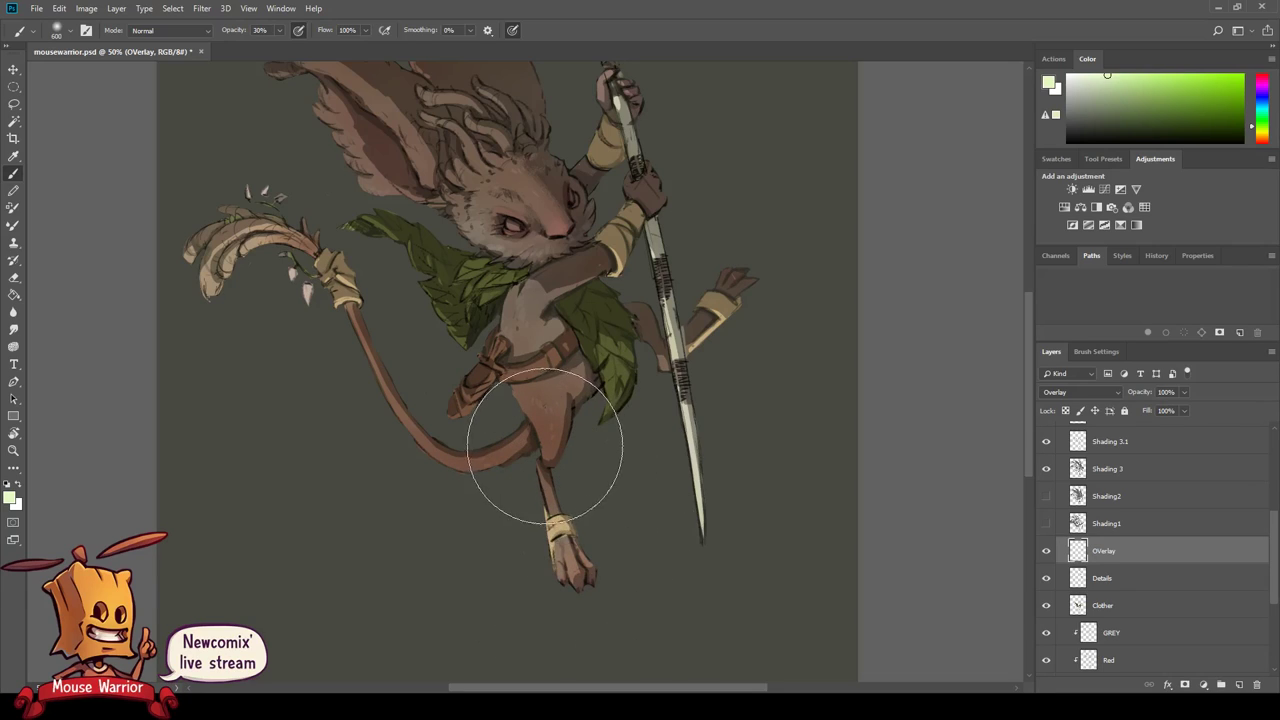
left_click_drag(543, 428, 563, 428)
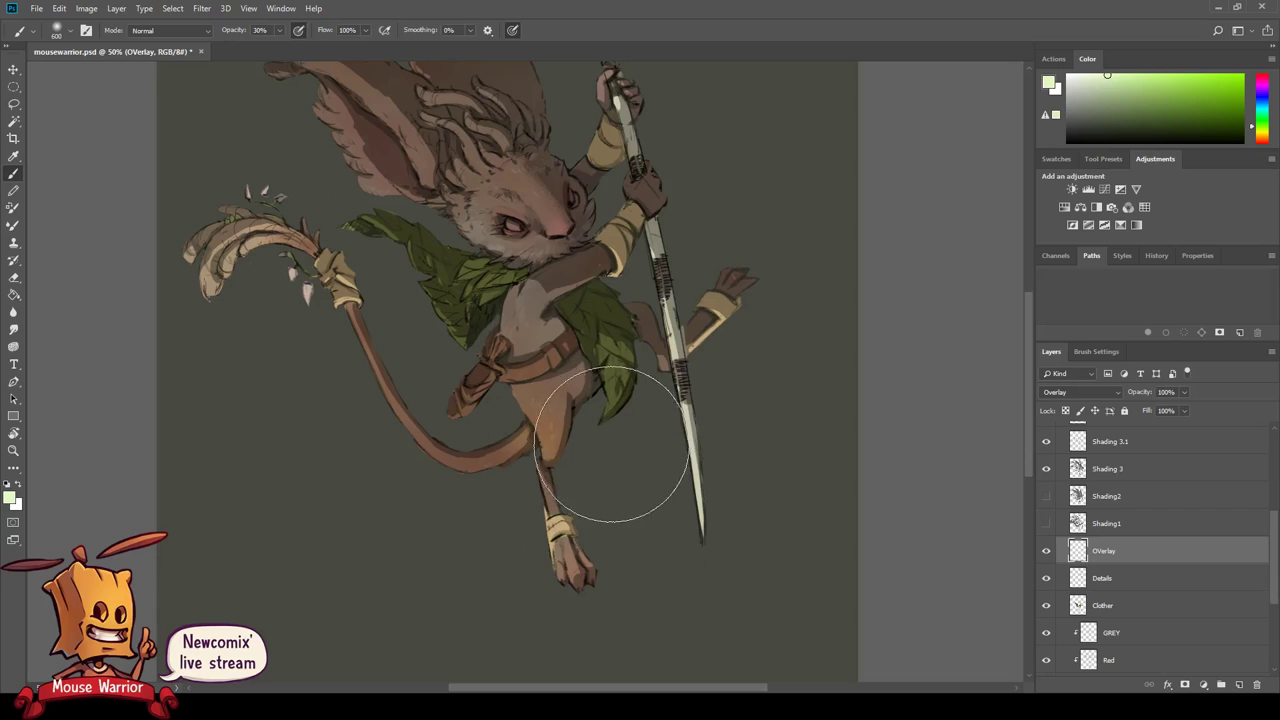
key("bracketright")
key("bracketright")
key("bracketright")
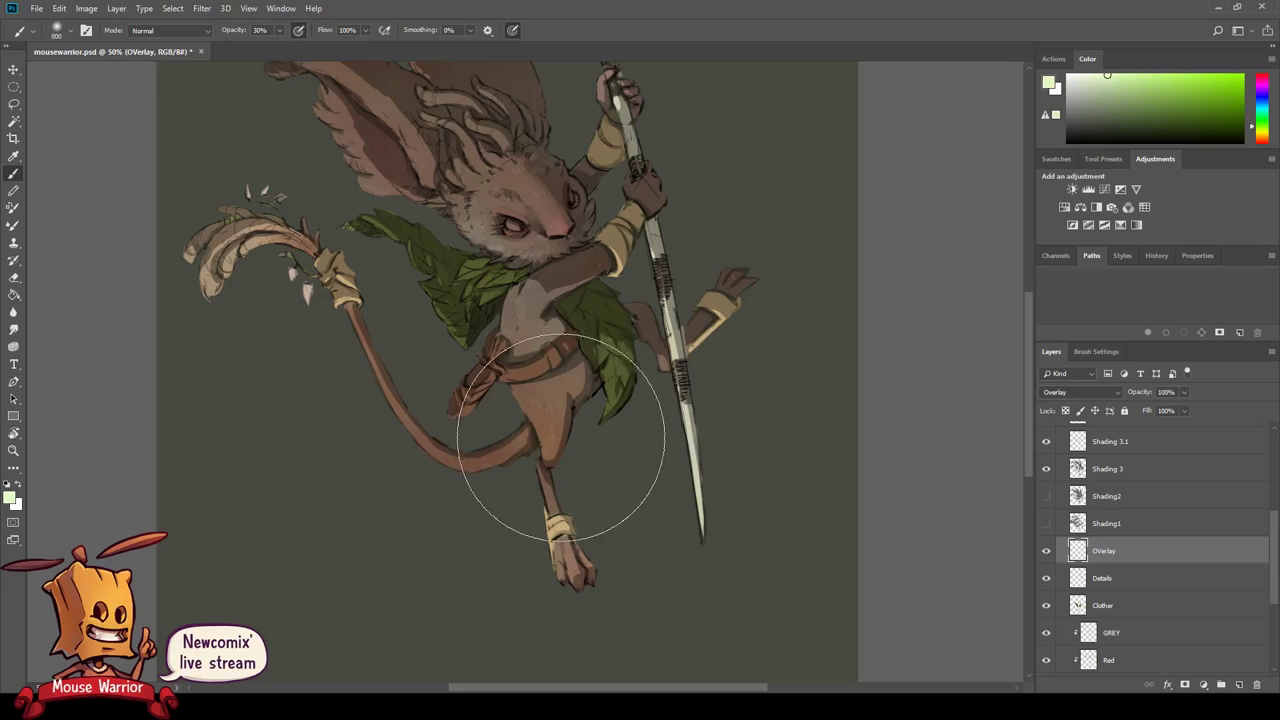
key("bracketright")
key("bracketleft")
key("bracketleft")
key("bracketleft")
key("bracketleft")
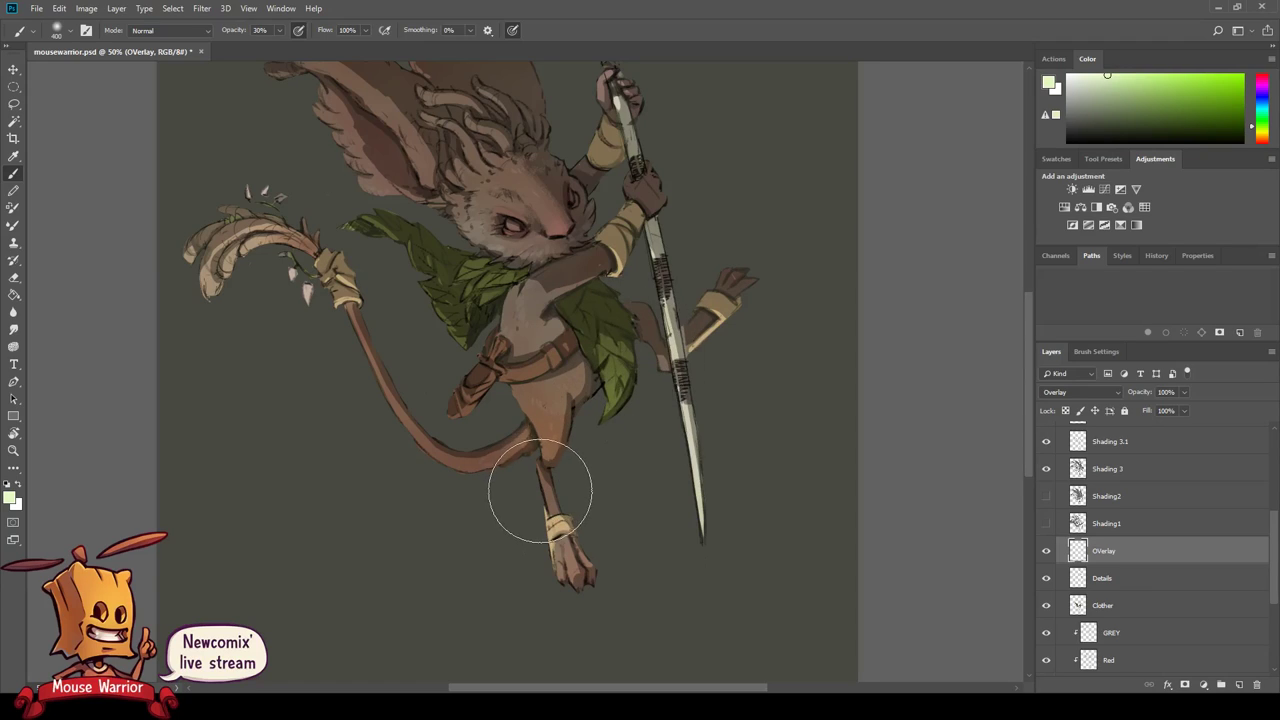
key("bracketleft")
key("bracketleft")
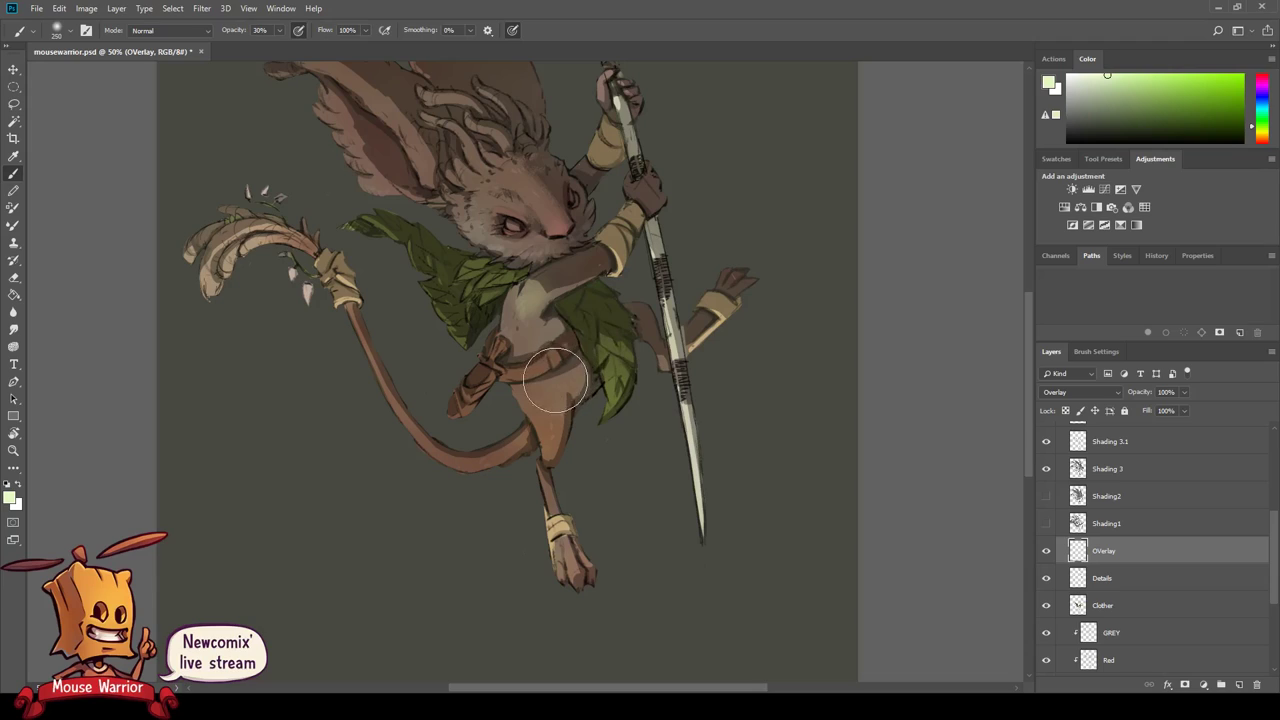
key("e")
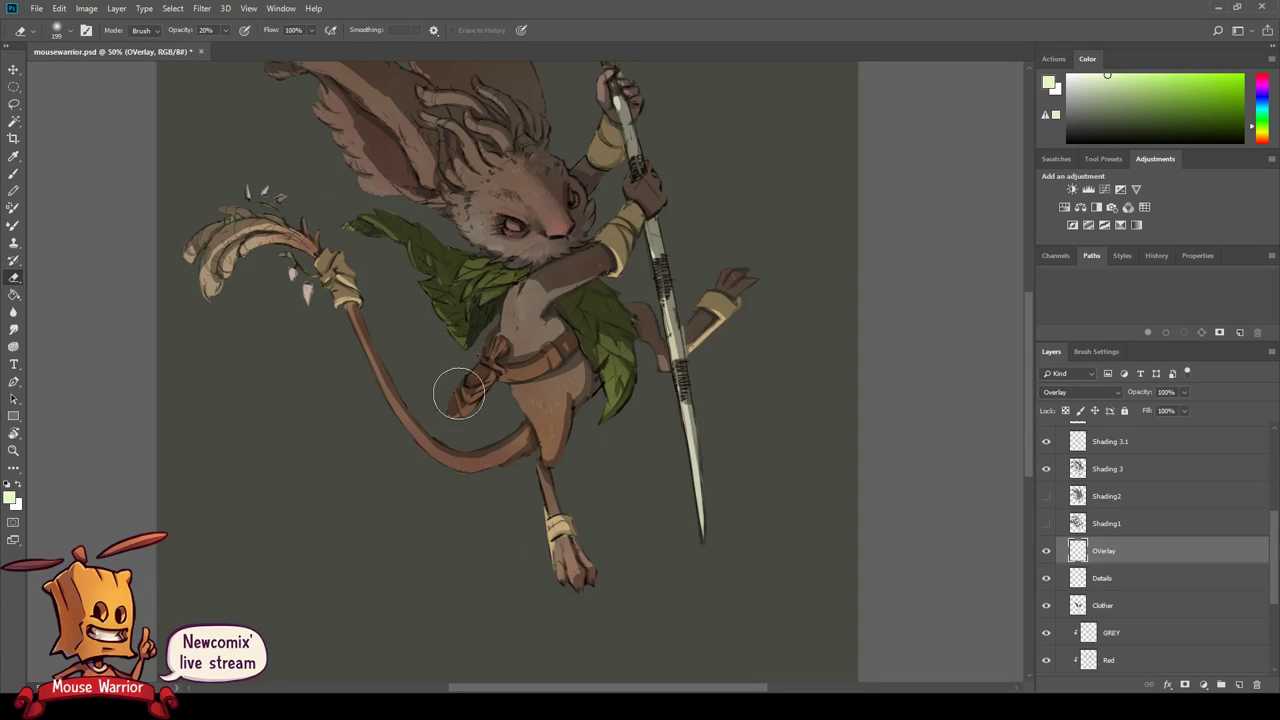
key("b")
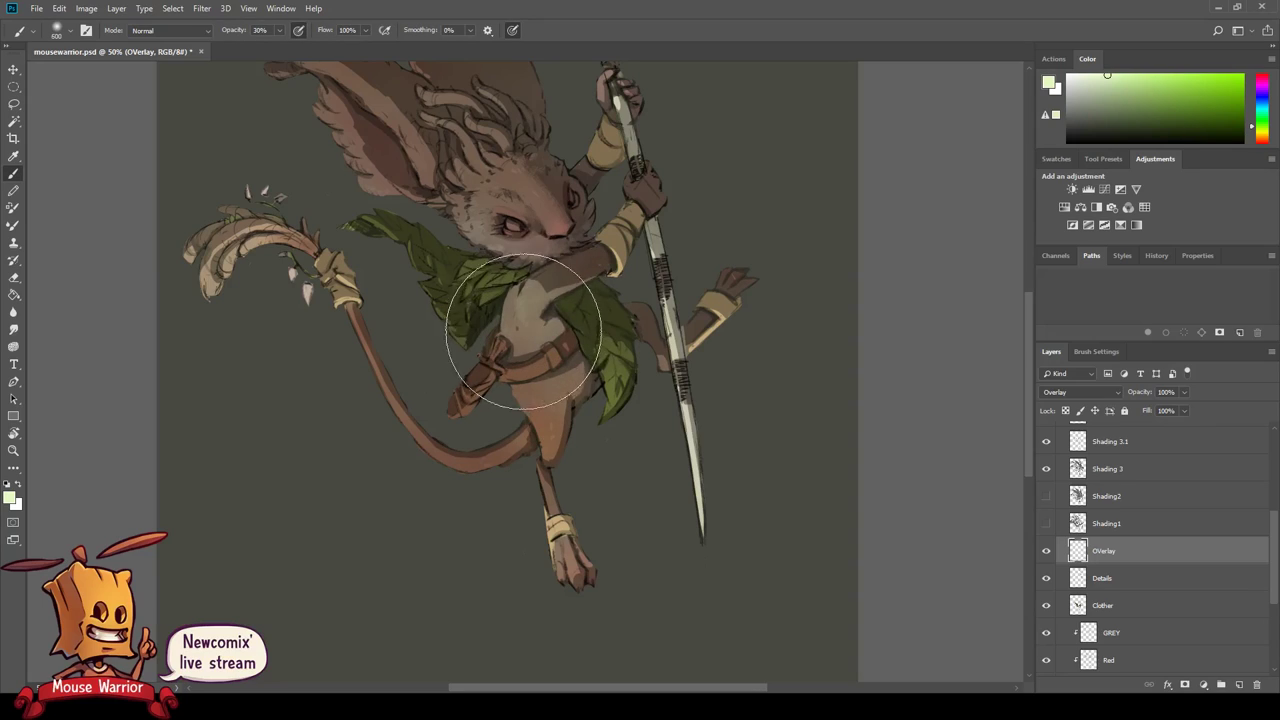
left_click_drag(531, 318, 558, 444)
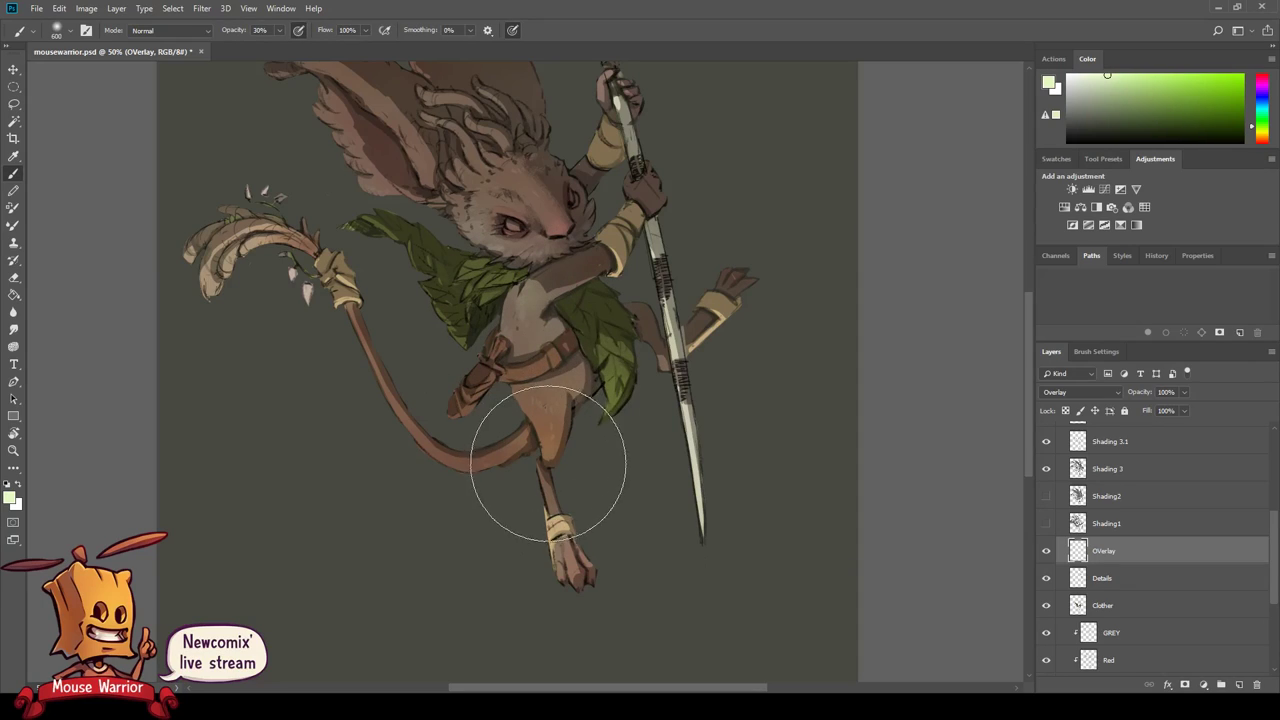
- Refine the belly and thigh glow with a 200–175 brush, alternating erasing and painting
key("bracketleft")
key("bracketleft")
key("bracketleft")
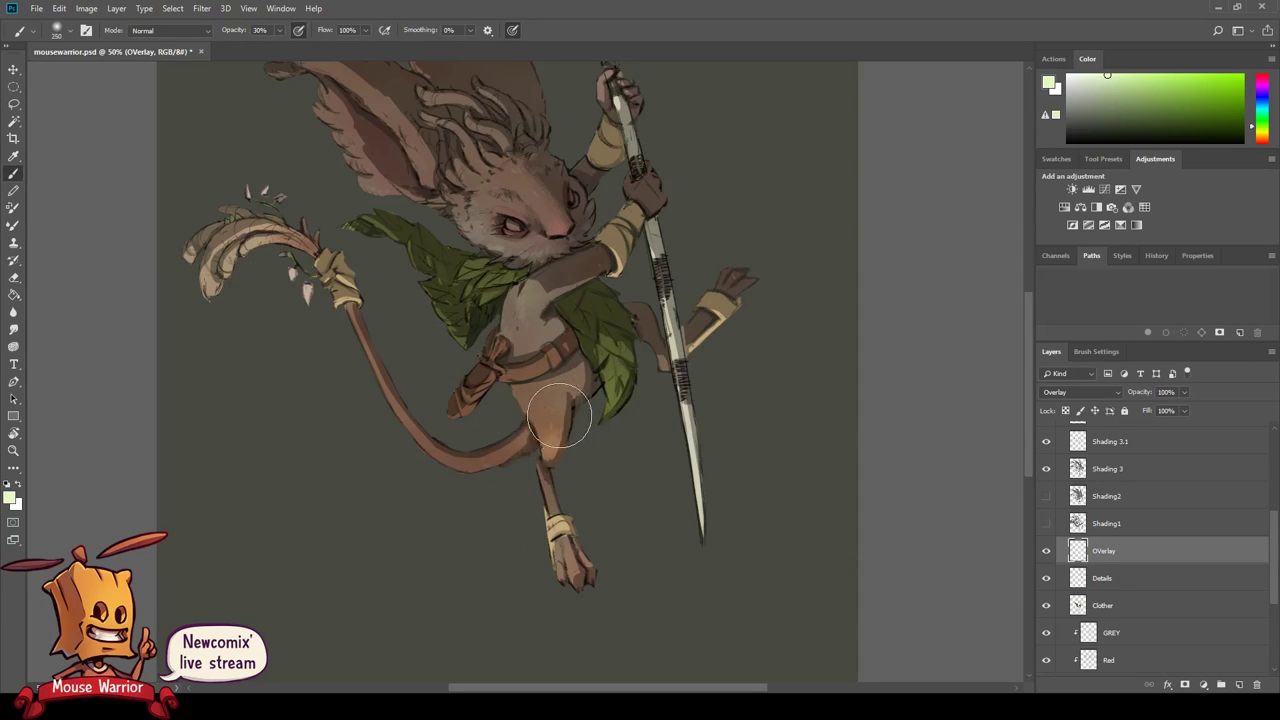
left_click_drag(566, 423, 584, 423)
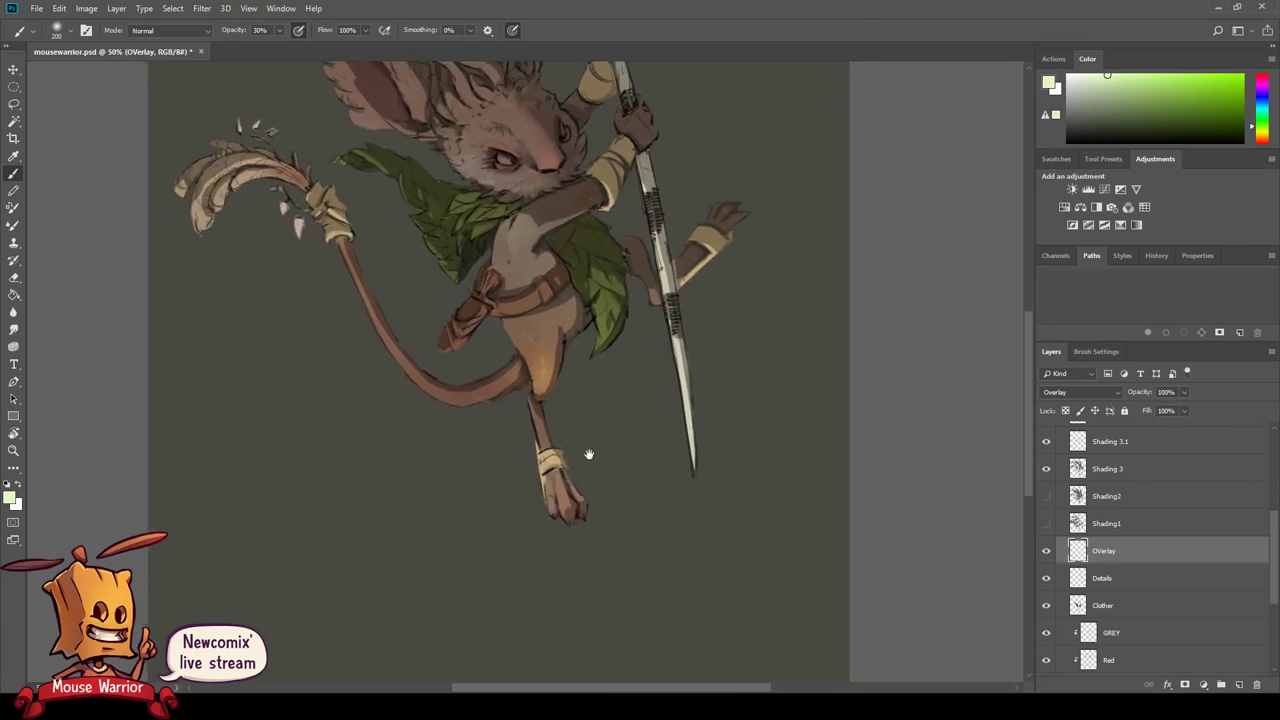
key("e")
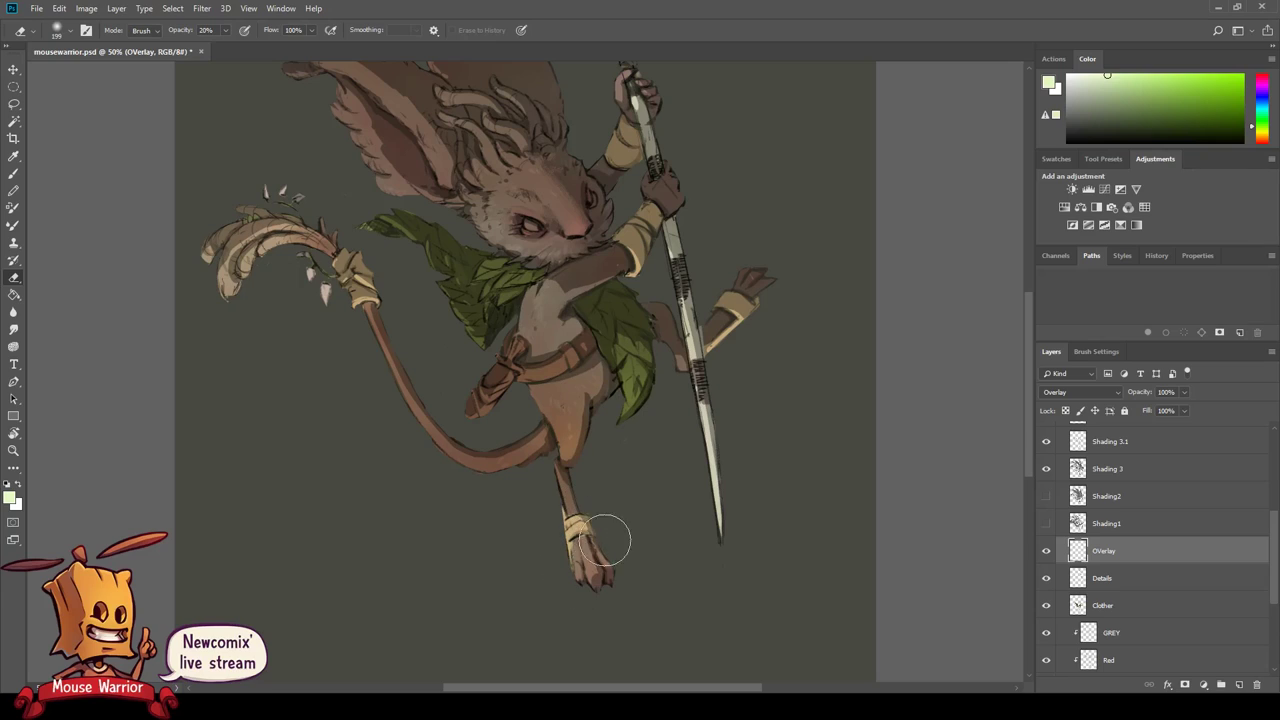
key("b")
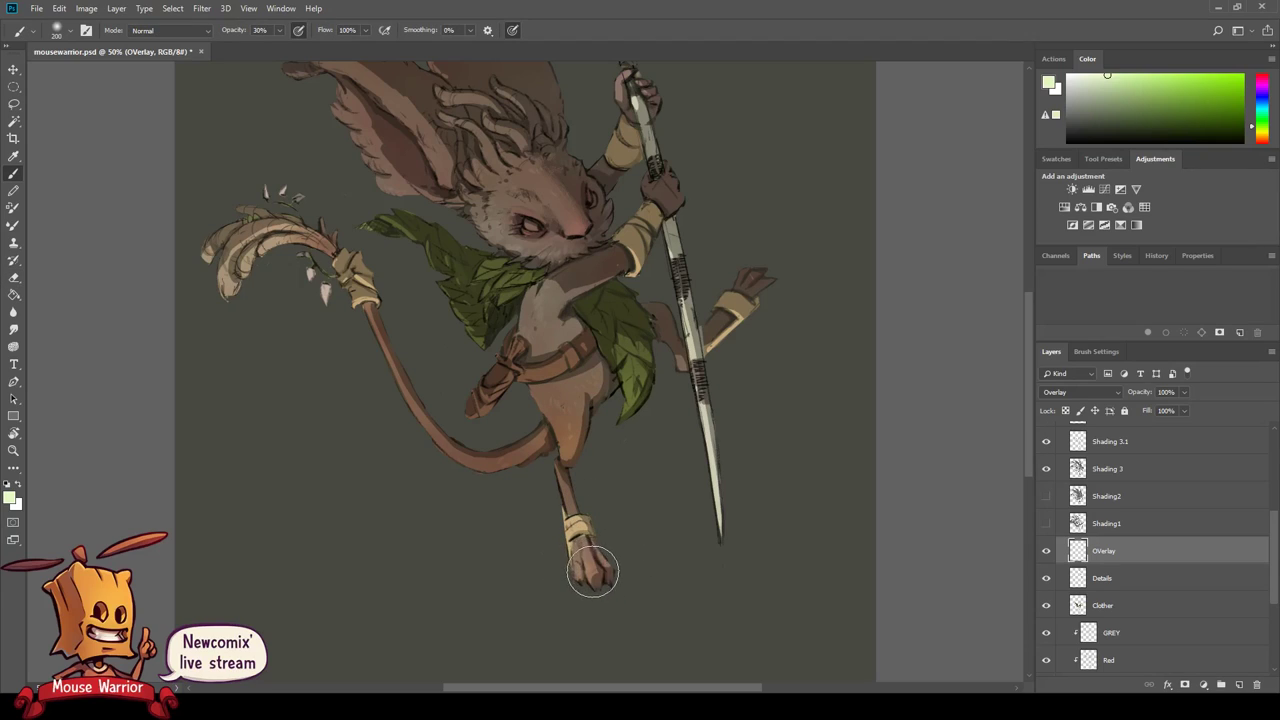
key("ctrl+z")
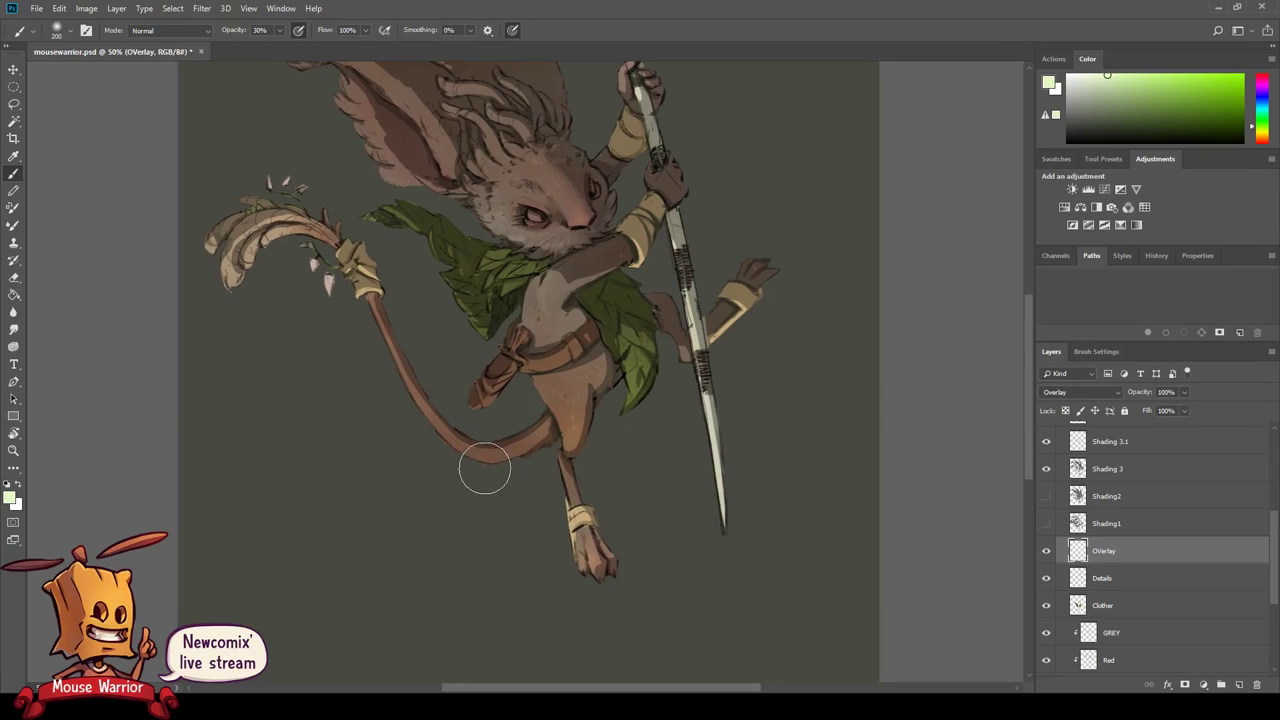
key("bracketleft")
key("bracketleft")
key("bracketleft")
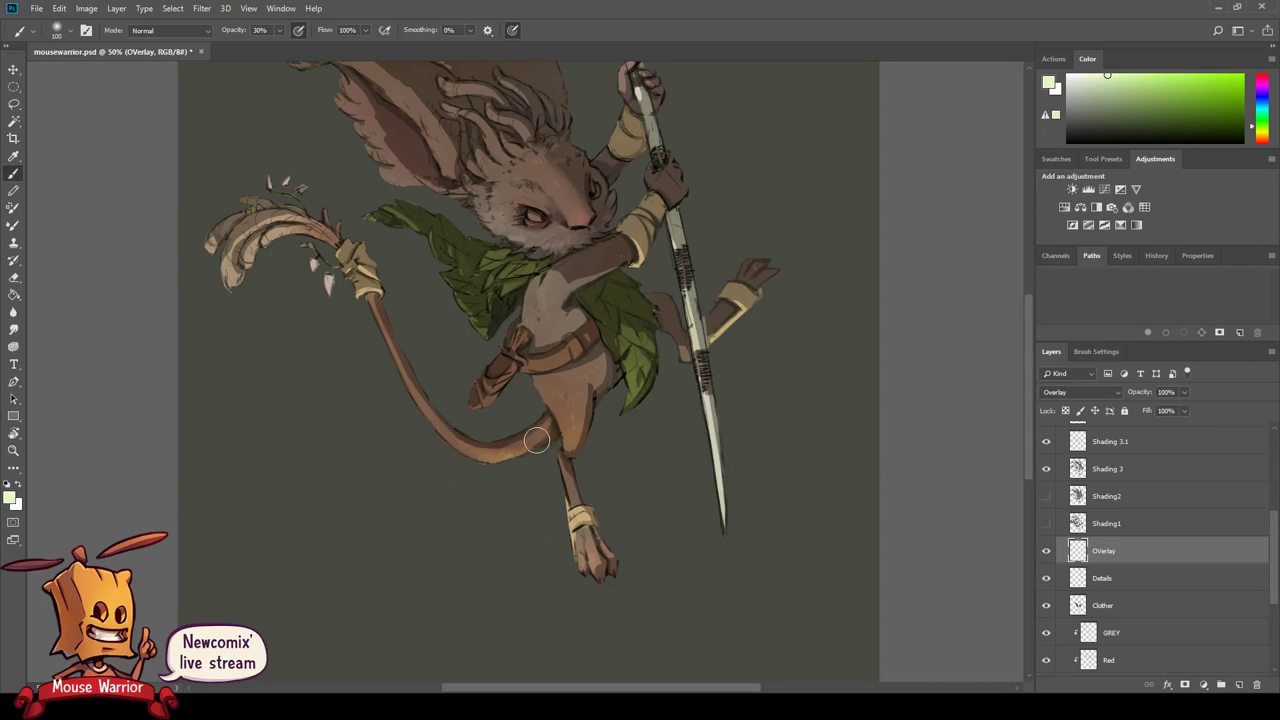
key("e")
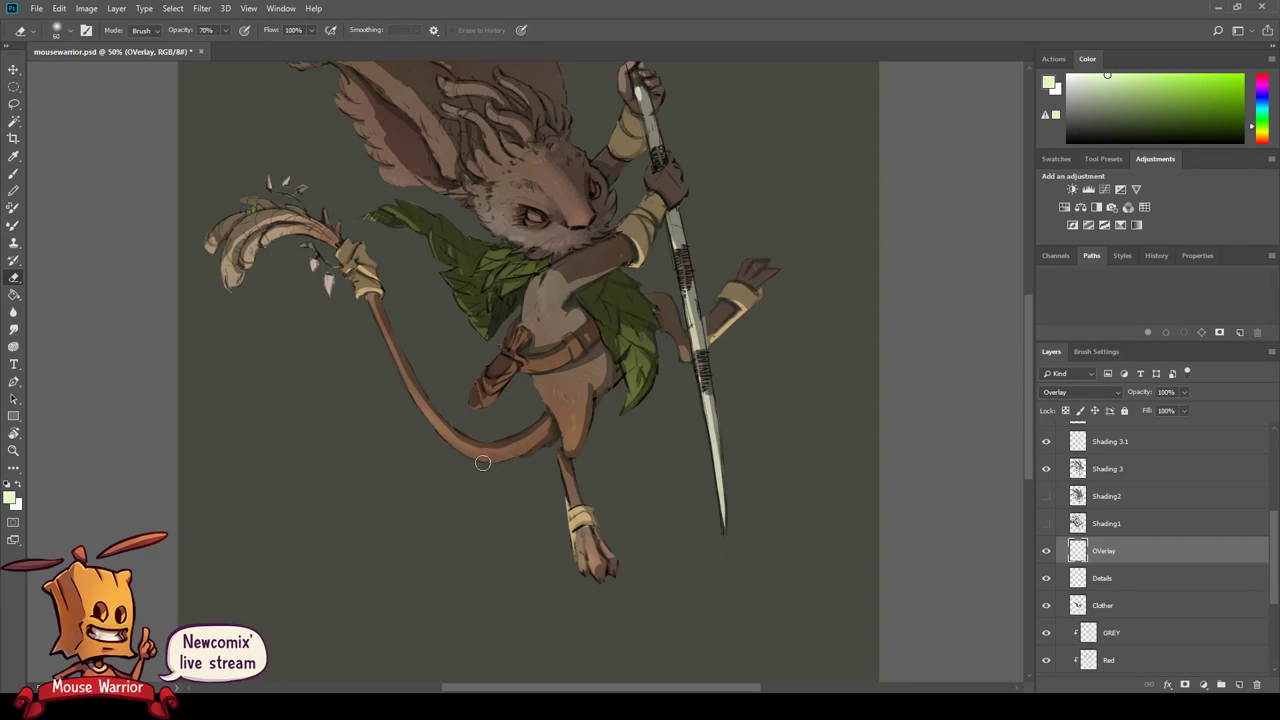
key("b")
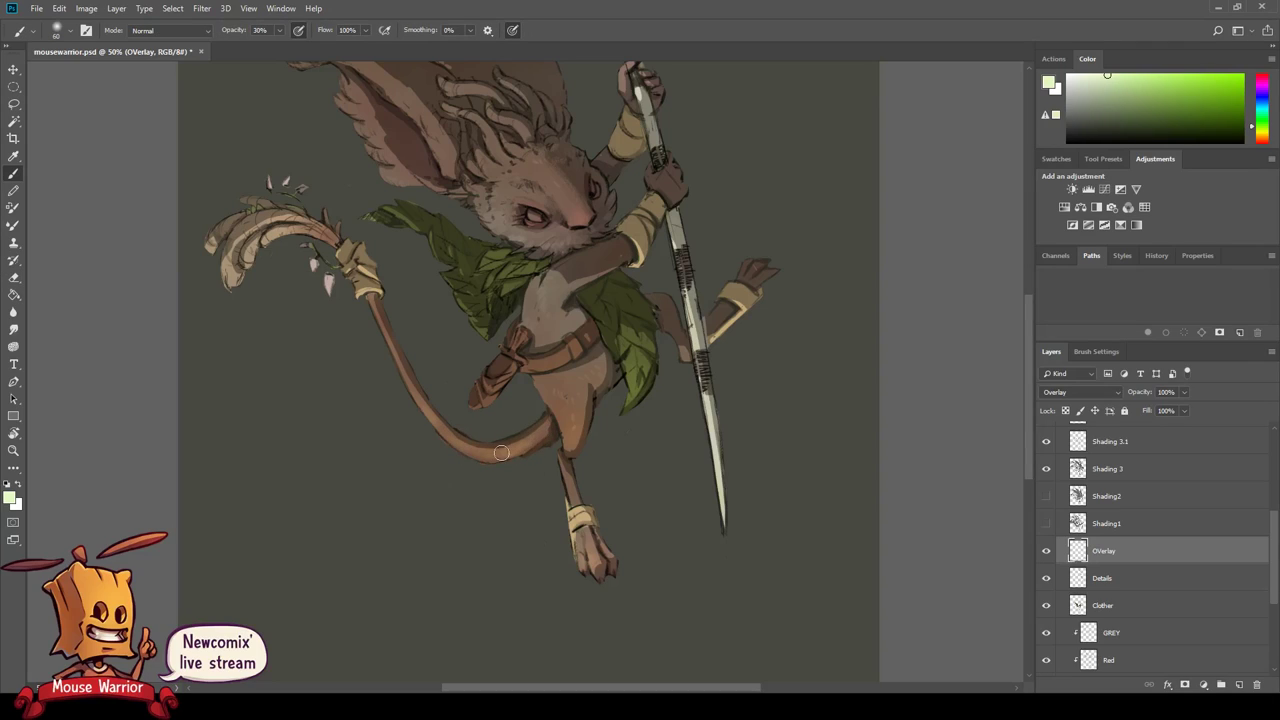
key("e")
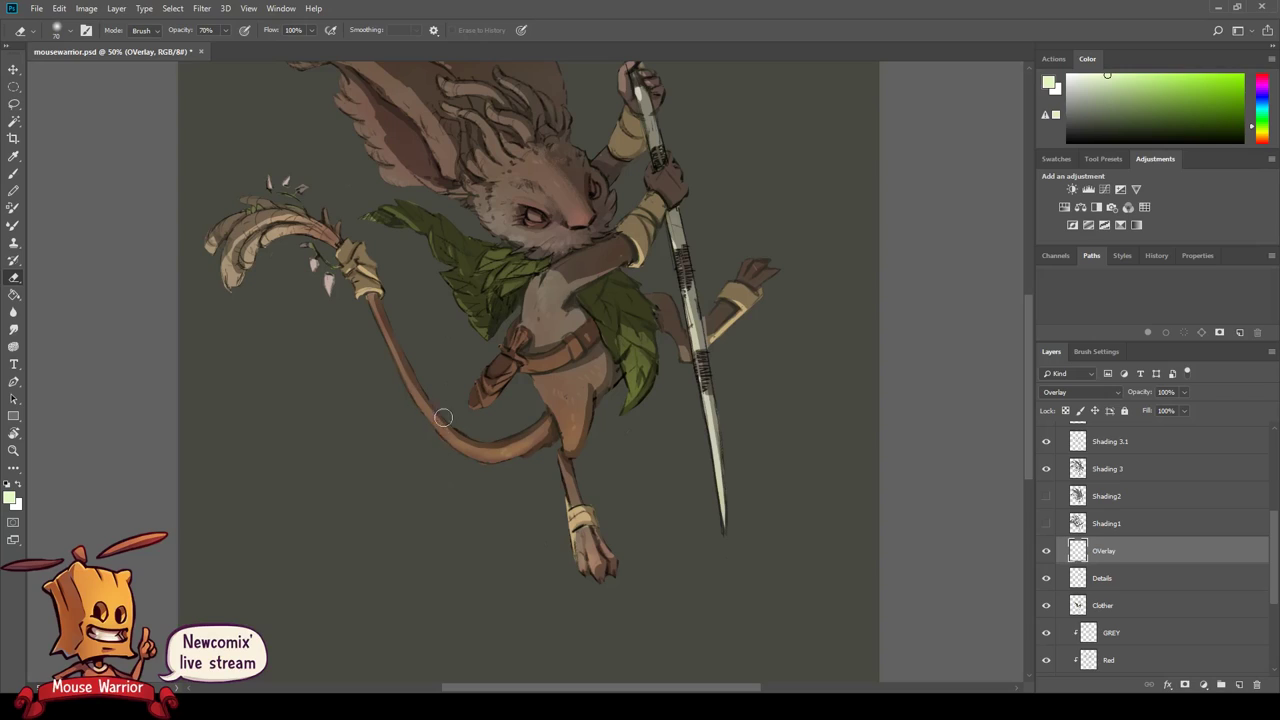
- Repaint the pouch on the left of the belt with soft strokes, resizing the brush
scroll(384, 359, "up", 1)
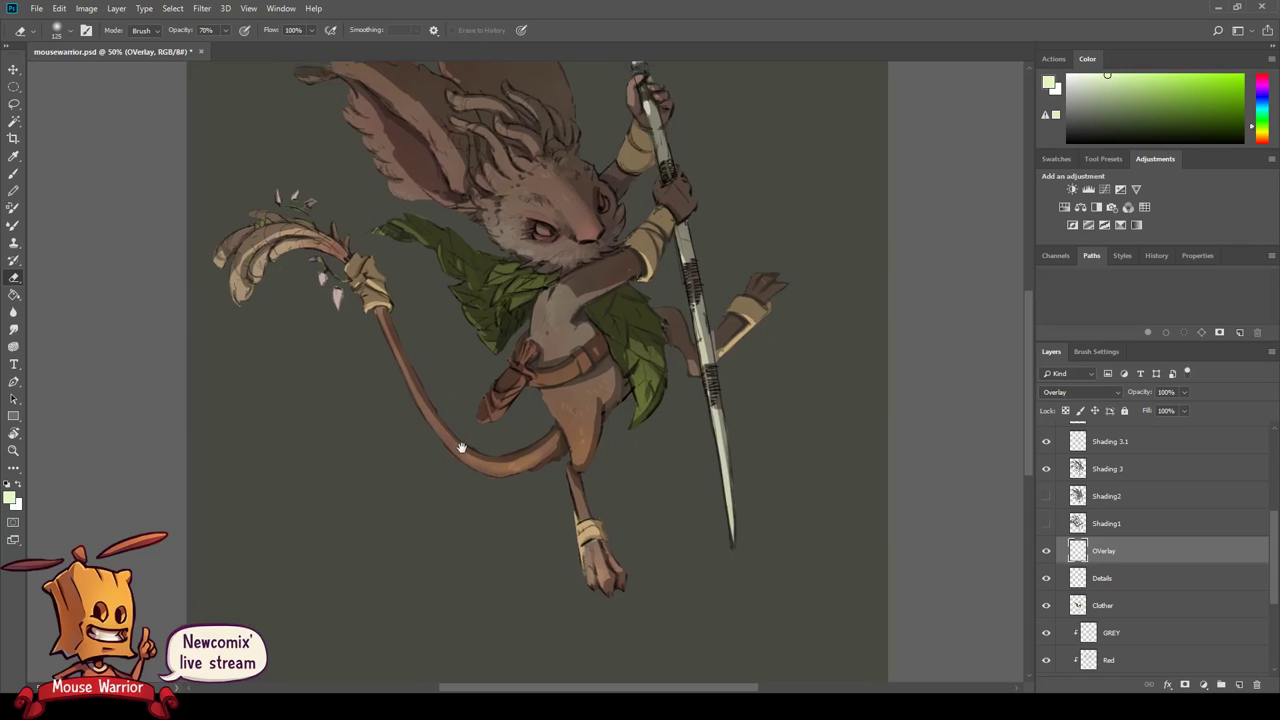
key("b")
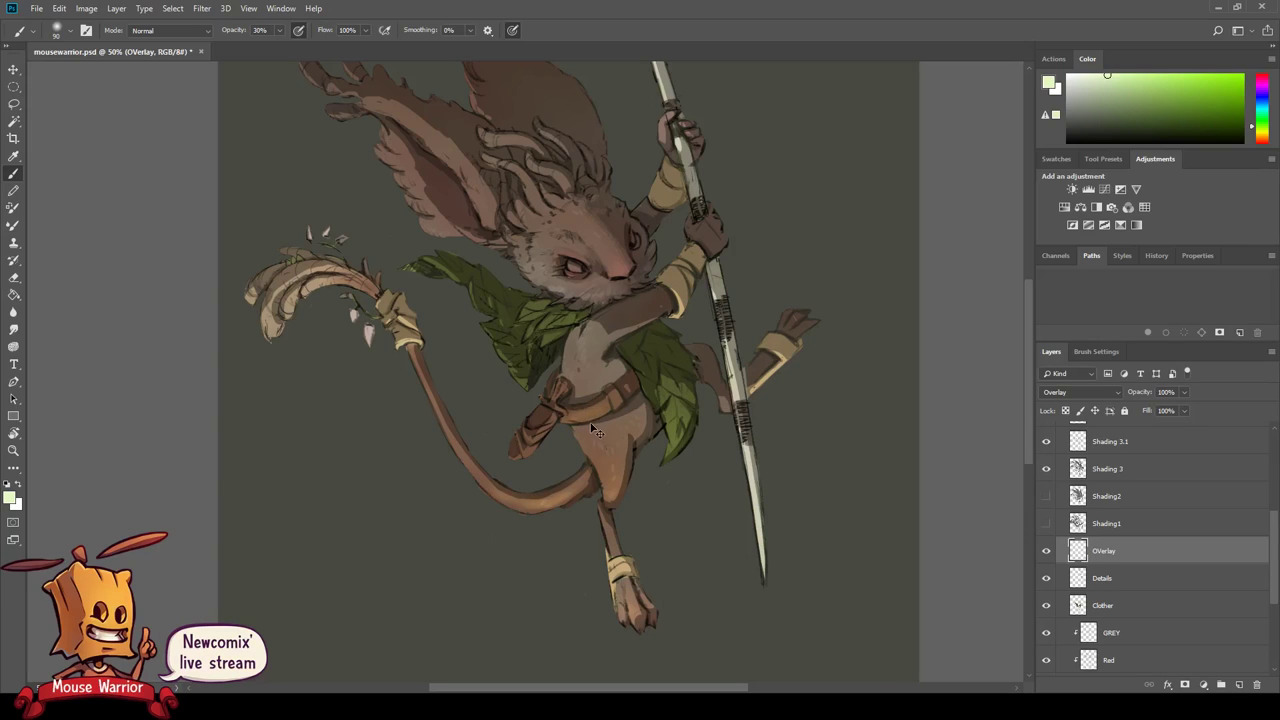
left_click_drag(541, 440, 506, 474)
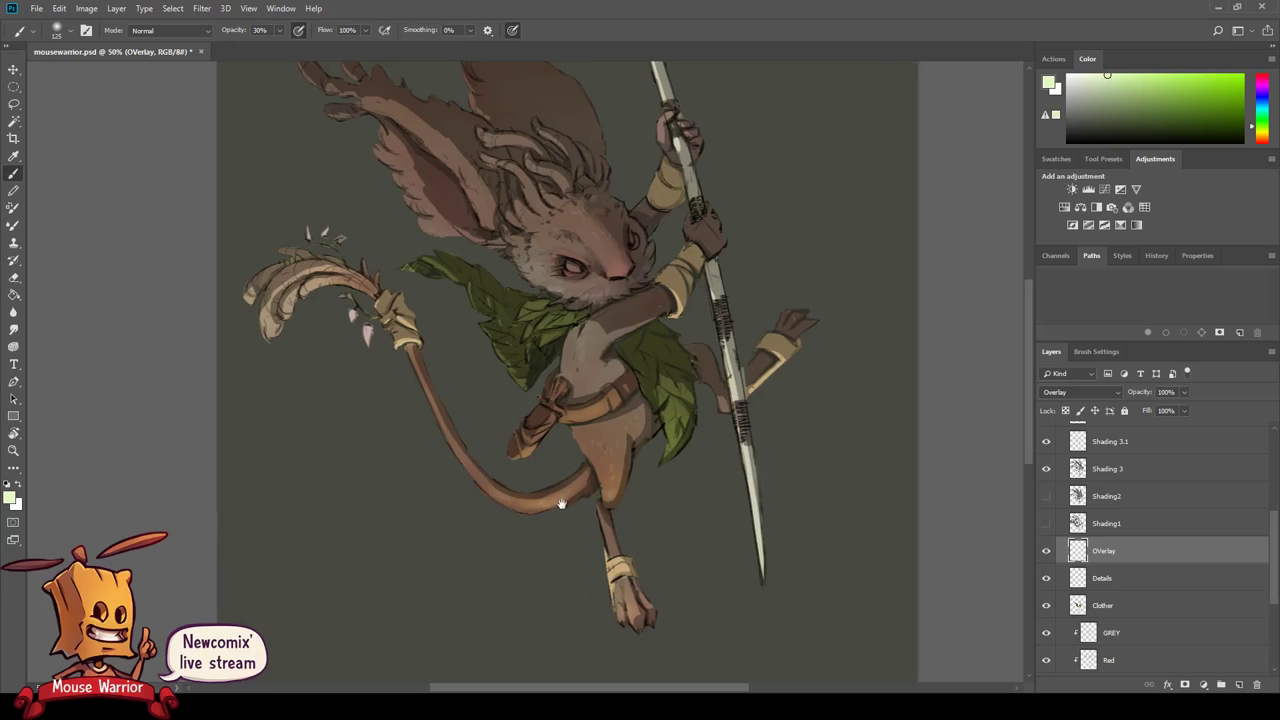
left_click_drag(680, 452, 578, 446)
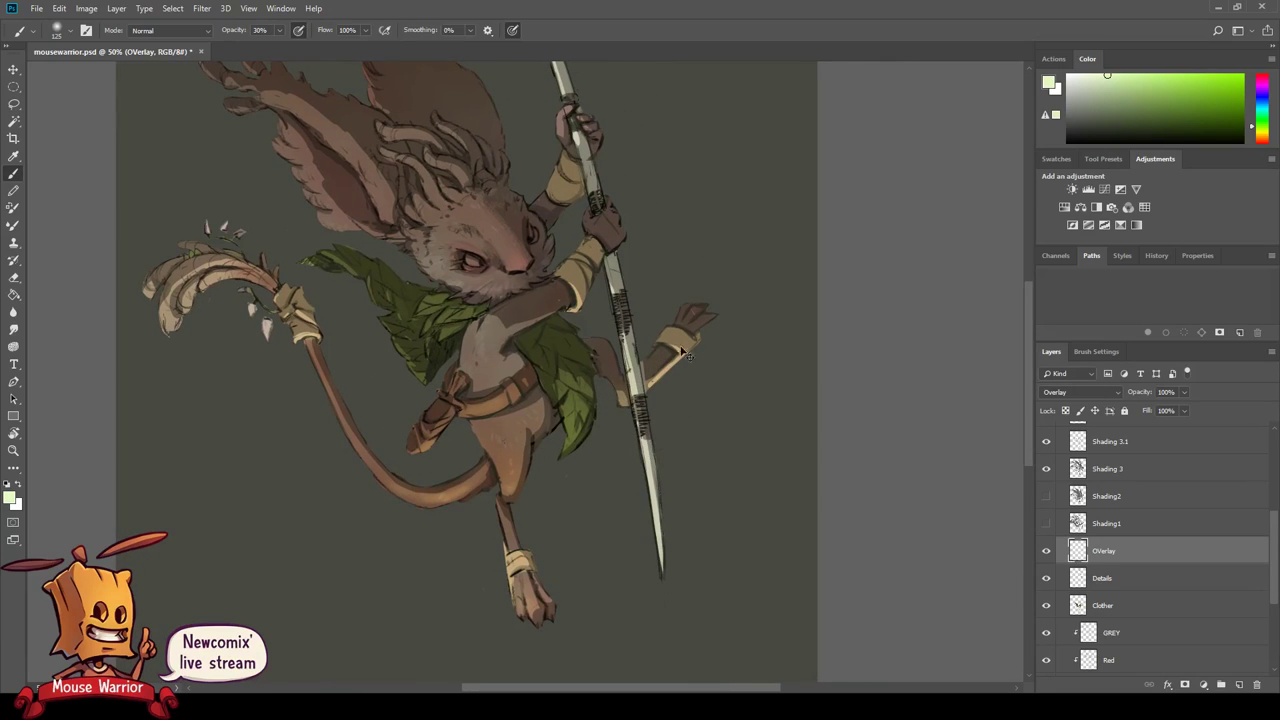
key("bracketright")
key("bracketright")
key("bracketleft")
key("bracketleft")
key("bracketleft")
key("bracketleft")
key("bracketright")
key("bracketright")
key("bracketright")
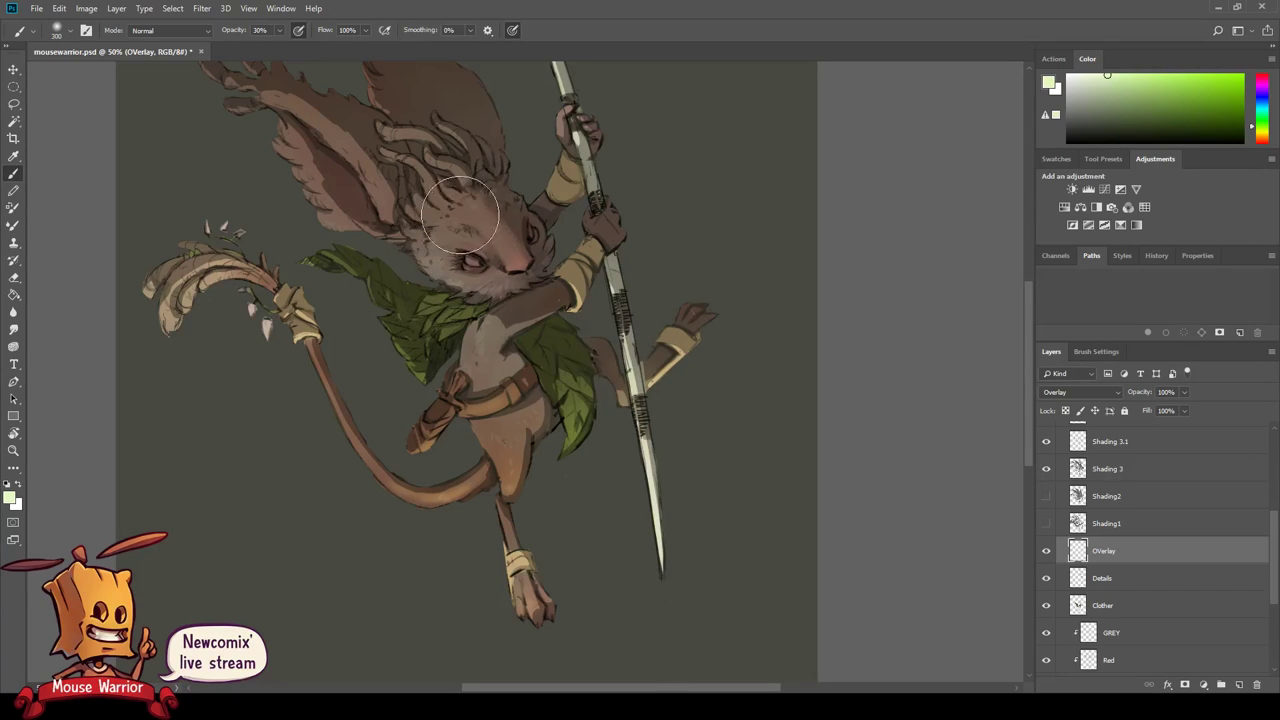
- Lighten the mouse's inner ear with soft paint, cleaning up with the eraser
key("e")
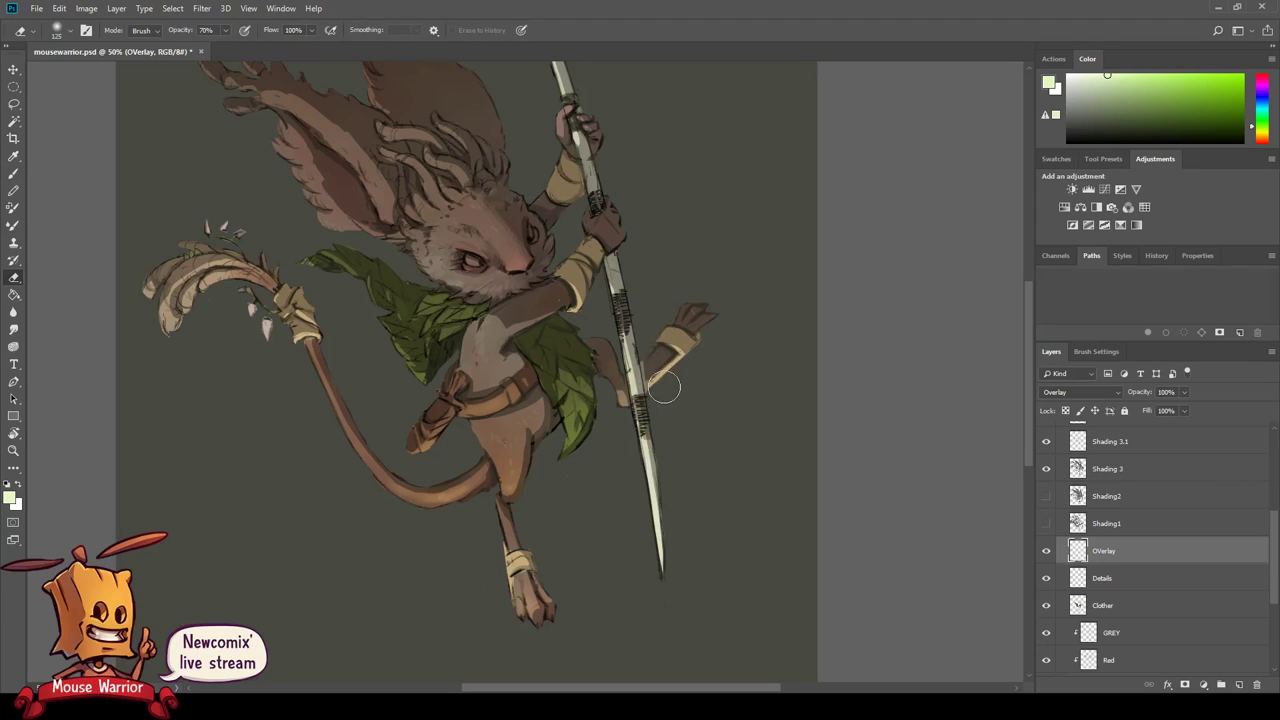
key("b")
mouse_move(300, 206)
left_mouse_down()
mouse_move(357, 229)
mouse_move(388, 198)
left_mouse_up()
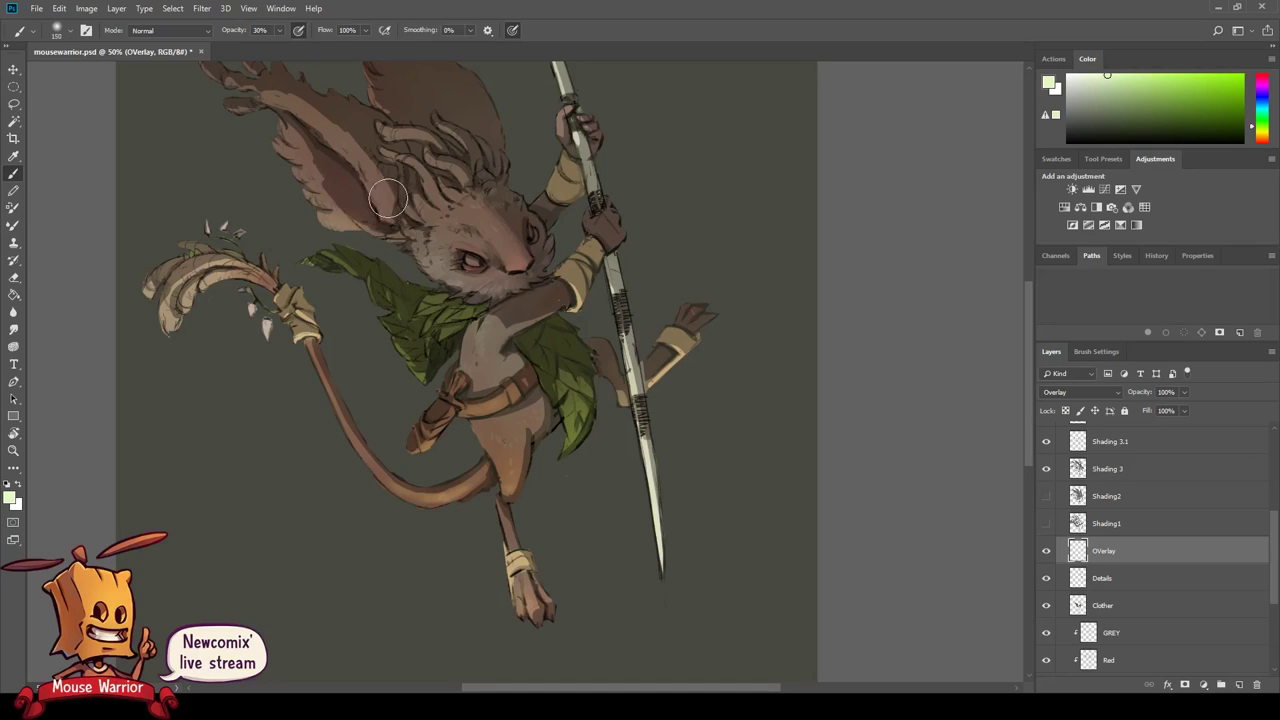
key("bracketleft")
key("bracketleft")
key("bracketleft")
left_click_drag(415, 260, 459, 302)
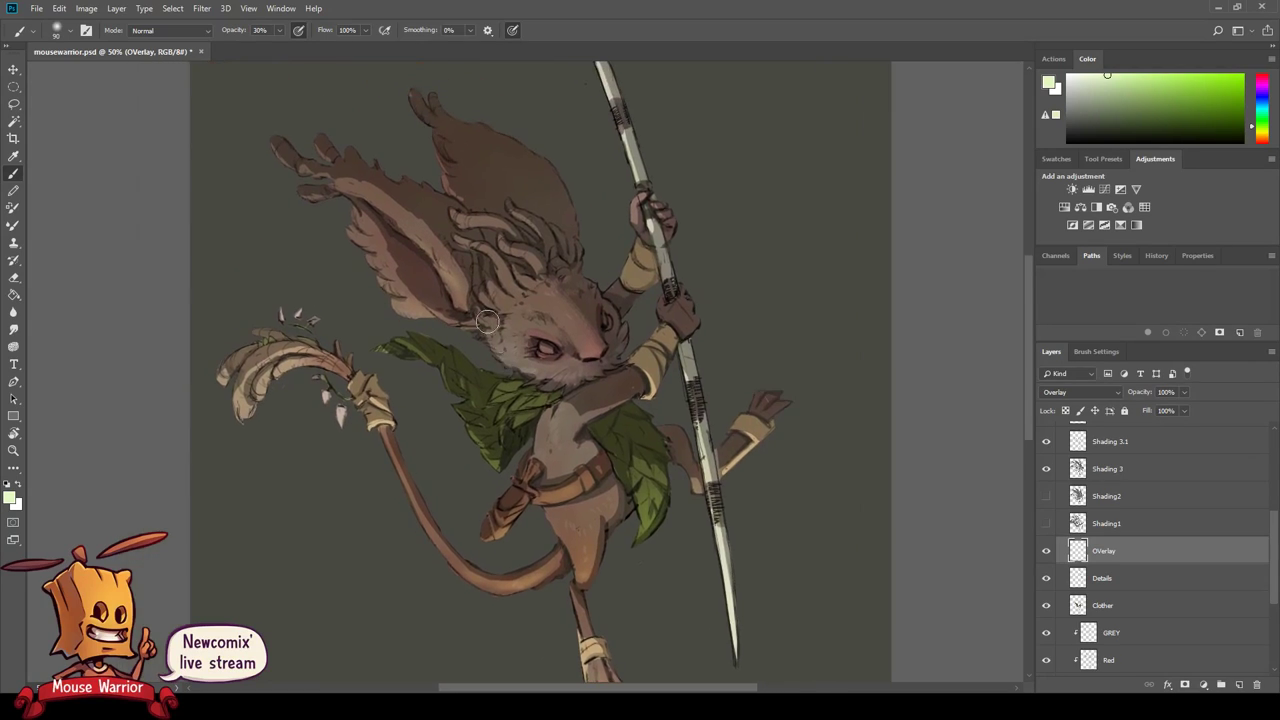
key("e")
key("b")
- Touch up the head, alternating between brush and eraser
left_click_drag(510, 347, 554, 328)
key("e")
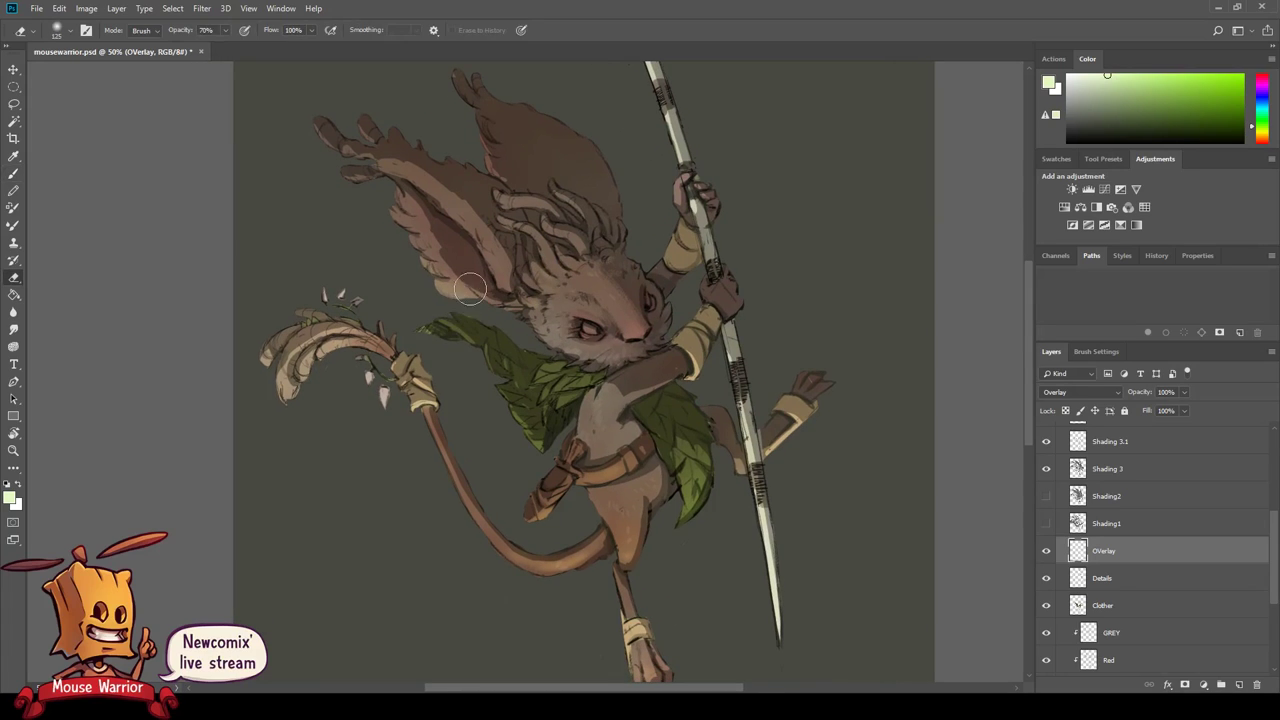
key("b")
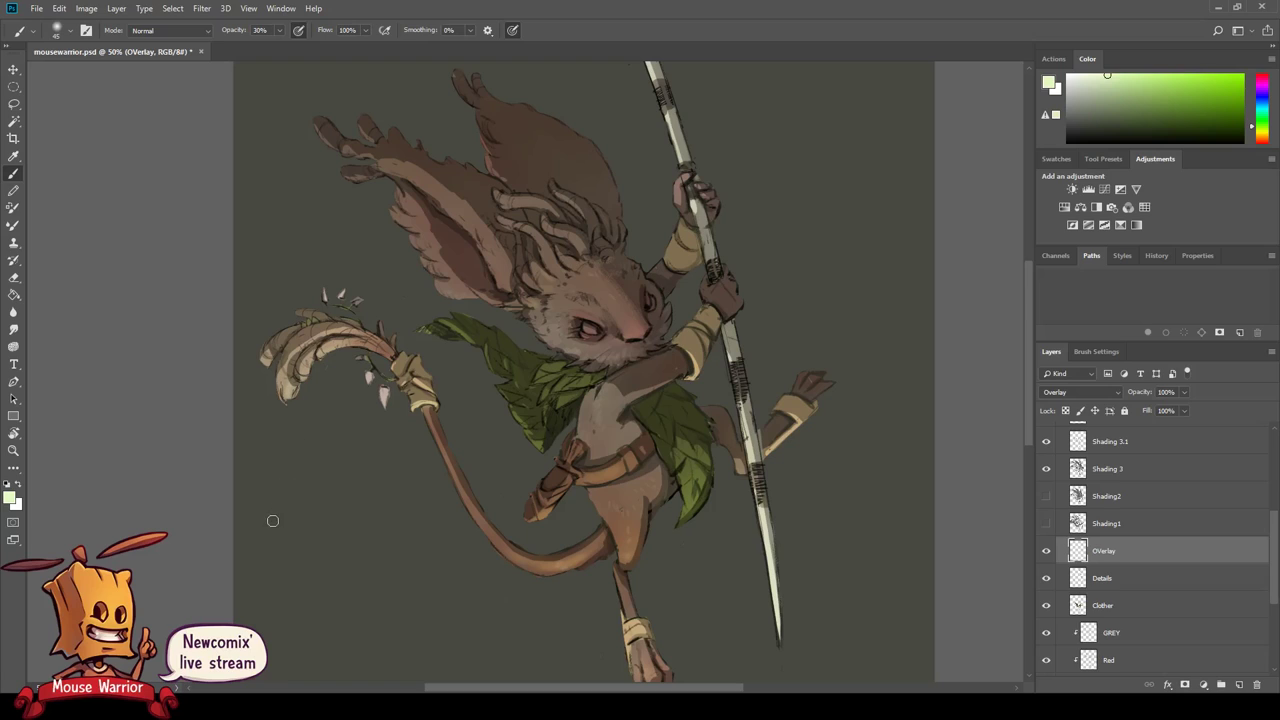
left_click_drag(390, 510, 383, 457)
key("e")
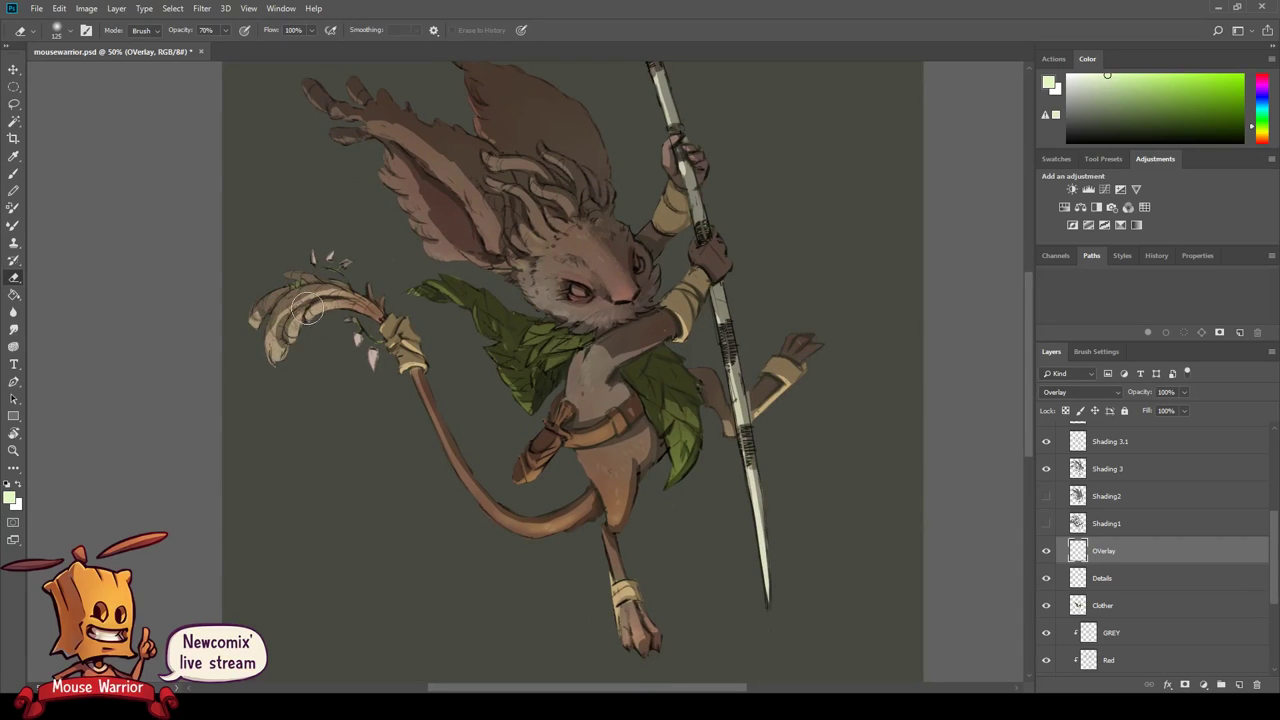
left_click_drag(460, 491, 398, 473)
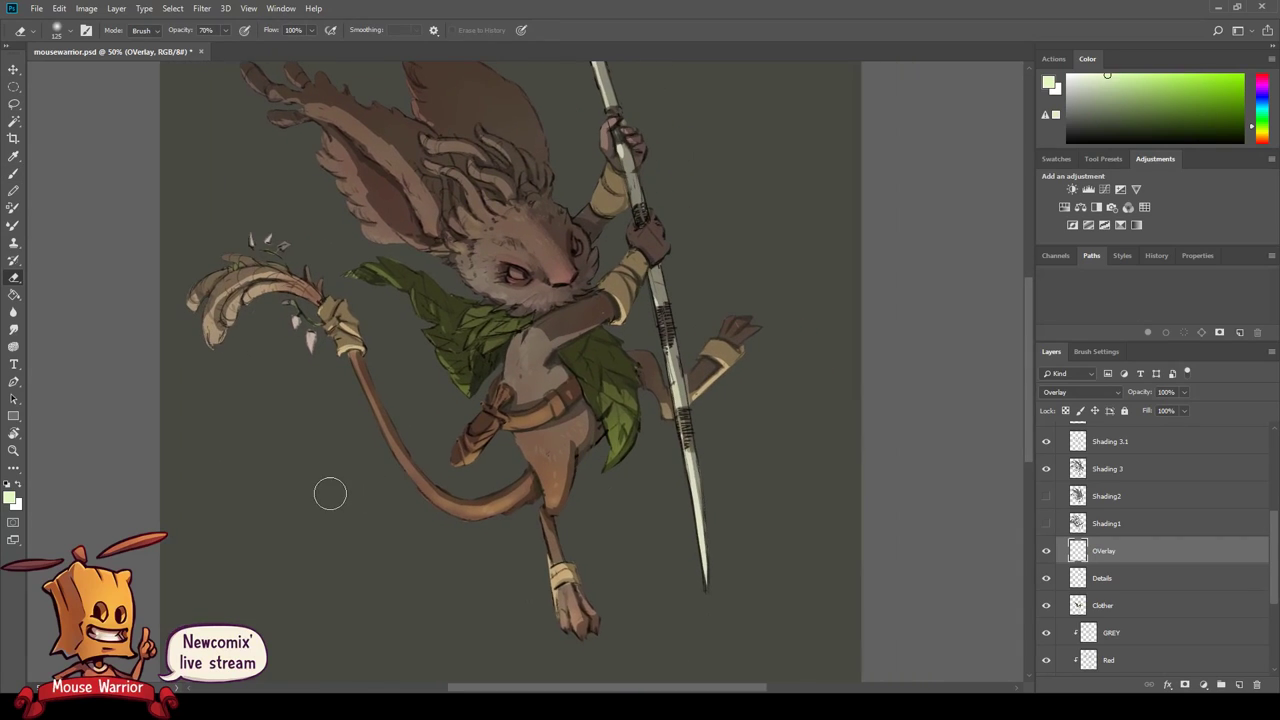
key("b")
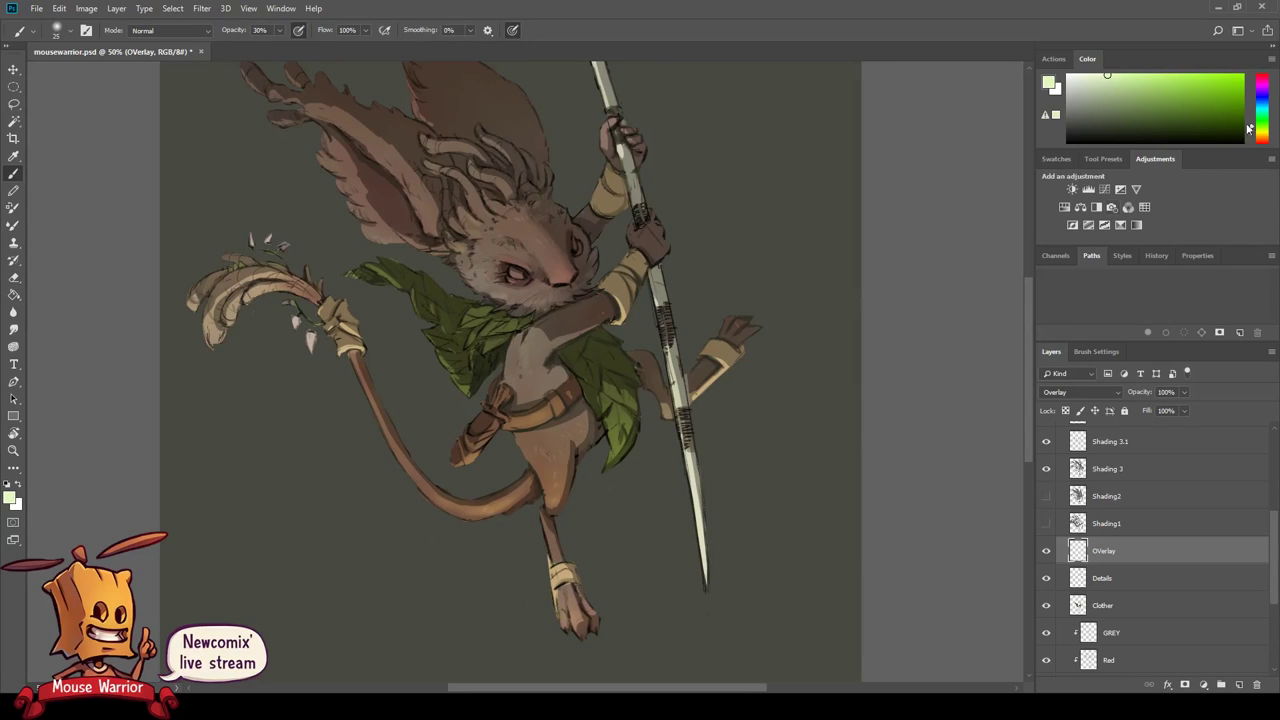
- Warm the face and cheek with orange paint at 22% opacity and brush size 300
left_click_drag(1248, 128, 1266, 143)
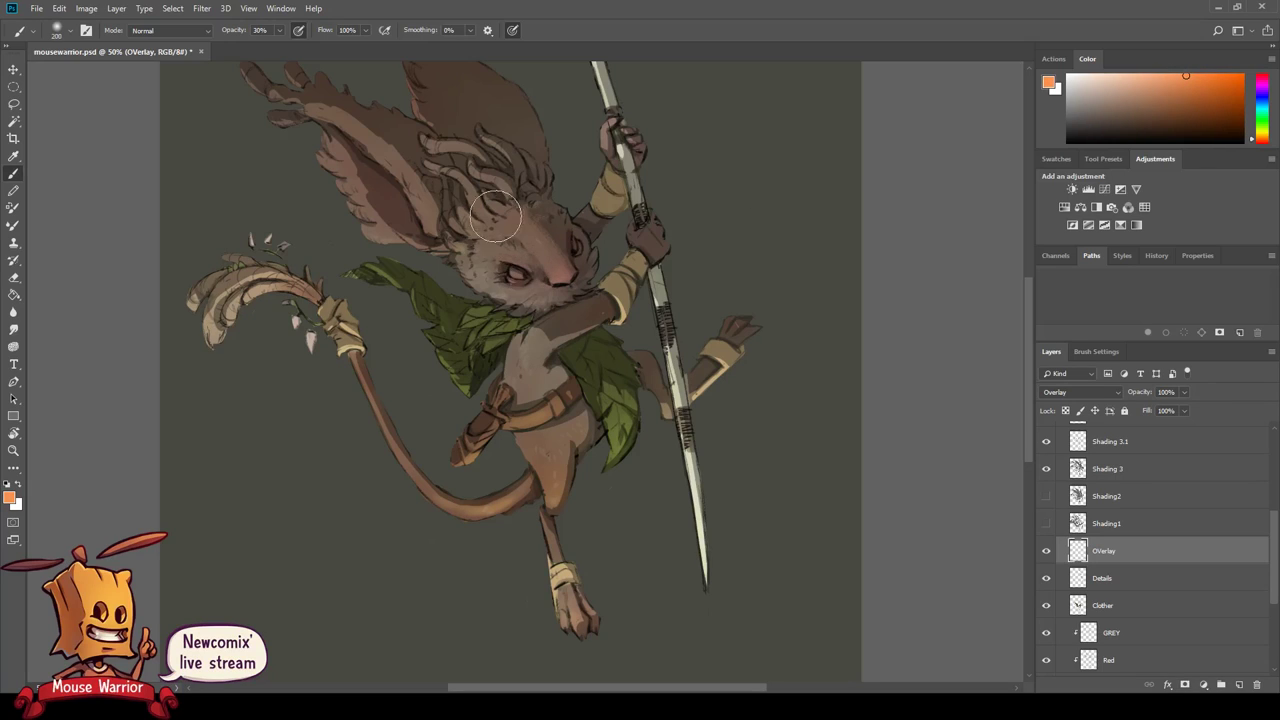
key("bracketright")
key("bracketright")
key("bracketright")
key("2")
key("2")
left_click_drag(569, 406, 597, 481)
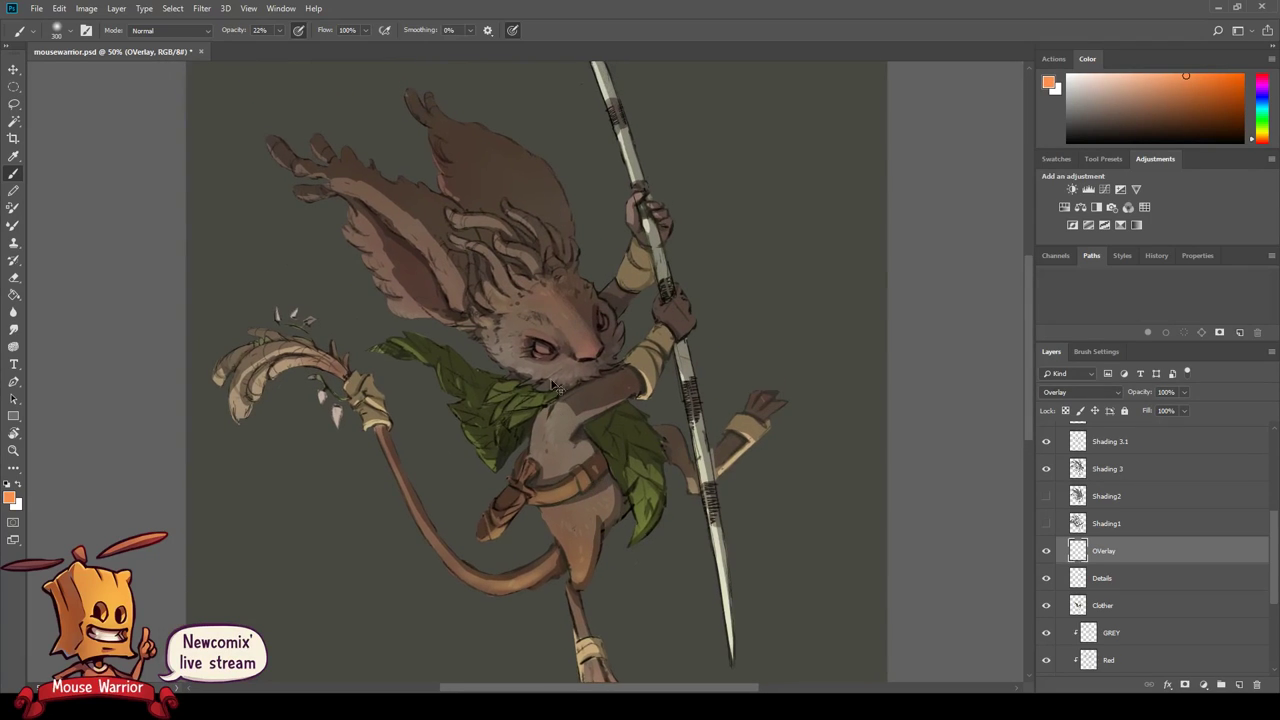
left_click_drag(530, 300, 566, 363)
key("2")
- Glaze the chest and leaves left of the belt orange at 20% opacity with a 400 brush
left_click_drag(557, 526, 553, 498)
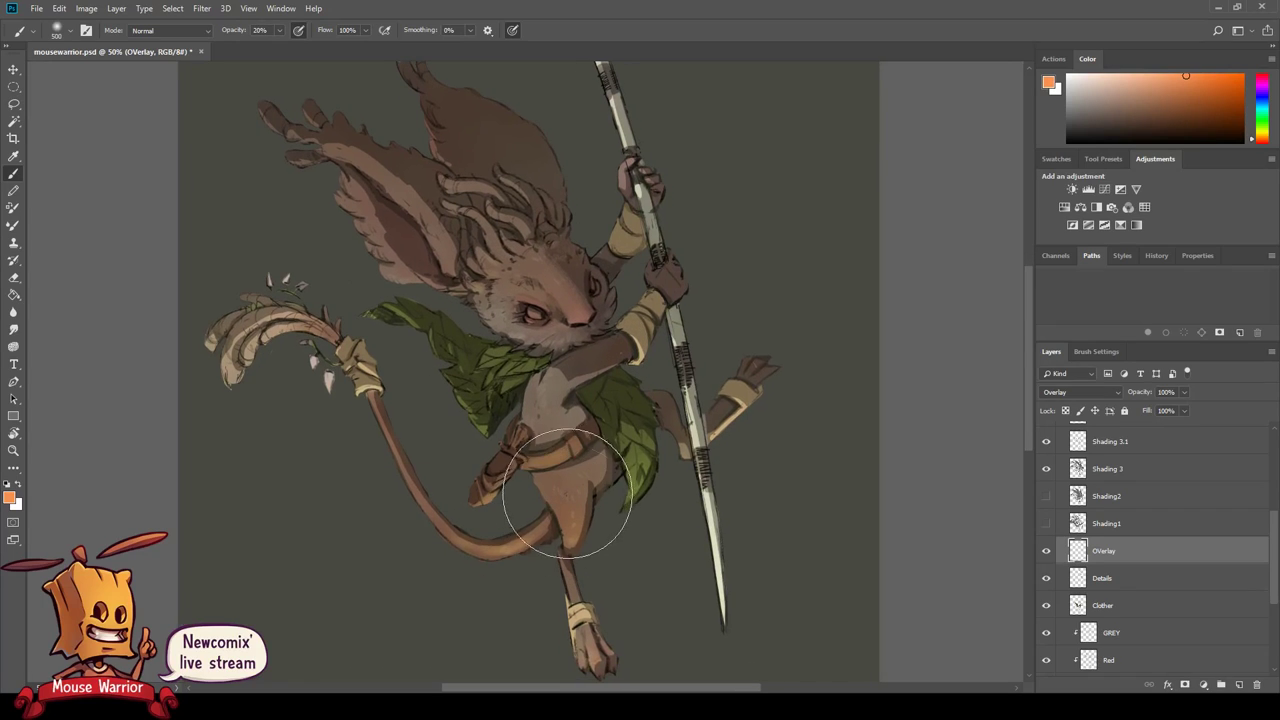
left_click_drag(595, 545, 585, 480)
key("bracketleft")
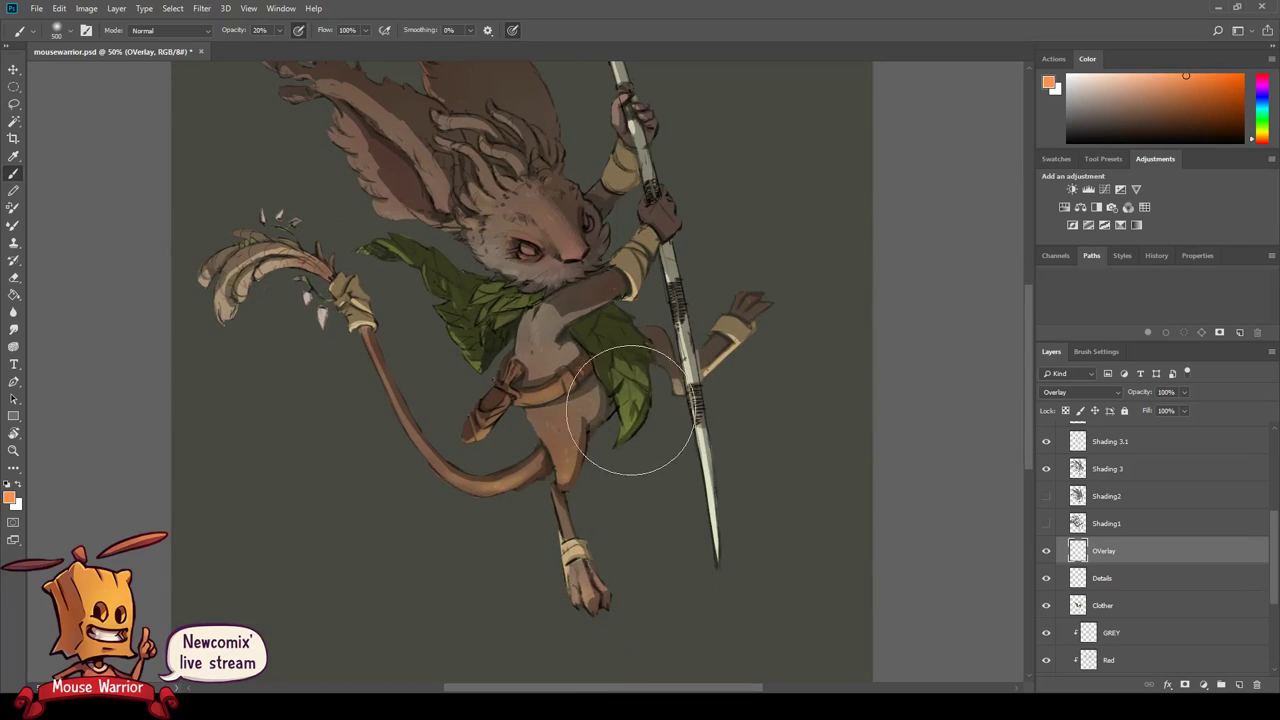
left_click_drag(545, 398, 443, 343)
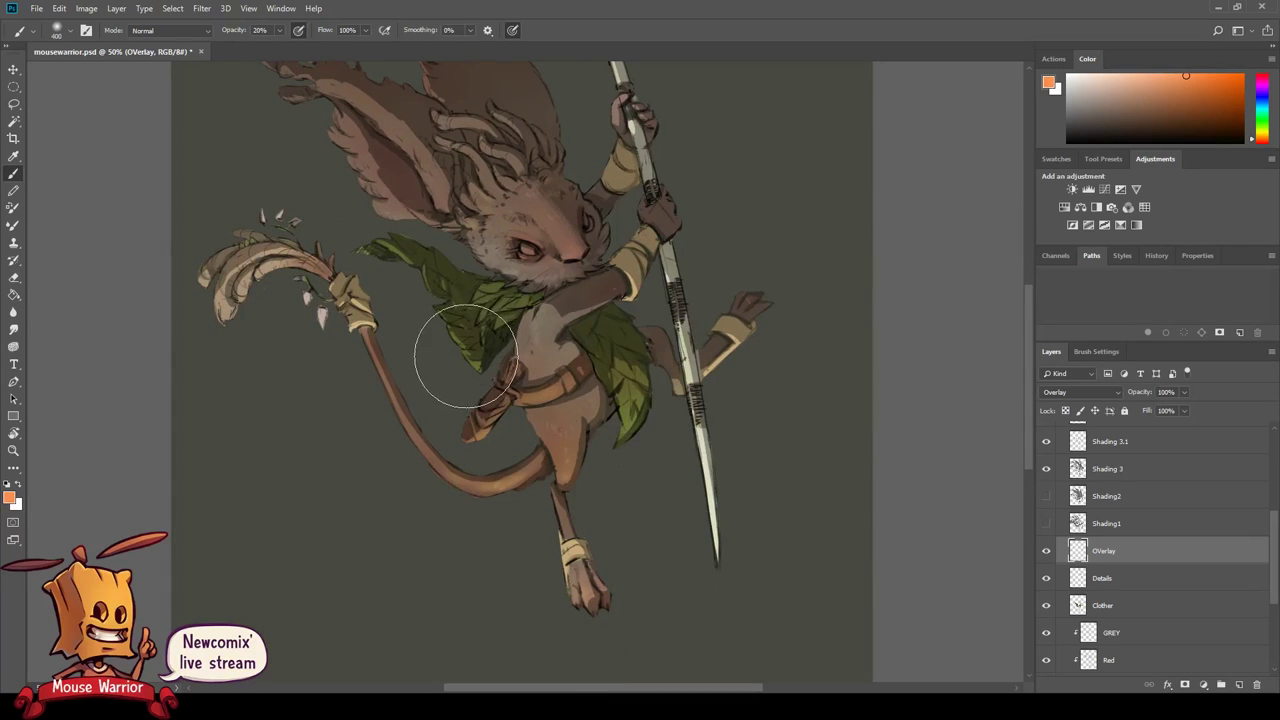
left_click_drag(526, 350, 552, 367)
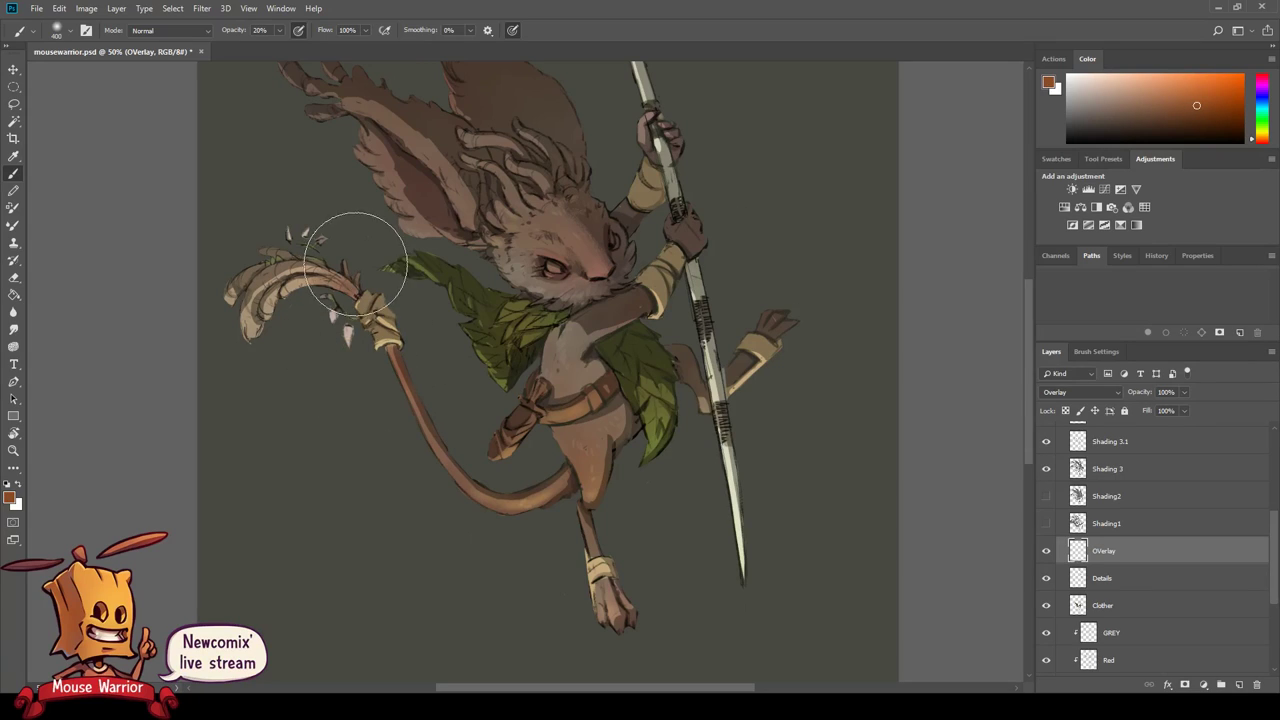
left_click_drag(498, 535, 512, 509)
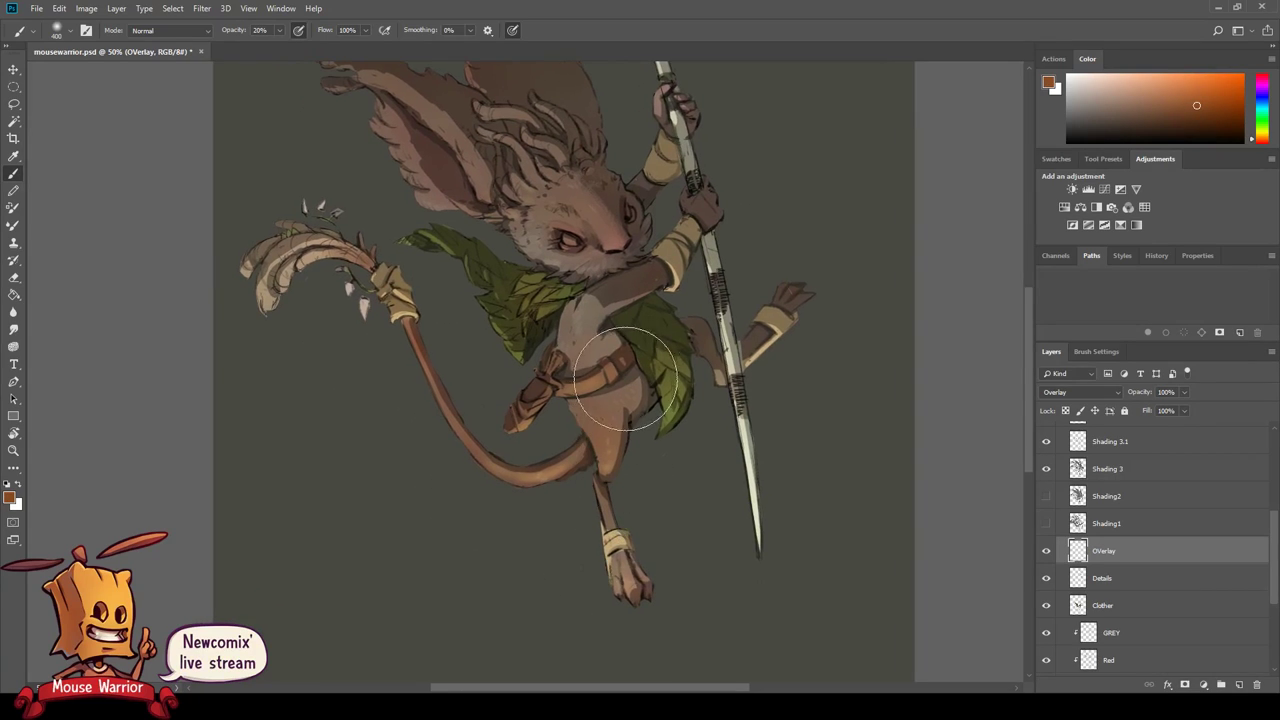
- Switch to blue paint and frame the ears, sizing the brush between 150 and 300
key("e")
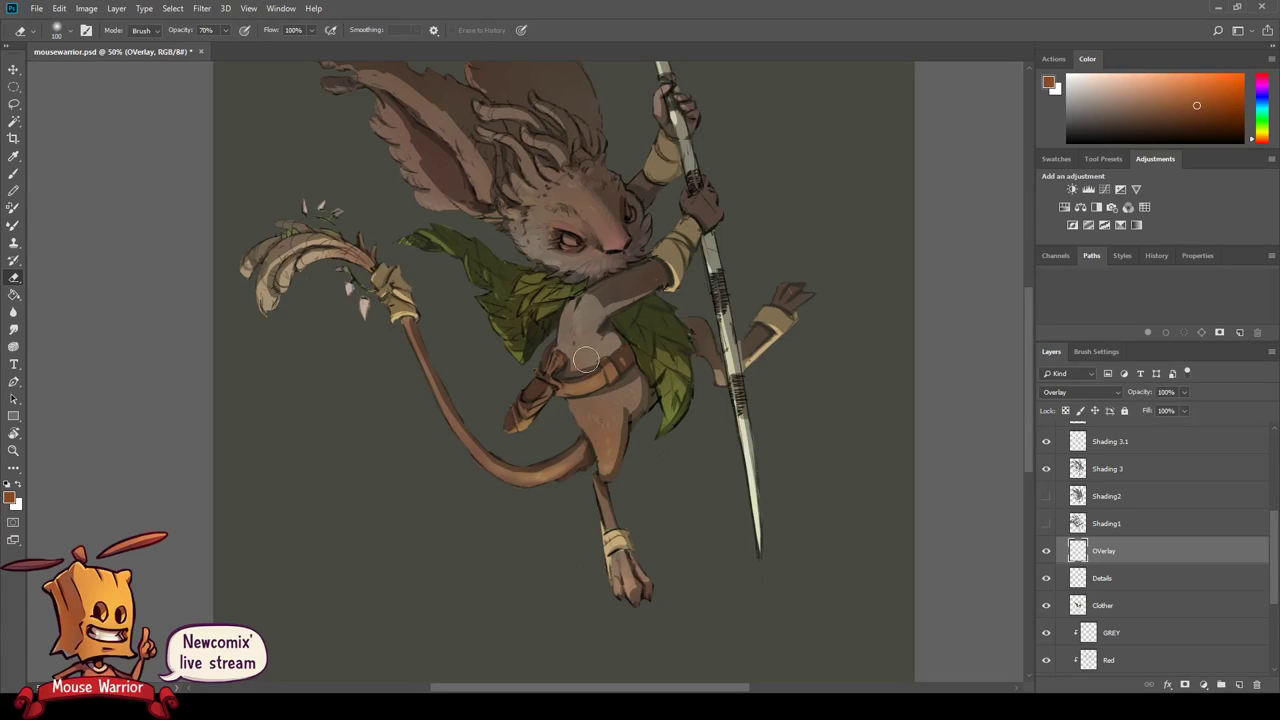
left_click_drag(1266, 110, 1265, 103)
key("b")
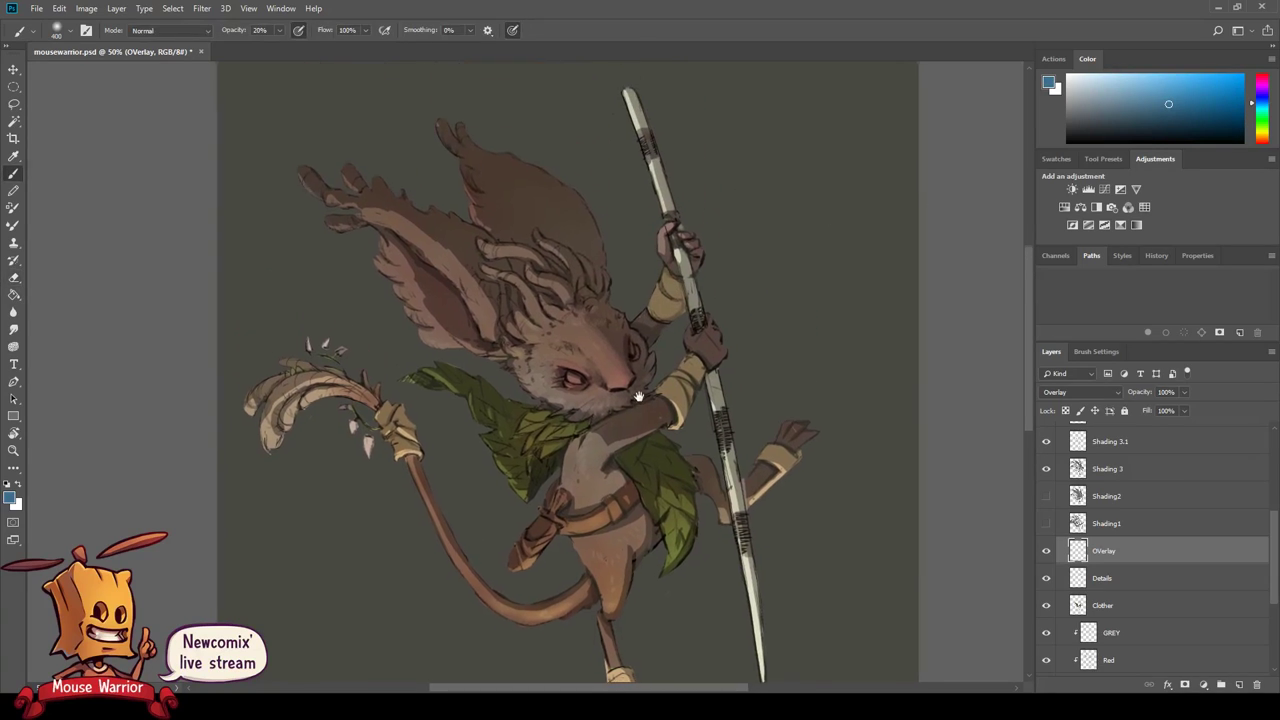
scroll(460, 215, "up", 3)
mouse_move(499, 221)
left_mouse_down()
mouse_move(516, 261)
mouse_move(586, 251)
left_mouse_up()
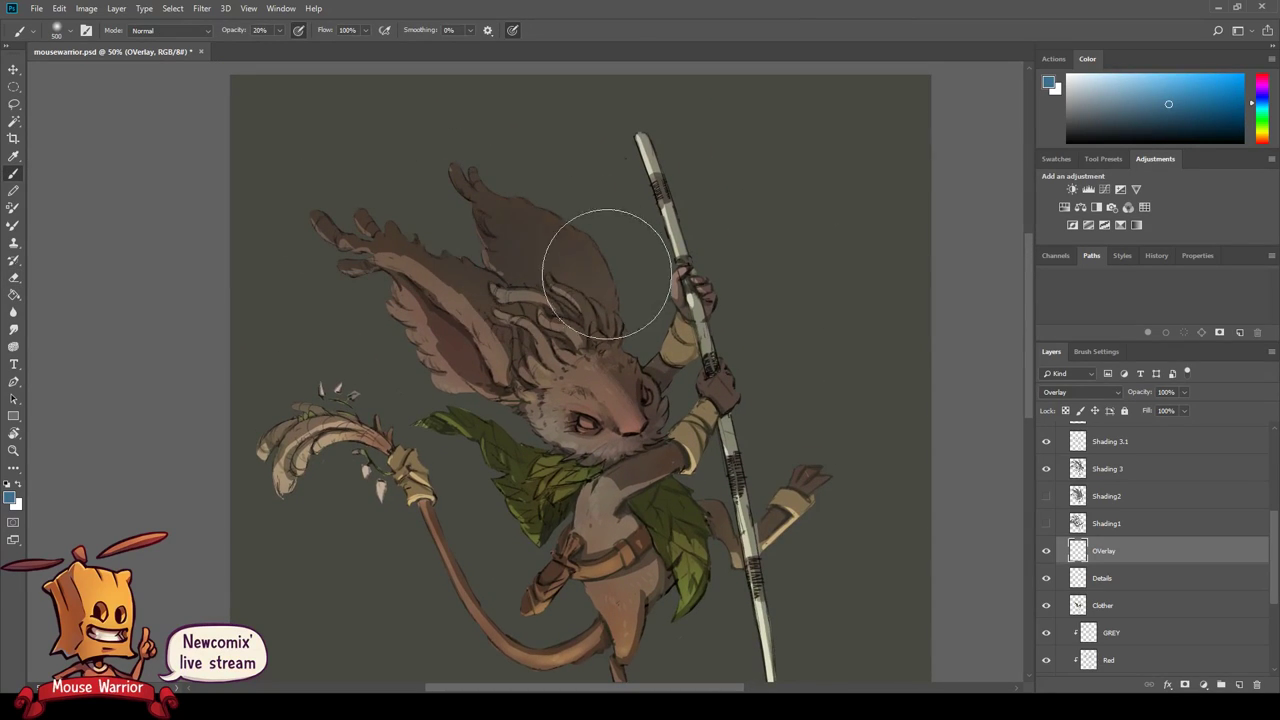
left_click_drag(631, 138, 539, 93)
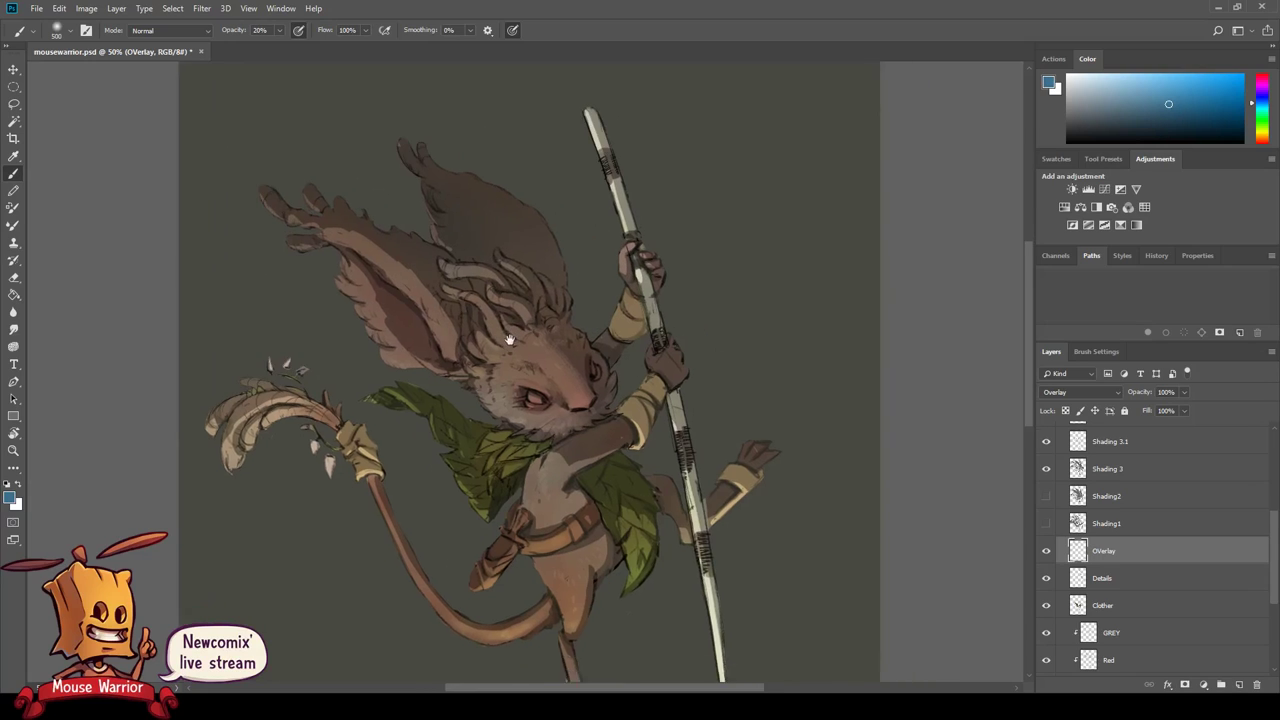
key("bracketleft")
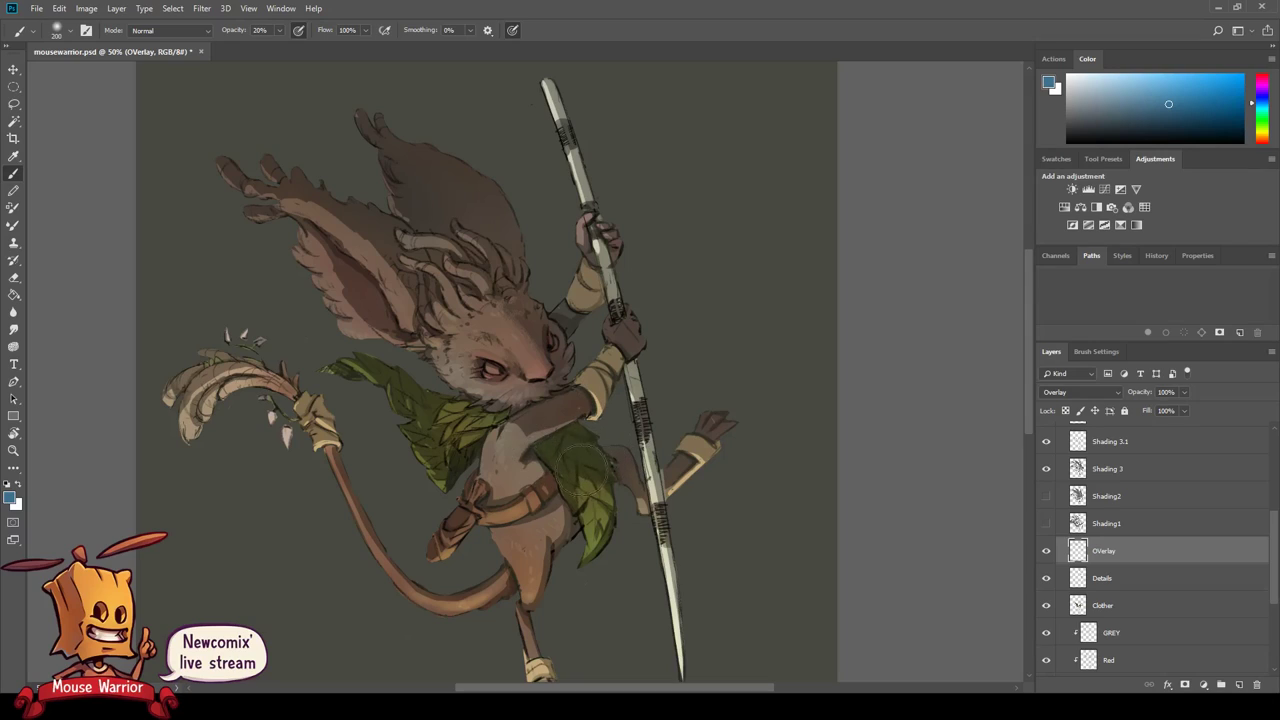
key("bracketleft")
key("bracketleft")
left_click_drag(577, 451, 694, 443)
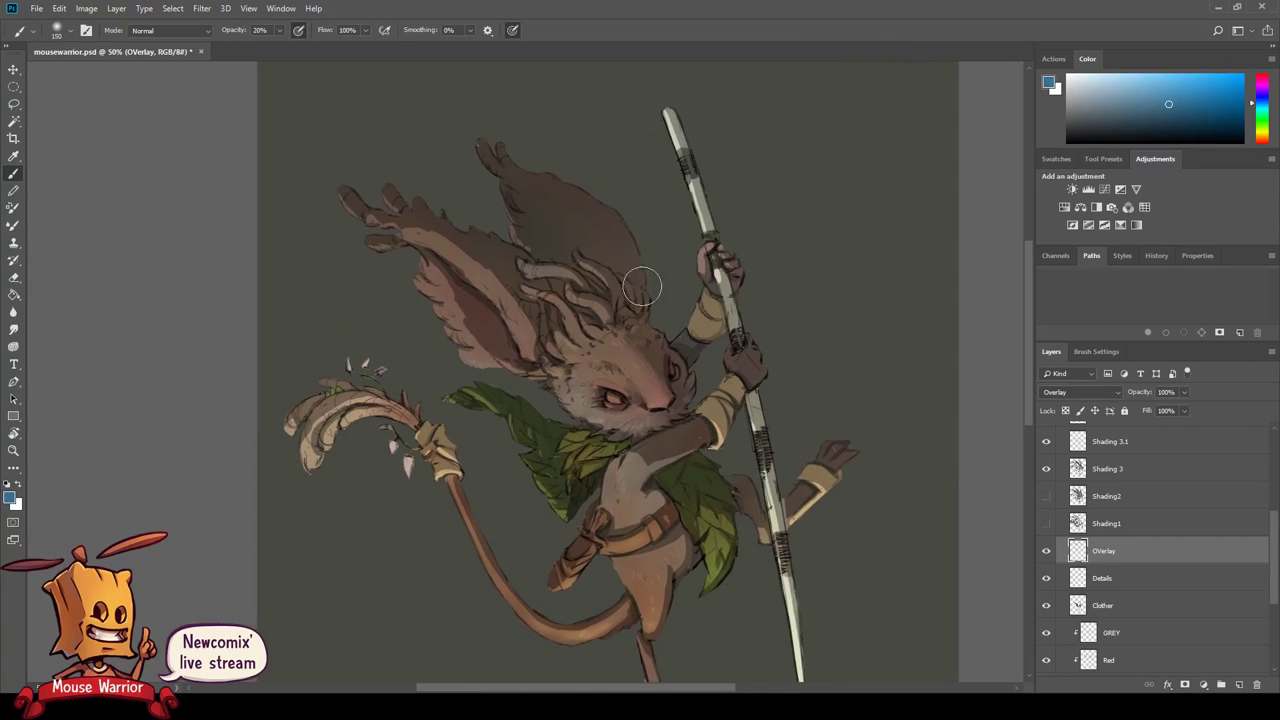
key("bracketright")
key("bracketright")
key("bracketright")
- Darken the top ear with cool blue-grey paint, then erase the excess
key("e")
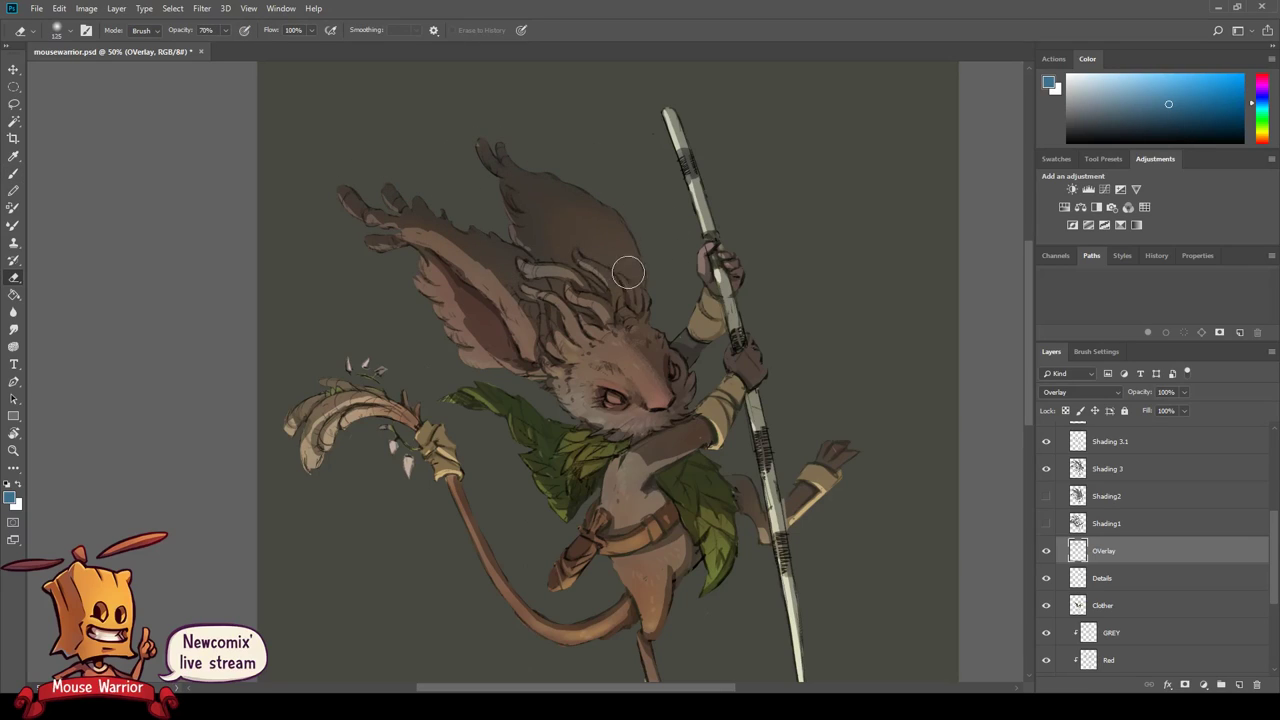
key("b")
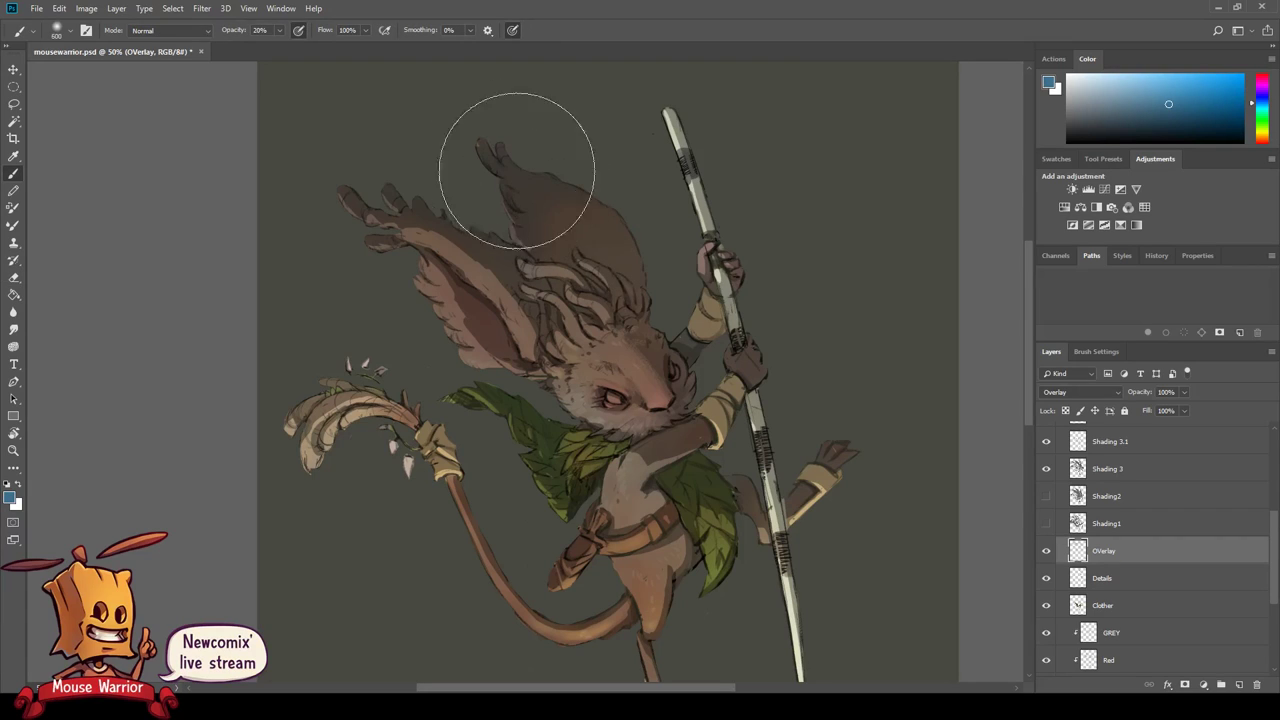
mouse_move(516, 170)
left_mouse_down()
mouse_move(589, 214)
mouse_move(537, 194)
mouse_move(574, 250)
left_mouse_up()
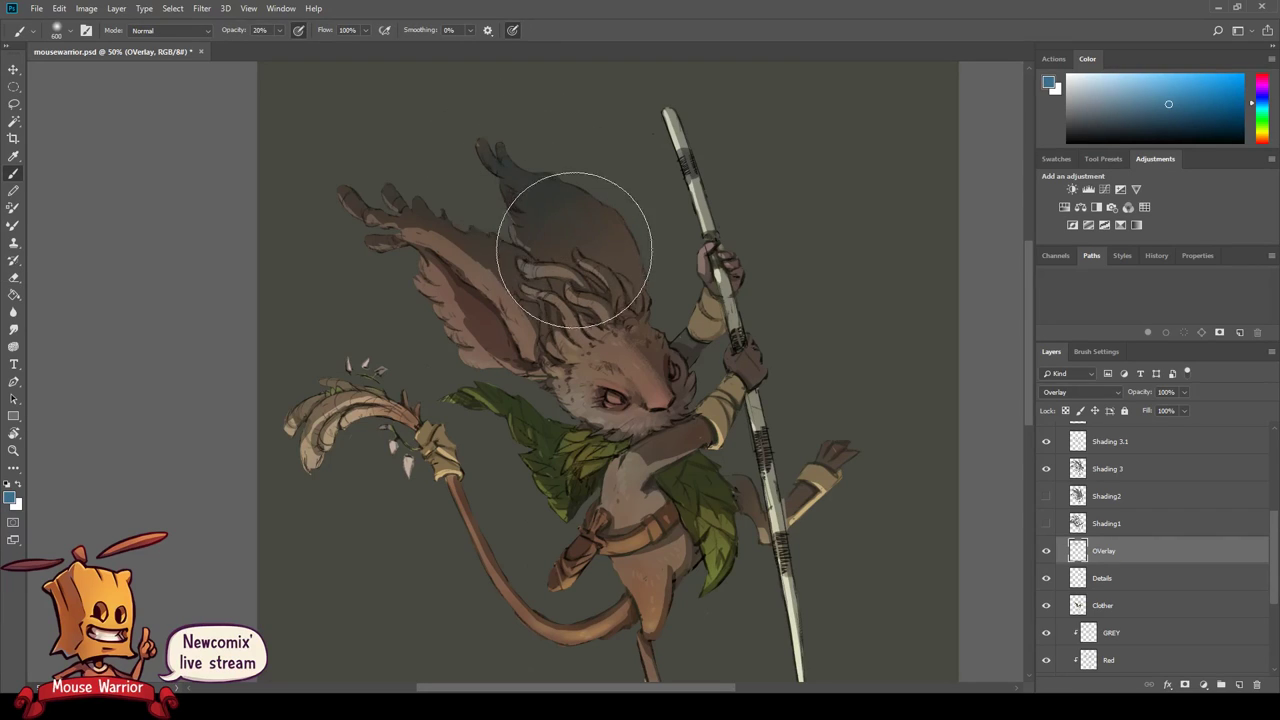
left_click_drag(601, 369, 640, 459)
key("e")
mouse_move(543, 257)
left_mouse_down()
mouse_move(654, 306)
mouse_move(605, 398)
left_mouse_up()
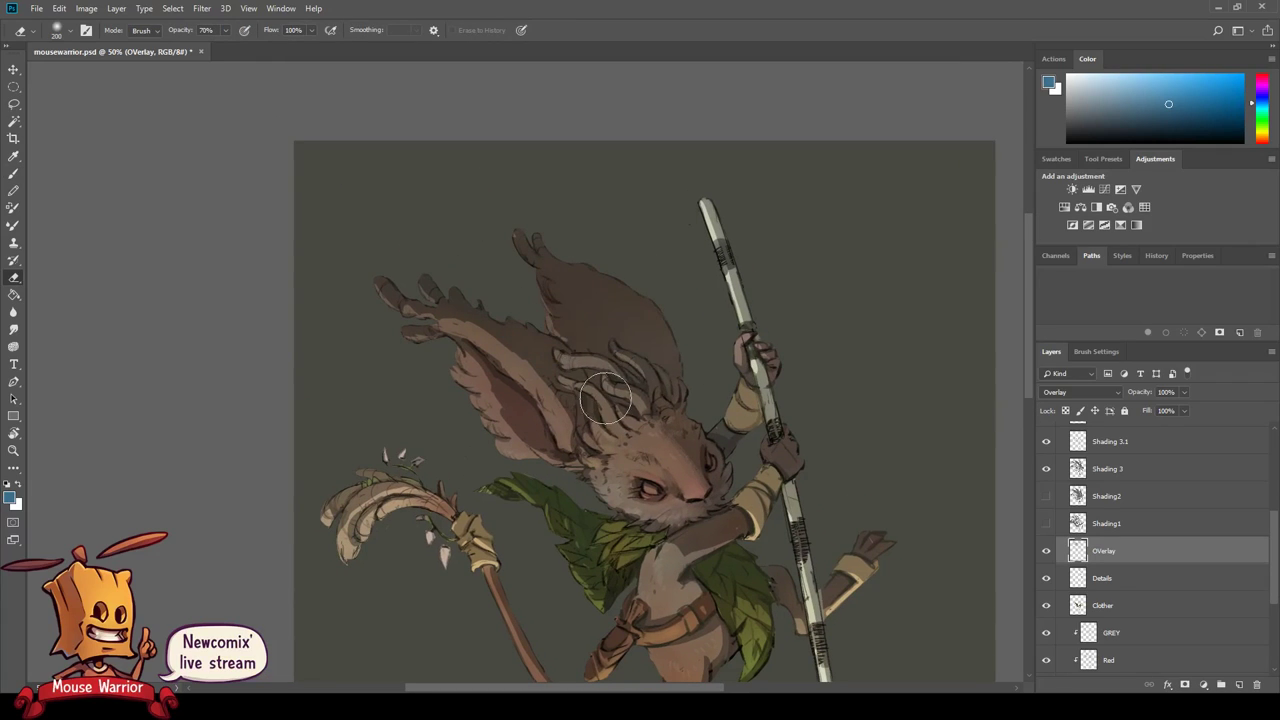
- Add a light colour stroke on the right cheek, alternating brush and eraser
key("b")
key("bracketright")
key("bracketright")
key("bracketright")
key("bracketright")
key("bracketright")
key("bracketright")
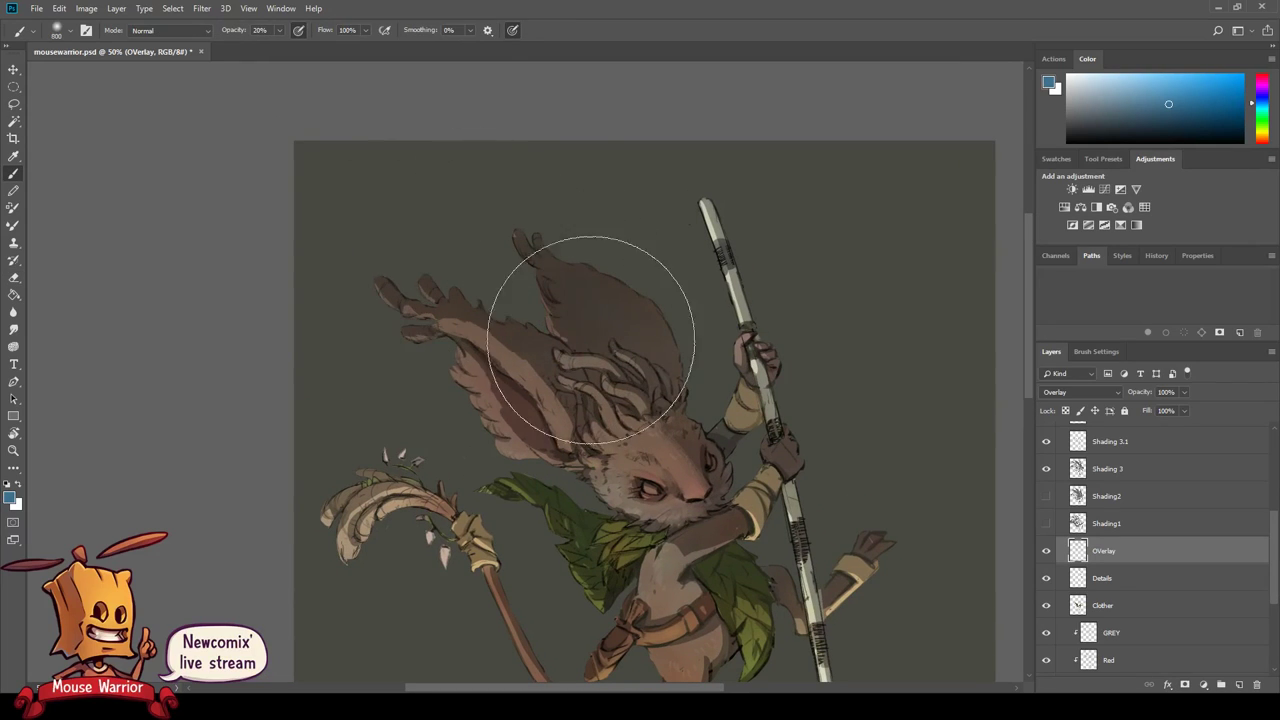
left_click_drag(547, 405, 563, 355)
key("e")
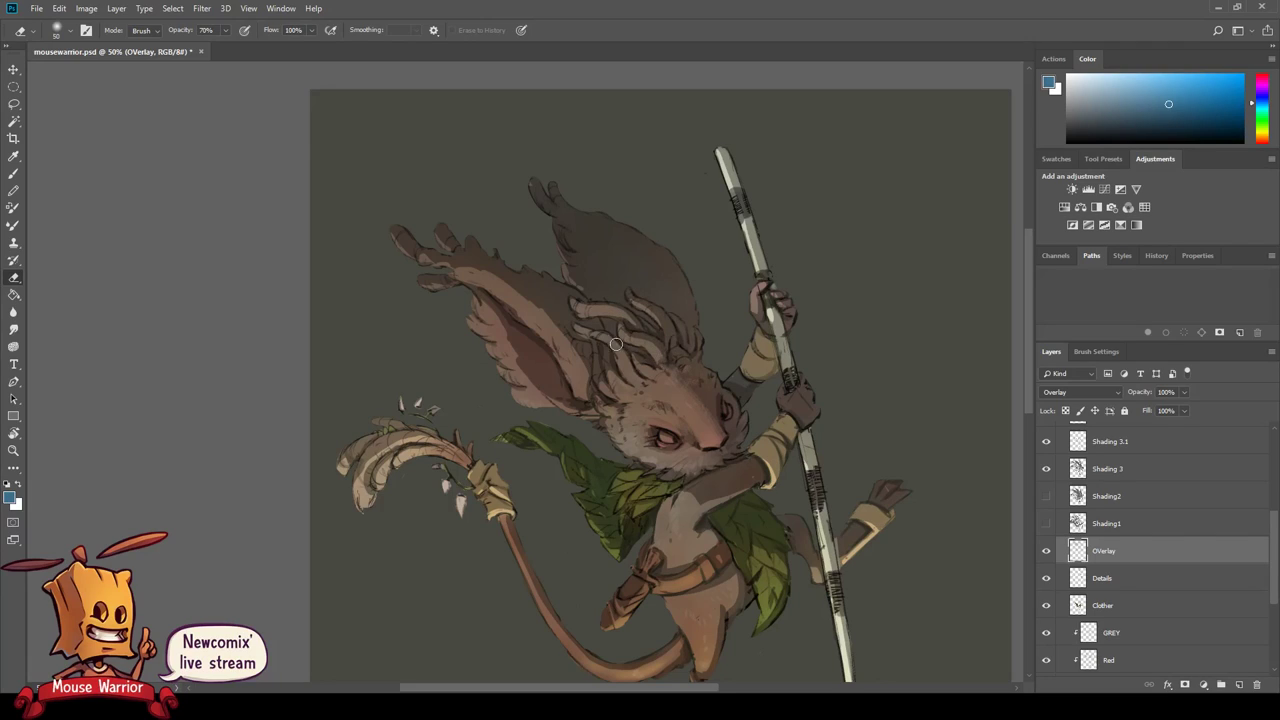
key("b")
key("bracketleft")
key("bracketleft")
key("bracketleft")
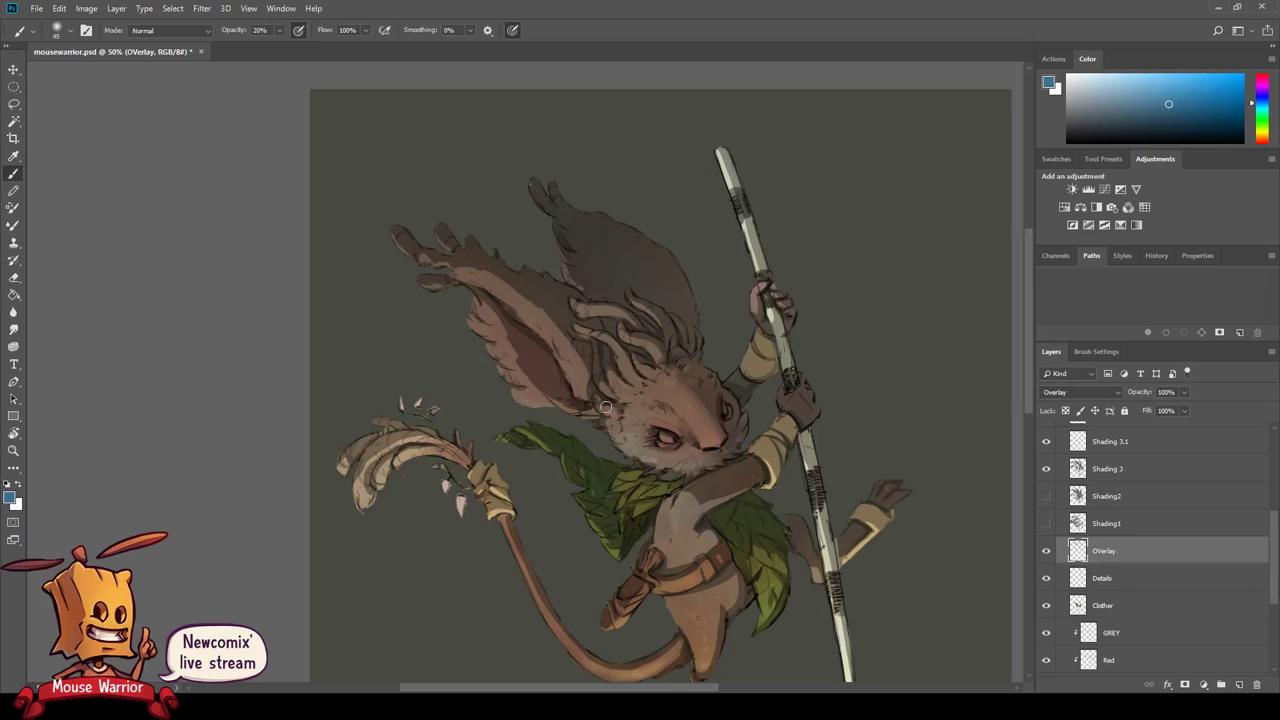
left_click_drag(739, 389, 705, 357)
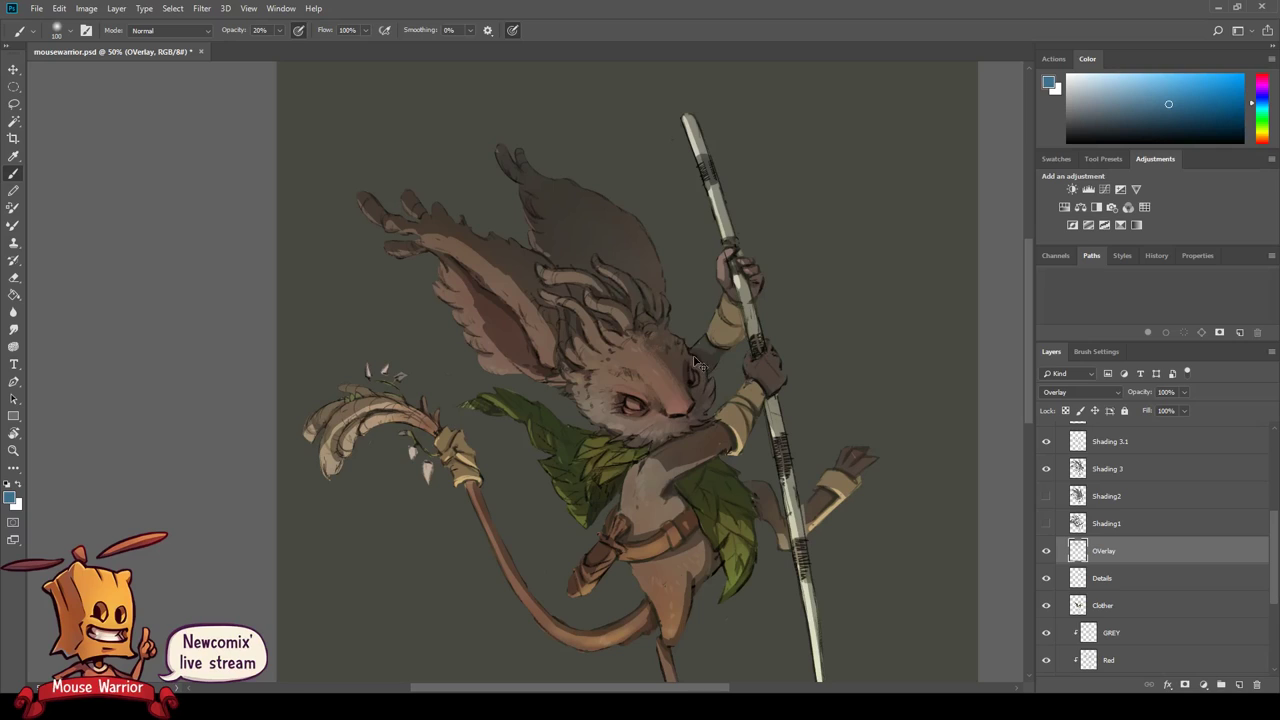
left_click_drag(666, 337, 701, 404)
left_click_drag(657, 502, 623, 404)
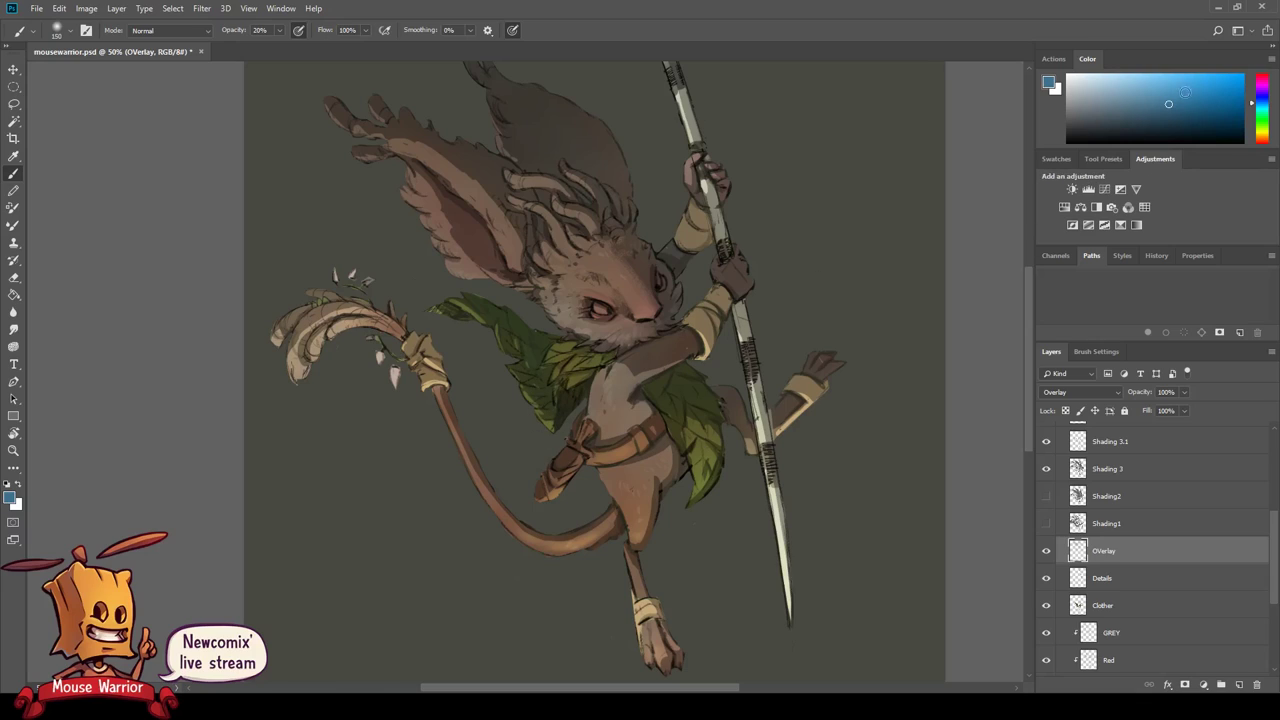
- Brighten the leaf cloak with teal overlay colour
left_click(1264, 95)
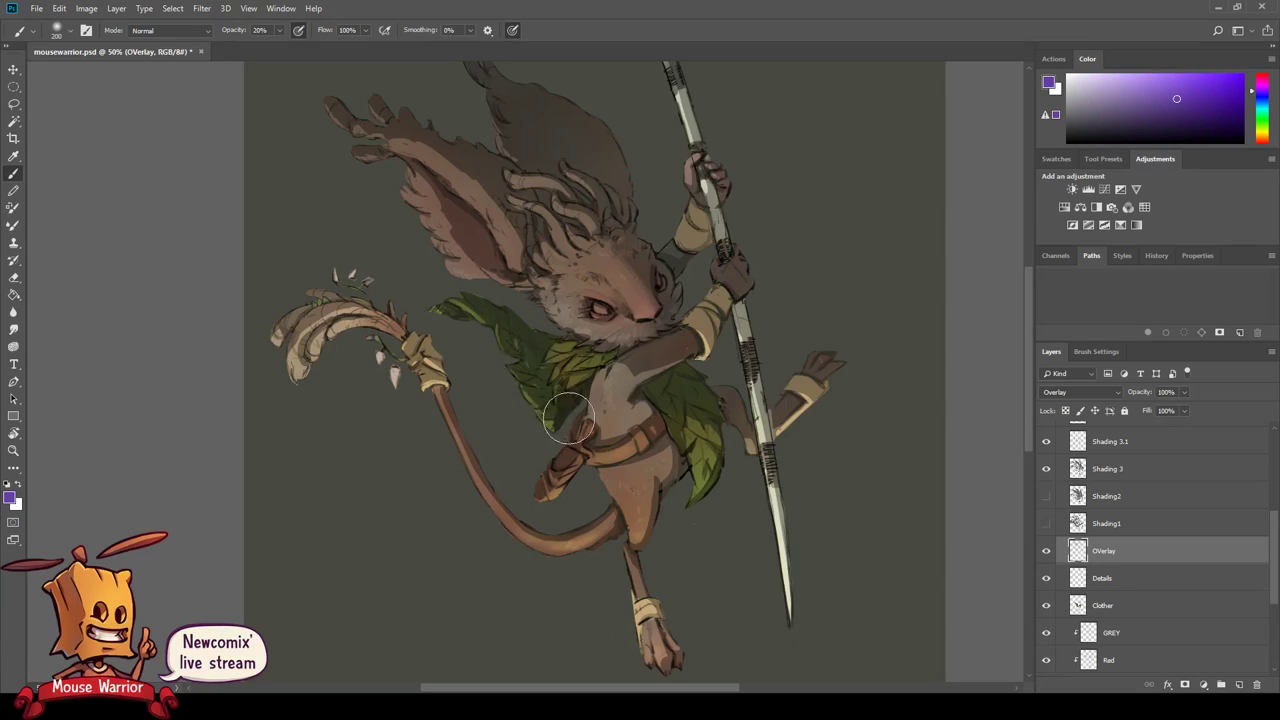
left_click(1264, 112)
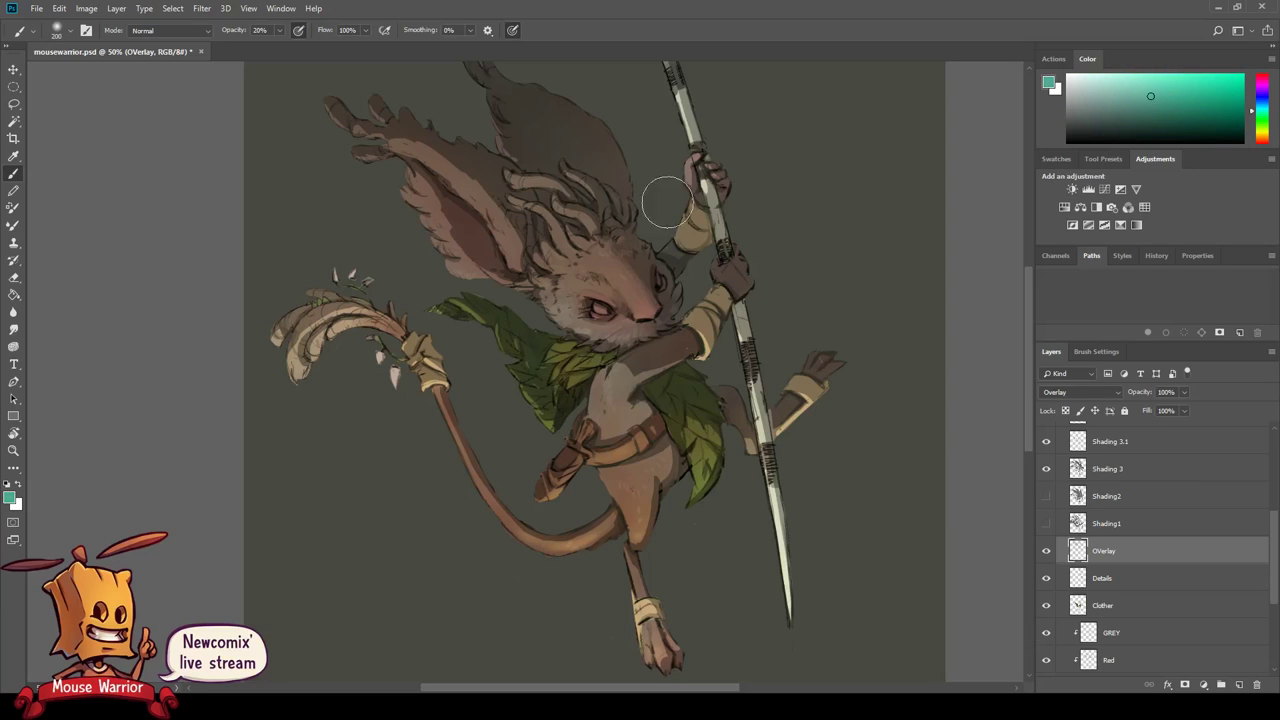
mouse_move(520, 320)
left_mouse_down()
mouse_move(486, 286)
mouse_move(523, 354)
mouse_move(440, 310)
left_mouse_up()
left_click_drag(691, 390, 716, 345)
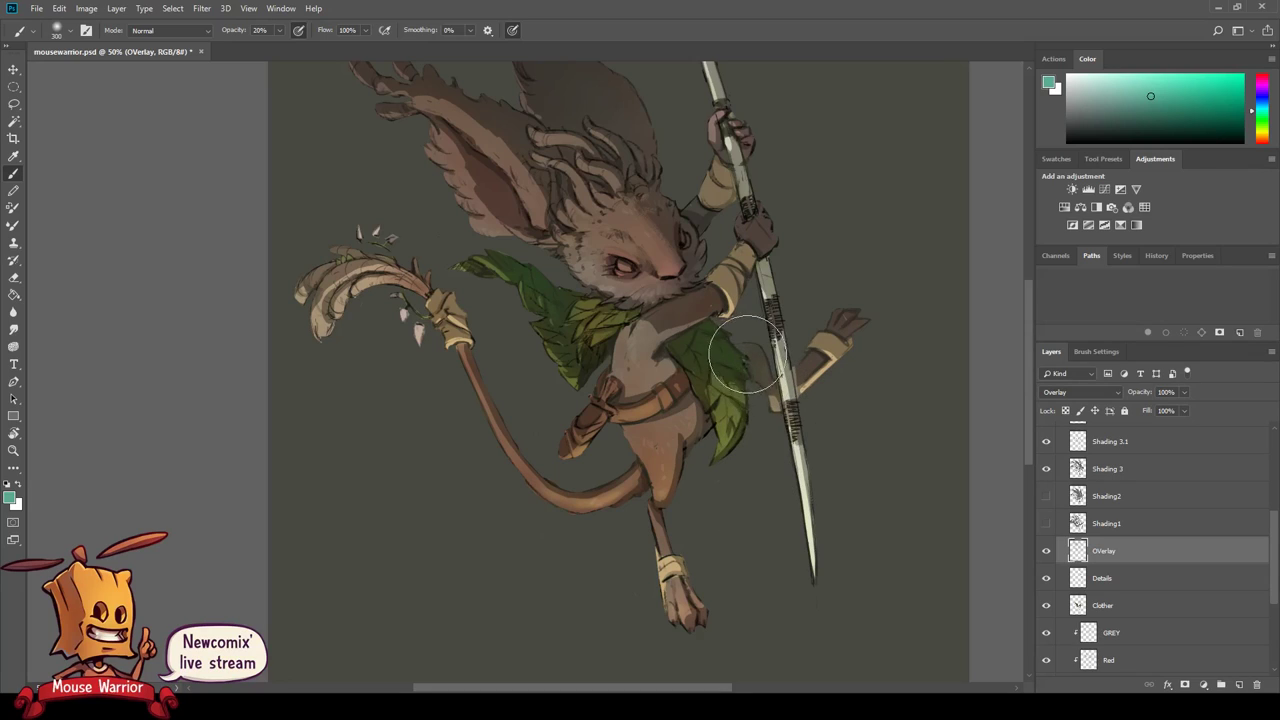
left_click_drag(717, 557, 710, 529)
key("e")
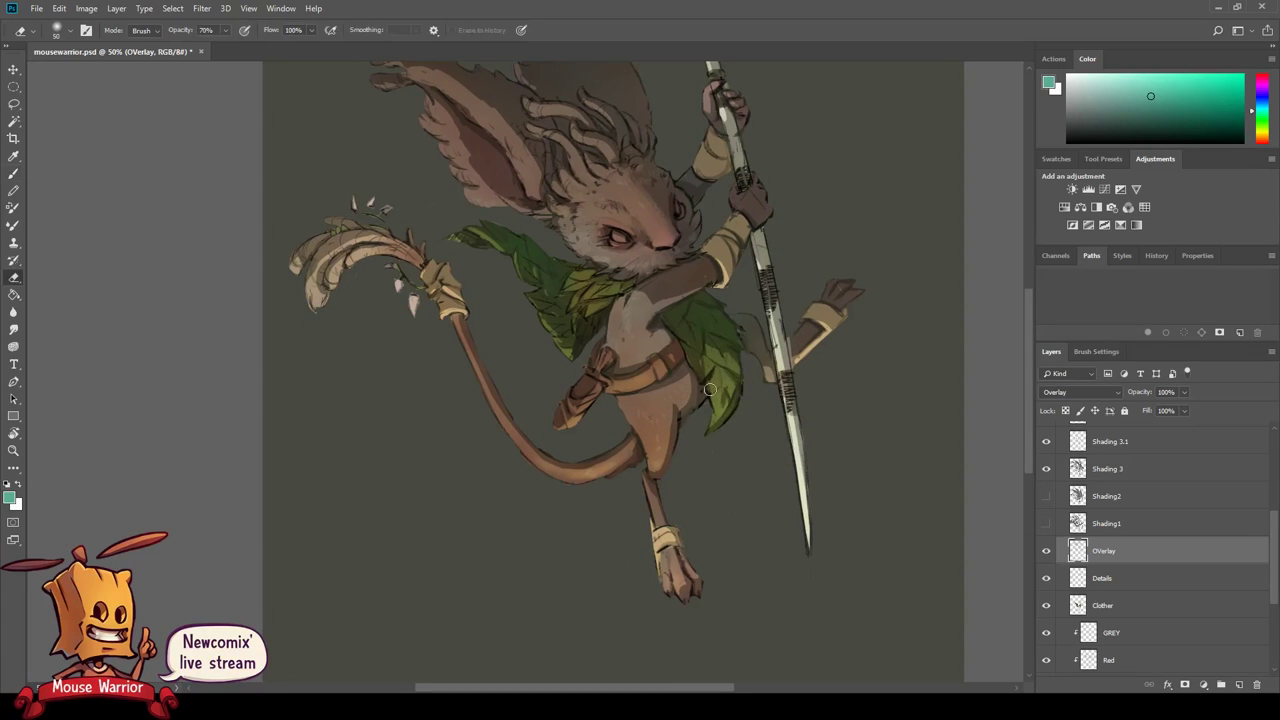
key("b")
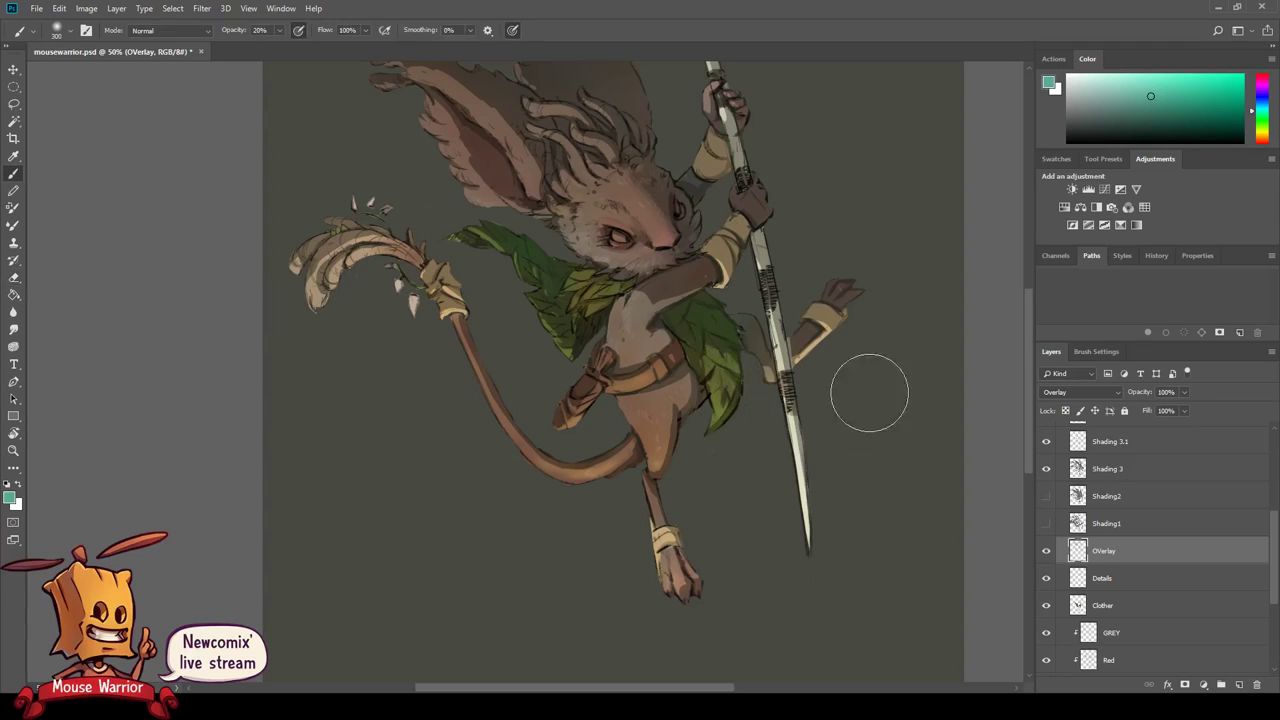
- Warm the torso with orange-brown overlay colour, then pick yellow-green with a smaller brush
left_click_drag(1258, 136, 1258, 133)
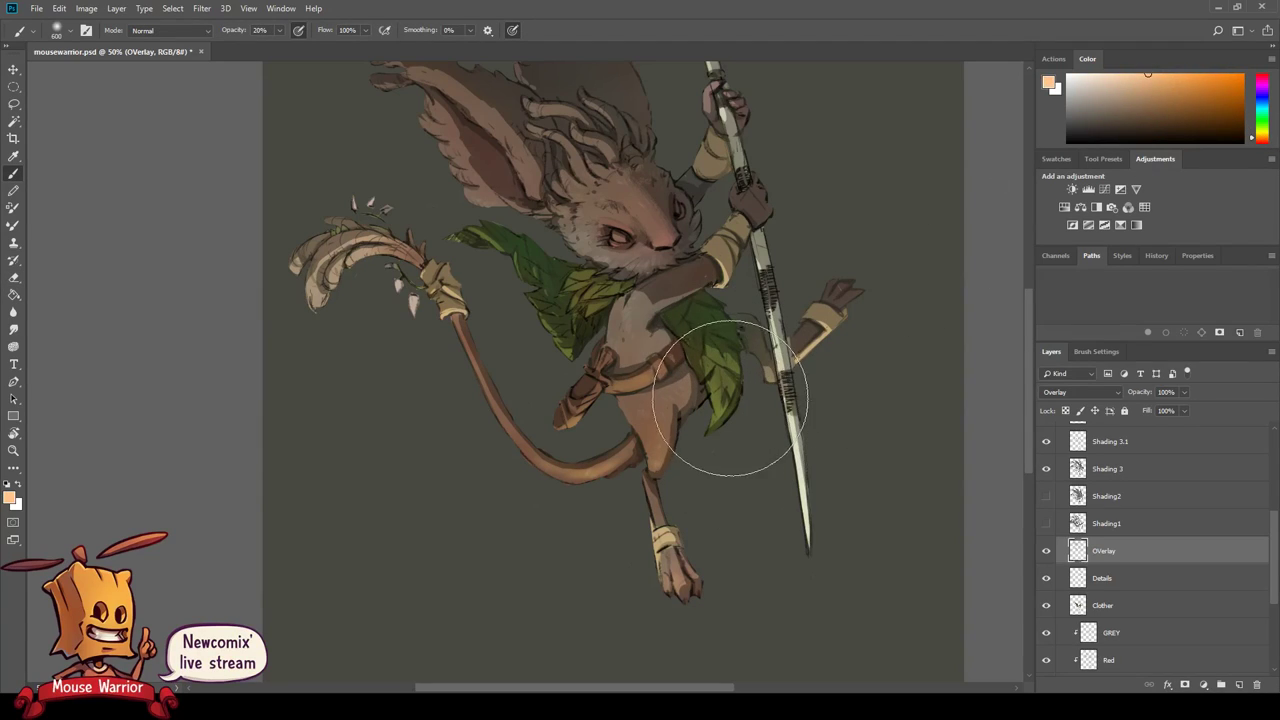
left_click_drag(730, 398, 606, 428)
key("bracketleft")
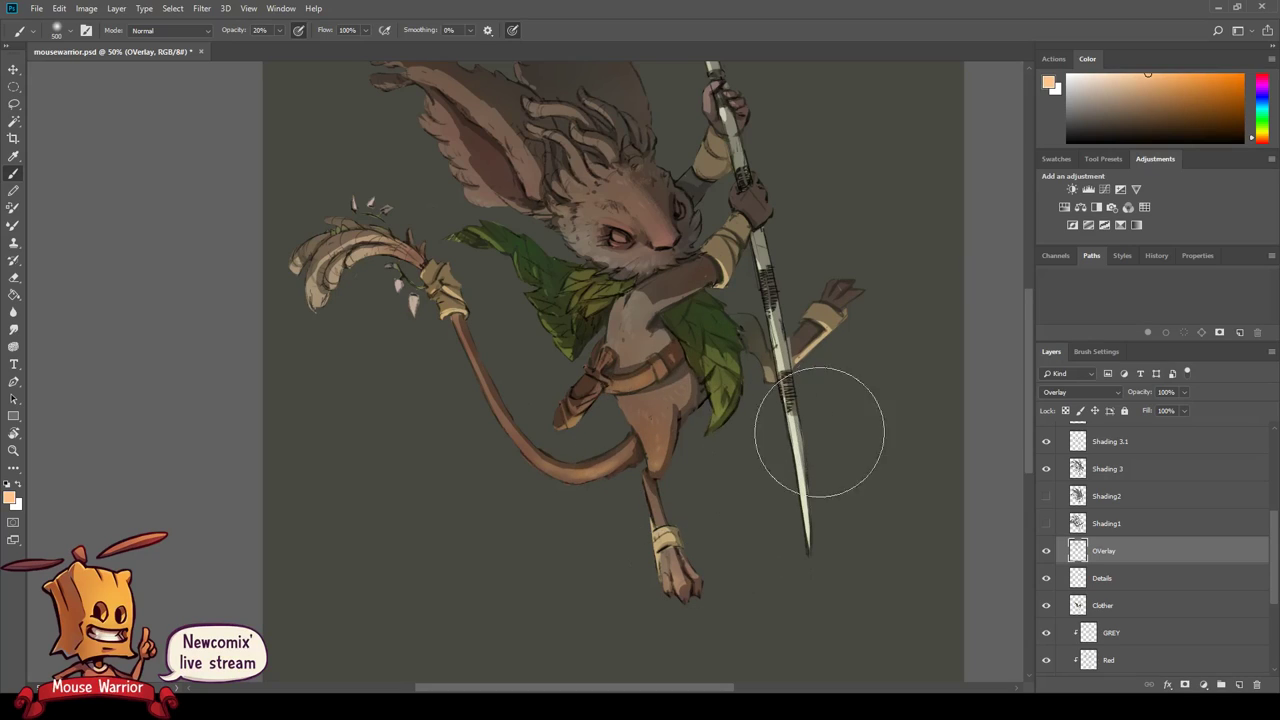
left_click_drag(1267, 133, 1265, 130)
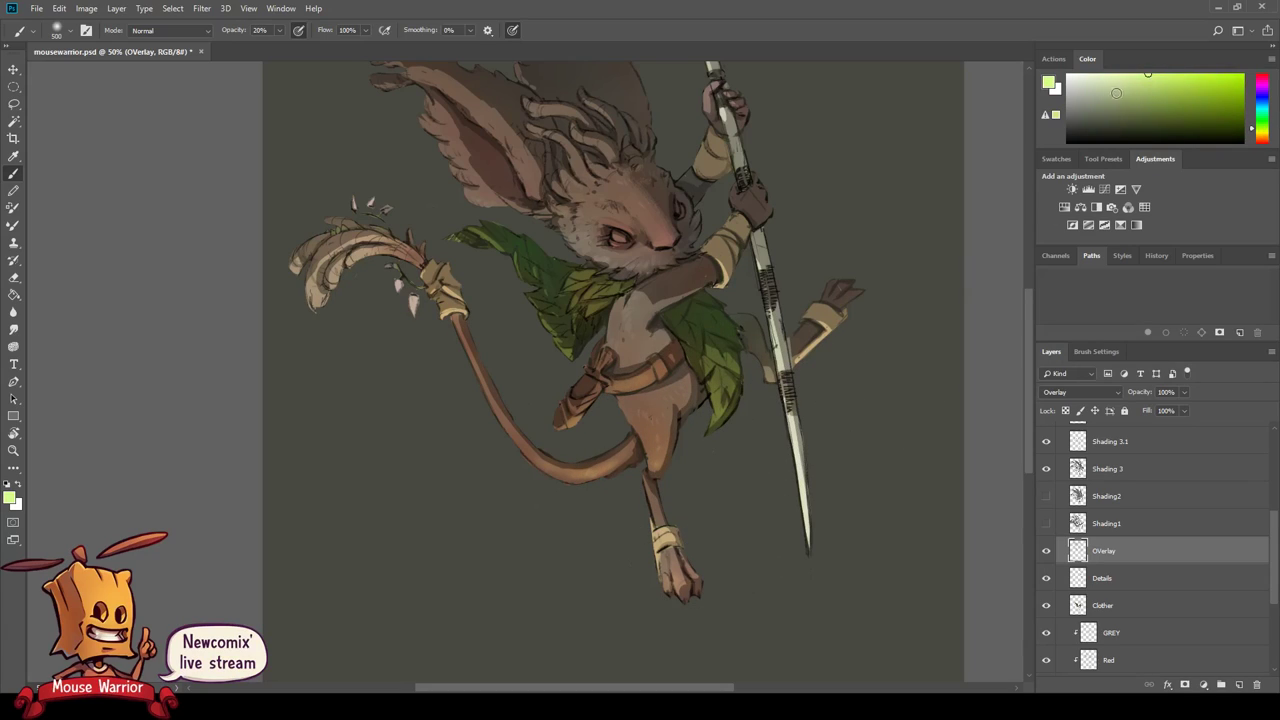
key("bracketleft")
key("bracketleft")
key("bracketleft")
key("bracketleft")
key("bracketleft")
key("bracketleft")
- Choose a deeper green and frame the right side of the figure with a broad brush
left_click(1262, 116)
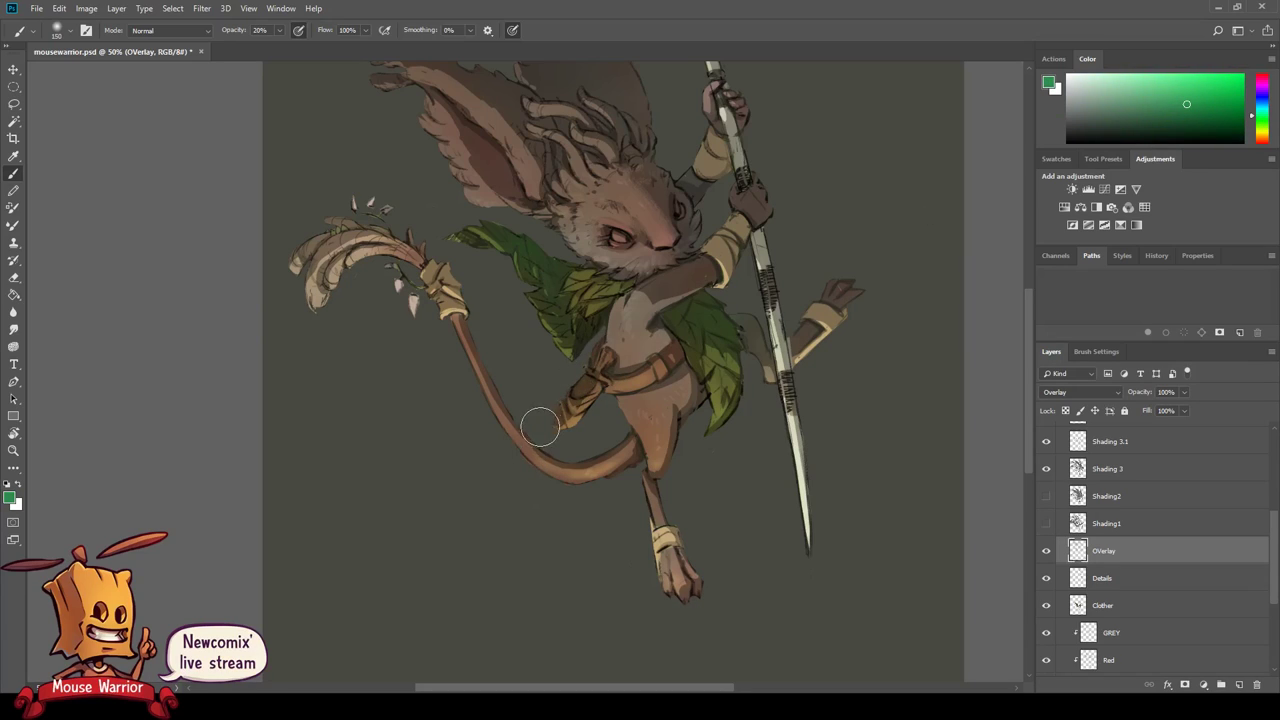
left_click_drag(648, 573, 745, 463)
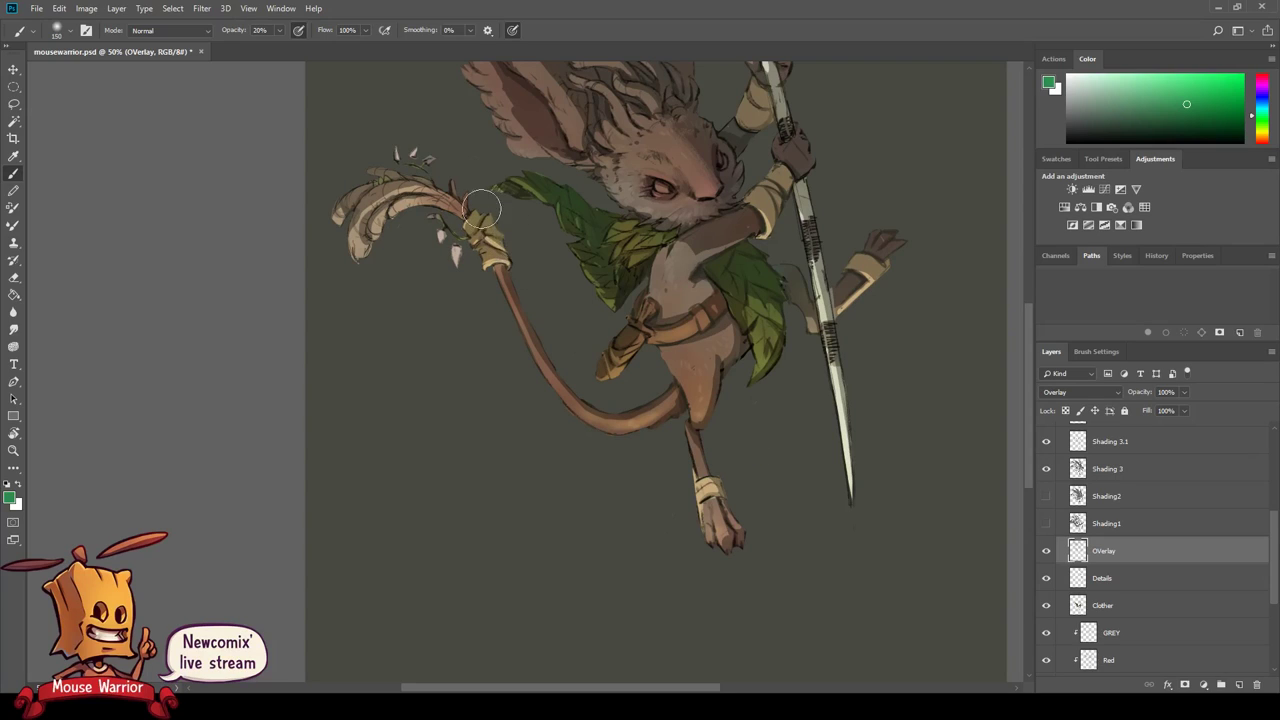
left_click_drag(490, 230, 528, 327)
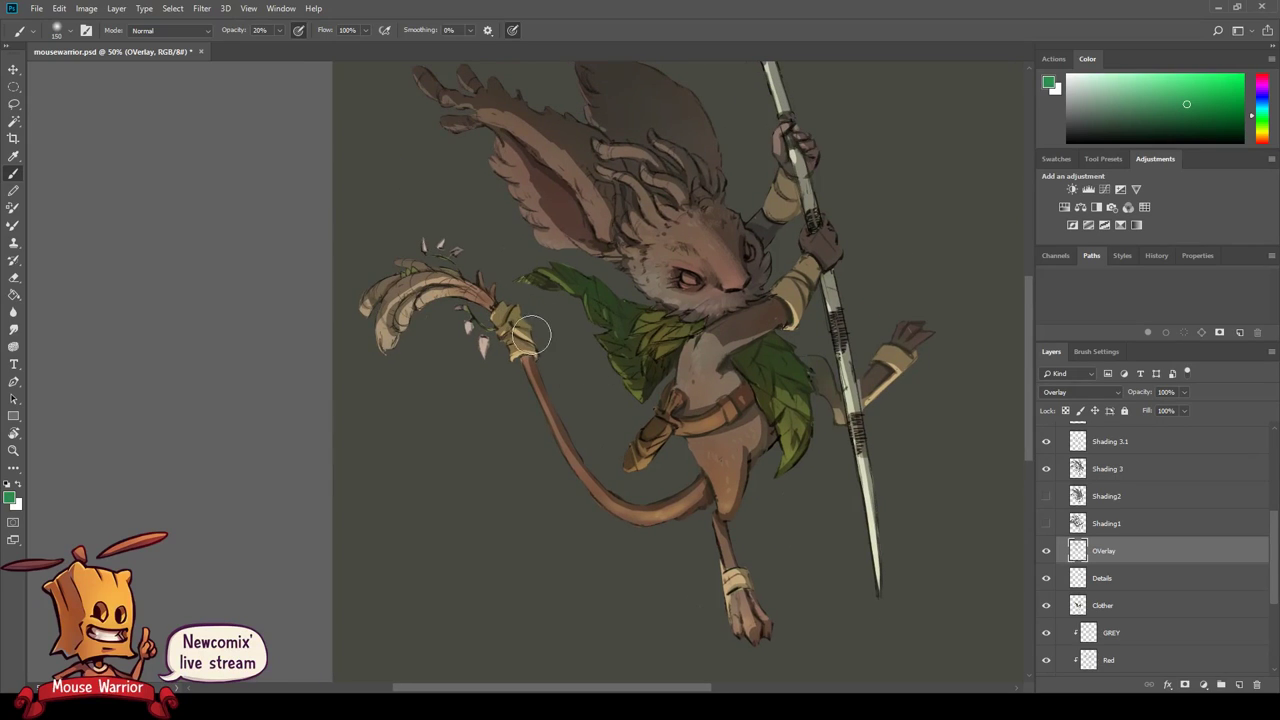
key("bracketright")
left_click_drag(654, 318, 712, 372)
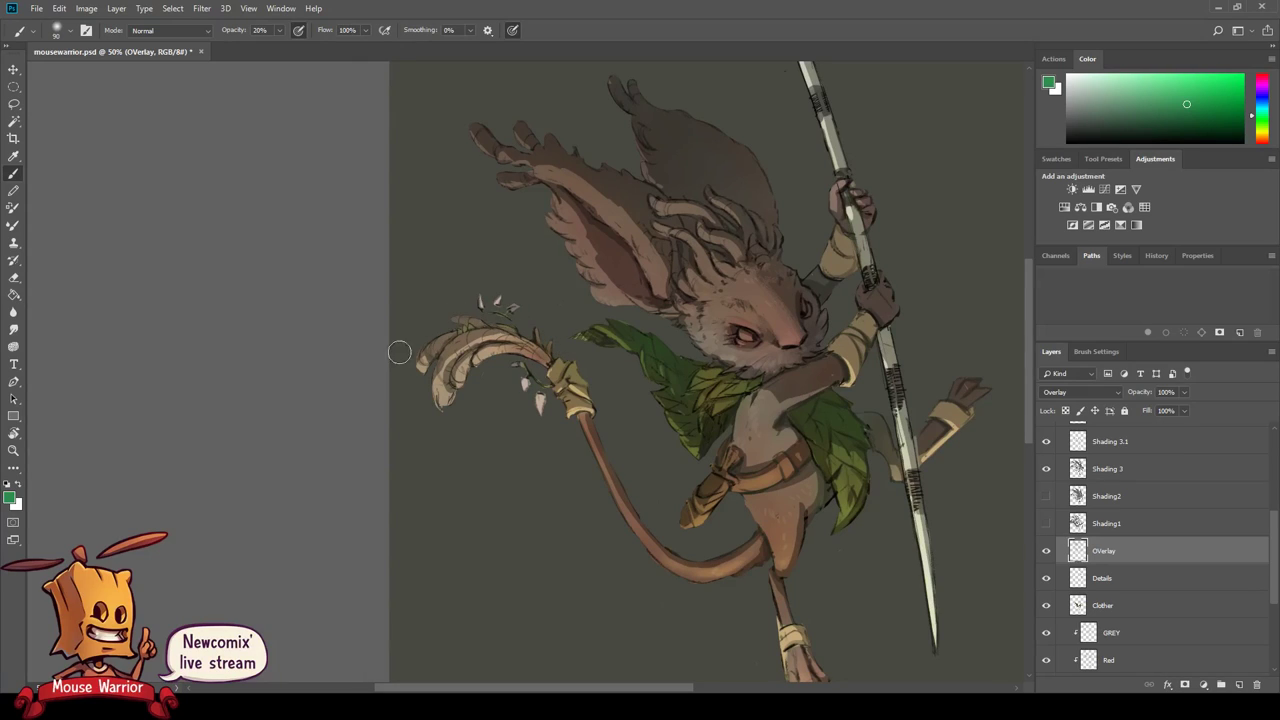
left_click_drag(604, 368, 554, 424)
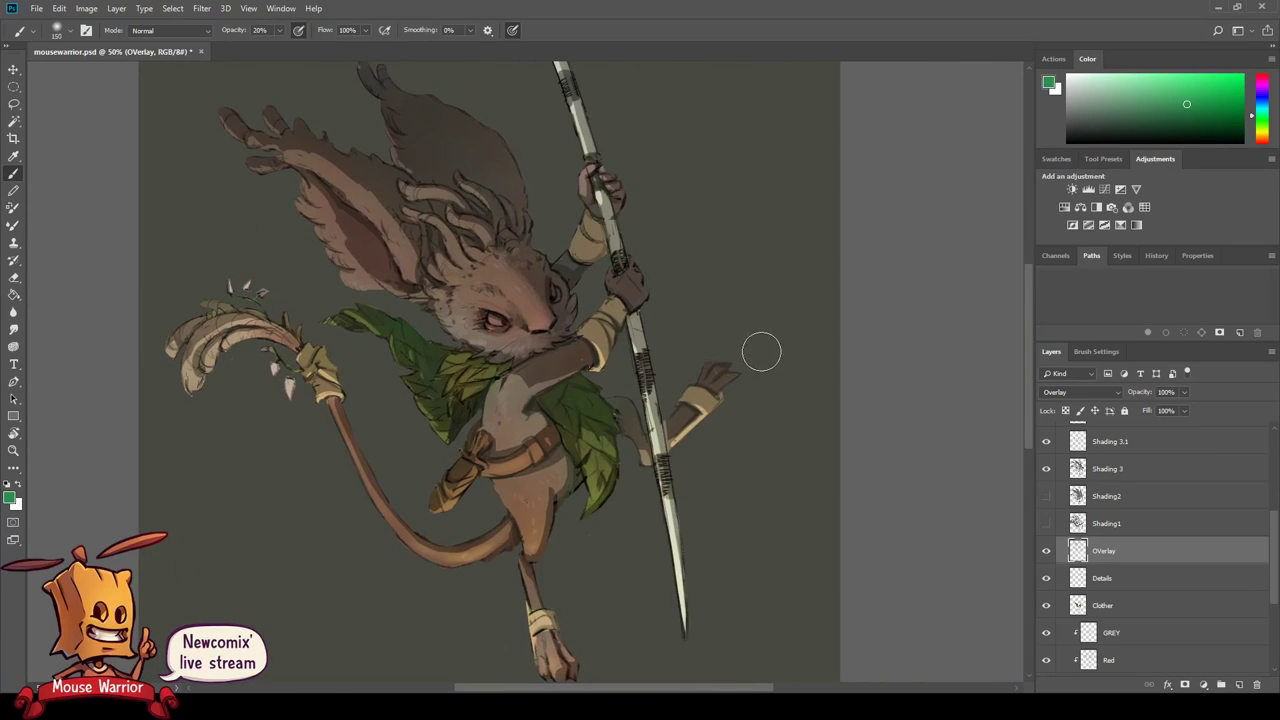
key("bracketright")
key("bracketright")
key("bracketright")
key("bracketright")
key("bracketright")
- Tint the area around the staff and upper hand with darker green
left_click_drag(590, 272, 652, 359)
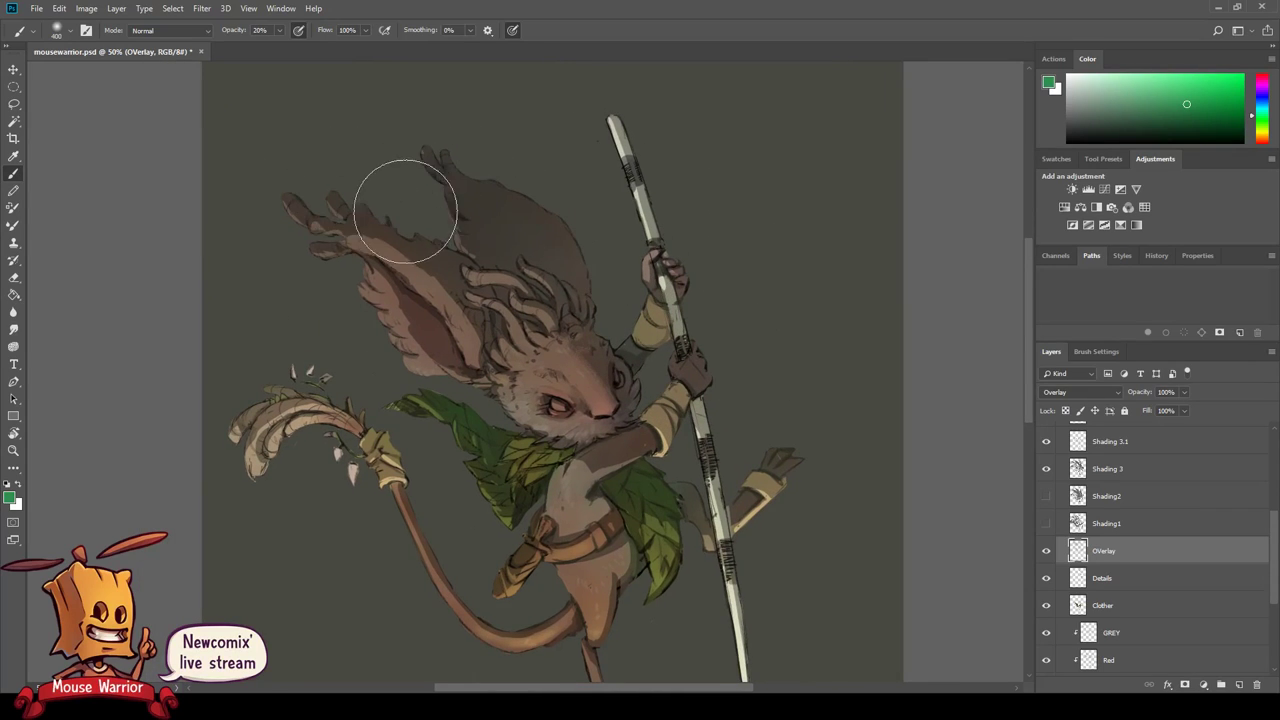
left_click_drag(444, 235, 531, 303)
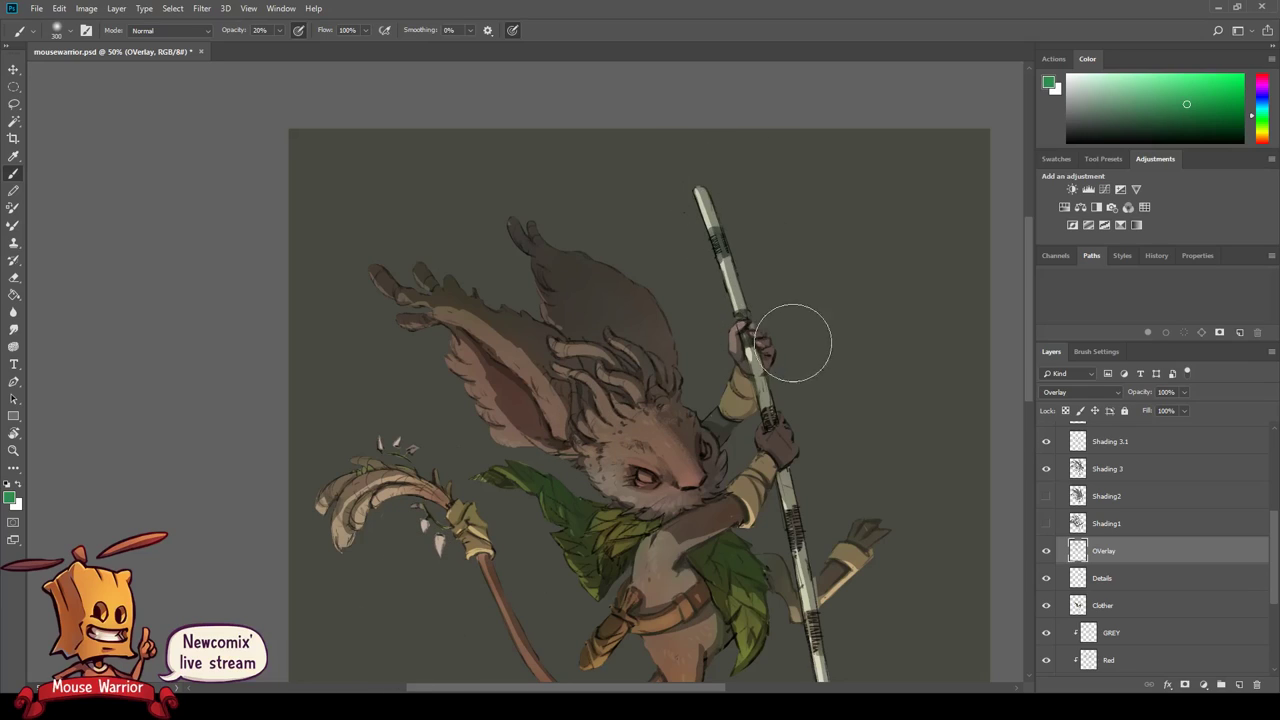
left_click_drag(793, 343, 670, 298)
key("bracketright")
key("bracketright")
key("bracketright")
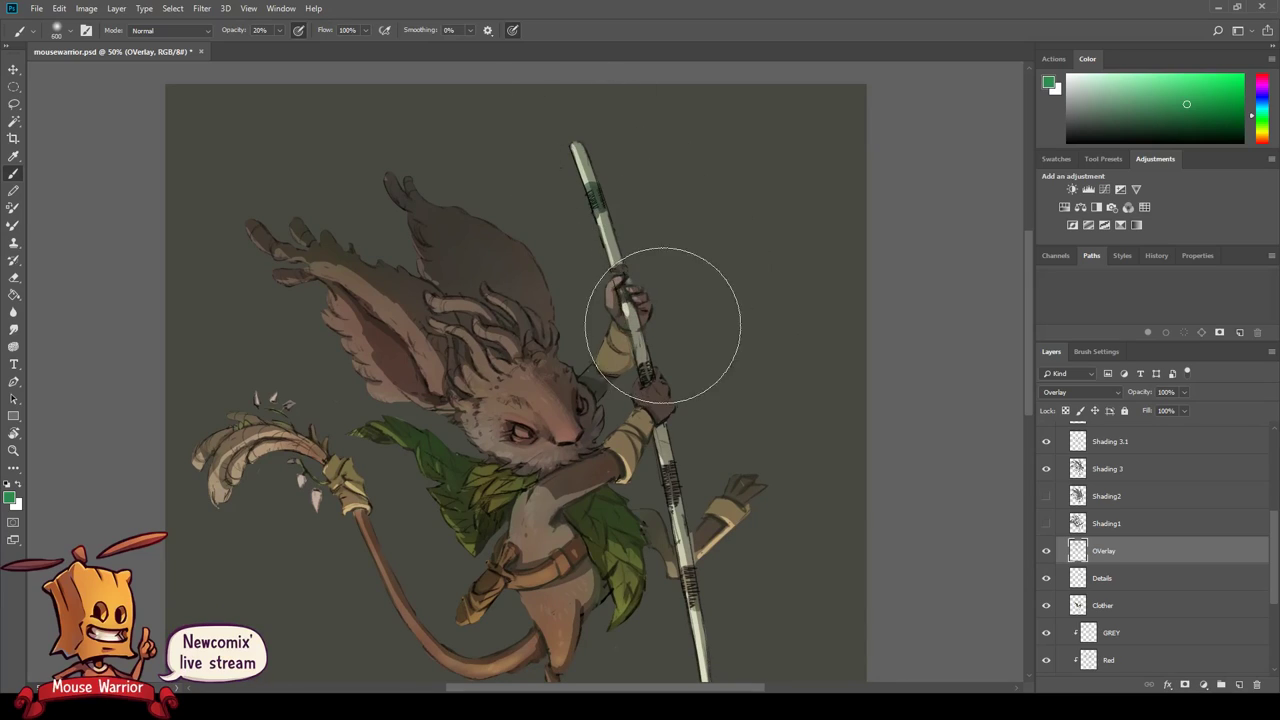
key("bracketleft")
key("bracketleft")
key("bracketleft")
key("bracketleft")
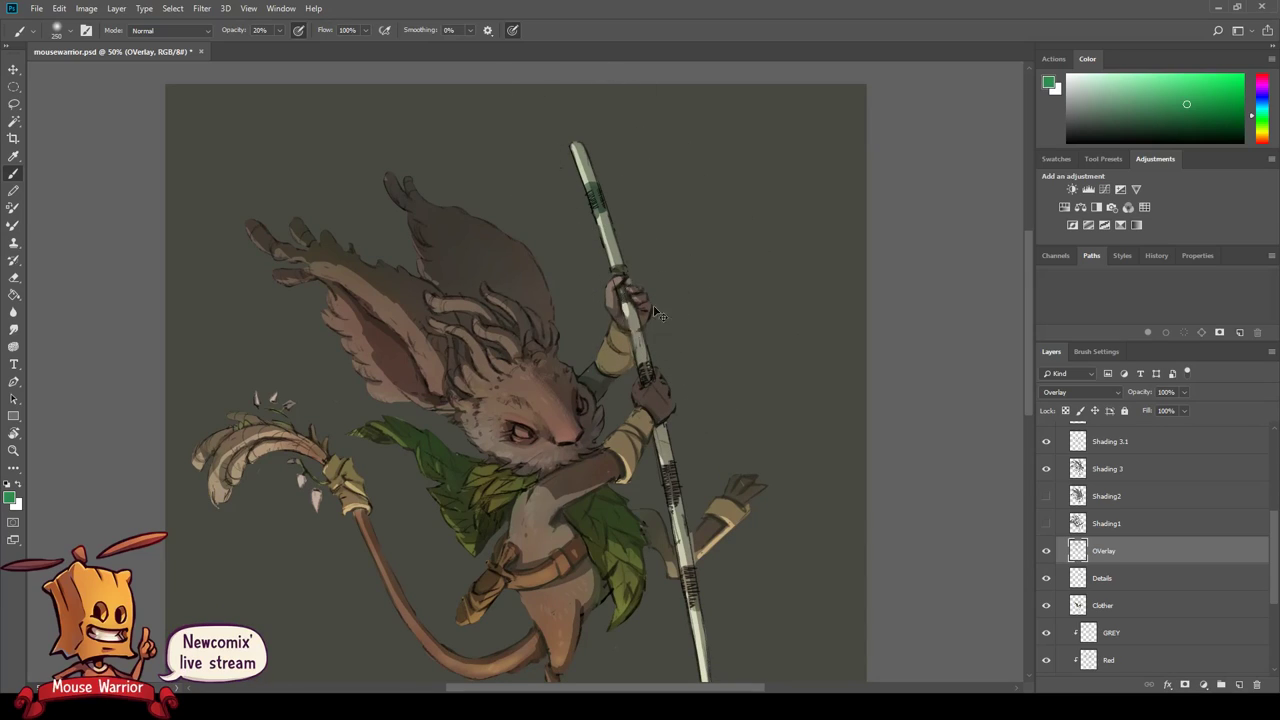
key("bracketright")
key("bracketright")
mouse_move(703, 412)
left_mouse_down()
mouse_move(676, 510)
mouse_move(698, 443)
left_mouse_up()
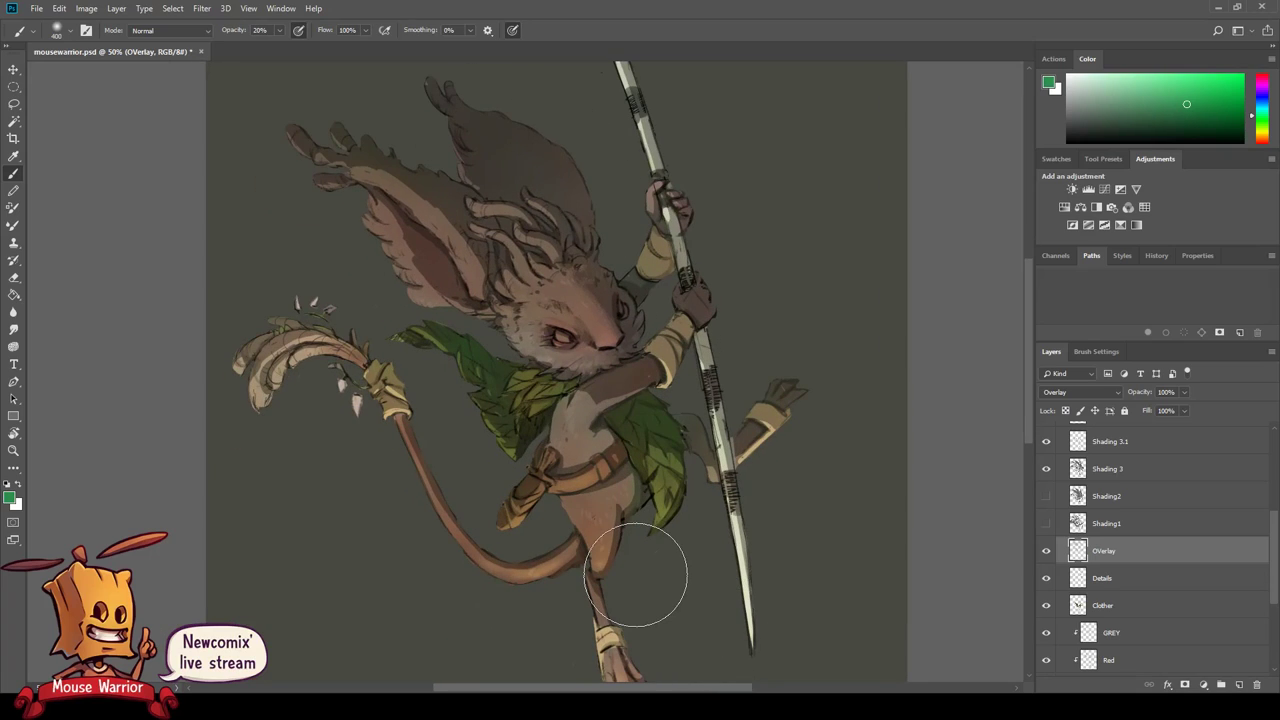
key("bracketleft")
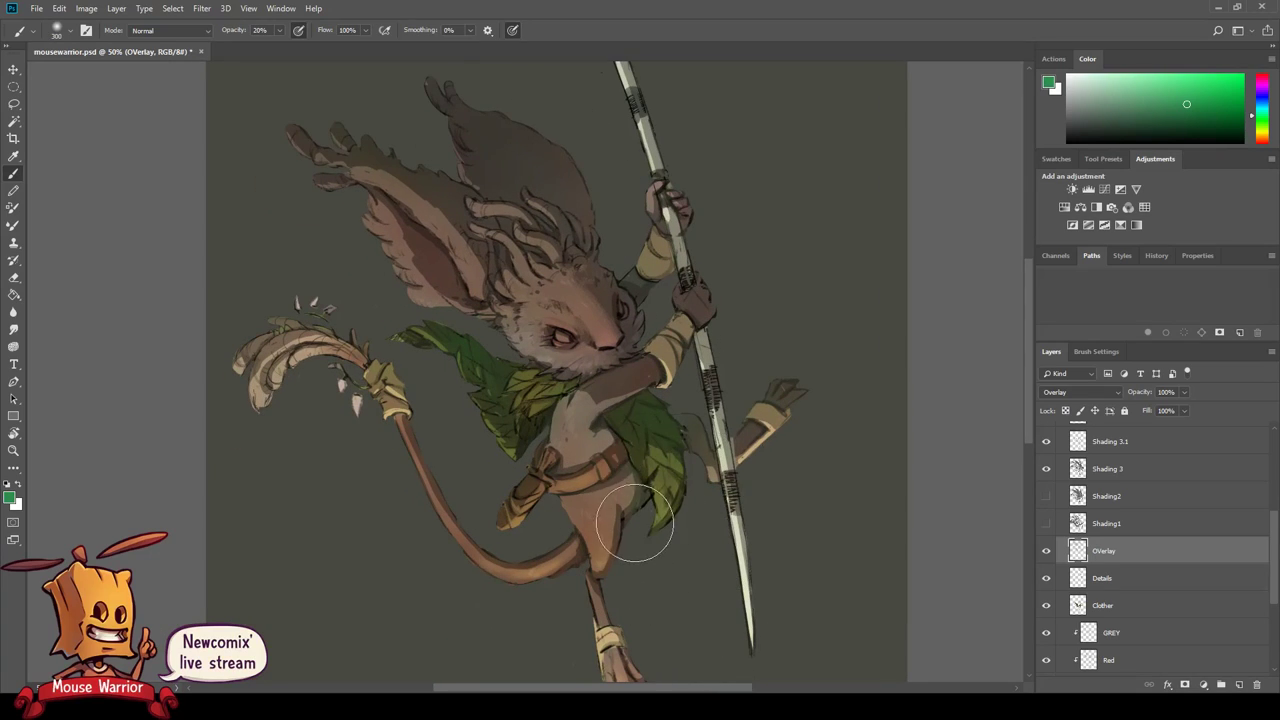
- Erase some green shading along the leg's edge, then view the whole painting
key("bracketleft")
key("bracketleft")
key("bracketleft")
key("e")
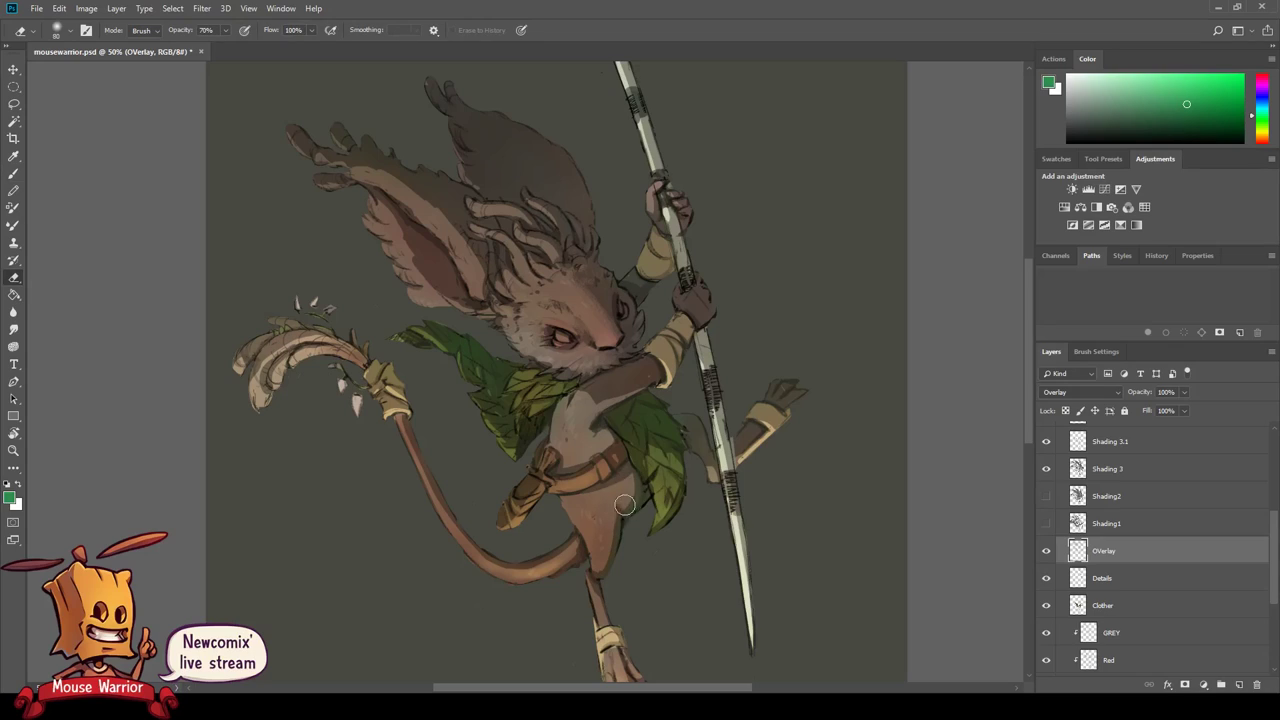
left_click_drag(590, 594, 596, 588)
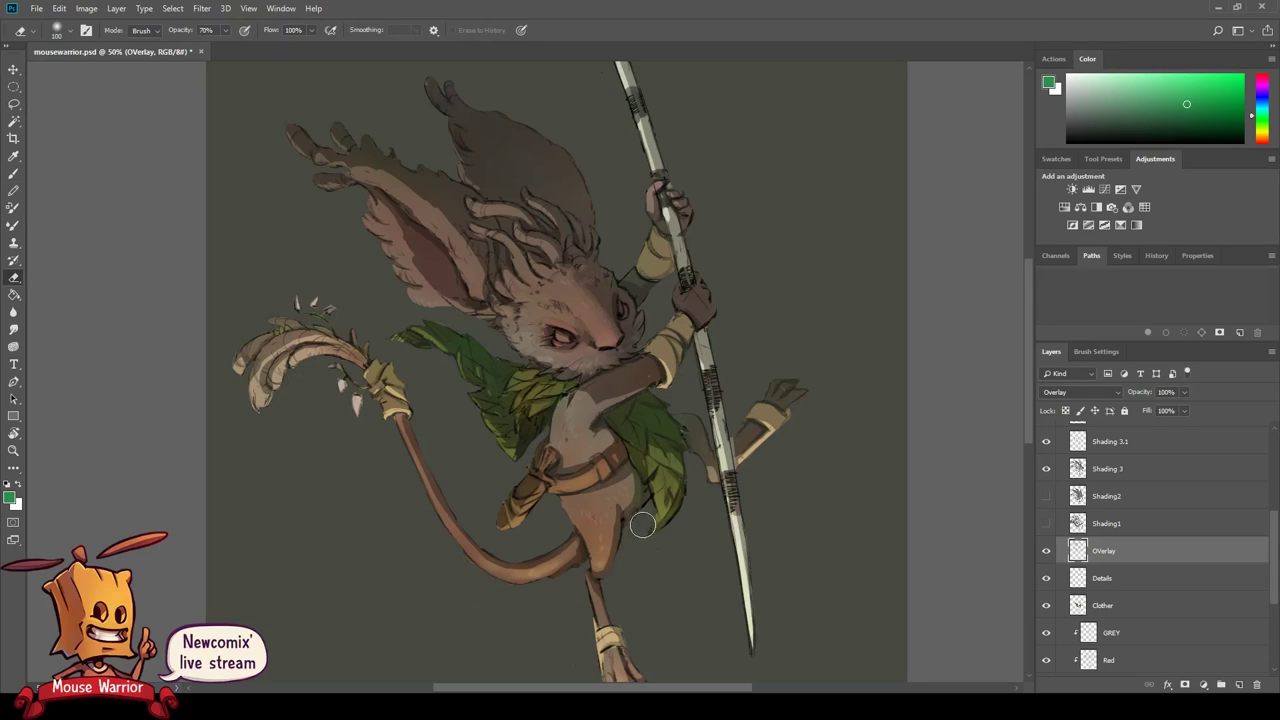
key("b")
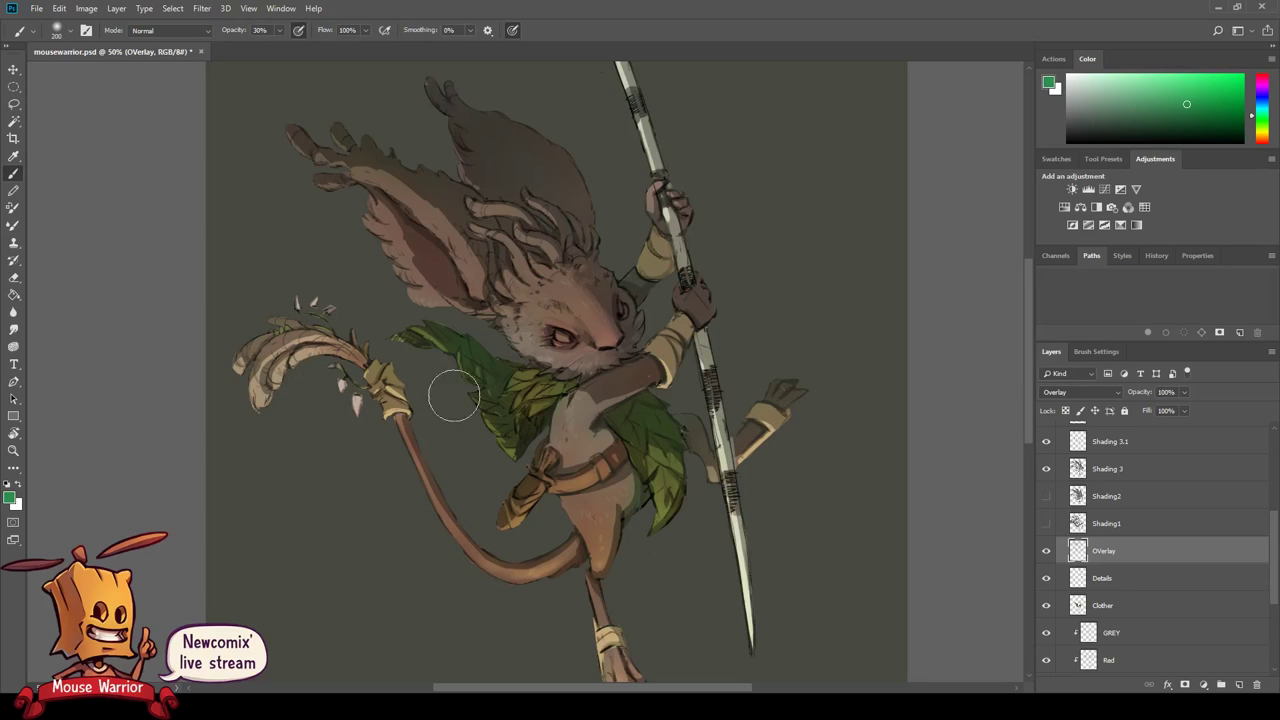
key("e")
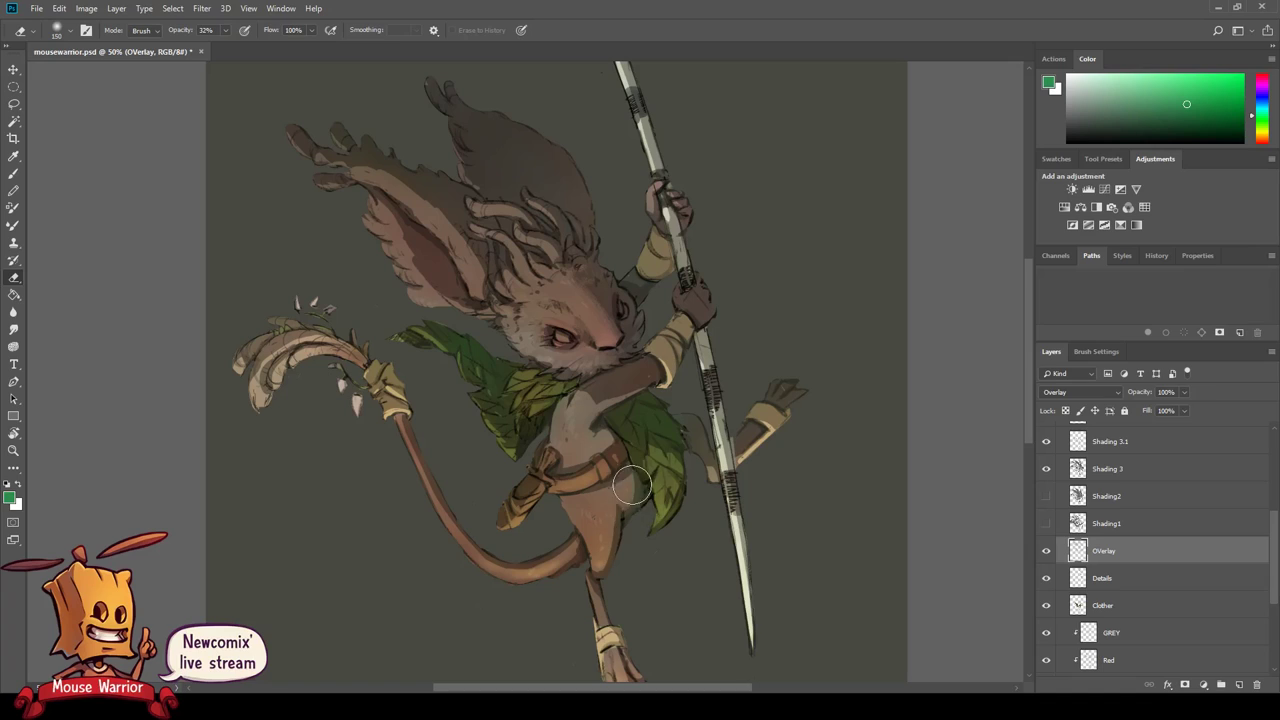
key("z")
left_click(600, 423, "alt")
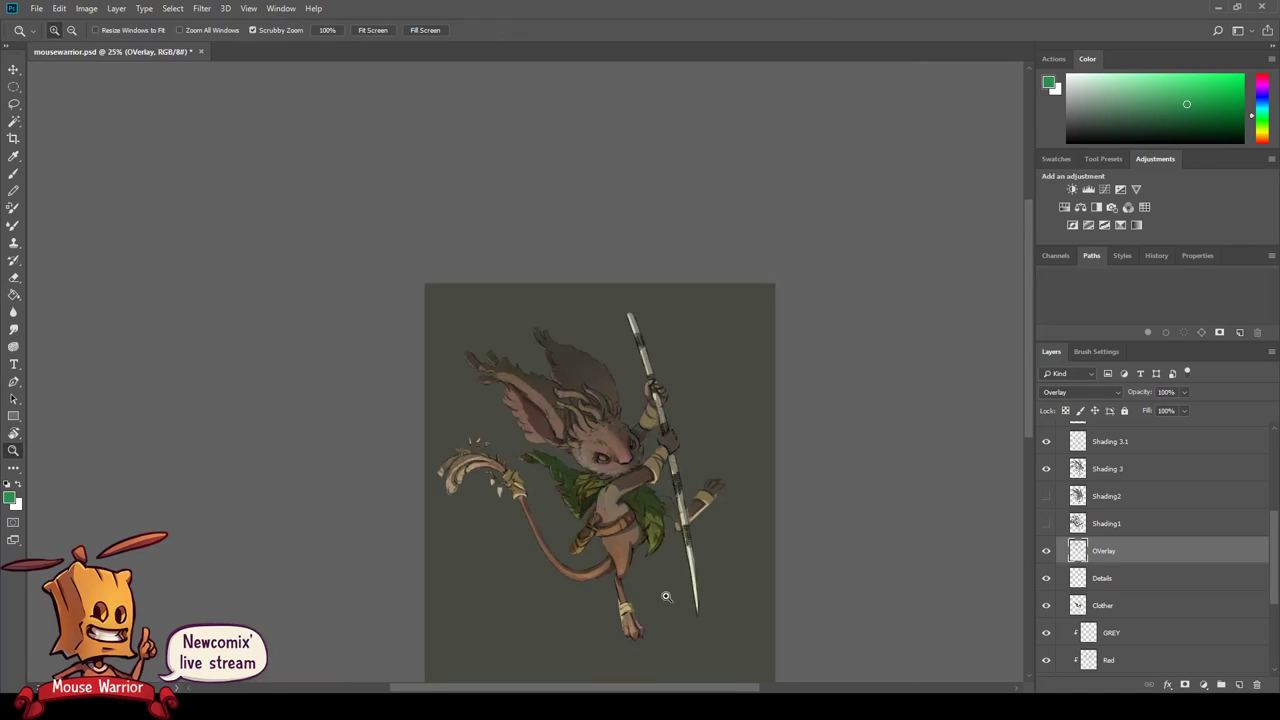
left_click(600, 423)
key("e")
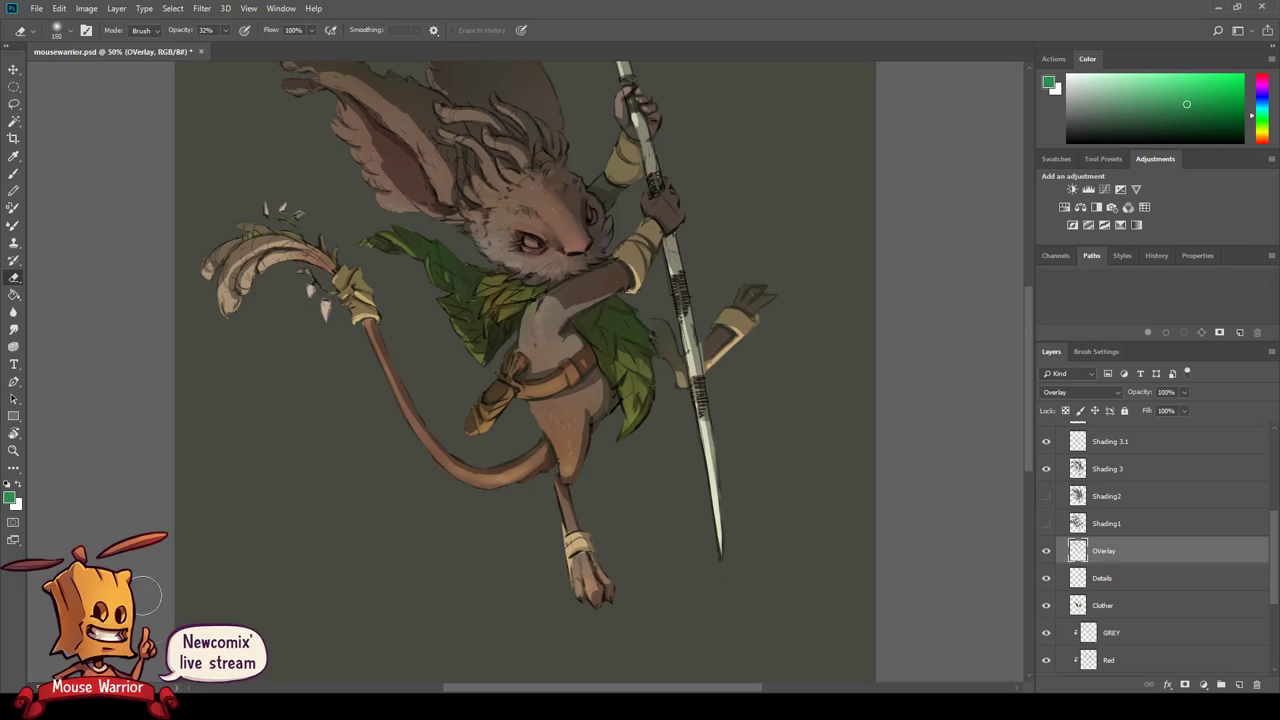
scroll(244, 625, "down", 1)
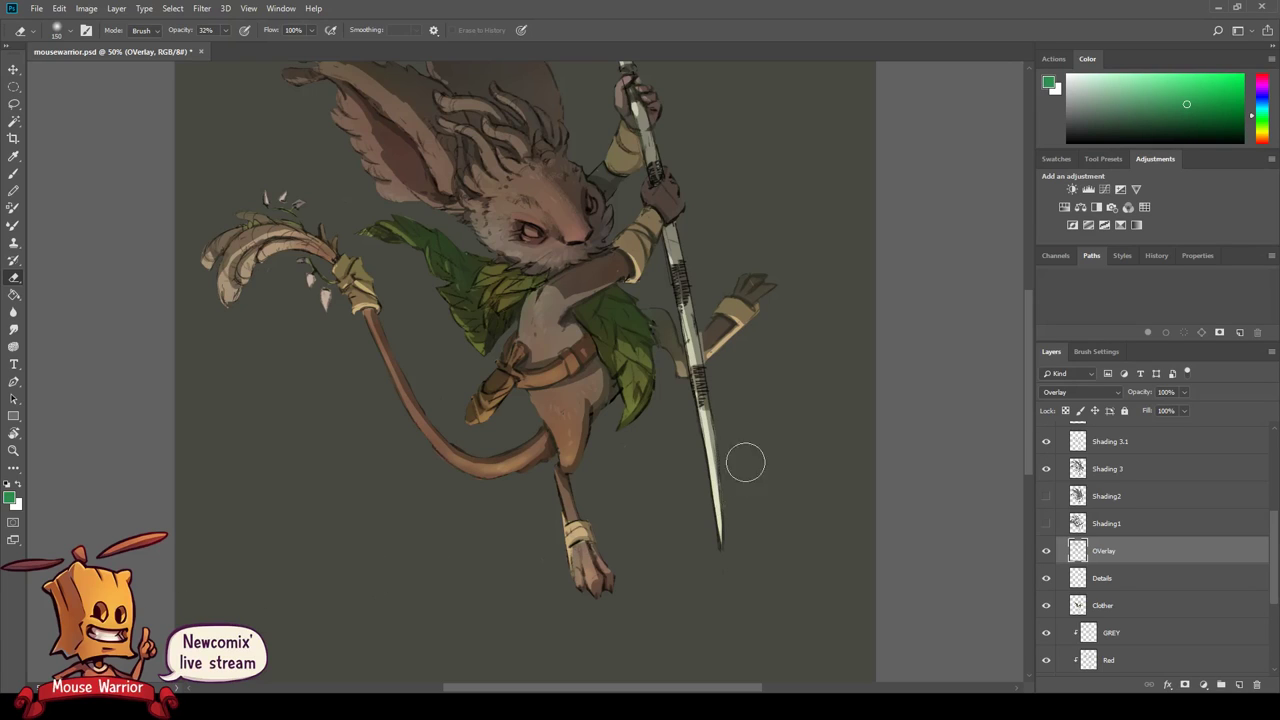
left_click_drag(535, 335, 586, 437)
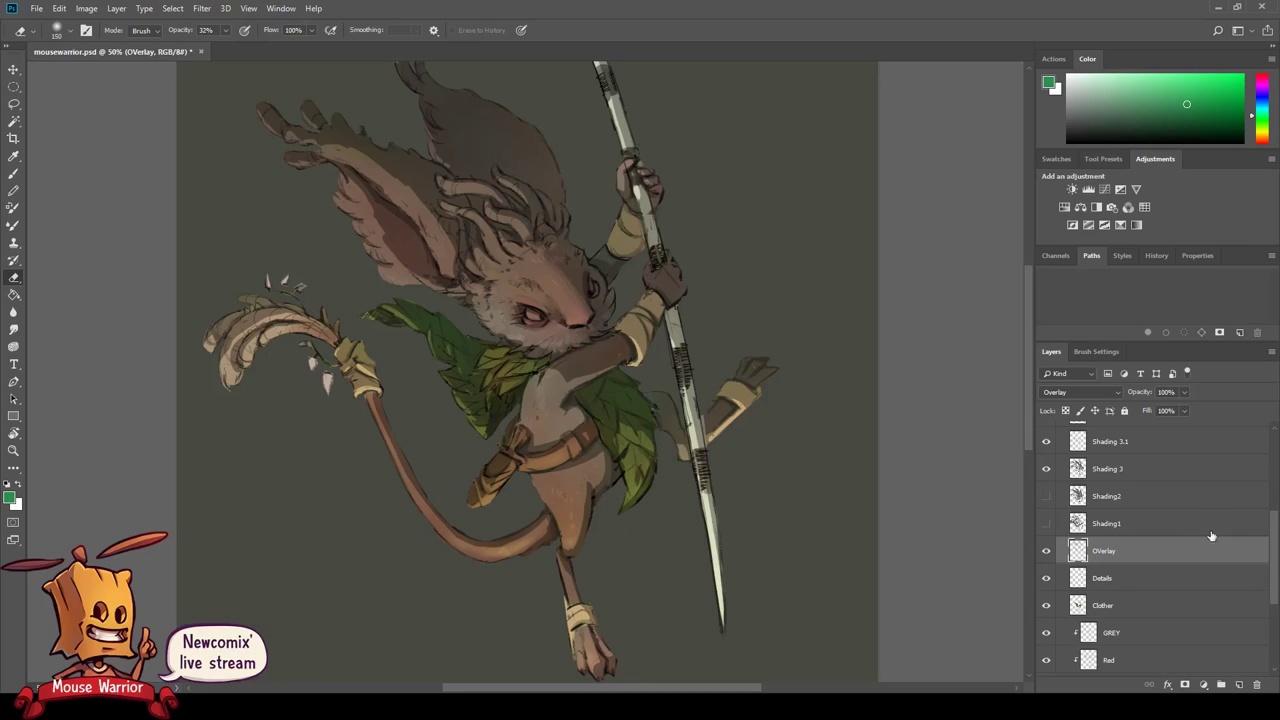
left_click_drag(1271, 538, 1271, 509)
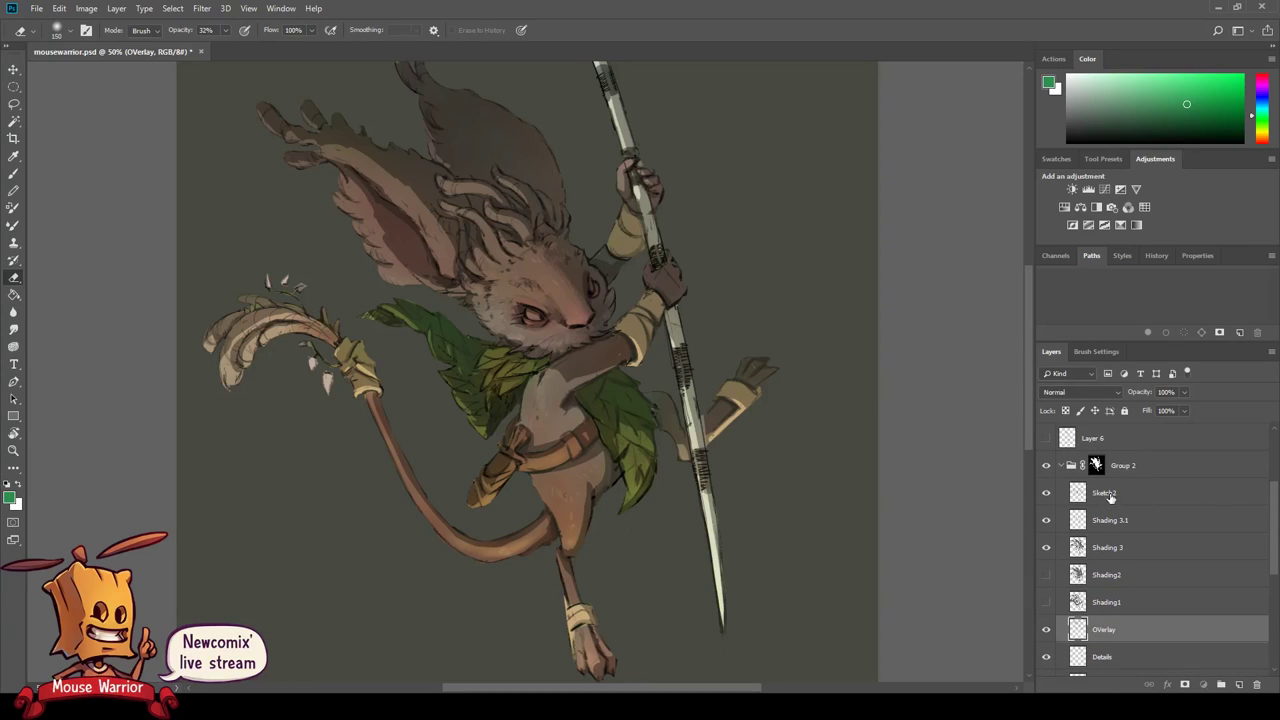
- Create a layer named OVerpaint directly above Sketch2 in Group 2, then zoom in on the character
left_click(1120, 494)
left_click(1046, 494)
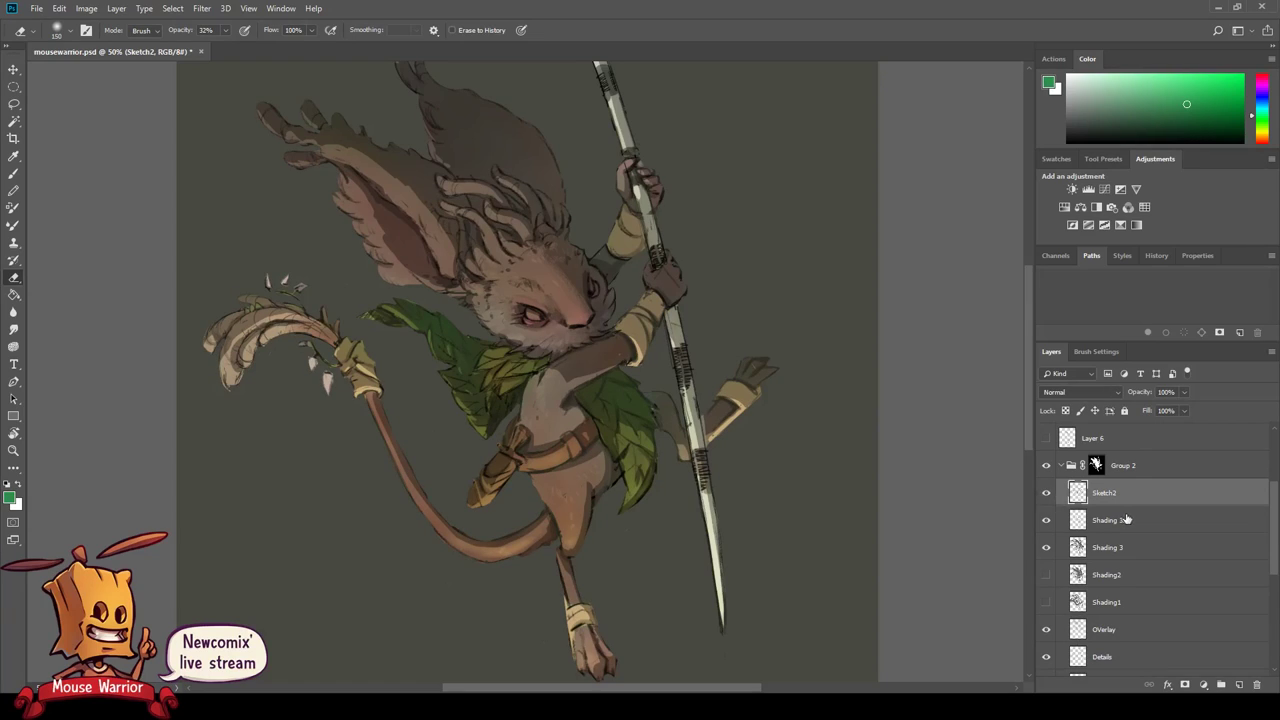
left_click(1238, 684)
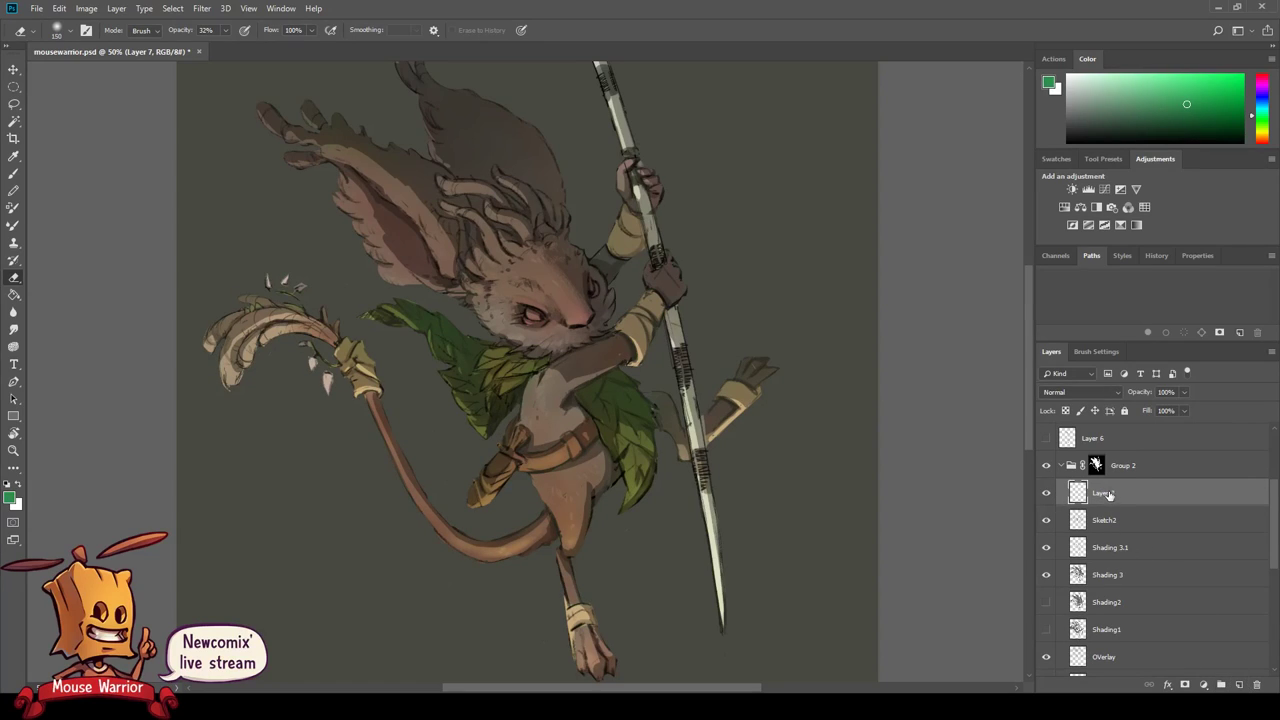
double_click(1102, 493)
type("rpaint")
key("Return")
key("z")
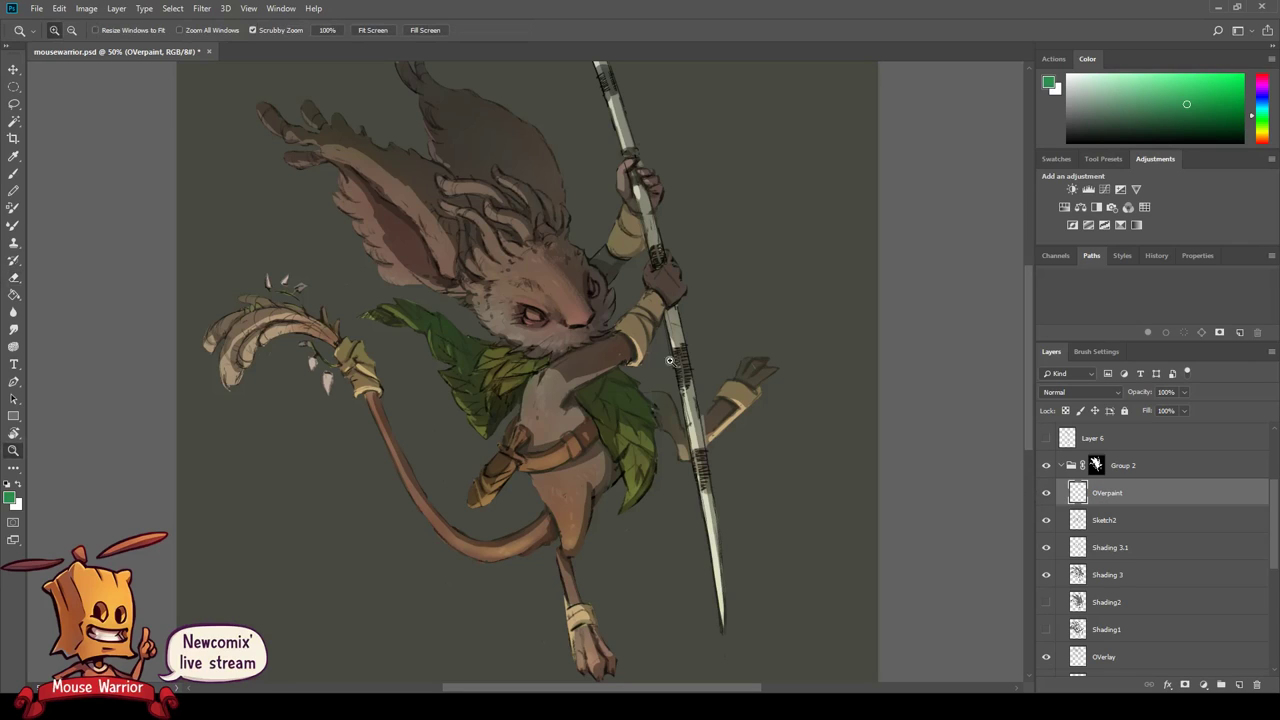
left_click(643, 350)
- Zoom in on the raised arm with a full-opacity textured brush, undoing a stray thin stroke
key("b")
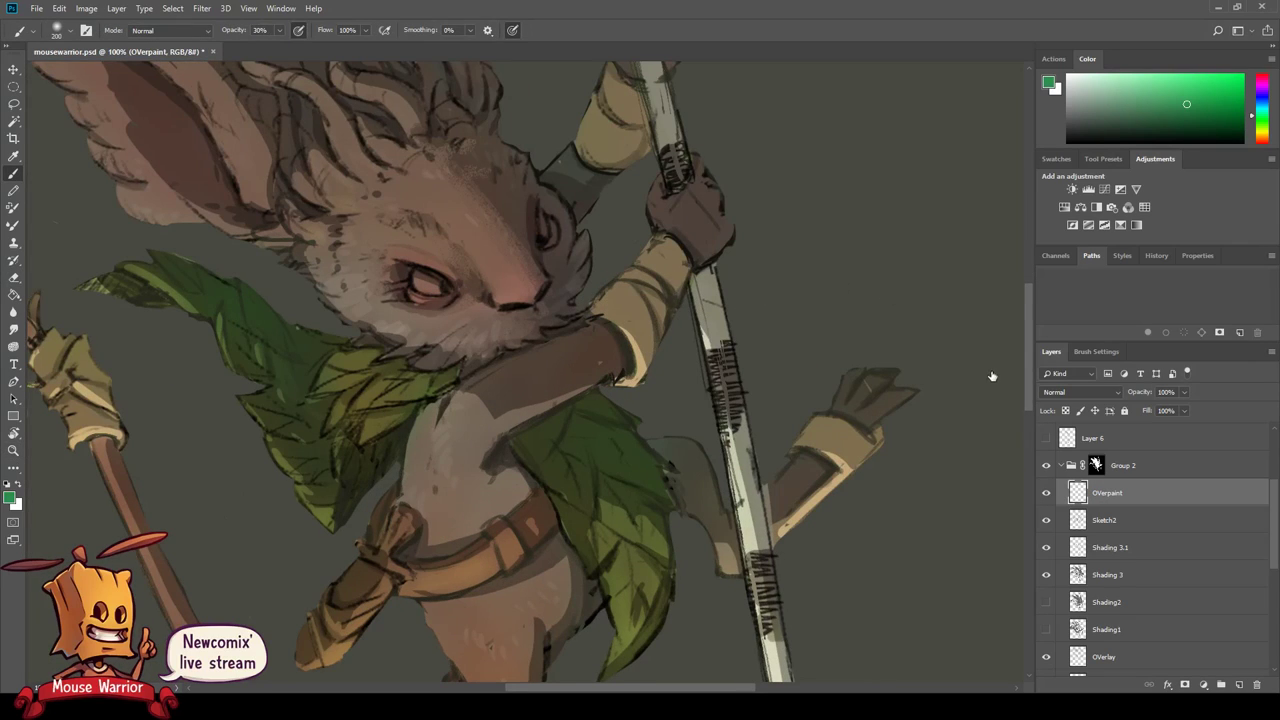
key("period")
key("0")
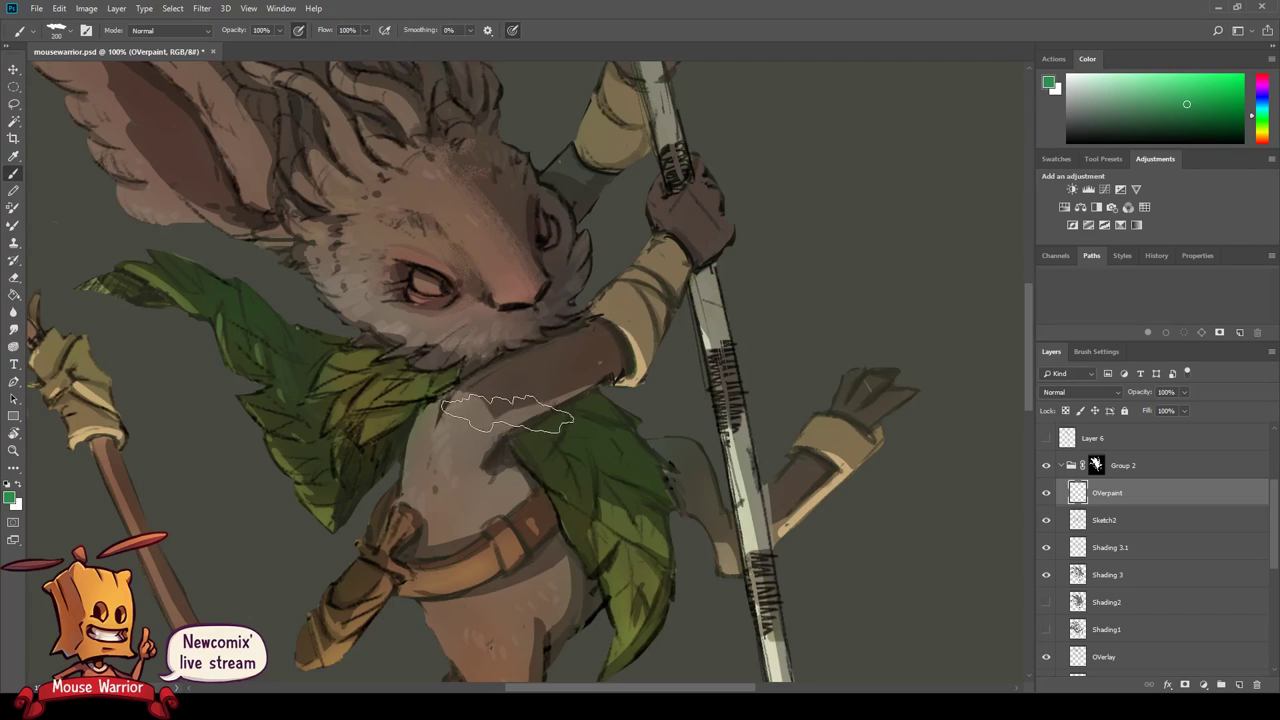
key("z")
left_click(502, 454)
left_click_drag(510, 447, 480, 477)
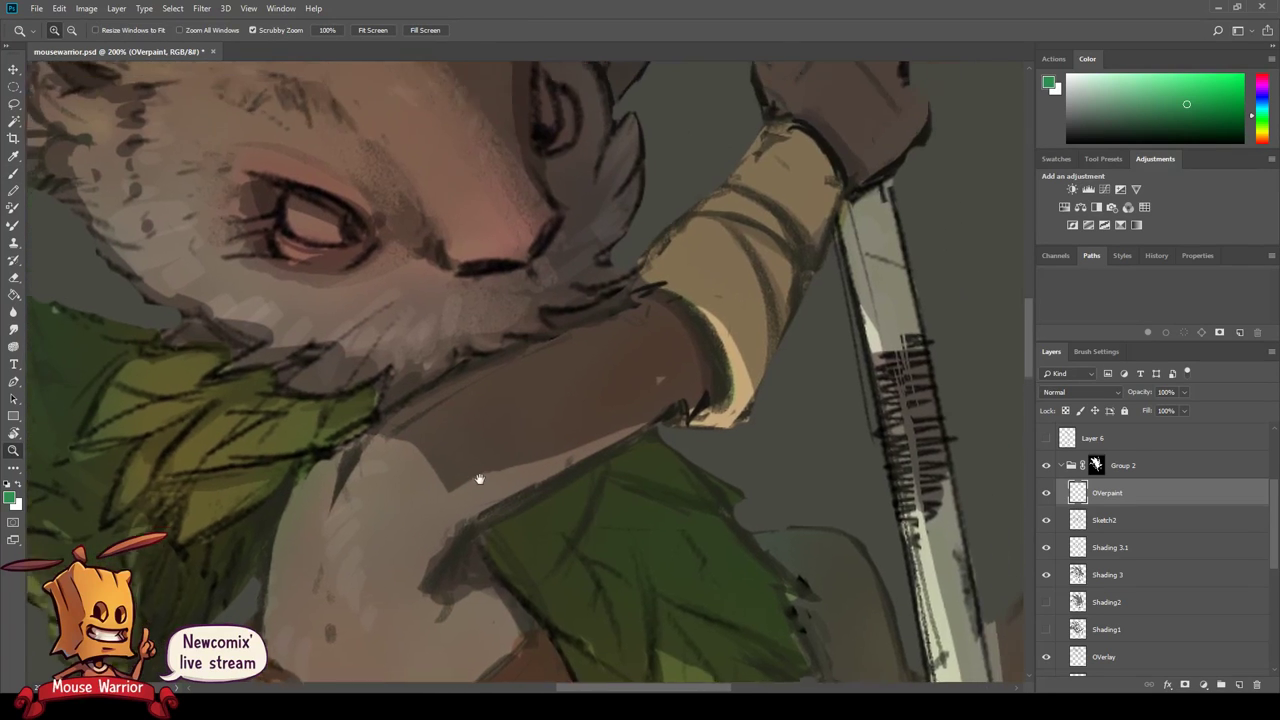
key("b")
key("bracketleft")
key("bracketleft")
key("bracketleft")
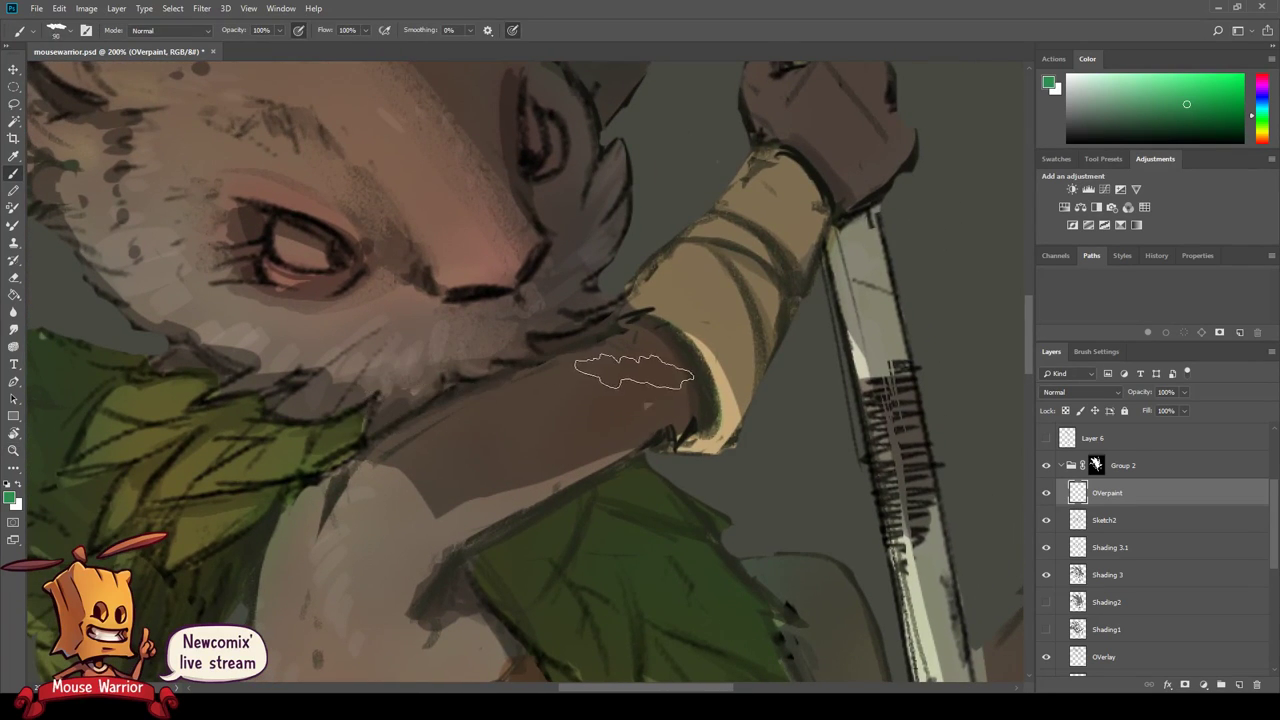
key("bracketleft")
key("bracketleft")
key("bracketleft")
key("bracketleft")
key("bracketleft")
key("bracketleft")
left_click_drag(405, 445, 472, 392)
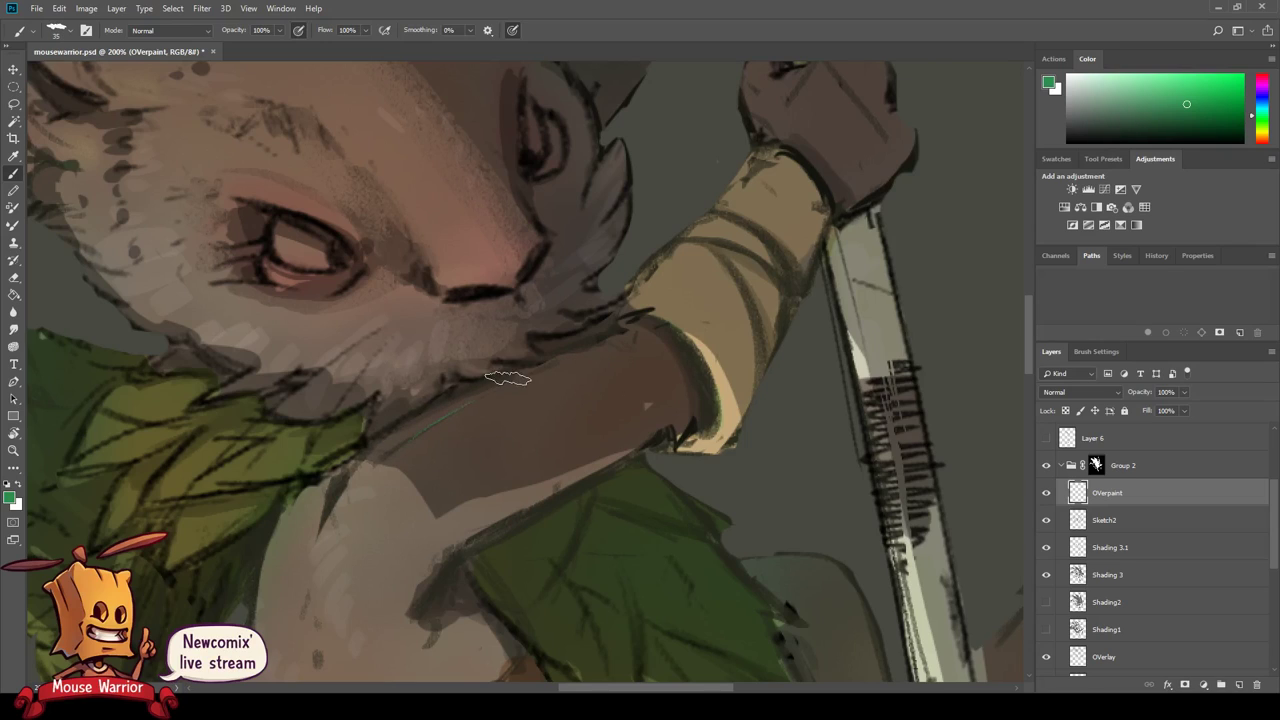
key("ctrl+z")
- Set the Eyedropper to sample All Layers and pick the arm's dark brown as paint colour
key("i")
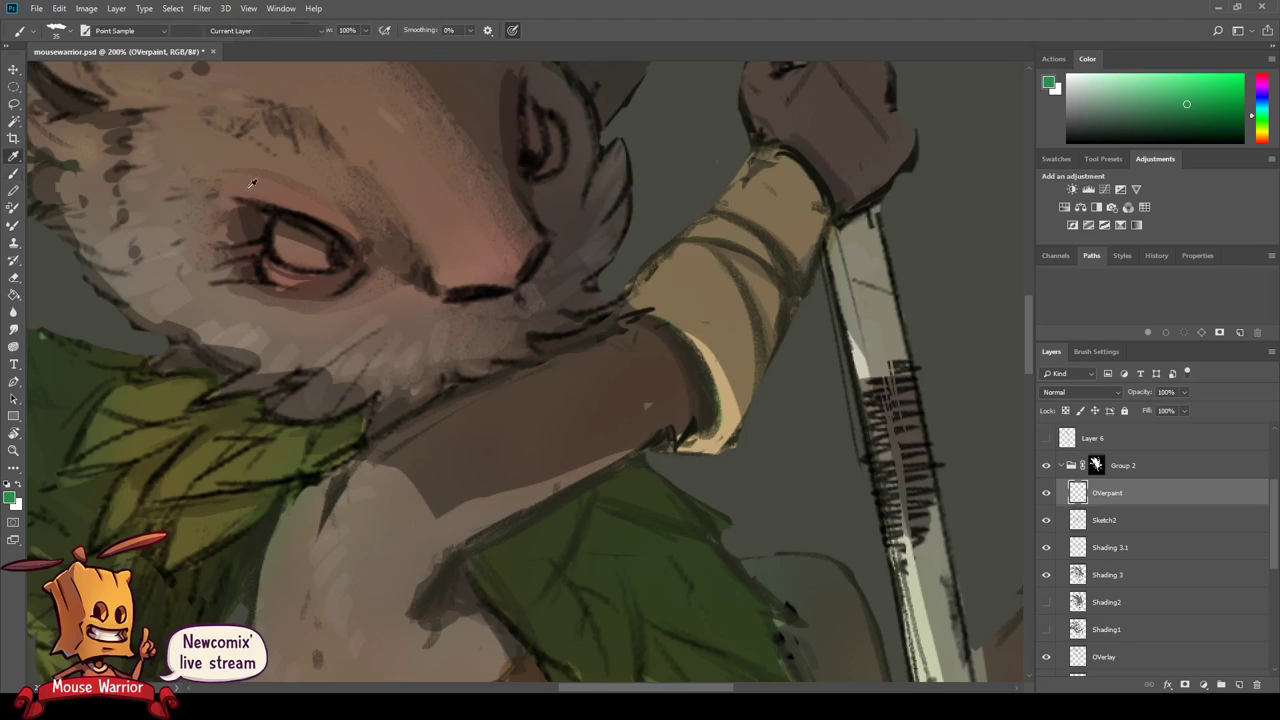
left_click(260, 65)
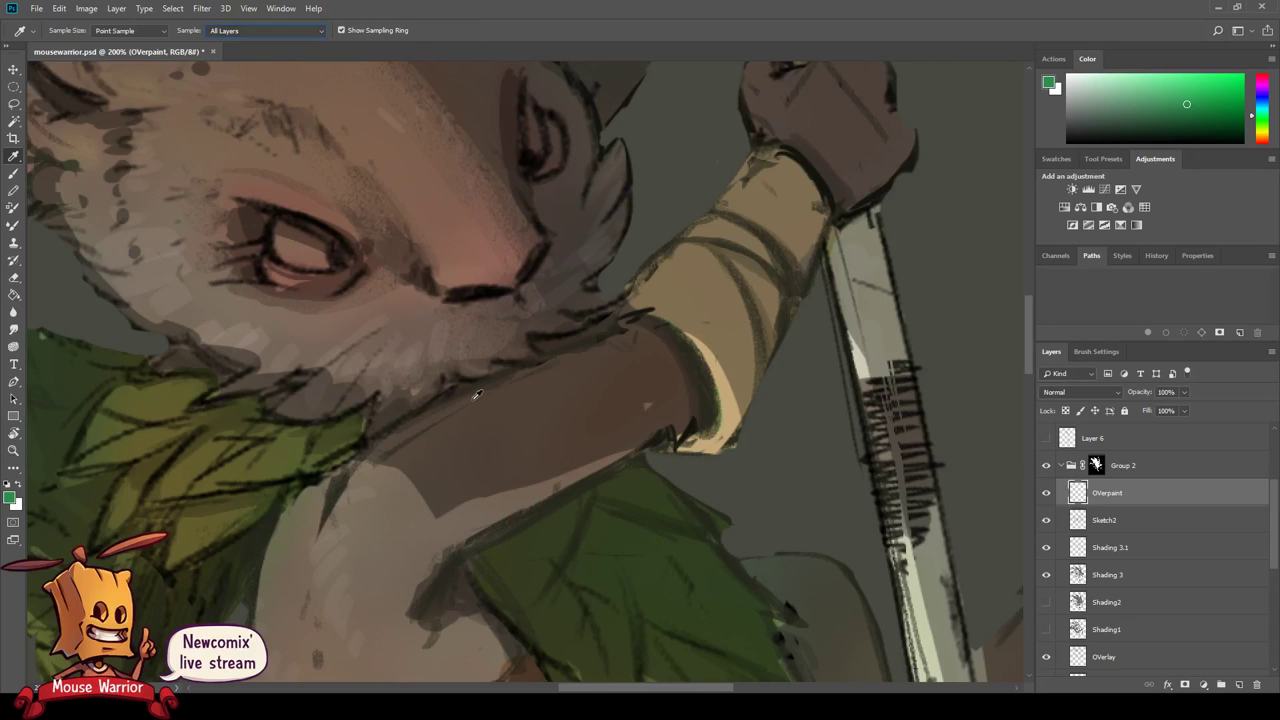
left_click(472, 402)
key("b")
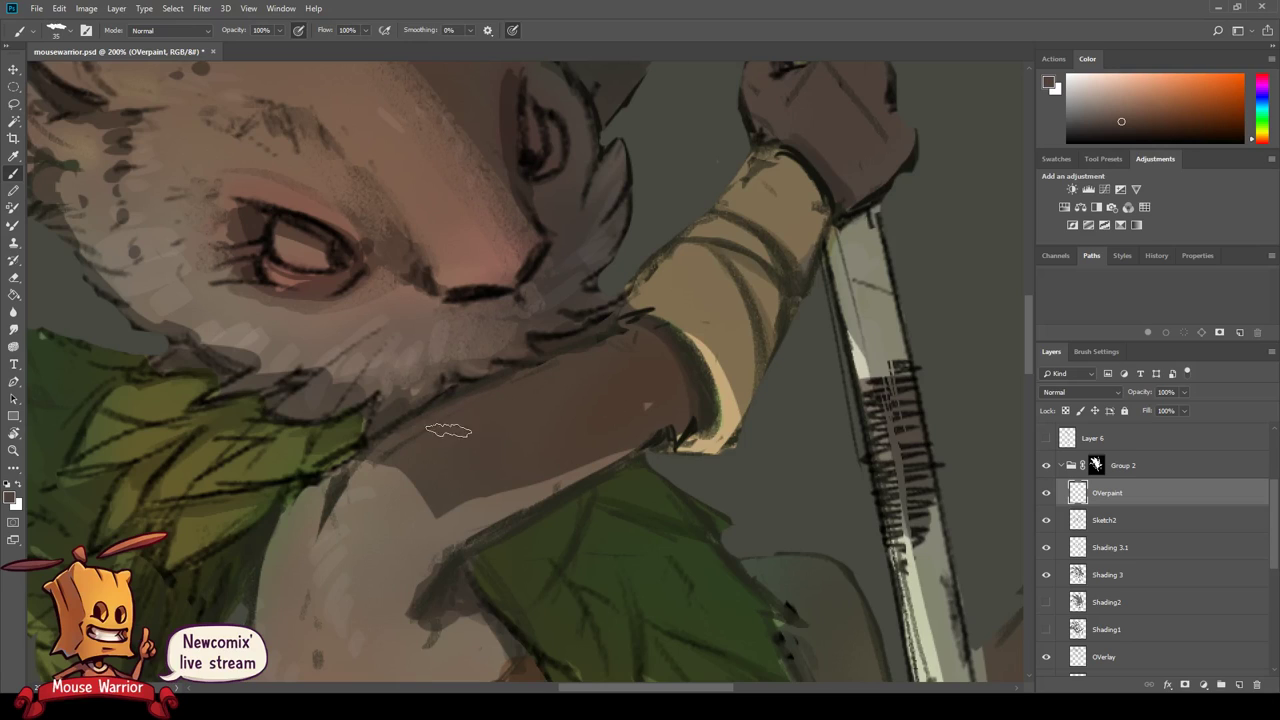
- Cancel the accidental crop and return to a resized Brush
key("c")
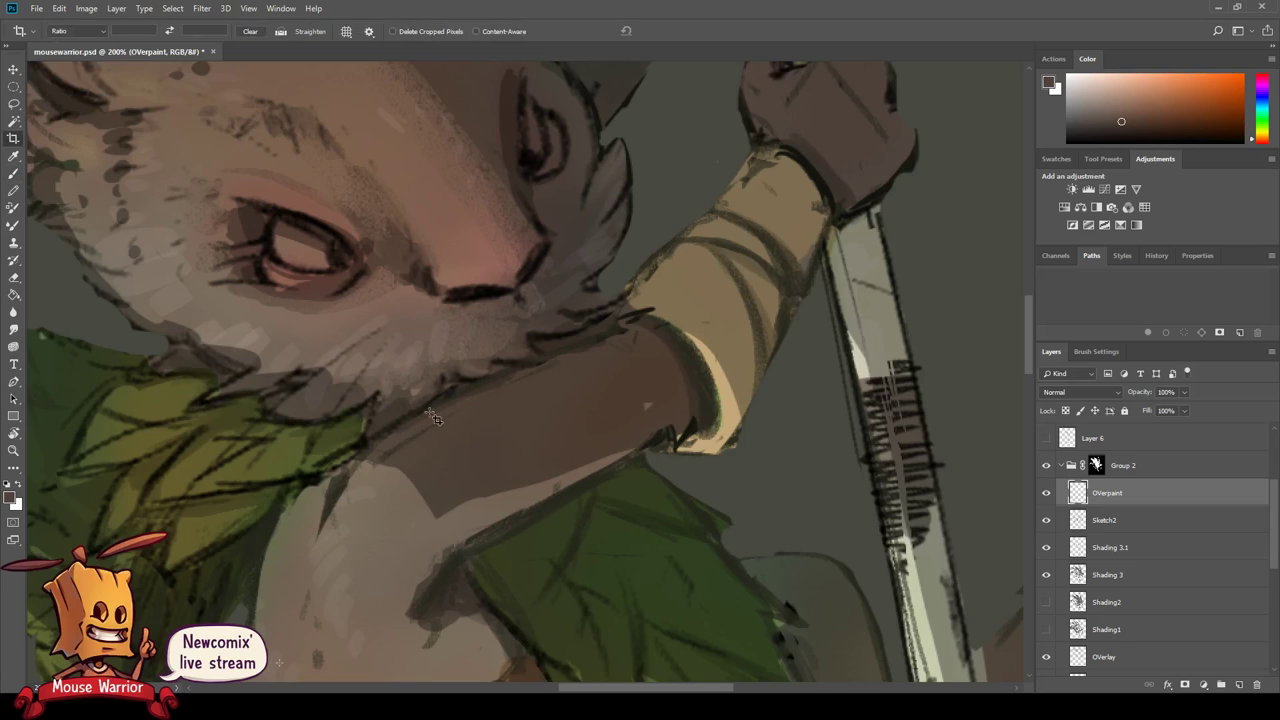
left_click(510, 386)
left_click(645, 32)
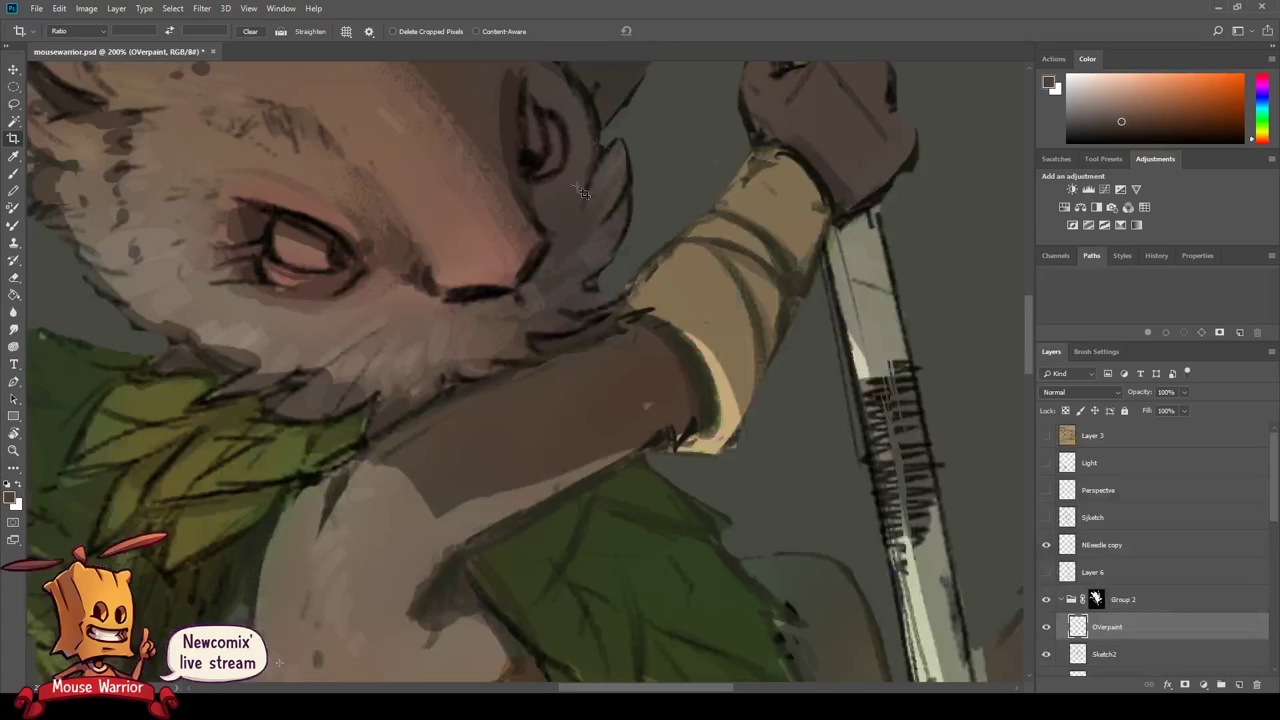
key("b")
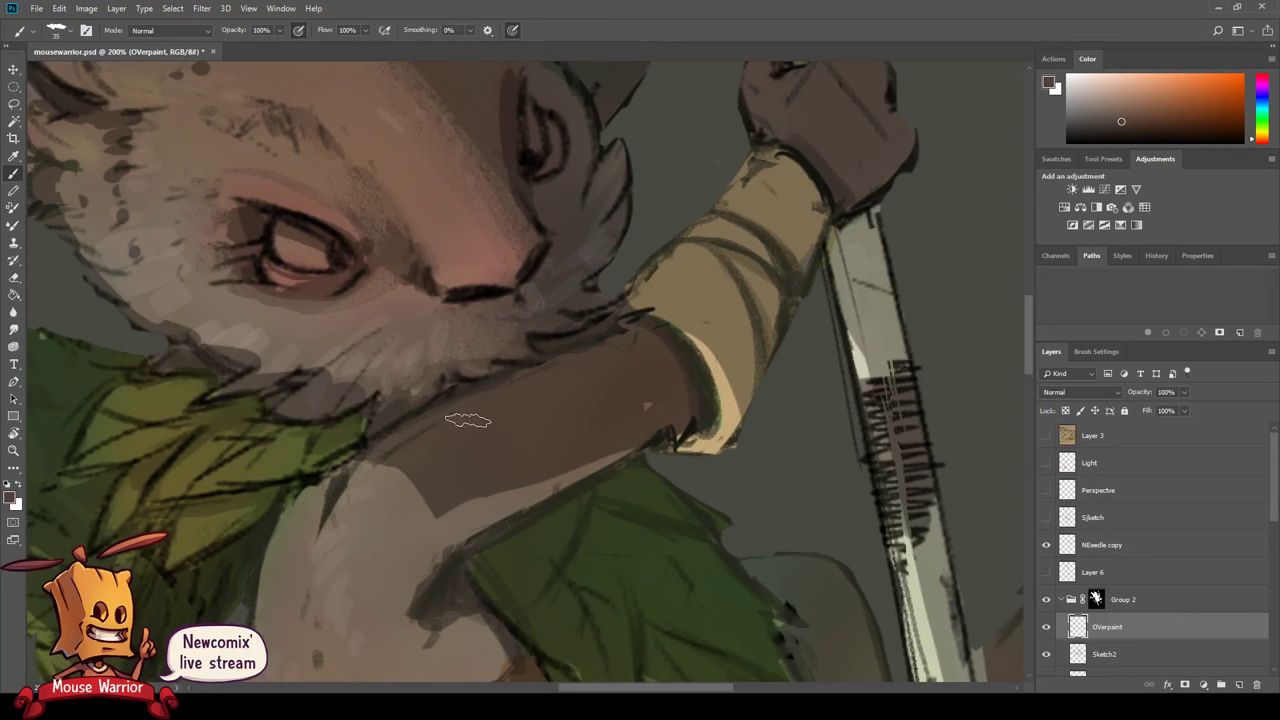
key("bracketright")
key("bracketright")
key("bracketright")
key("bracketleft")
key("bracketleft")
- Paint dark brown along the fur edge above the arm, then sample orange-brown arm tones
left_click(586, 324, "alt")
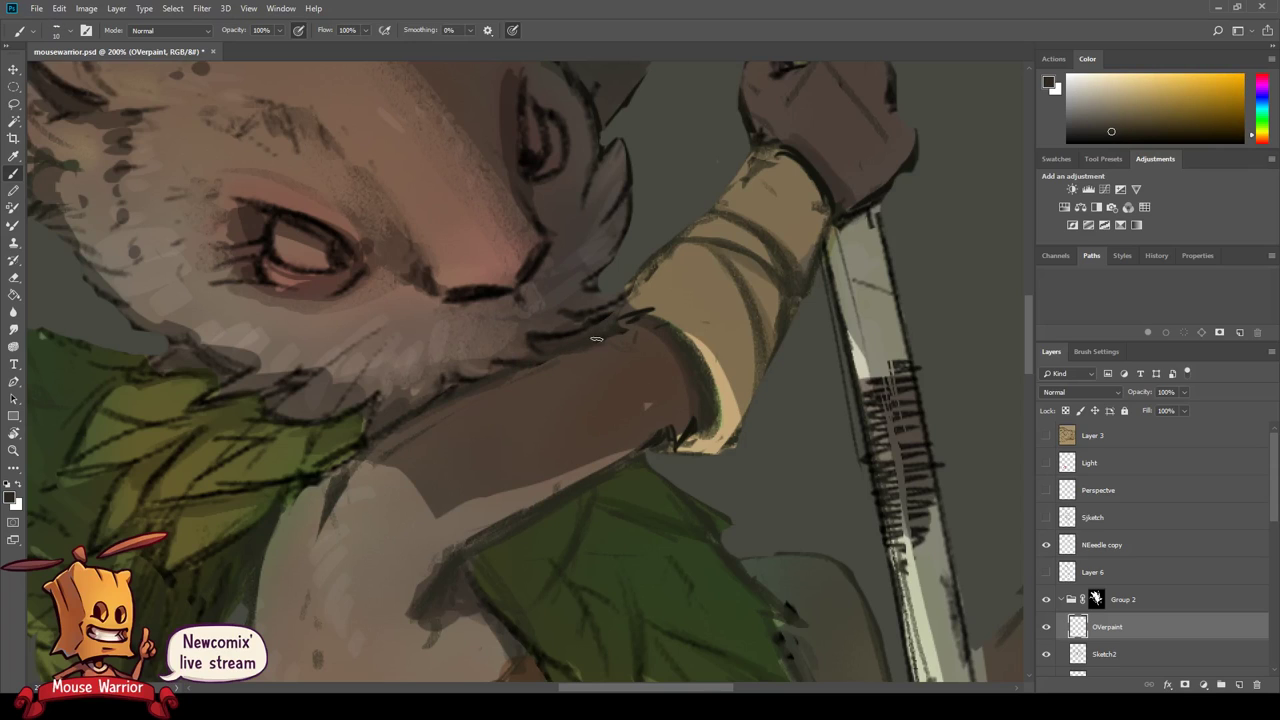
mouse_move(552, 364)
left_mouse_down()
mouse_move(523, 376)
mouse_move(484, 427)
left_mouse_up()
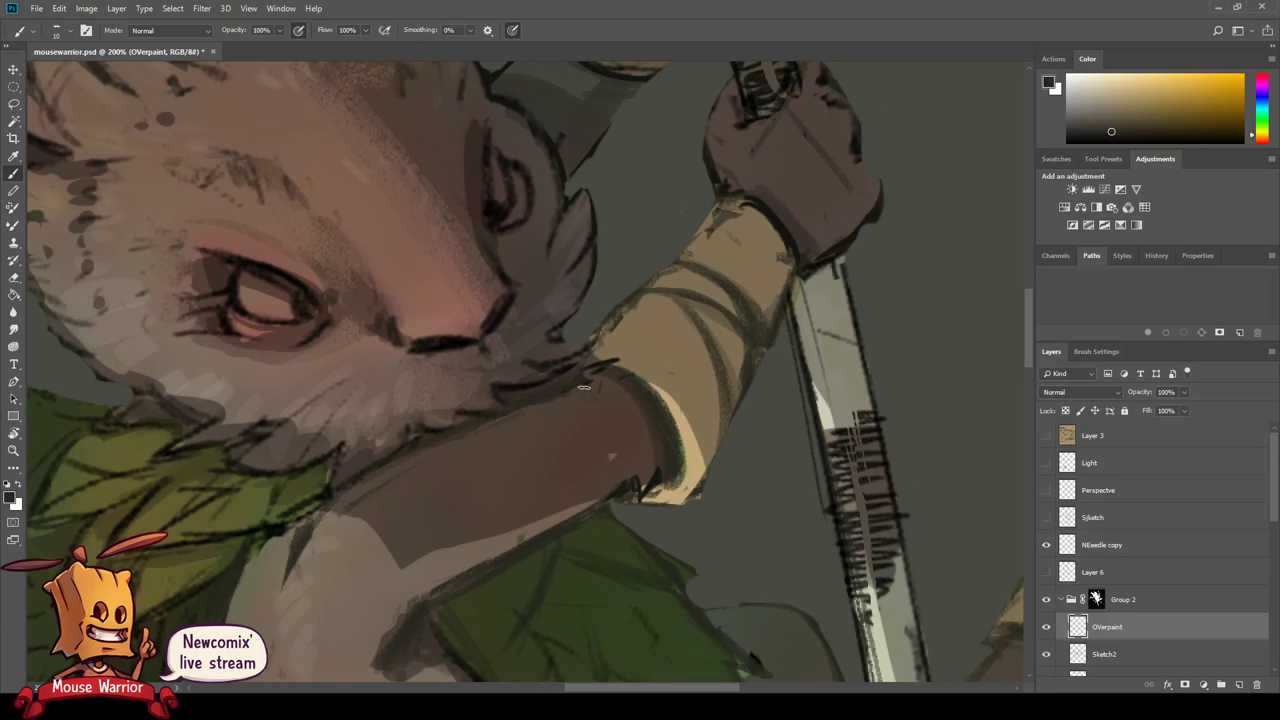
left_click(585, 393, "alt")
key("bracketright")
key("bracketright")
key("bracketright")
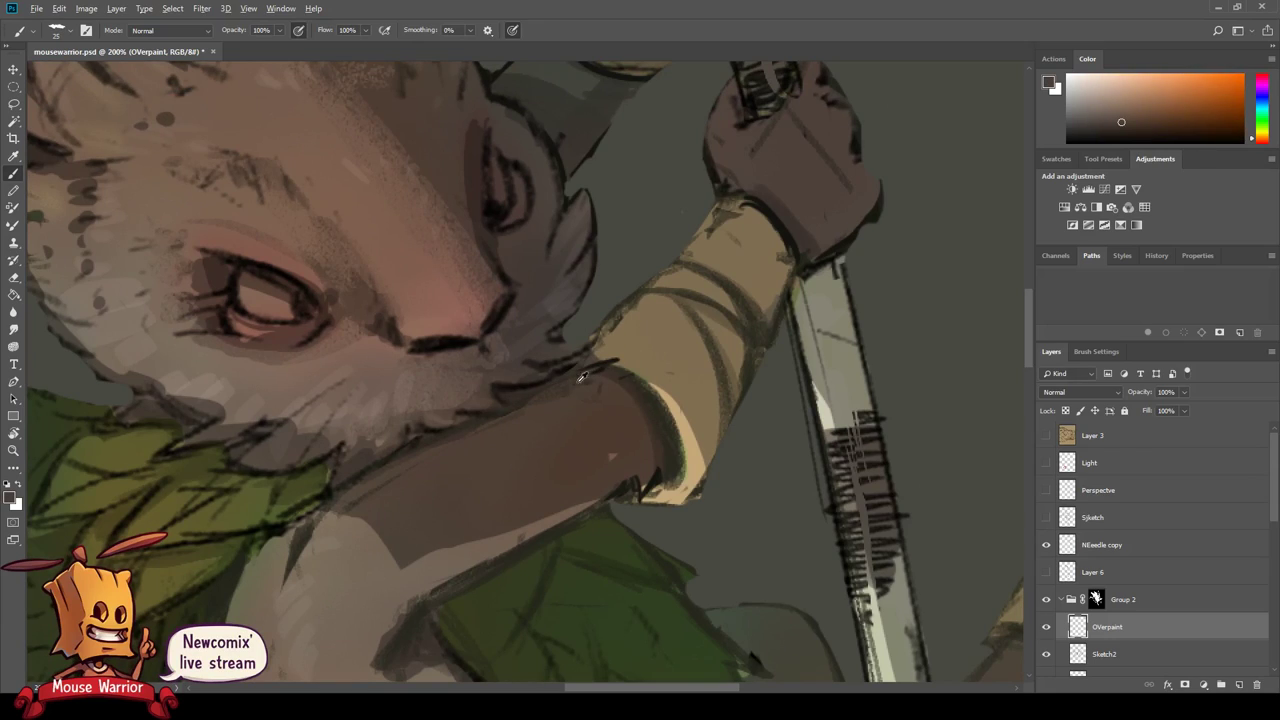
left_click(582, 378, "alt")
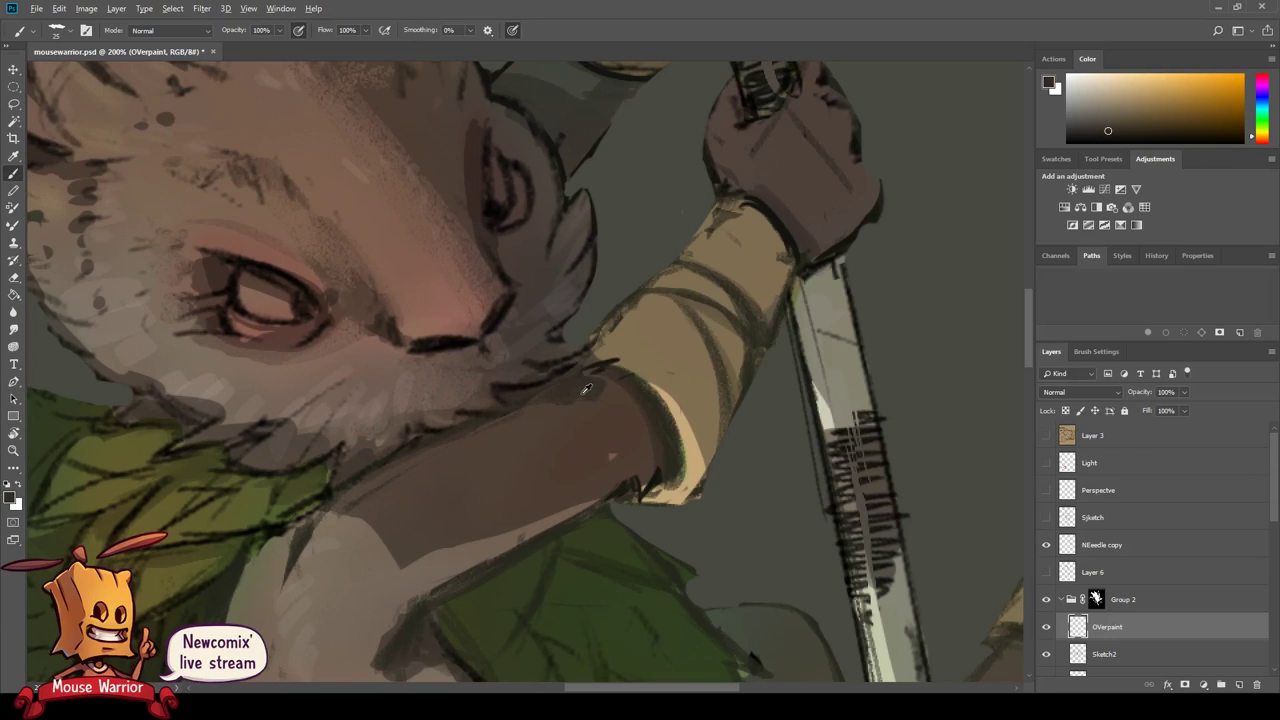
left_click(572, 398, "alt")
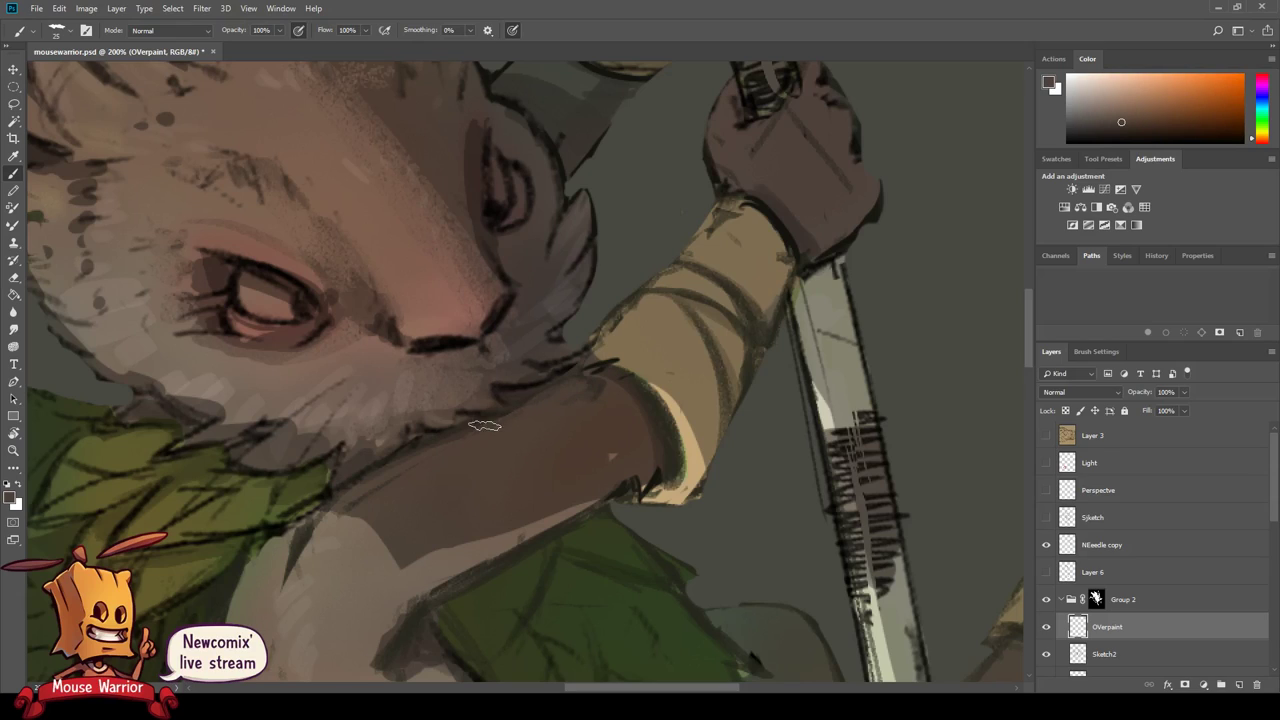
- Lower brush opacity to 70% and blend the arm's top using sampled lighter and darker arm tones
key("7")
left_click(600, 374, "alt")
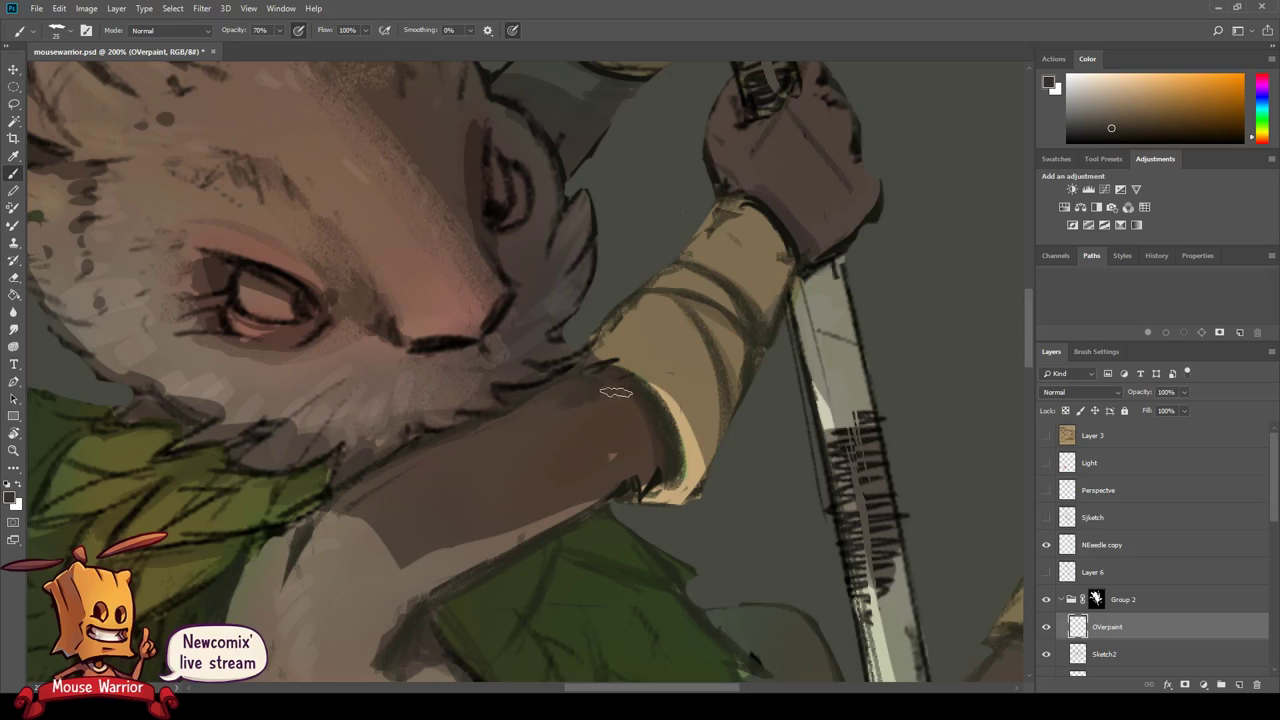
left_click(596, 370, "alt")
left_click(605, 402, "alt")
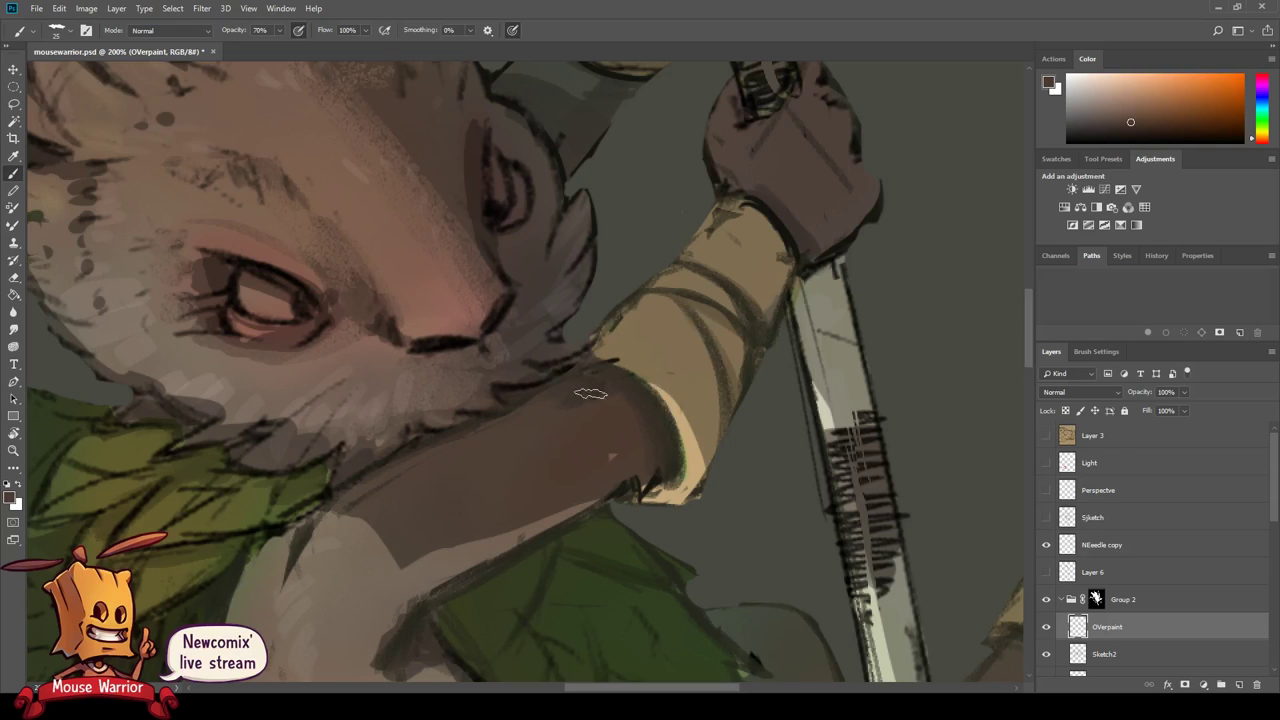
left_click(590, 369, "alt")
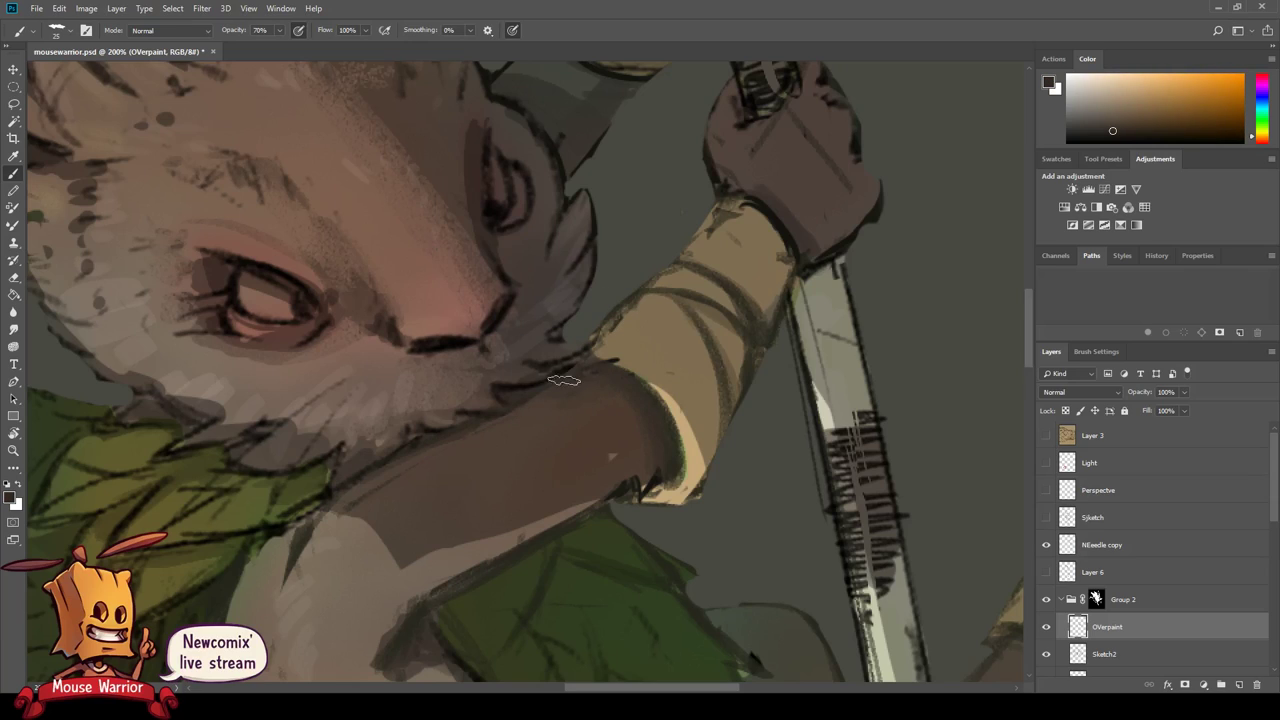
left_click(510, 418, "alt")
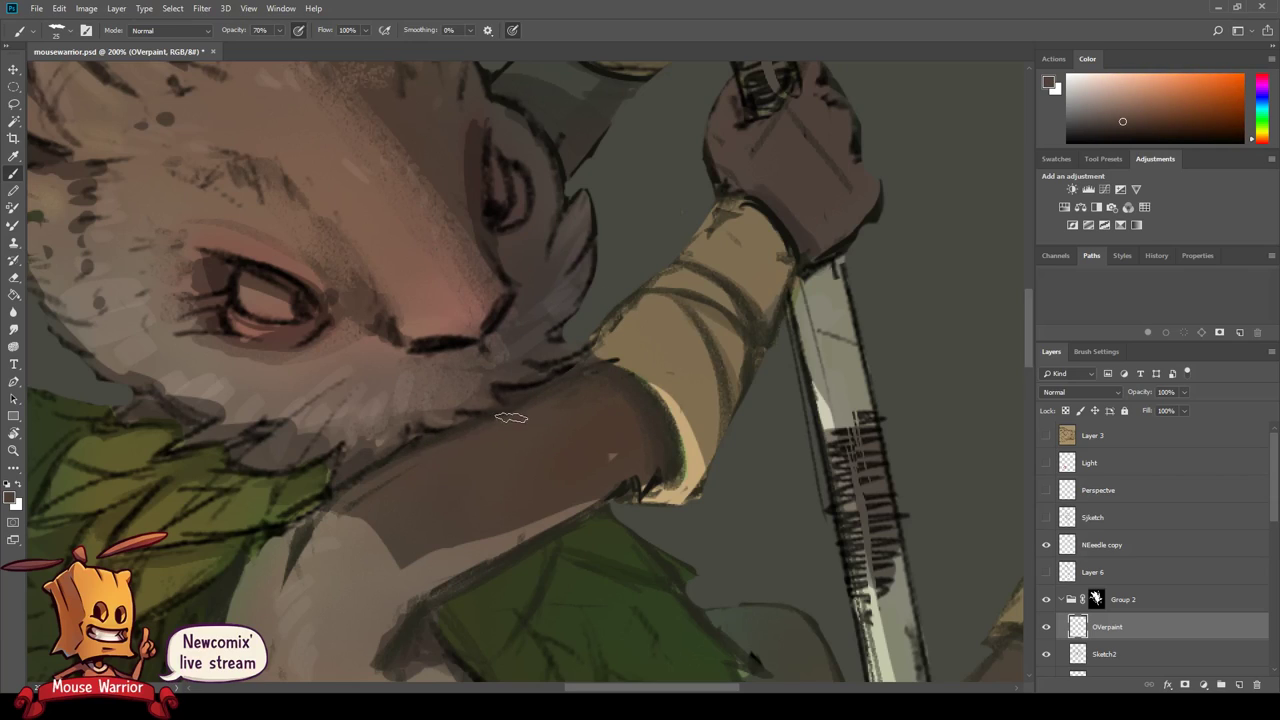
left_click(413, 471, "alt")
- Blend the shading where the arm meets the chin with alternately sampled lighter and darker browns
left_click(402, 440, "alt")
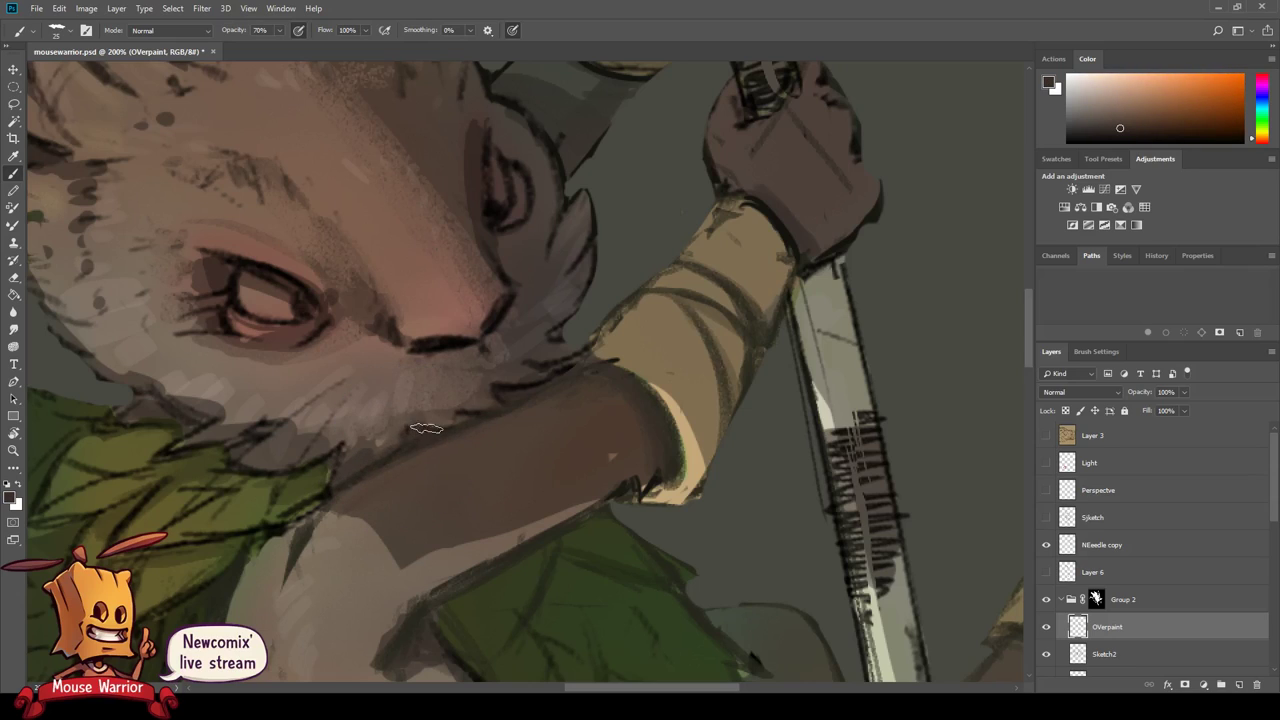
left_click(420, 428, "alt")
left_click(445, 420, "alt")
left_click(465, 412, "alt")
left_click(424, 428, "alt")
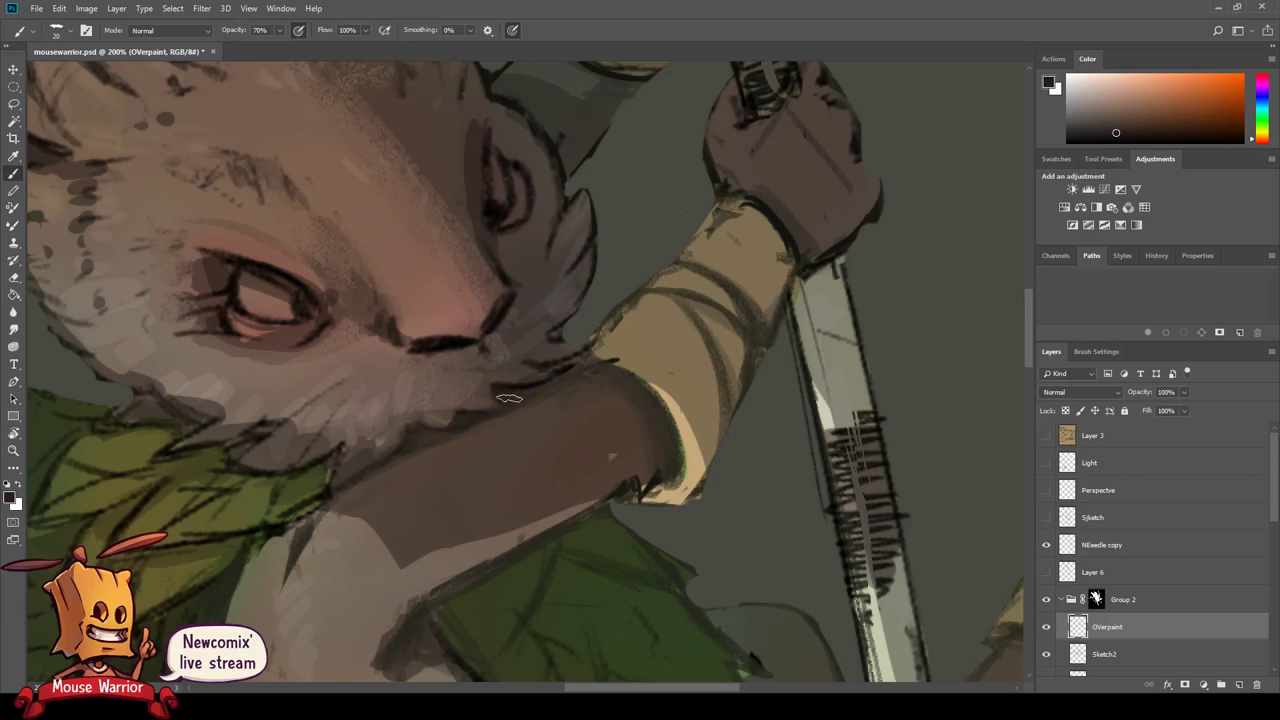
left_click(477, 423, "alt")
left_click(457, 431, "alt")
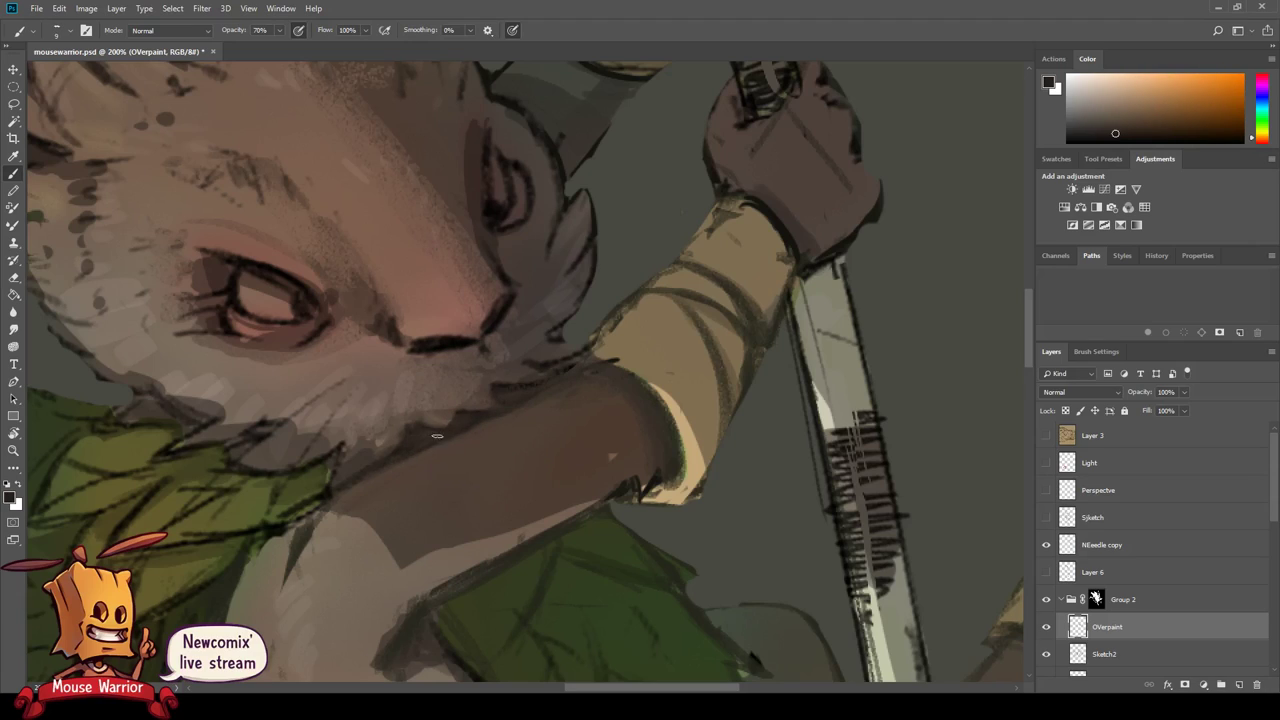
- Centre the view on the muzzle and arm and lightly repaint the chin fur in grey
left_click_drag(465, 414, 538, 474)
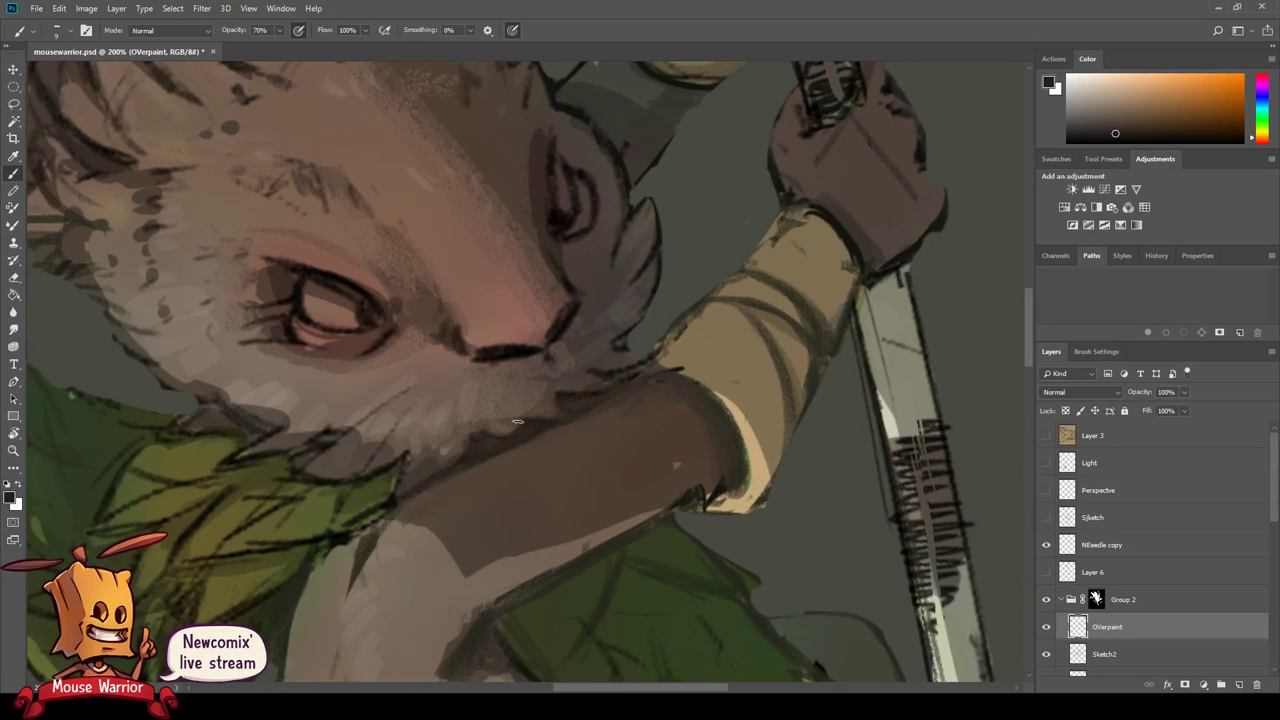
left_click(520, 432, "alt")
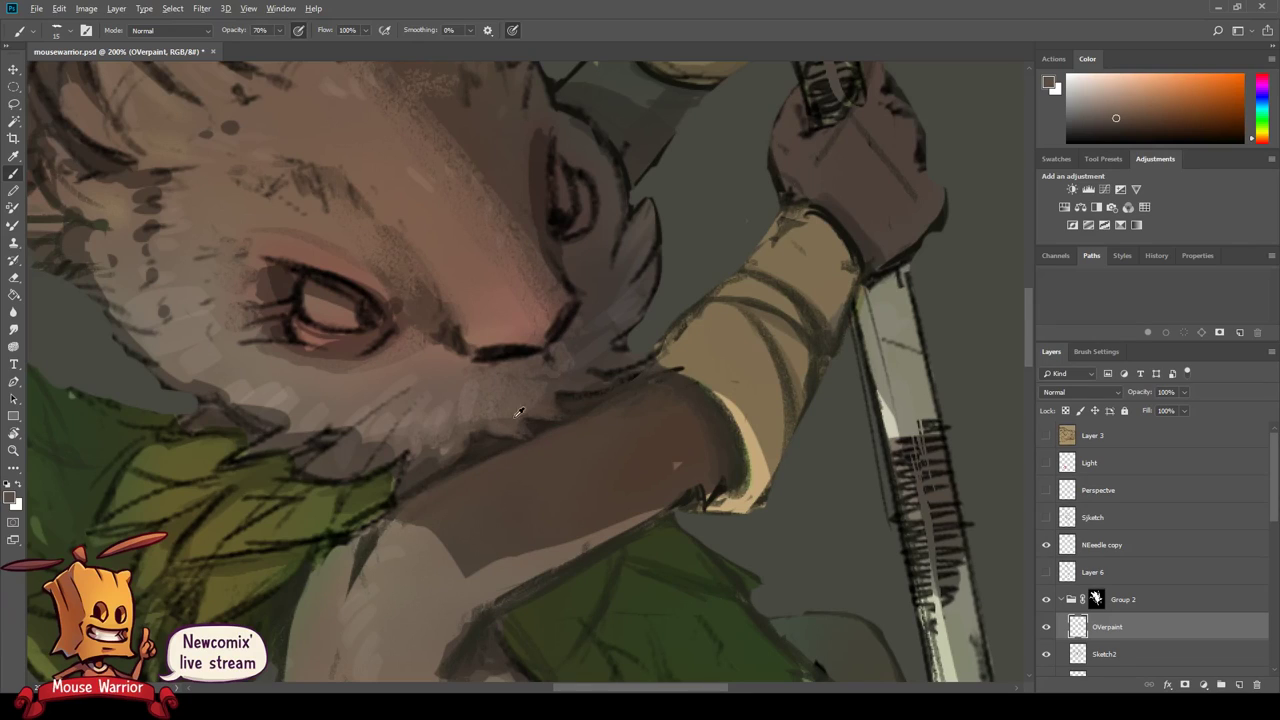
left_click(582, 345, "alt")
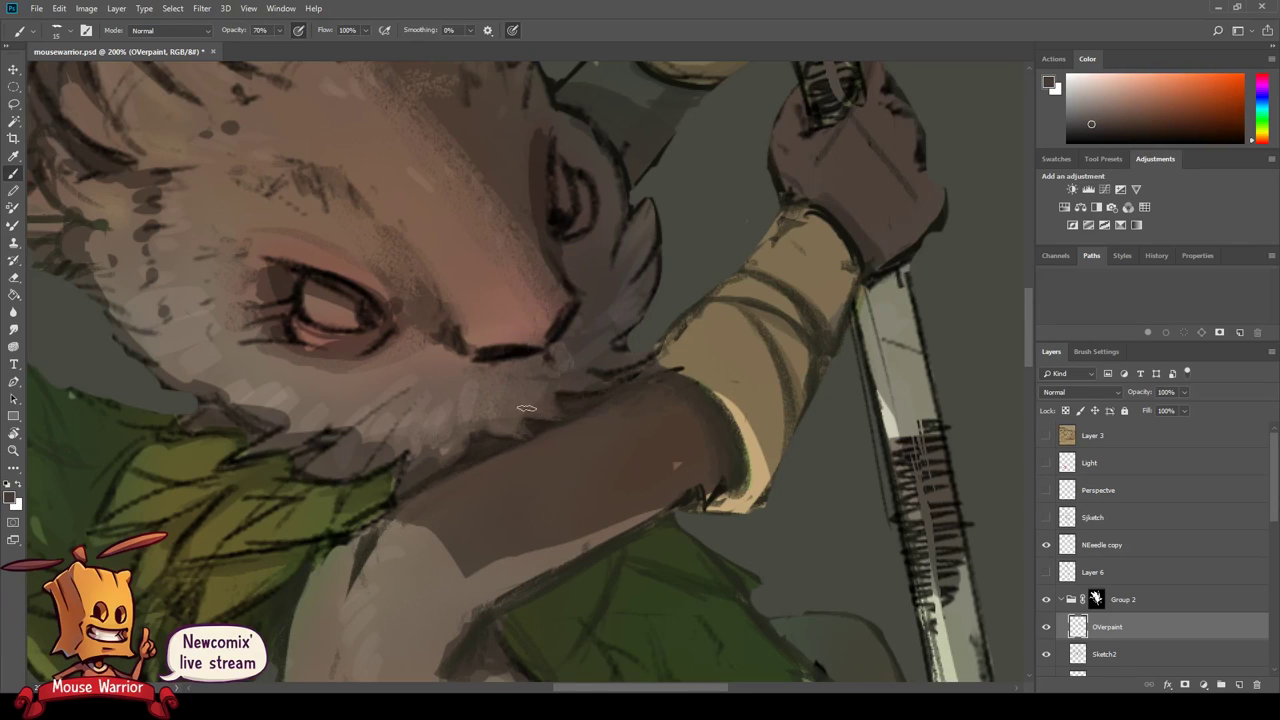
left_click_drag(565, 397, 567, 406)
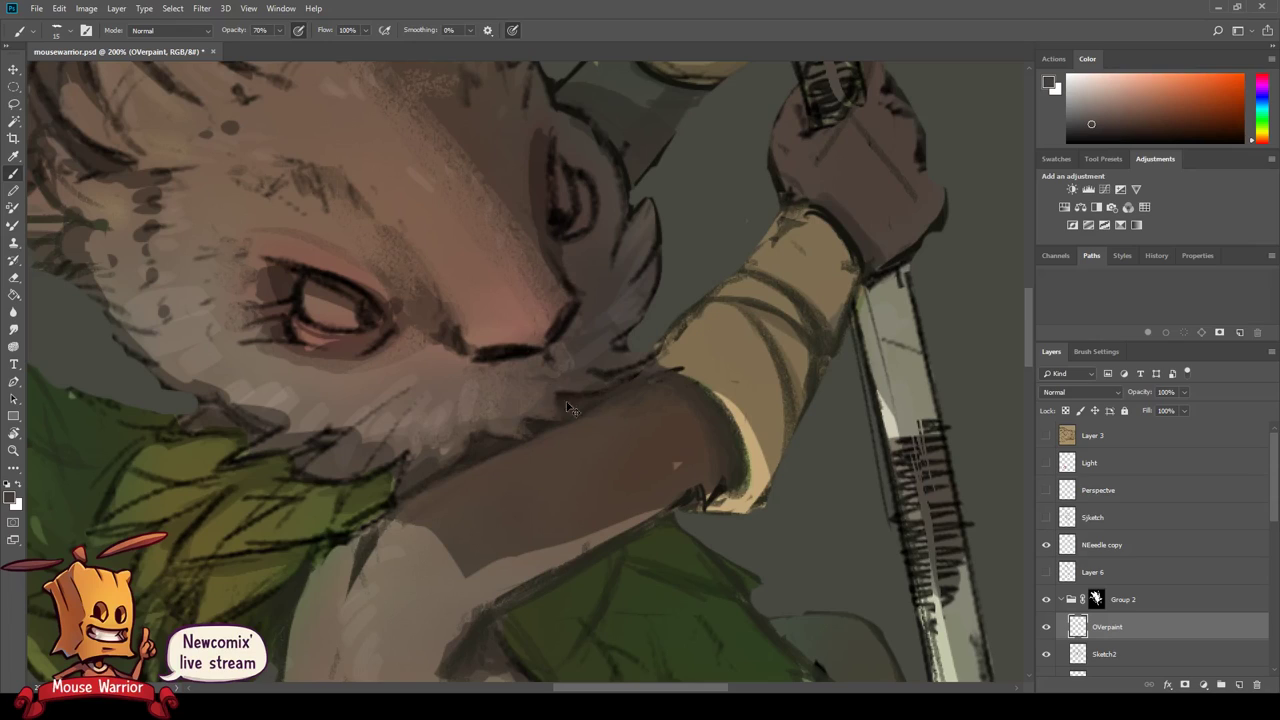
- Refine the muzzle and chin fur with sampled lighter fur tones and darker shadow greys
left_click(520, 464, "alt")
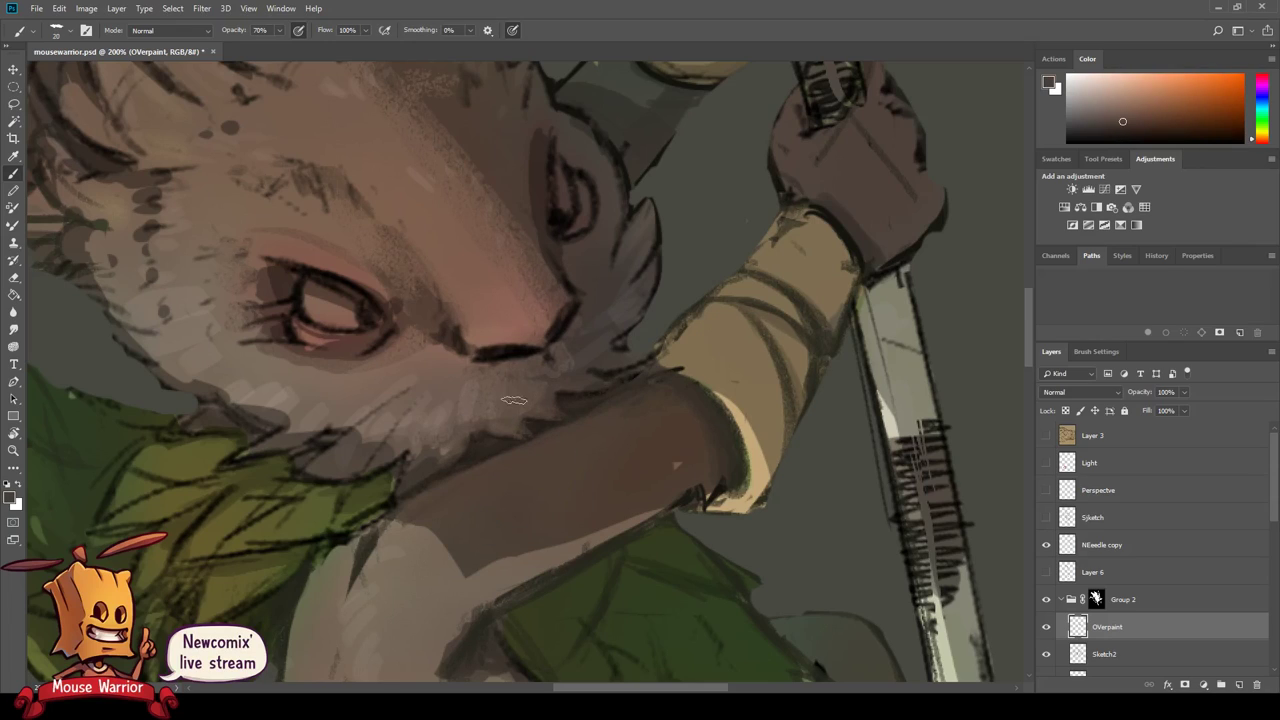
left_click(536, 352, "alt")
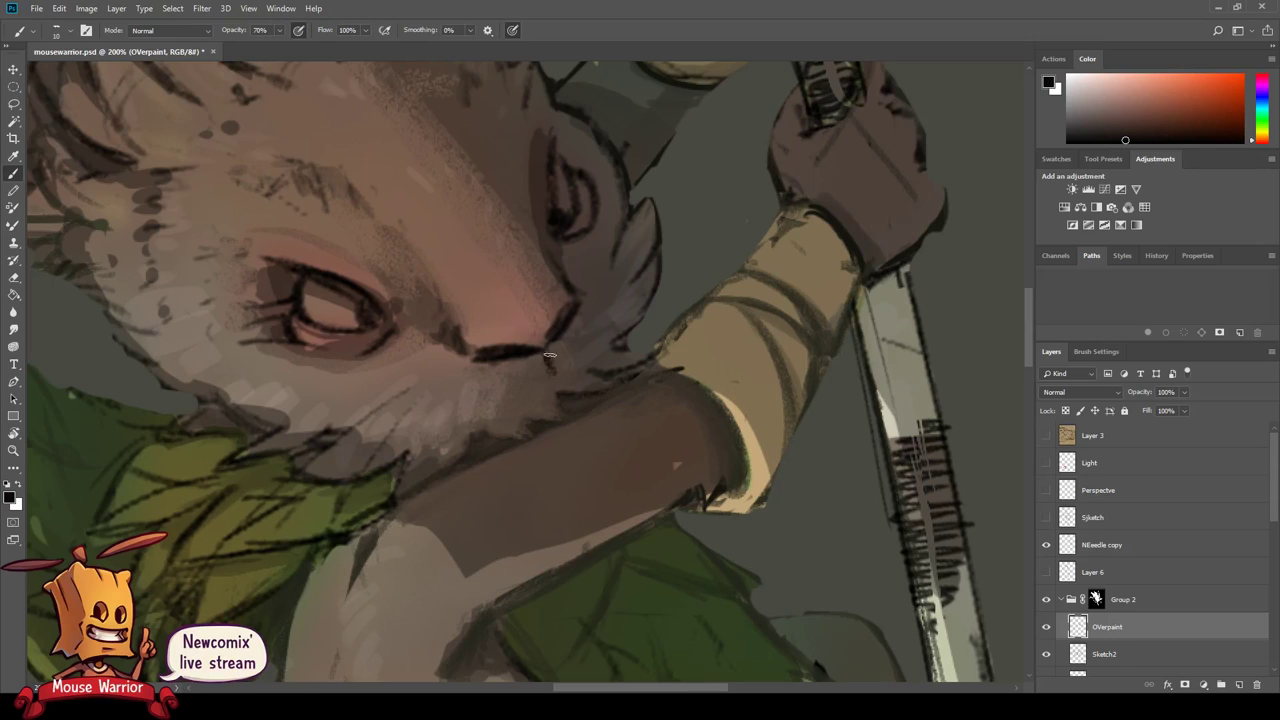
left_click(561, 363, "alt")
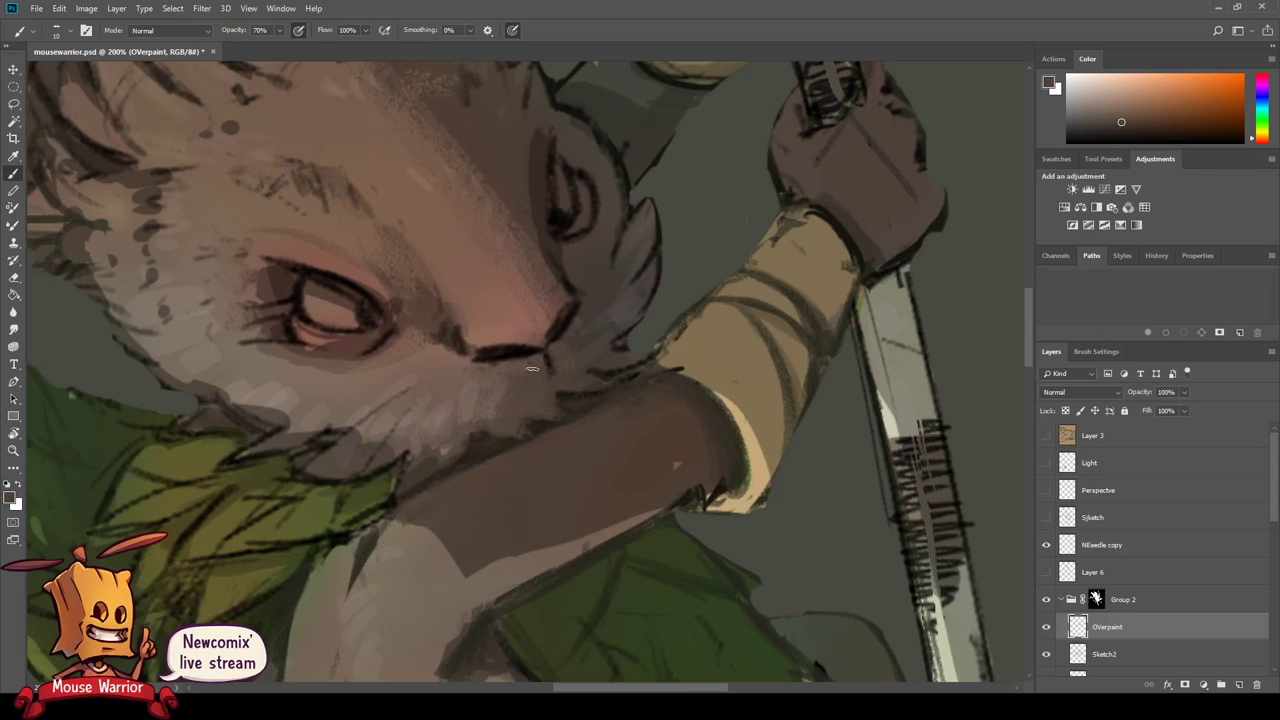
left_click(500, 412, "alt")
left_click(458, 445, "alt")
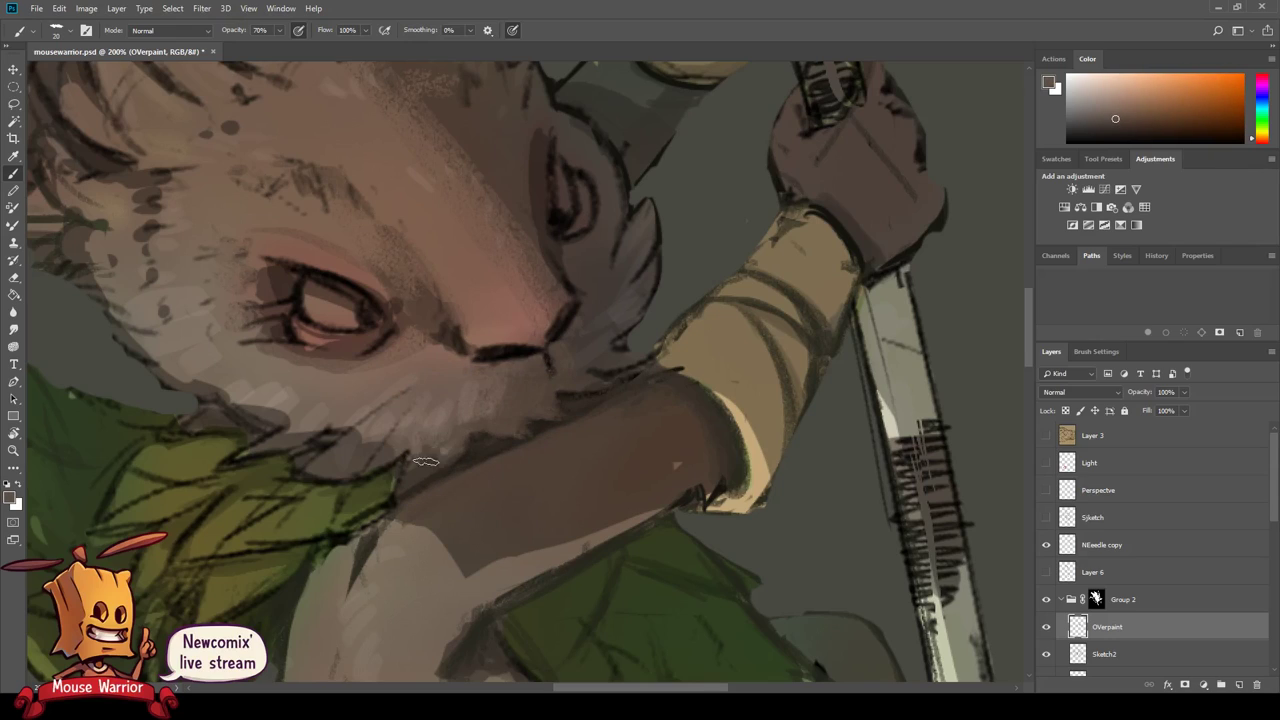
left_click(485, 450, "alt")
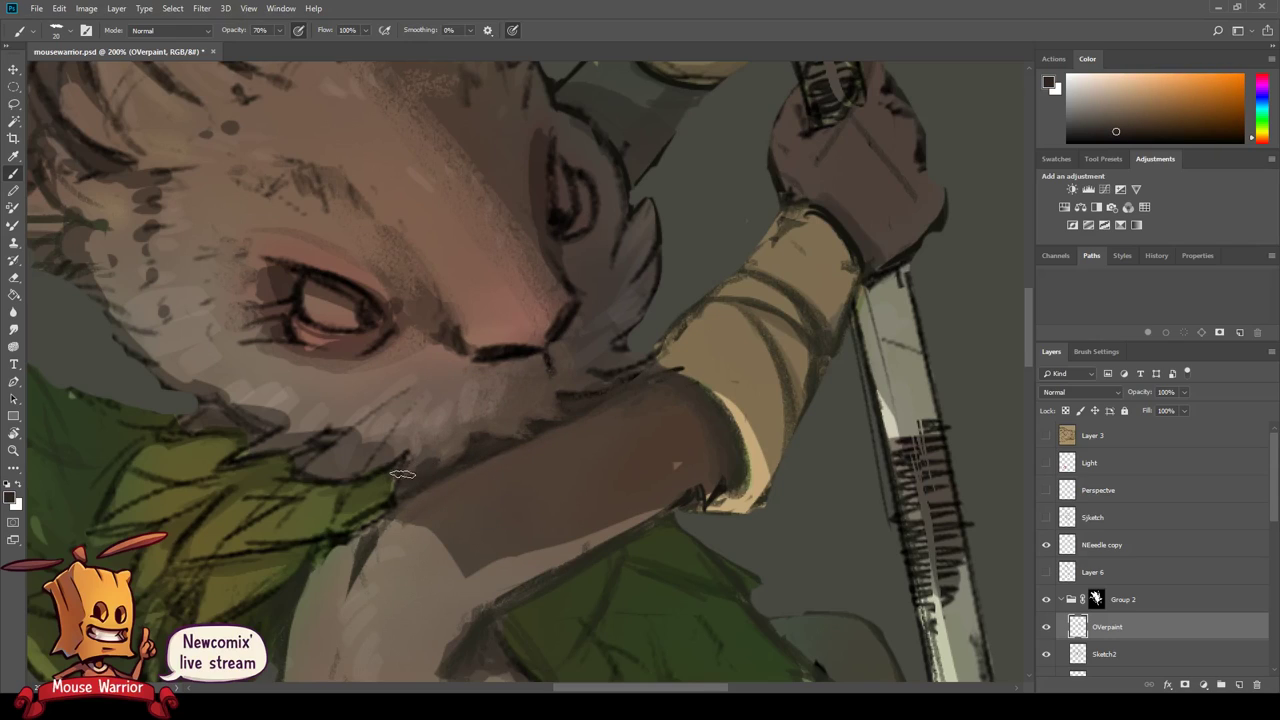
left_click(462, 424, "alt")
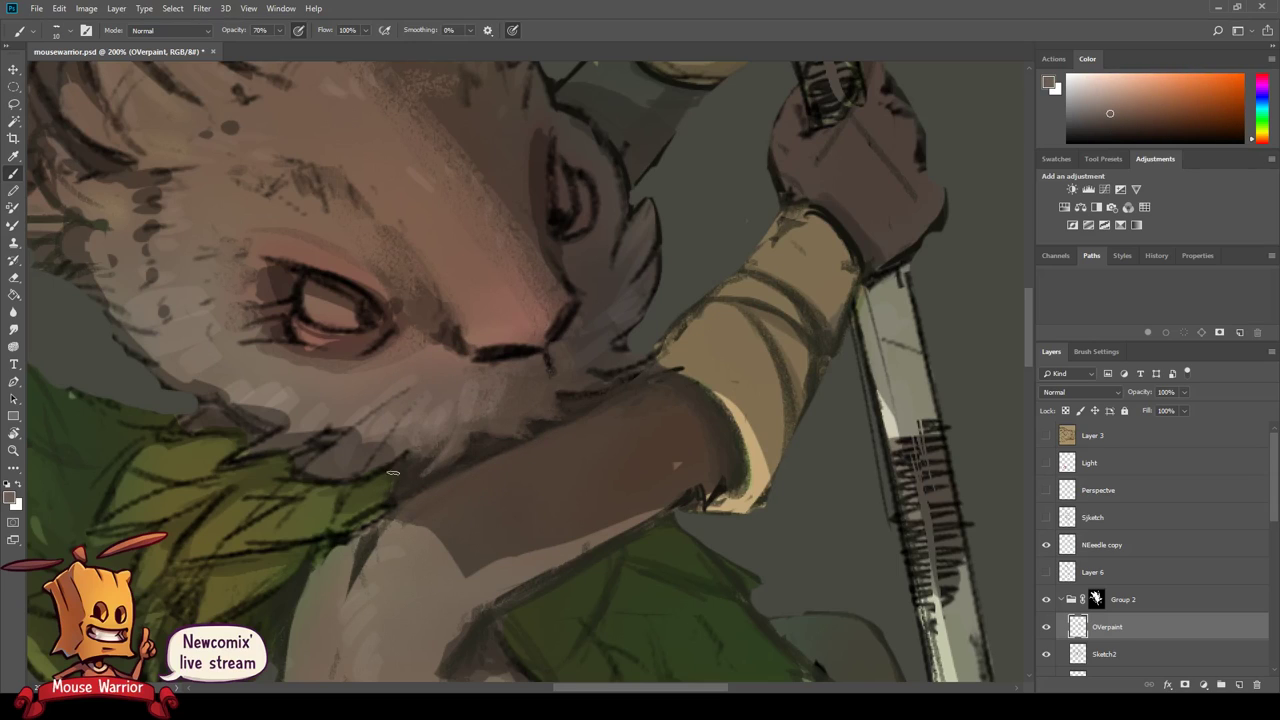
mouse_move(205, 428)
left_mouse_down()
mouse_move(500, 514)
mouse_move(580, 460)
left_mouse_up()
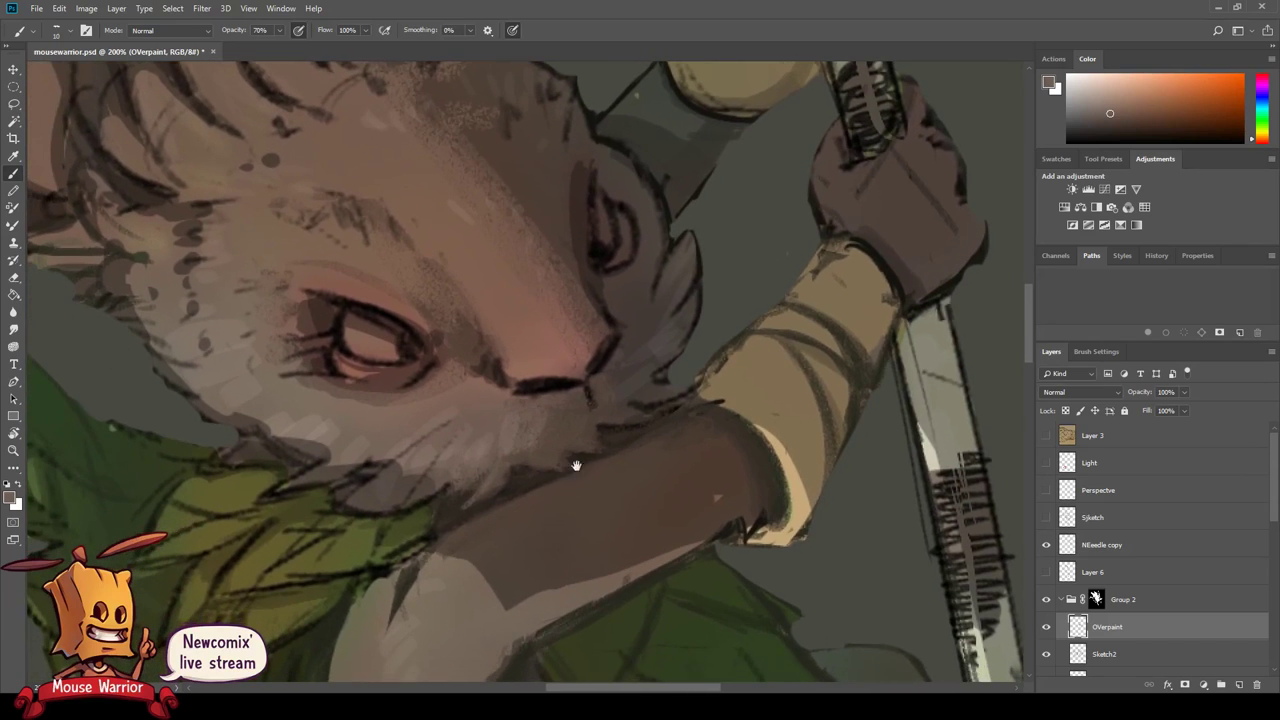
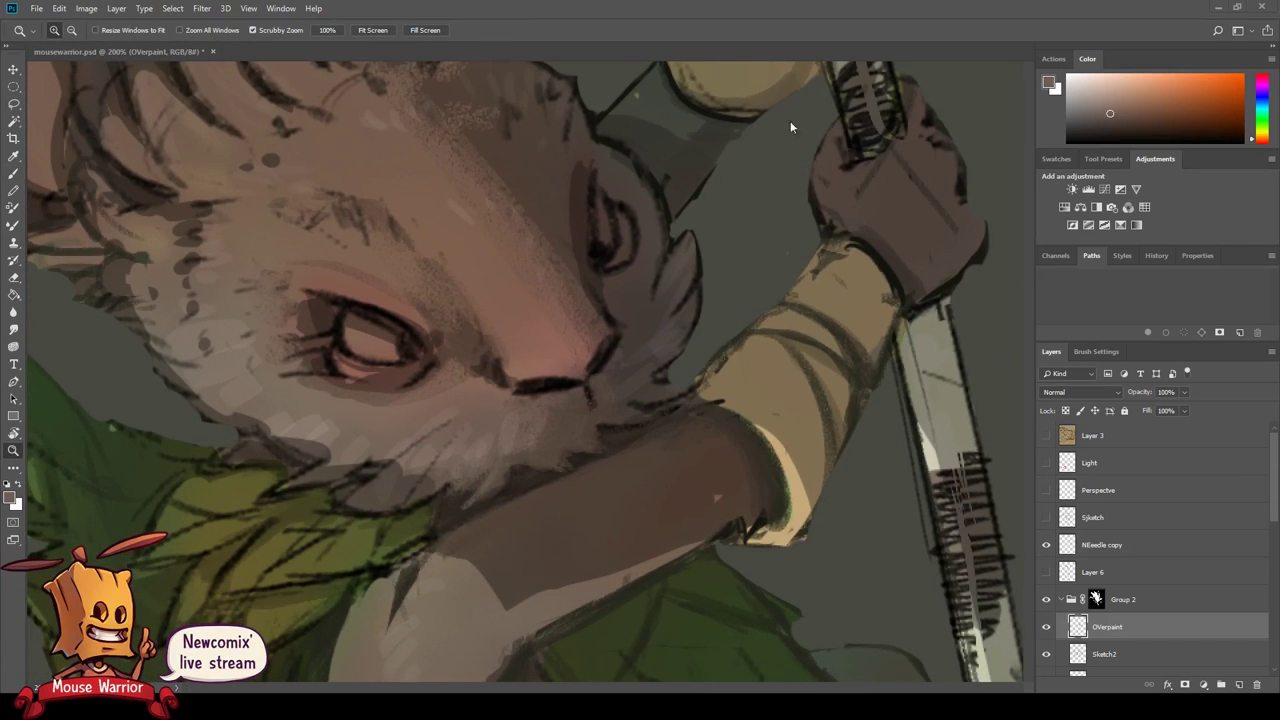
- Resize the brush and sample several fur tones from the mouse's face and muzzle
key("b")
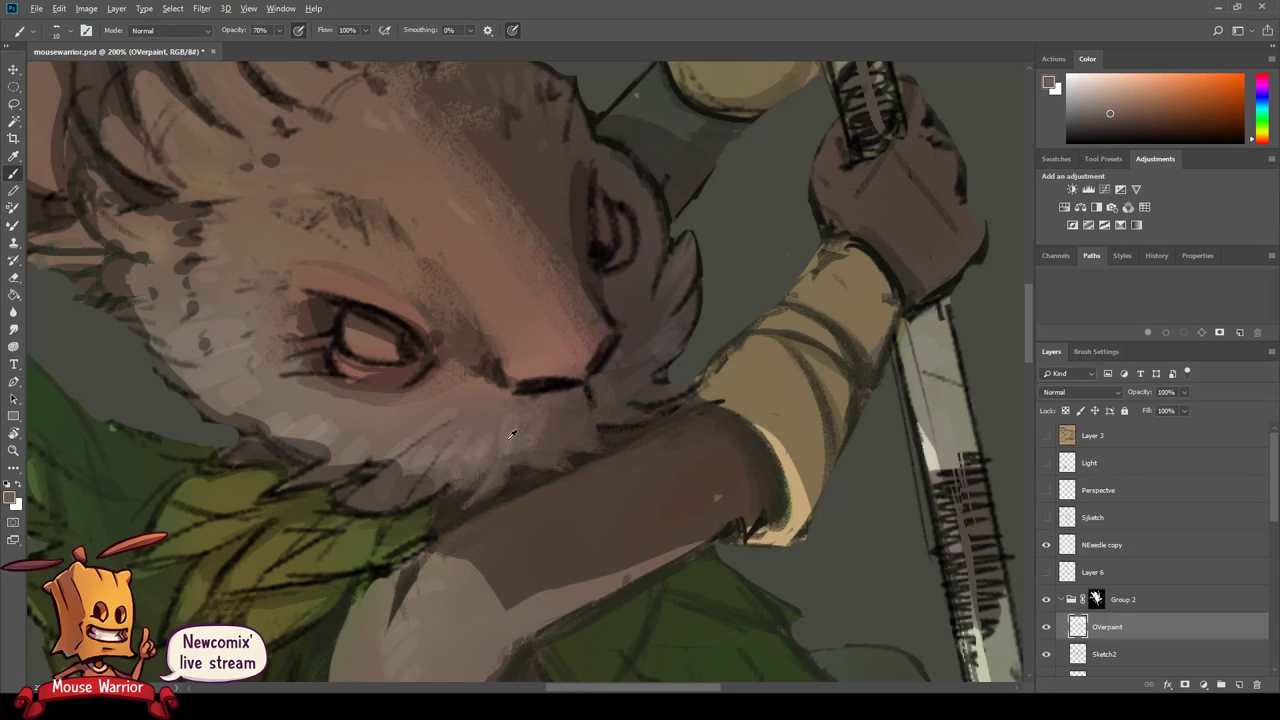
left_click_drag(511, 434, 502, 418)
left_click(478, 404, "alt")
left_click(420, 490, "alt")
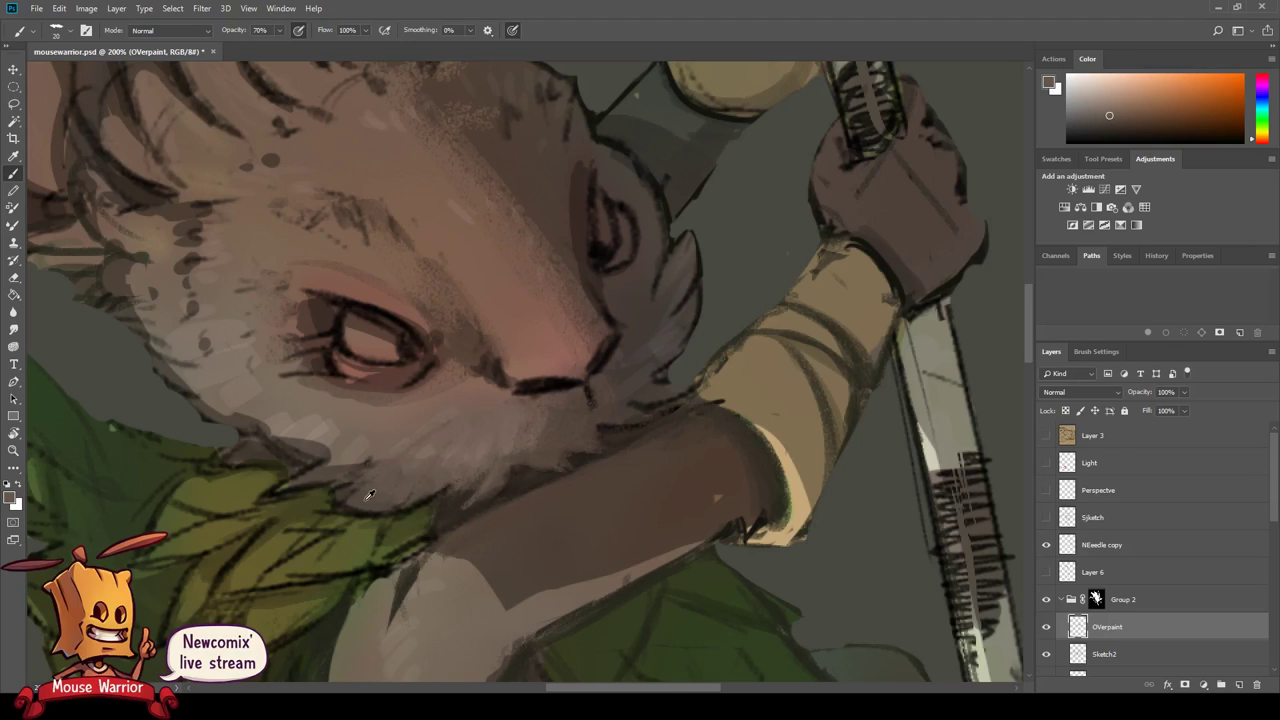
left_click(406, 473, "alt")
mouse_move(406, 473)
left_mouse_down()
mouse_move(568, 441)
mouse_move(508, 466)
left_mouse_up()
left_click(529, 525, "alt")
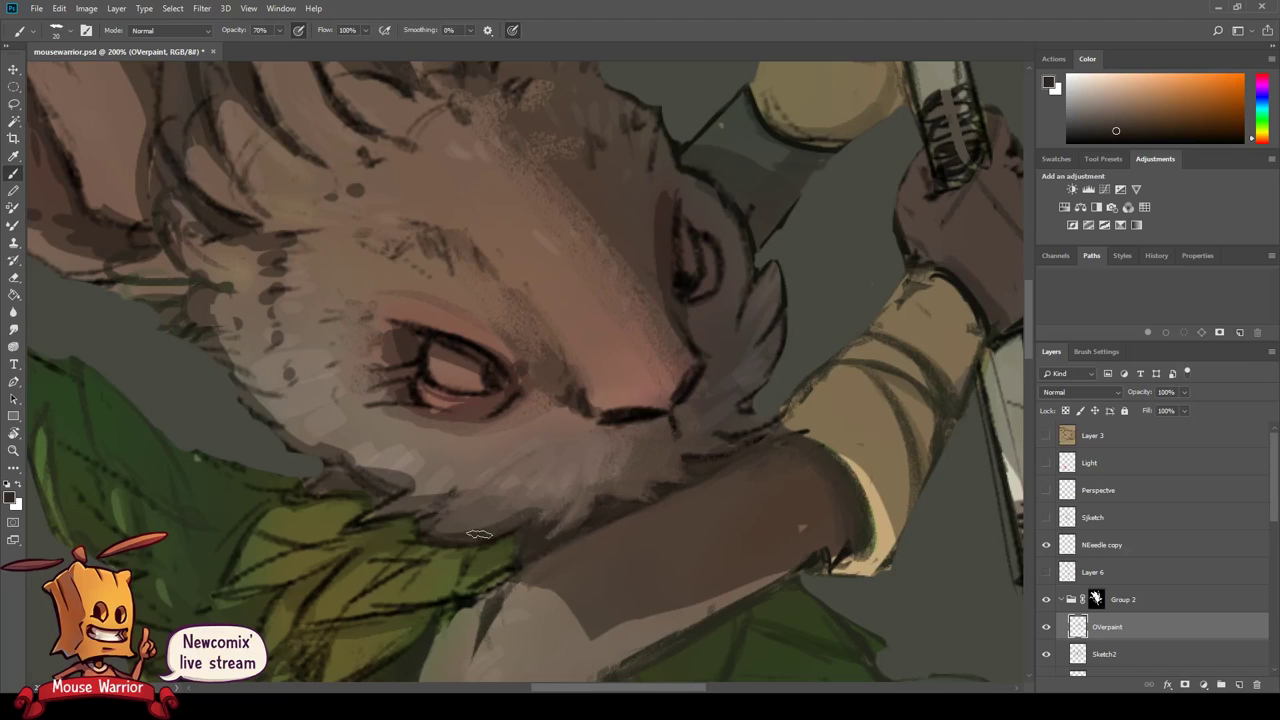
left_click(511, 502, "alt")
- Paint light fur strokes along the lower muzzle edge using a dark brownish-orange sample
left_click(470, 535, "alt")
left_click(395, 540, "alt")
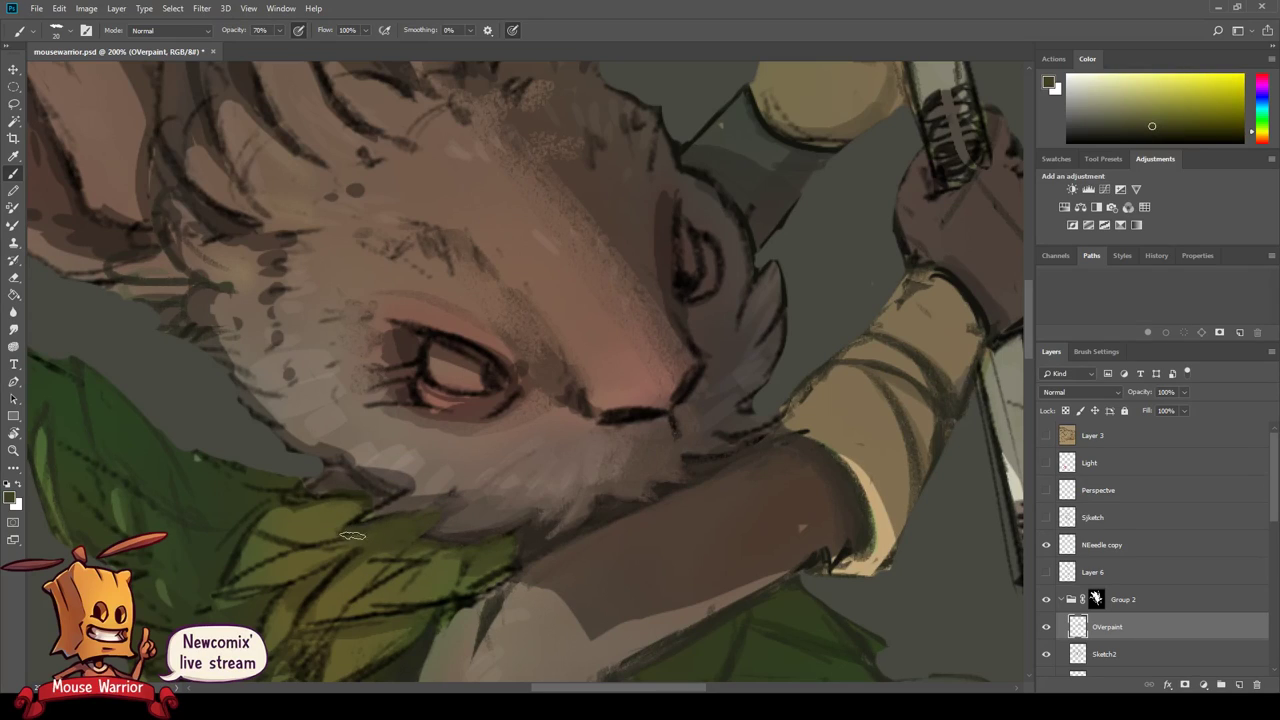
left_click_drag(338, 492, 536, 533)
left_click(500, 510, "alt")
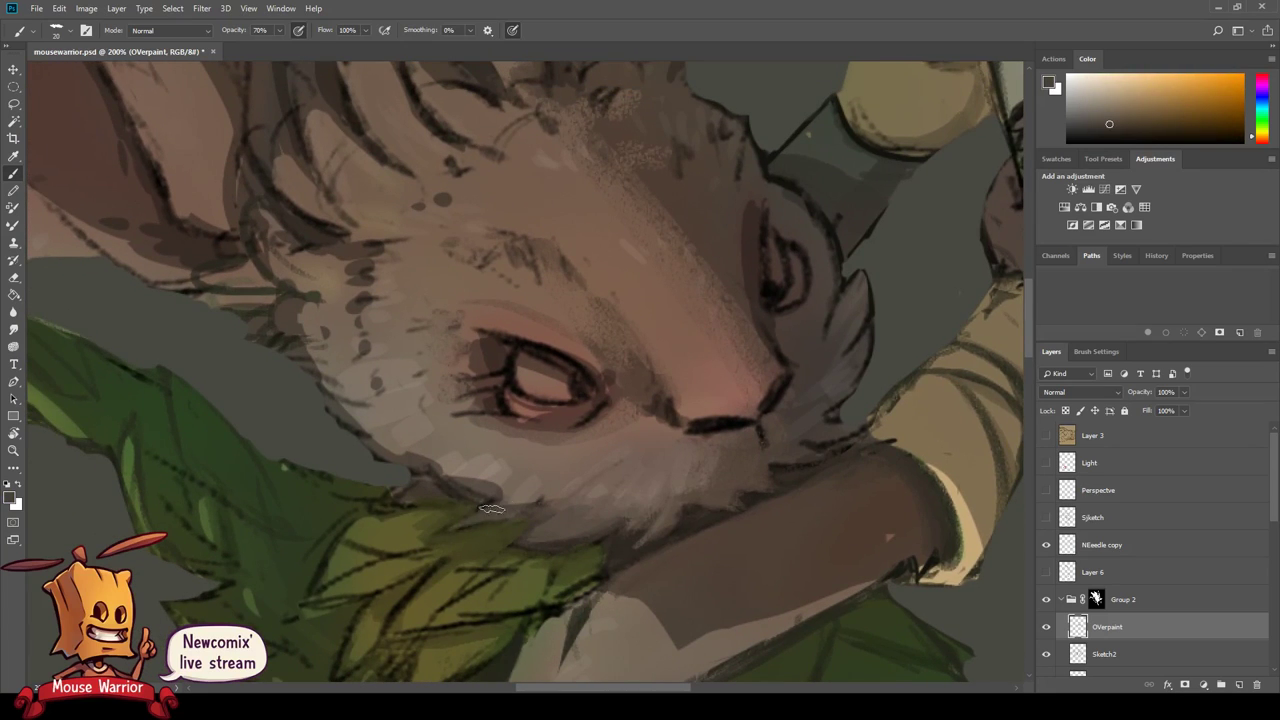
left_click_drag(472, 510, 470, 468)
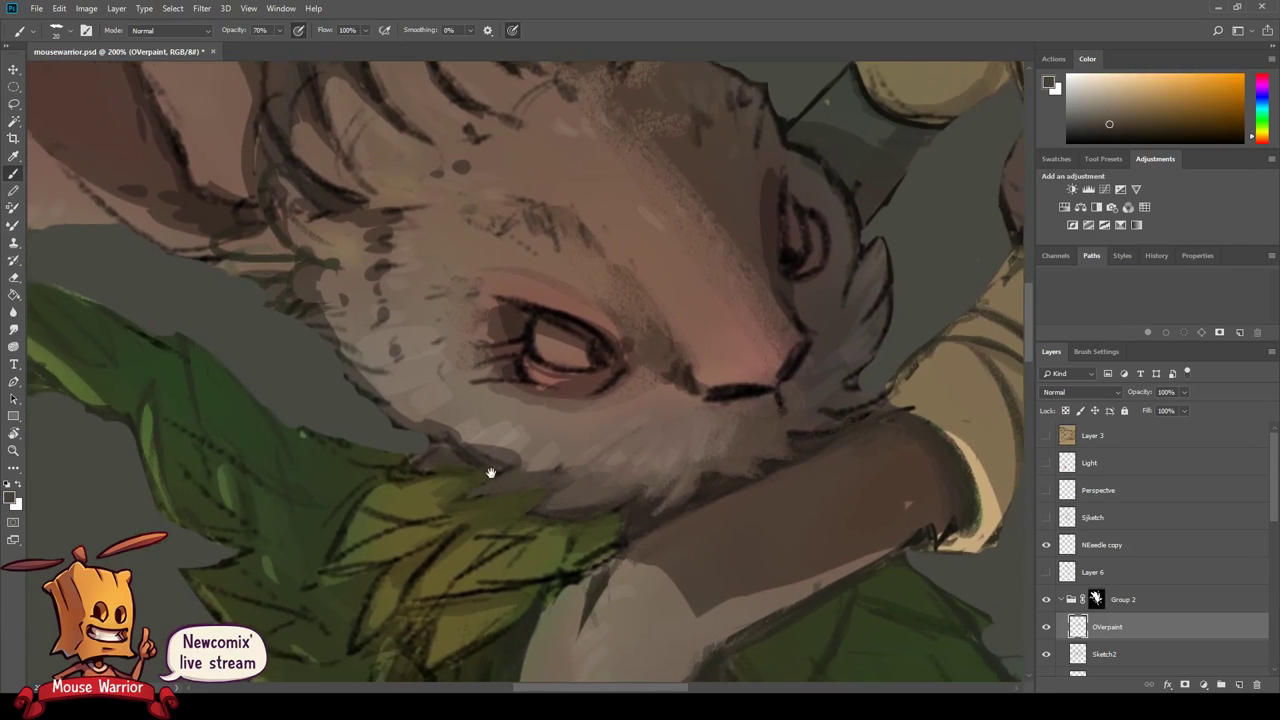
left_click_drag(600, 490, 603, 497)
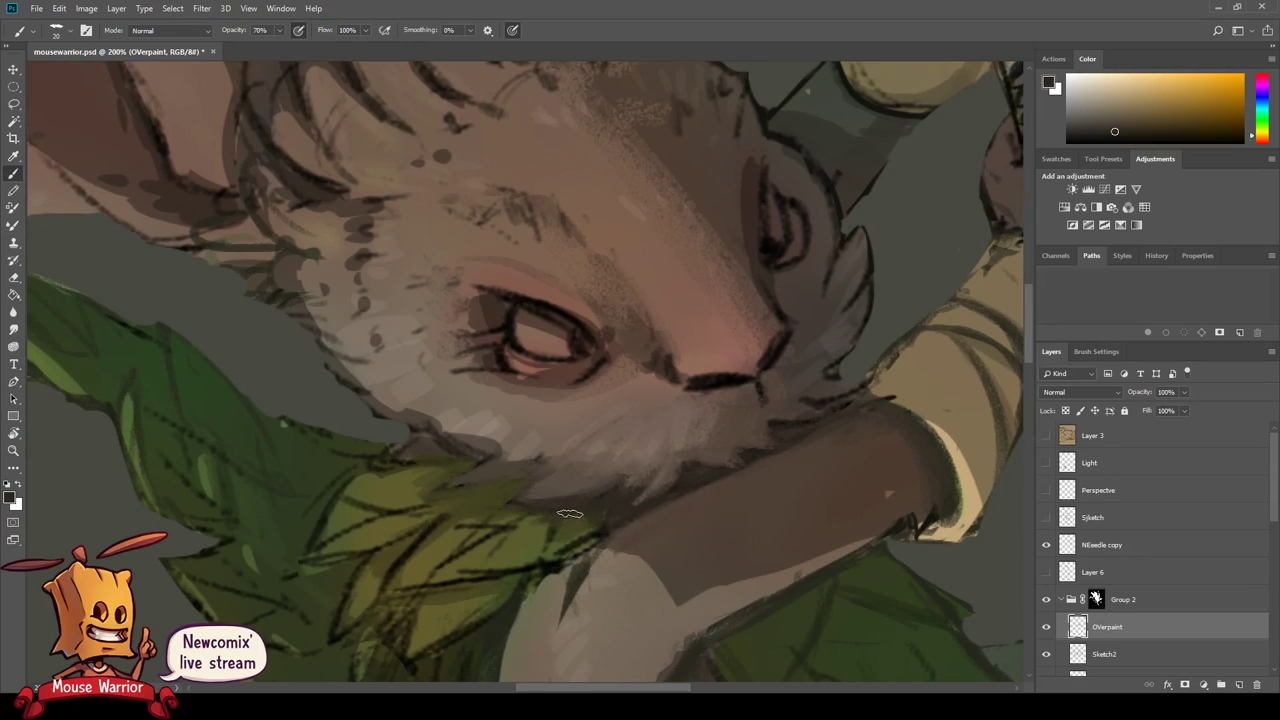
key("bracketleft")
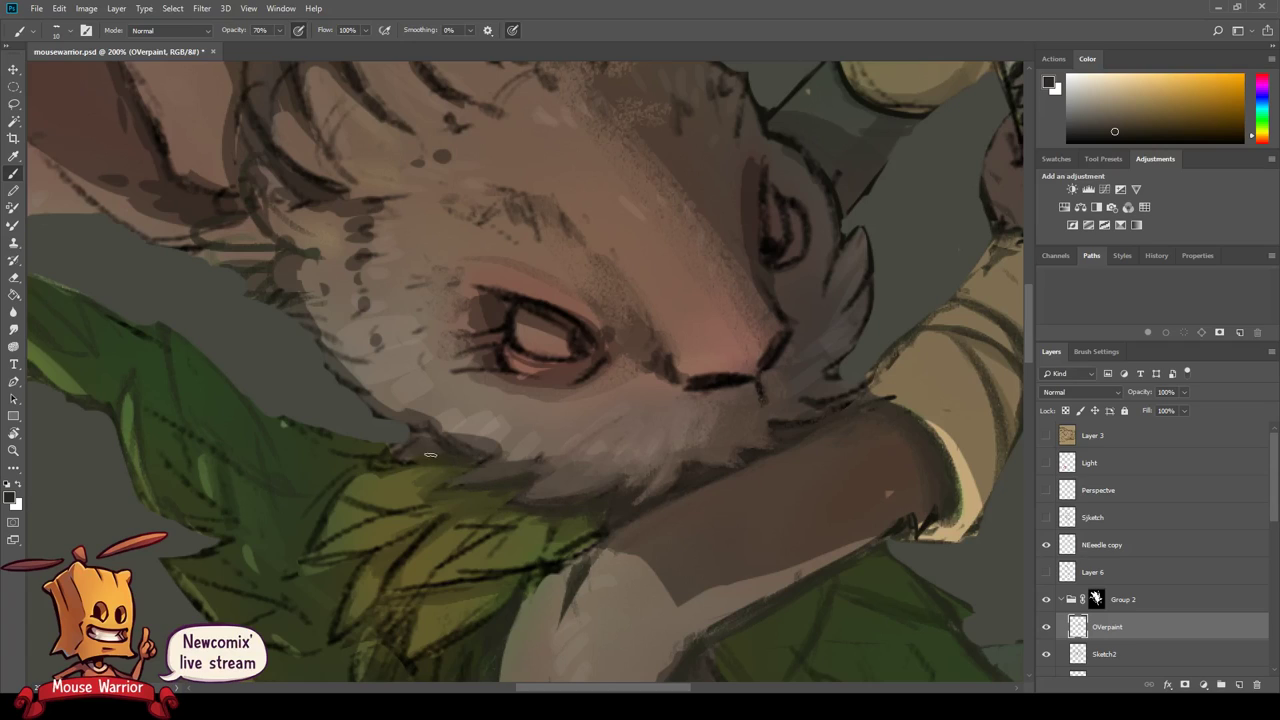
- Paint yellow-green highlights onto the leaf beneath the muzzle
left_click(483, 474, "alt")
left_click_drag(435, 432, 560, 458)
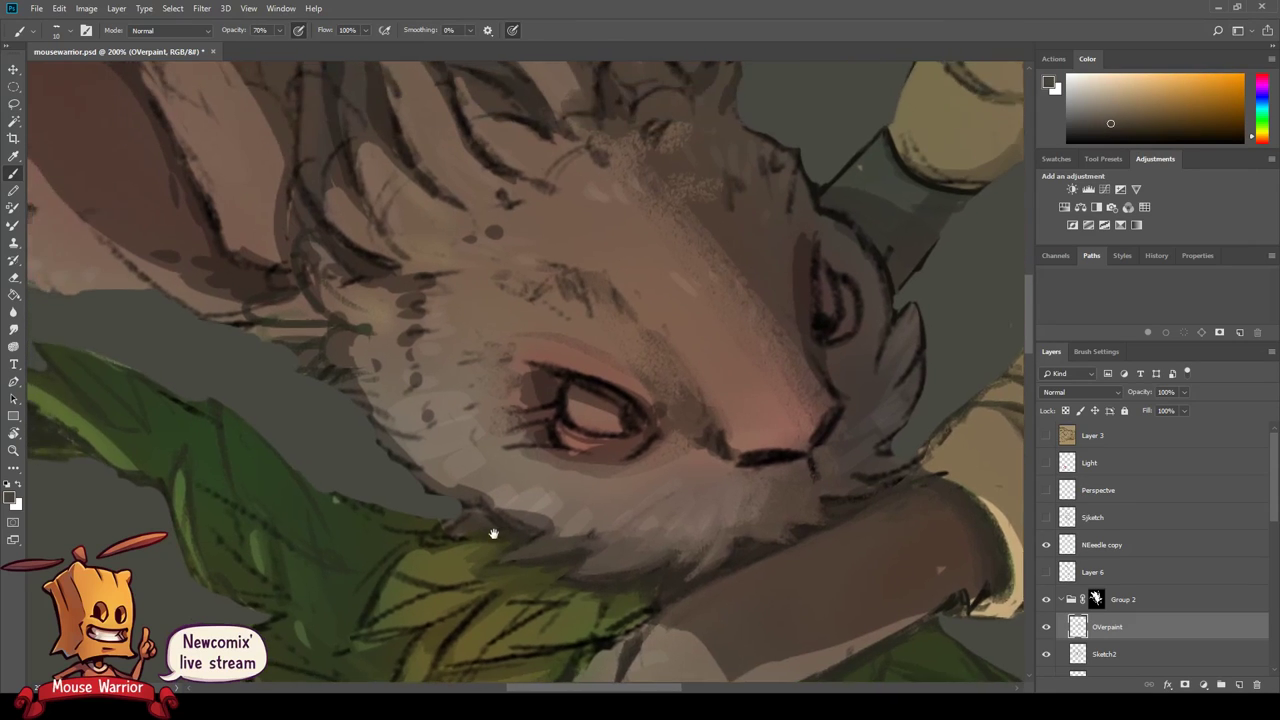
left_click(568, 496, "alt")
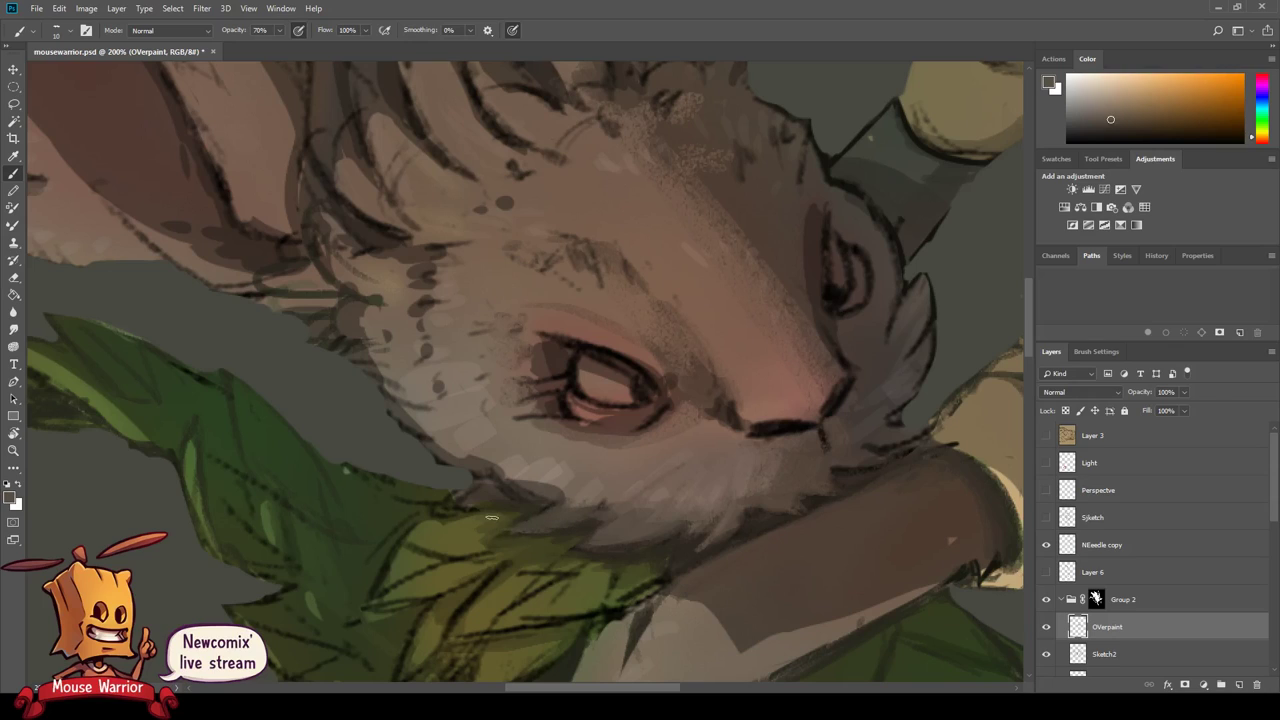
left_click(558, 526, "alt")
left_click(558, 535, "alt")
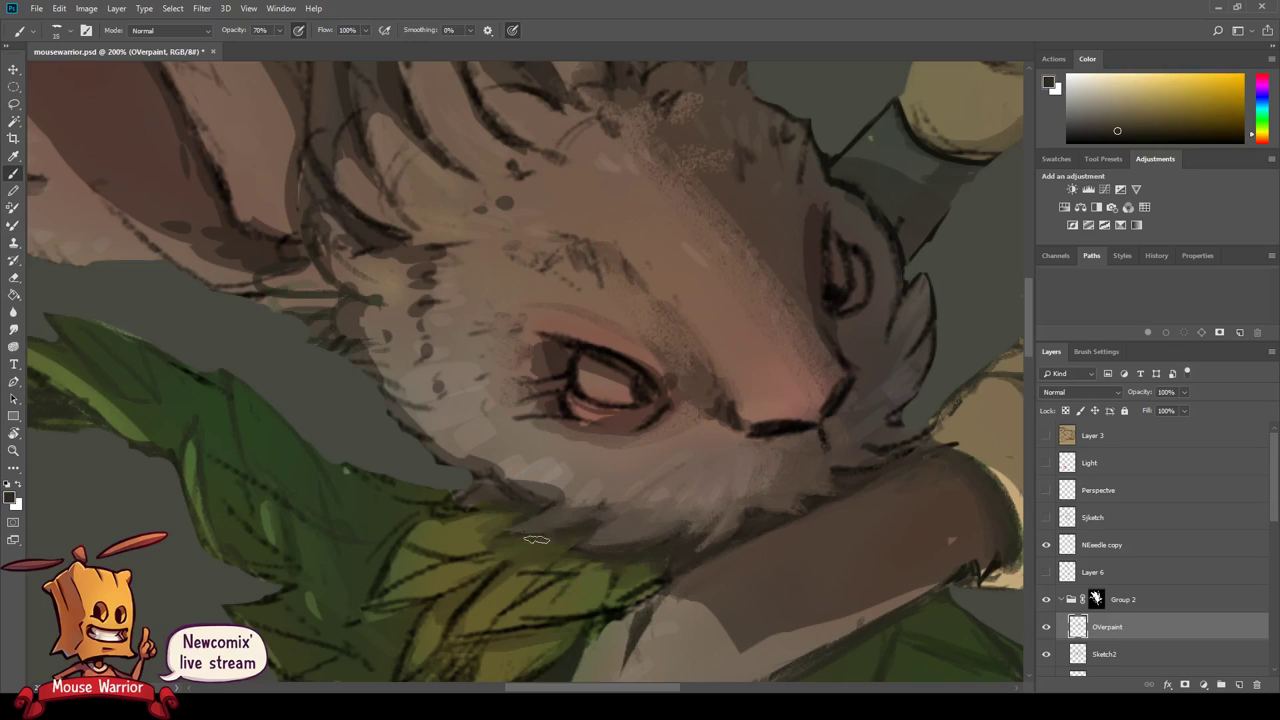
mouse_move(652, 563)
left_mouse_down()
mouse_move(651, 543)
mouse_move(510, 473)
left_mouse_up()
left_click(500, 542, "alt")
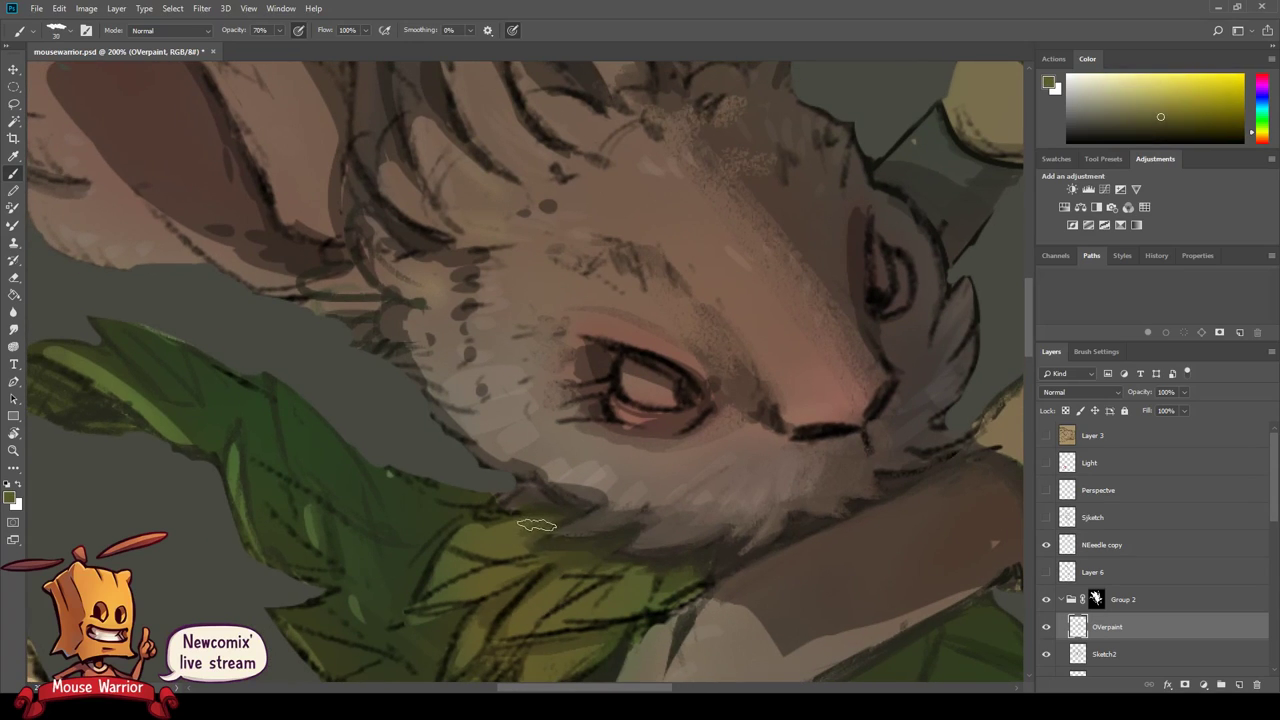
left_click_drag(527, 544, 656, 596)
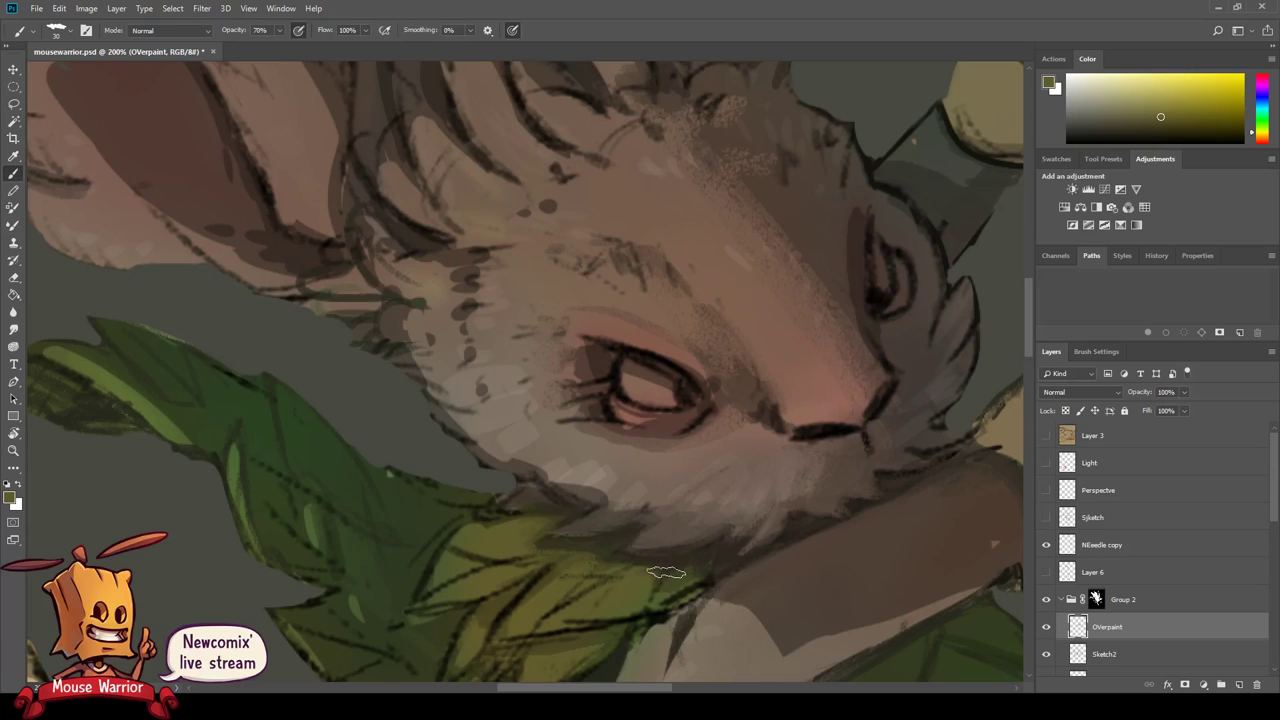
- Brush grey-brown fur over the leaf's top edge with a darker yellow-orange sample
scroll(600, 560, "right", 1)
left_click(555, 532, "alt")
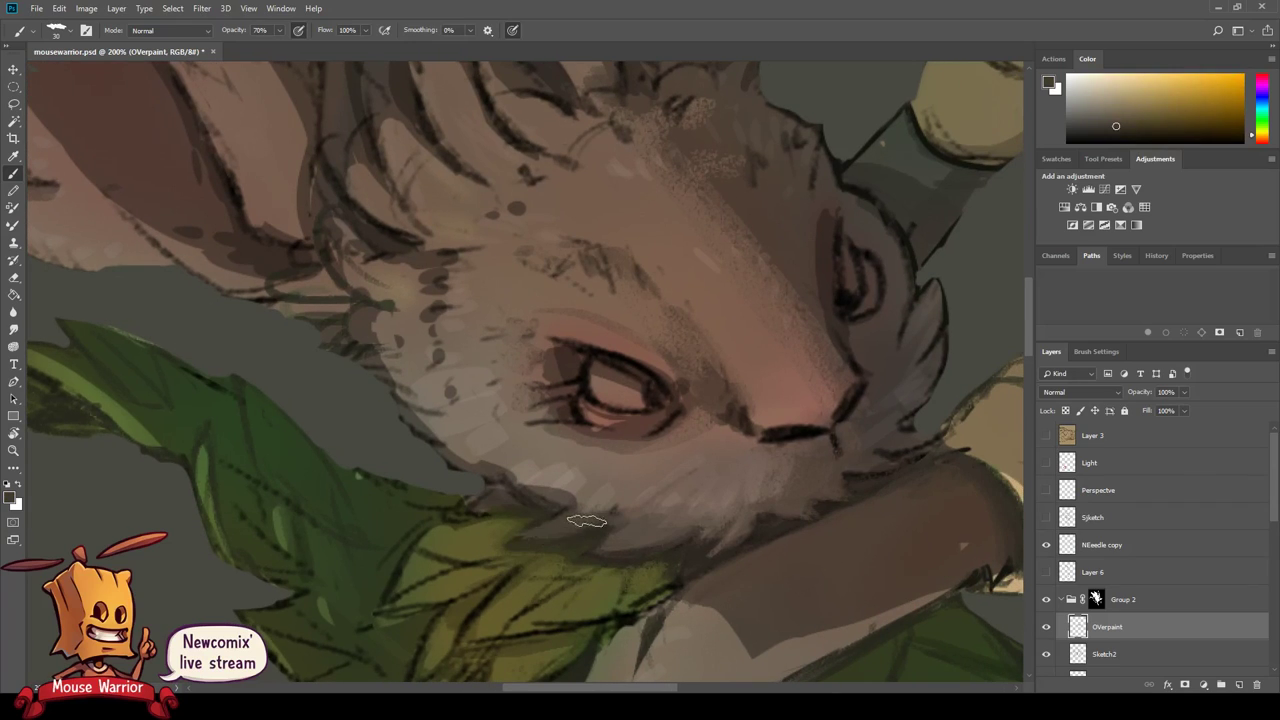
mouse_move(541, 547)
left_mouse_down()
mouse_move(526, 548)
mouse_move(574, 527)
mouse_move(669, 545)
left_mouse_up()
scroll(592, 541, "up", 1)
scroll(592, 541, "right", 1)
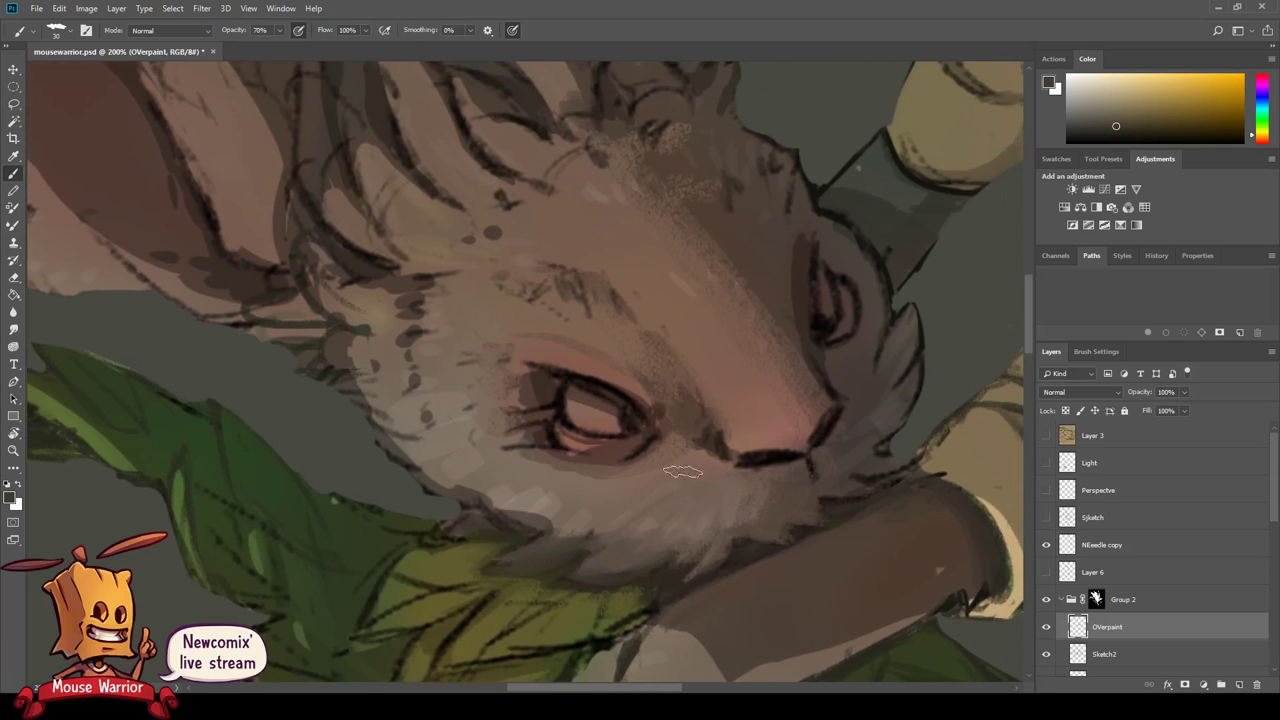
- Dab light grey fur below the eye with a slightly smaller brush
left_click(592, 519, "alt")
left_click(534, 521, "alt")
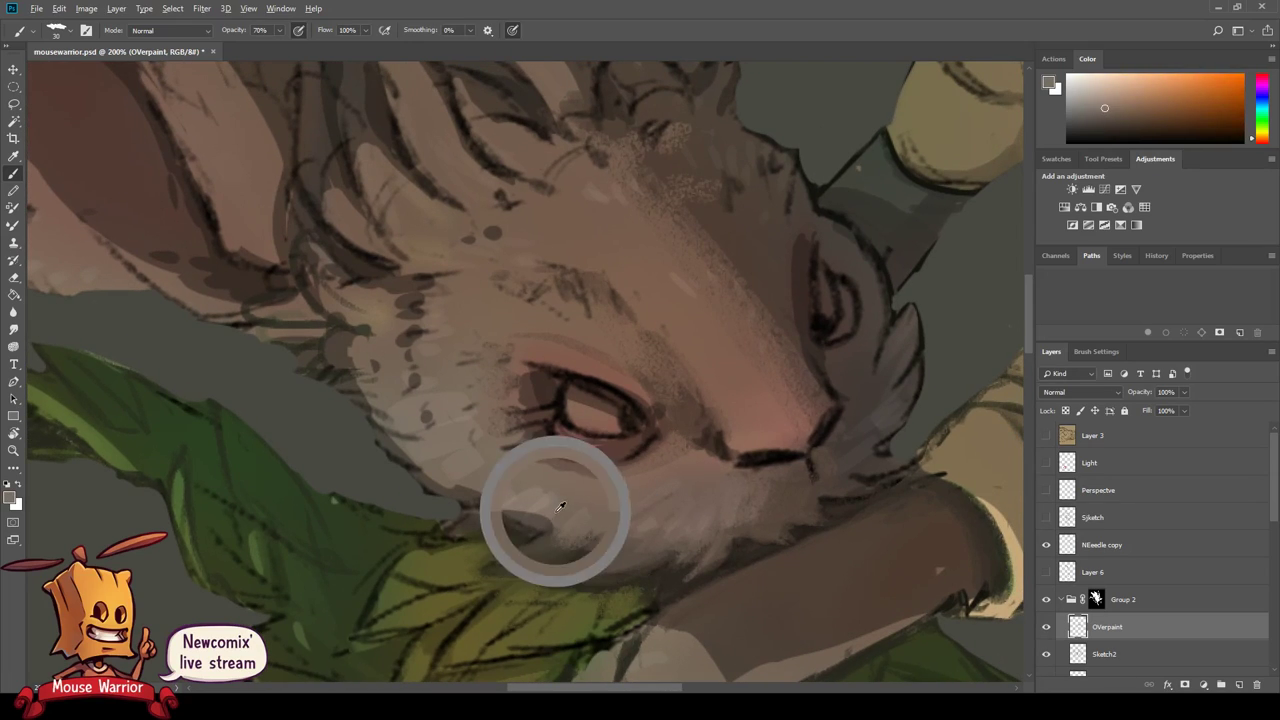
key("bracketleft")
key("bracketleft")
key("bracketleft")
left_click_drag(527, 511, 589, 530)
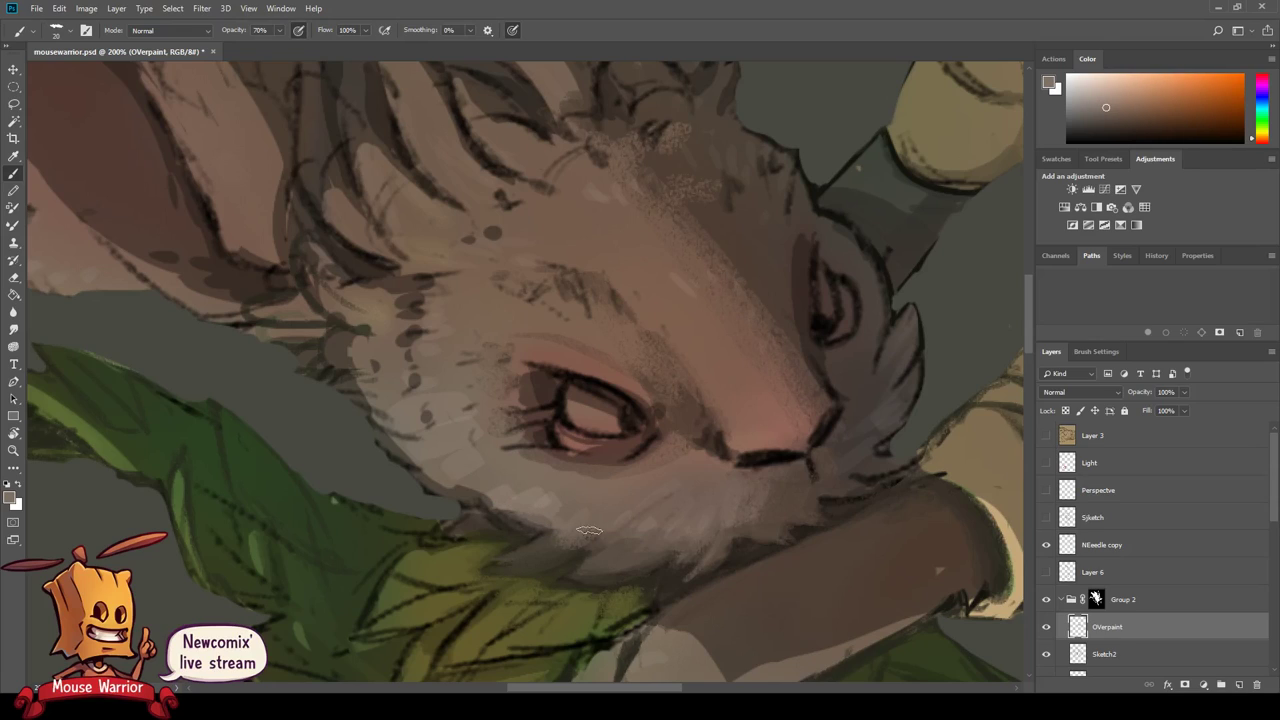
left_click(502, 502, "alt")
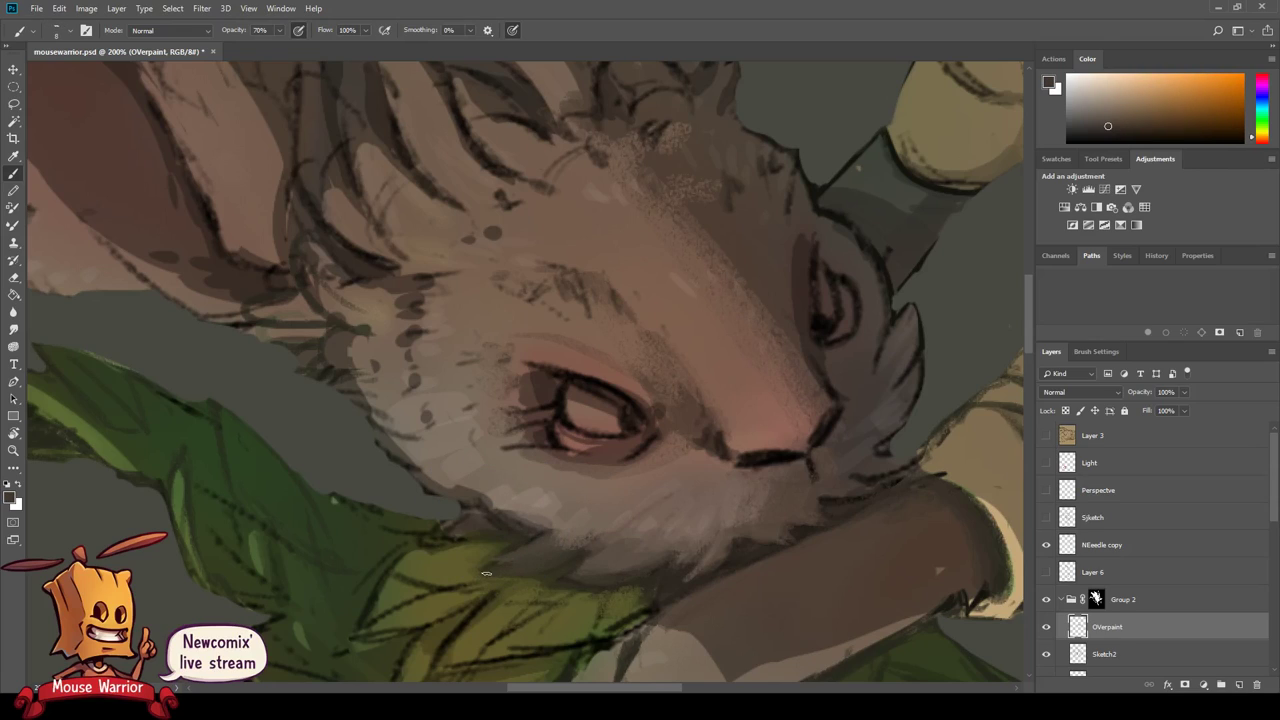
left_click(537, 529, "alt")
left_click(537, 534, "alt")
key("[")
- Sample leaf yellow-green, orange, lighter fur and pinkish tones around the cheek for blending
scroll(654, 527, "left", 1)
scroll(603, 537, "left", 1)
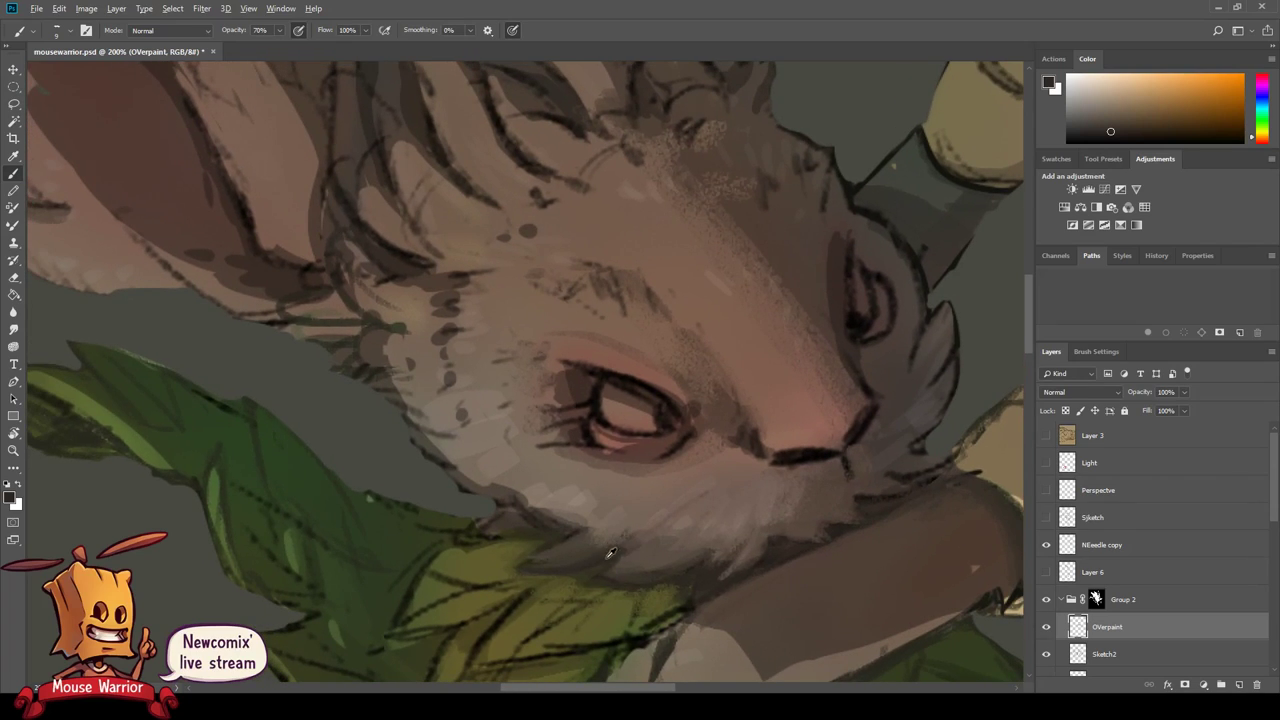
left_click(575, 578, "alt")
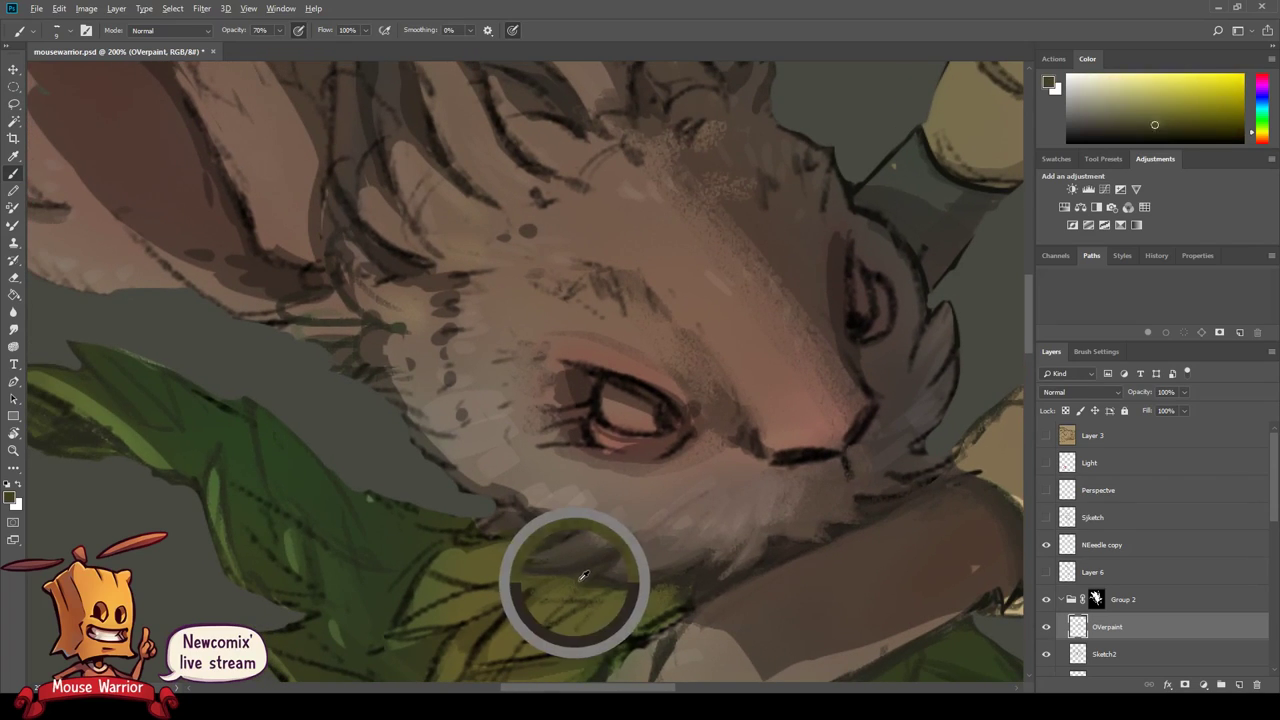
left_click(605, 536, "alt")
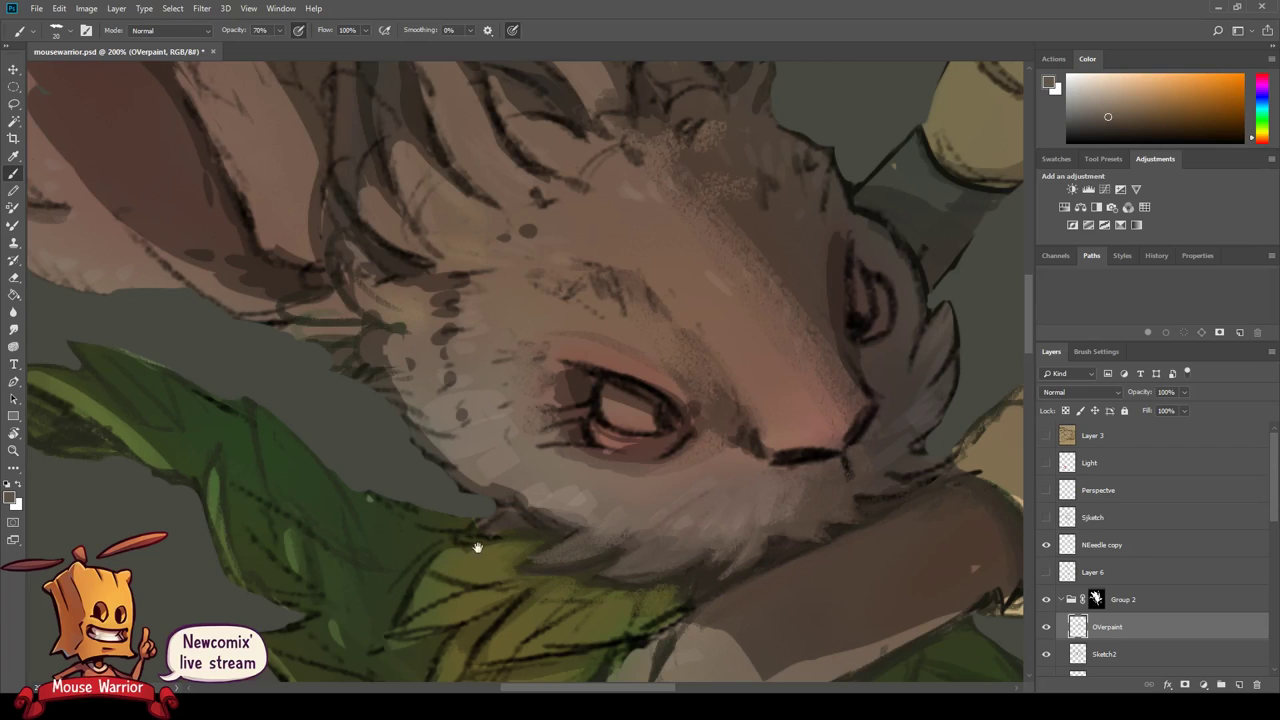
left_click_drag(645, 568, 603, 545)
left_click(607, 558, "alt")
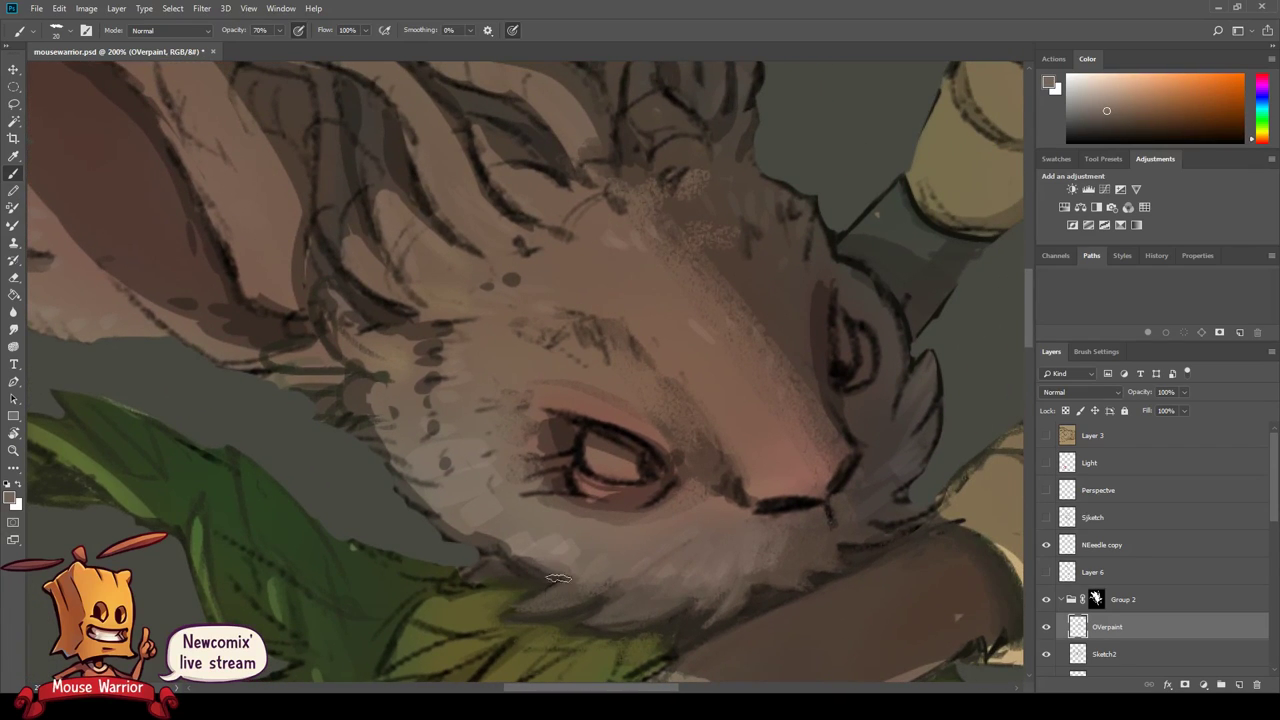
left_click(573, 548, "alt")
left_click(572, 518, "alt")
left_click(633, 500, "alt")
left_click(628, 502, "alt")
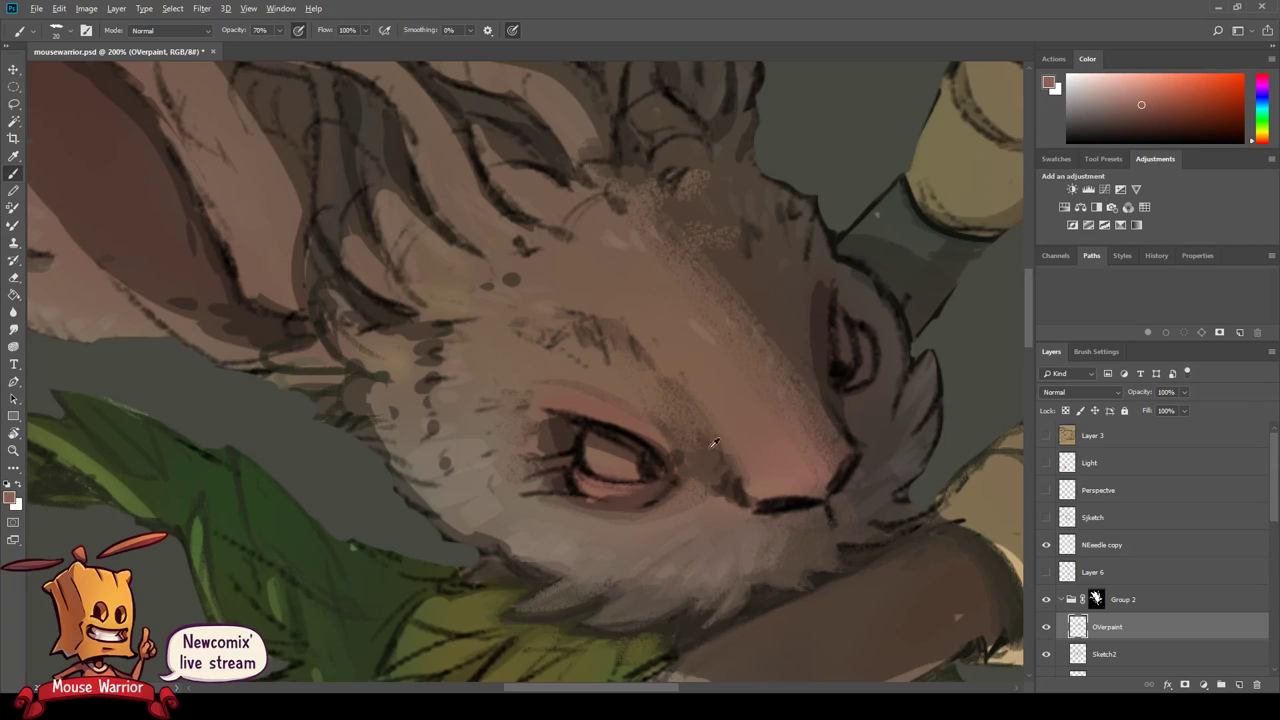
left_click_drag(828, 451, 568, 551)
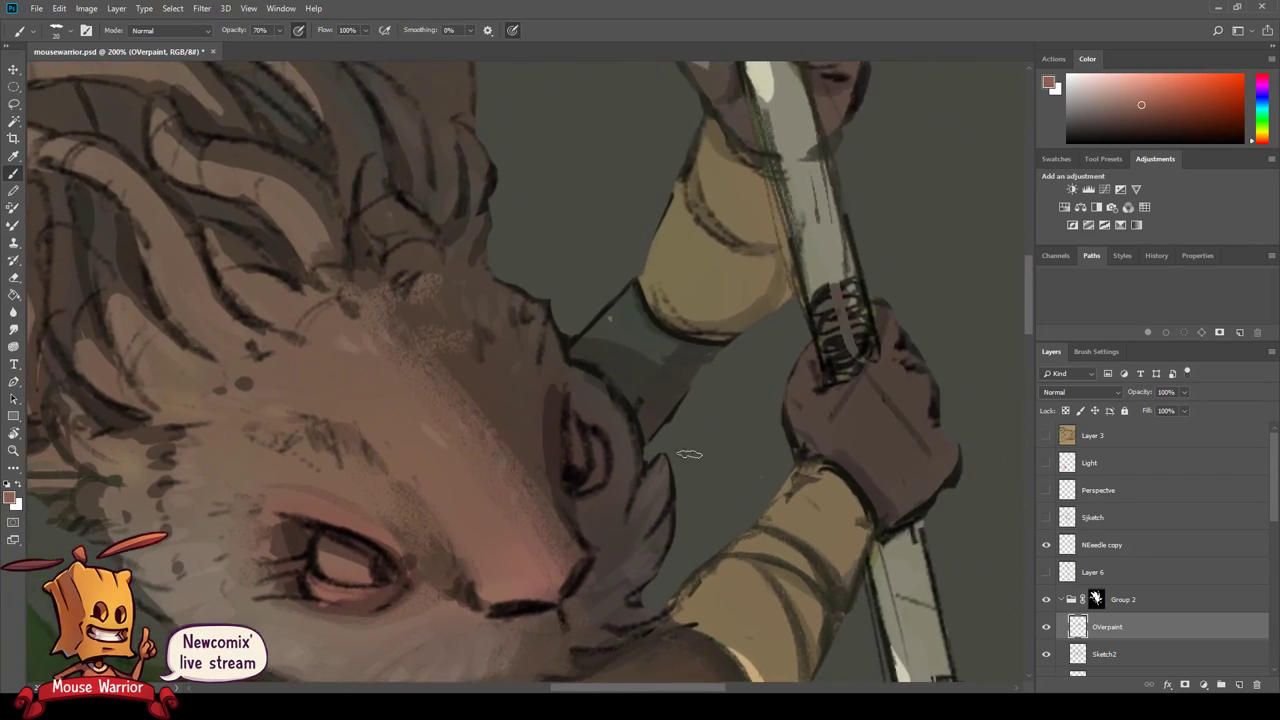
- Shrink the brush to 15 and darken the mouse's upper eyelid with dark sampled tones
left_click(900, 560, "alt")
left_click_drag(659, 527, 739, 437)
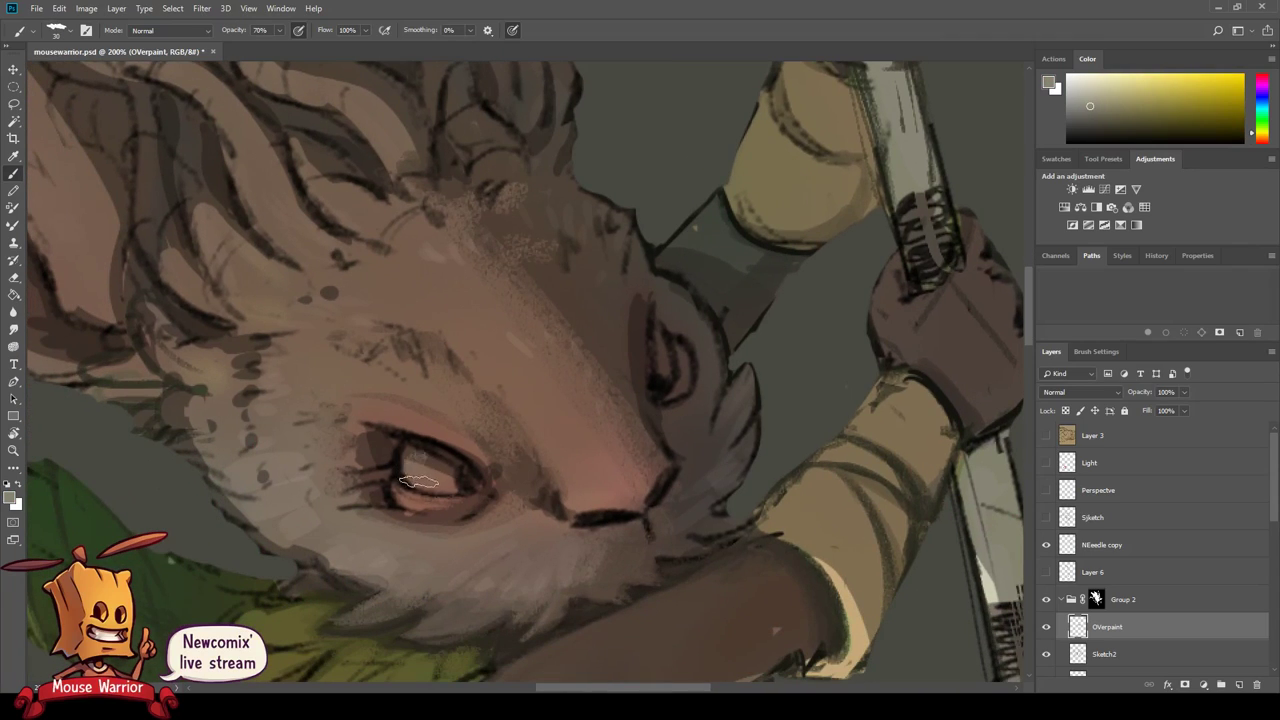
key("bracketleft")
left_click(422, 460, "alt")
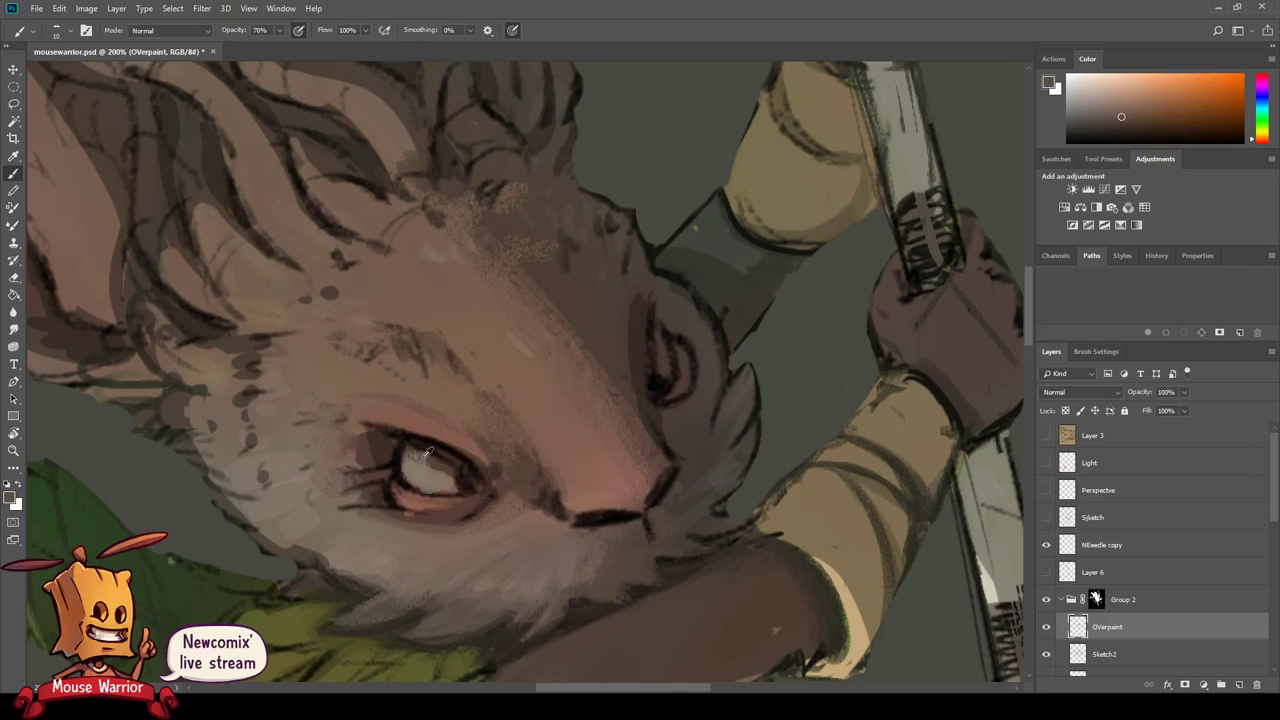
left_click(440, 464, "alt")
left_click(410, 455, "alt")
mouse_move(402, 452)
left_mouse_down()
mouse_move(458, 464)
mouse_move(412, 443)
left_mouse_up()
left_click(445, 458, "alt")
left_click(410, 428, "alt")
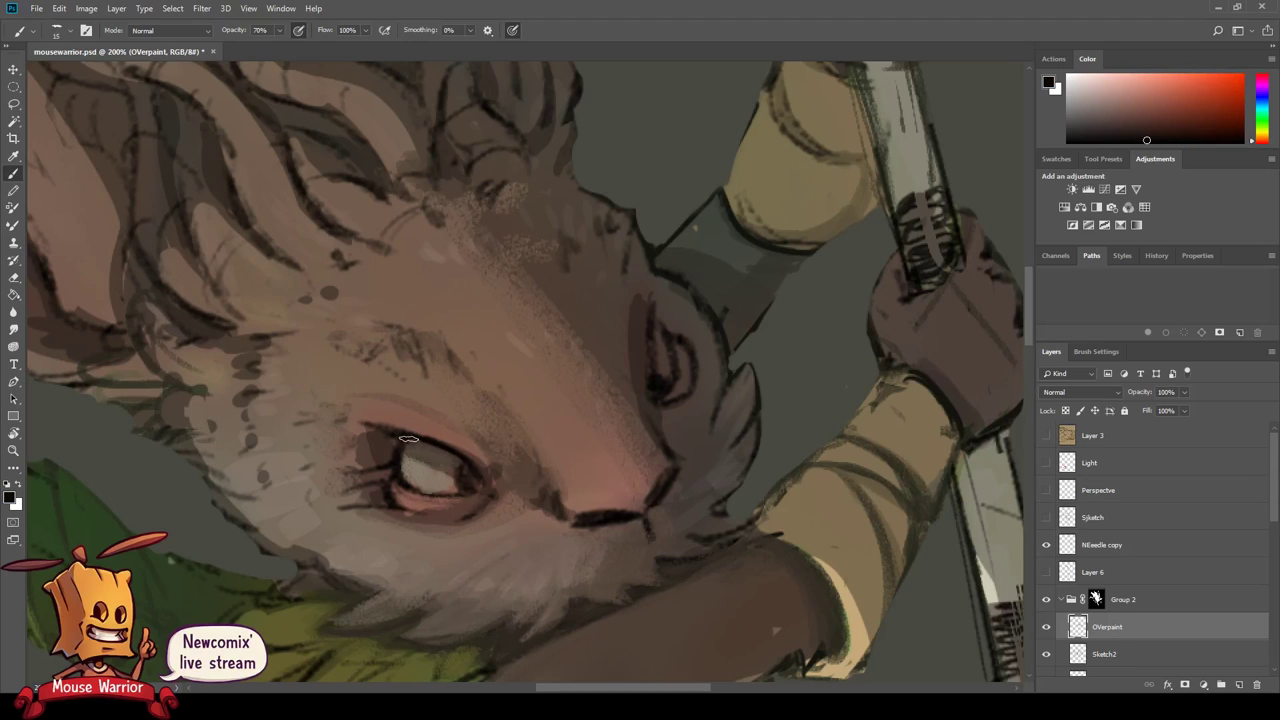
mouse_move(400, 440)
left_mouse_down()
mouse_move(466, 470)
mouse_move(458, 459)
left_mouse_up()
- Lighten the lower part of the eye white with a size 9 brush
left_click(462, 456, "alt")
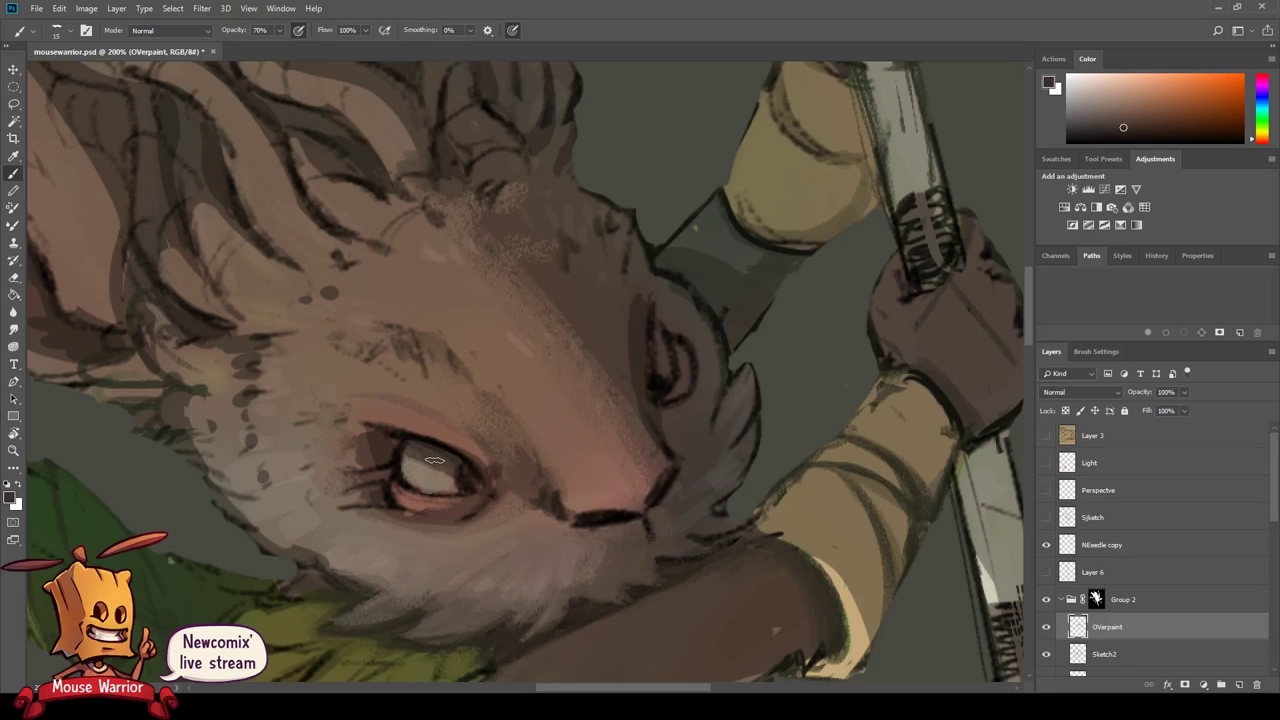
left_click_drag(494, 496, 539, 452)
left_click(527, 440, "alt")
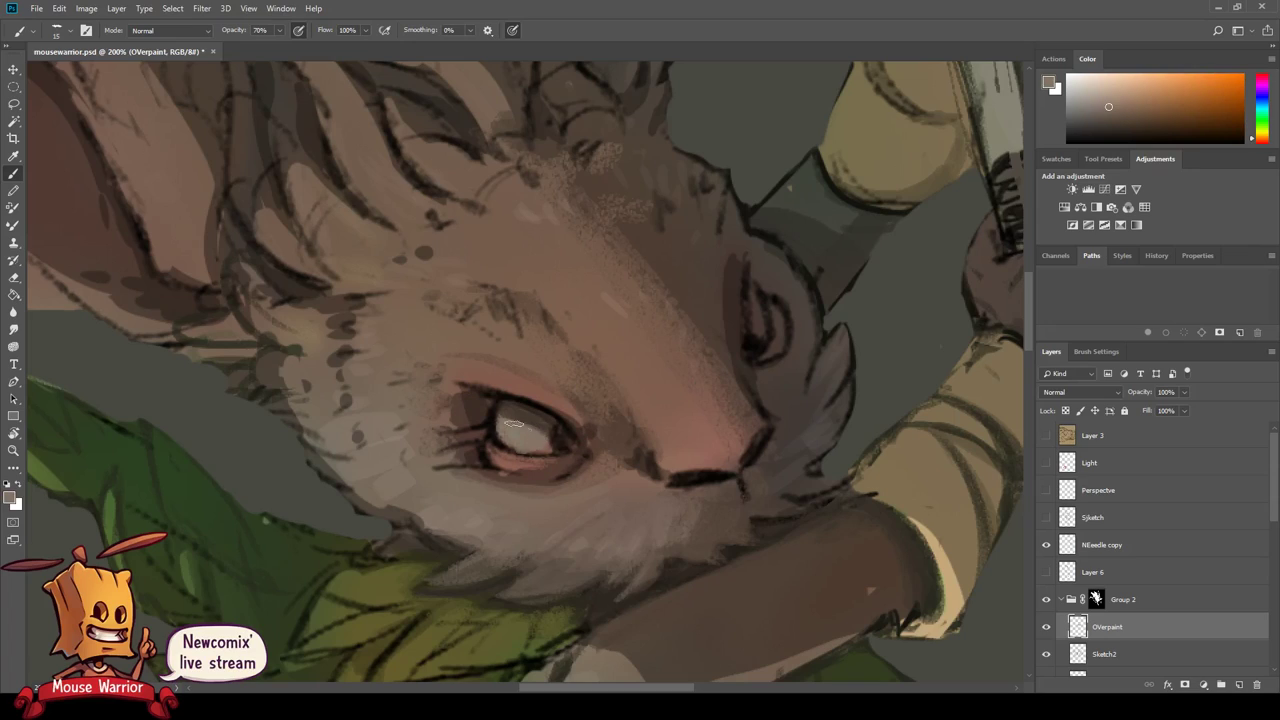
key("bracketleft")
key("bracketleft")
mouse_move(520, 444)
left_mouse_down()
mouse_move(505, 442)
mouse_move(530, 472)
left_mouse_up()
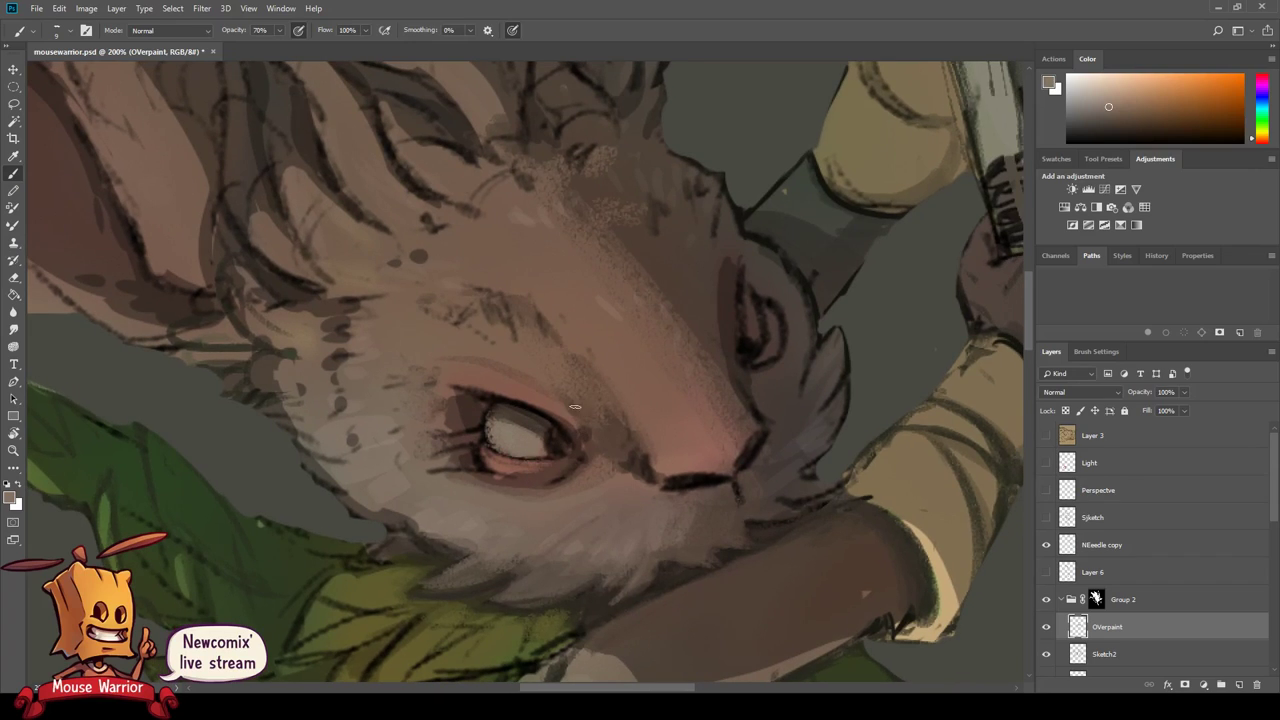
left_click(489, 414, "alt")
- Set the Sketch2 layer's Fill to 50% and return to the Overpaint layer
left_click(1126, 652)
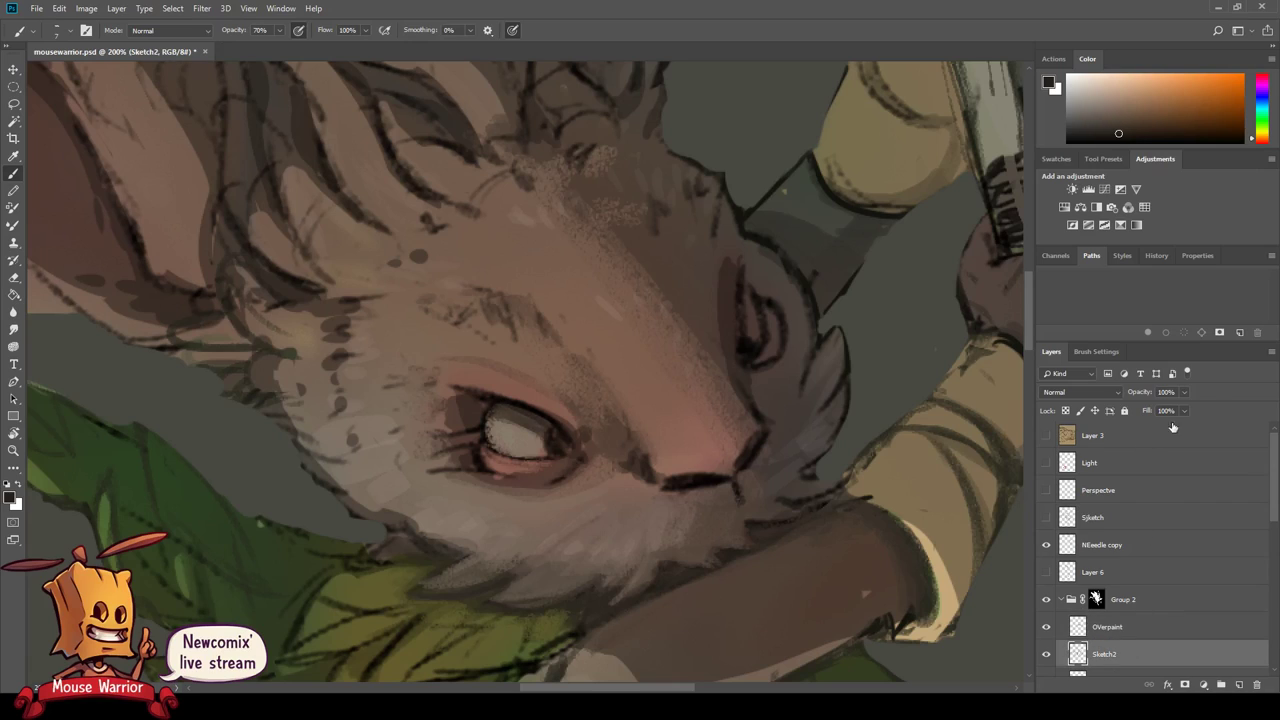
left_click_drag(1182, 412, 1158, 425)
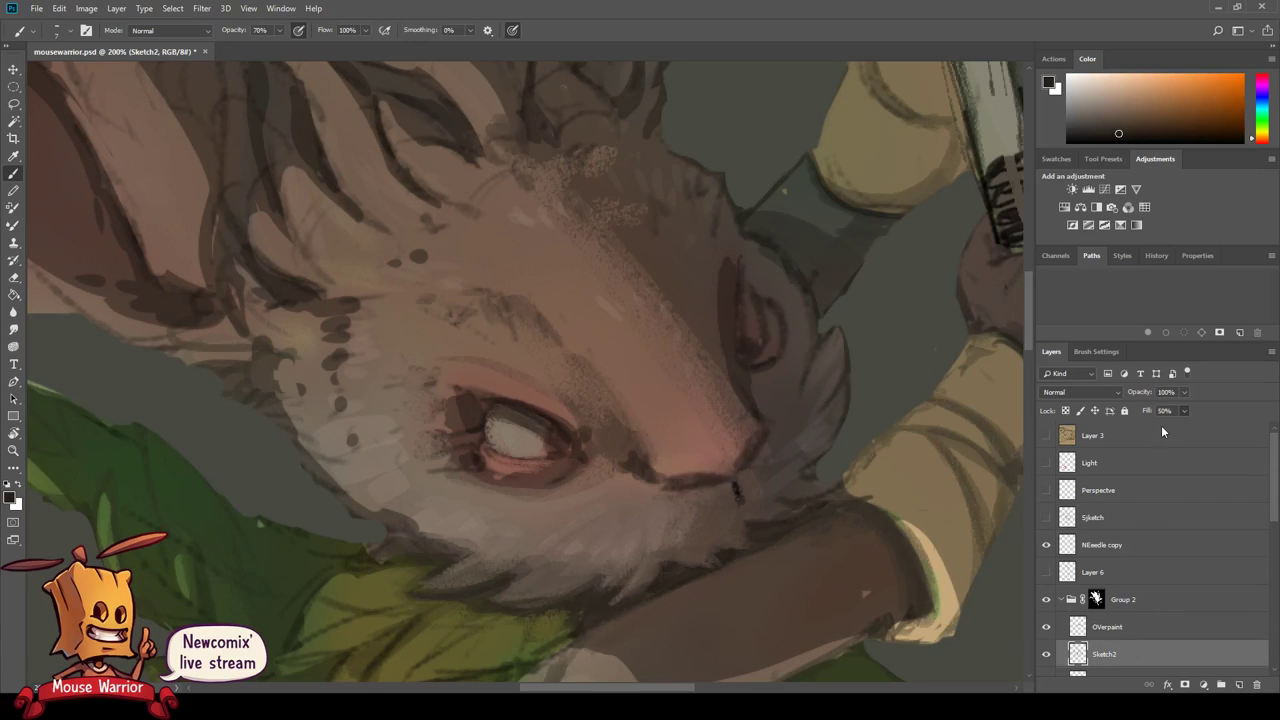
left_click(1128, 627)
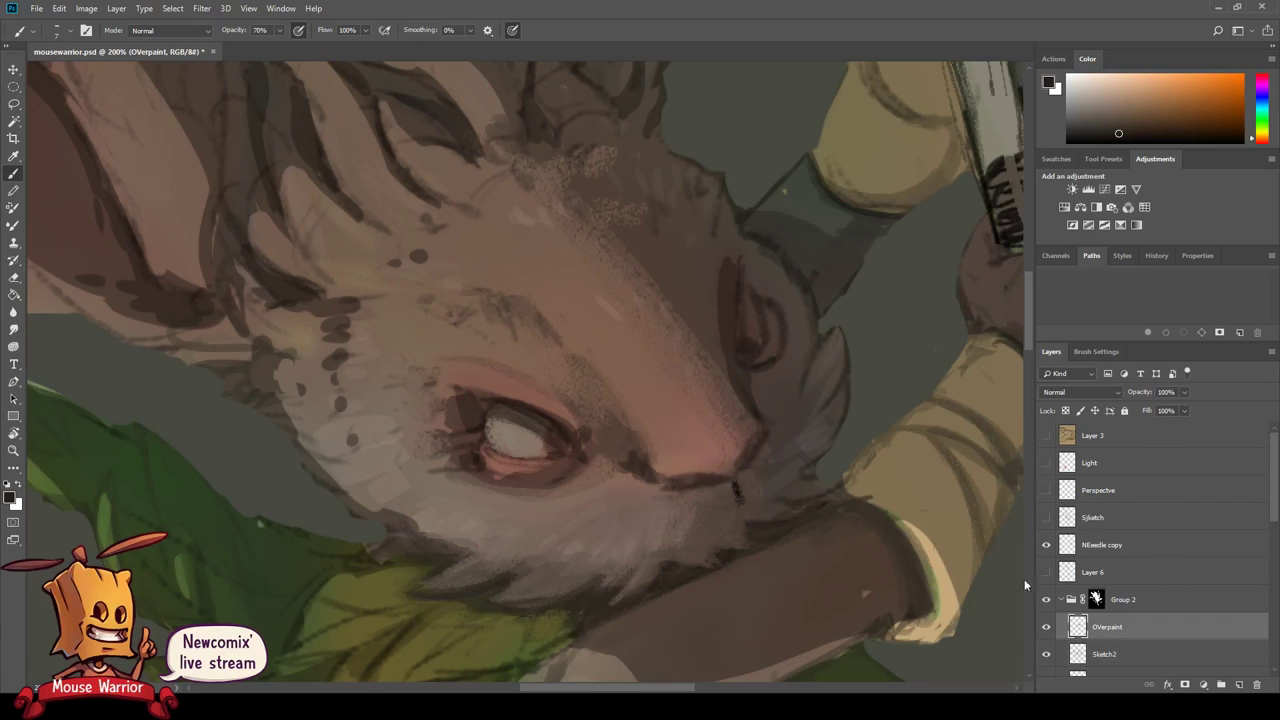
- Eyedrop the eye colour, darken it in the Color panel, and paint the pupil
left_click(531, 414, "alt")
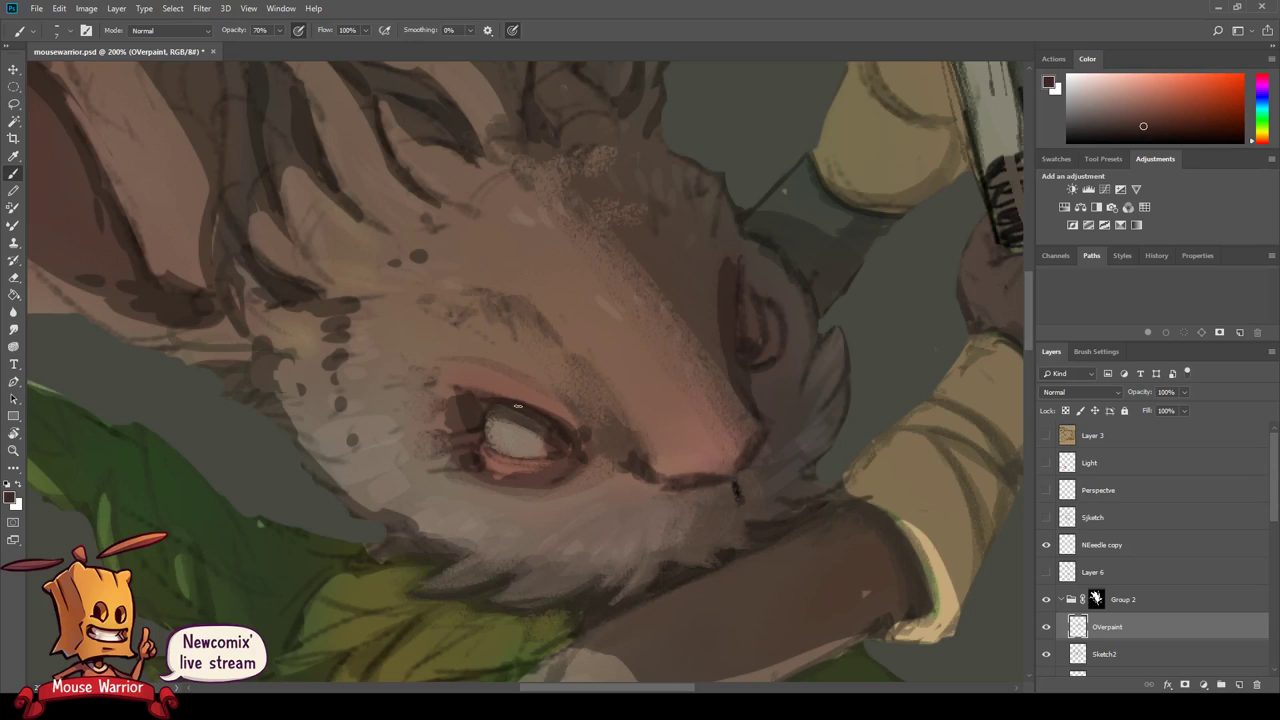
left_click_drag(520, 427, 525, 362)
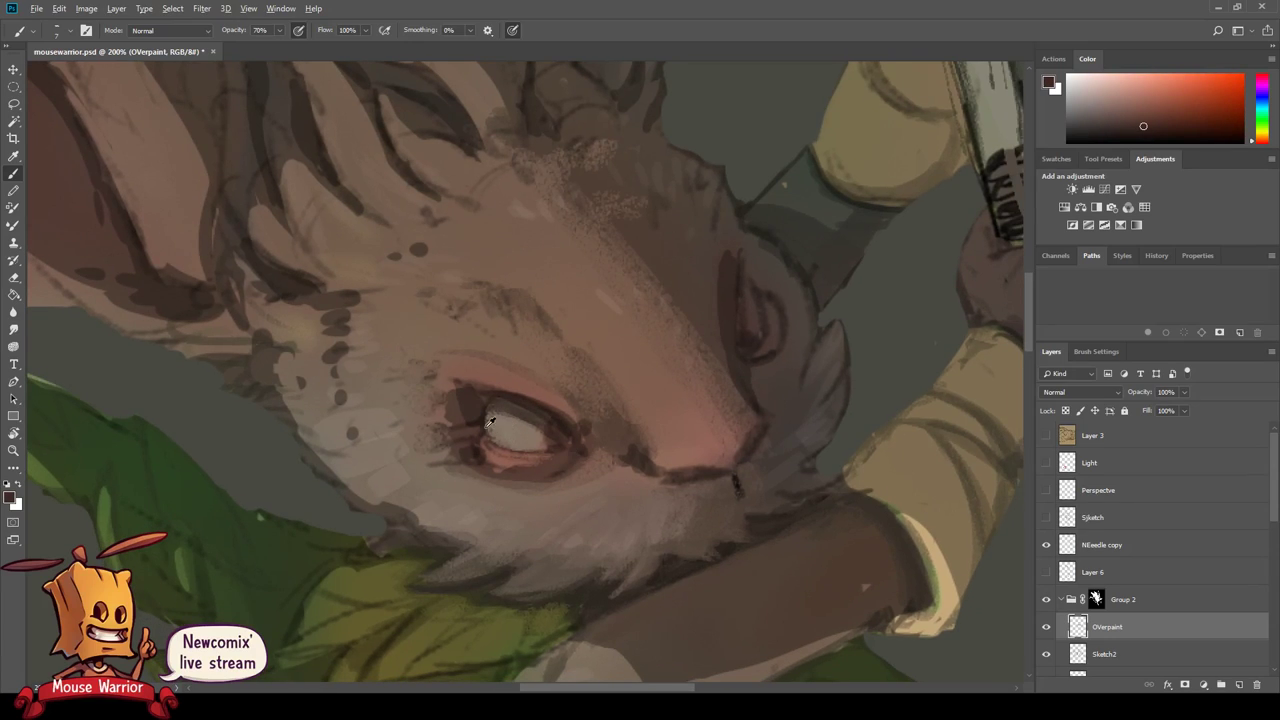
left_click(490, 421, "alt")
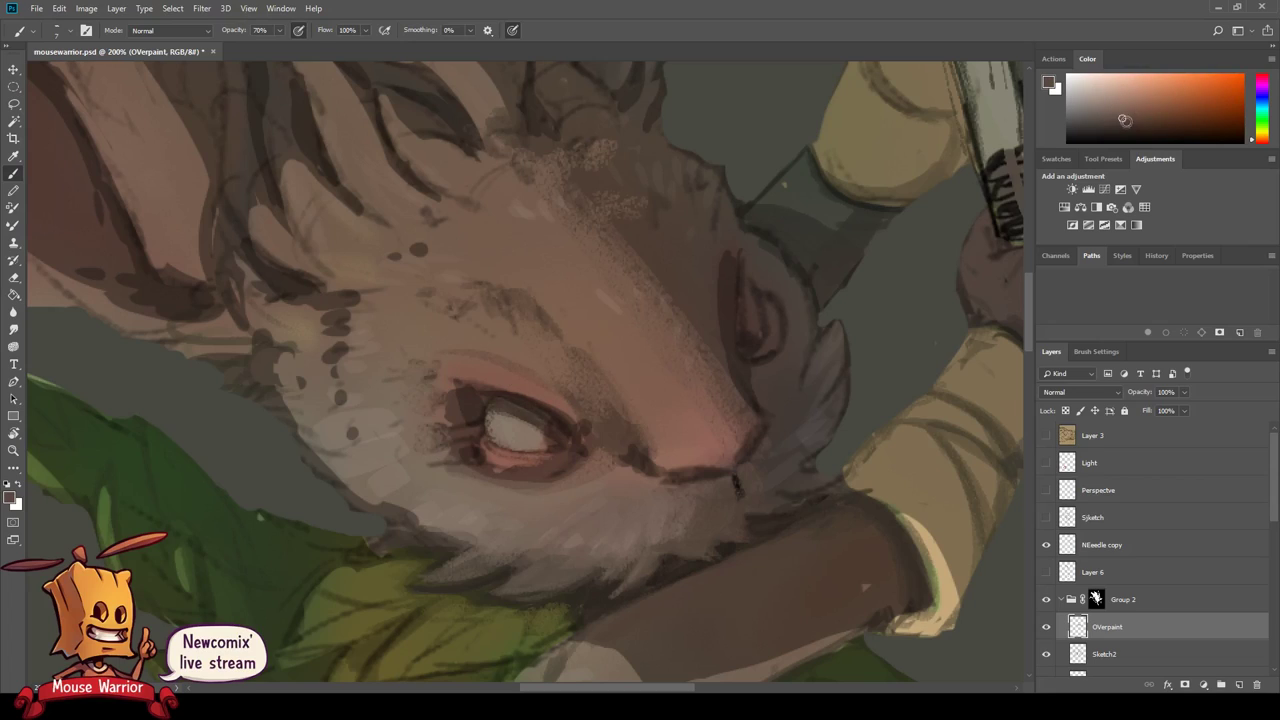
left_click_drag(1125, 121, 1120, 131)
left_click_drag(1142, 135, 1181, 139)
left_click_drag(544, 436, 555, 430)
scroll(582, 430, "left", 1)
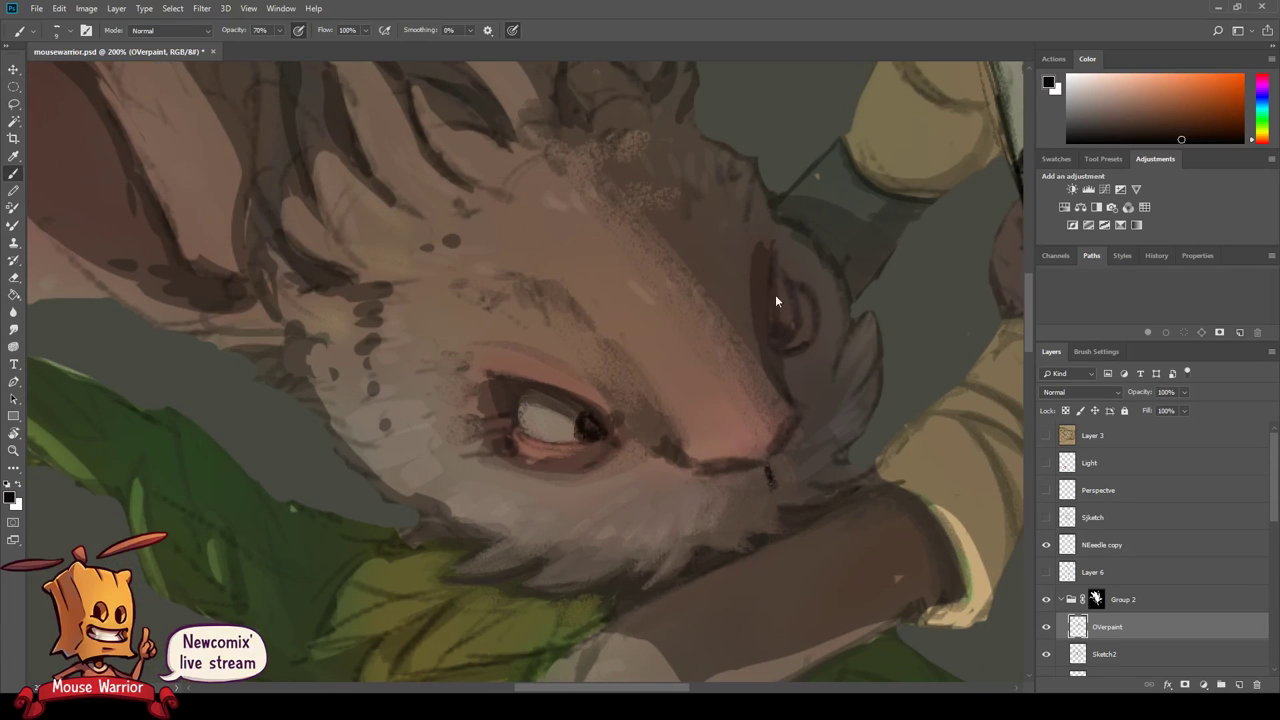
- Repaint the lower eyelid with pinkish skin tones sampled around the near eye
left_click_drag(775, 300, 672, 433)
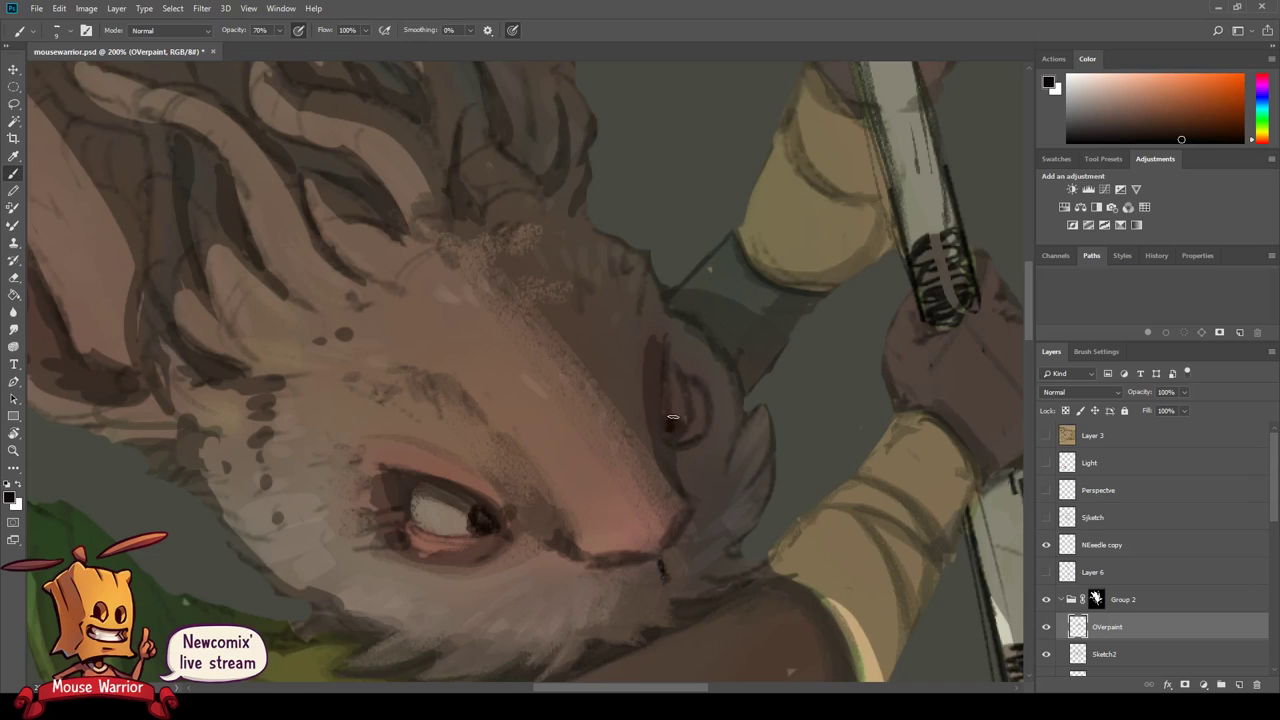
left_click_drag(630, 509, 644, 497)
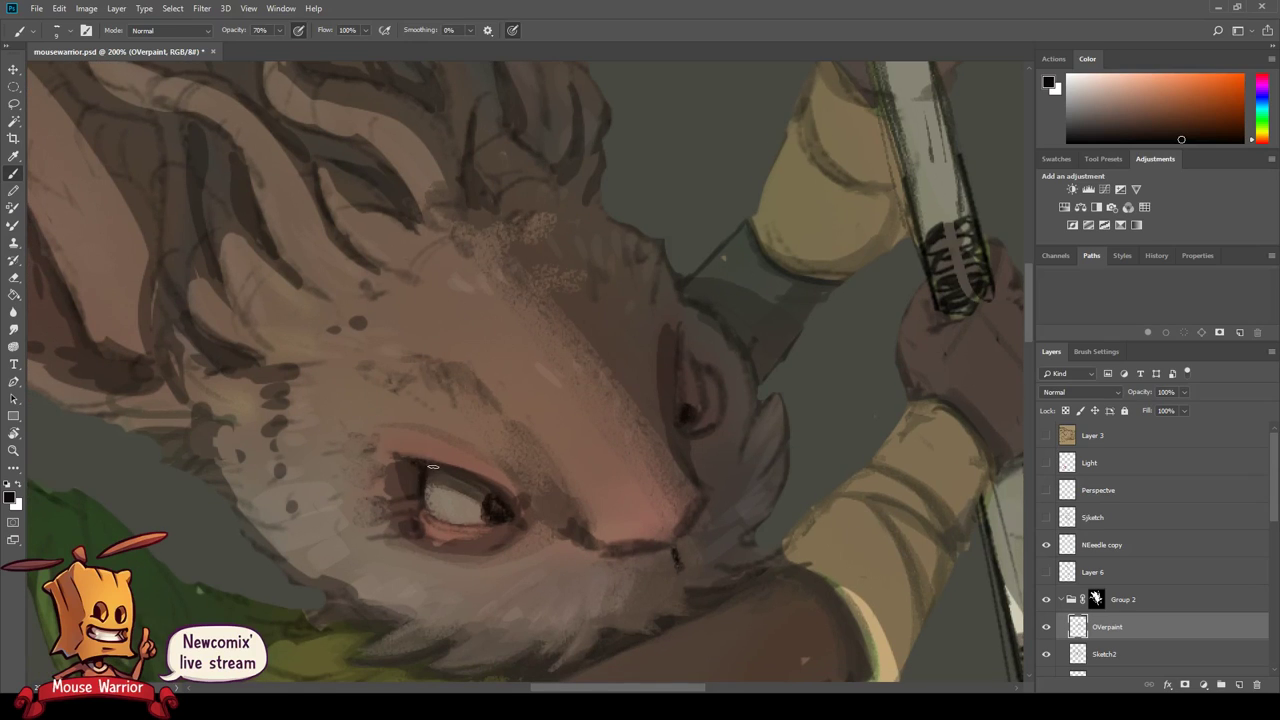
left_click_drag(451, 485, 485, 439)
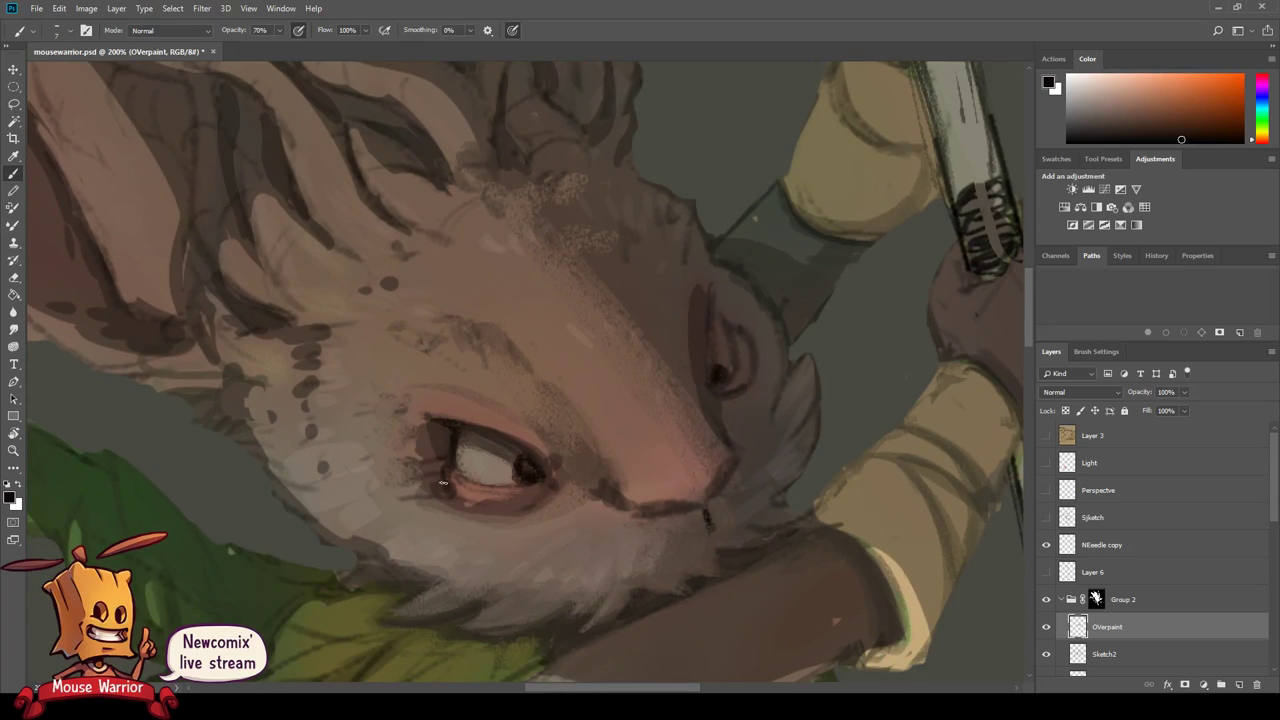
left_click(462, 493, "alt")
left_click(508, 500, "alt")
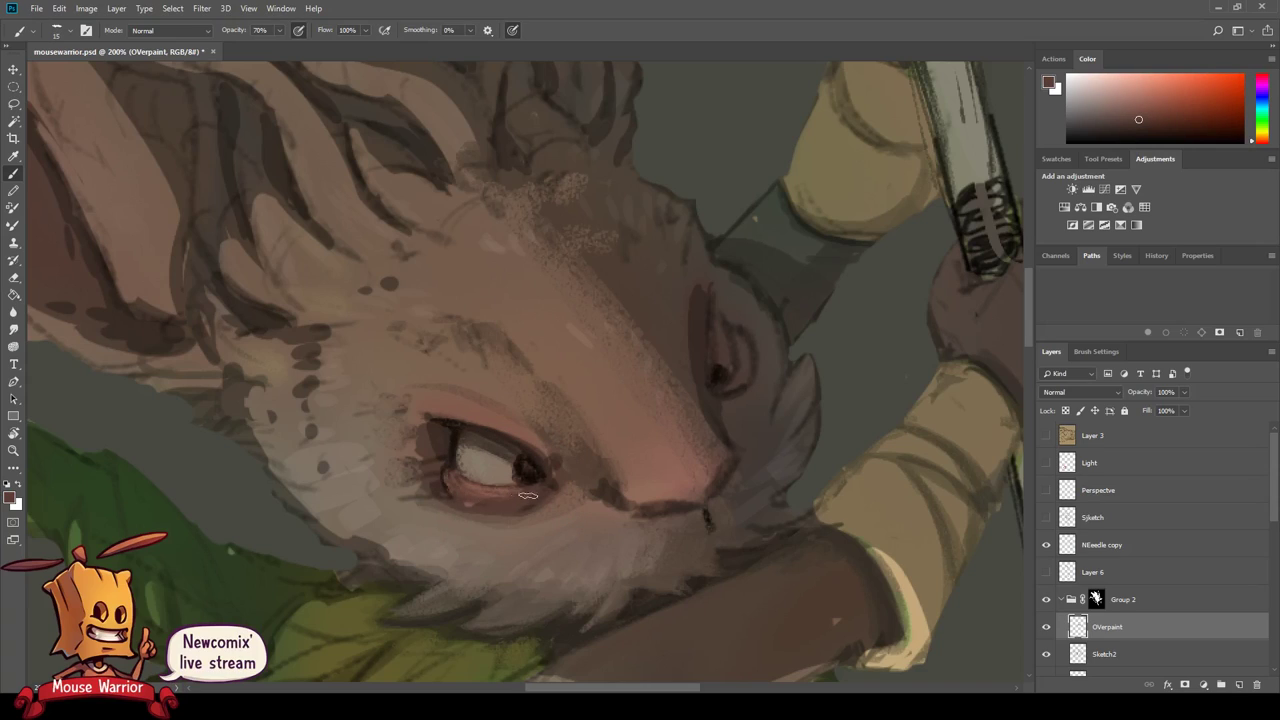
left_click(497, 411, "alt")
left_click(471, 487, "alt")
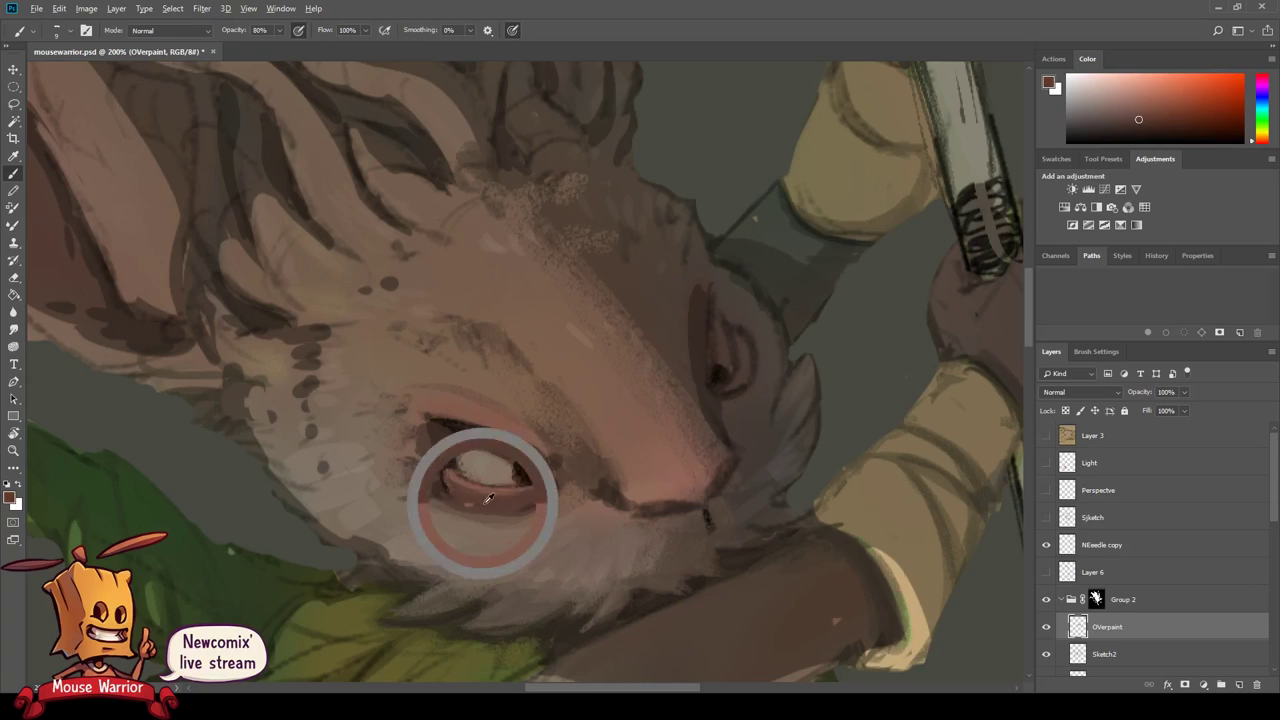
left_click_drag(513, 492, 448, 504)
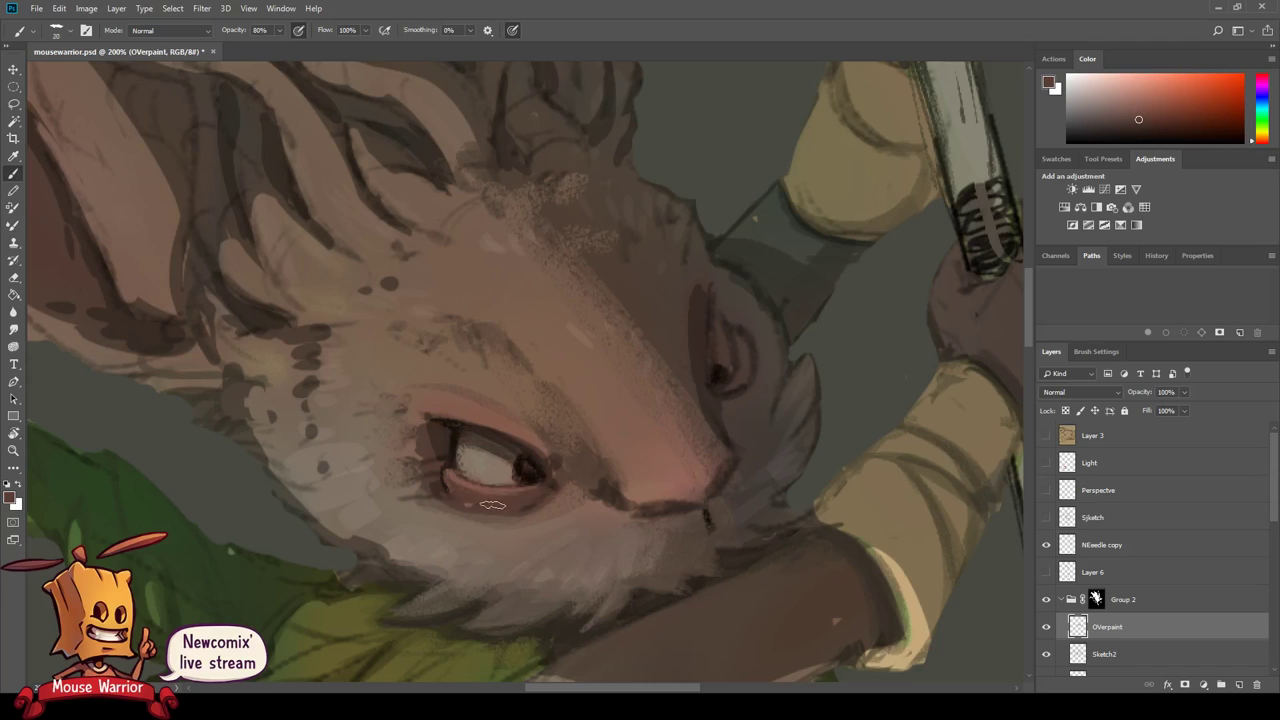
left_click(545, 508, "alt")
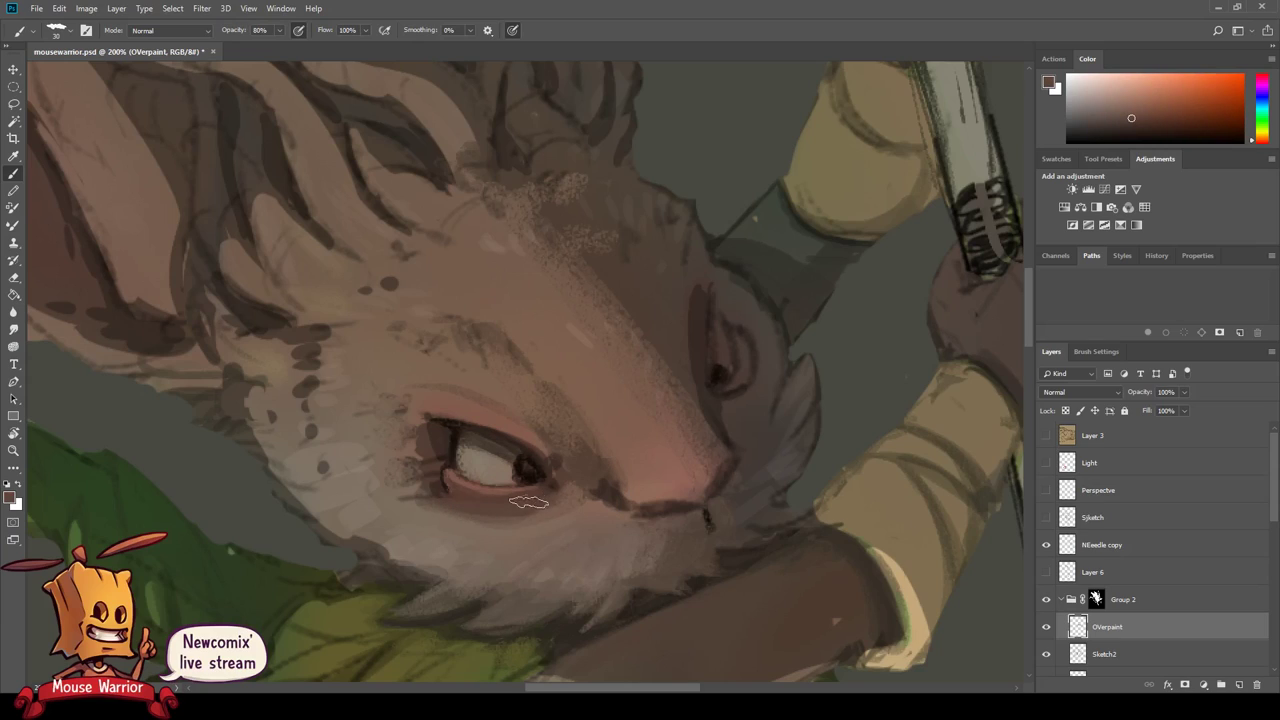
left_click(505, 416, "alt")
left_click_drag(508, 500, 440, 504)
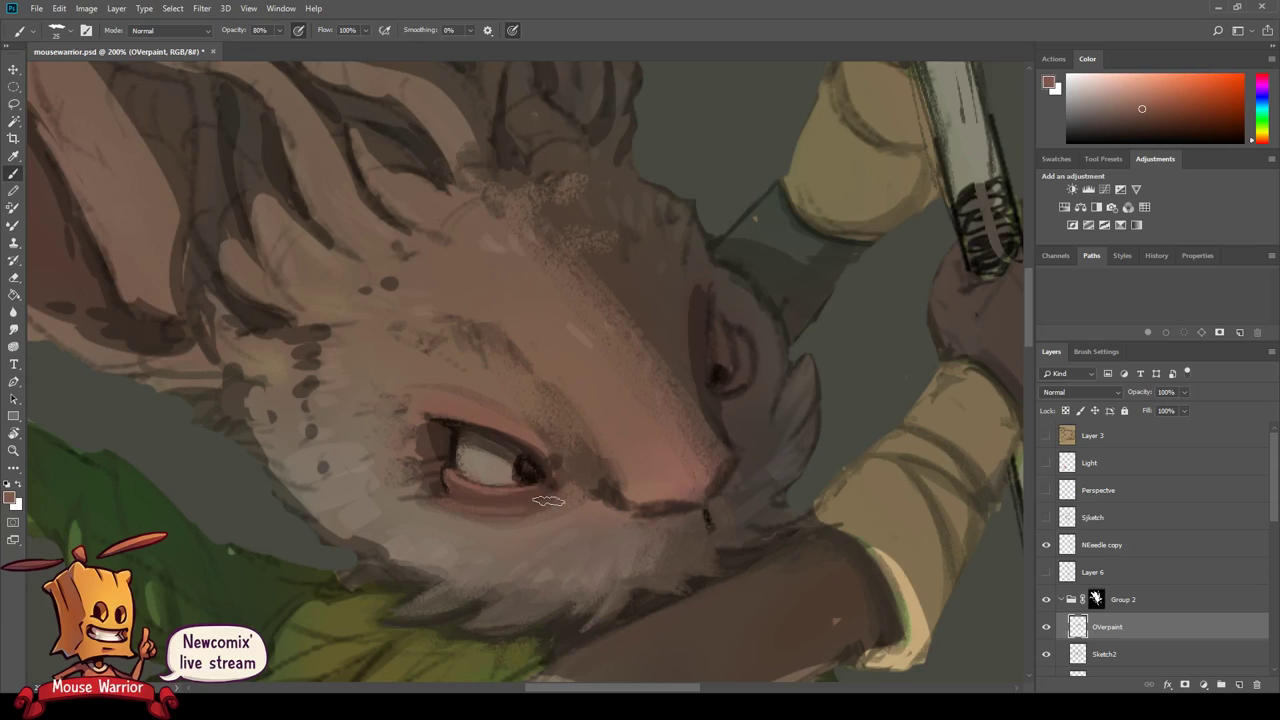
- Paint dark eyelashes left of the eye and a light stroke above its inner corner
left_click(455, 531, "alt")
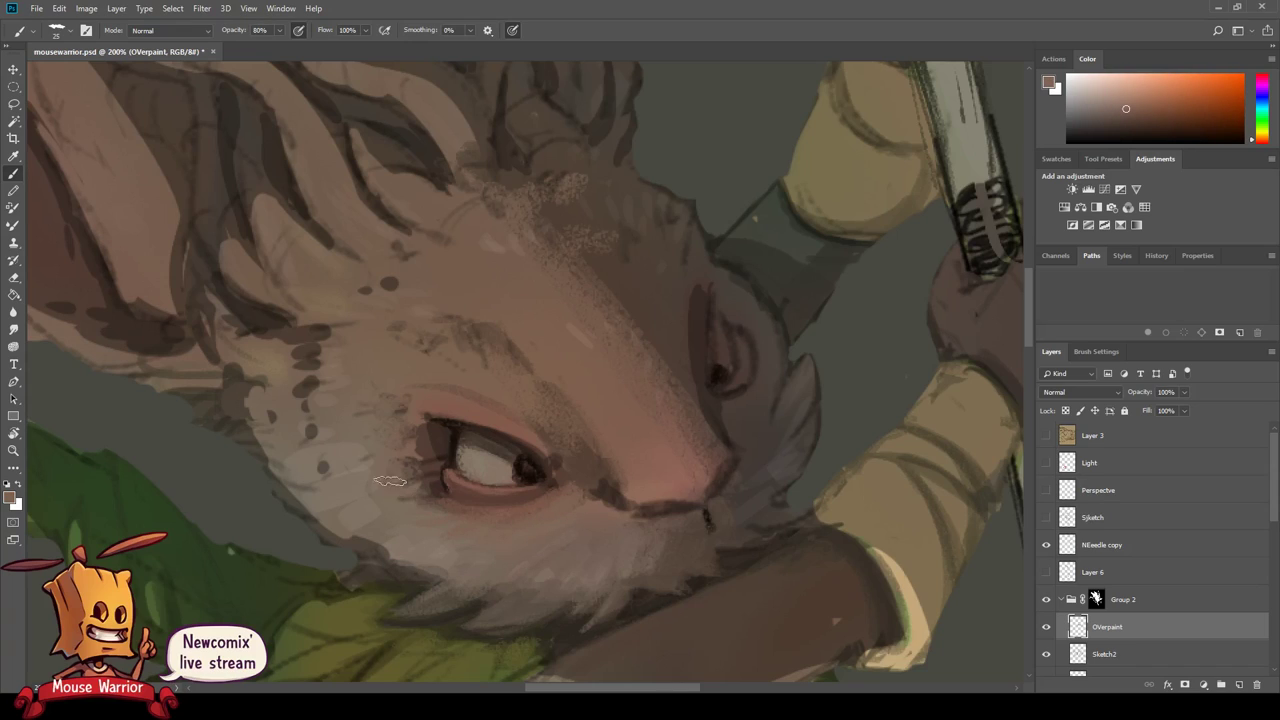
left_click_drag(390, 481, 465, 486)
left_click(509, 488, "alt")
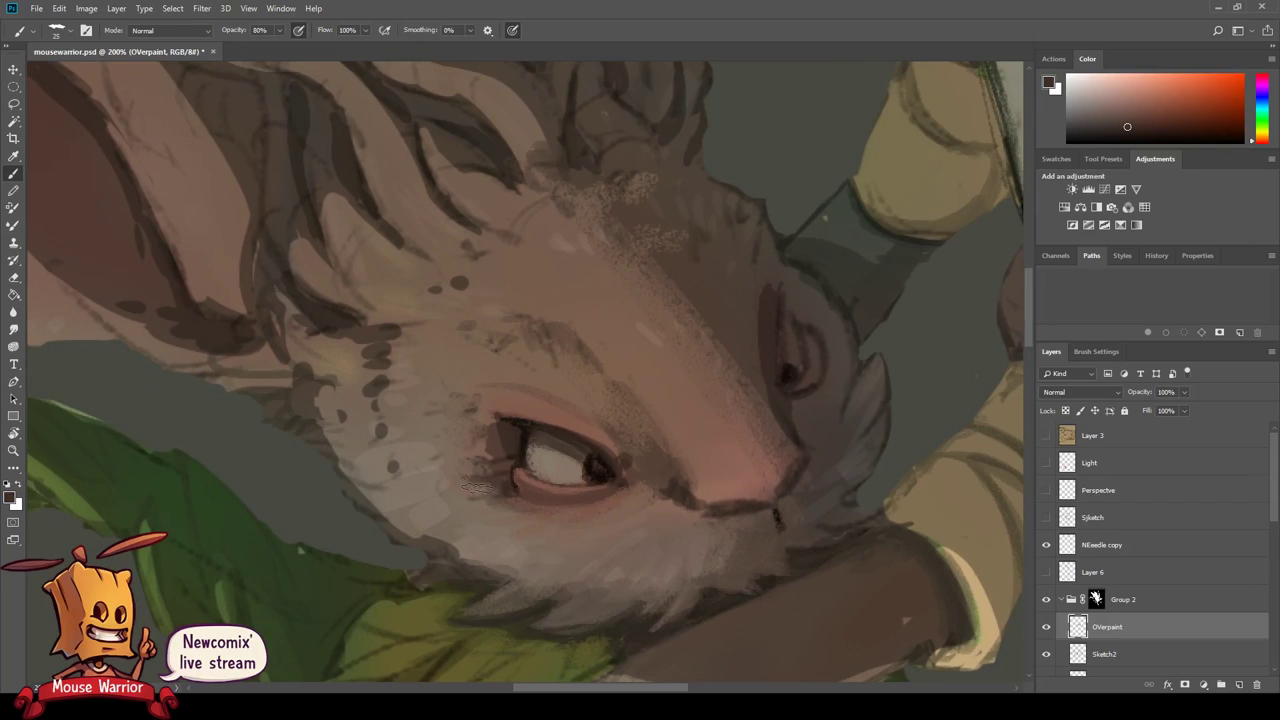
key("bracketleft")
key("bracketleft")
left_click_drag(496, 458, 430, 422)
left_click(494, 438, "alt")
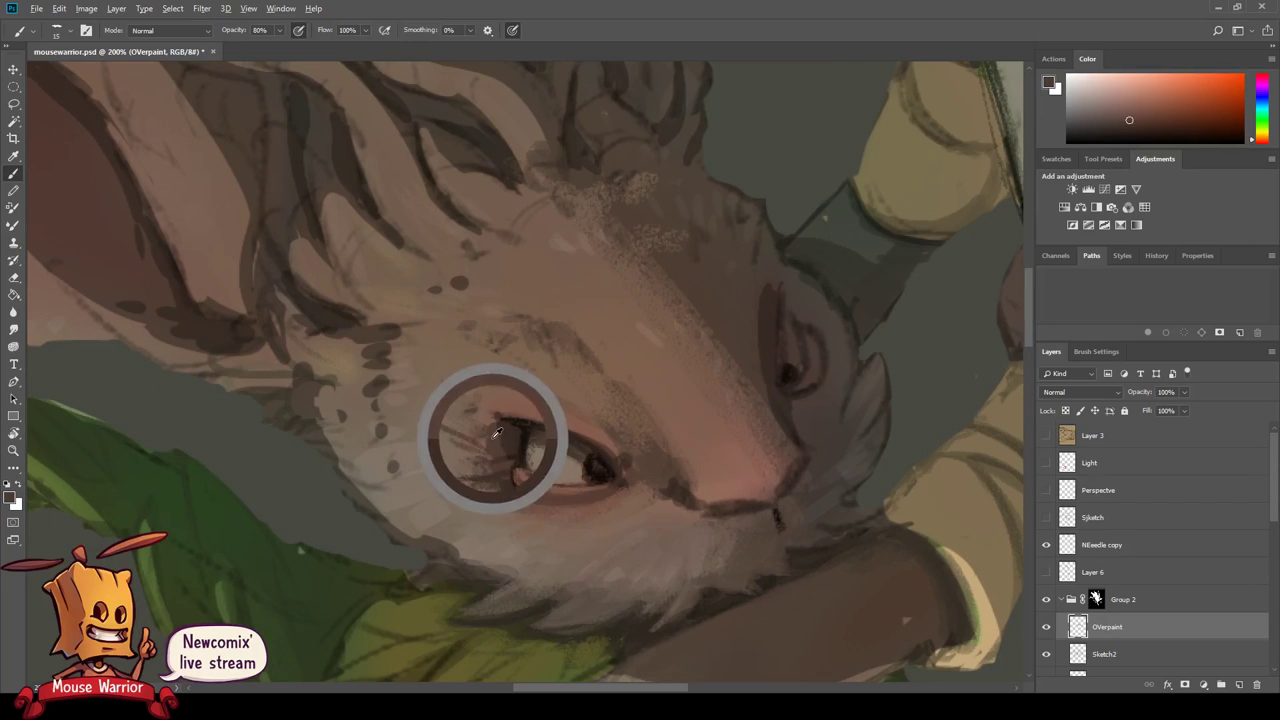
left_click(440, 444, "alt")
key("bracketright")
key("bracketright")
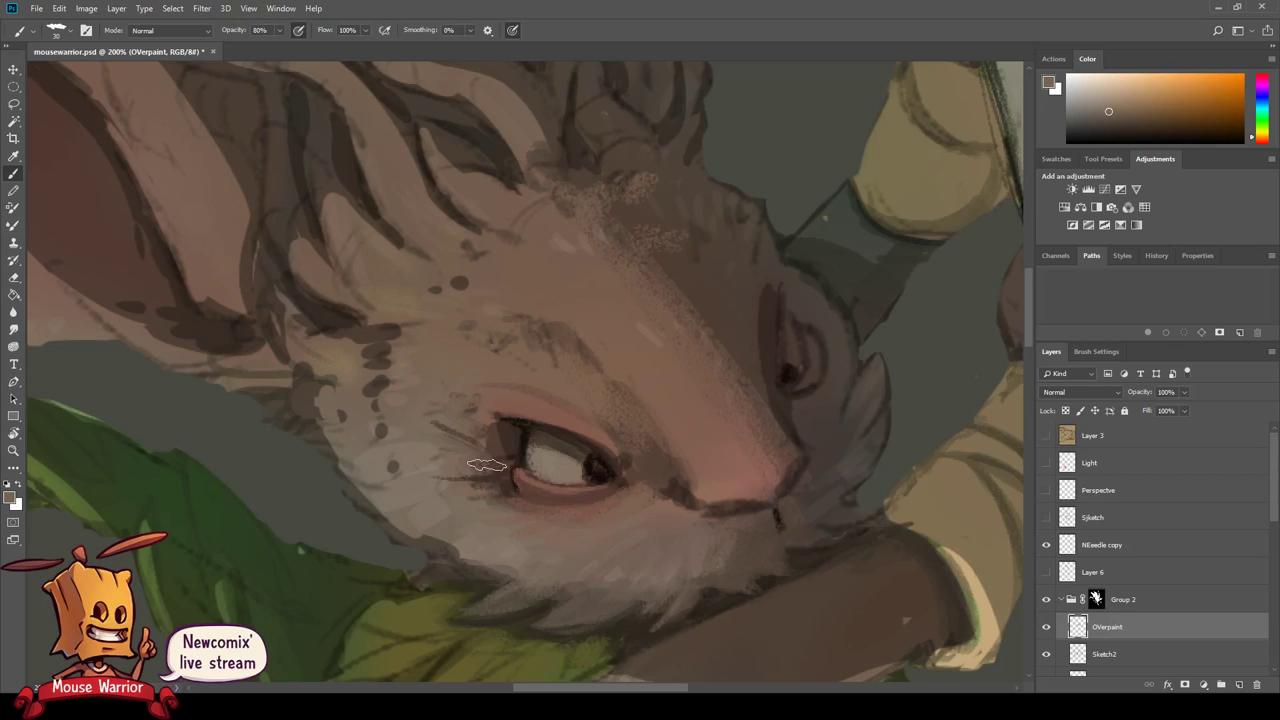
left_click(447, 416, "alt")
left_click_drag(466, 420, 412, 428)
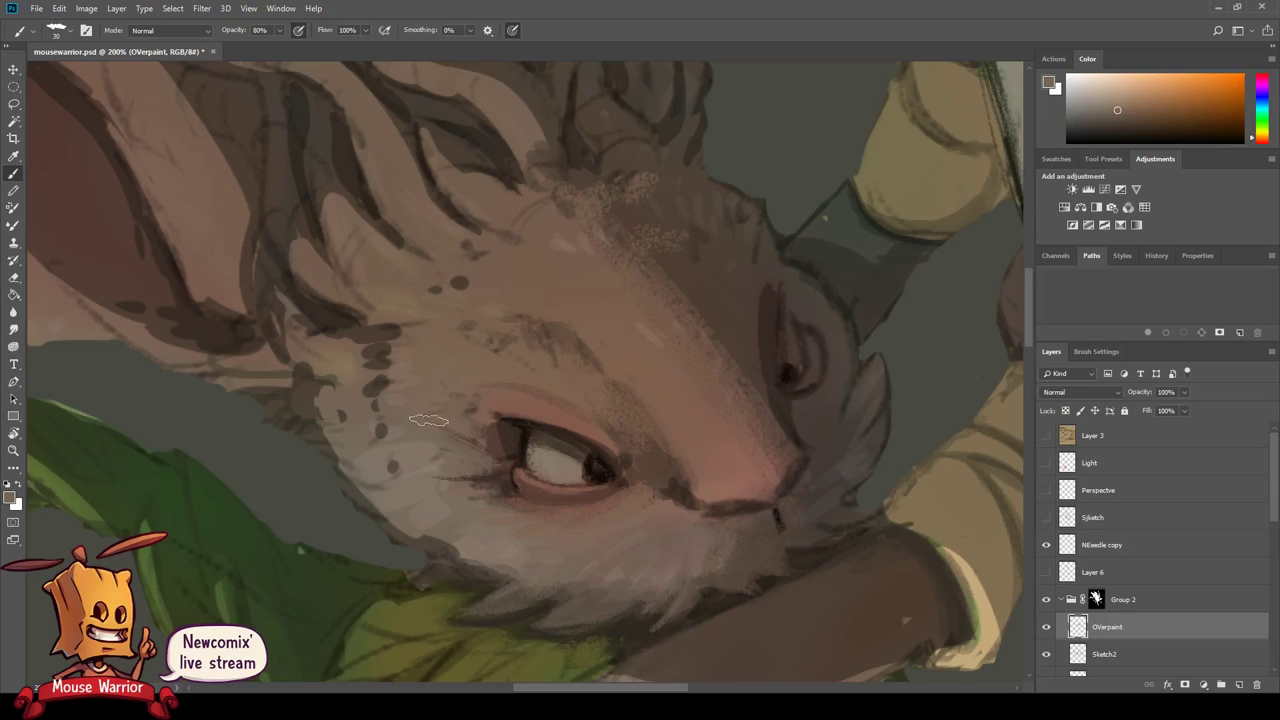
left_click(508, 443, "alt")
left_click_drag(488, 452, 440, 446)
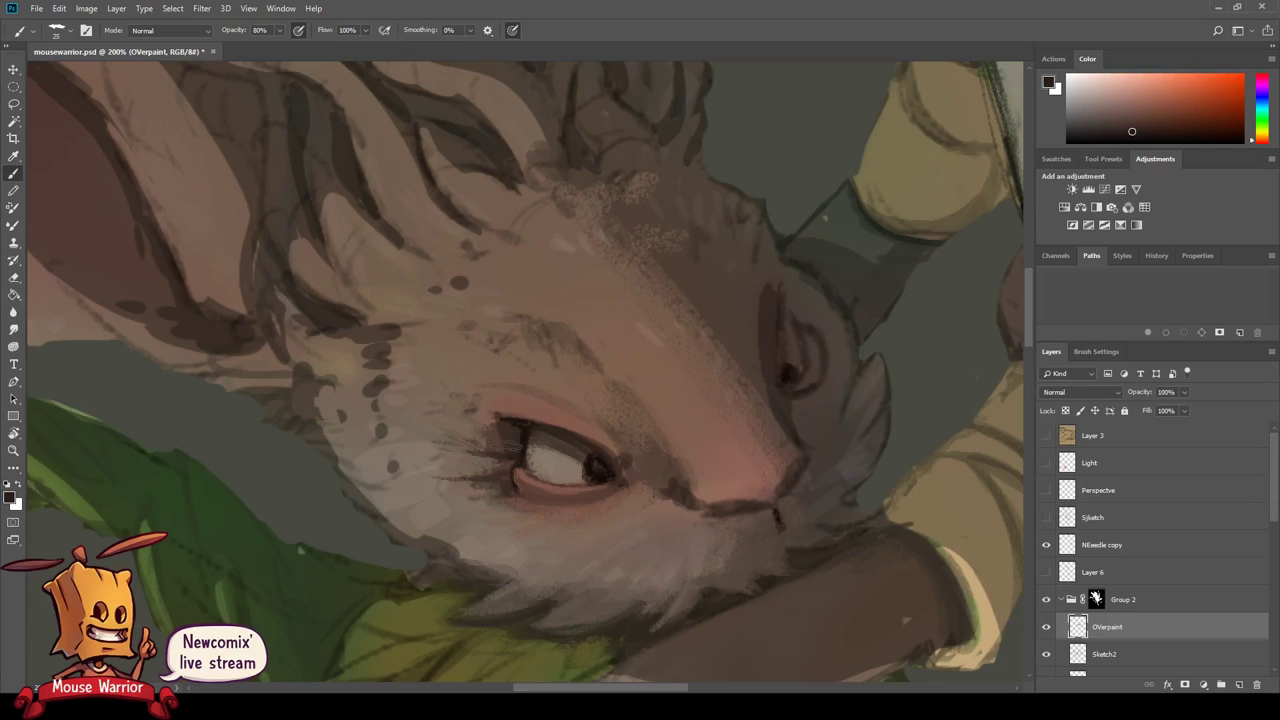
- Add a faint pink highlight along the upper eyelid using colours from the fur above
left_click(494, 436, "alt")
left_click(510, 414, "alt")
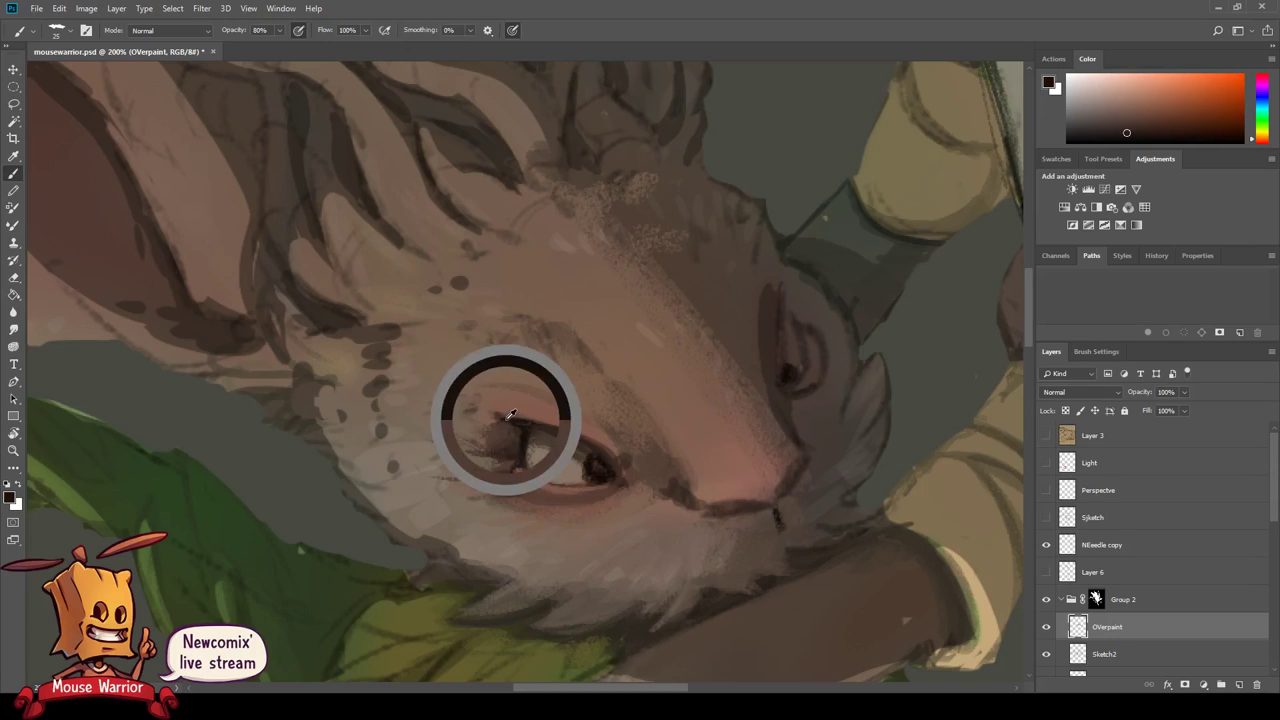
left_click(485, 402, "alt")
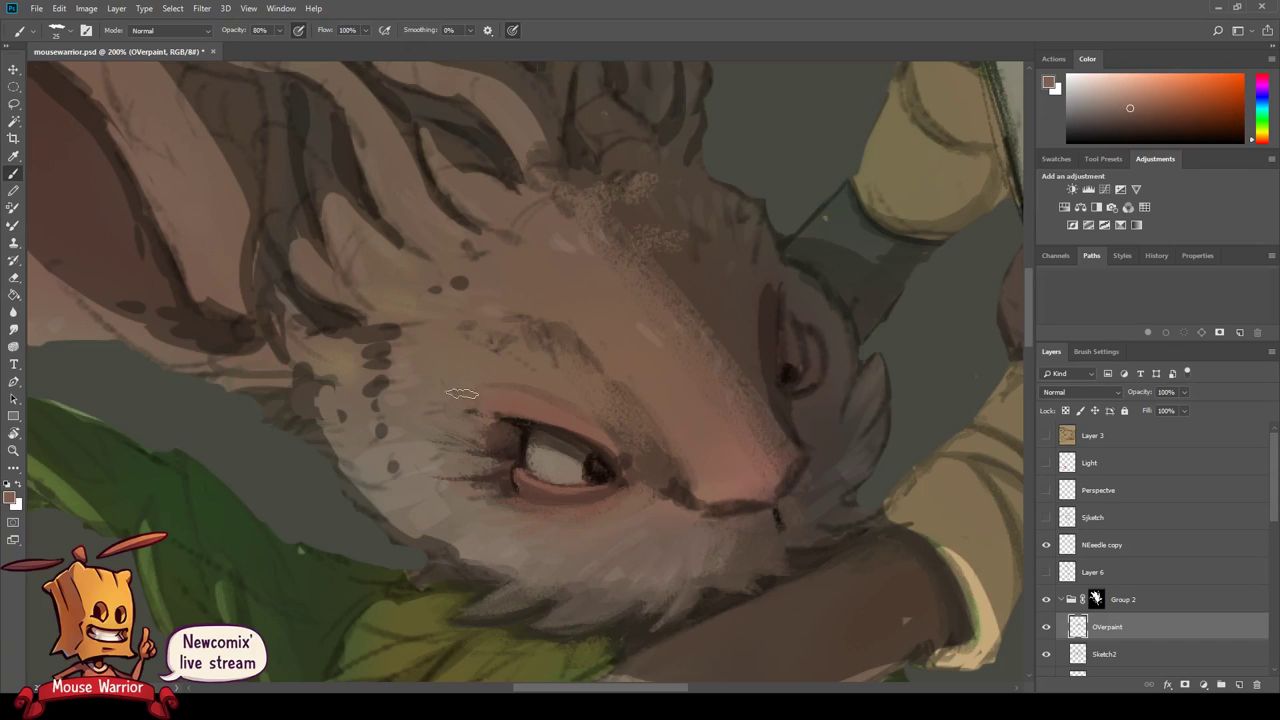
left_click(543, 415, "alt")
left_click(469, 382, "alt")
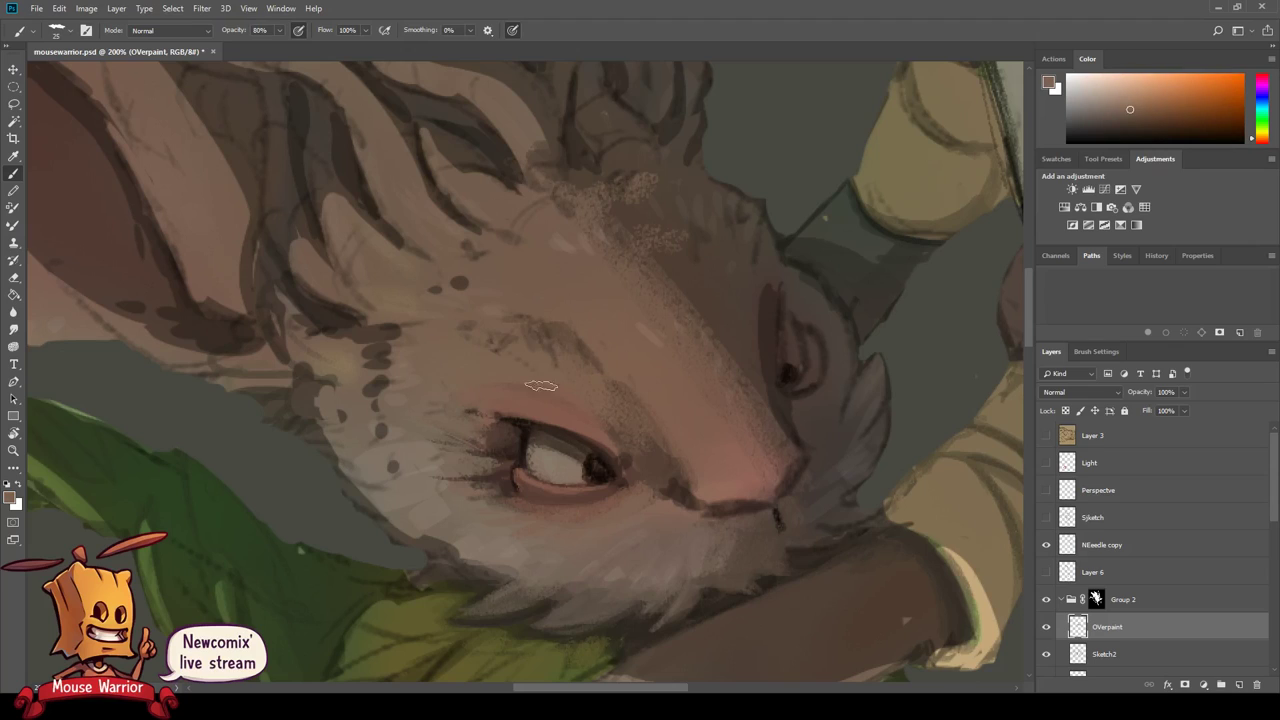
left_click(488, 376, "alt")
left_click_drag(535, 391, 566, 393)
- Paint a small dark stroke at the eye's corner toward the muzzle
left_click_drag(516, 420, 446, 430)
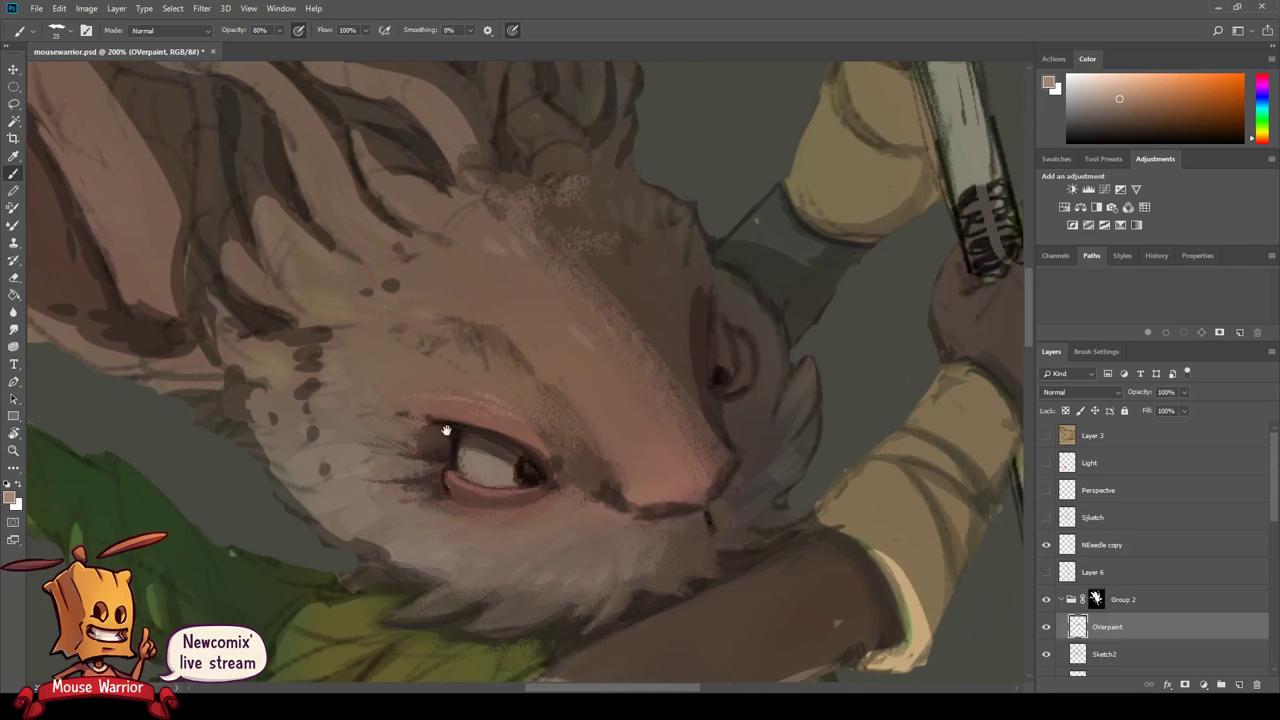
left_click(532, 429, "alt")
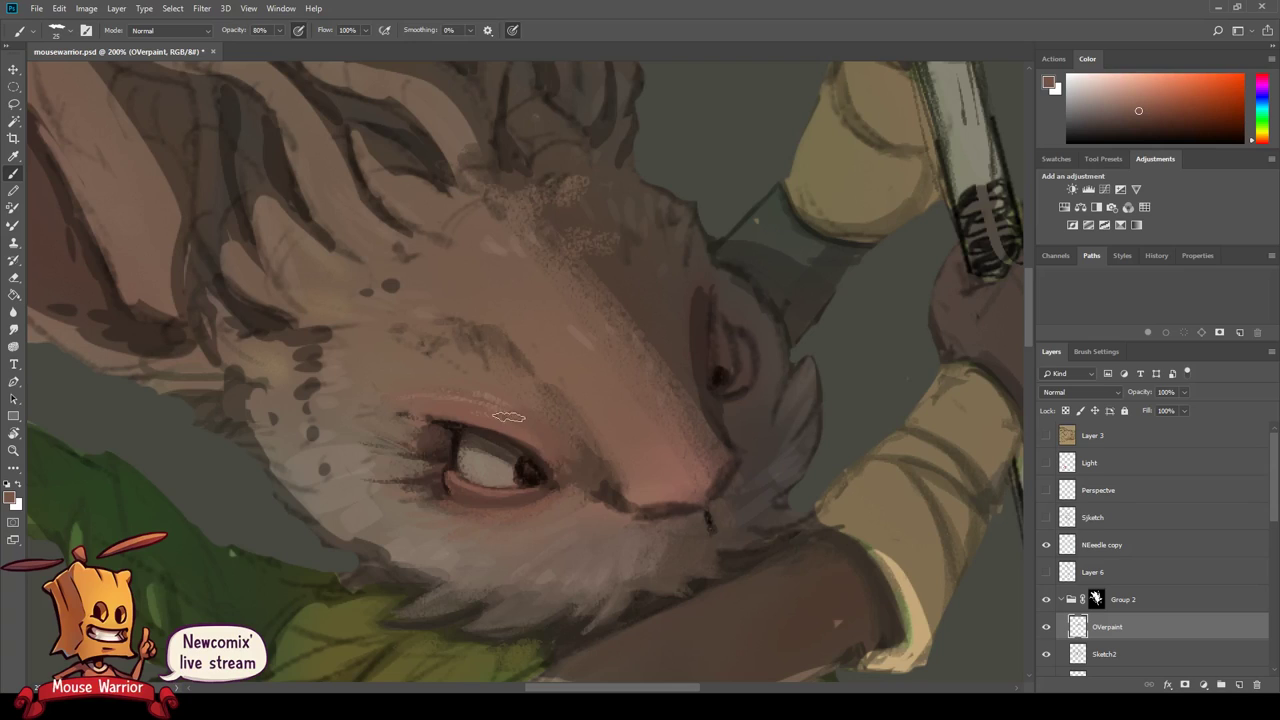
left_click_drag(570, 476, 543, 517)
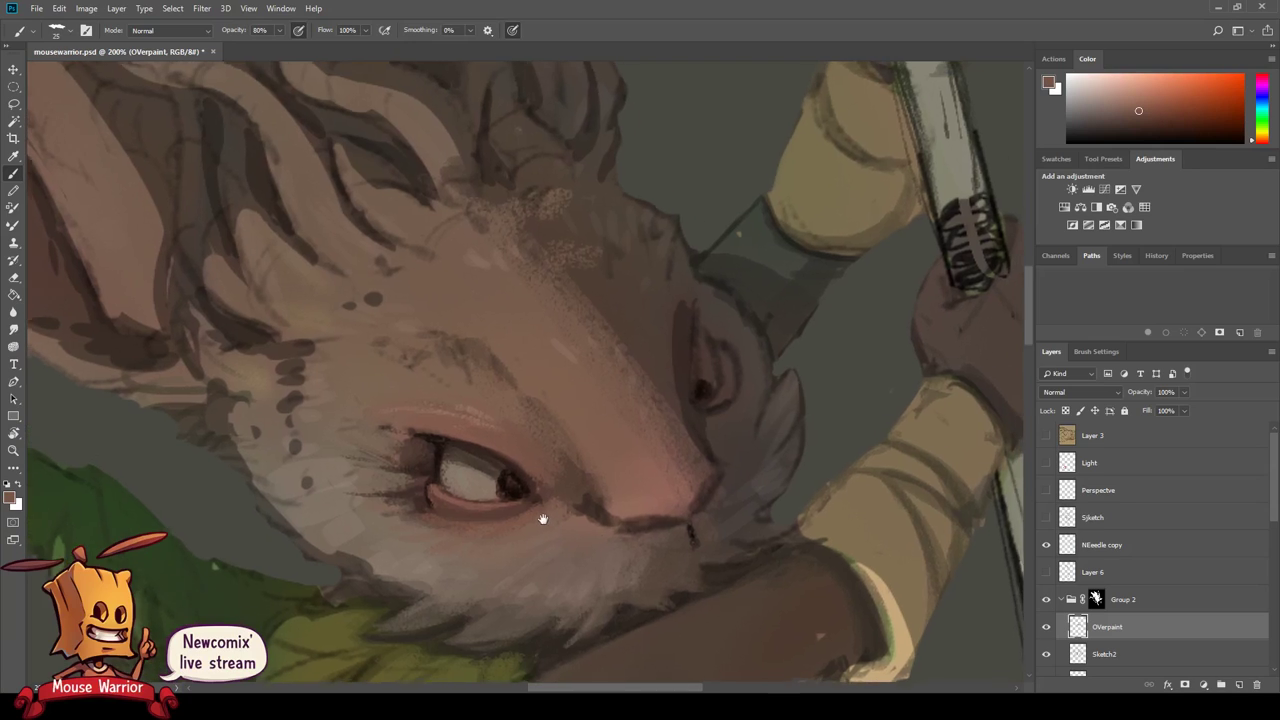
left_click(537, 497, "alt")
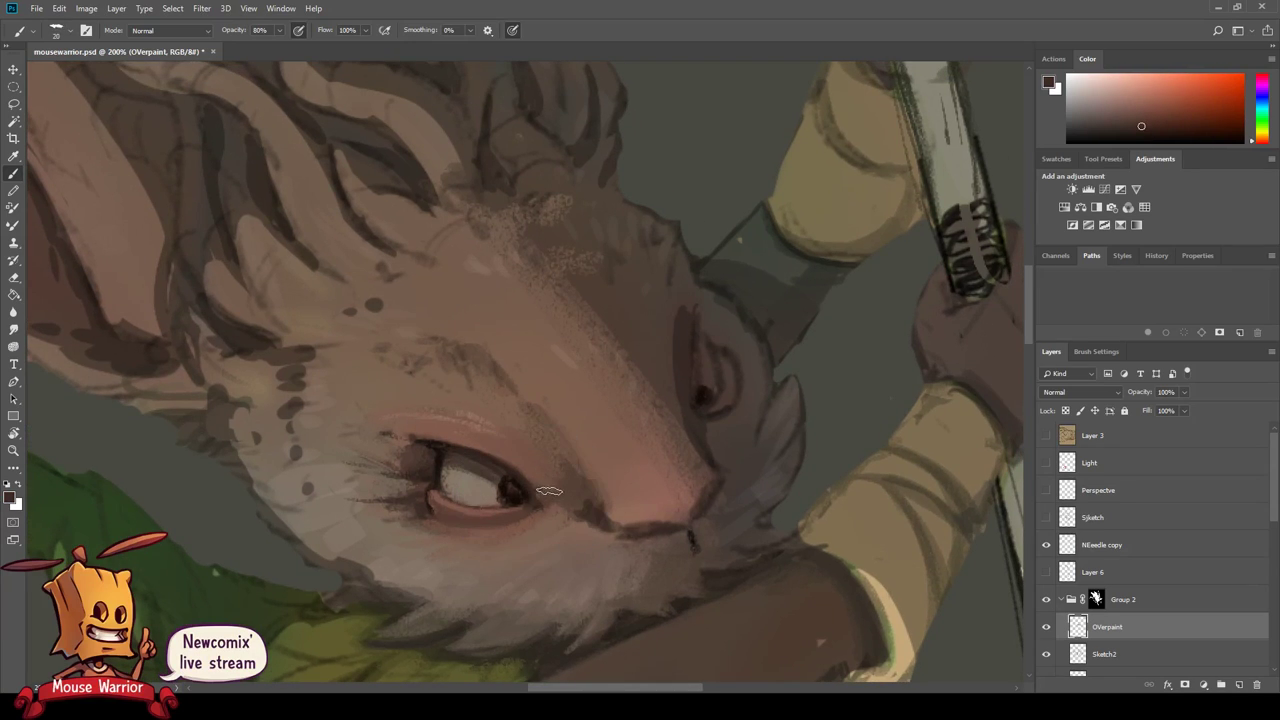
left_click(554, 477, "alt")
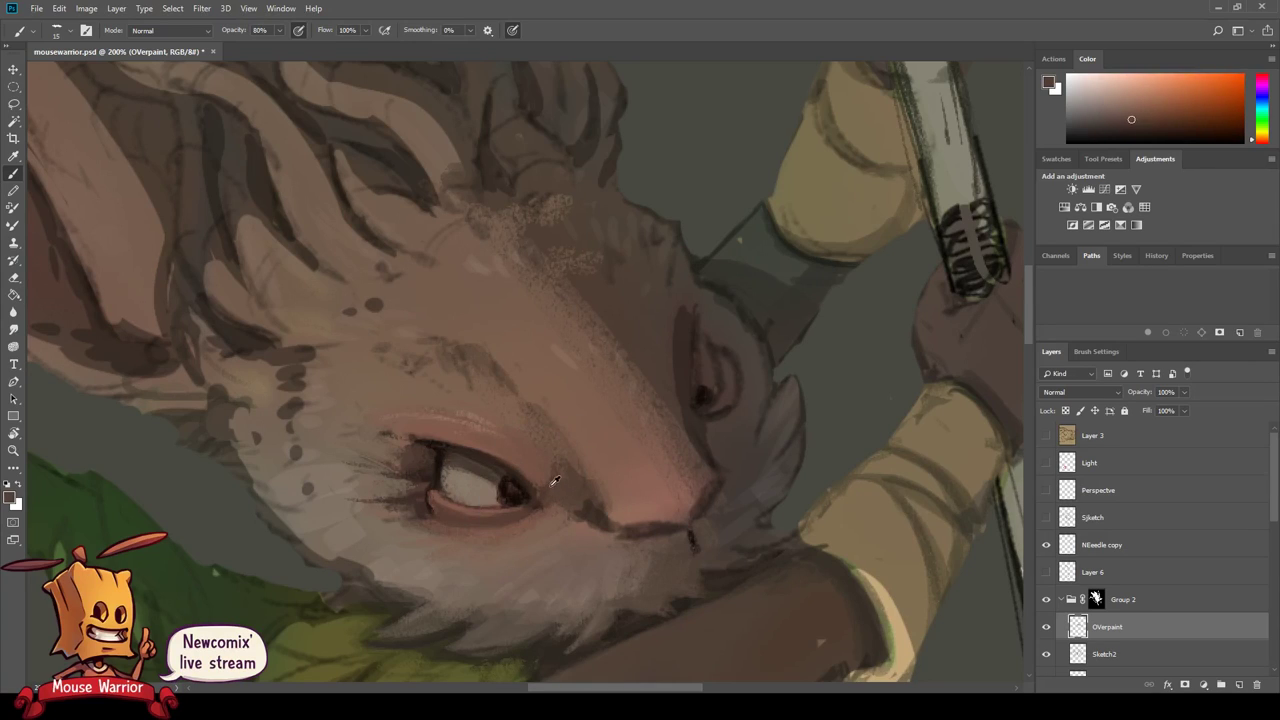
mouse_move(550, 484)
left_mouse_down()
mouse_move(537, 497)
mouse_move(557, 519)
left_mouse_up()
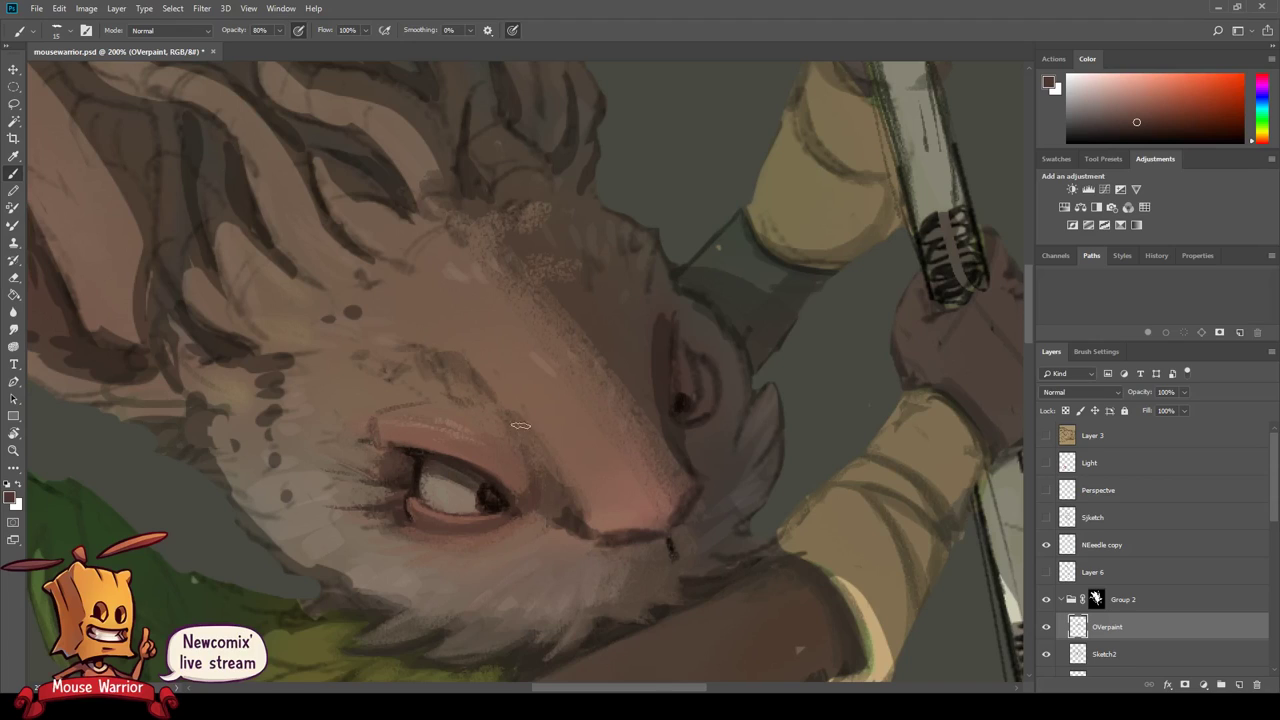
- Sample lighter skin and forehead fur tones to shape tan fur on the brow
left_click_drag(524, 457, 514, 449)
left_click(402, 393, "alt")
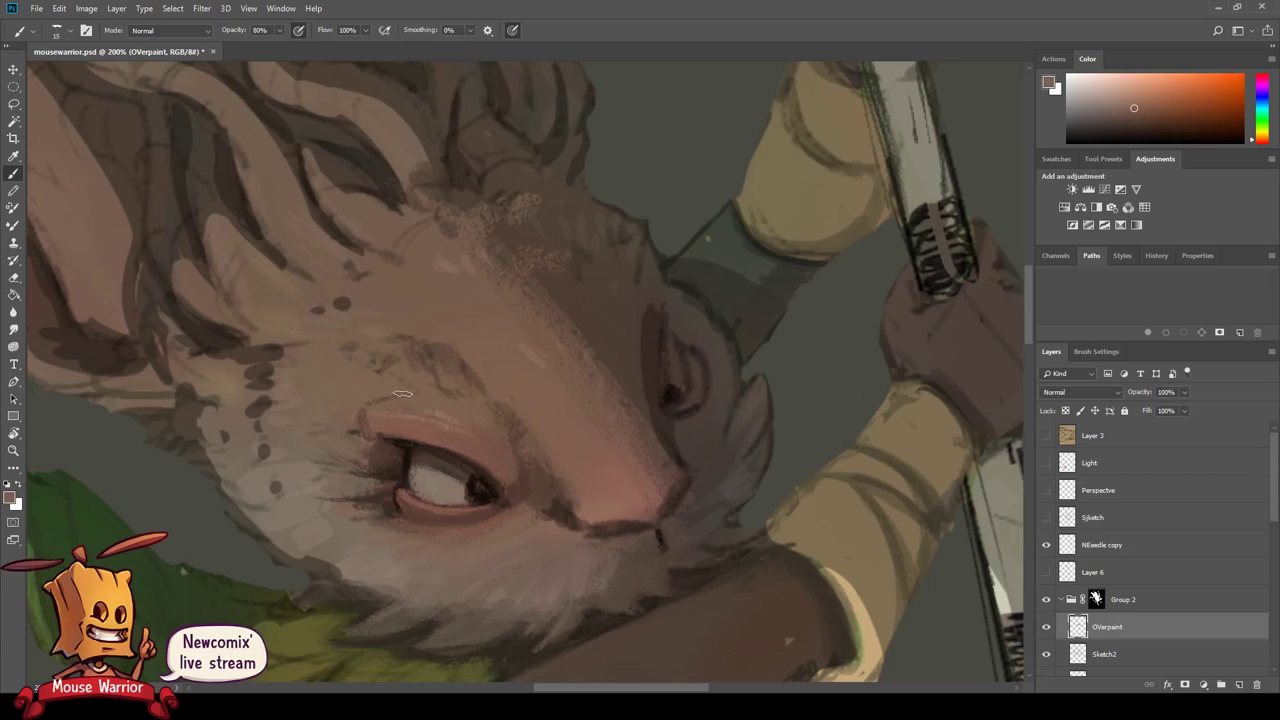
left_click(362, 430, "alt")
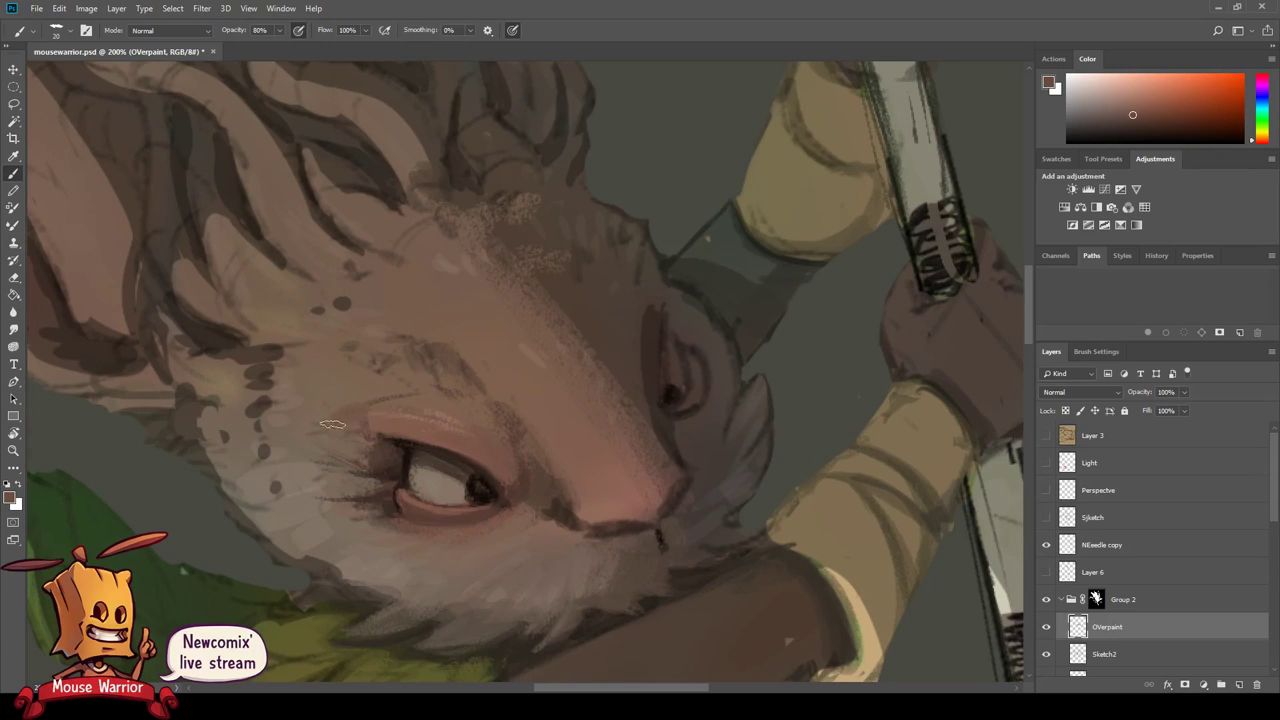
left_click(348, 408, "alt")
left_click(364, 383, "alt")
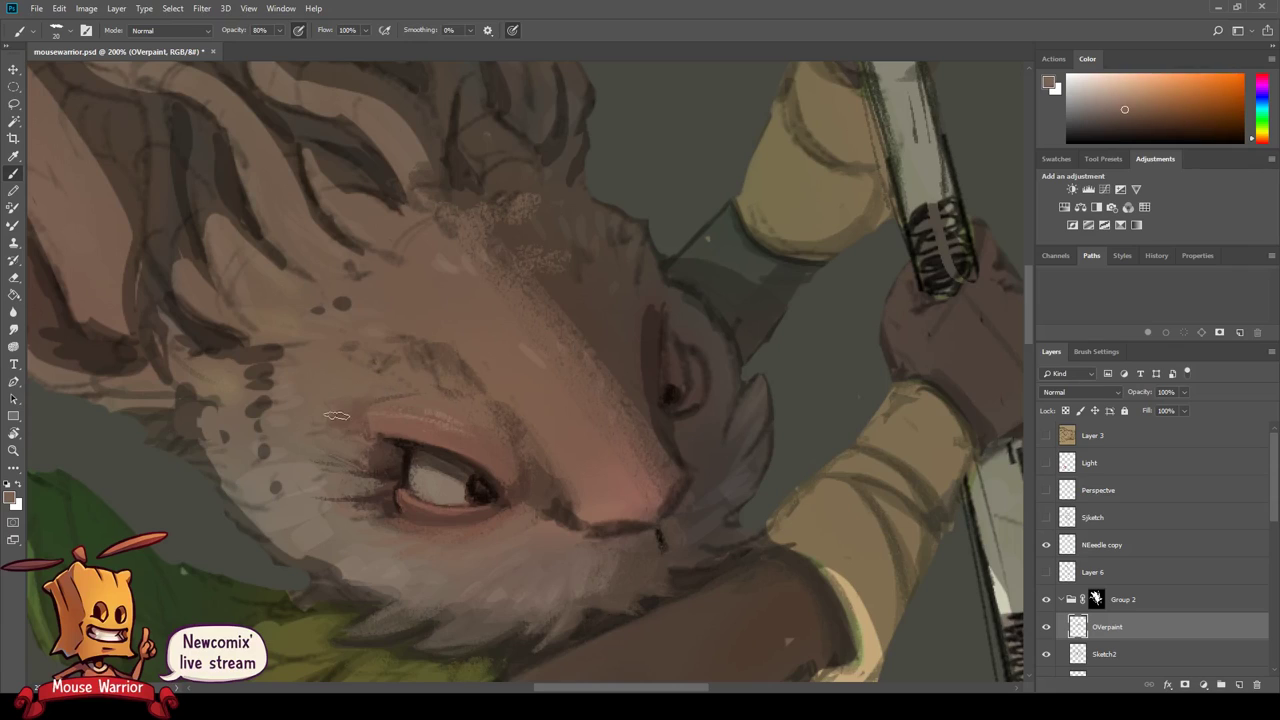
left_click(400, 392, "alt")
left_click(436, 358, "alt")
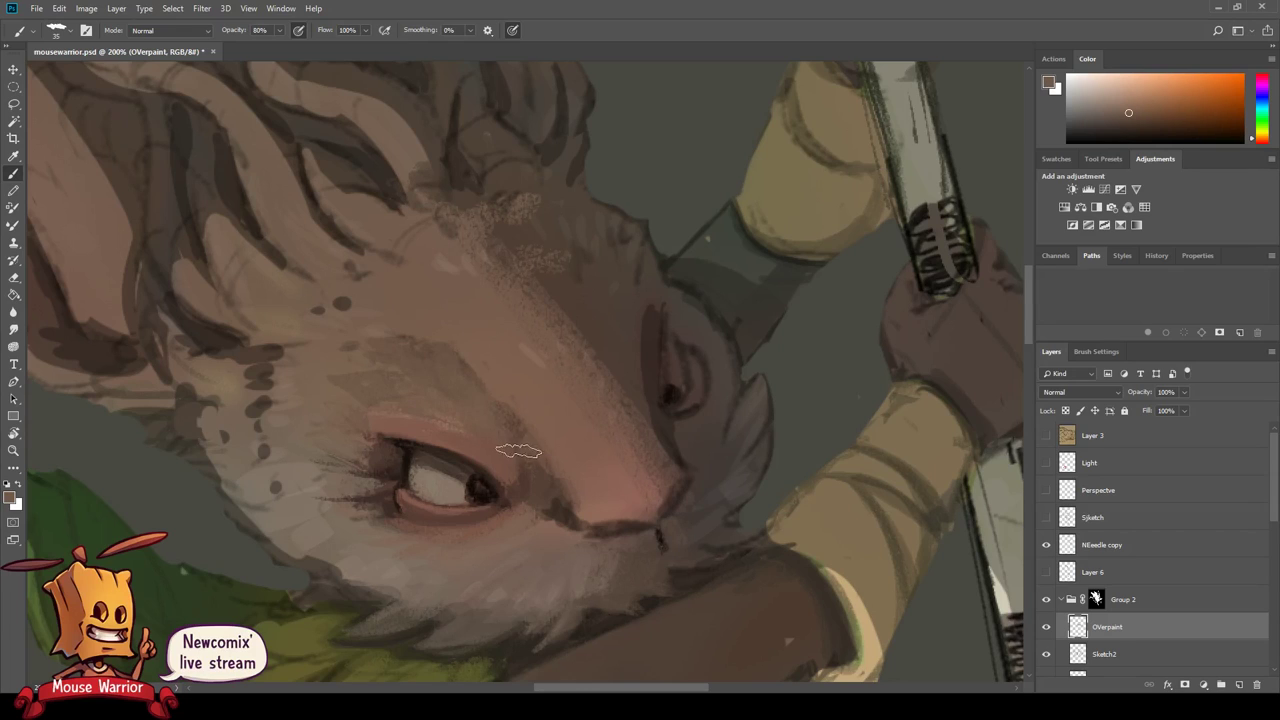
left_click_drag(396, 380, 526, 451)
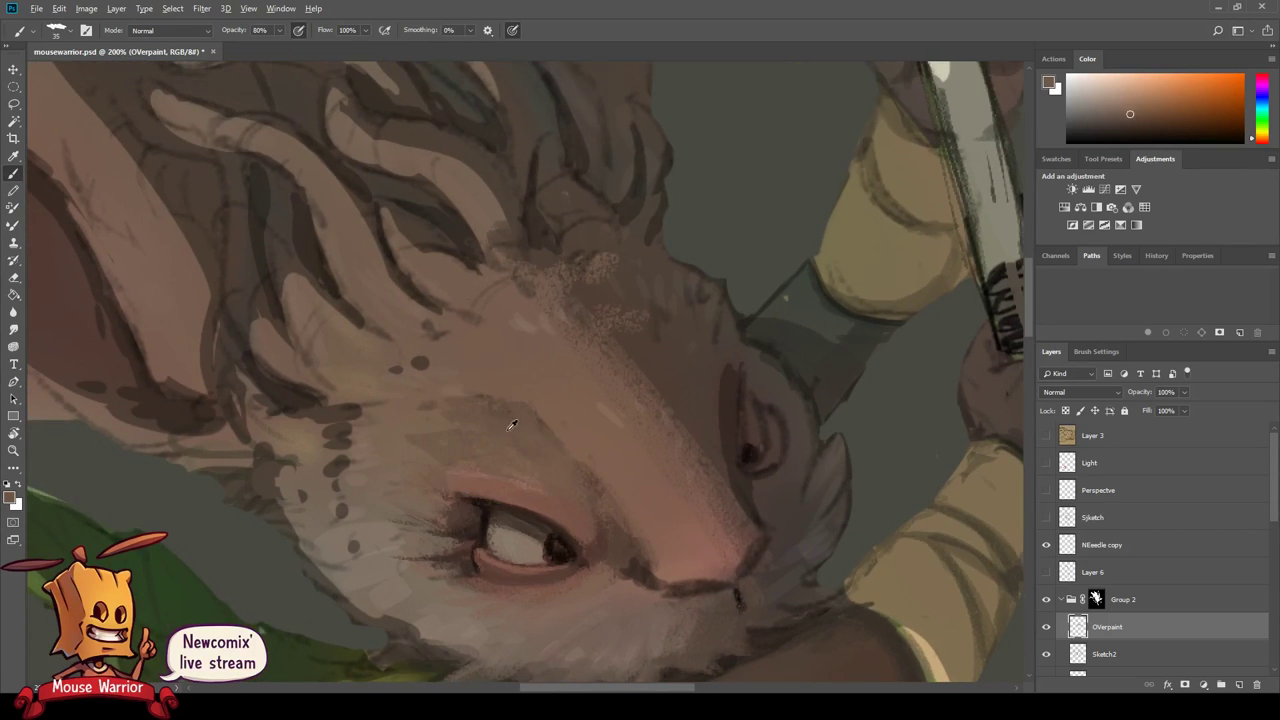
left_click(503, 405, "alt")
left_click(582, 480, "alt")
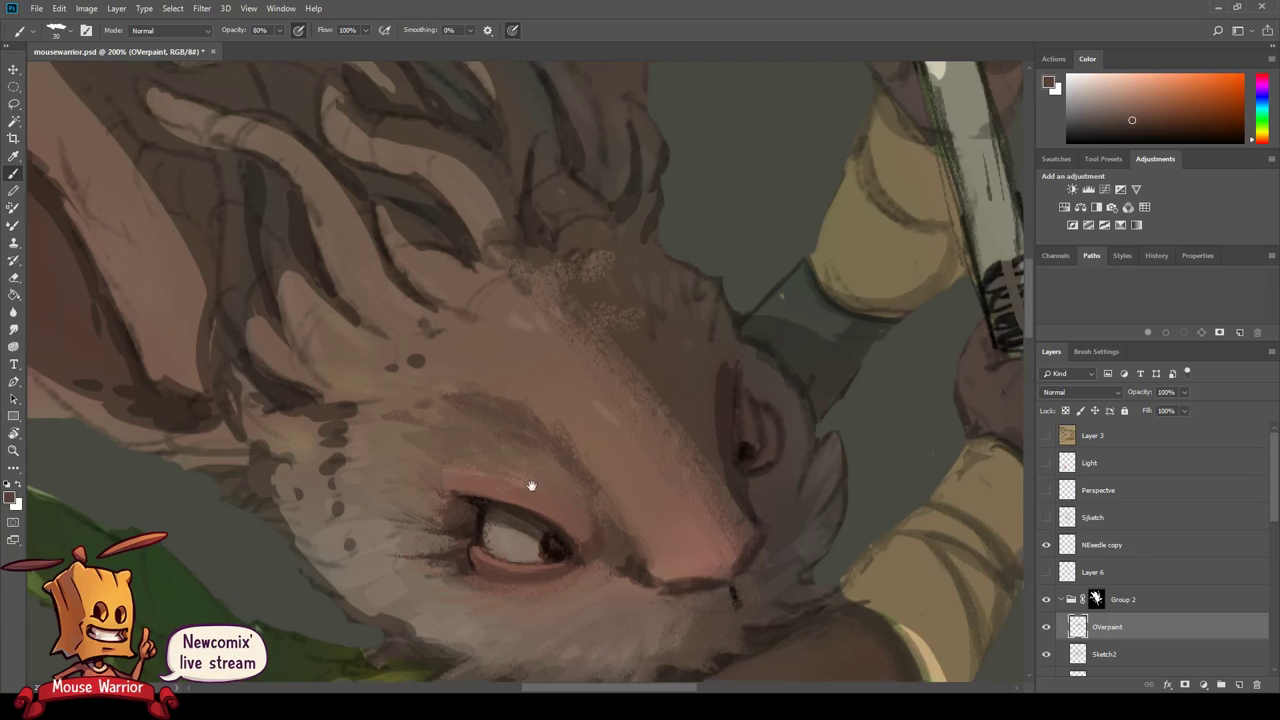
left_click_drag(619, 453, 489, 363)
left_click(462, 383, "alt")
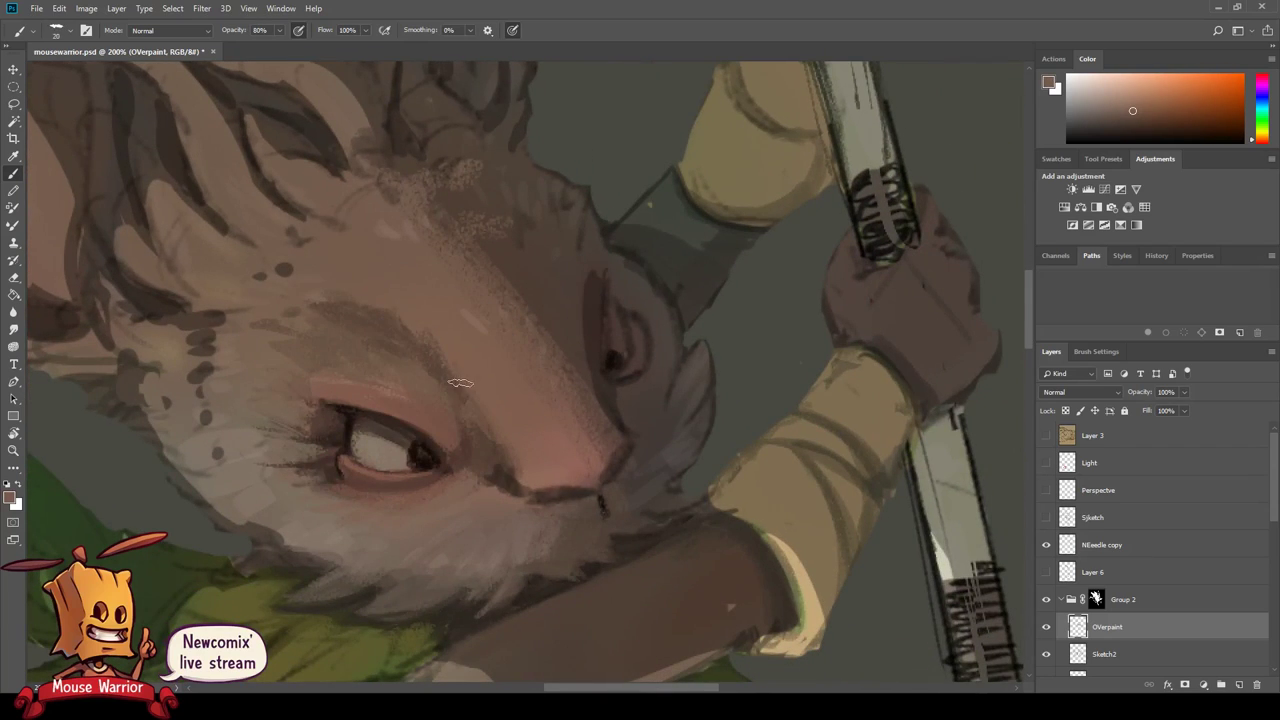
left_click(446, 377, "alt")
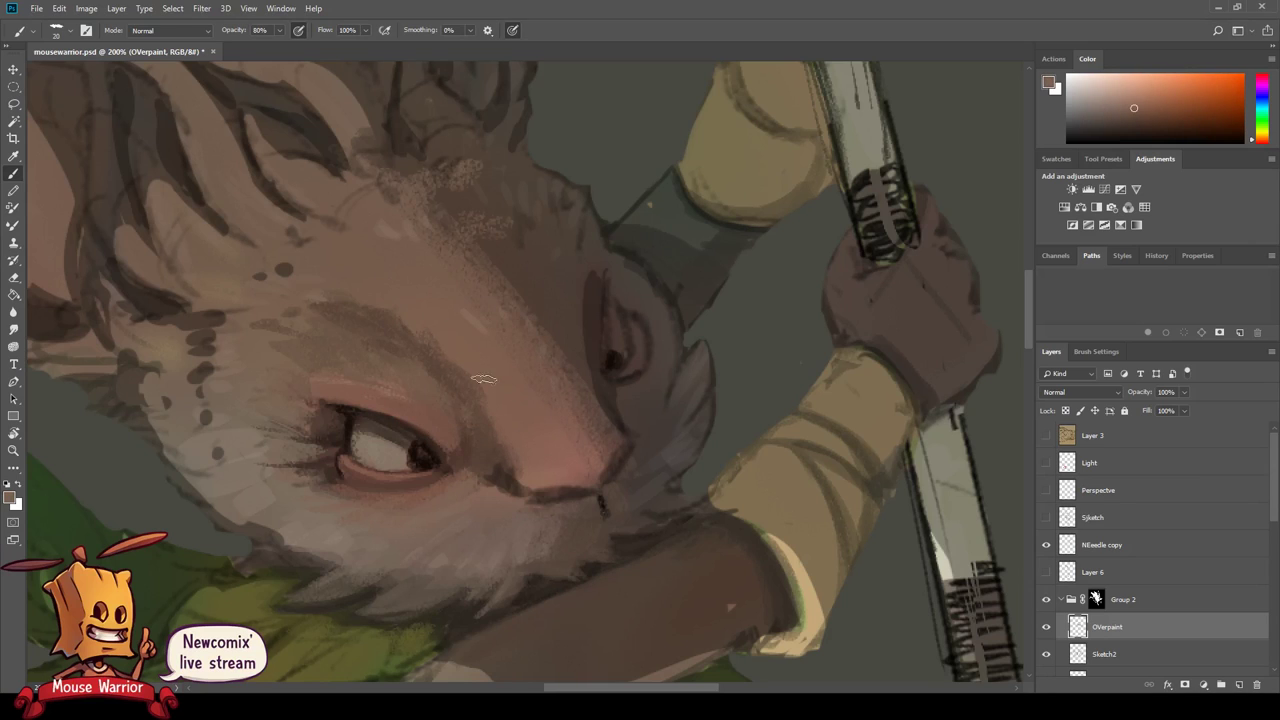
- Rotate the canvas and shade darker brown above and beside the eye
key("r")
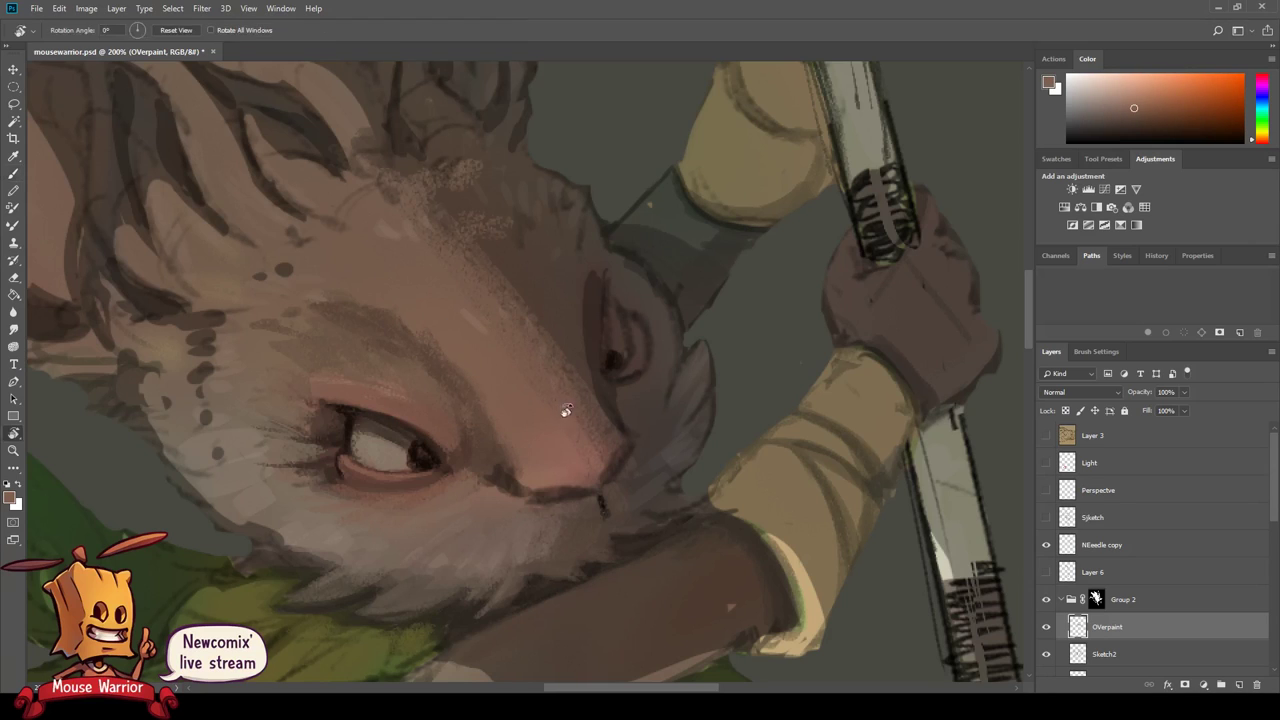
left_click_drag(512, 443, 551, 437)
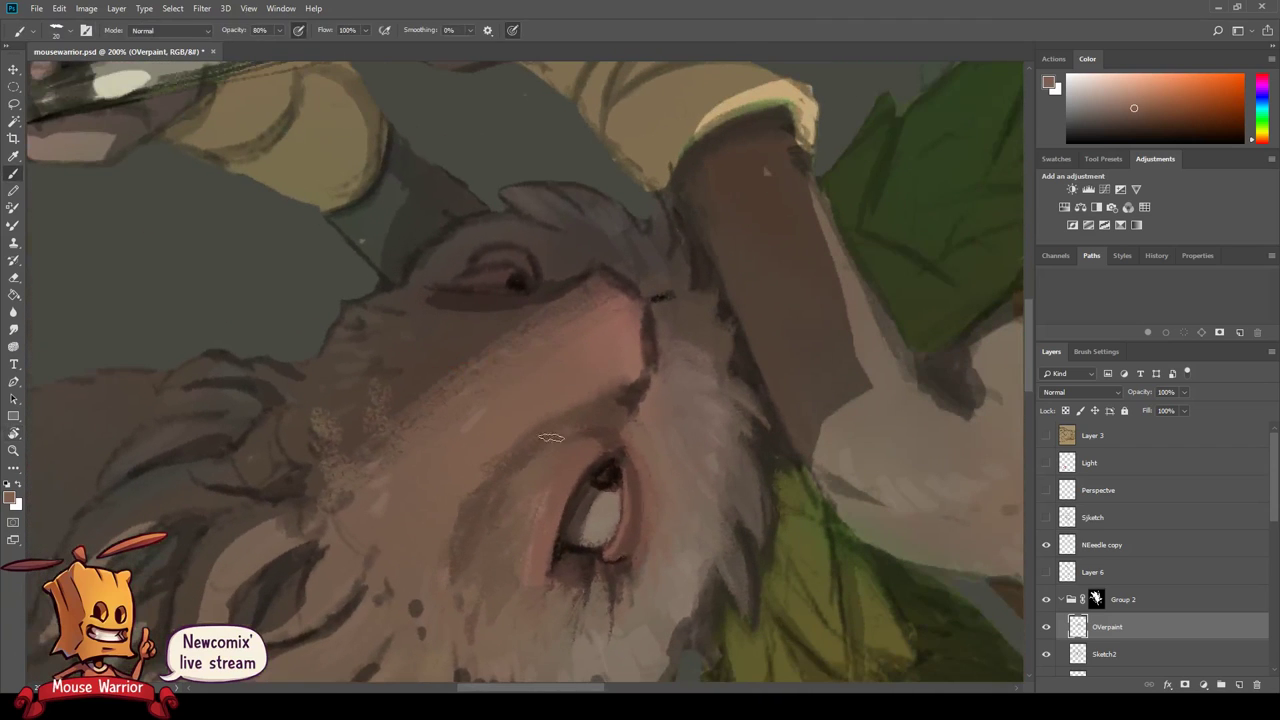
left_click(548, 445, "alt")
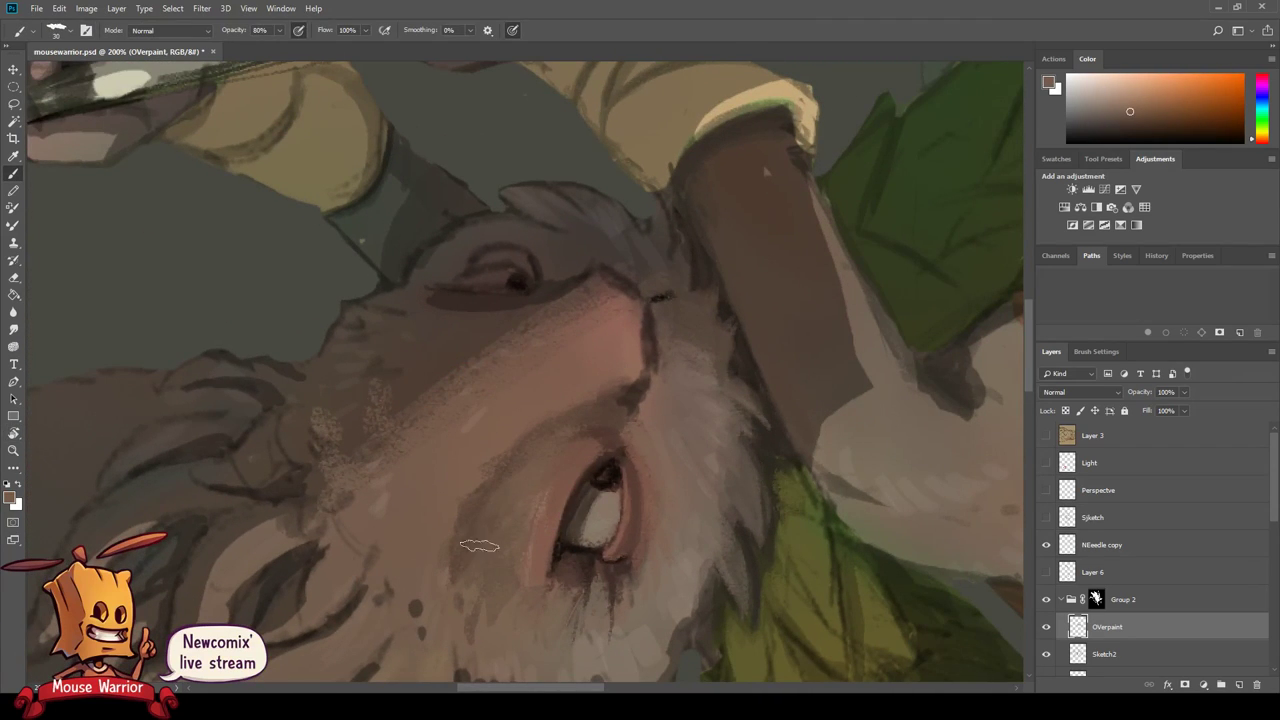
key("r")
mouse_move(466, 423)
left_mouse_down()
mouse_move(600, 309)
mouse_move(537, 349)
mouse_move(543, 433)
mouse_move(600, 466)
left_mouse_up()
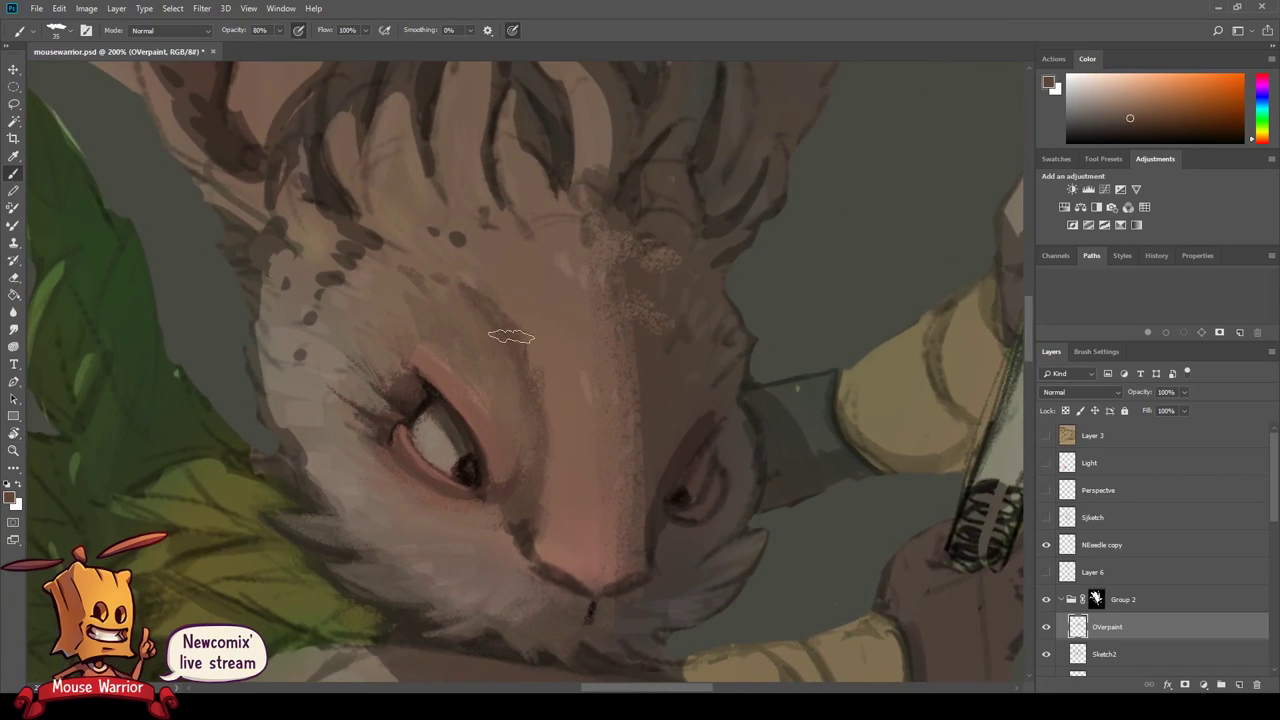
mouse_move(511, 336)
left_mouse_down()
mouse_move(471, 300)
mouse_move(471, 366)
mouse_move(491, 329)
left_mouse_up()
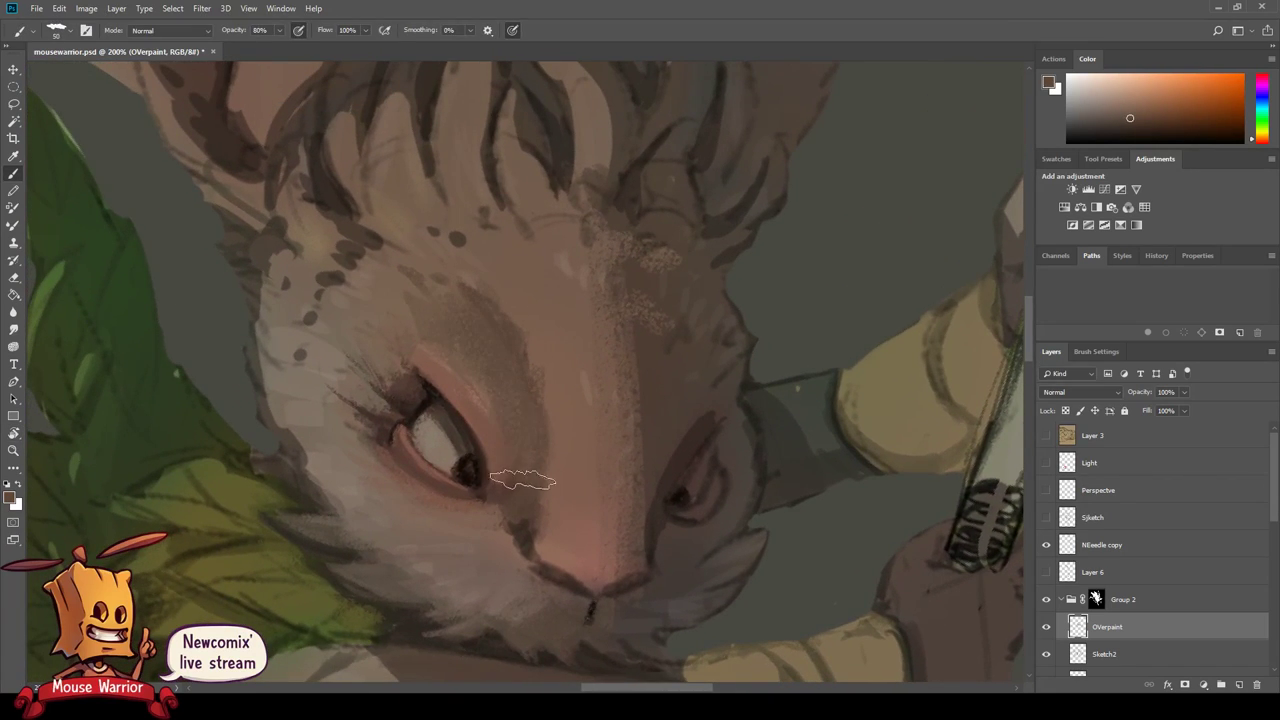
- Zoom out to check the whole mouse, then return close up to the eye with the Brush
scroll(591, 491, "down", 2)
scroll(563, 509, "down", 1)
key("z")
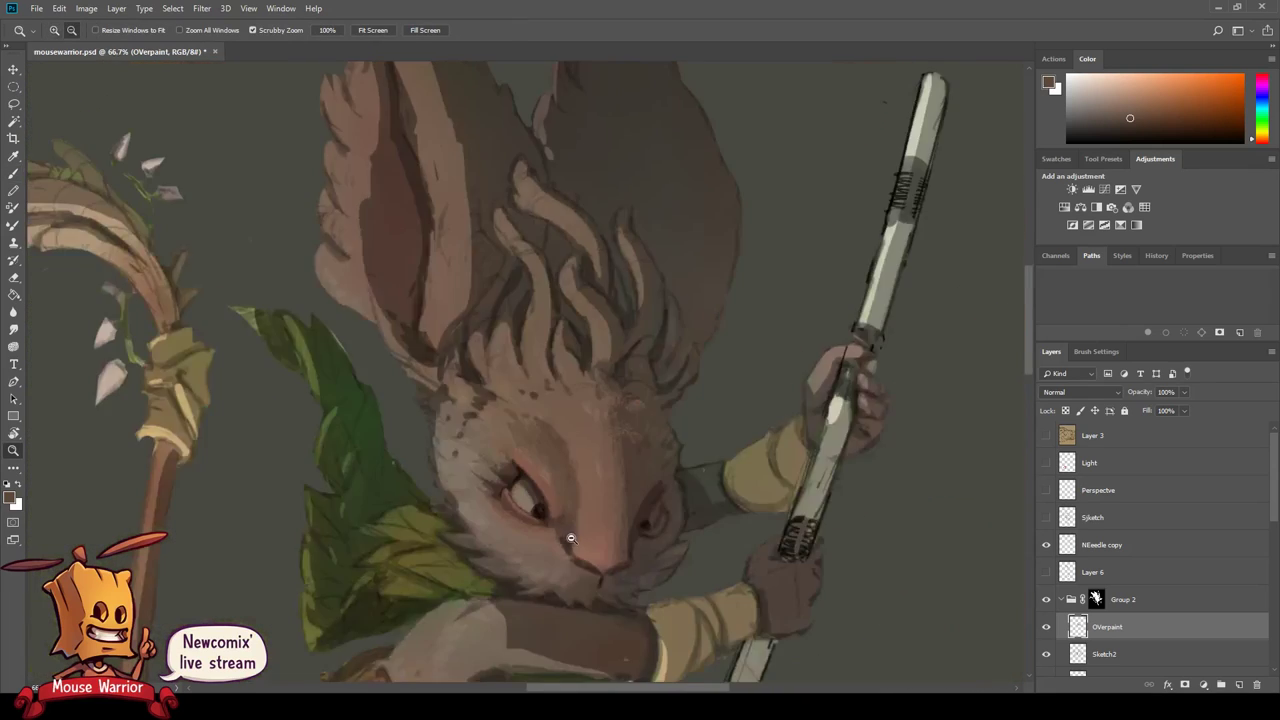
scroll(570, 538, "down", 1)
key("r")
left_click_drag(570, 538, 620, 405)
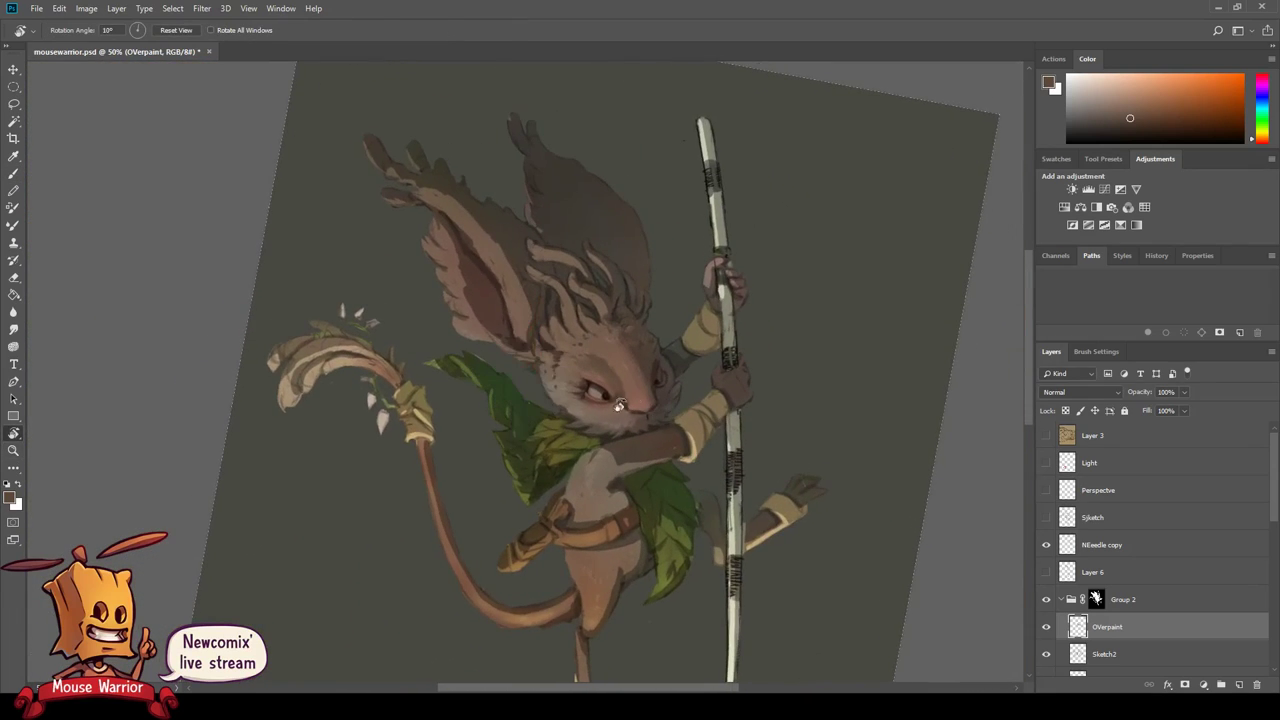
key("b")
scroll(505, 333, "up", 3)
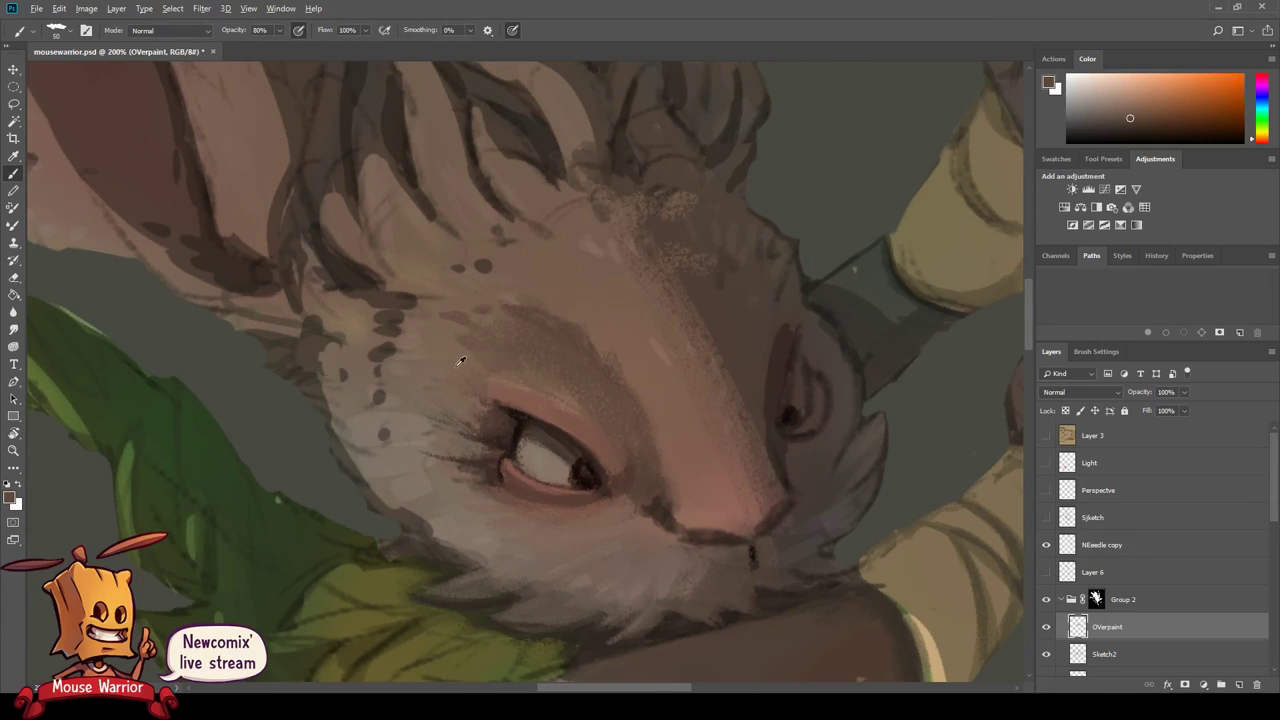
left_click(460, 360, "alt")
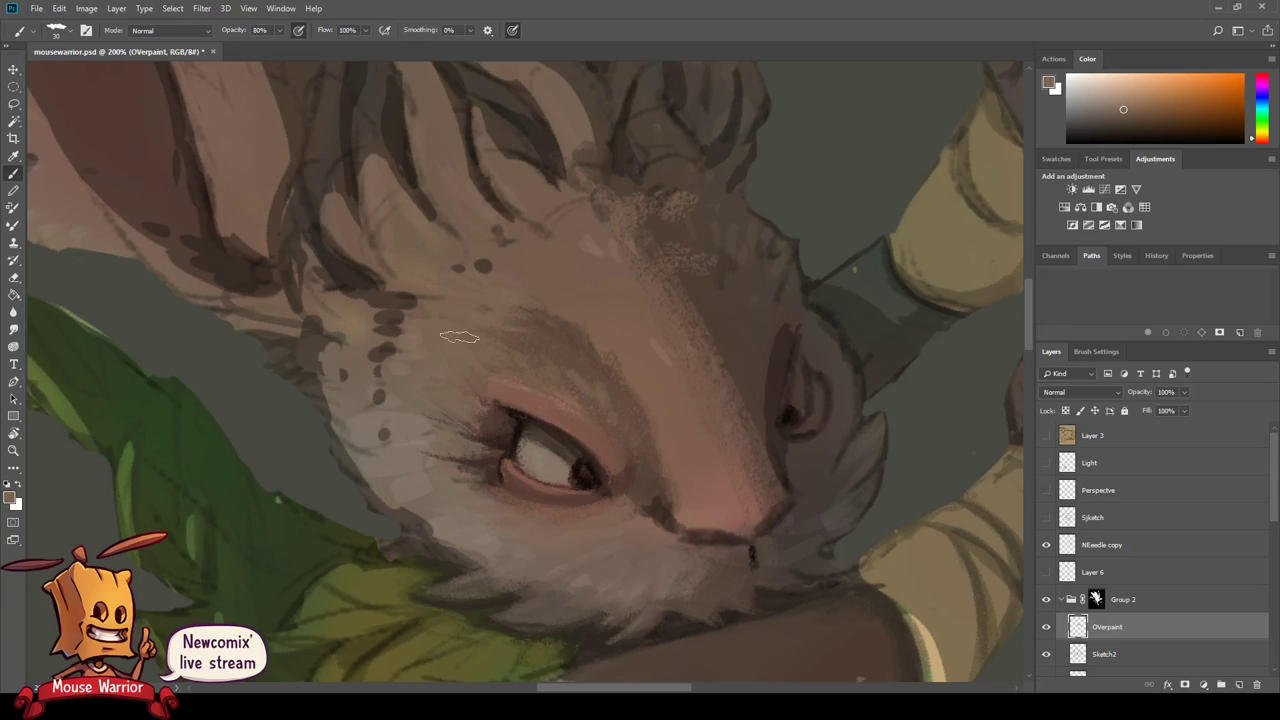
- Erase some dark forehead shading and paint light speckled fur over the brow
left_click_drag(399, 416, 549, 332)
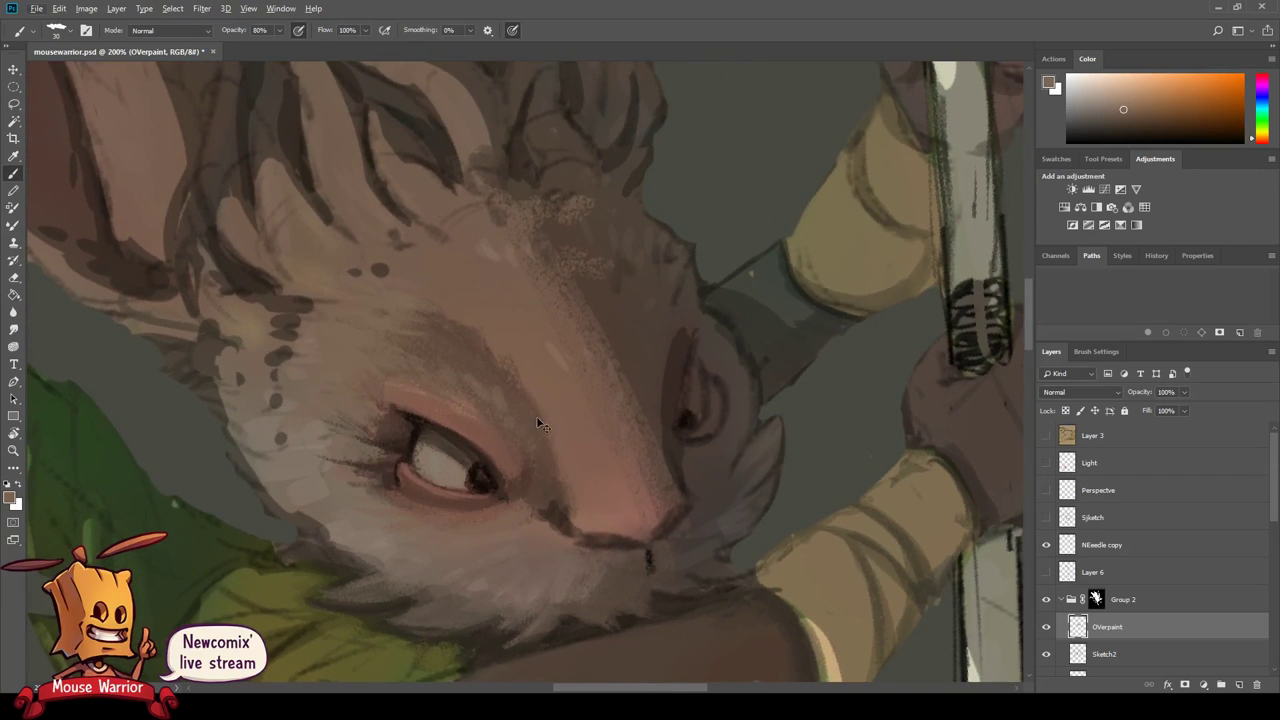
key("e")
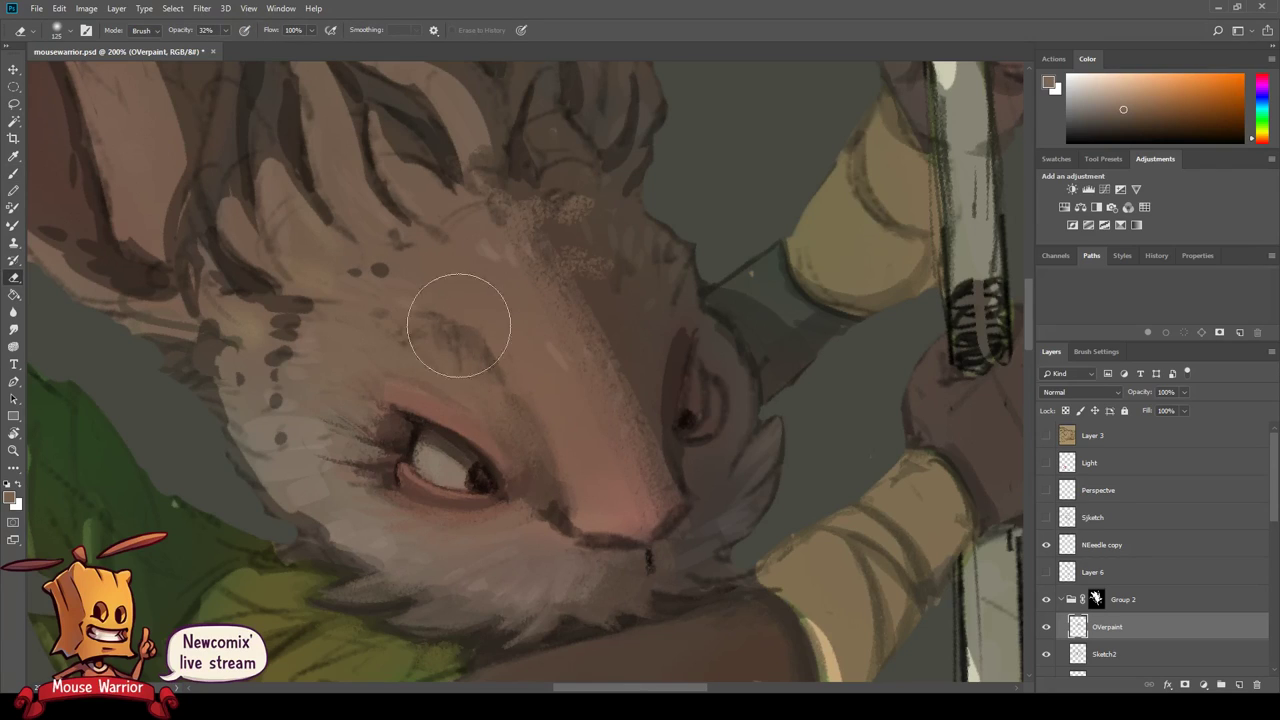
key("b")
left_click(293, 430, "alt")
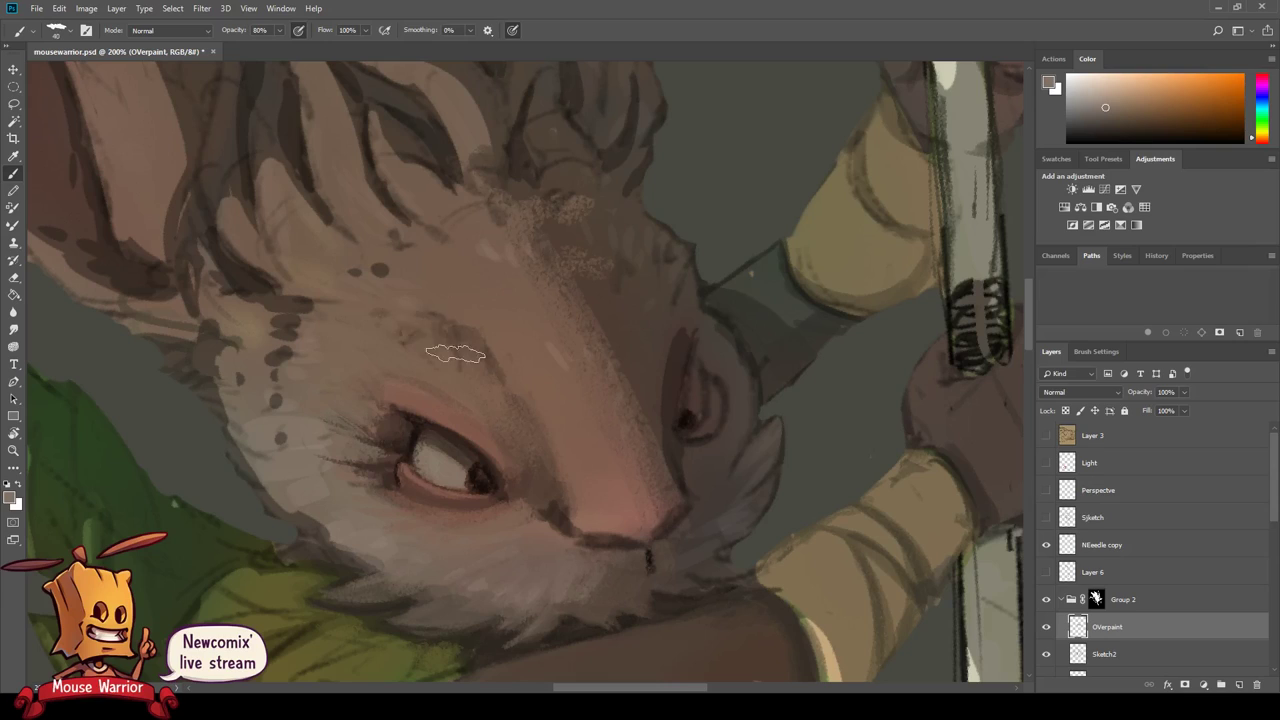
left_click_drag(425, 325, 490, 355)
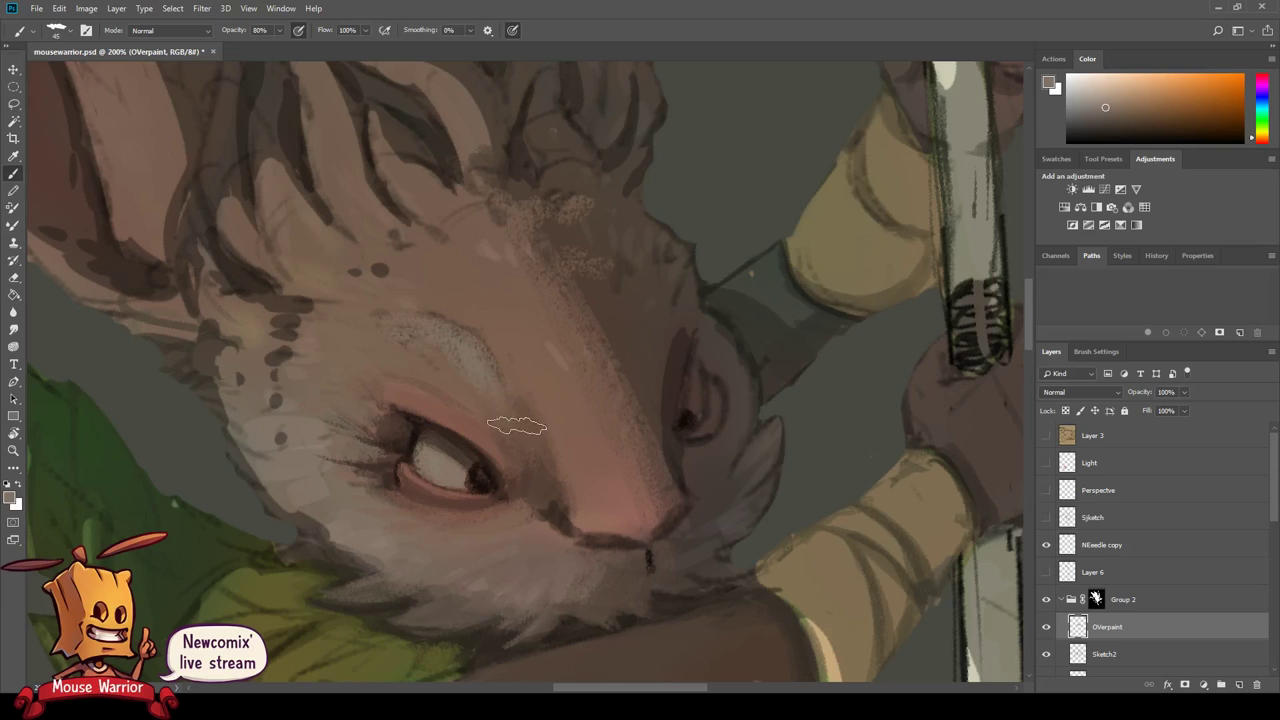
- Paint a lighter sampled stroke above the eye and set brush opacity to 40%
left_click(425, 362, "alt")
left_click(466, 340, "alt")
left_click_drag(453, 343, 467, 357)
left_click(395, 355, "alt")
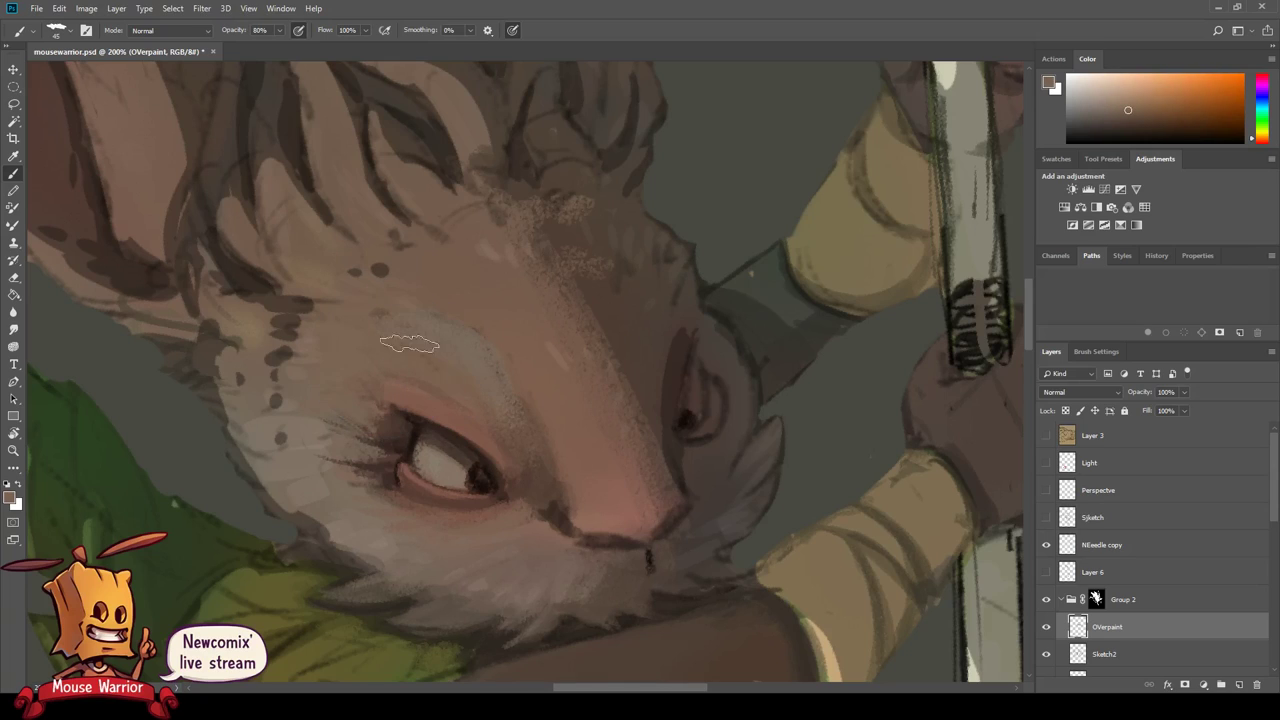
left_click_drag(535, 418, 467, 436)
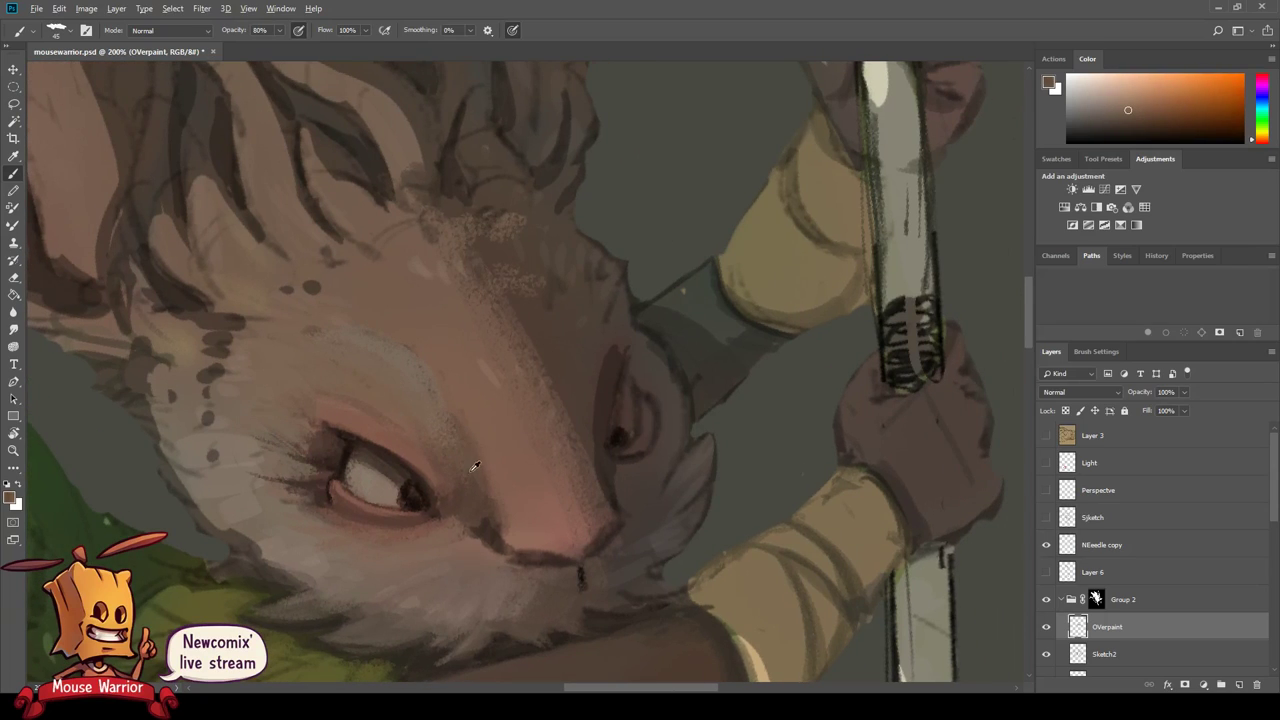
left_click(453, 366, "alt")
key("4")
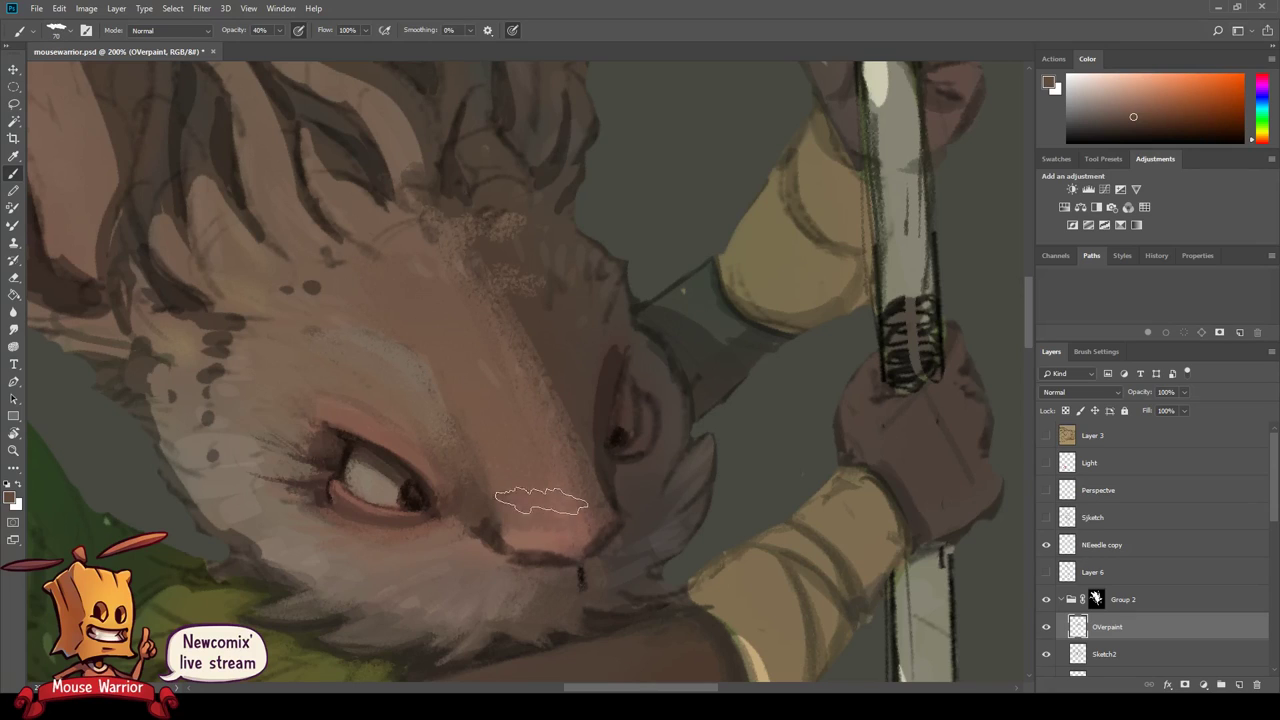
- Paint a darker sampled pink over the forehead and nose bridge
scroll(548, 494, "left", 1)
scroll(548, 494, "left", 1)
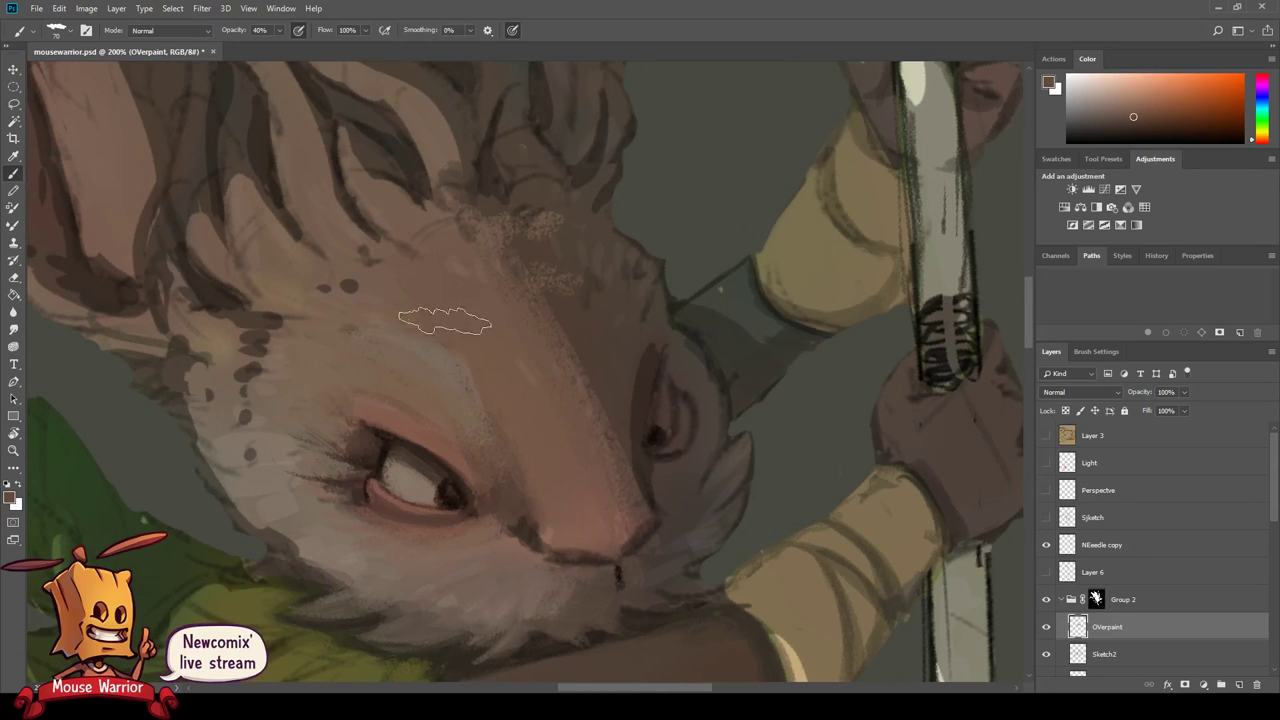
left_click(583, 325, "alt")
left_click_drag(440, 285, 565, 516)
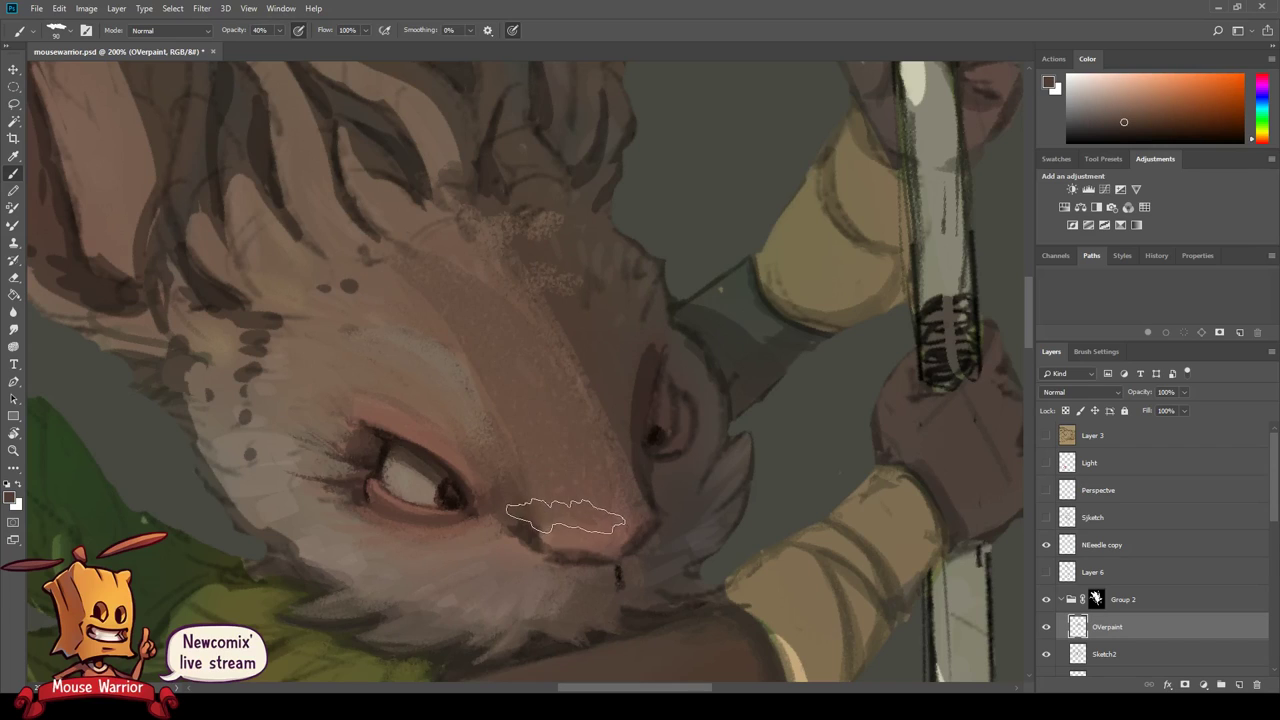
- Shrink the brush to size 45, rotate the canvas slightly, and sample face colours
scroll(614, 443, "down", 1)
scroll(614, 443, "right", 1)
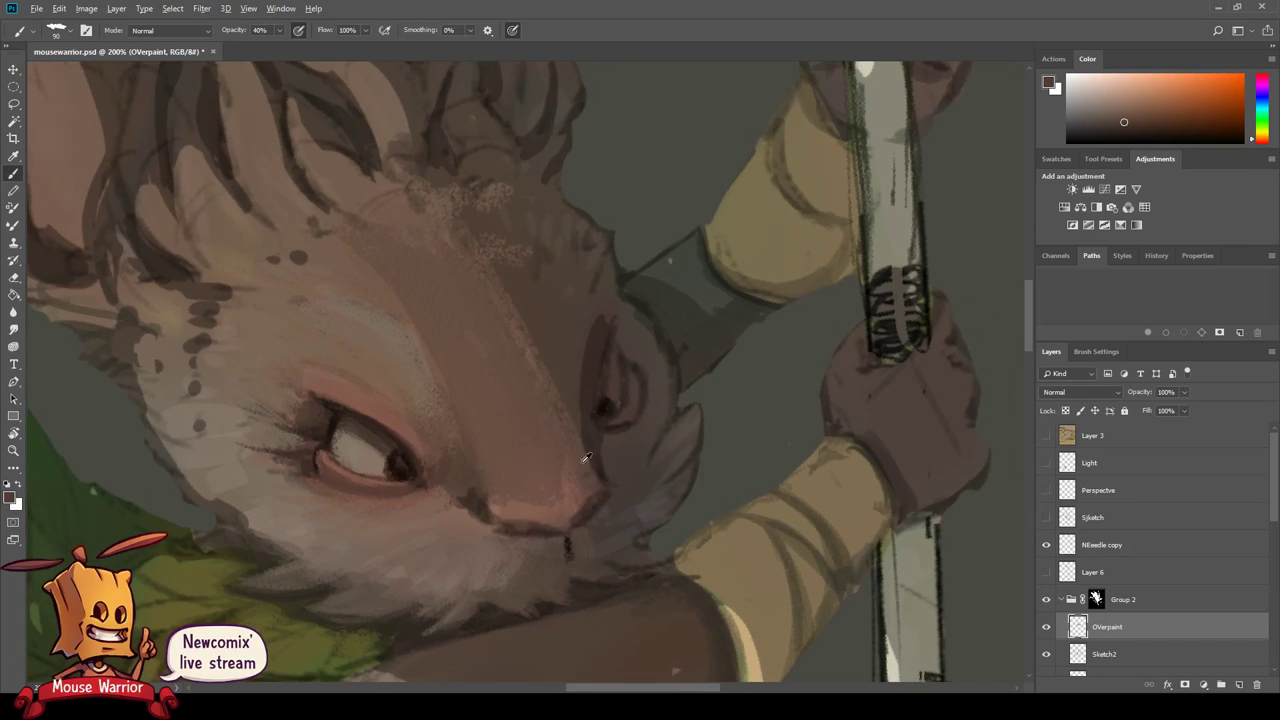
left_click(545, 506, "alt")
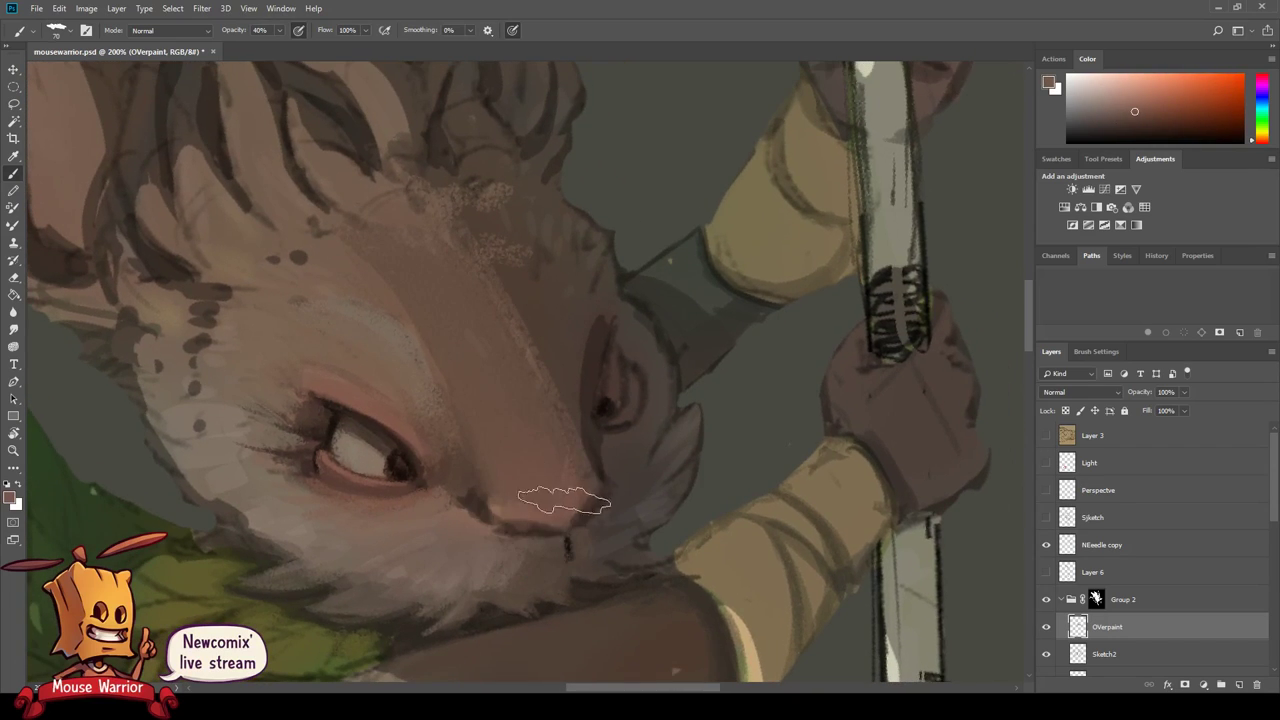
key("bracketleft")
key("bracketleft")
left_click(543, 509, "alt")
key("space")
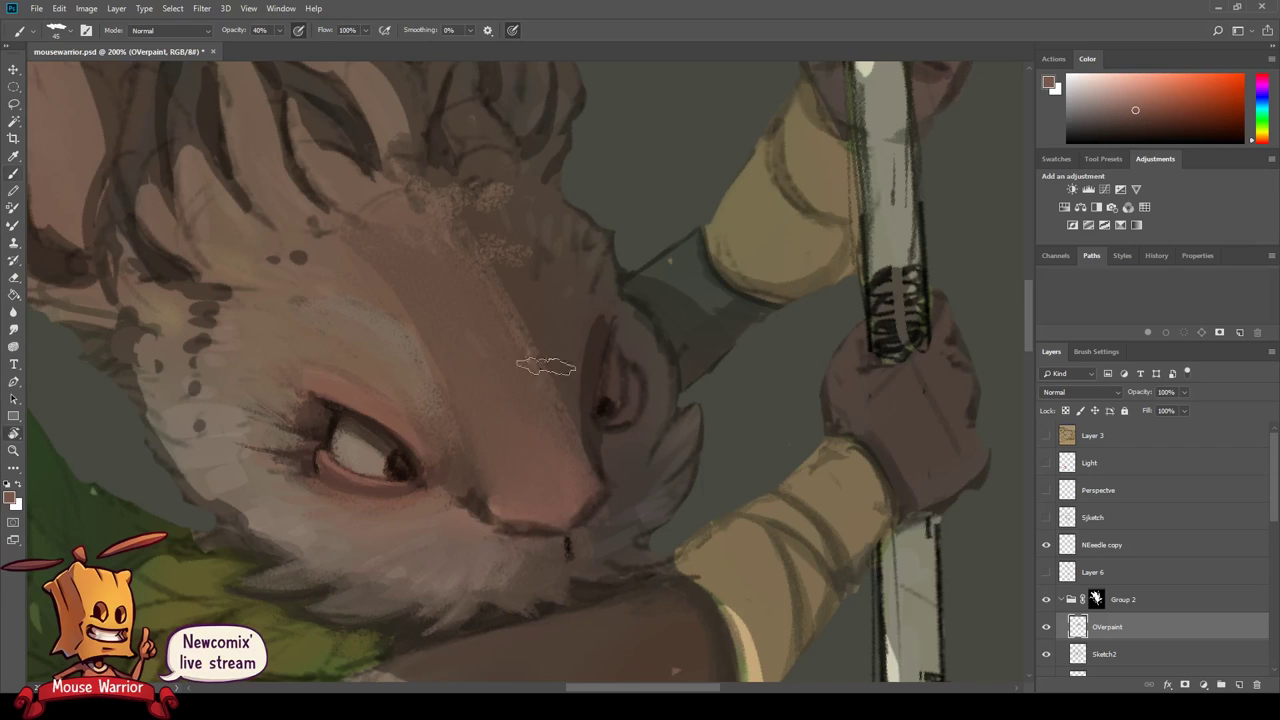
key("r")
left_click_drag(546, 366, 502, 386)
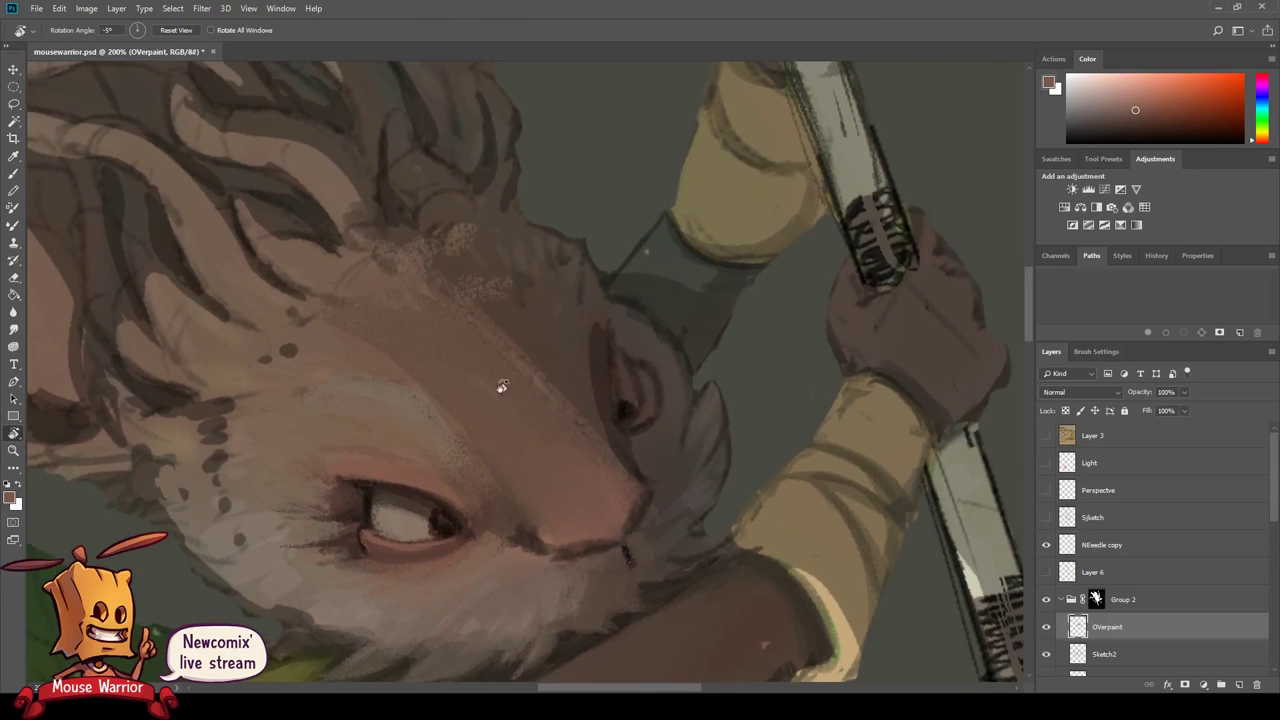
key("b")
left_click(385, 332, "alt")
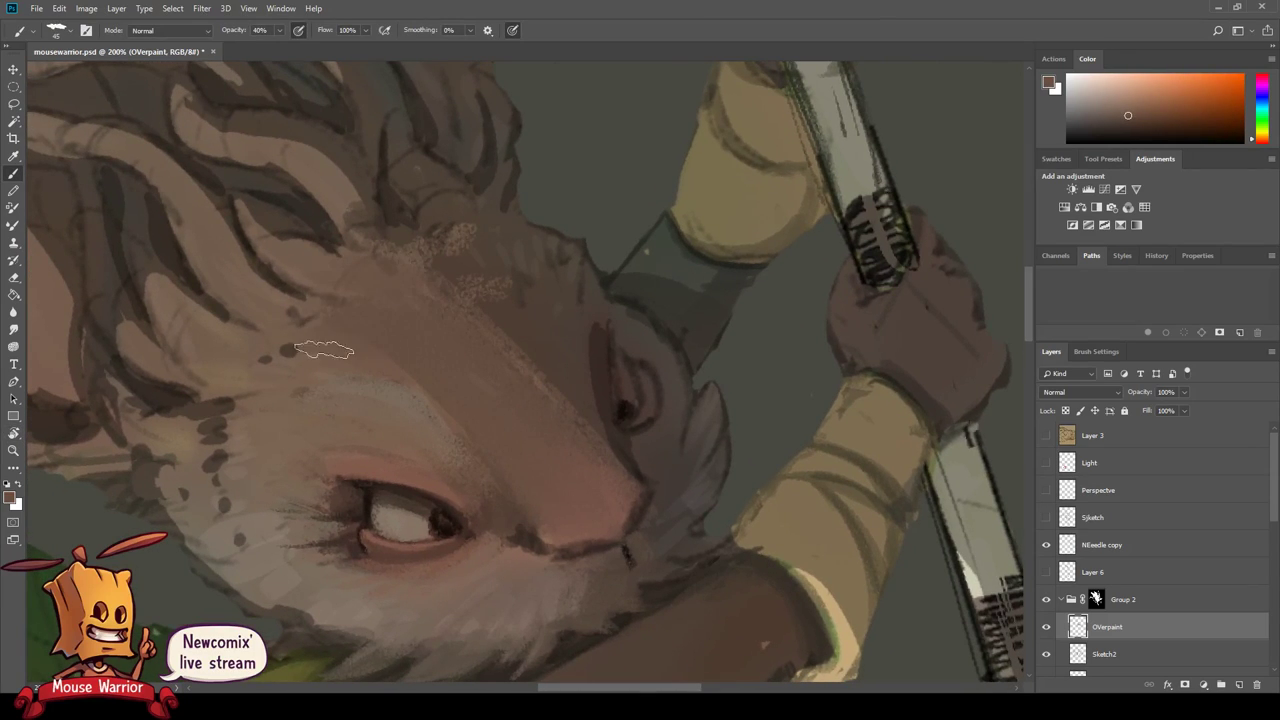
- Enlarge the brush to size 70 and sample forehead and head colours
left_click_drag(463, 420, 477, 378)
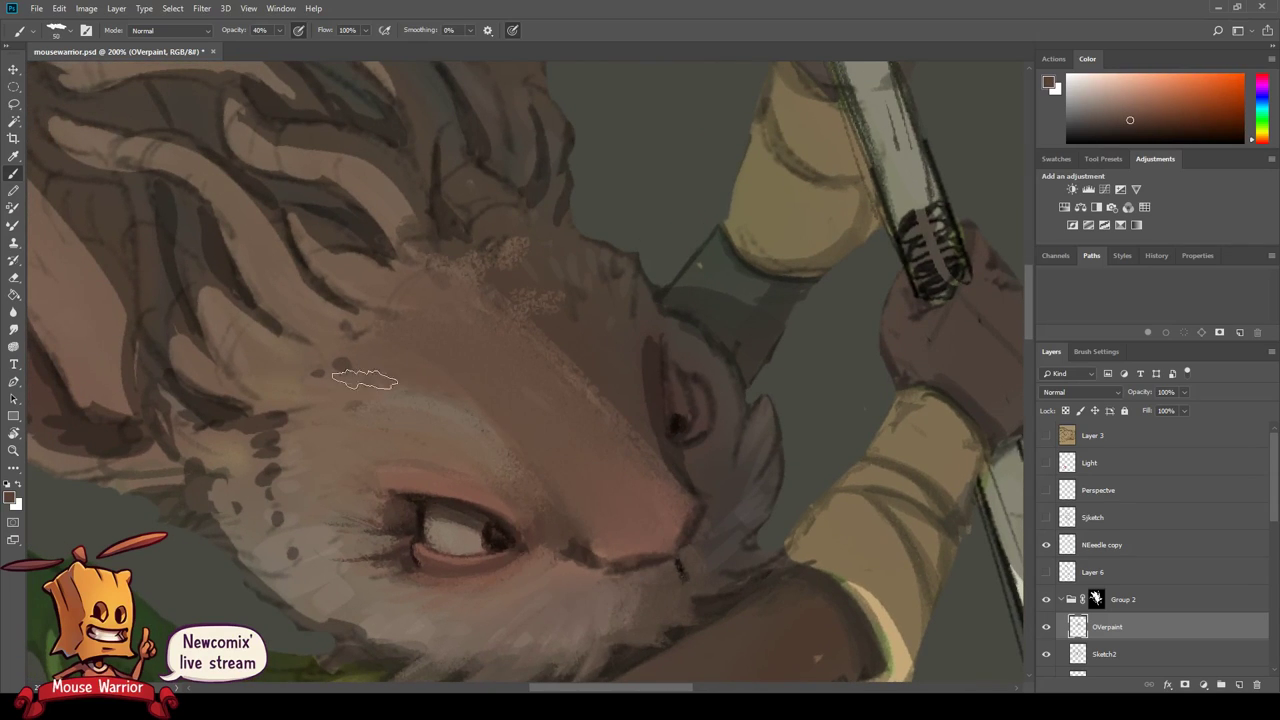
key("bracketright")
key("bracketright")
left_click(434, 373, "alt")
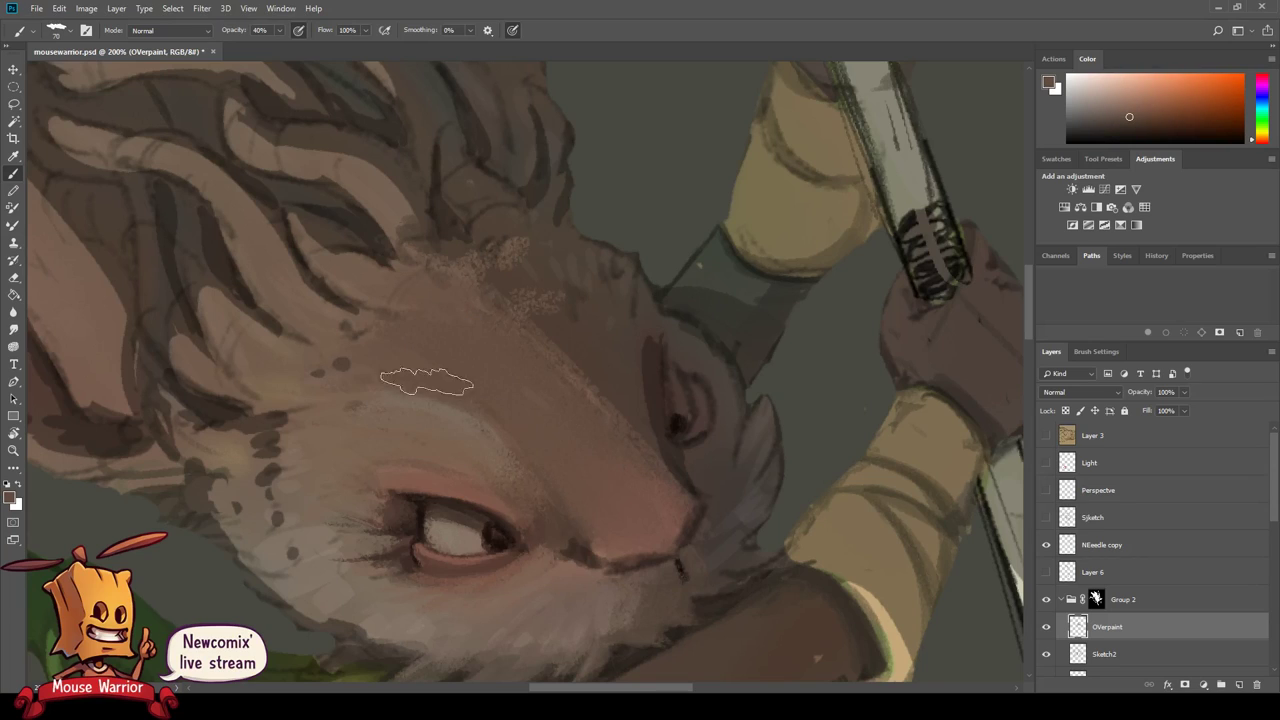
left_click(576, 540, "alt")
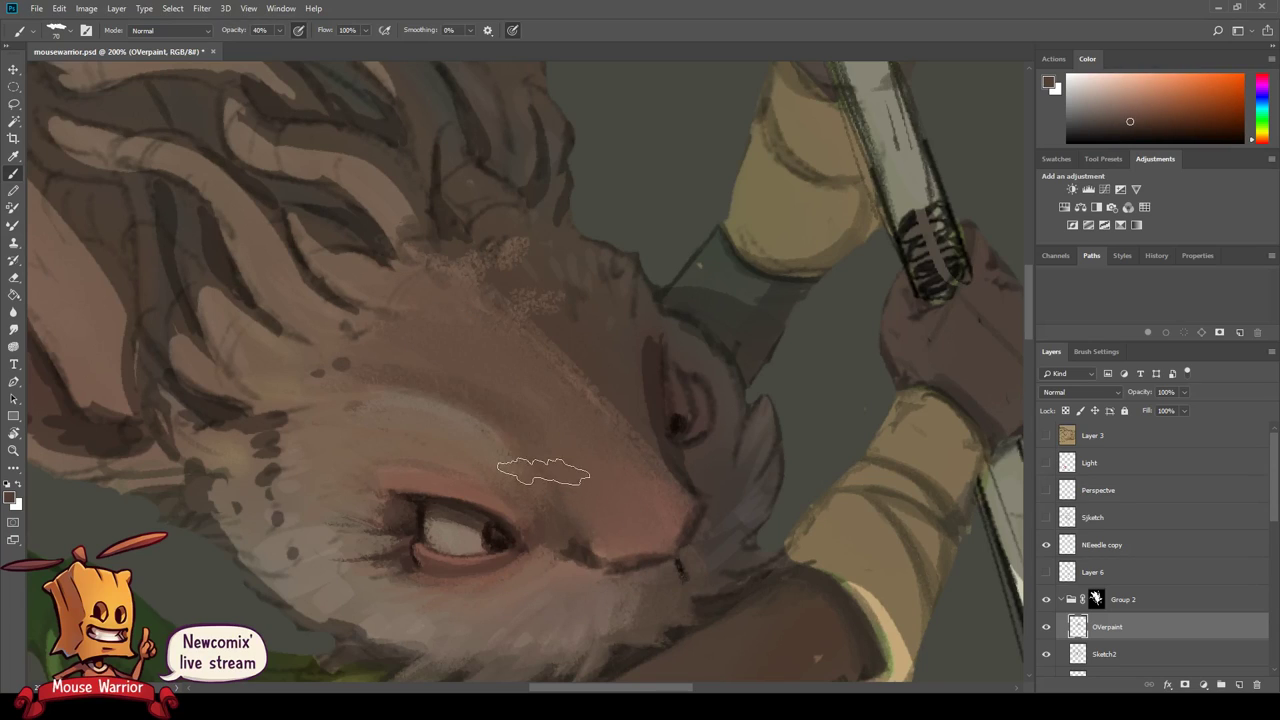
scroll(480, 449, "up", 1)
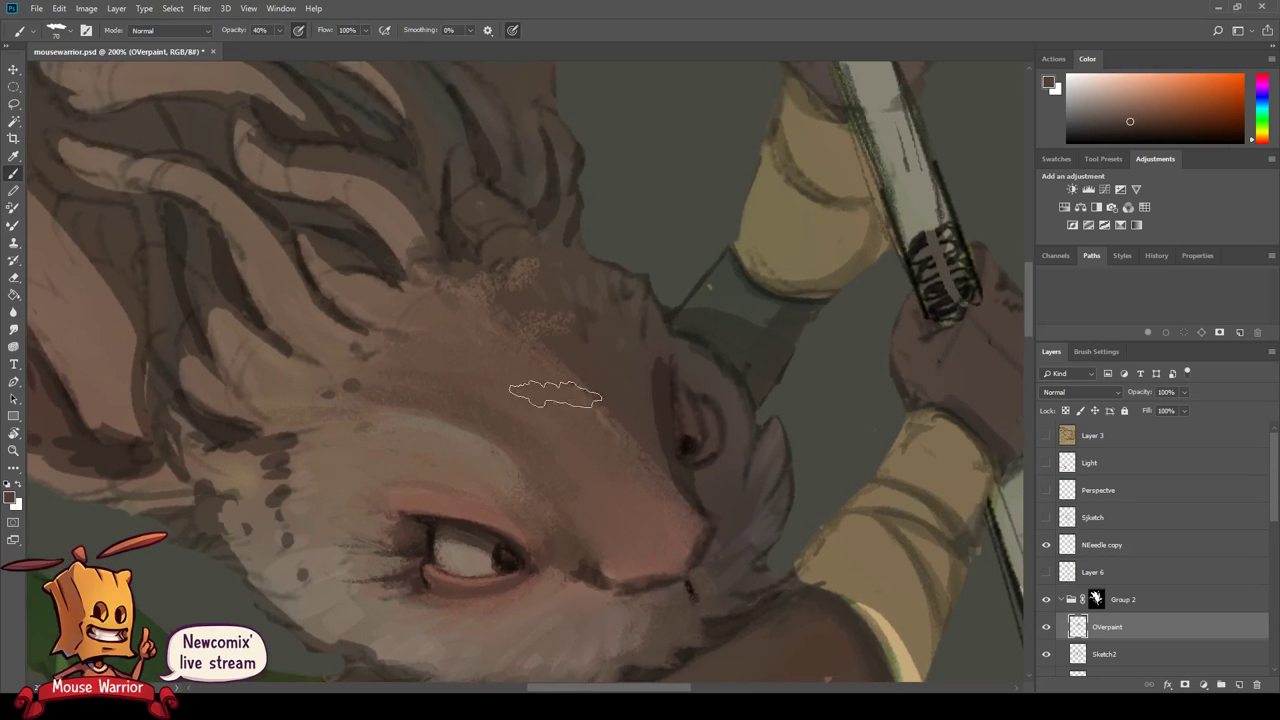
scroll(580, 434, "up", 1)
left_click_drag(660, 400, 560, 490)
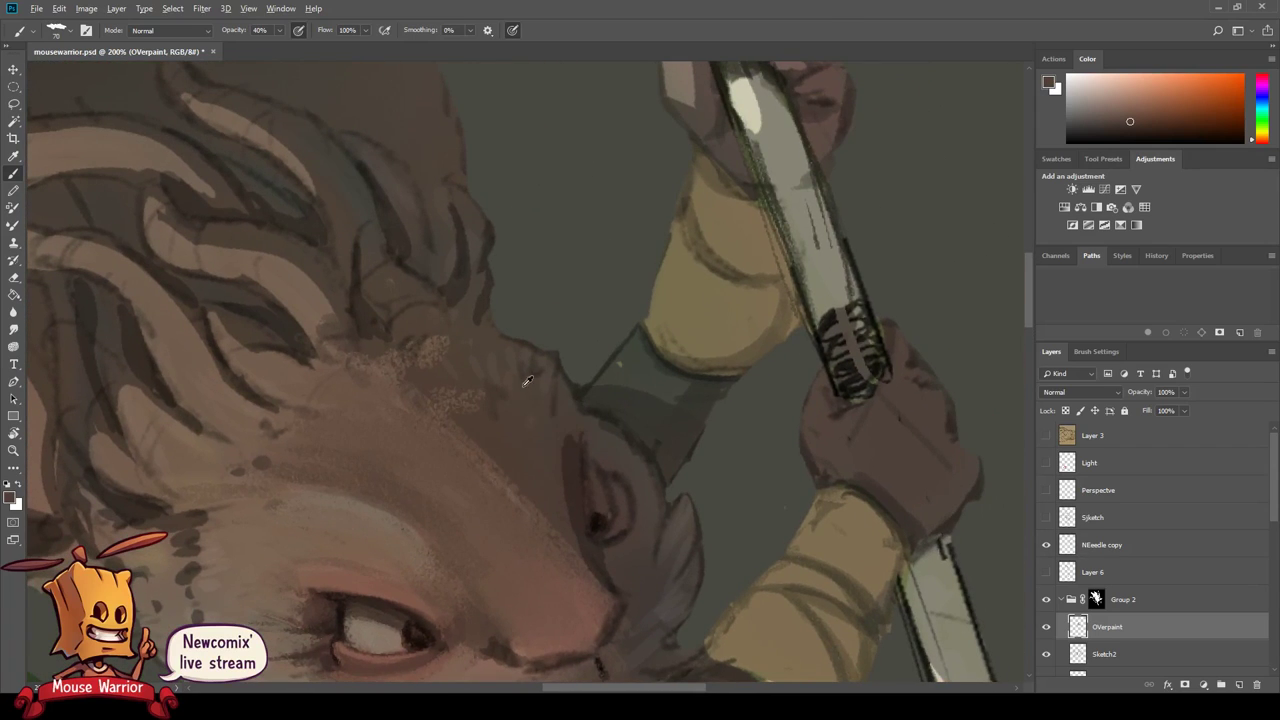
left_click(492, 492, "alt")
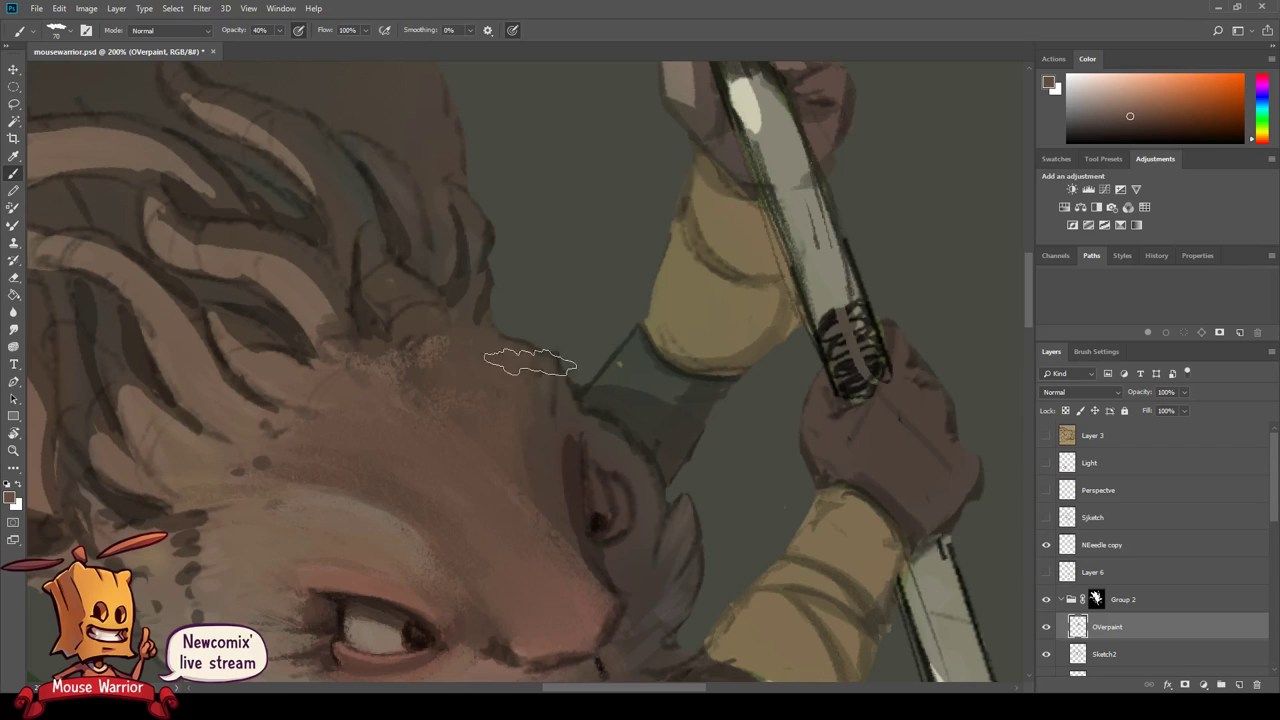
- Sample darker fur brown and the face's skin colour while re-centring on the nose
left_click_drag(517, 534, 482, 452)
left_click(548, 396, "alt")
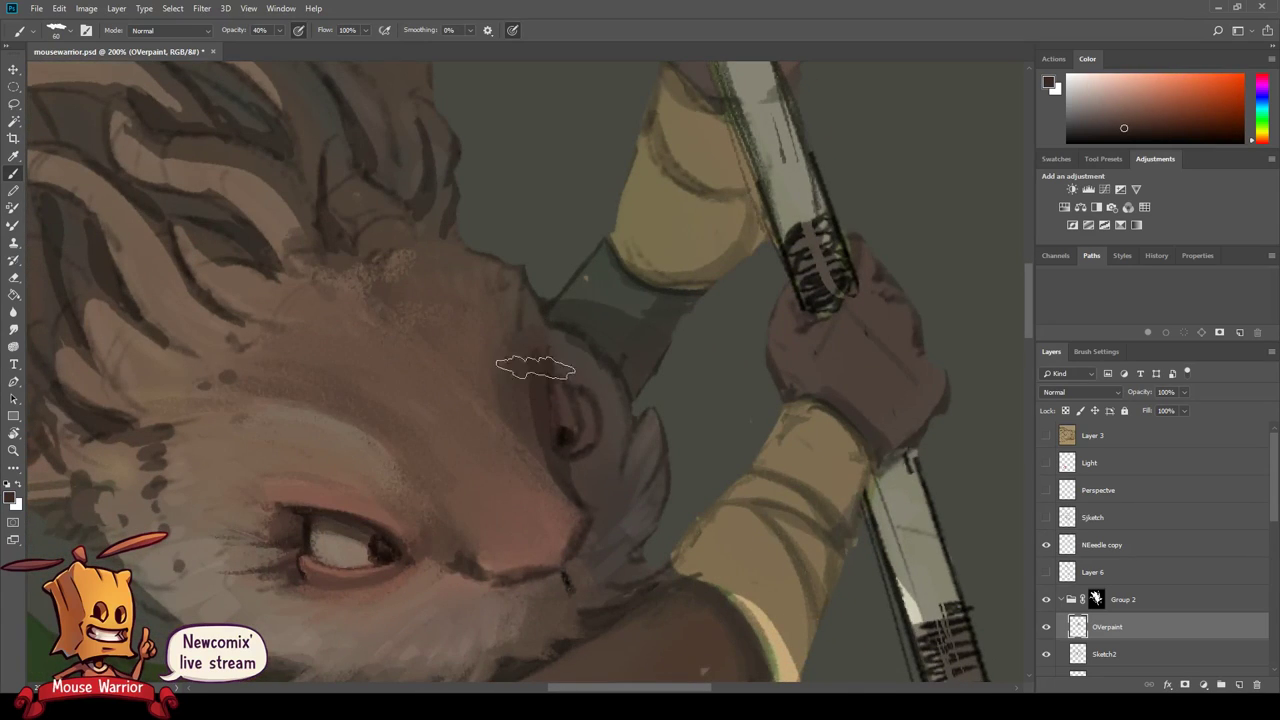
left_click(516, 384, "alt")
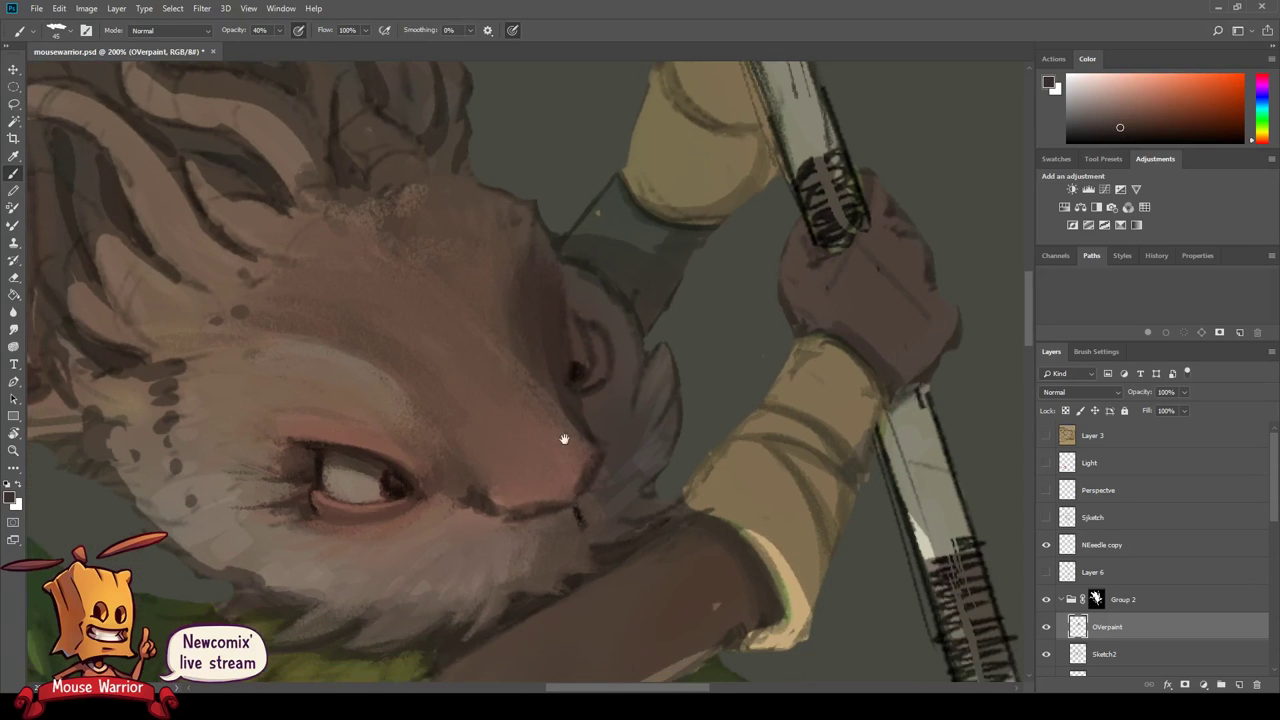
left_click_drag(557, 491, 429, 419)
left_click(429, 419, "alt")
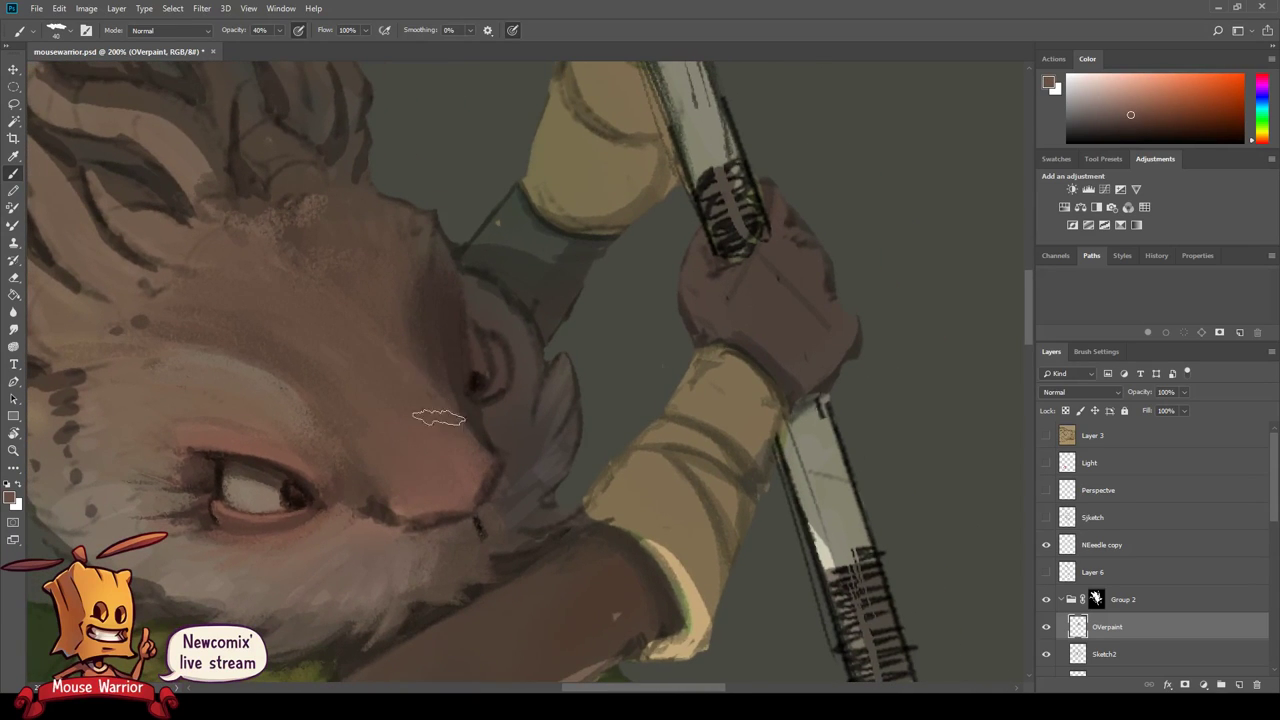
left_click_drag(475, 495, 509, 455)
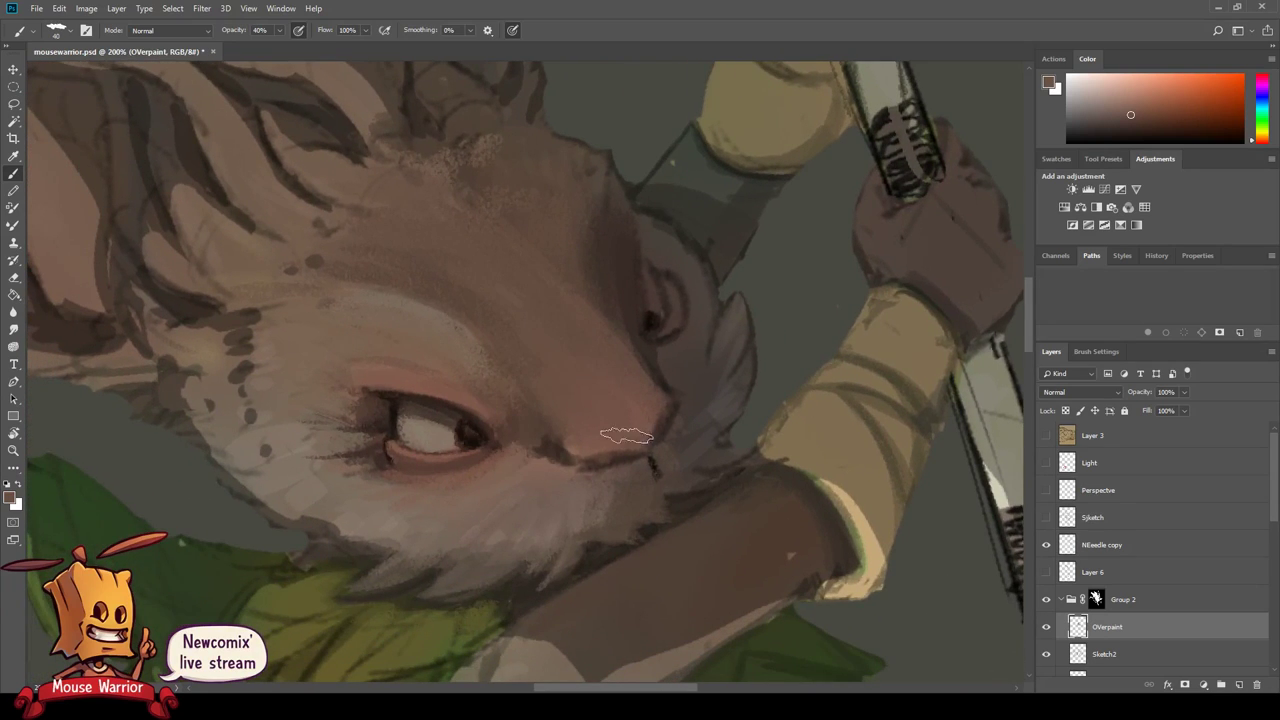
scroll(630, 400, "right", 3)
- Pick a warm orange for the nose tip, then set the painting colour to teal
left_click(1181, 99)
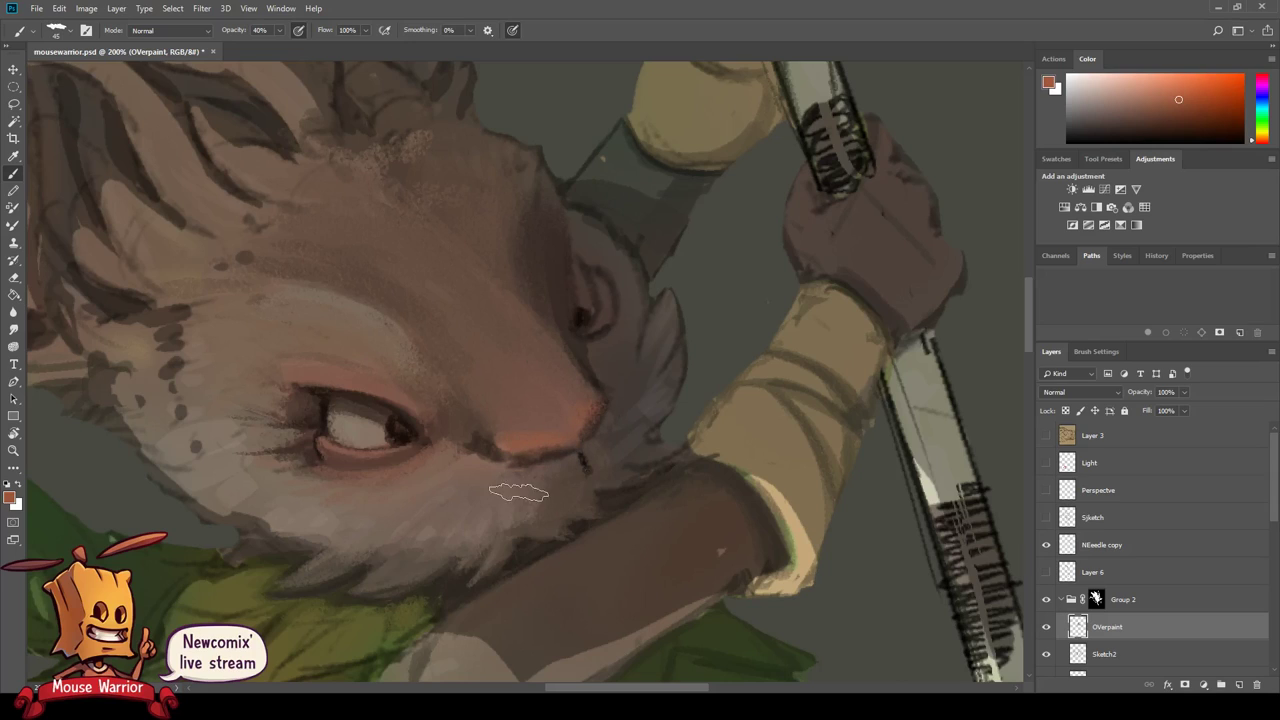
scroll(491, 500, "right", 2)
left_click(493, 443, "alt")
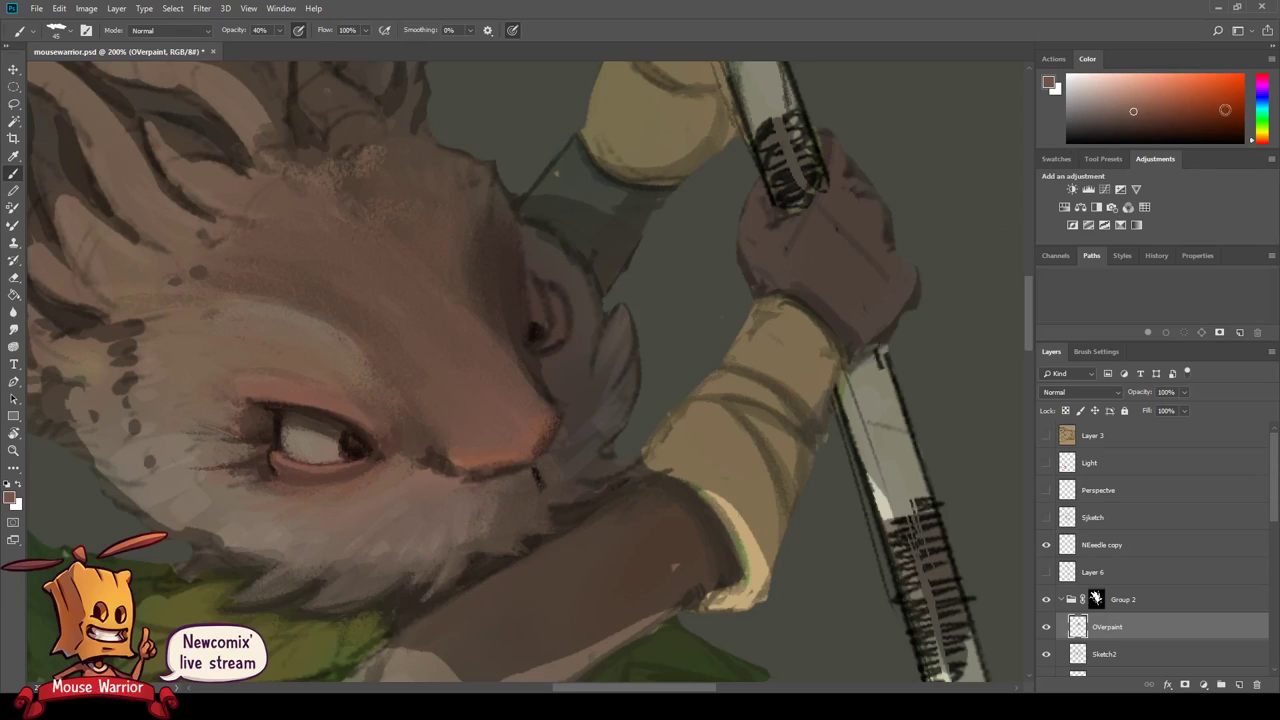
left_click(1261, 110)
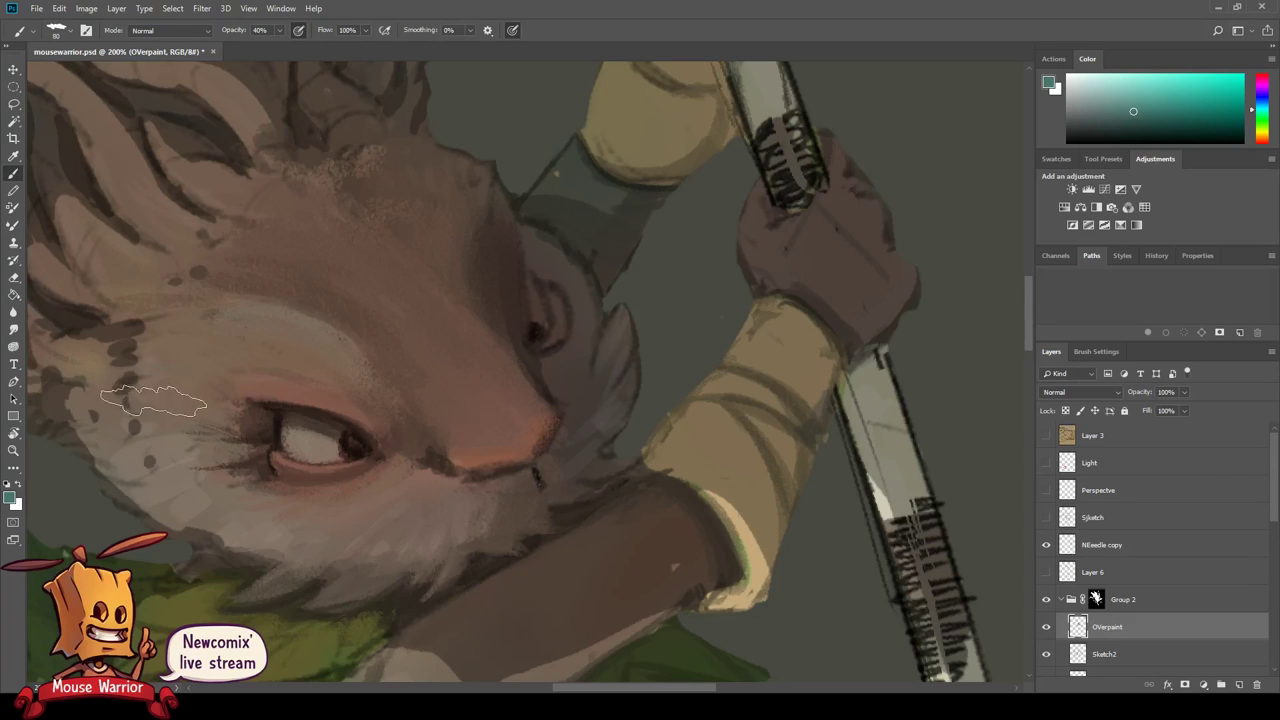
- Brush faint teal strokes into the cheek fur and across the forehead
scroll(200, 440, "left", 1)
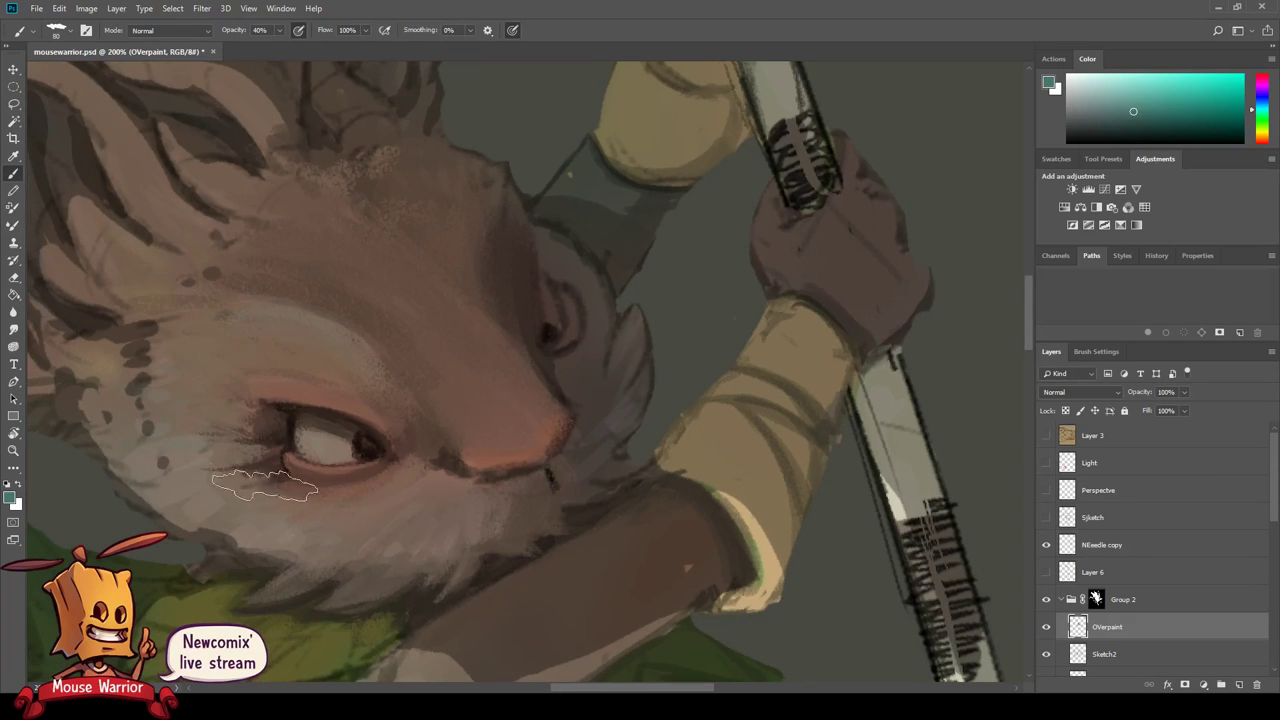
scroll(300, 360, "up", 5)
scroll(200, 387, "left", 5)
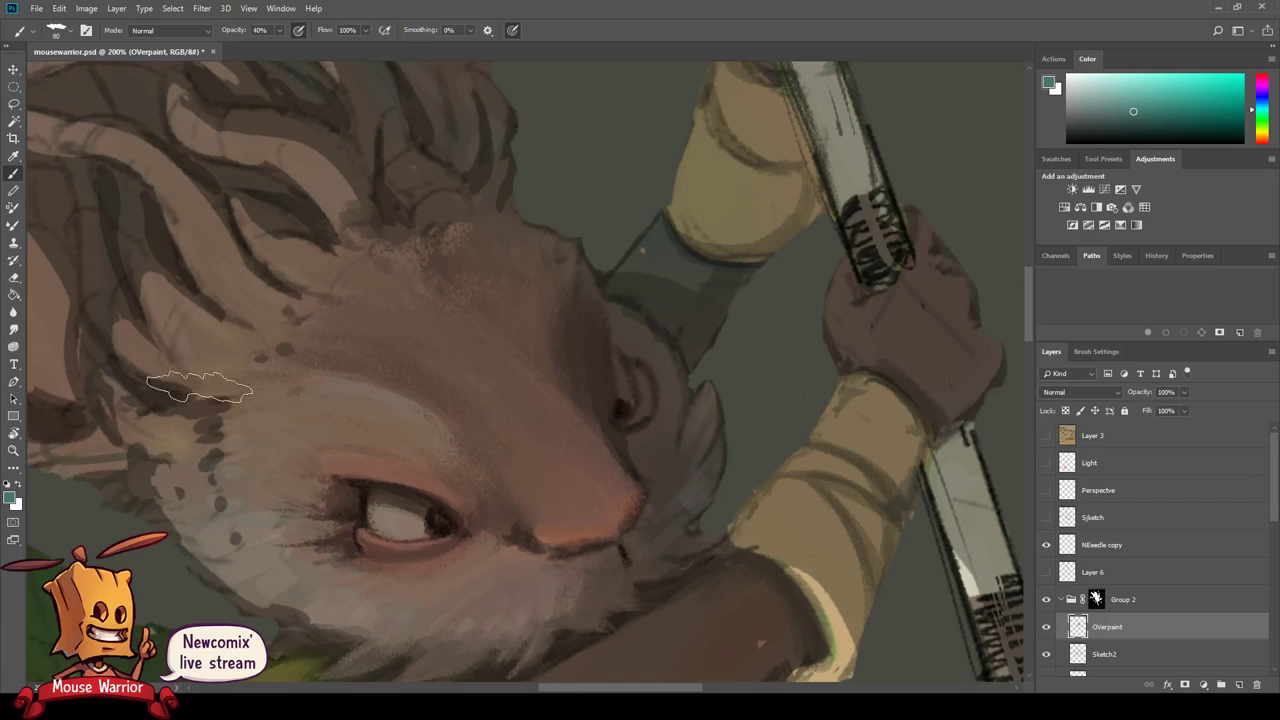
left_click_drag(128, 292, 140, 318)
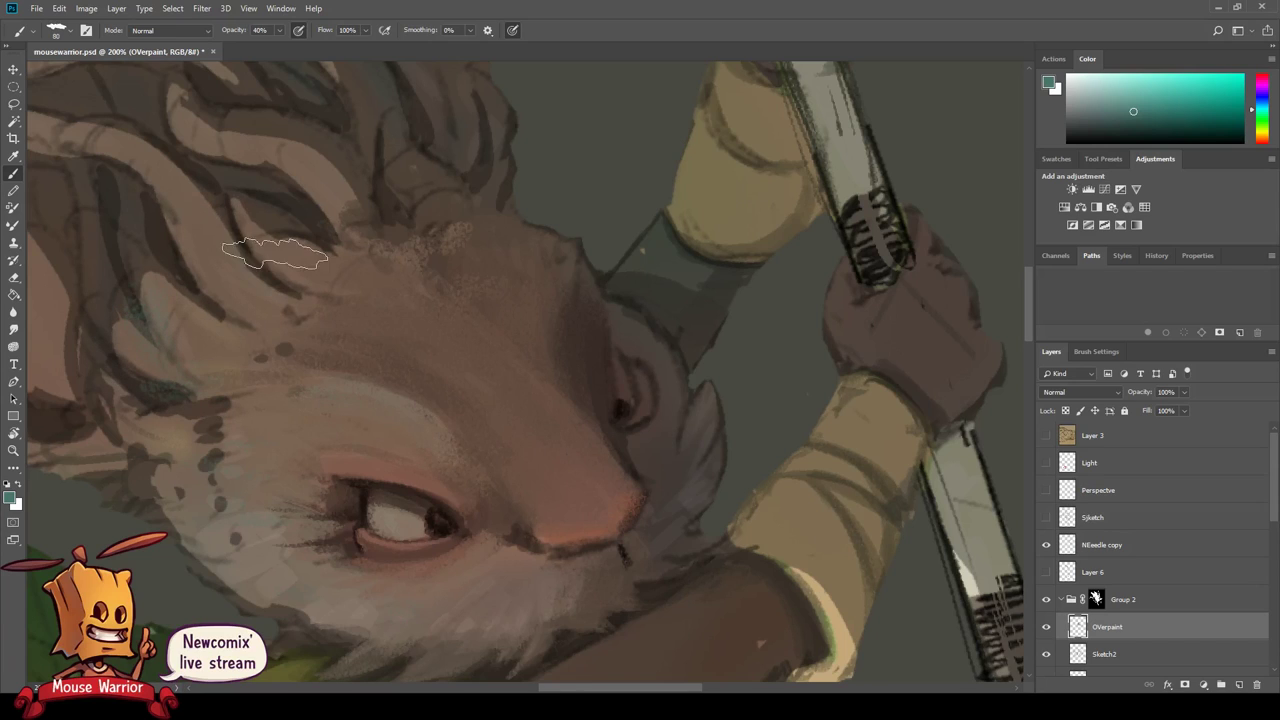
scroll(266, 280, "up", 5)
scroll(266, 280, "left", 1)
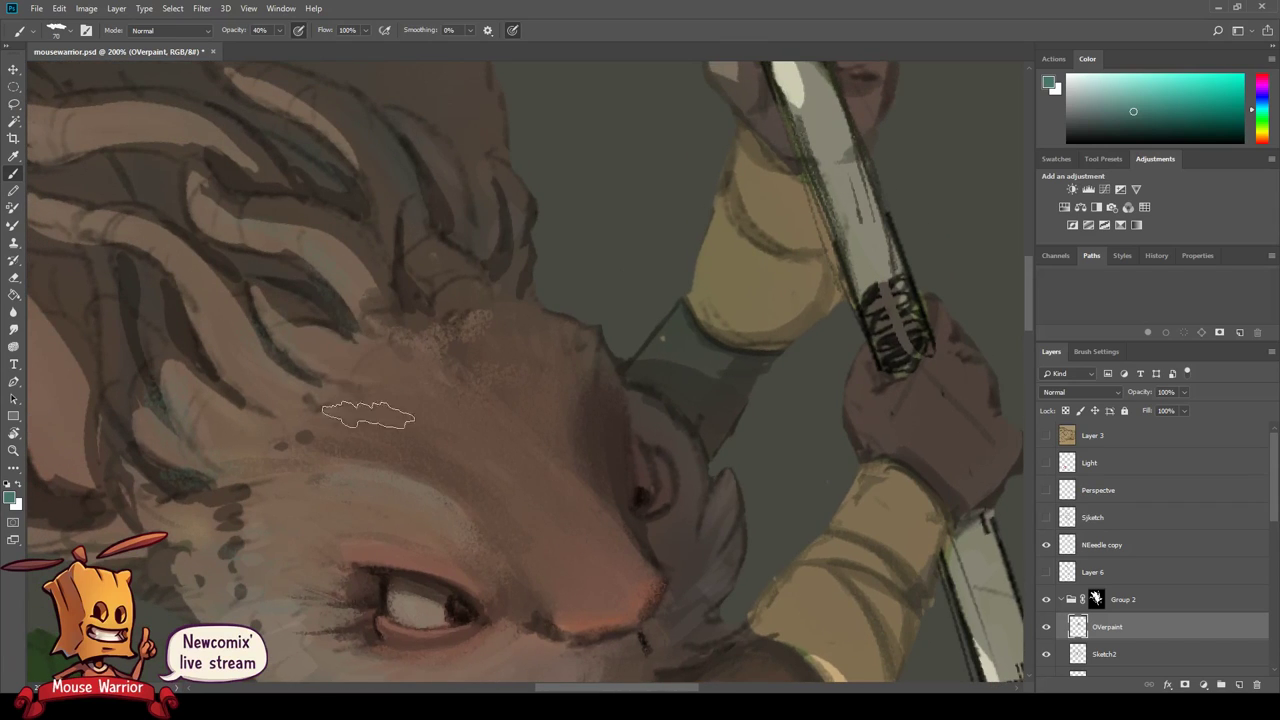
scroll(368, 415, "down", 1)
scroll(403, 304, "right", 5)
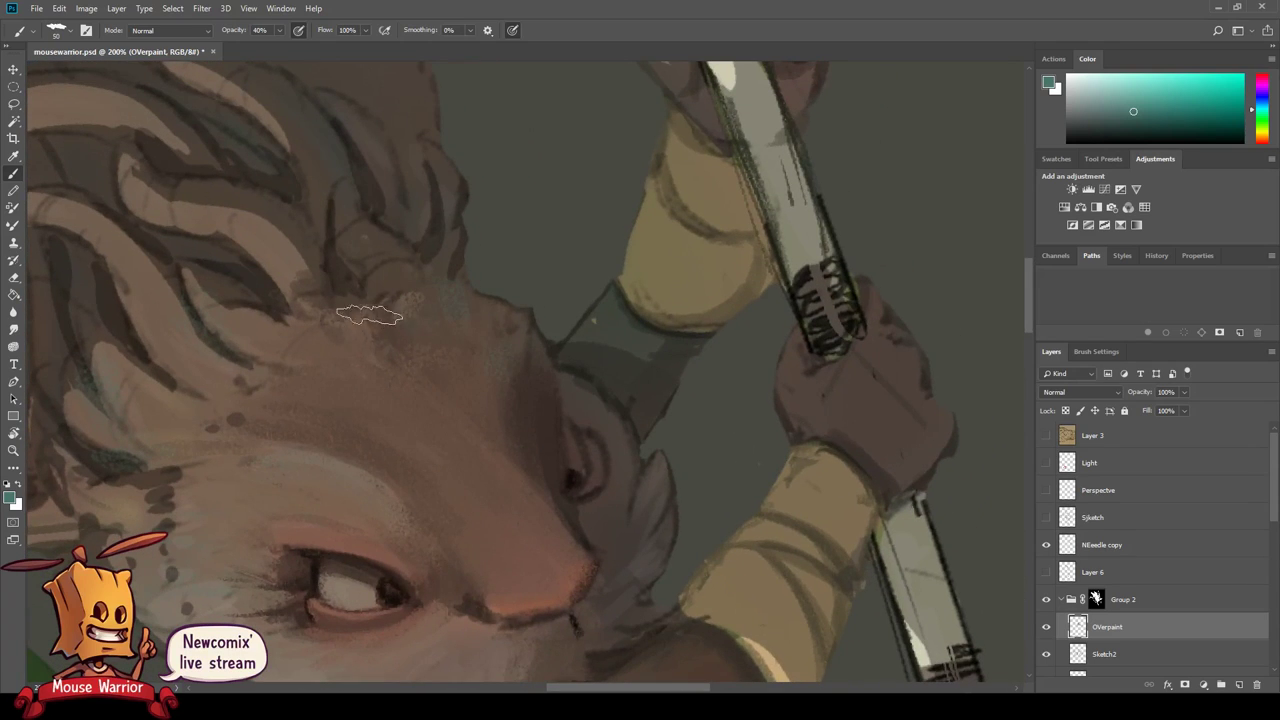
left_click_drag(369, 316, 323, 361)
- Add a bluish-grey stroke along the ear, then change the painting colour to orange
scroll(280, 337, "down", 5)
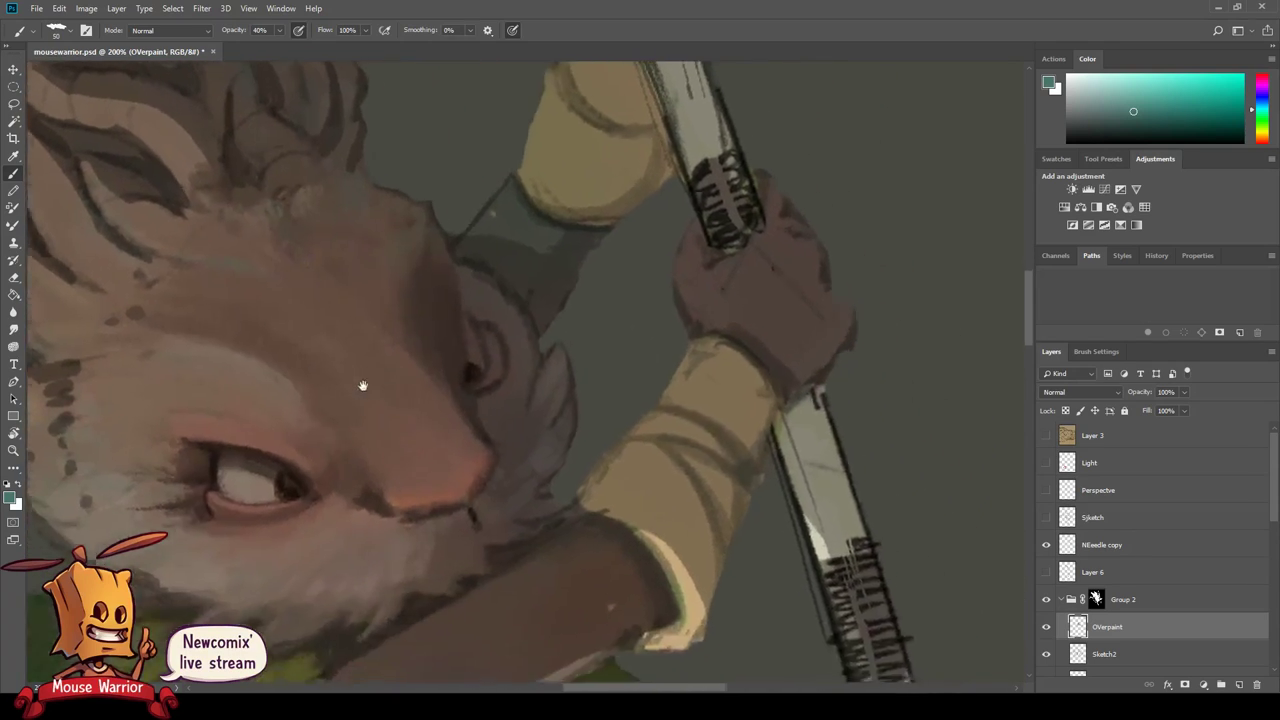
scroll(363, 380, "right", 5)
left_click_drag(470, 310, 521, 443)
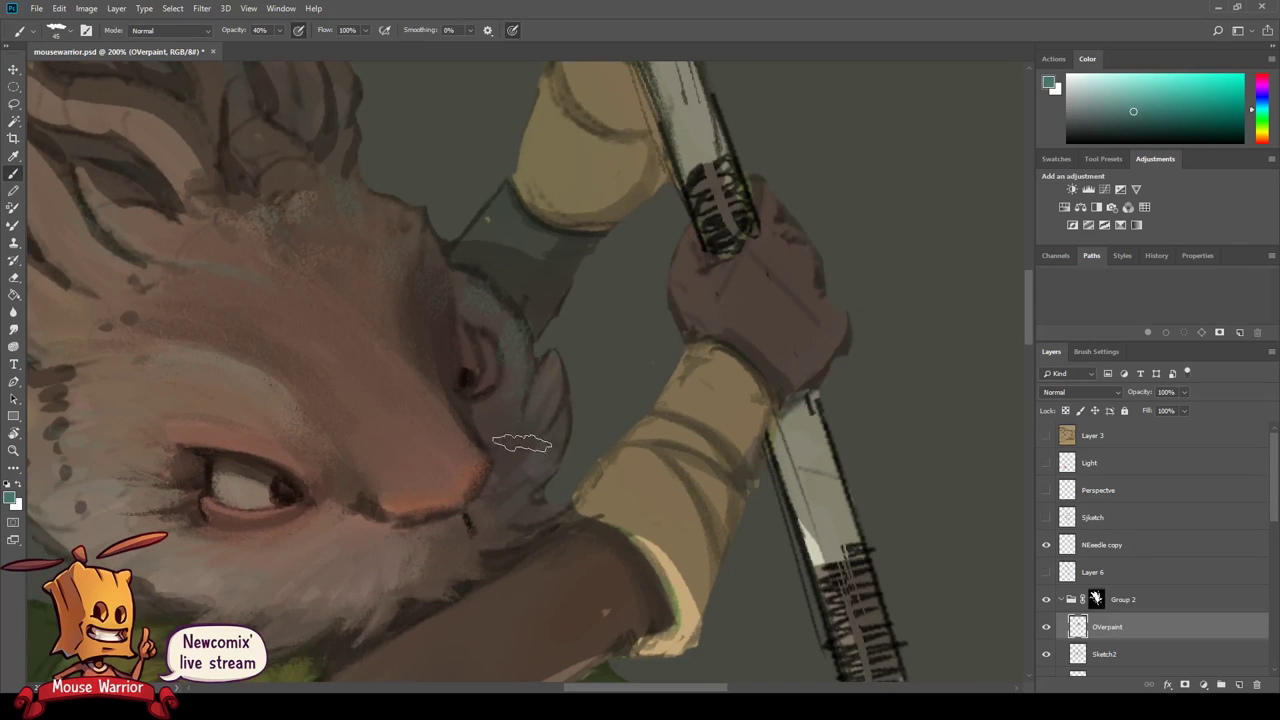
mouse_move(488, 505)
left_mouse_down()
mouse_move(517, 508)
mouse_move(500, 505)
left_mouse_up()
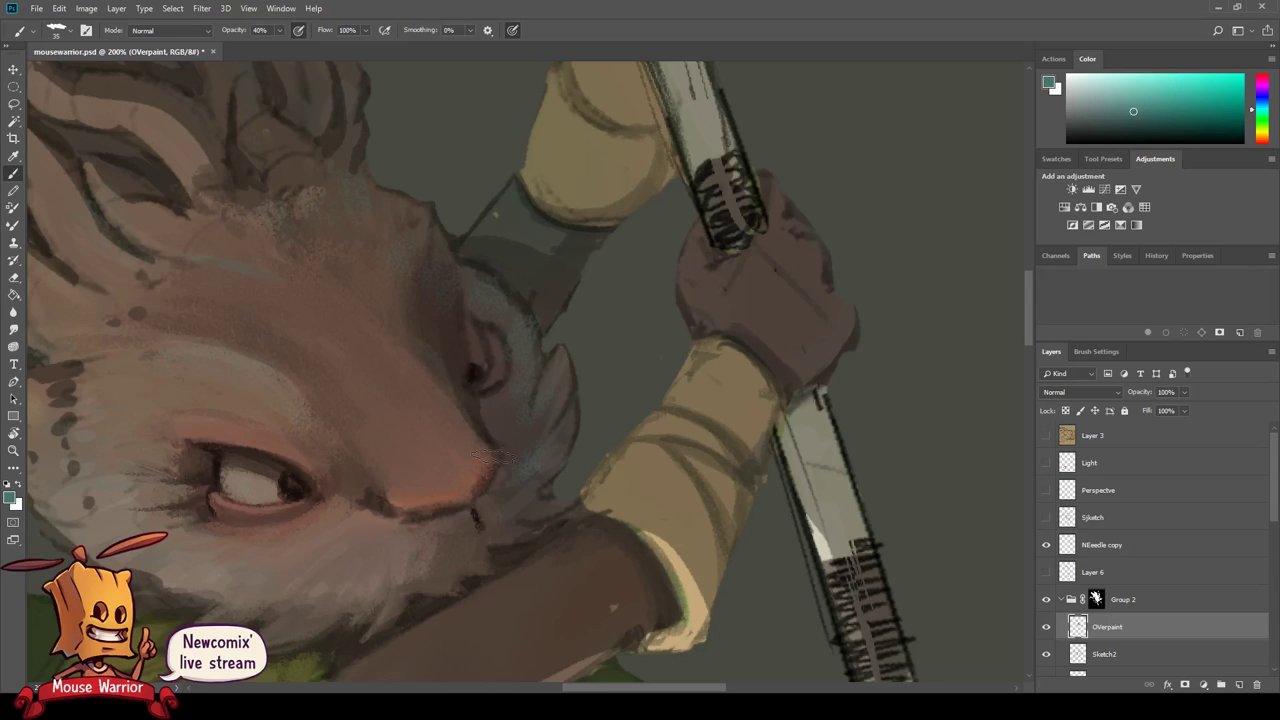
mouse_move(491, 470)
left_mouse_down()
mouse_move(563, 414)
mouse_move(594, 486)
mouse_move(593, 448)
left_mouse_up()
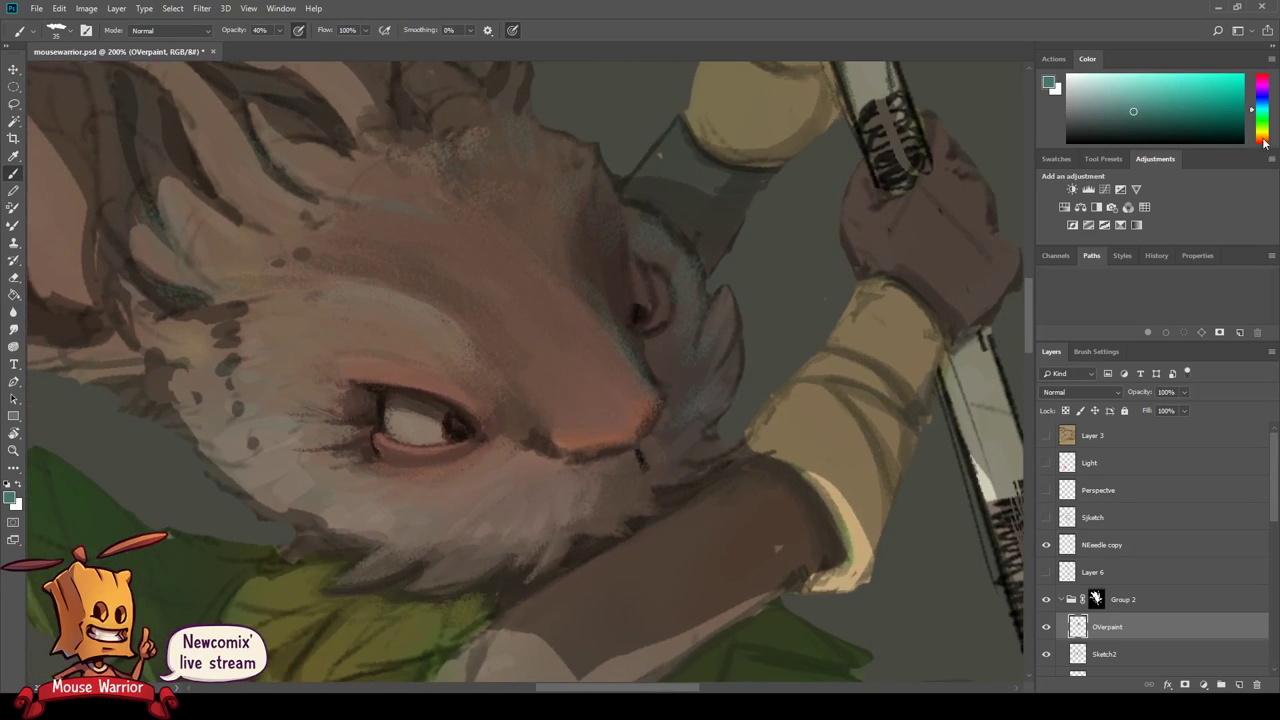
left_click(1263, 139)
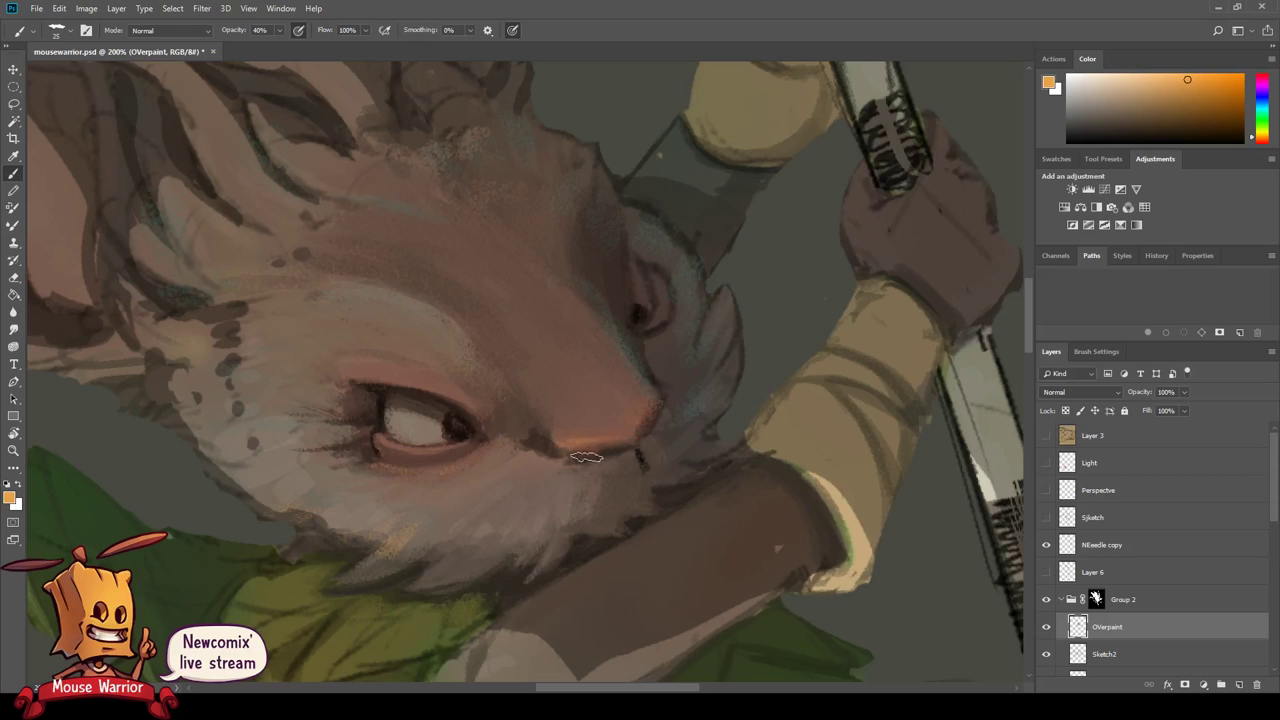
- Line the upper eyelid with salmon-orange and pink, and dab pink onto the nose
scroll(580, 480, "up", 1)
scroll(563, 514, "left", 2)
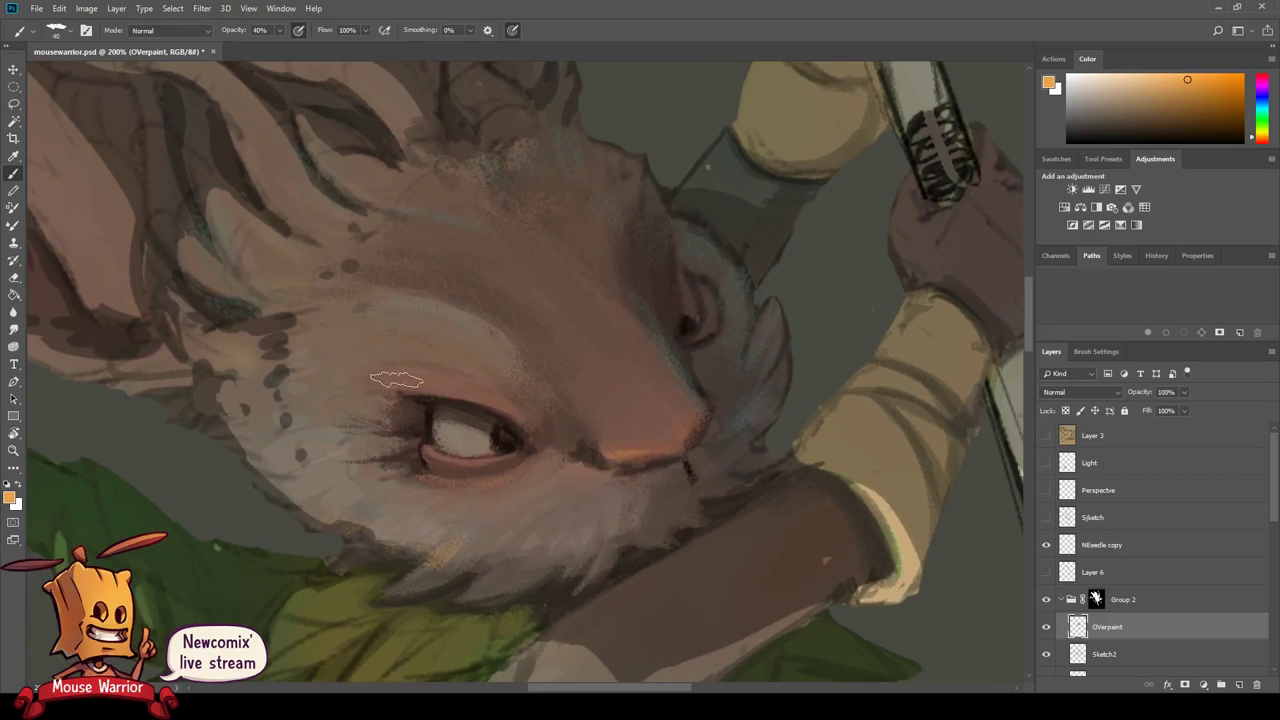
left_click_drag(397, 379, 501, 399)
left_click(1265, 81)
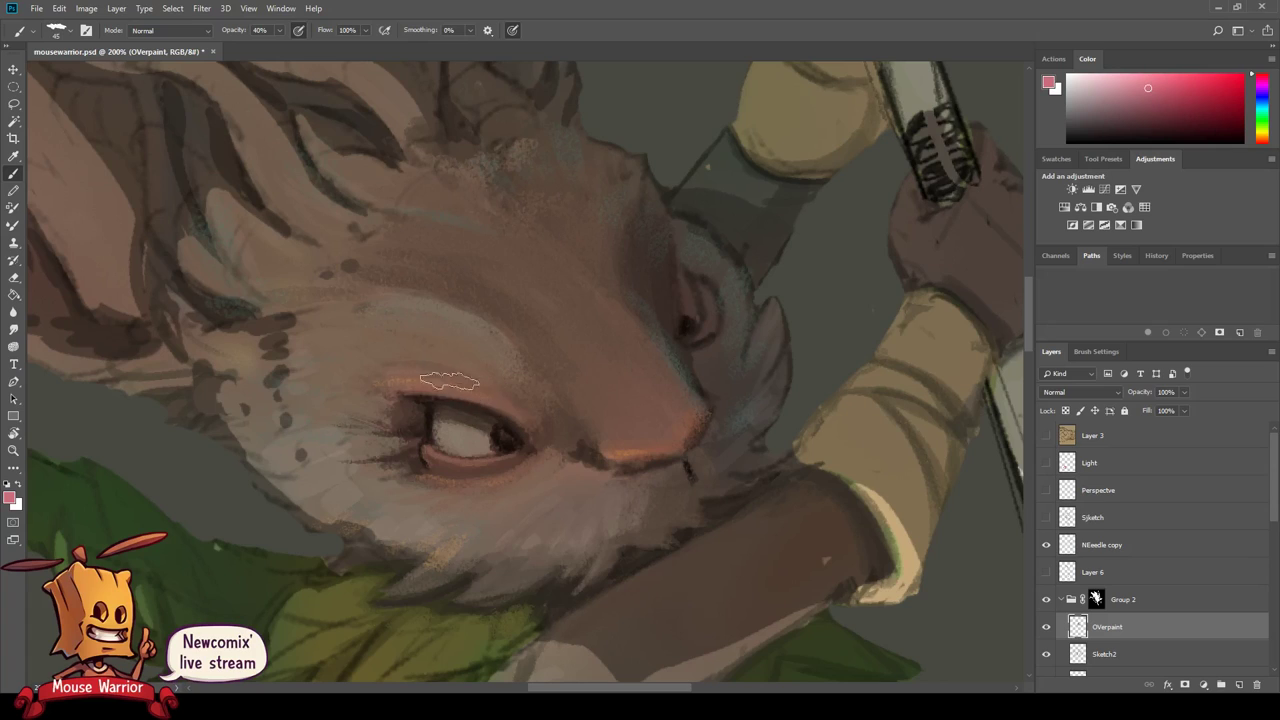
left_click_drag(450, 381, 412, 380)
mouse_move(640, 432)
left_mouse_down()
mouse_move(500, 452)
mouse_move(564, 460)
left_mouse_up()
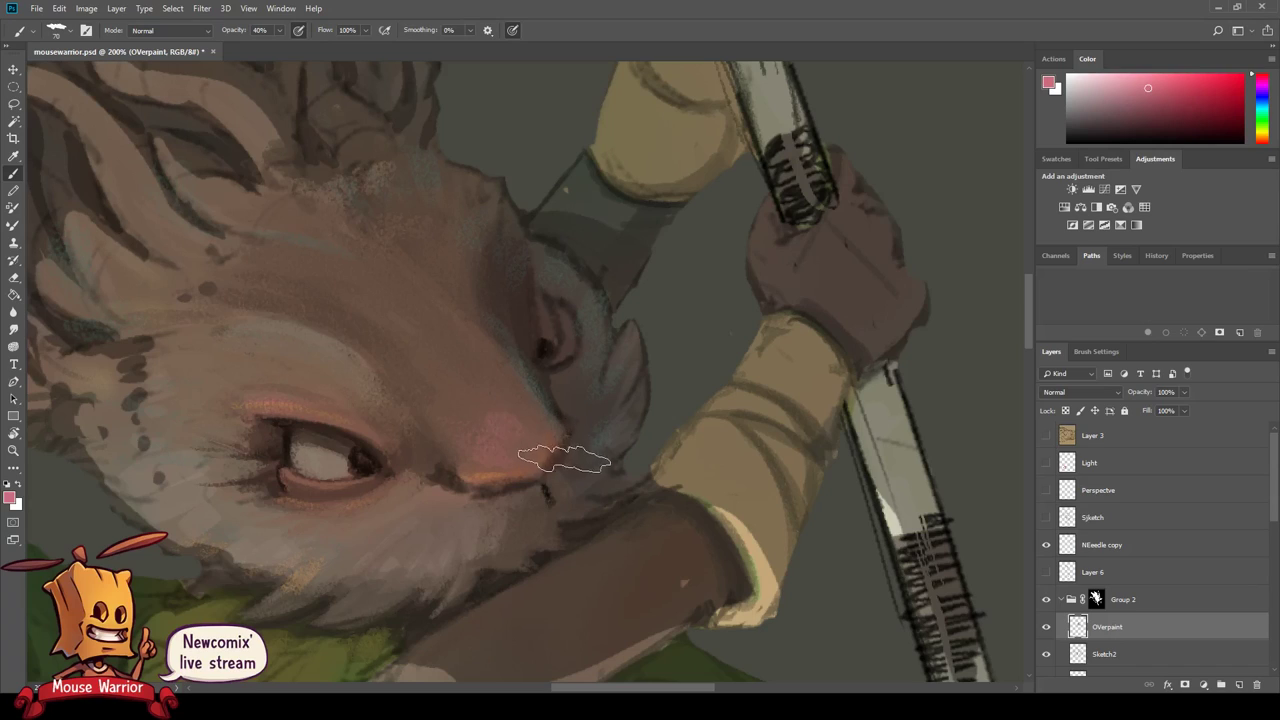
- Scrub the nose highlight to a redder pink
left_click(500, 412, "alt")
left_click(503, 440, "alt")
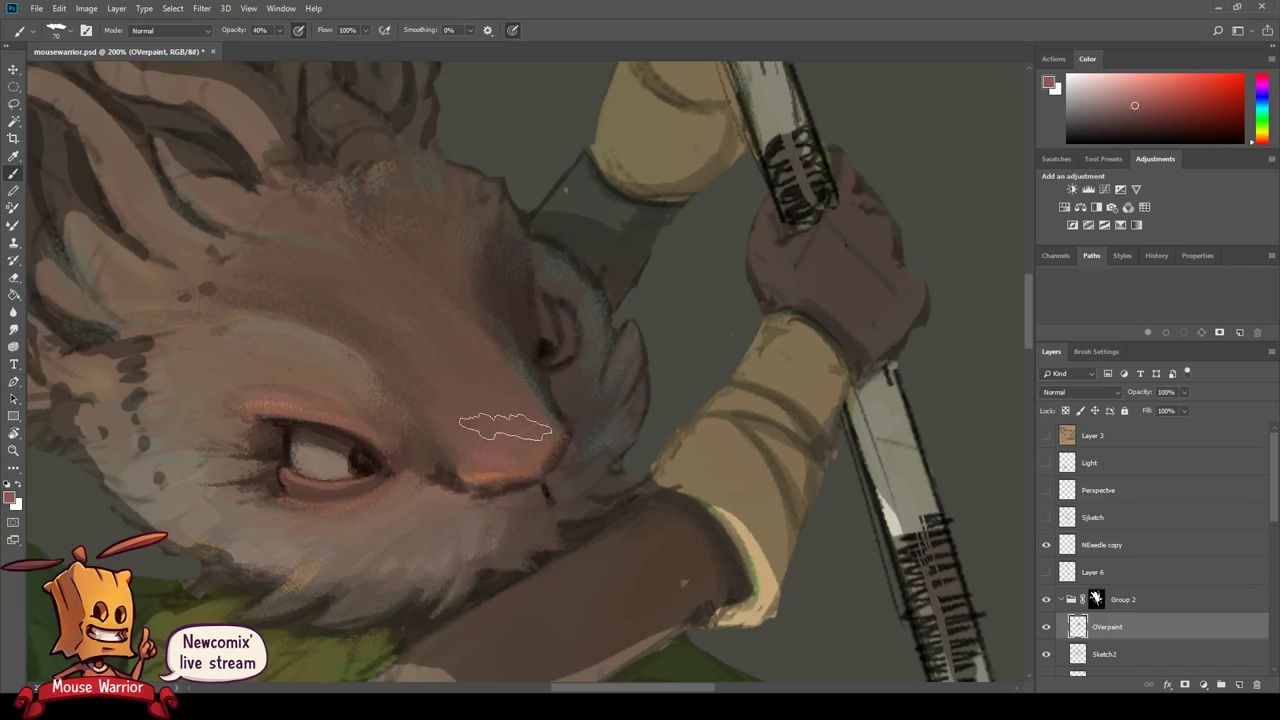
left_click_drag(500, 434, 505, 411)
scroll(556, 503, "up", 1)
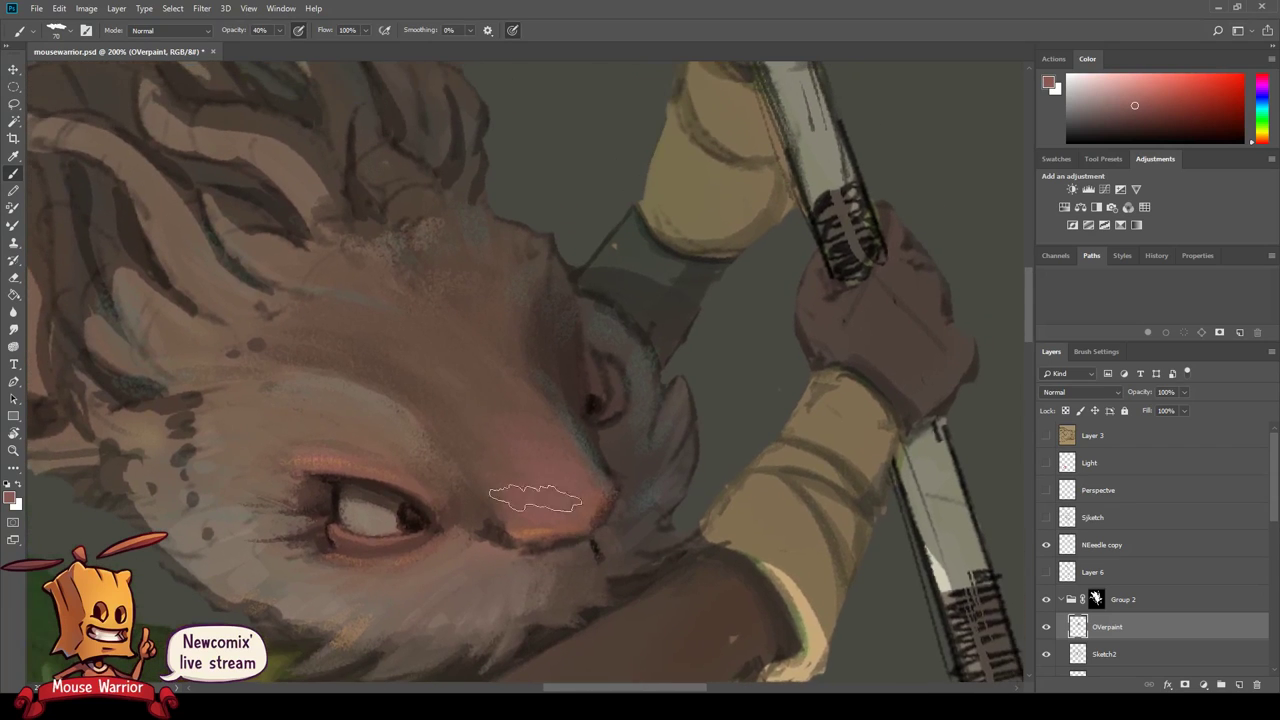
- Paint a longer, stronger pink band along the upper eyelid
left_click(478, 404, "alt")
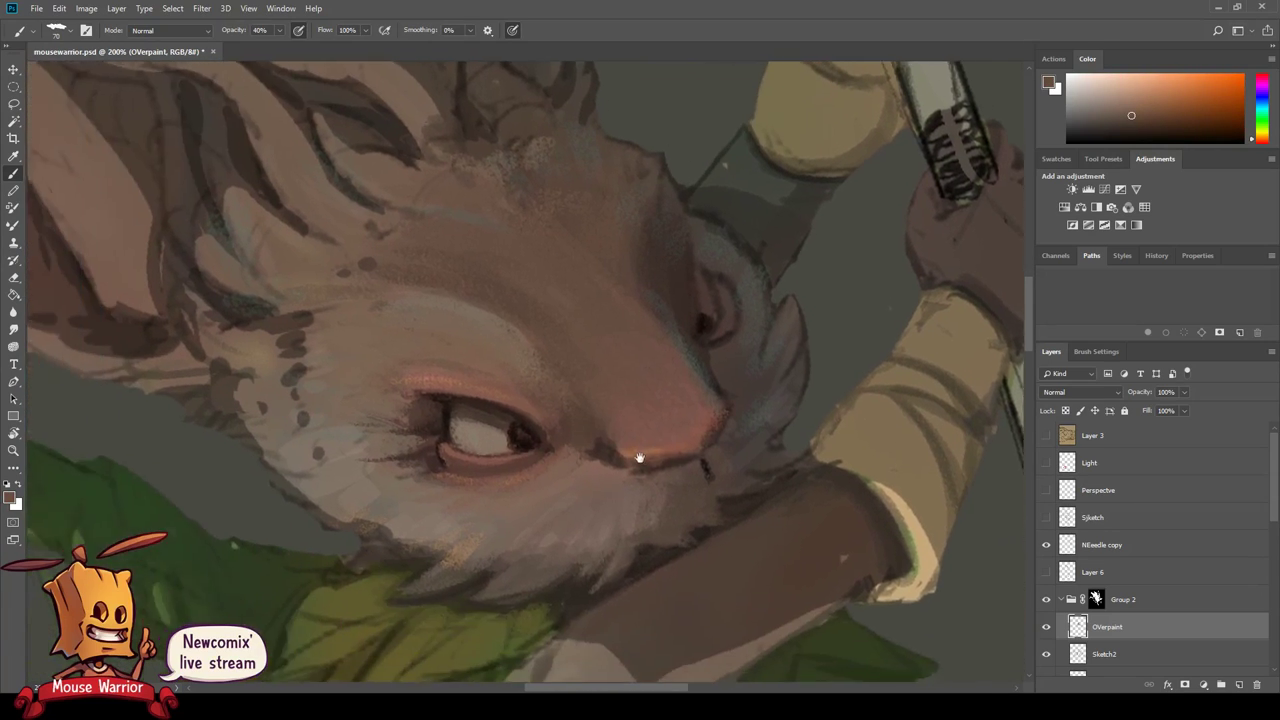
left_click_drag(563, 482, 723, 442)
left_click(509, 412, "alt")
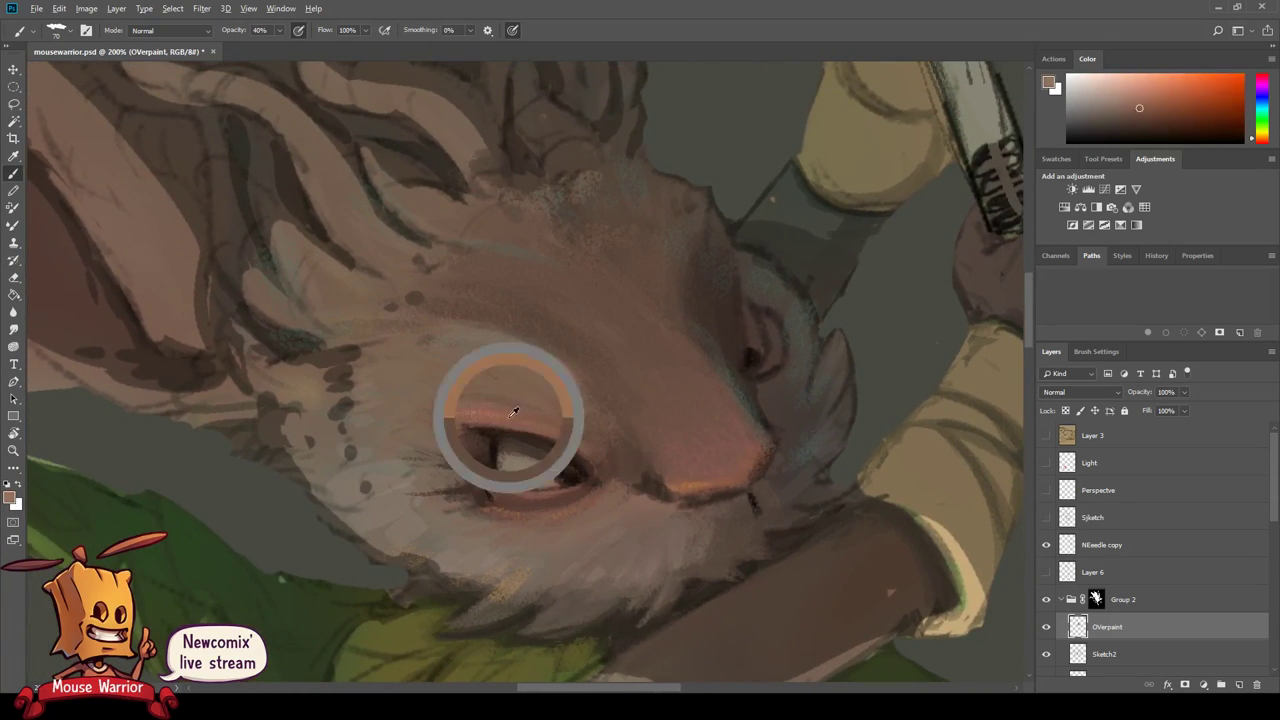
mouse_move(507, 416)
left_mouse_down()
mouse_move(542, 428)
mouse_move(392, 434)
left_mouse_up()
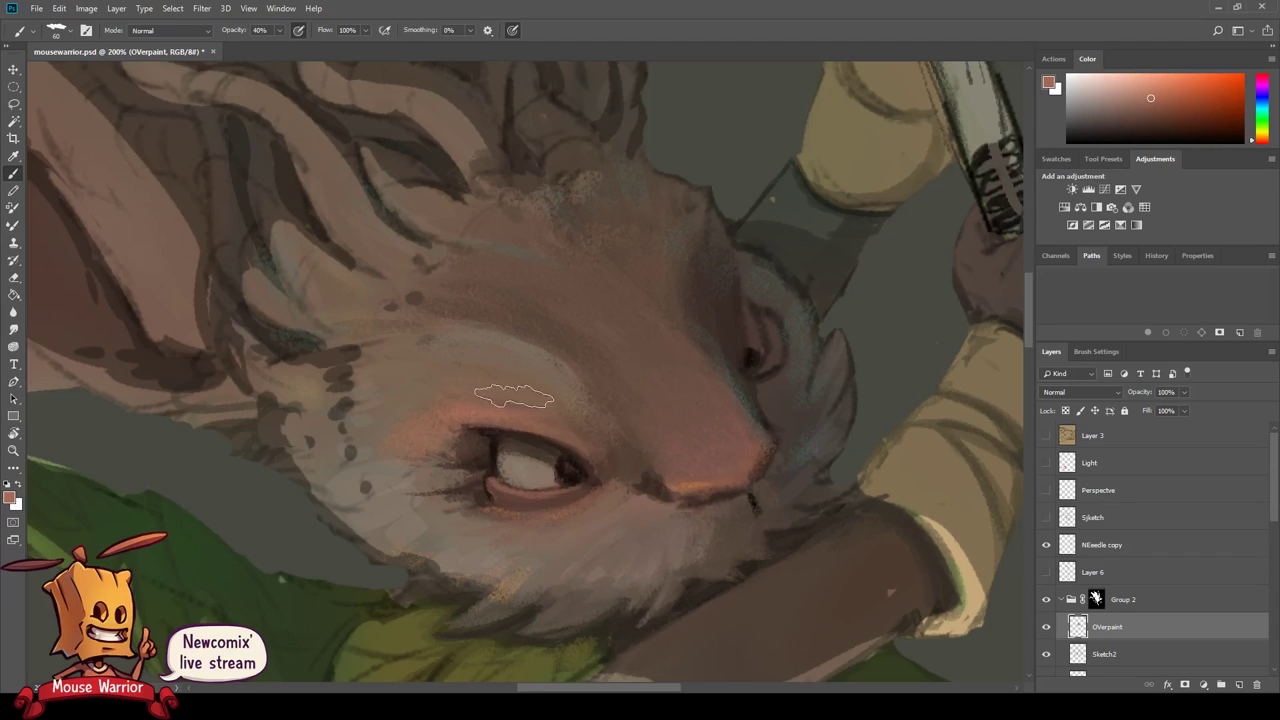
left_click_drag(490, 415, 564, 411)
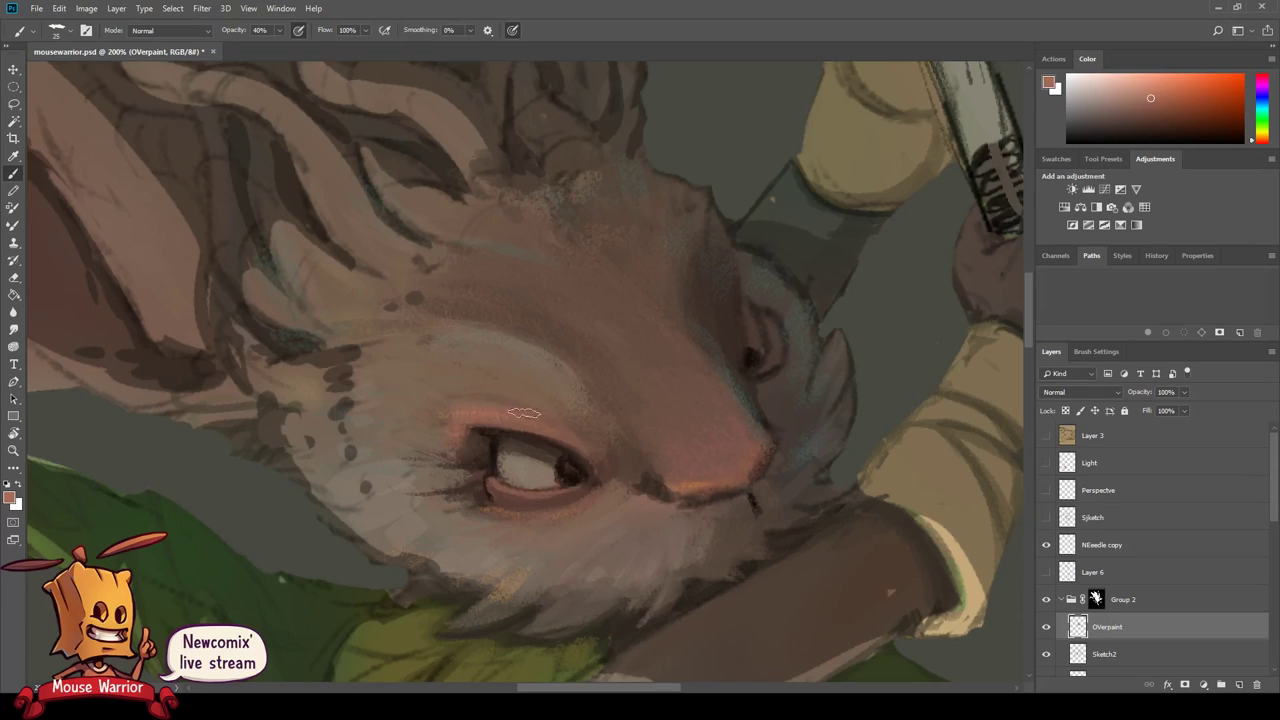
- Try darker and lighter eyelid shades and shrink the brush to size 25
left_click(592, 440, "alt")
left_click(573, 443, "alt")
left_click_drag(527, 479, 513, 441)
left_click(478, 428, "alt")
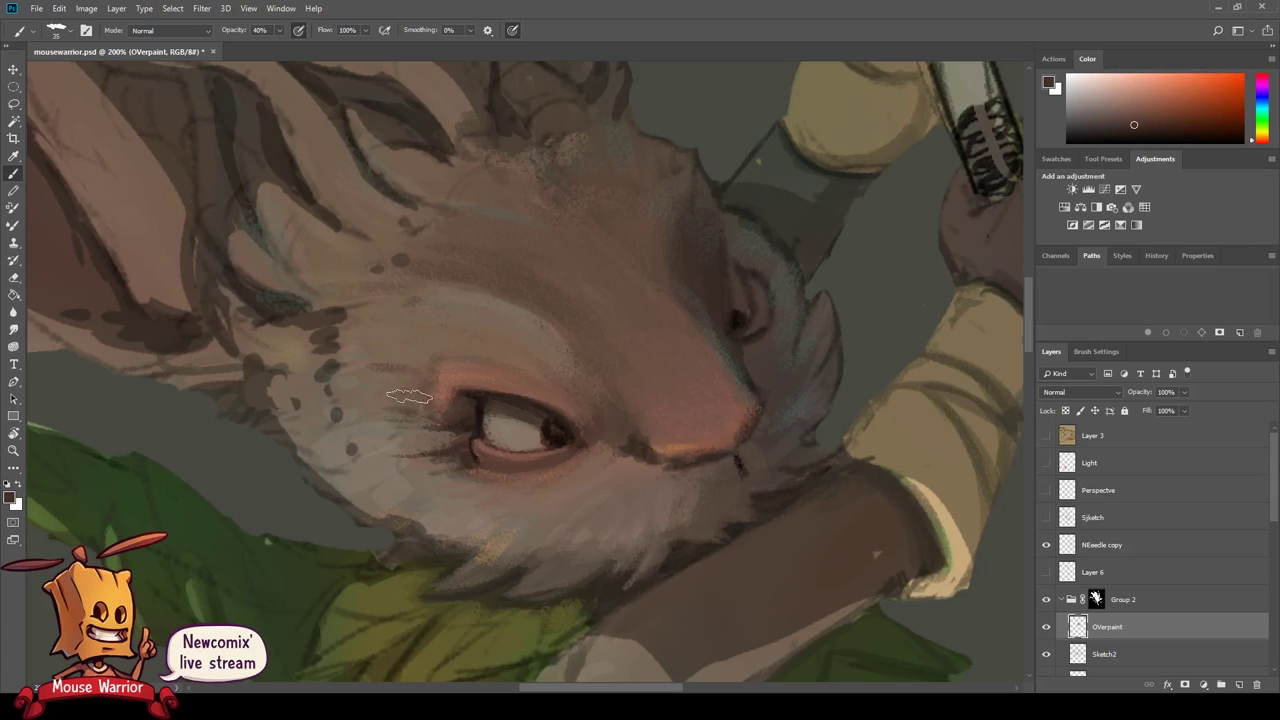
left_click(425, 358, "alt")
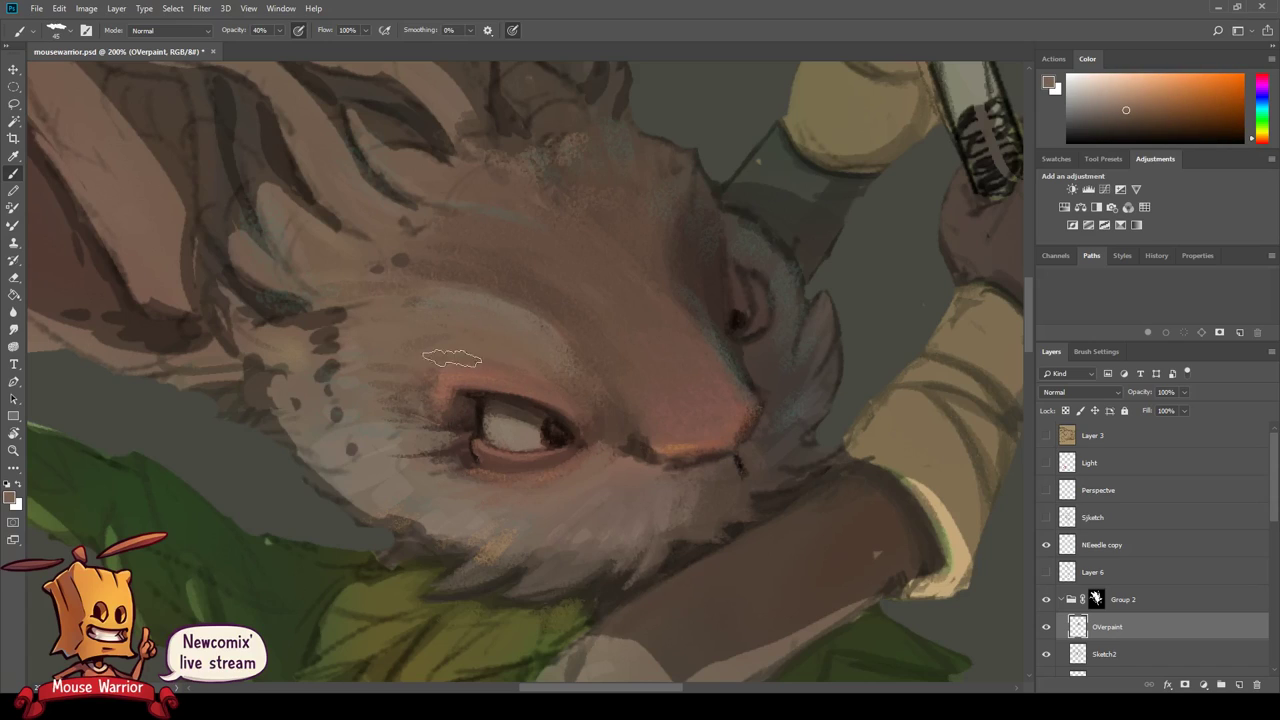
left_click(465, 418, "alt")
key("bracketleft")
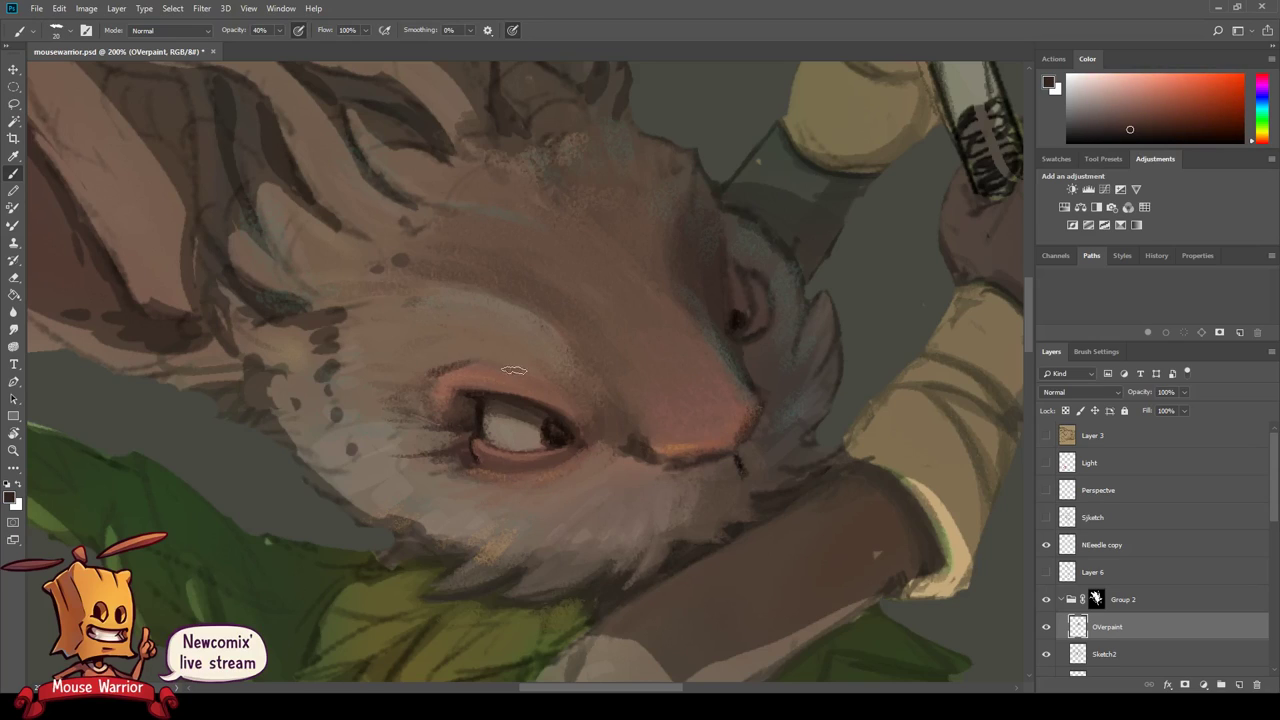
left_click(462, 355, "alt")
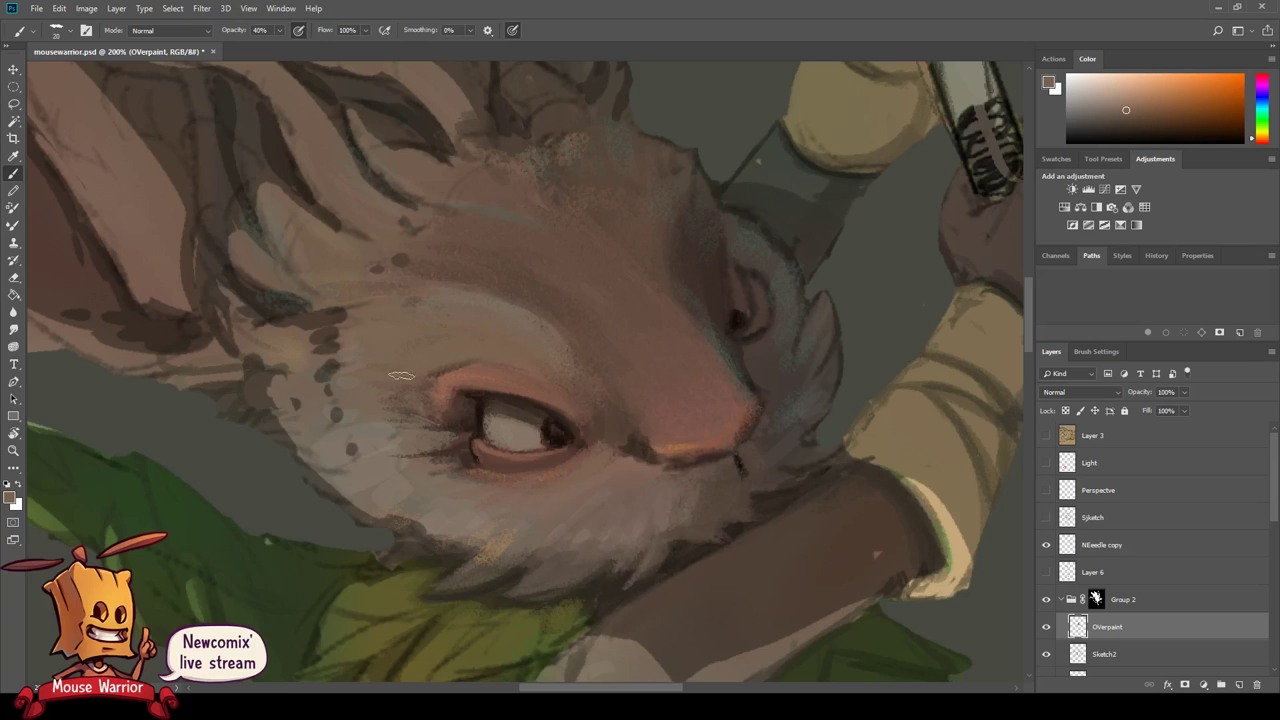
- Sample the reddish skin tone near the eye, then zoom out to the whole character
mouse_move(432, 473)
left_mouse_down()
mouse_move(494, 371)
mouse_move(370, 460)
left_mouse_up()
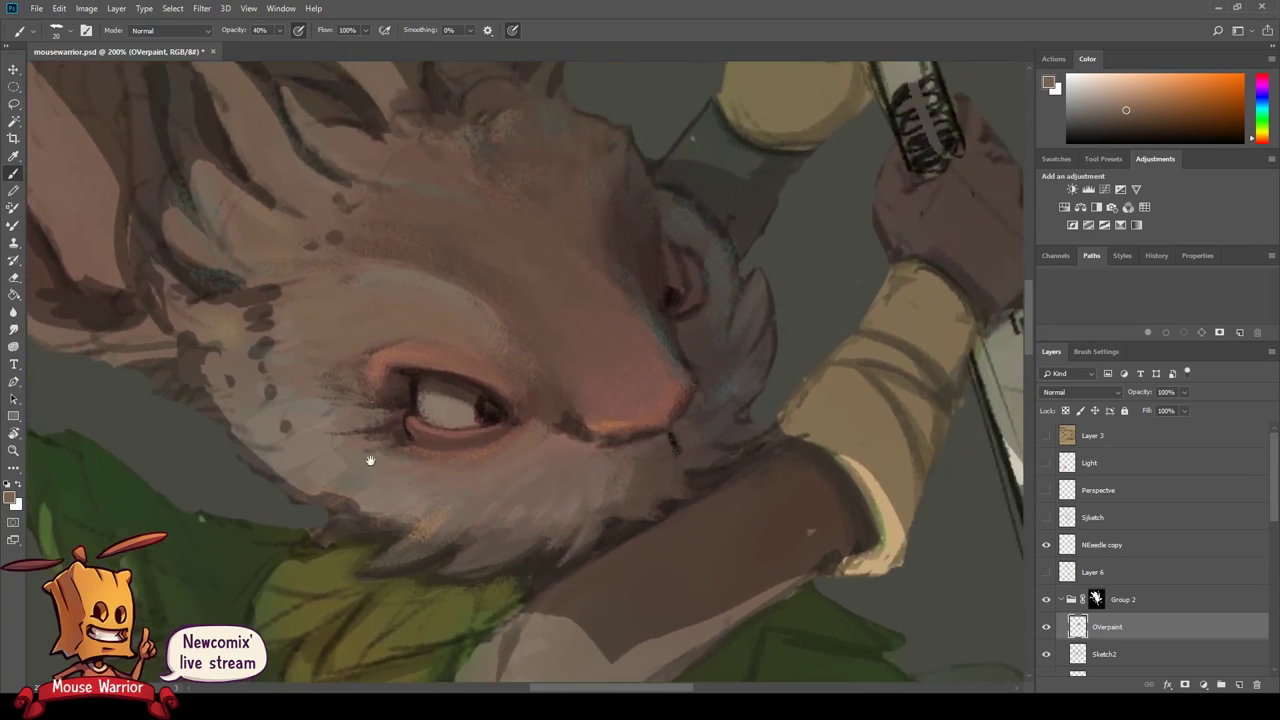
left_click(394, 354, "alt")
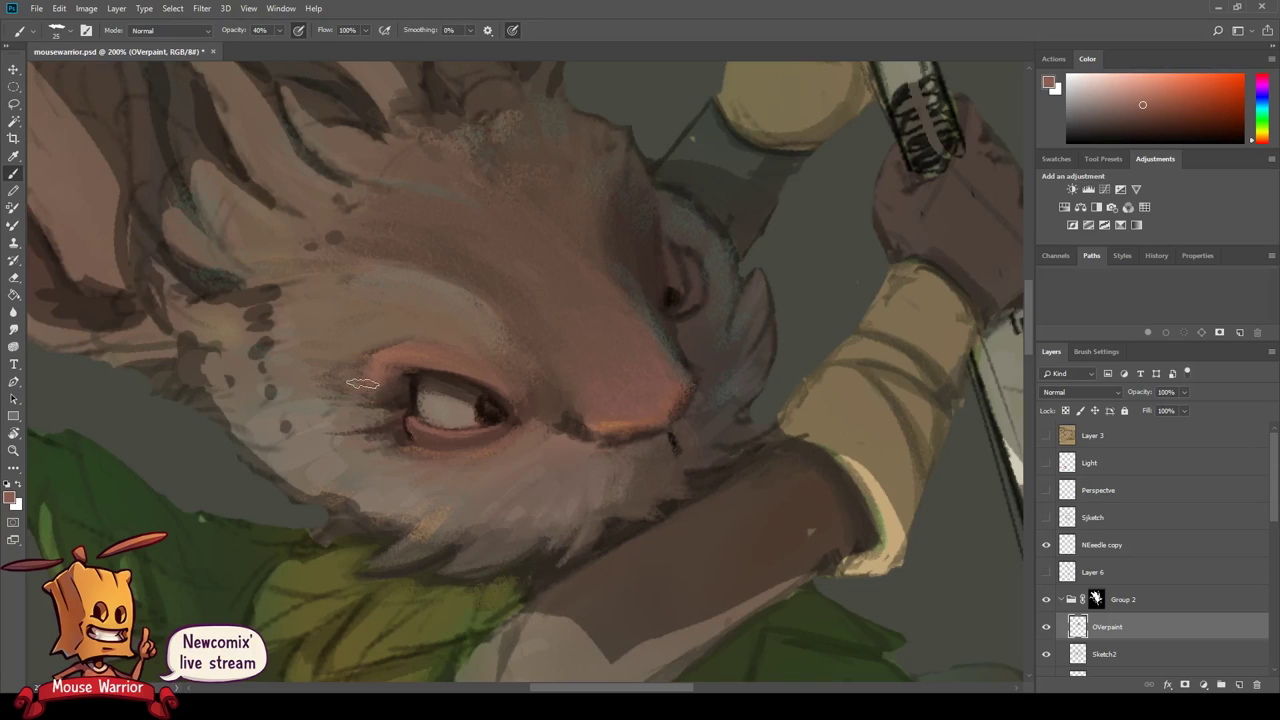
left_click(403, 384, "alt")
left_click_drag(425, 497, 436, 541)
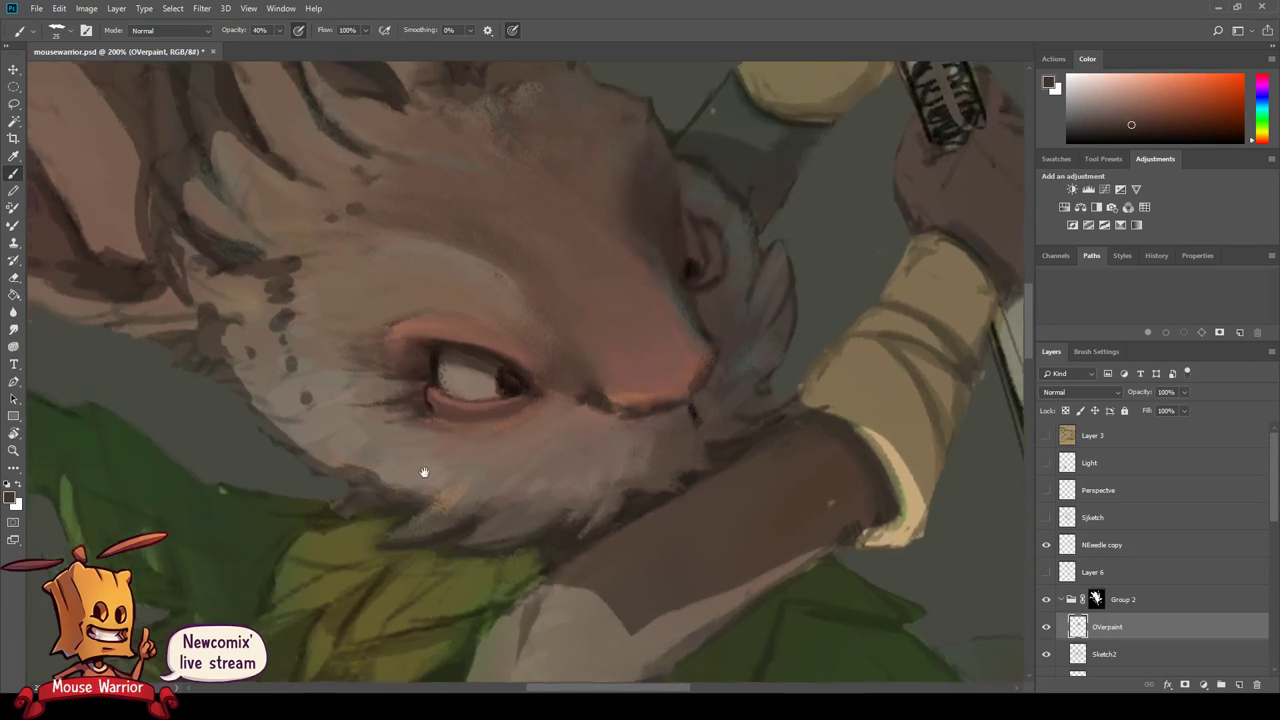
left_click_drag(501, 511, 494, 503)
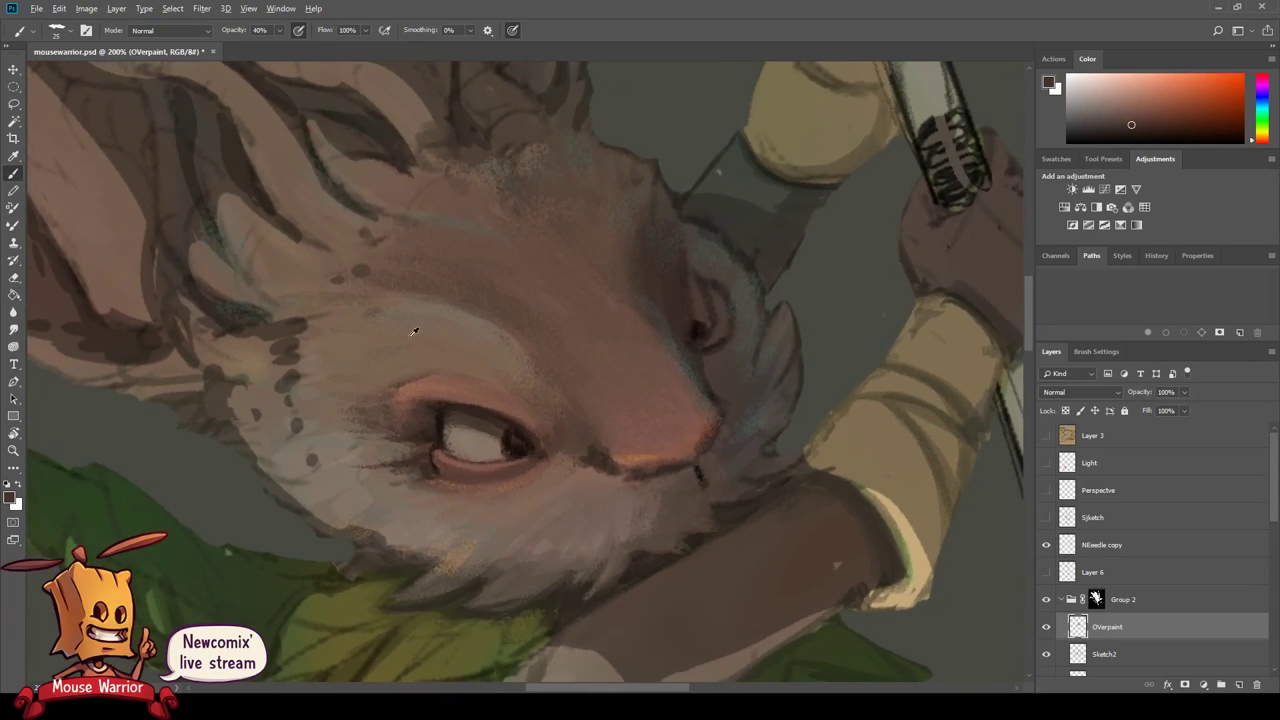
left_click(420, 385, "alt")
left_click_drag(380, 527, 340, 527)
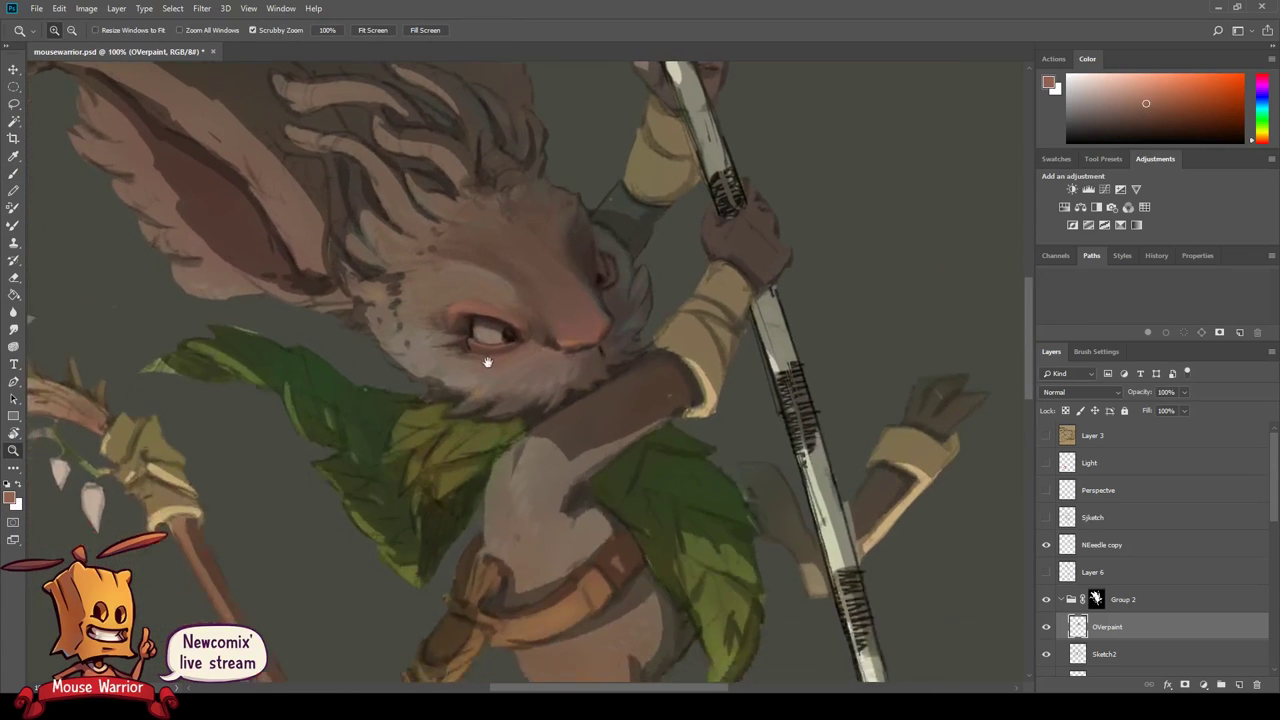
- Paint light grey fur strokes on the muzzle with a size-15 brush
mouse_move(510, 440)
left_mouse_down()
mouse_move(417, 495)
mouse_move(470, 405)
mouse_move(432, 431)
left_mouse_up()
key("b")
left_click(425, 433, "alt")
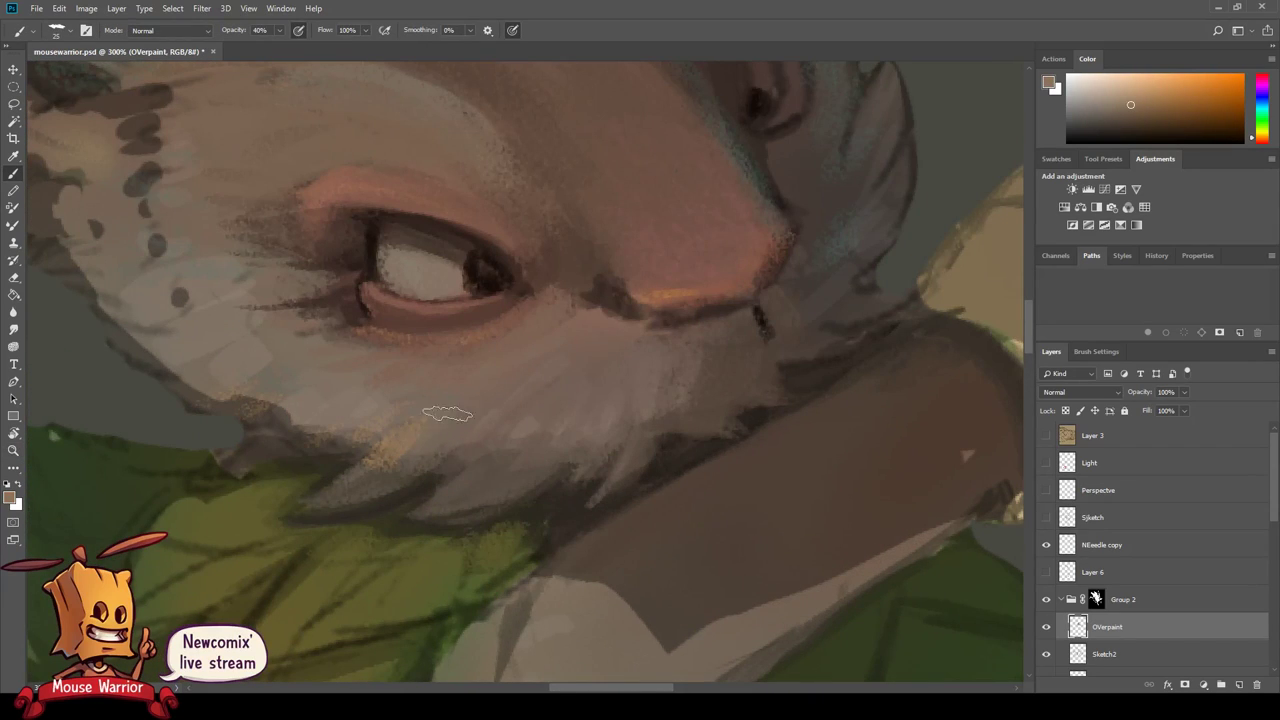
left_click(543, 417, "alt")
left_click(1086, 90)
key("bracketleft")
key("bracketleft")
left_click_drag(525, 415, 500, 468)
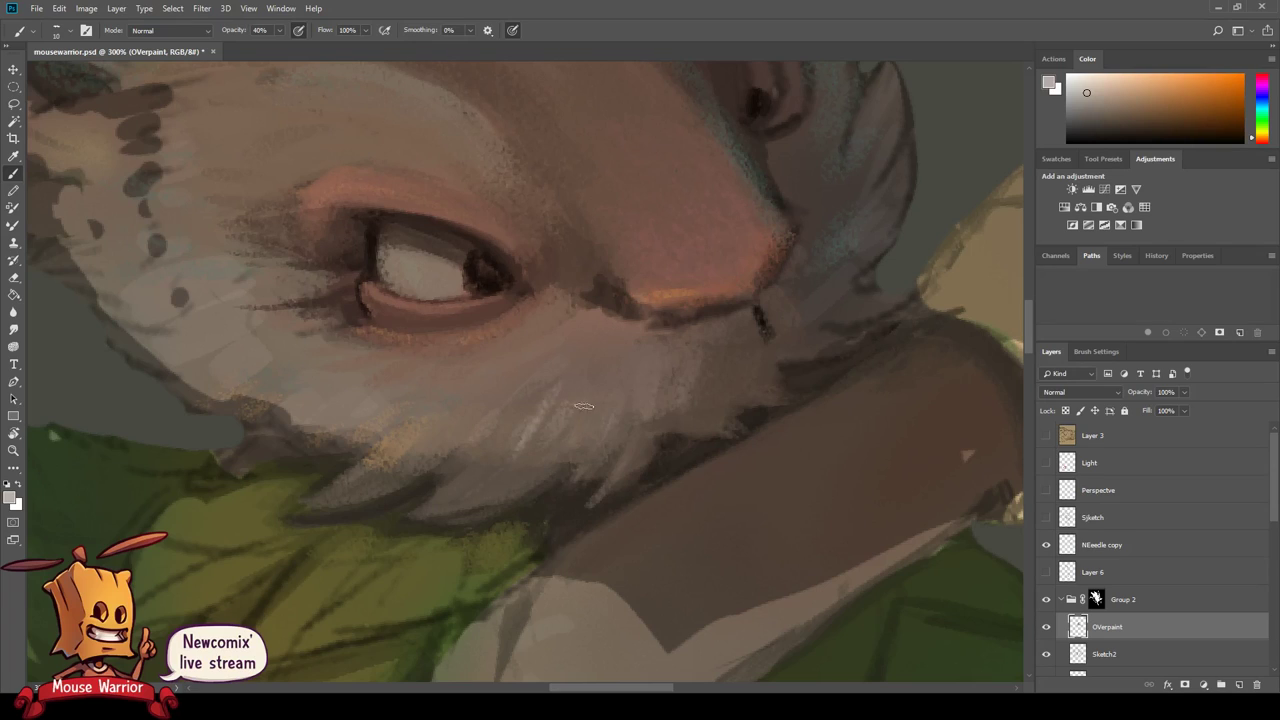
- Try light fur strokes on the chin at size 20, then undo them and return to size 15
scroll(525, 492, "up", 3)
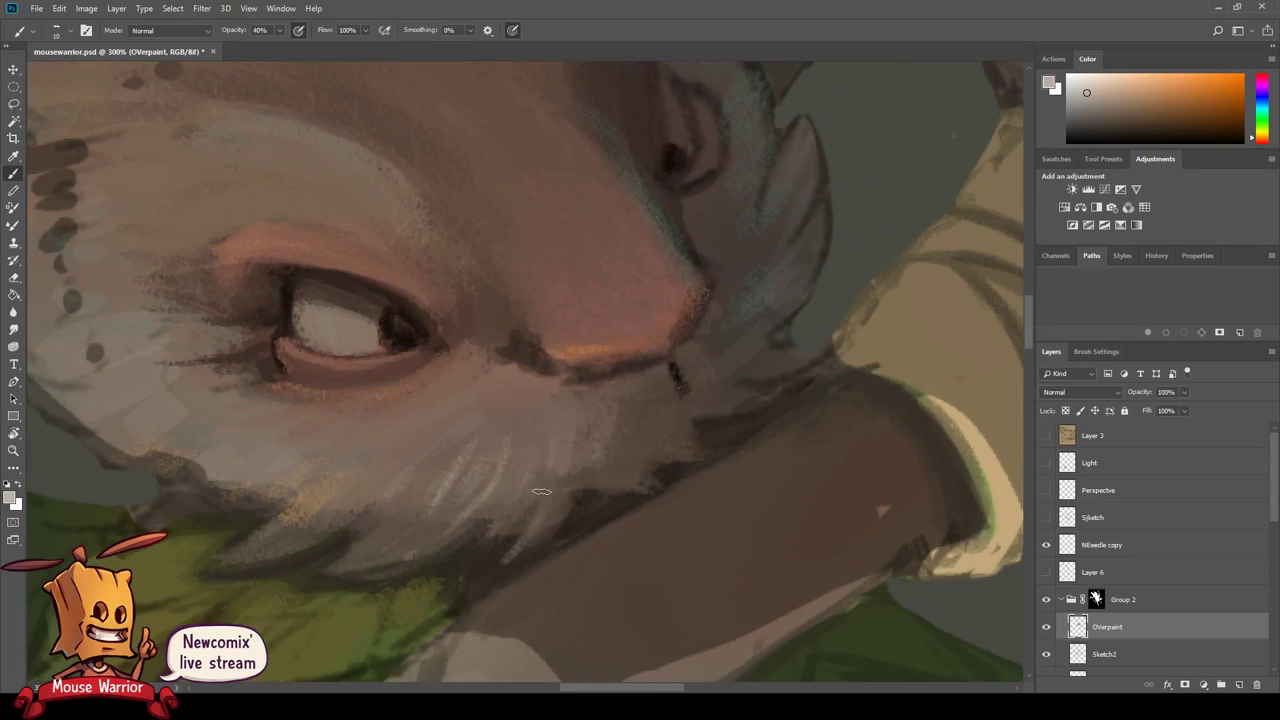
key("bracketright")
mouse_move(576, 470)
left_mouse_down()
mouse_move(578, 415)
mouse_move(584, 436)
left_mouse_up()
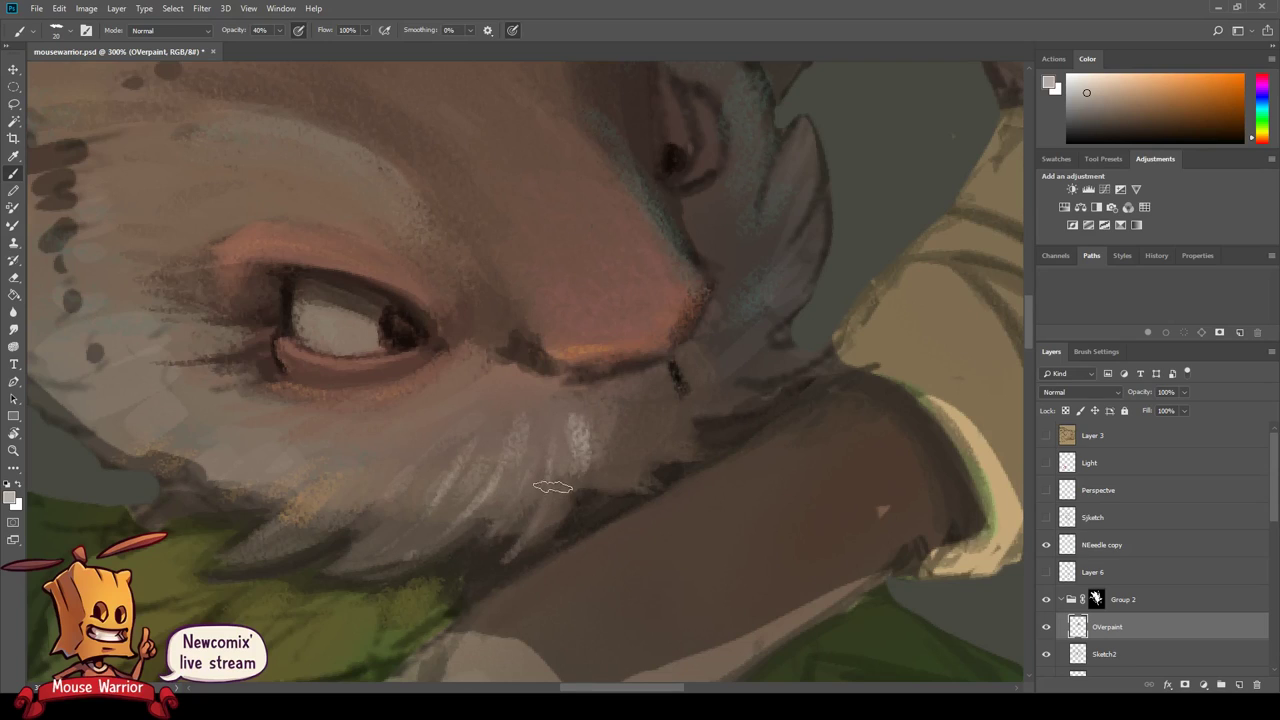
key("ctrl+z")
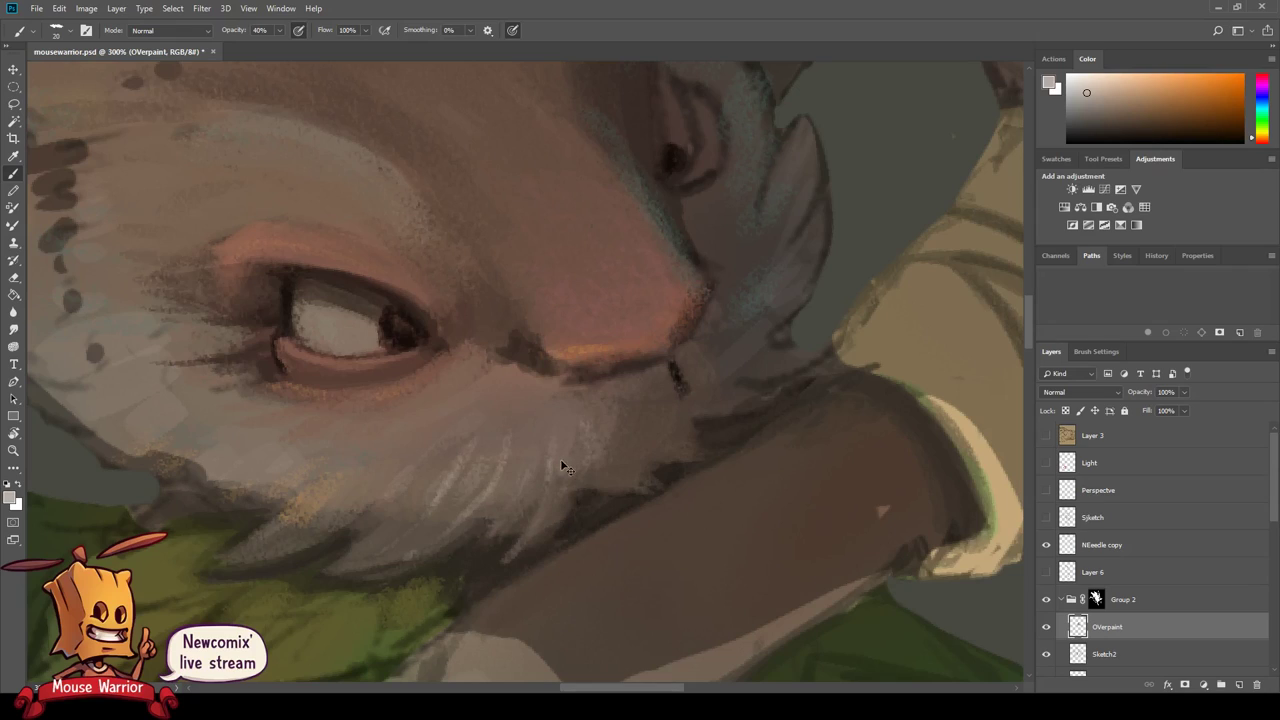
key("bracketleft")
- Sample grey-beige fur tones with a larger brush and bring the cheek fur into view
left_click(545, 418, "alt")
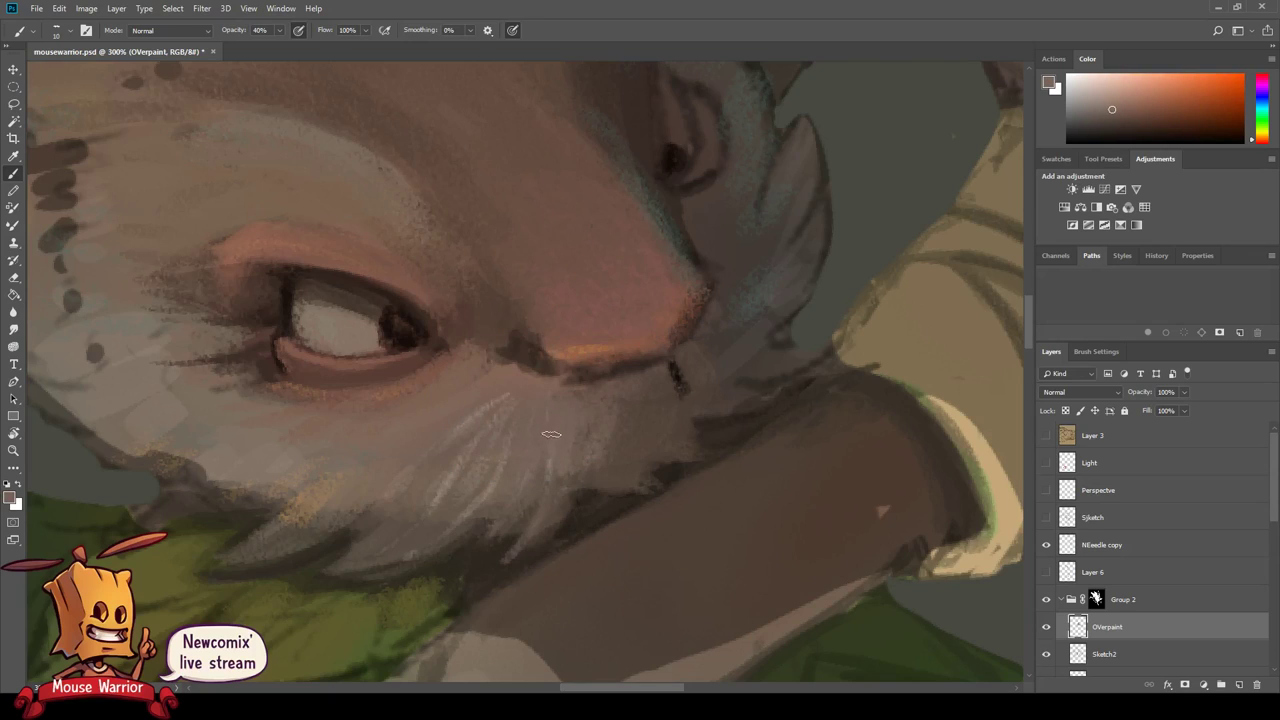
left_click(470, 444, "alt")
key("bracketright")
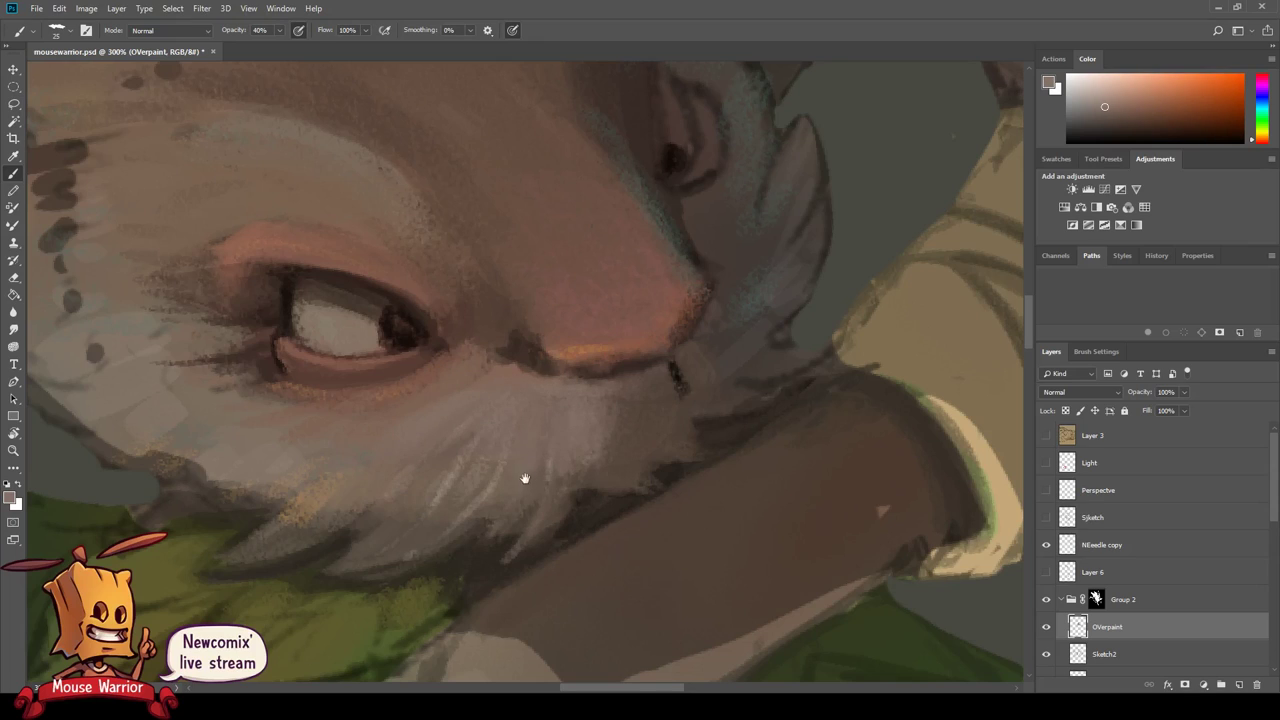
left_click_drag(524, 478, 570, 526)
left_click(544, 576, "alt")
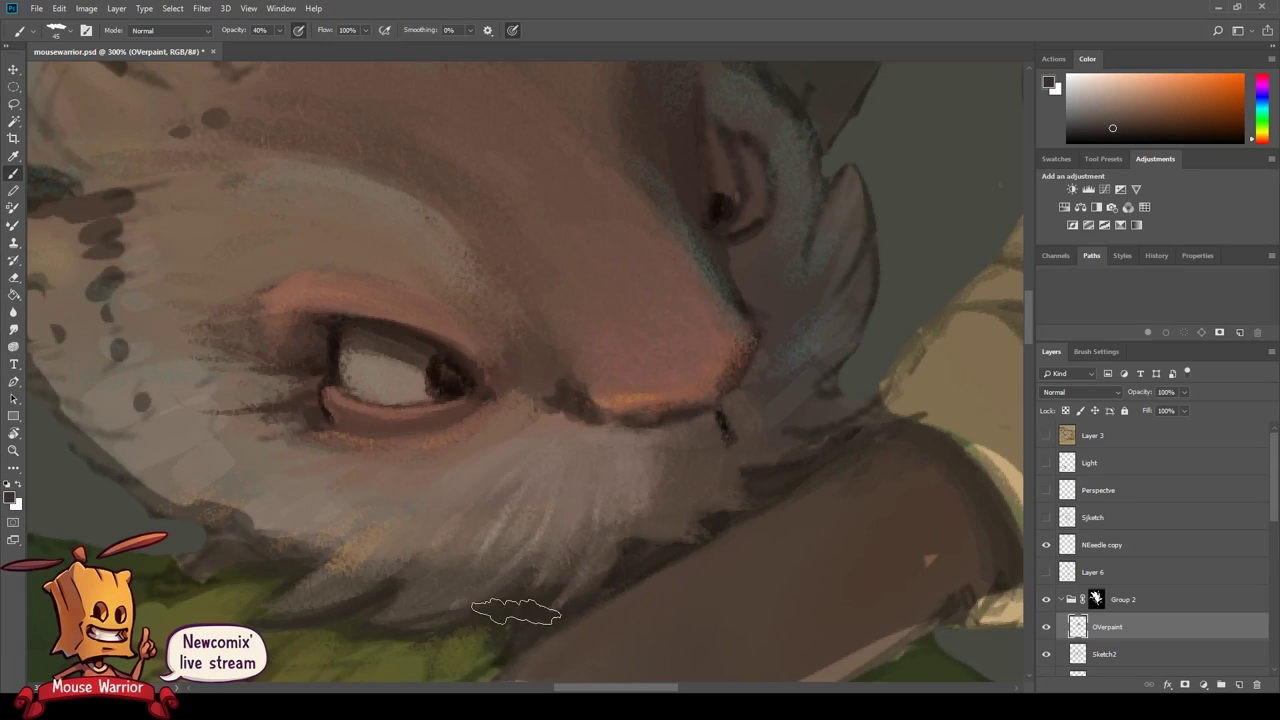
mouse_move(525, 519)
left_mouse_down()
mouse_move(650, 494)
mouse_move(529, 546)
mouse_move(577, 530)
left_mouse_up()
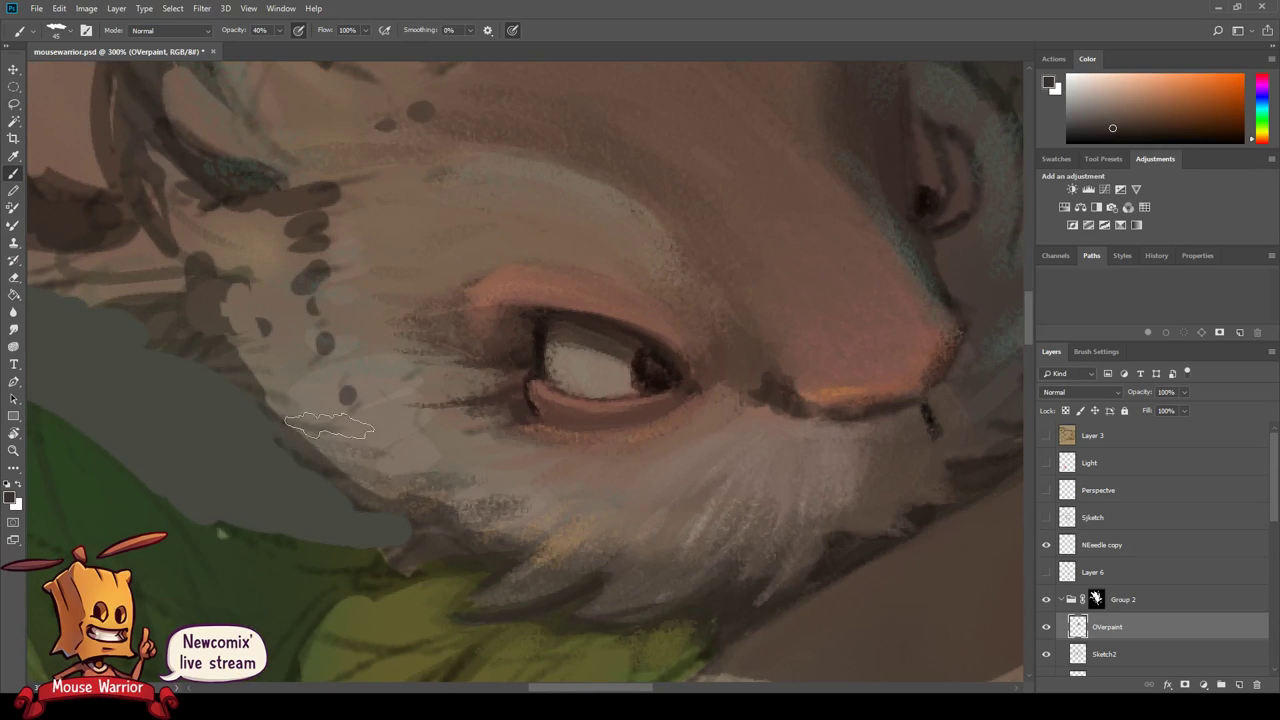
- Paint light speckled fur strokes across the cheek
left_click_drag(329, 427, 290, 385)
mouse_move(210, 345)
left_mouse_down()
mouse_move(330, 372)
mouse_move(321, 421)
left_mouse_up()
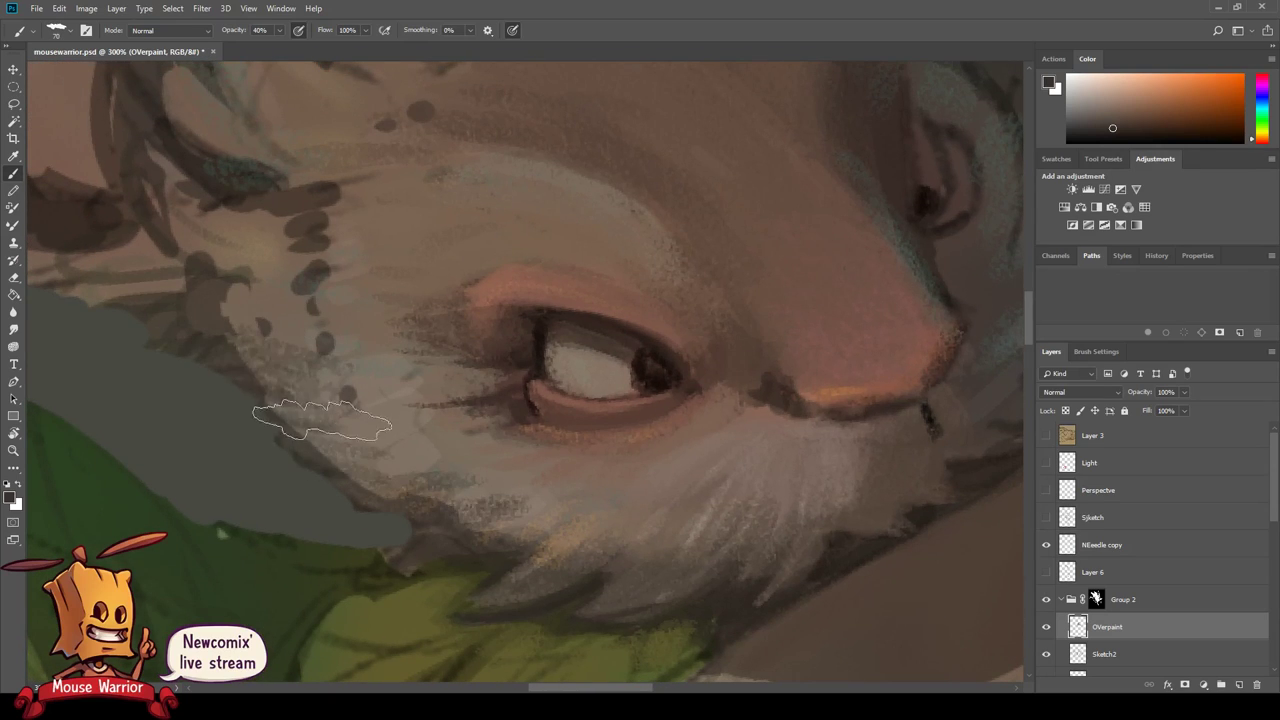
left_click(457, 462, "alt")
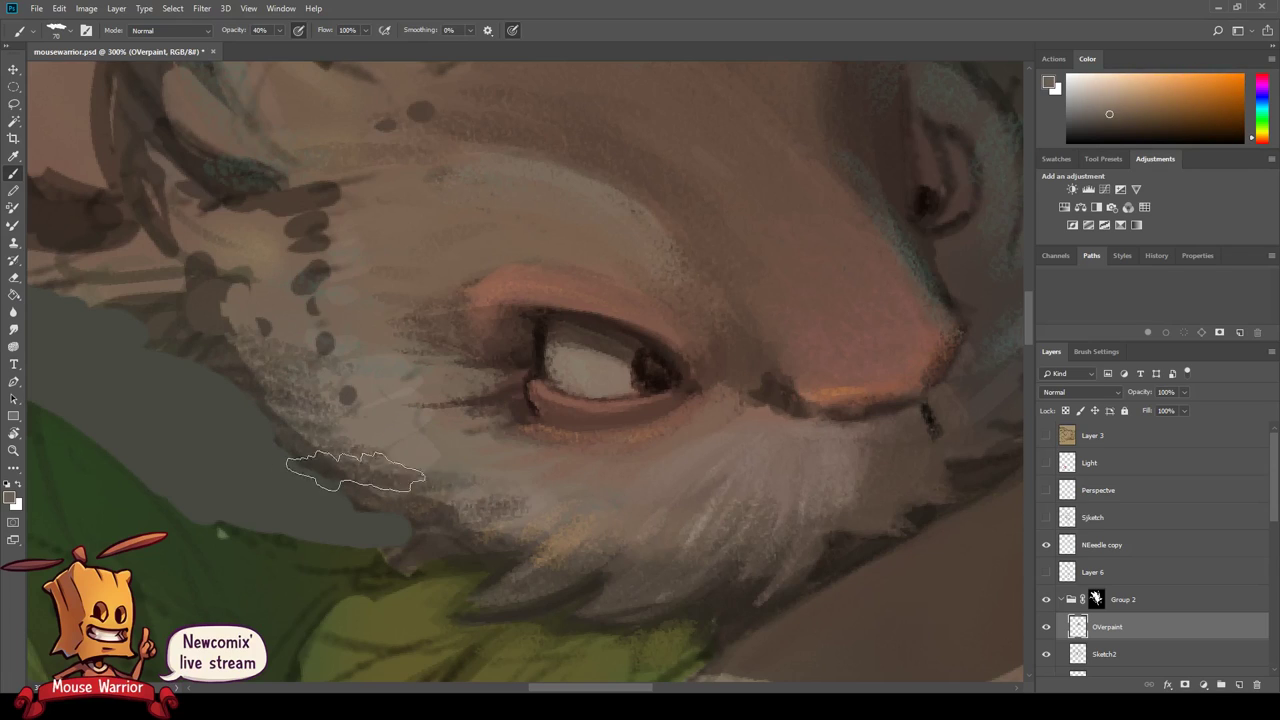
left_click_drag(355, 472, 560, 495)
left_click_drag(430, 480, 590, 510)
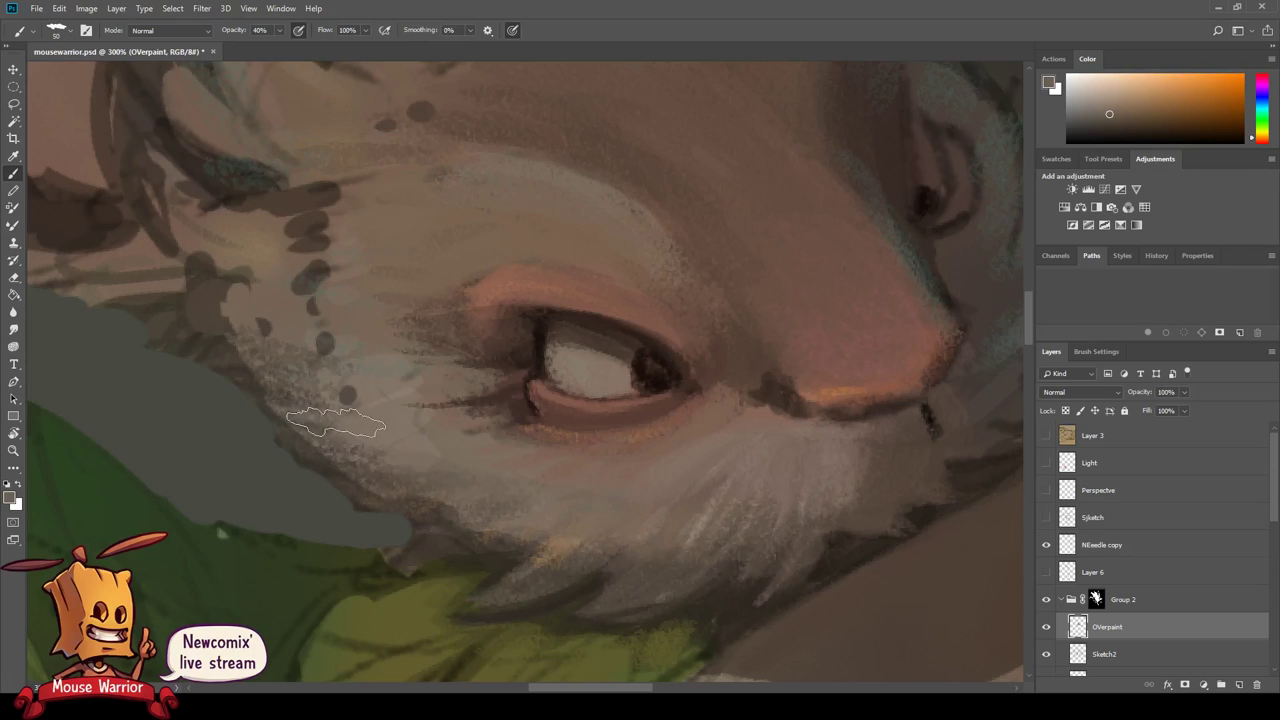
scroll(371, 428, "up", 2)
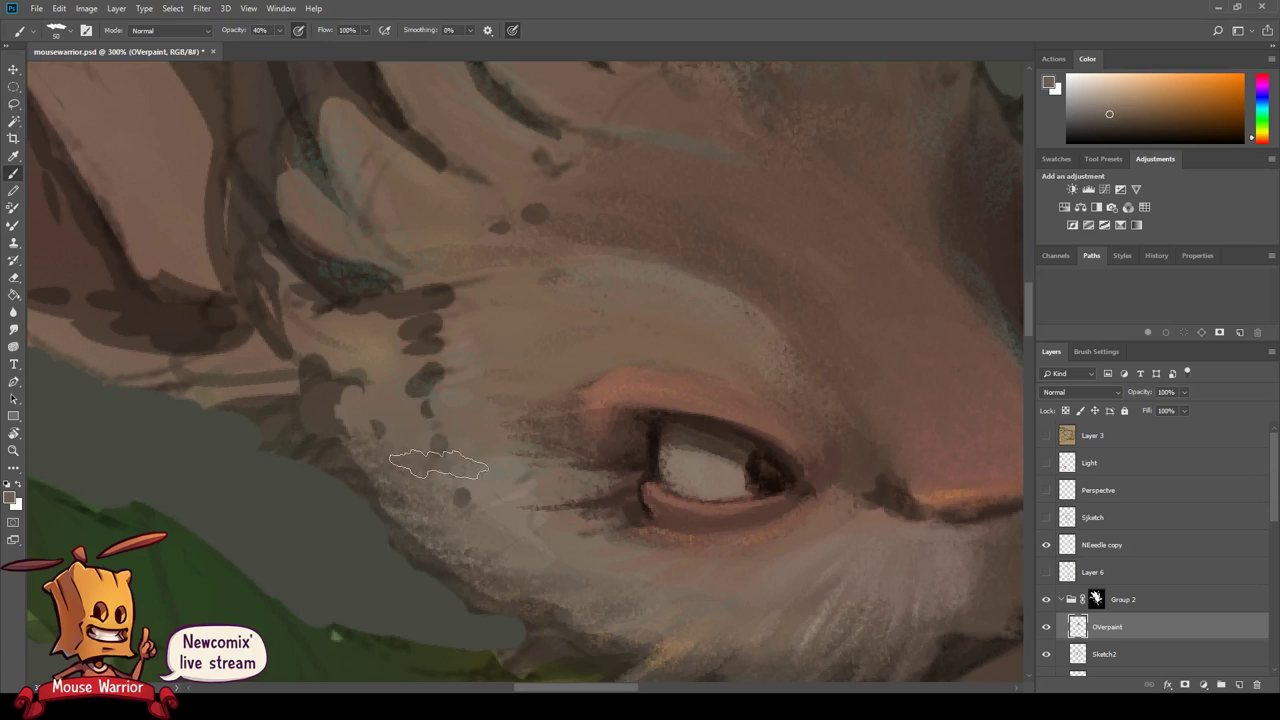
left_click(443, 402, "alt")
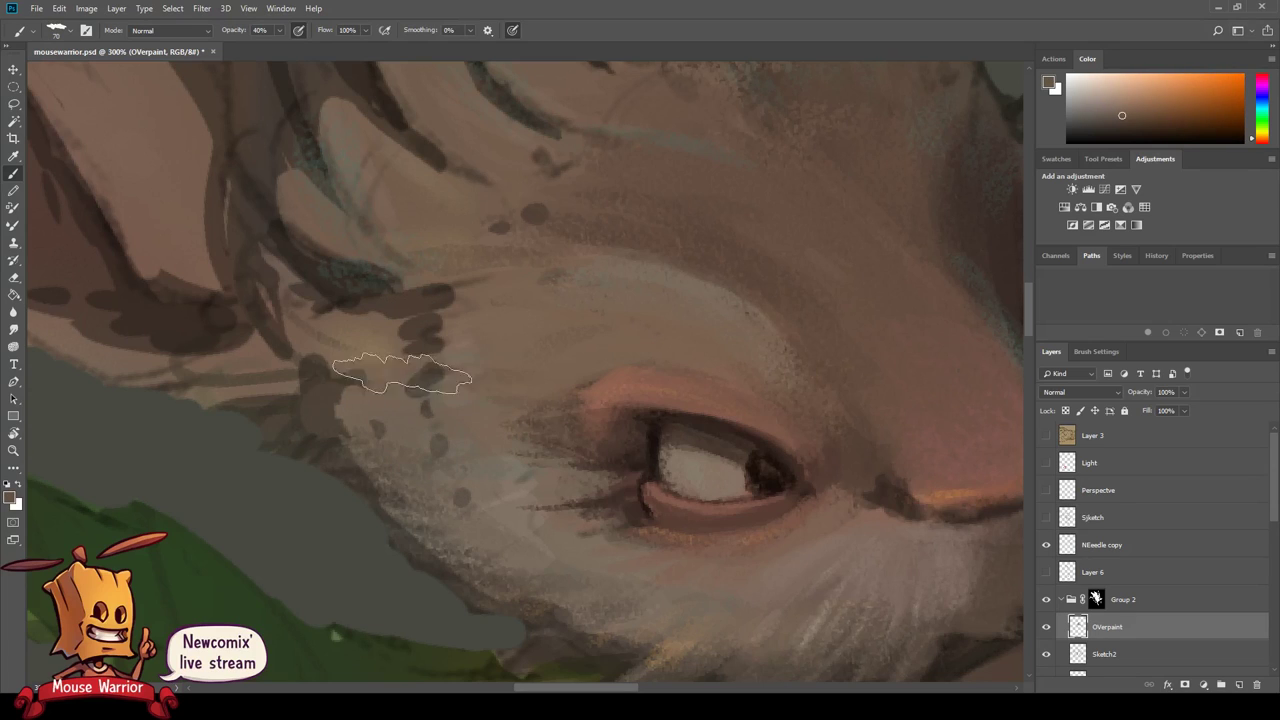
- Zoom out to check the whole character, then zoom back in on the face
key("z")
left_click(458, 530)
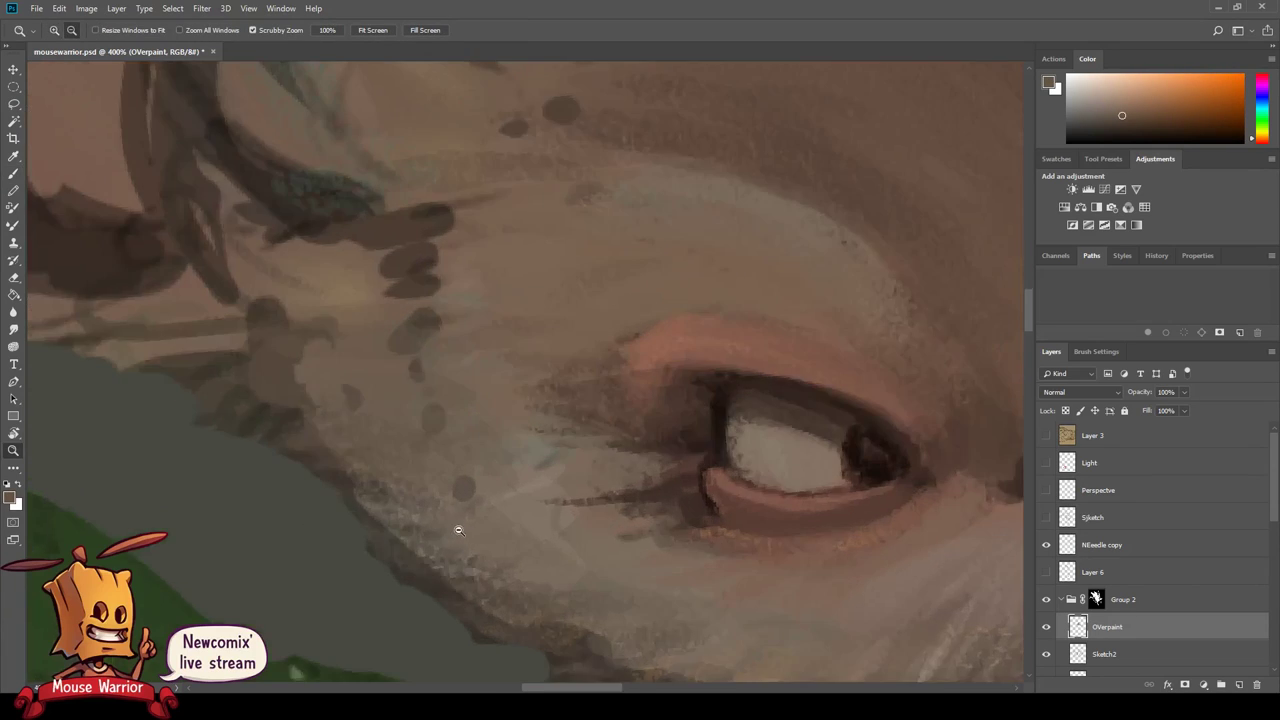
left_click(460, 535, "alt")
left_click(461, 560, "alt")
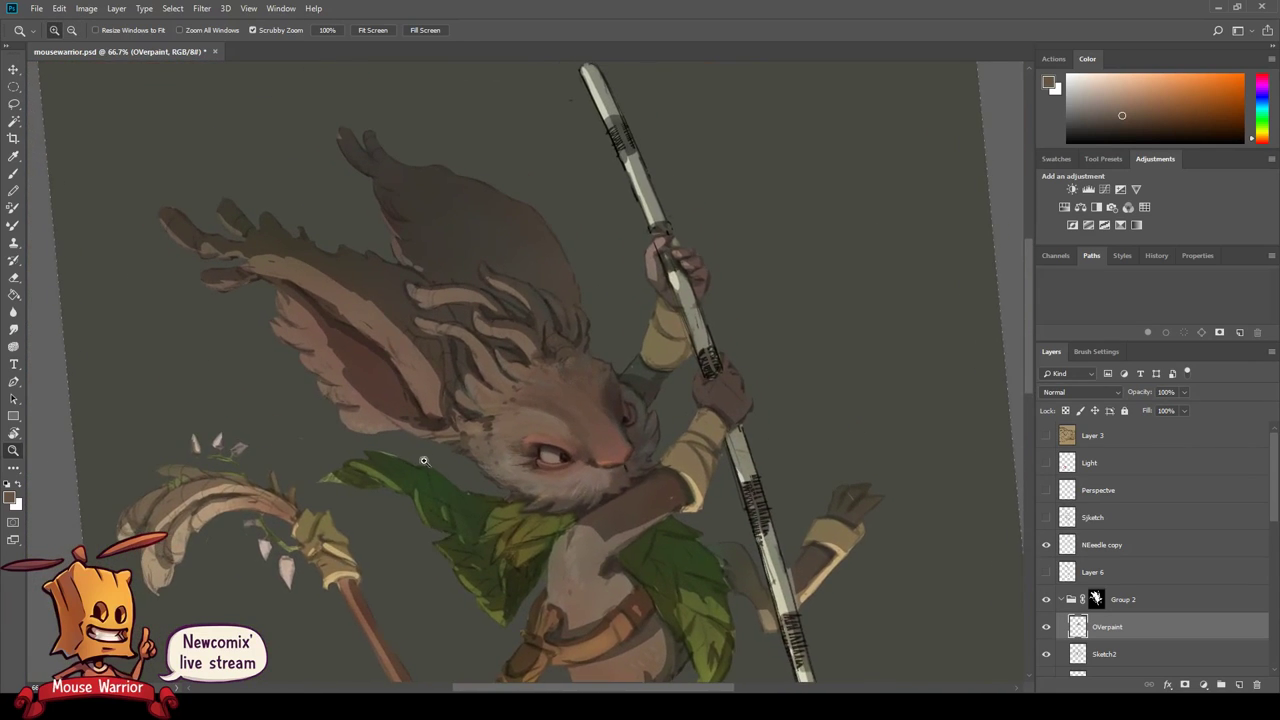
left_click_drag(424, 460, 449, 451)
left_click(377, 508, "alt")
left_click(449, 491, "alt")
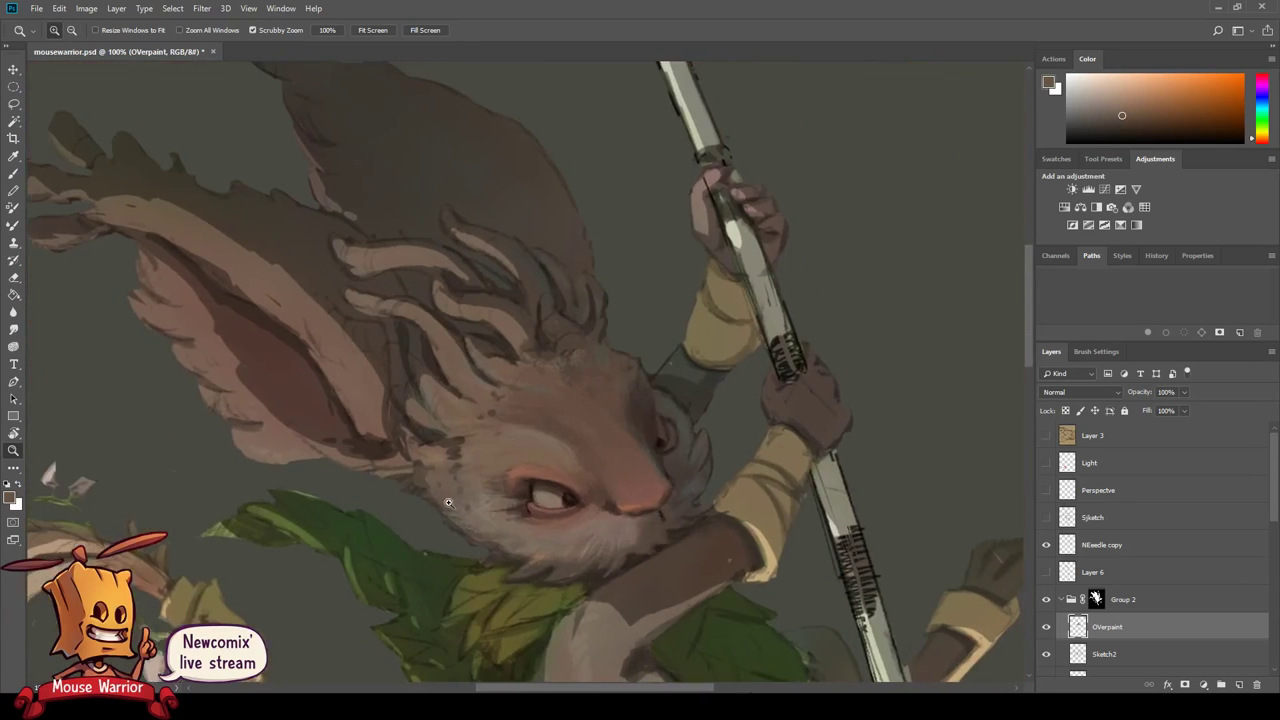
key("b")
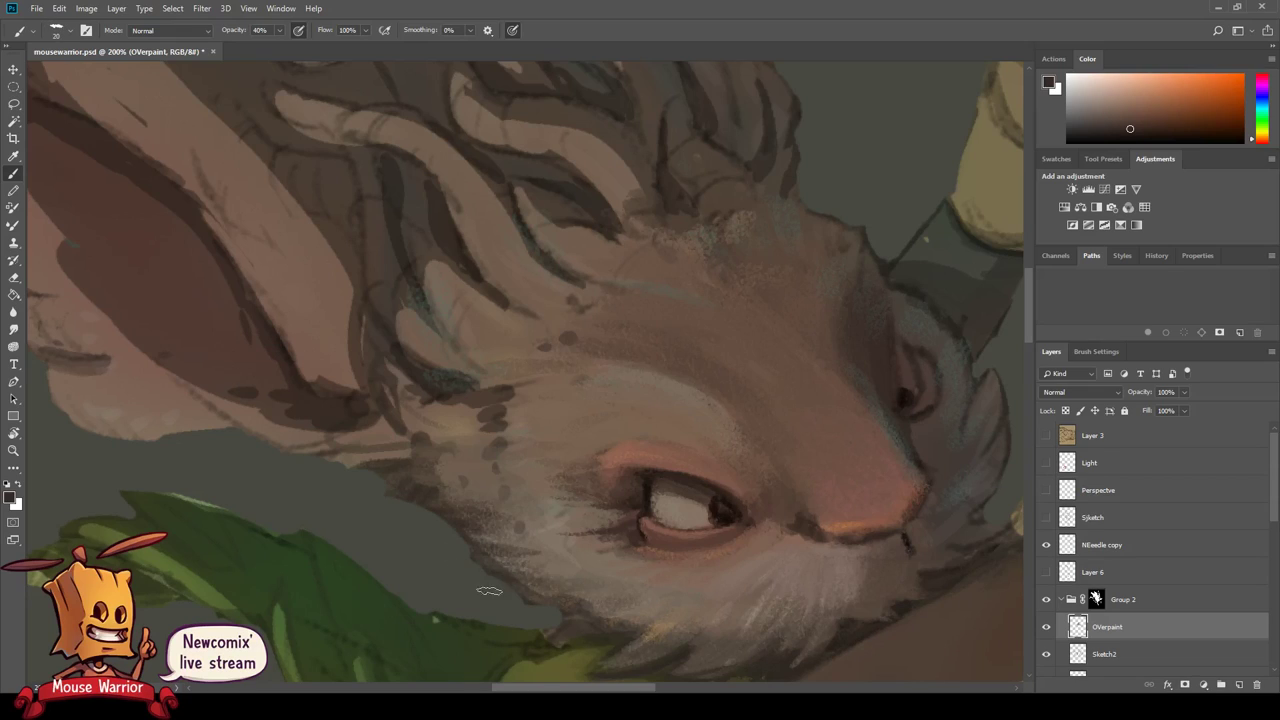
- Cover the dark fur spots on the face with light beige at brush size about 30
left_click(567, 551, "alt")
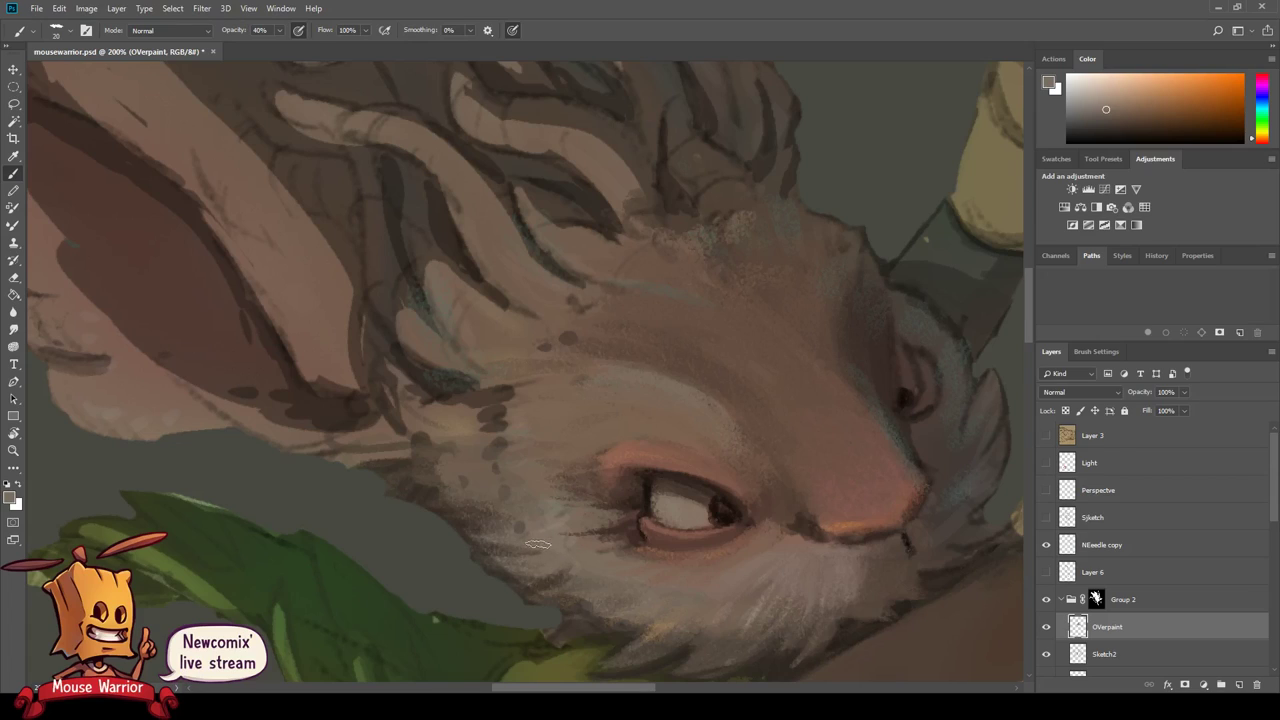
left_click(432, 486, "alt")
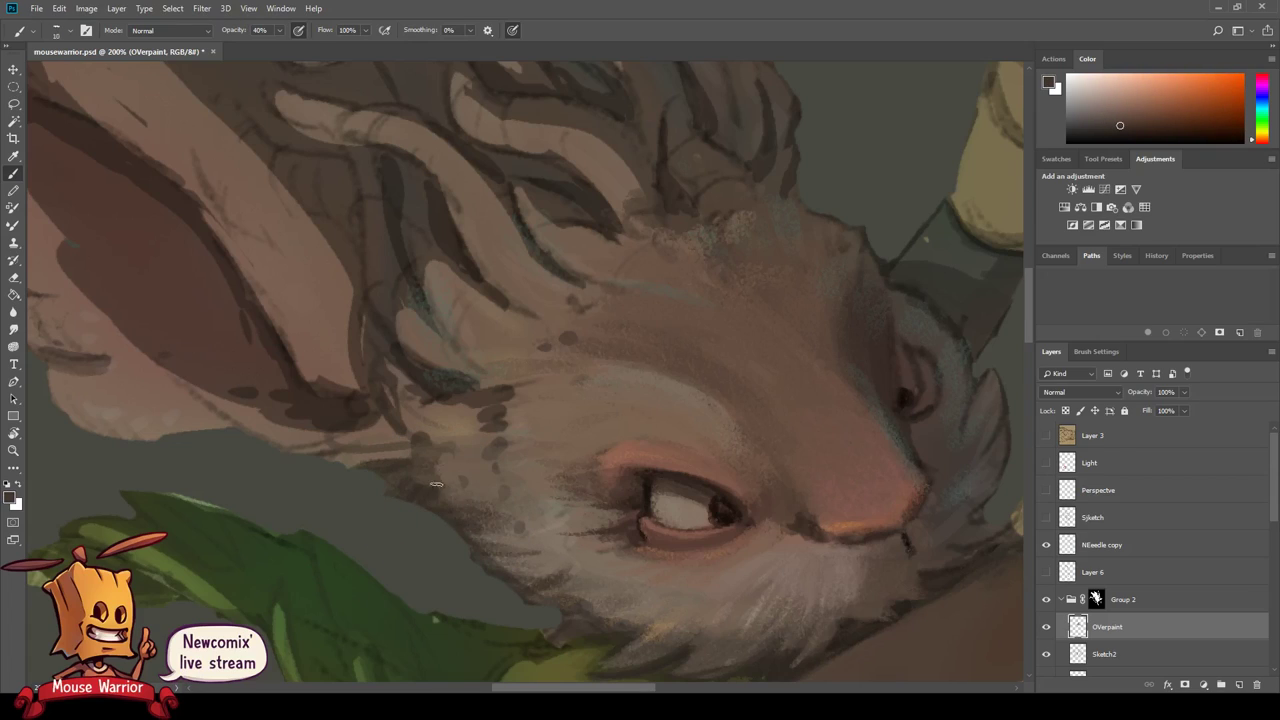
left_click(483, 444, "alt")
key("bracketright")
key("bracketright")
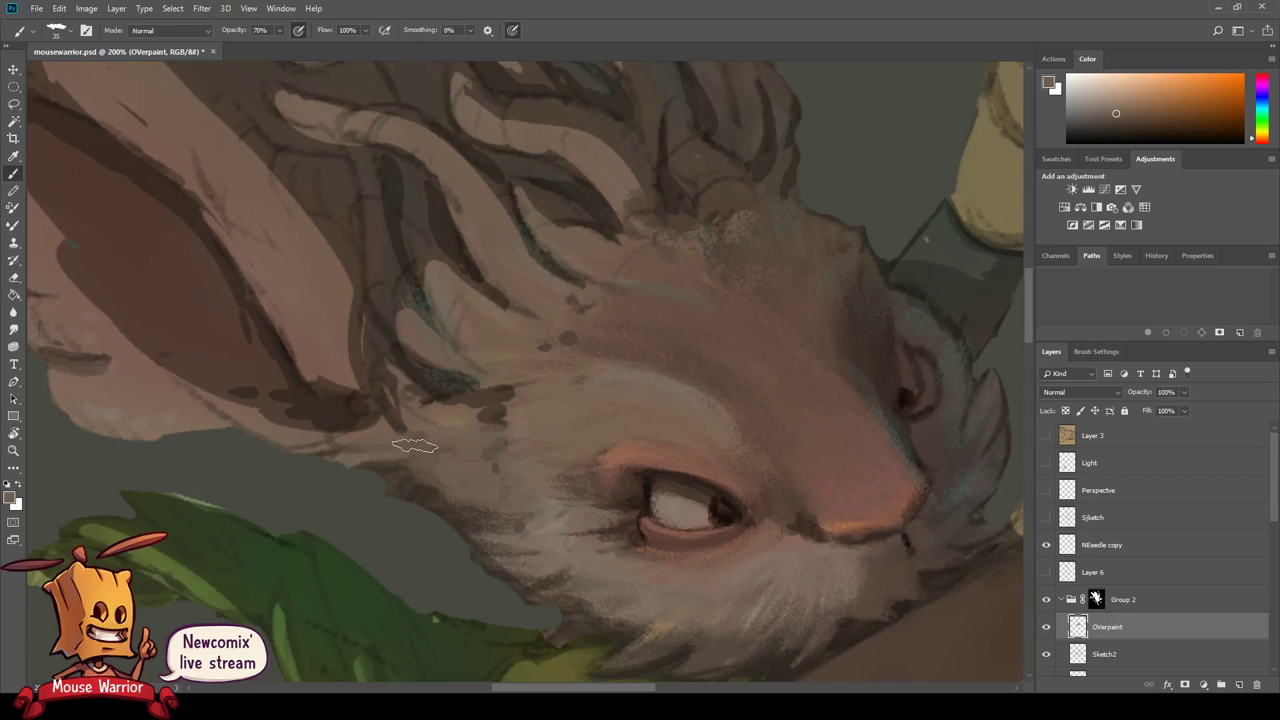
left_click_drag(510, 405, 450, 390)
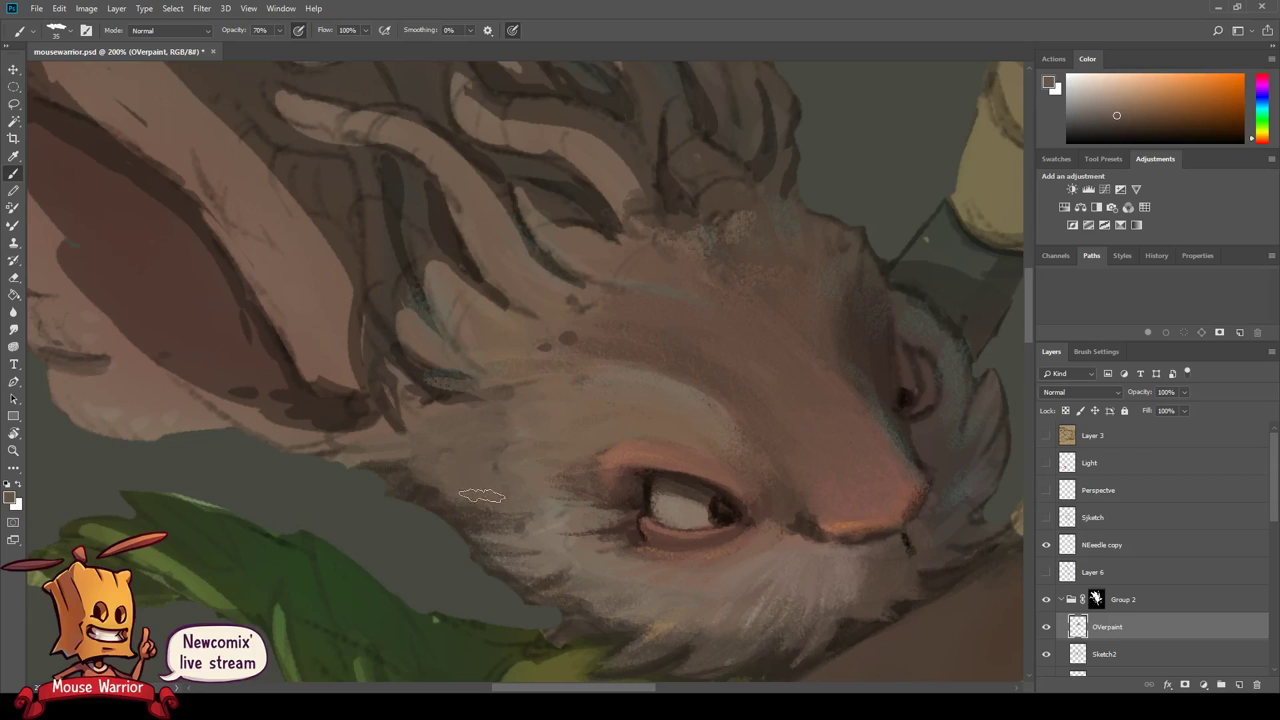
- Add dark brown hatched fur strokes on the cheek and soften them with a lighter tone
left_click(445, 396, "alt")
mouse_move(480, 413)
left_mouse_down()
mouse_move(455, 438)
mouse_move(475, 475)
left_mouse_up()
left_click(439, 434, "alt")
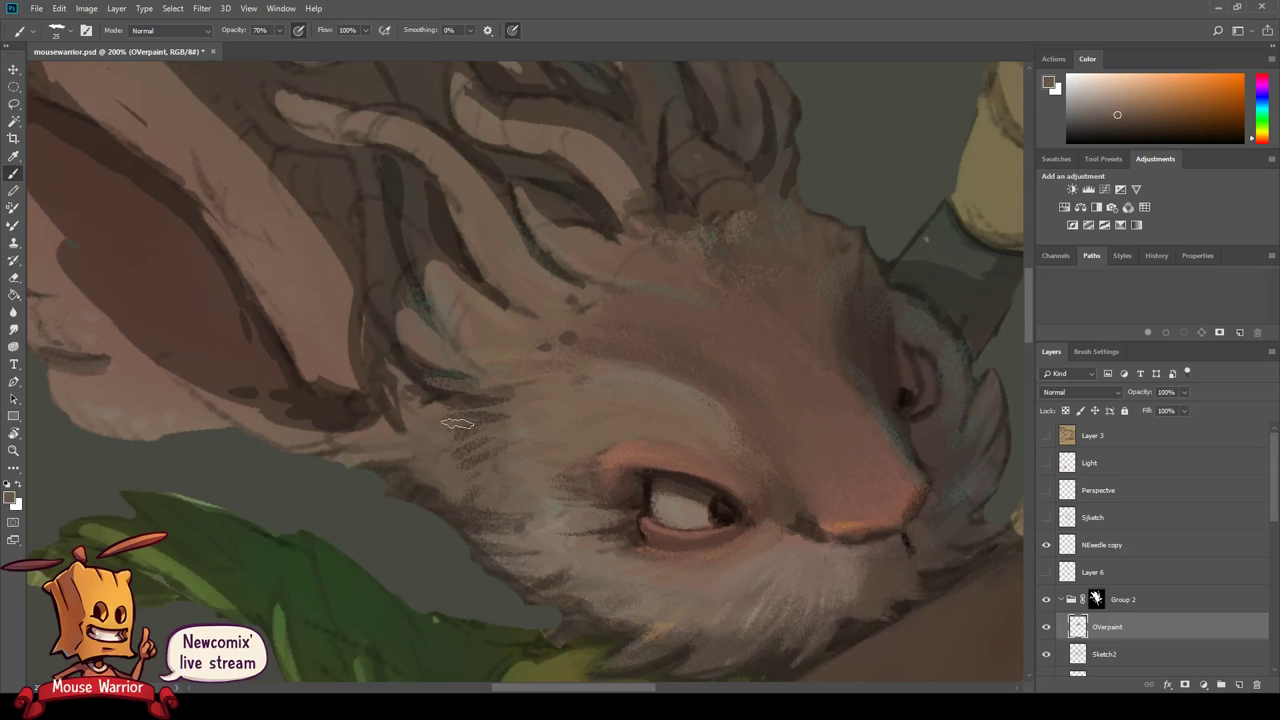
left_click_drag(457, 423, 458, 457)
left_click(485, 406, "alt")
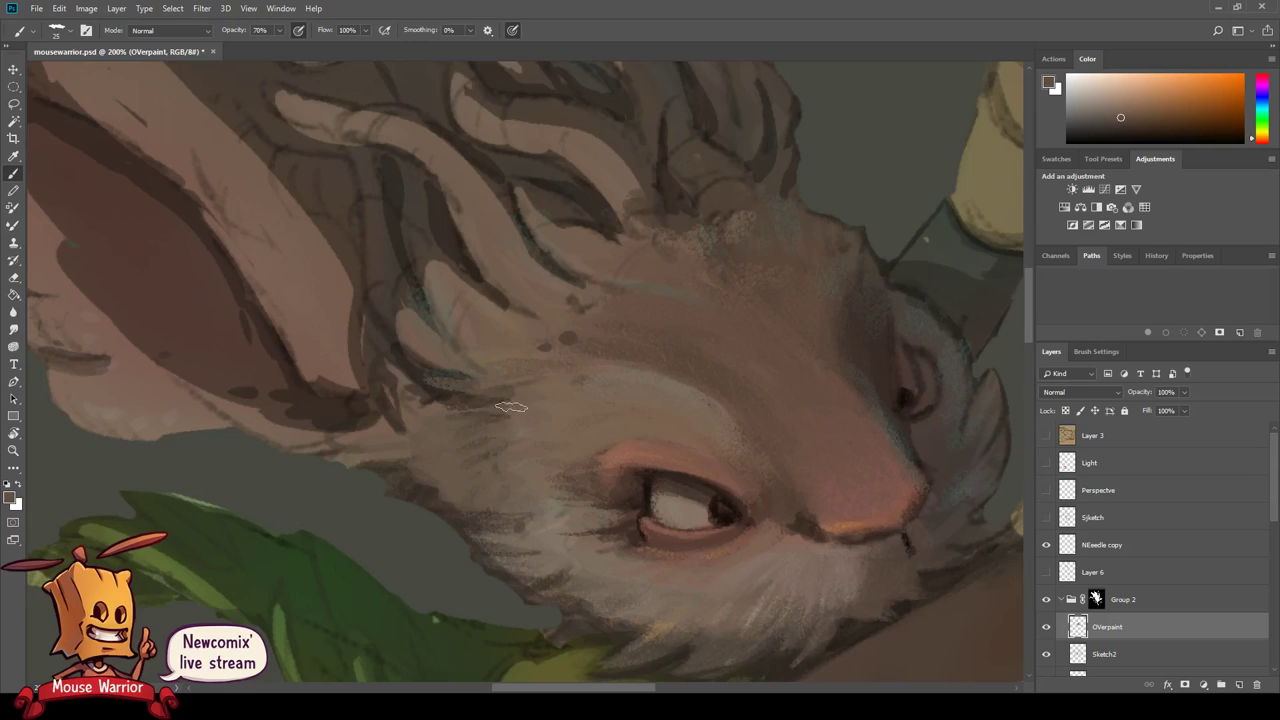
left_click(520, 395, "alt")
- Sample forehead fur colours, bring the forehead into view and rotate the canvas about 180 degrees
scroll(462, 585, "up", 1)
left_click(457, 426, "alt")
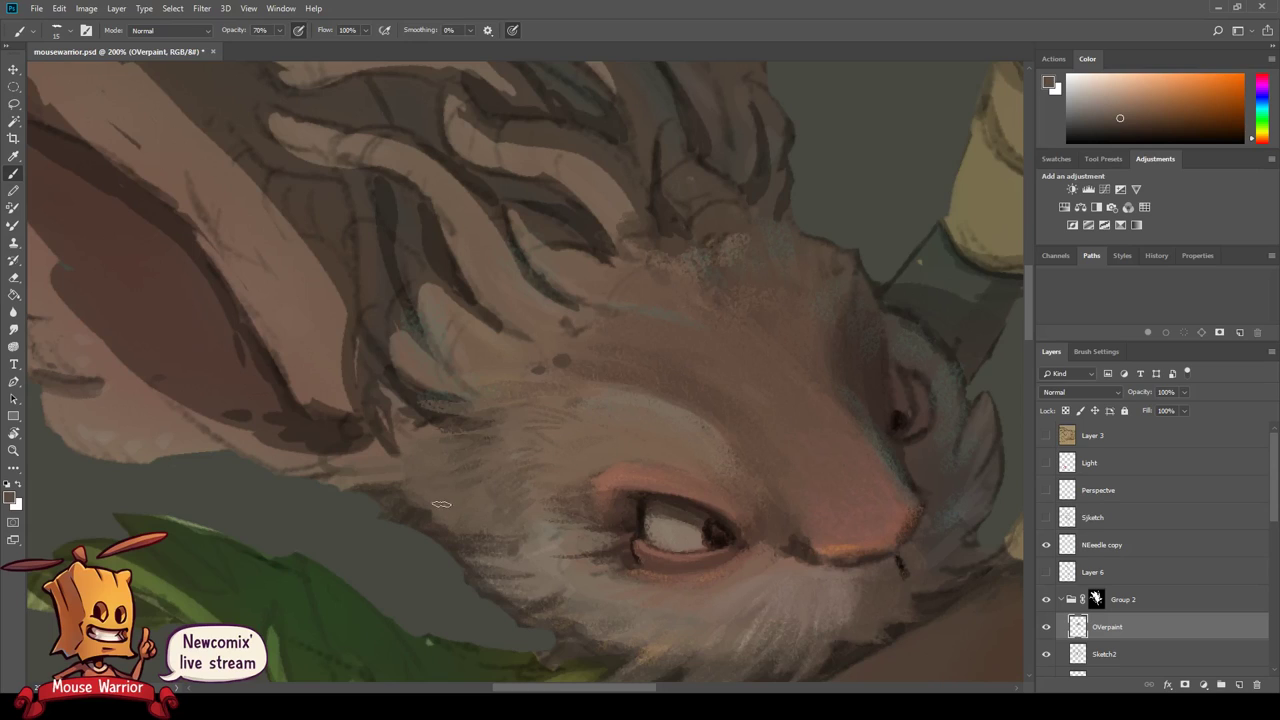
scroll(500, 500, "down", 3)
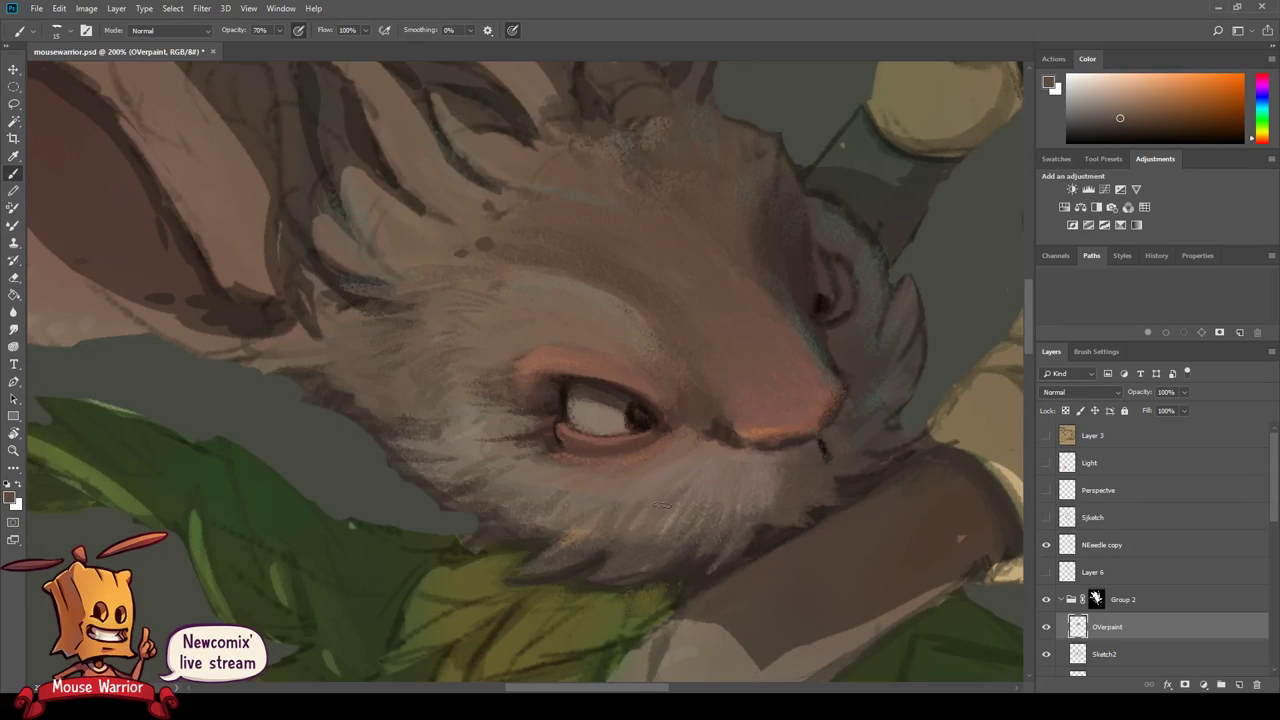
left_click_drag(617, 550, 585, 570)
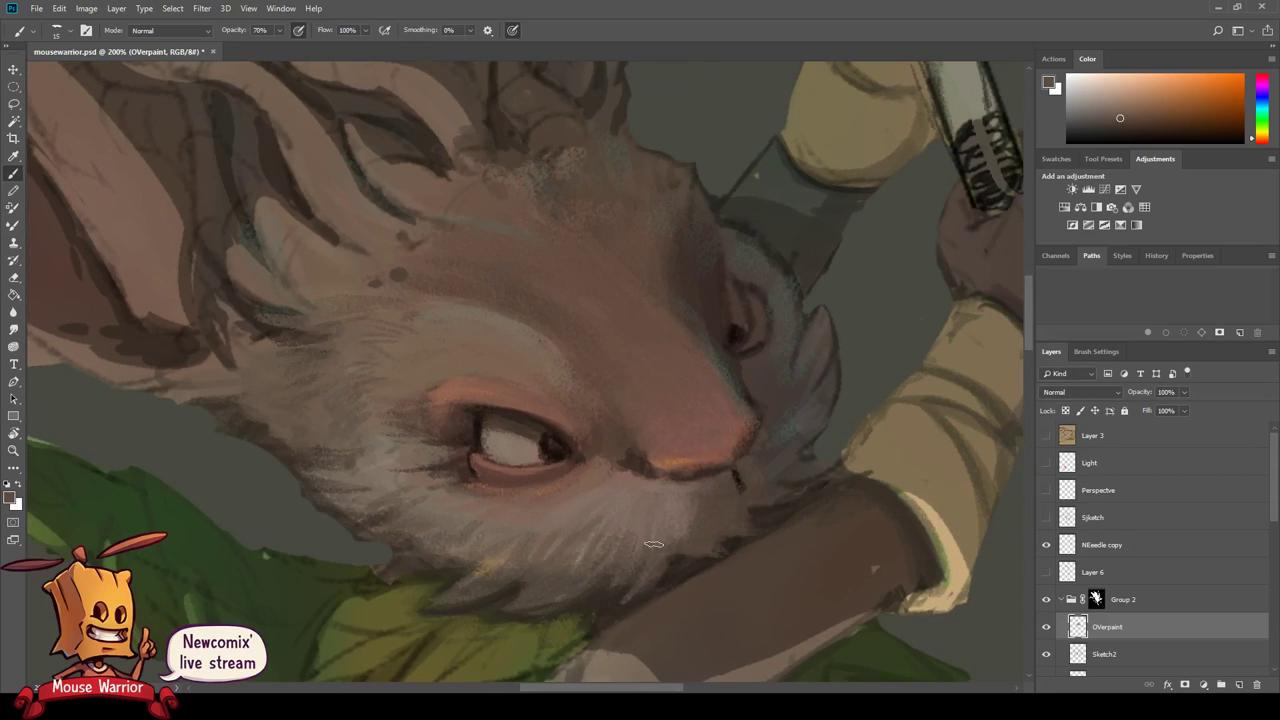
left_click_drag(519, 407, 511, 495)
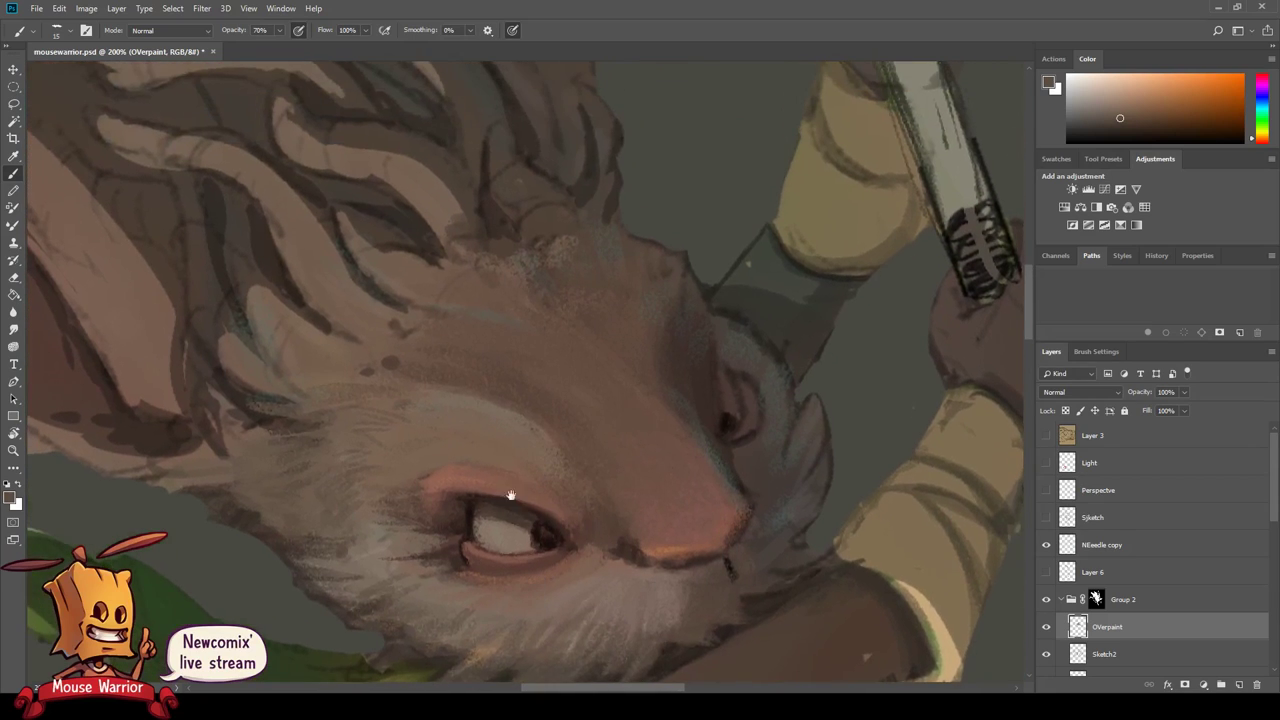
left_click(482, 410, "alt")
left_click(436, 378, "alt")
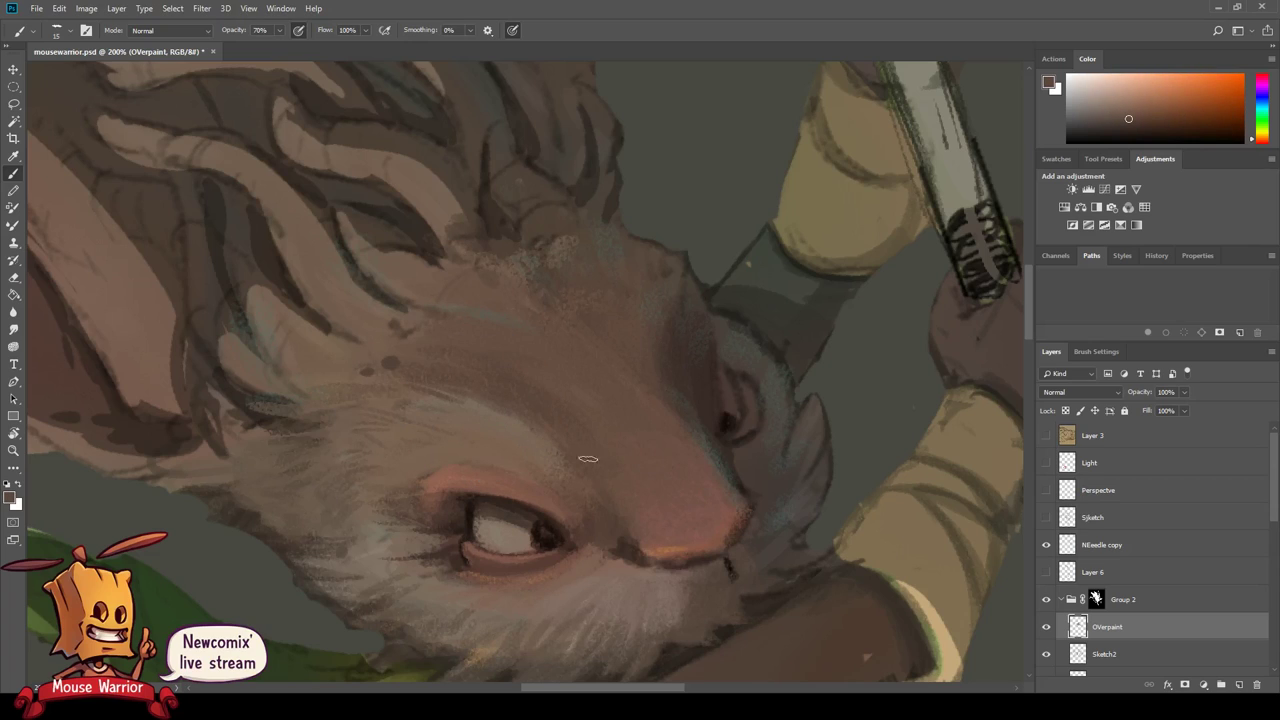
key("r")
mouse_move(551, 386)
left_mouse_down()
mouse_move(621, 379)
mouse_move(500, 420)
mouse_move(500, 443)
mouse_move(464, 372)
left_mouse_up()
- Sample light and dark skin tones from the cheek and face with a smaller brush
key("r")
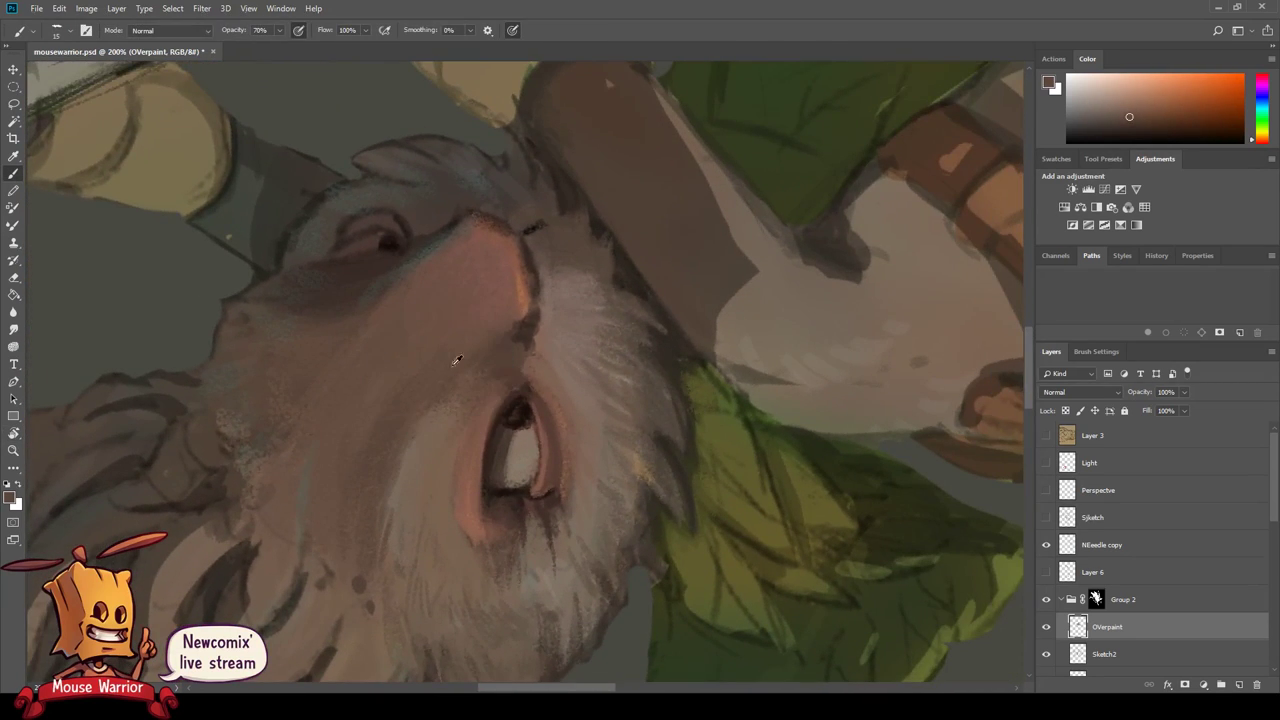
left_click(384, 454, "alt")
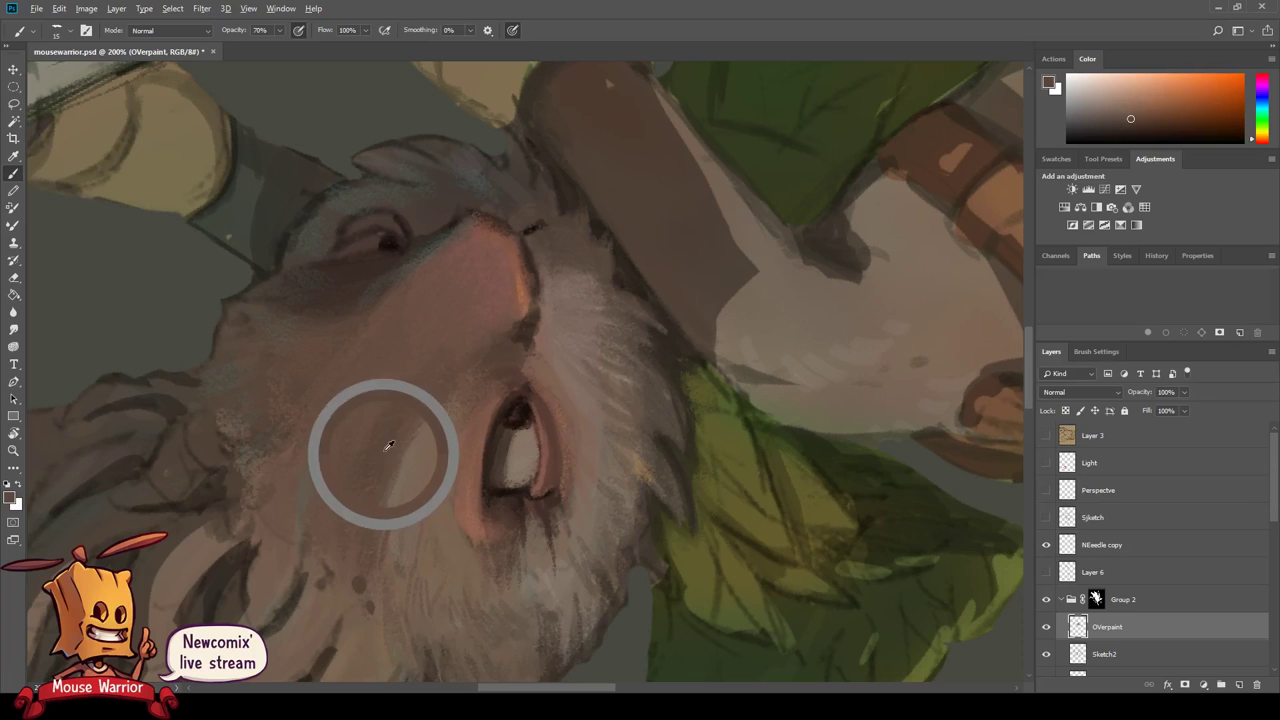
left_click(518, 326, "alt")
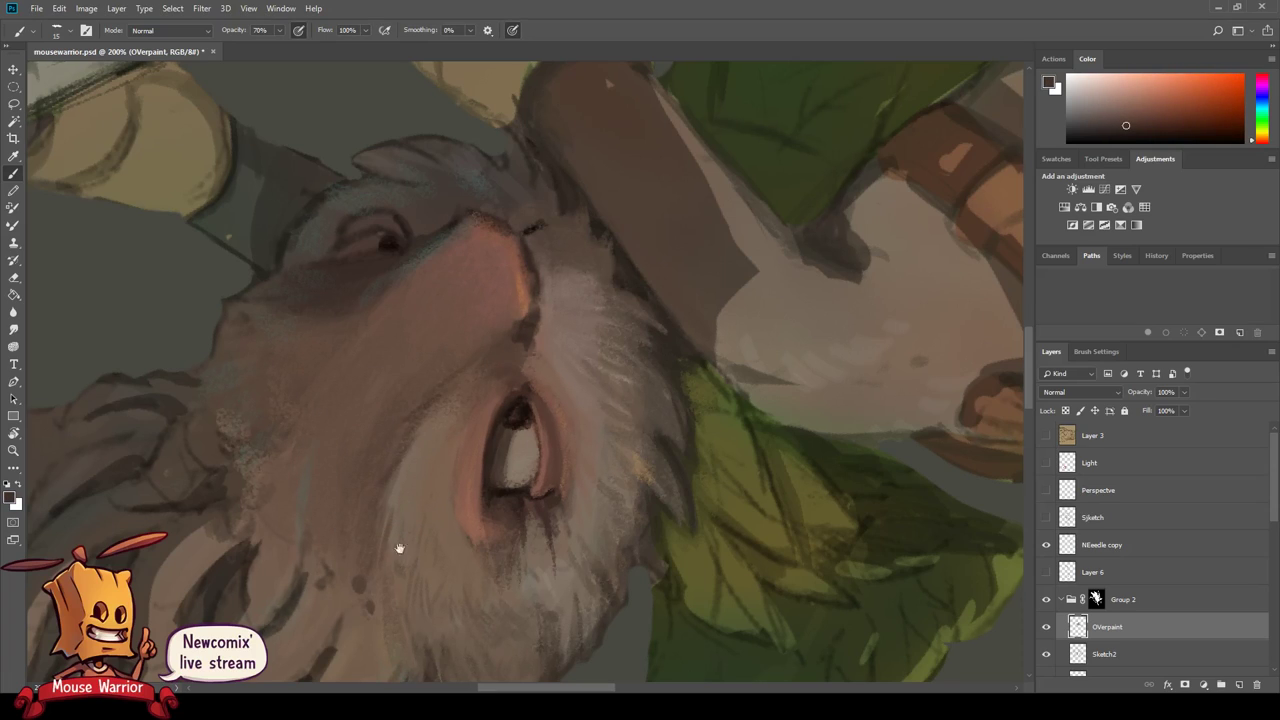
left_click_drag(399, 548, 435, 518)
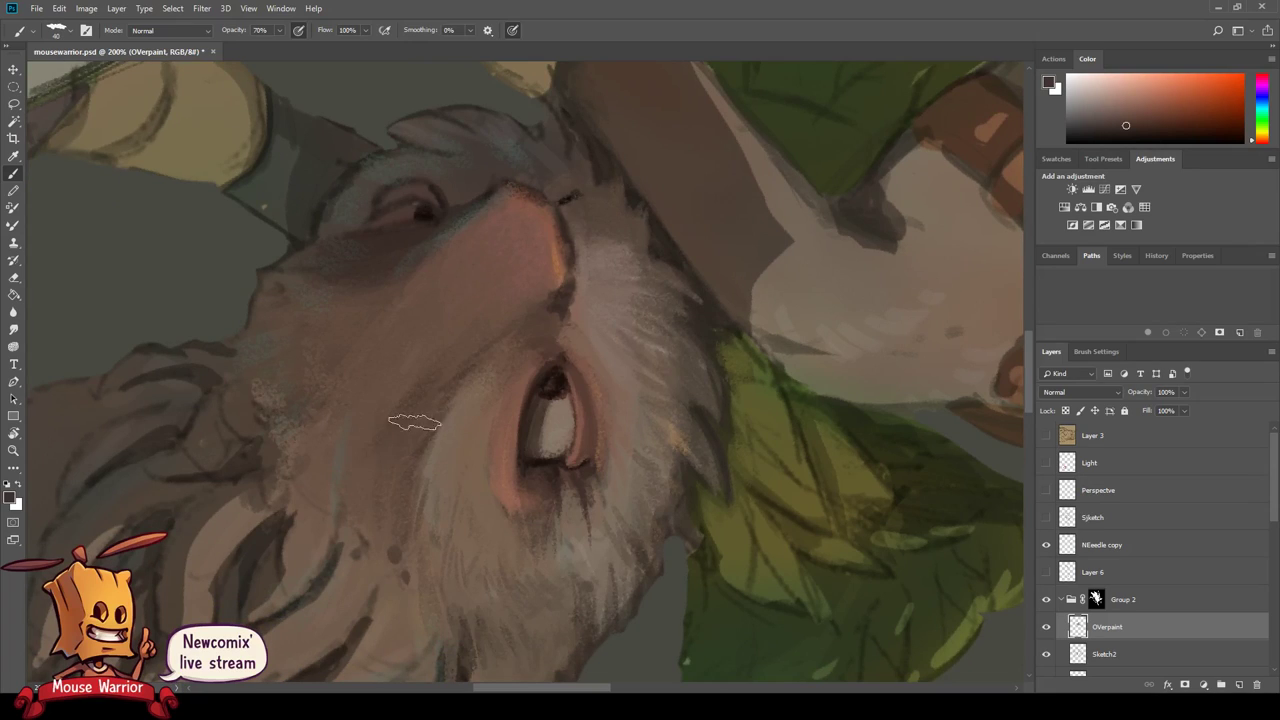
left_click(400, 408, "alt")
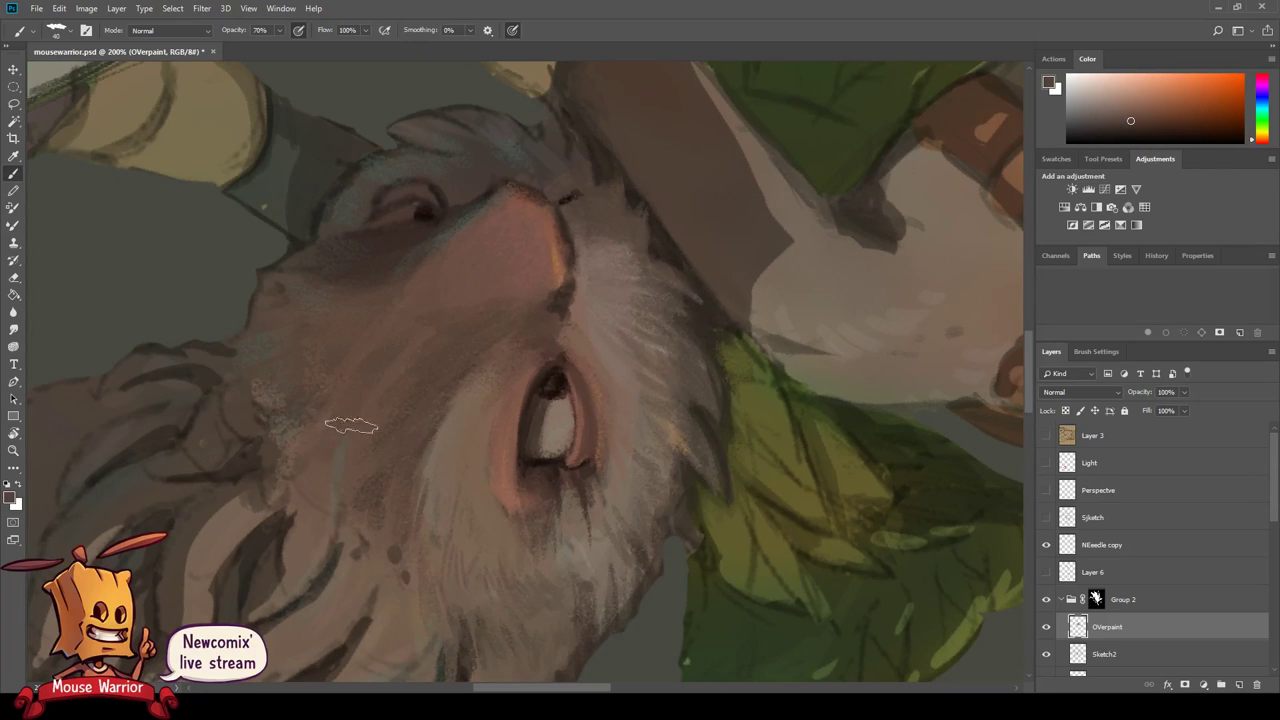
left_click(310, 498, "alt")
left_click(494, 290, "alt")
key("bracketleft")
key("bracketleft")
left_click(493, 228, "alt")
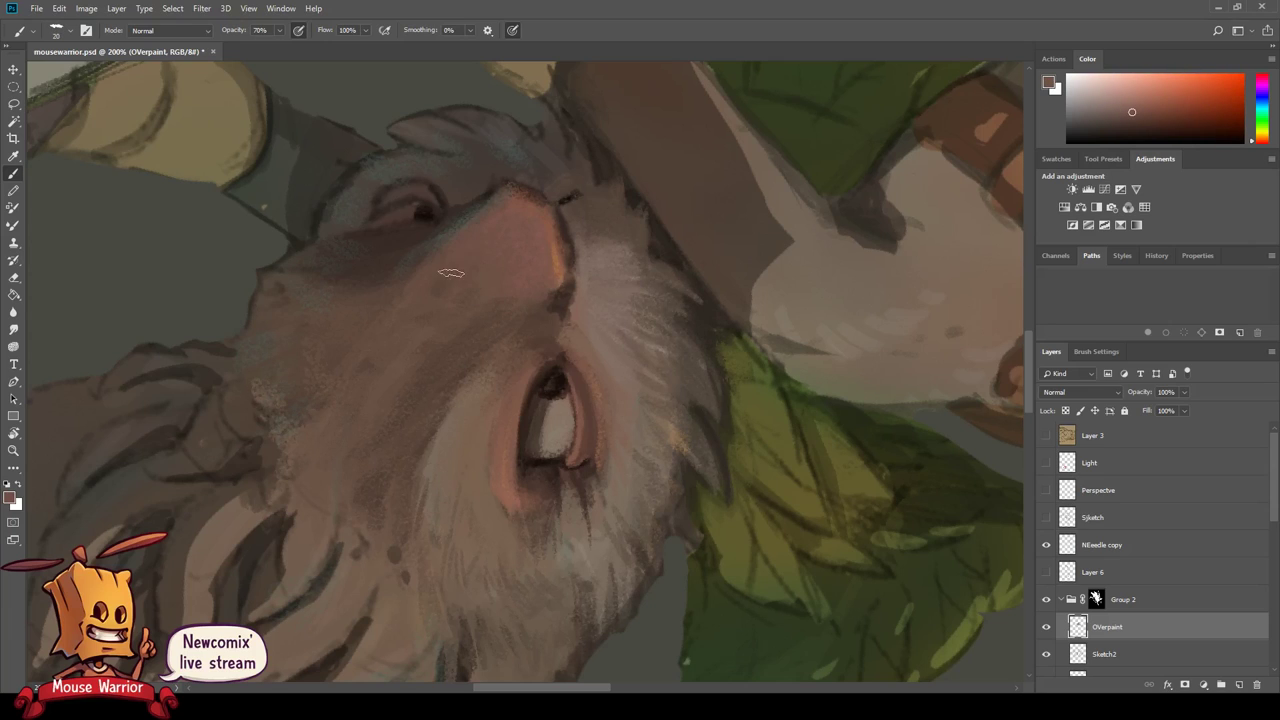
left_click(418, 320, "alt")
- Rotate the canvas, switch to a flat elongated smaller brush and sample orange face tones
key("r")
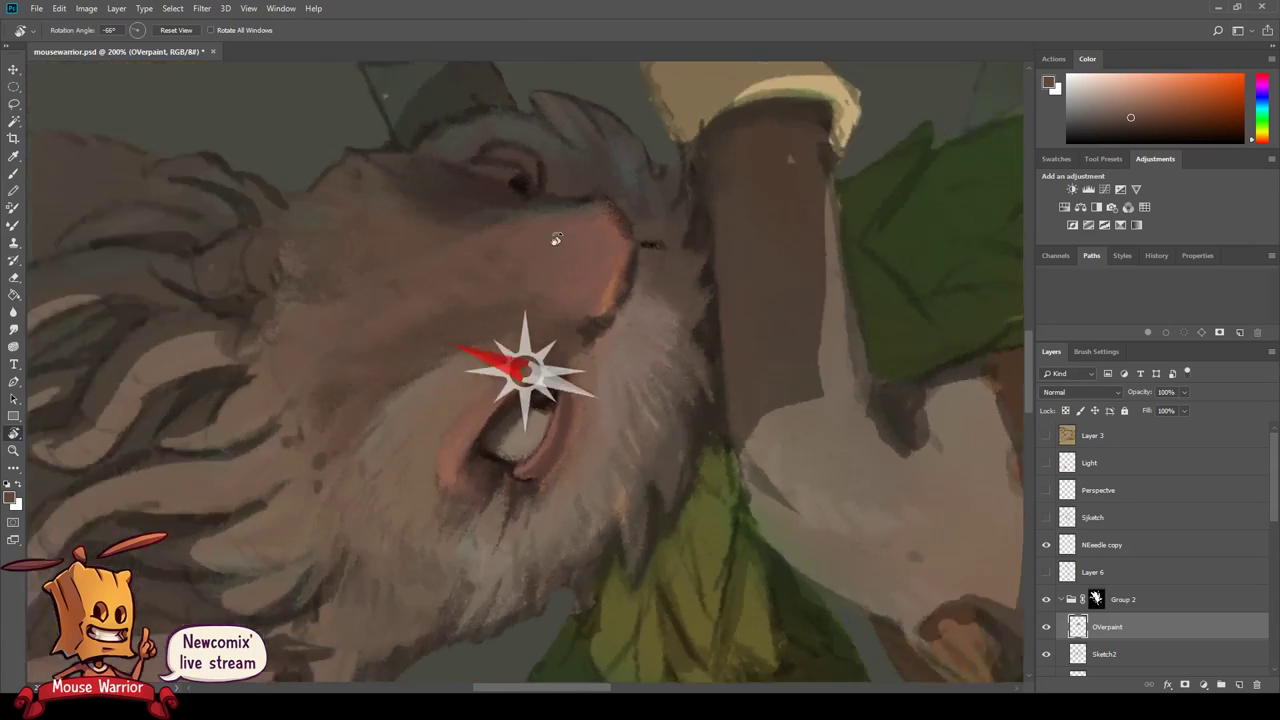
mouse_move(443, 344)
left_mouse_down()
mouse_move(500, 409)
mouse_move(588, 405)
mouse_move(430, 437)
left_mouse_up()
key("b")
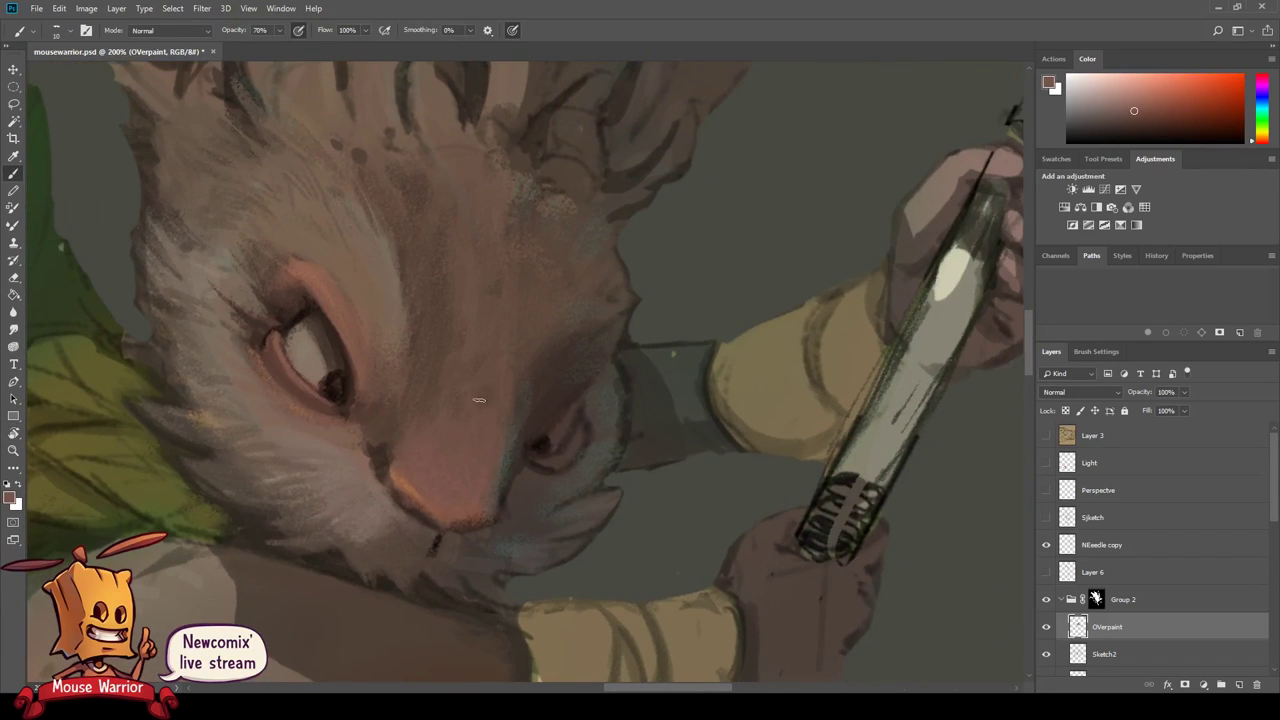
left_click_drag(479, 400, 428, 442)
left_click(440, 420, "alt")
key("period")
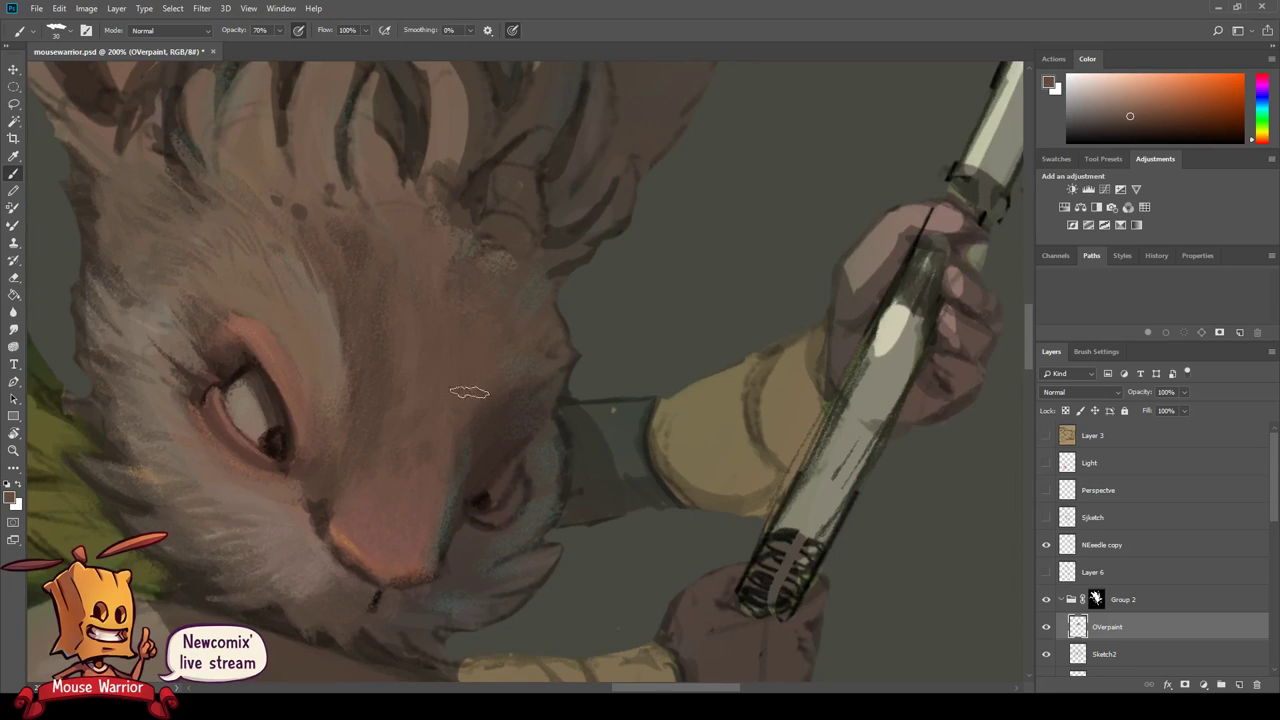
left_click(417, 320, "alt")
key("bracketleft")
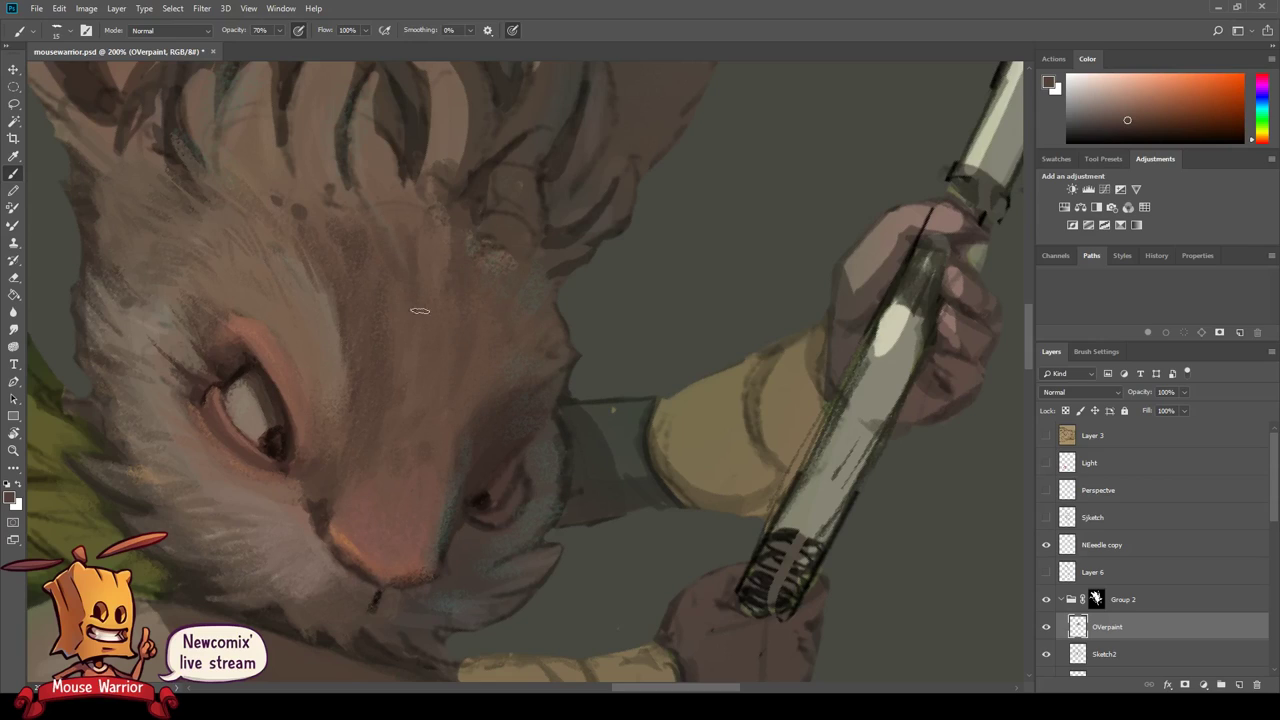
- Rotate the canvas again and sample forehead, muzzle and redder orange tones
key("r")
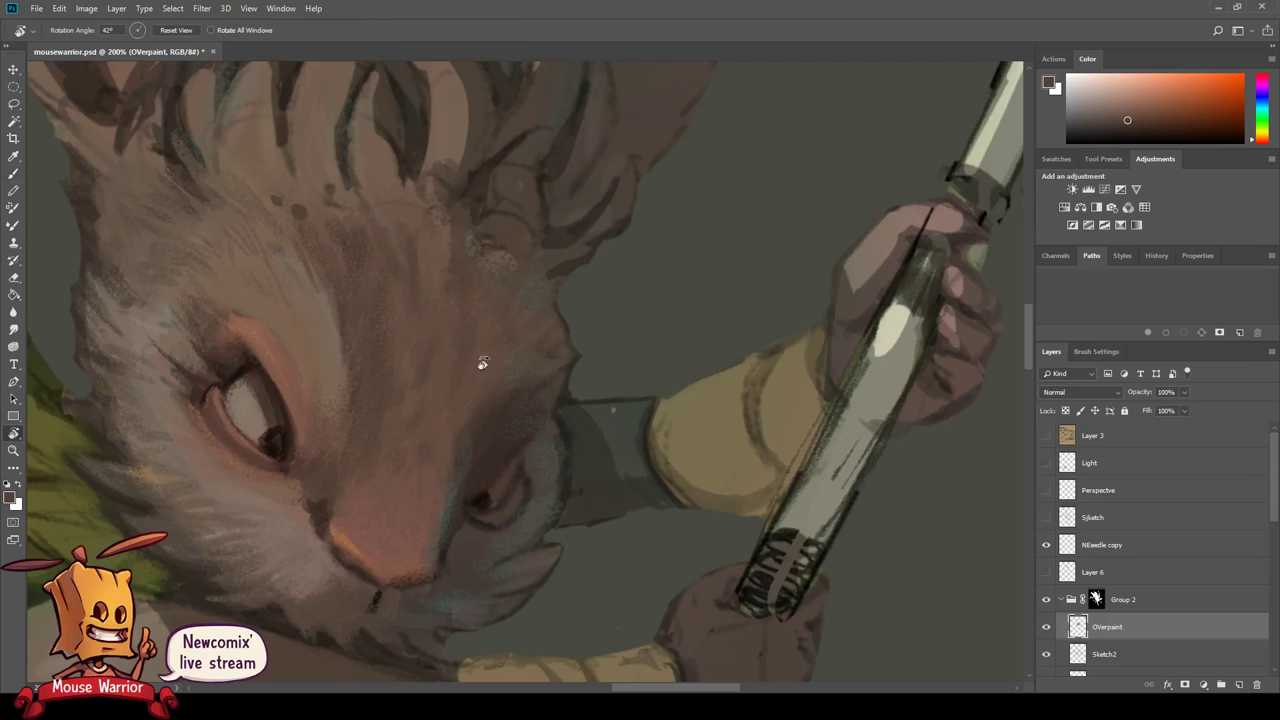
left_click_drag(480, 363, 388, 342)
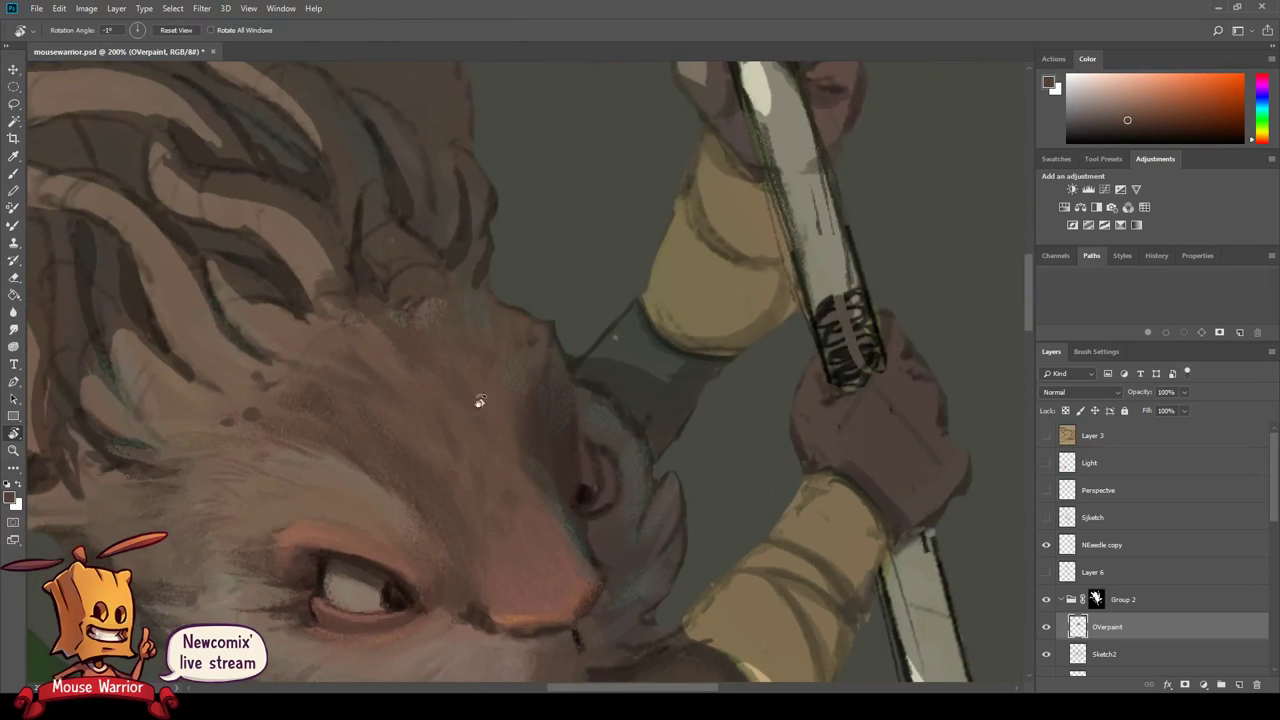
key("b")
left_click(278, 341, "alt")
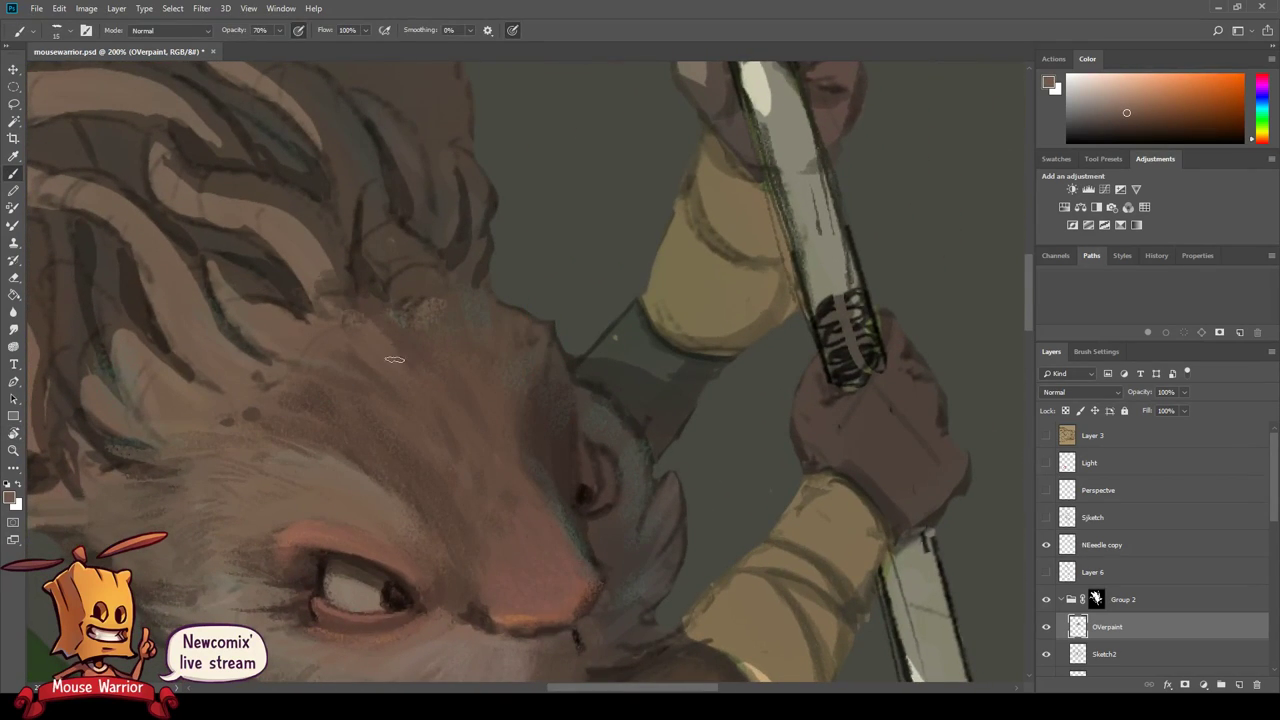
key("r")
left_click_drag(527, 410, 429, 340)
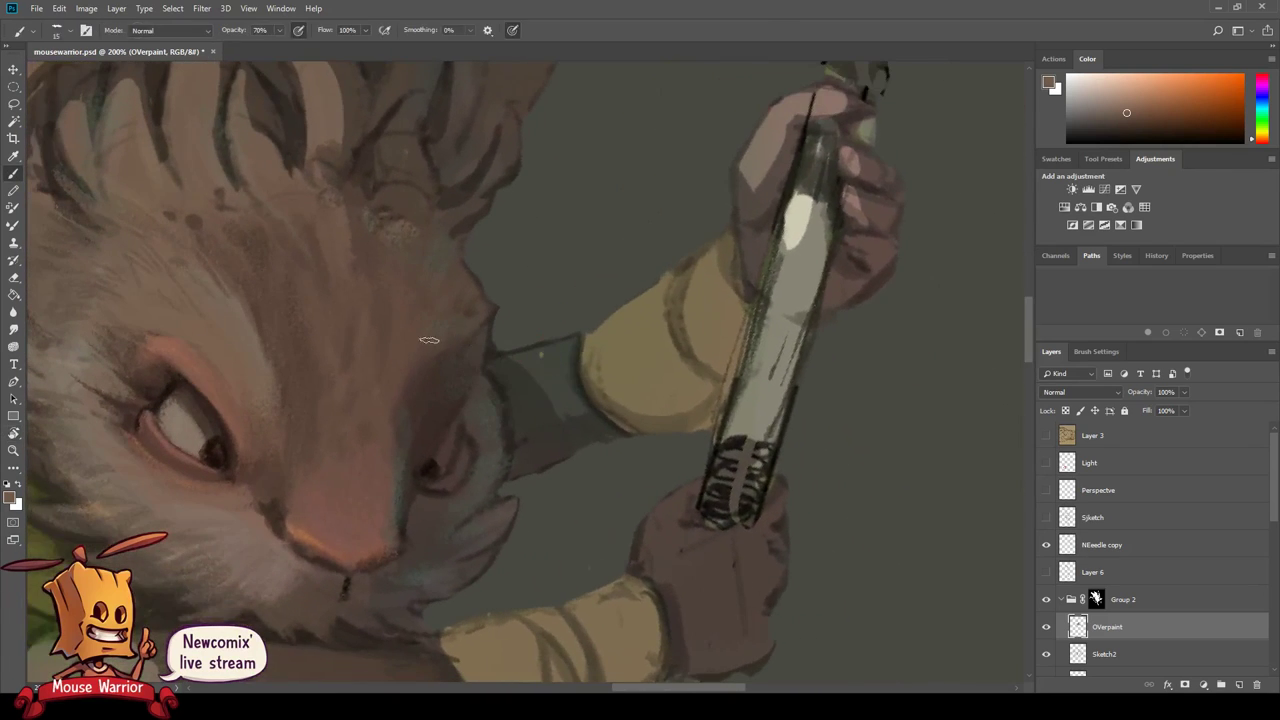
left_click(394, 388, "alt")
left_click(390, 498, "alt")
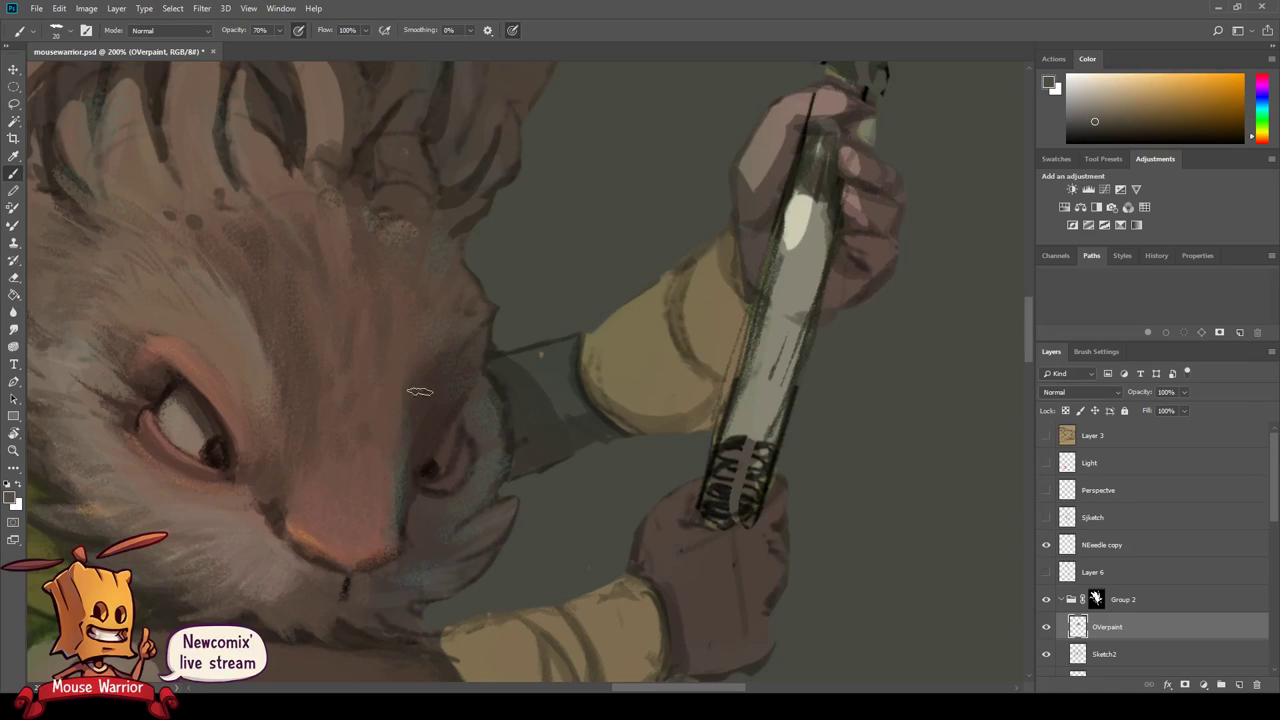
left_click(412, 430, "alt")
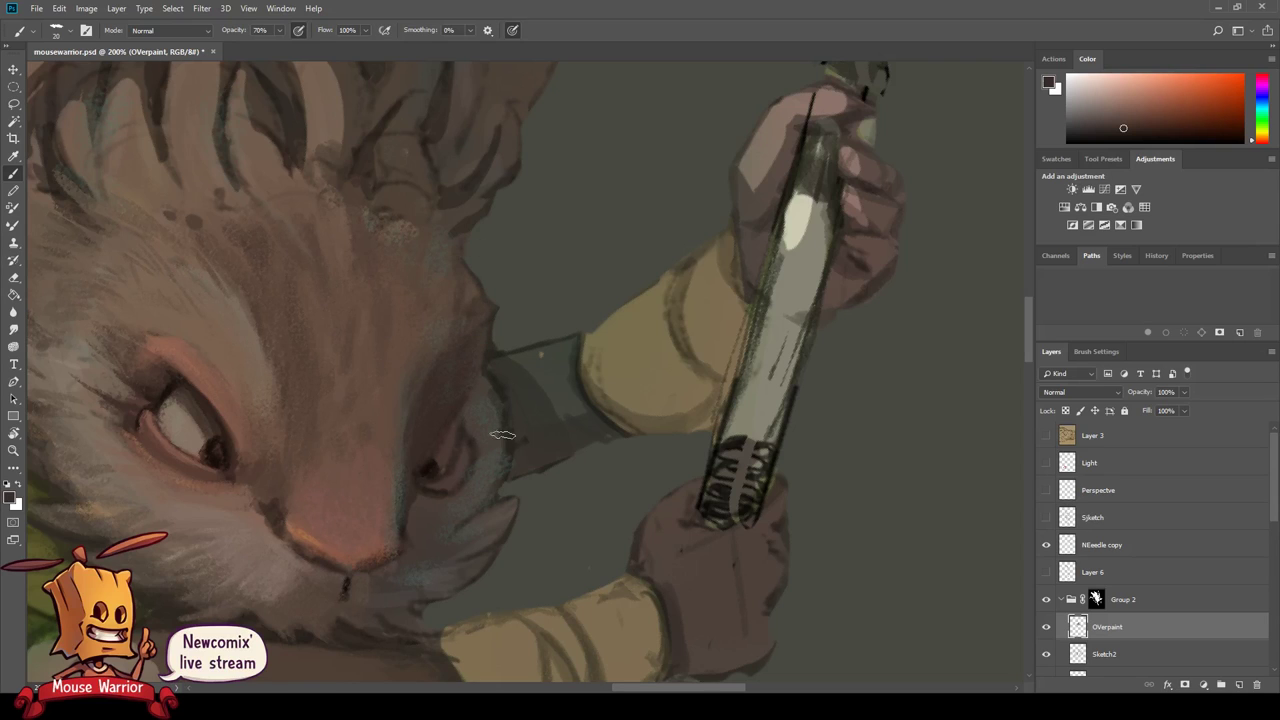
- Zoom out to see more of the character and shift the view
key("z")
left_click(471, 510, "alt")
key("b")
left_click_drag(471, 510, 539, 573)
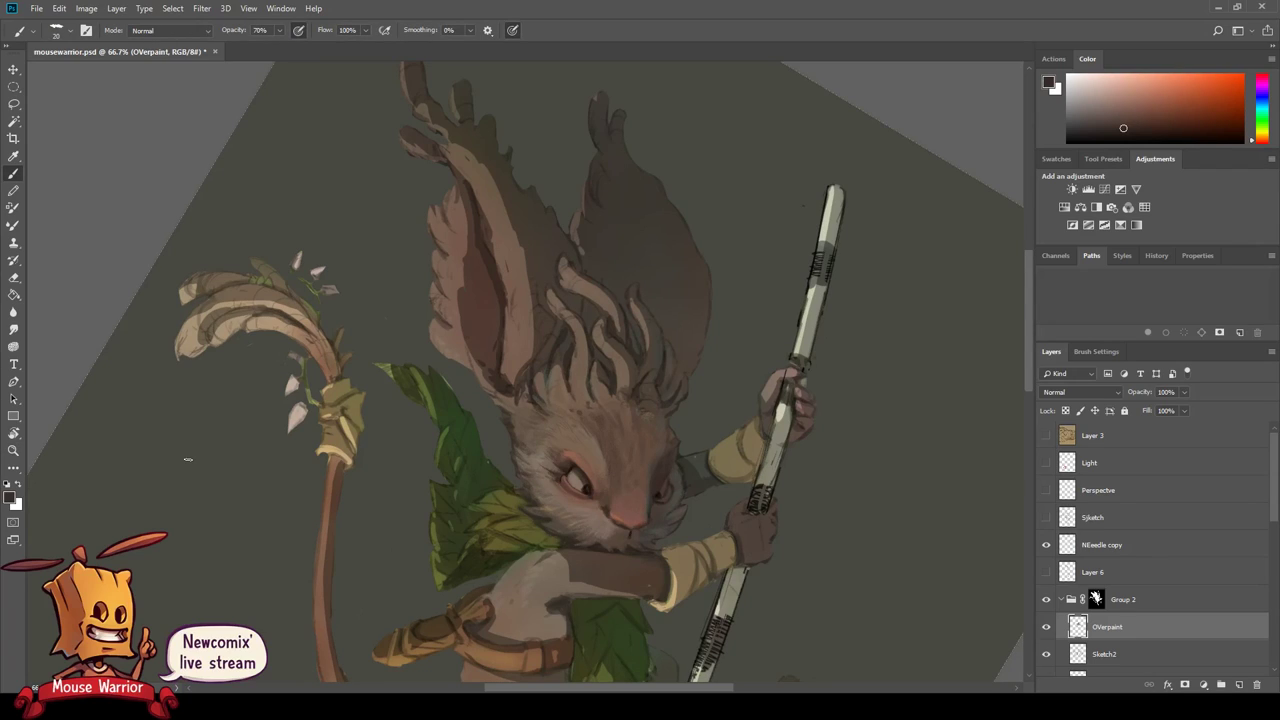
- Sample the leaf yellow-green and a dark orange-brown fur tone for the cheek under the eye
key("r")
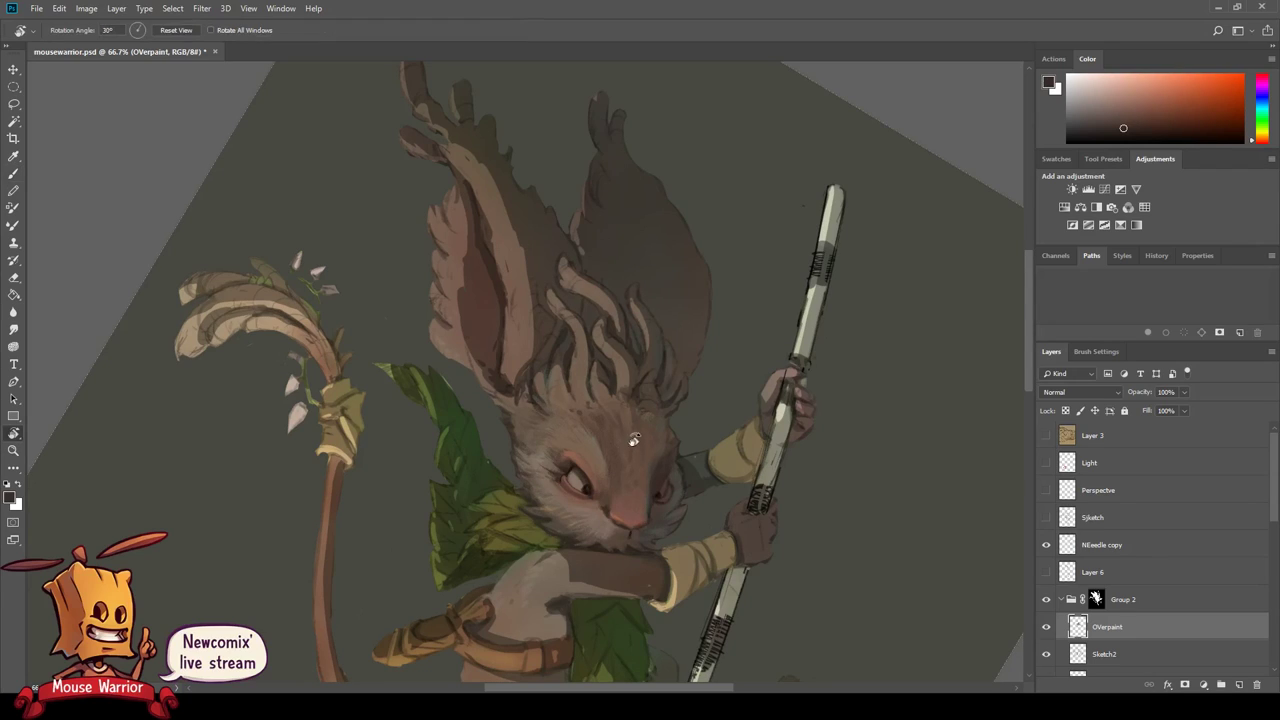
mouse_move(635, 440)
left_mouse_down()
mouse_move(656, 387)
mouse_move(457, 329)
left_mouse_up()
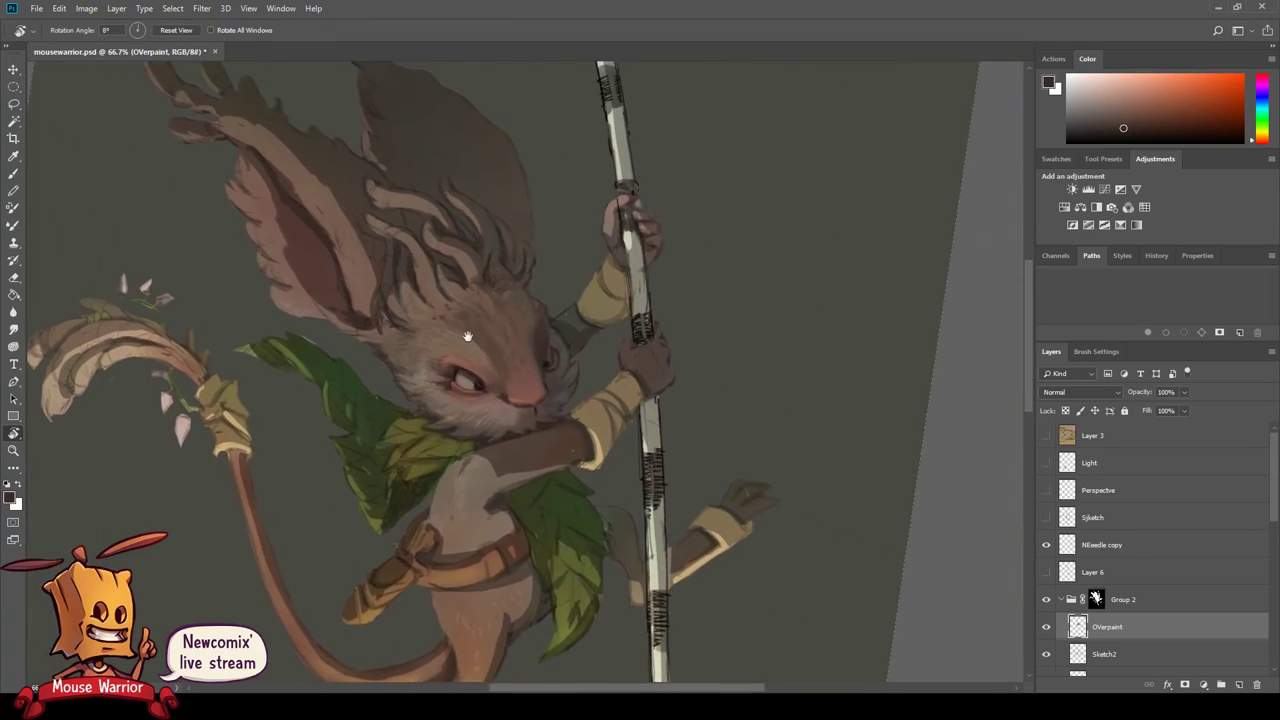
key("b")
scroll(471, 423, "up", 2)
scroll(442, 440, "up", 2)
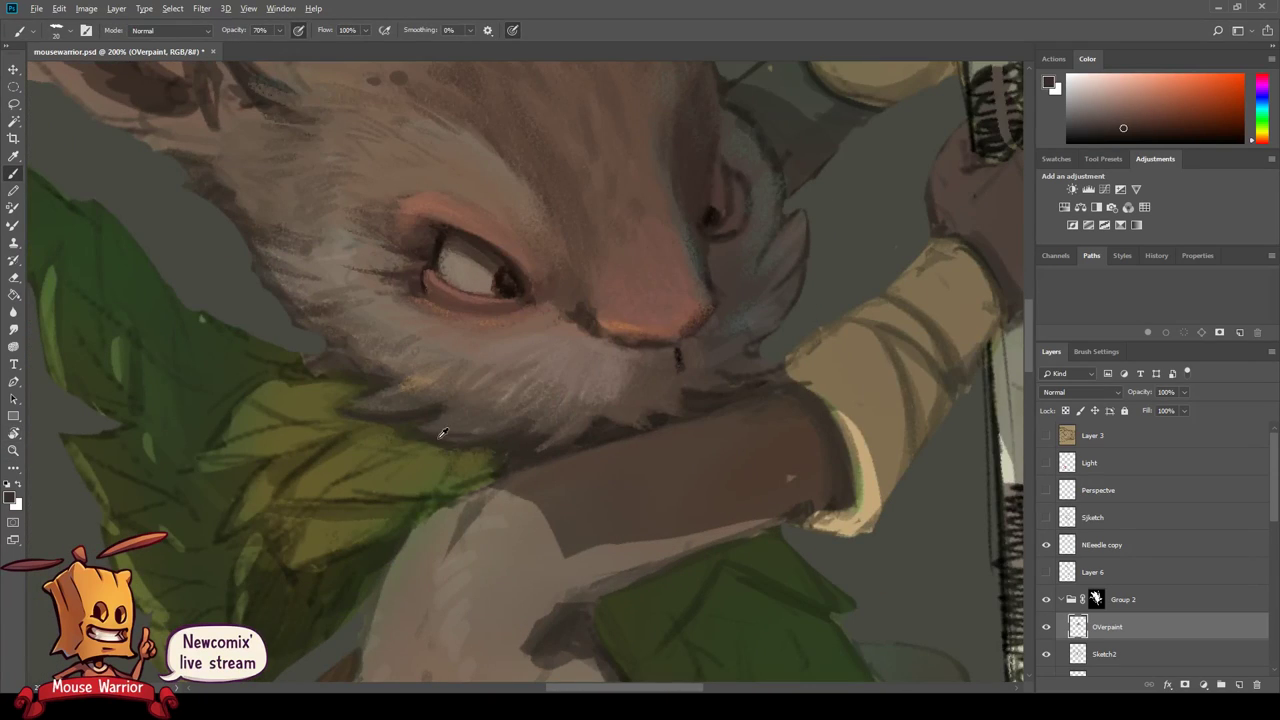
left_click(408, 440, "alt")
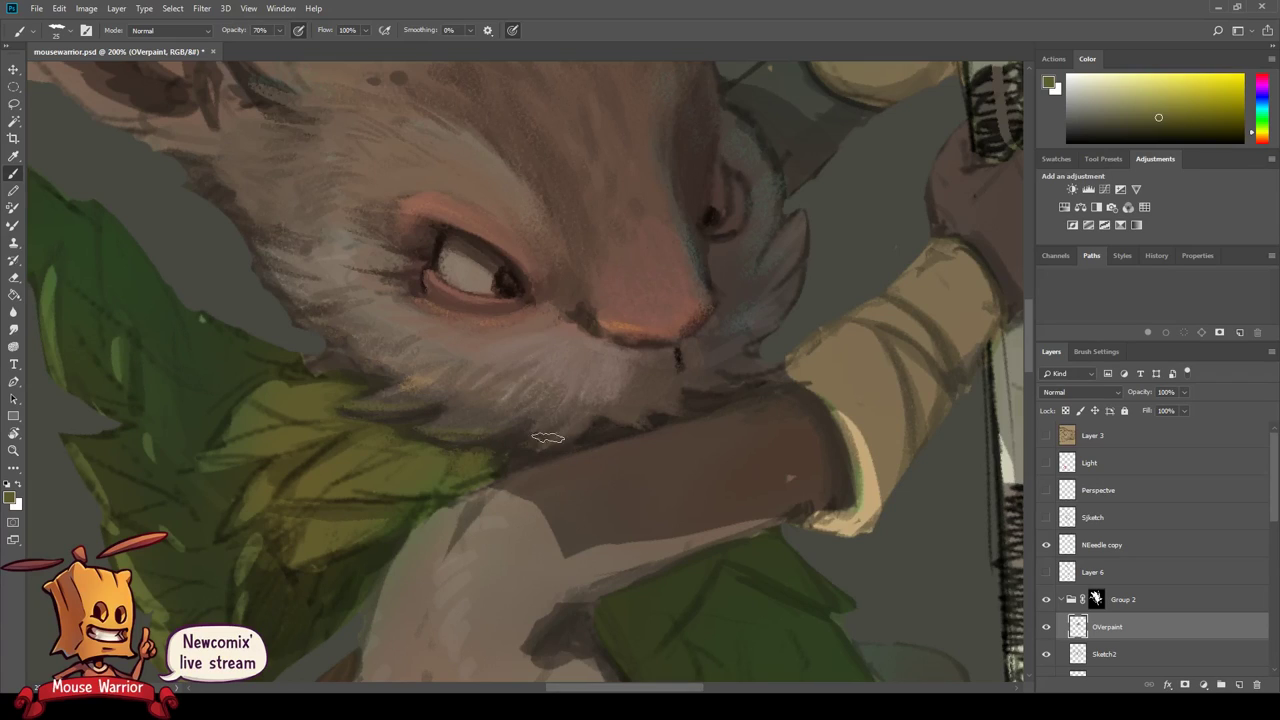
left_click(460, 402, "alt")
key("bracketright")
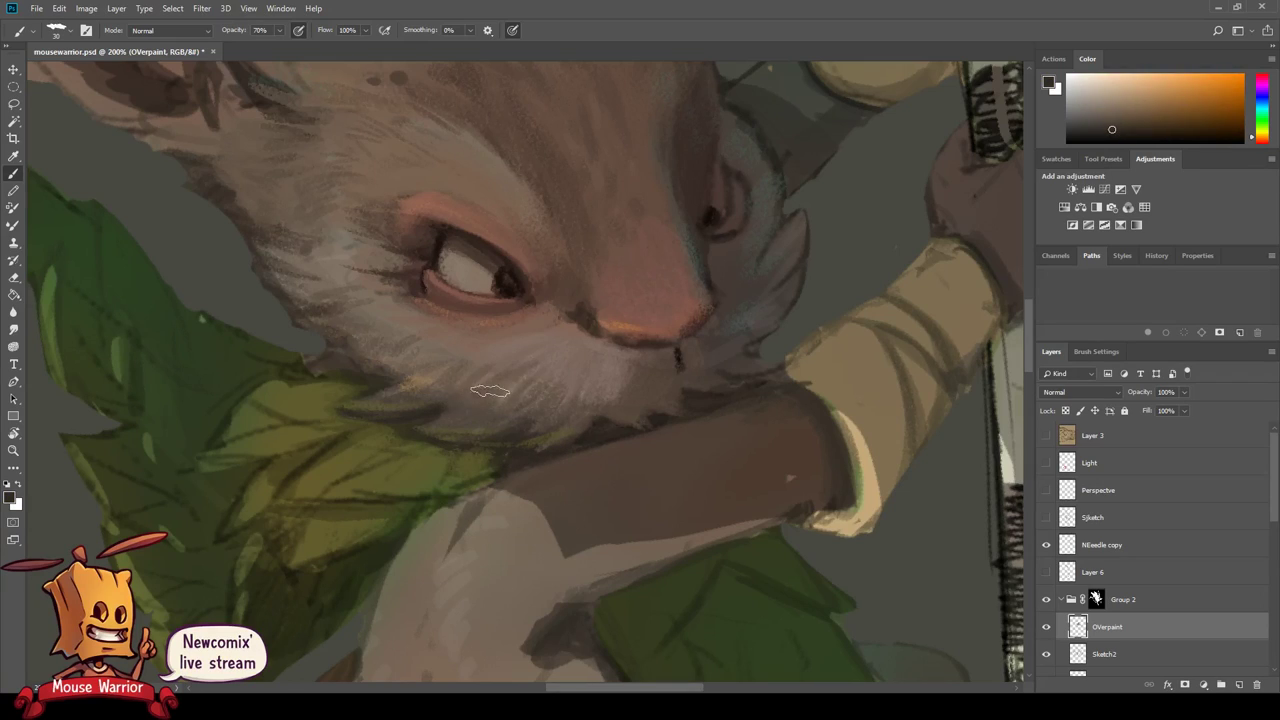
key("bracketleft")
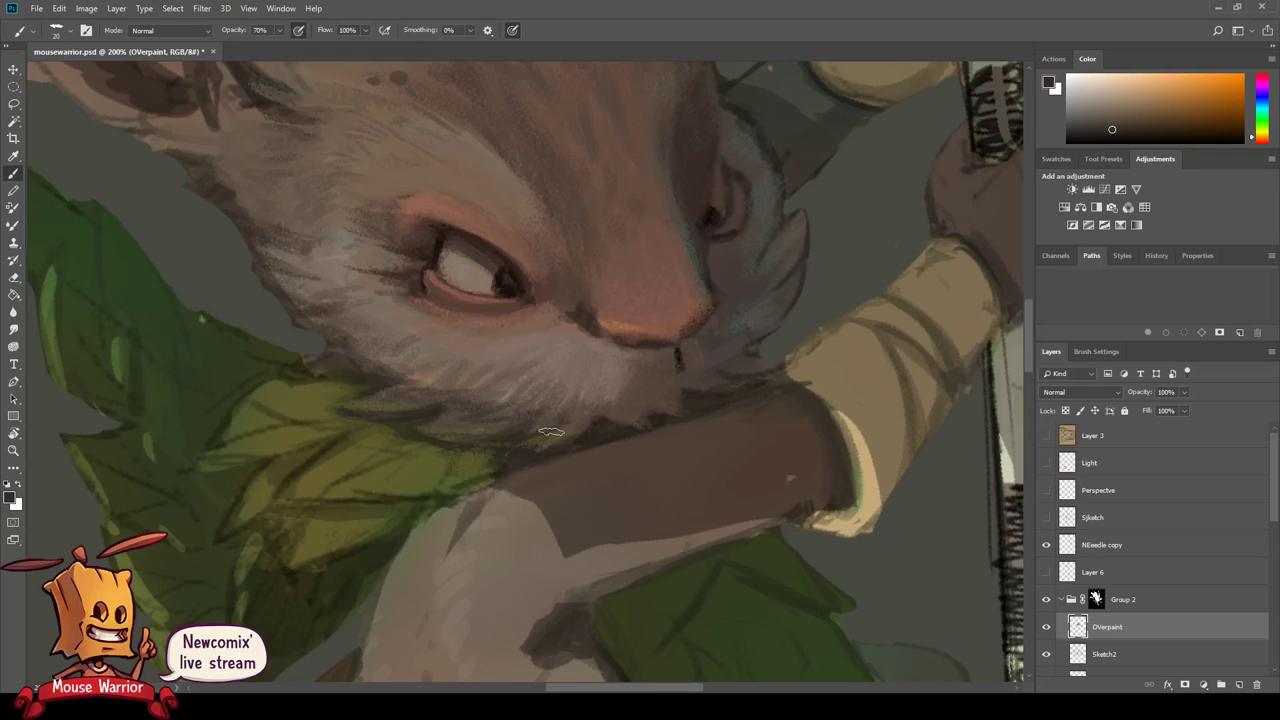
- Bring the forehead and eye into view and move the Overpaint layer above Group 2
left_click_drag(605, 422, 551, 450)
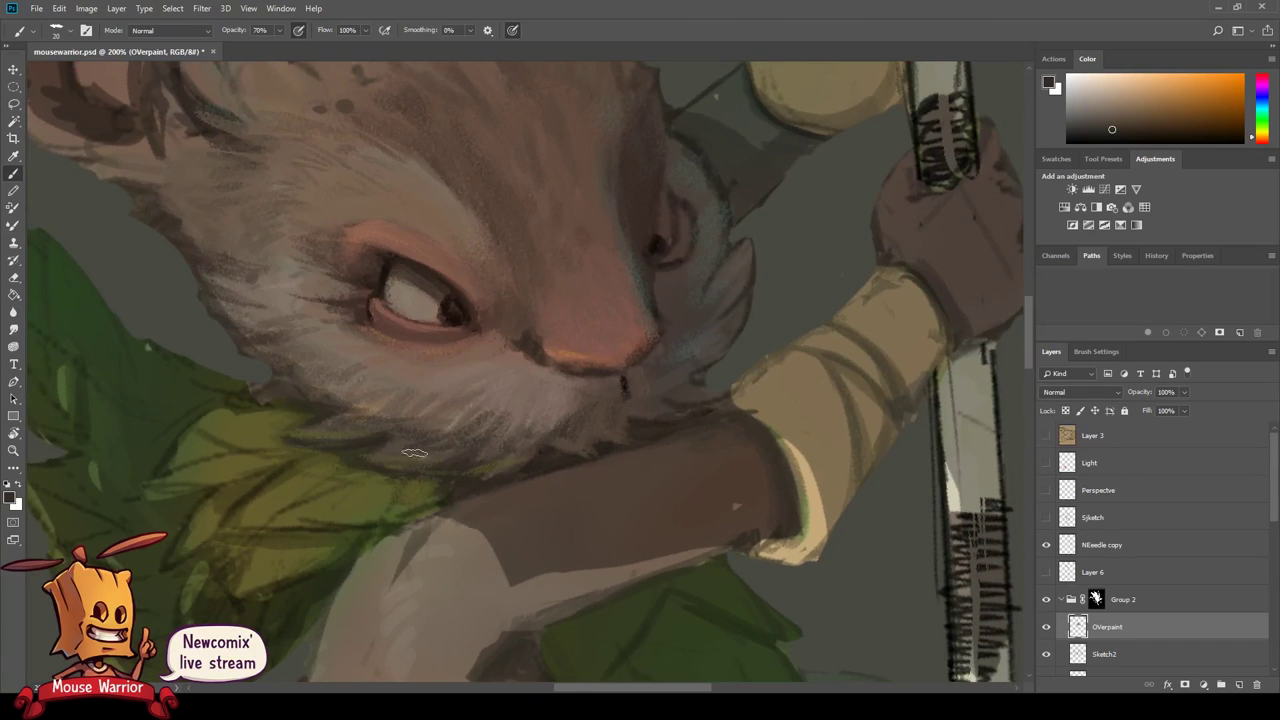
left_click_drag(414, 453, 460, 491)
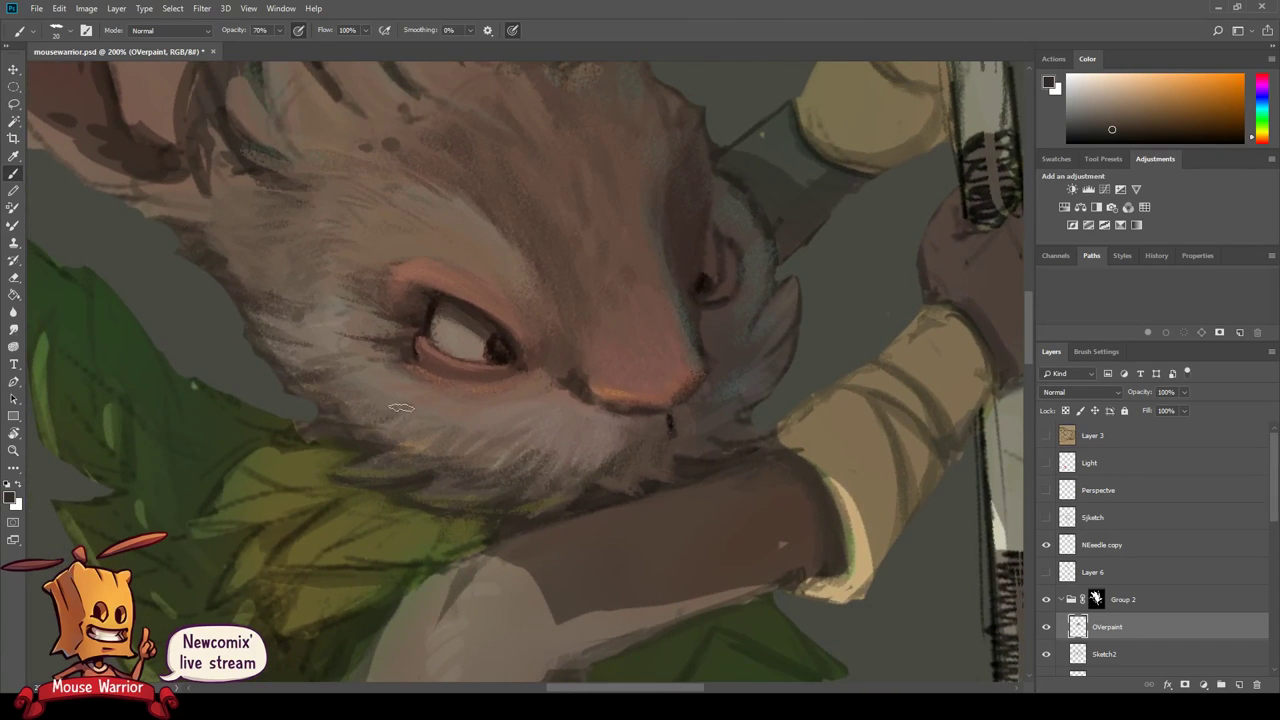
mouse_move(355, 450)
left_mouse_down()
mouse_move(465, 540)
mouse_move(392, 512)
left_mouse_up()
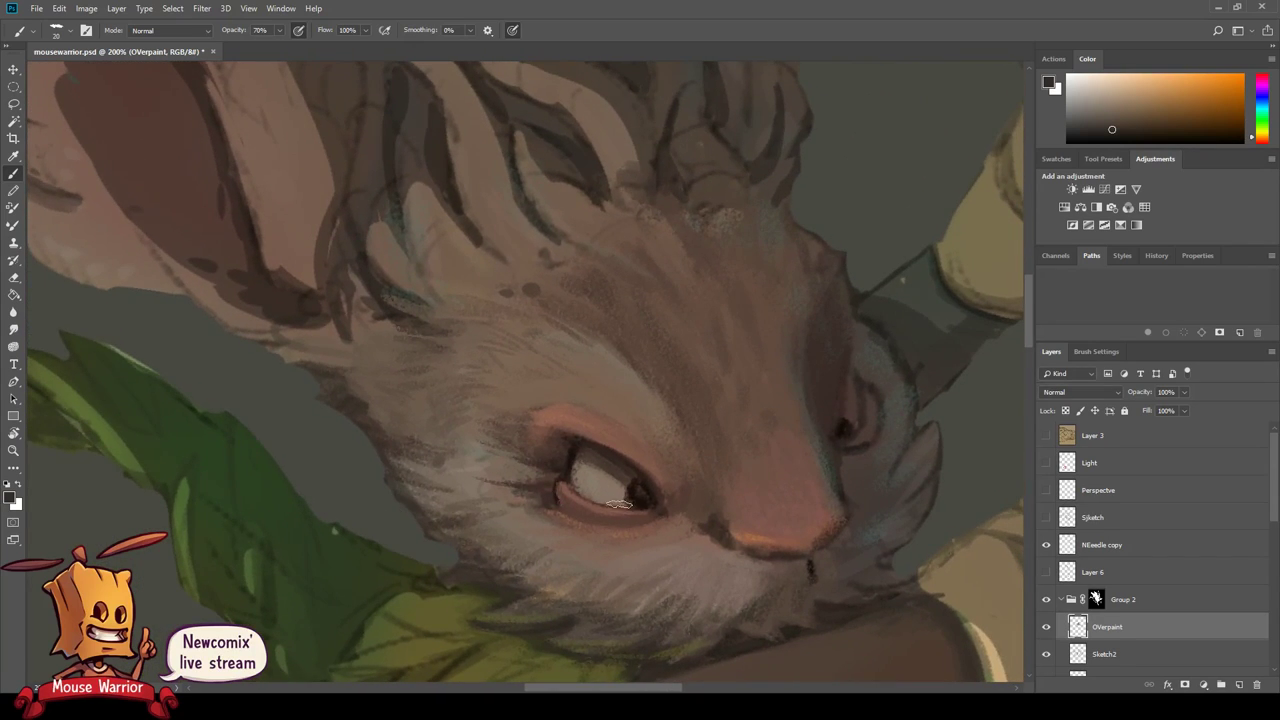
left_click_drag(1144, 633, 1157, 585)
- Paint dark grey fur along the outer cheek, then erase the dark patch beside it
left_click_drag(454, 491, 464, 503)
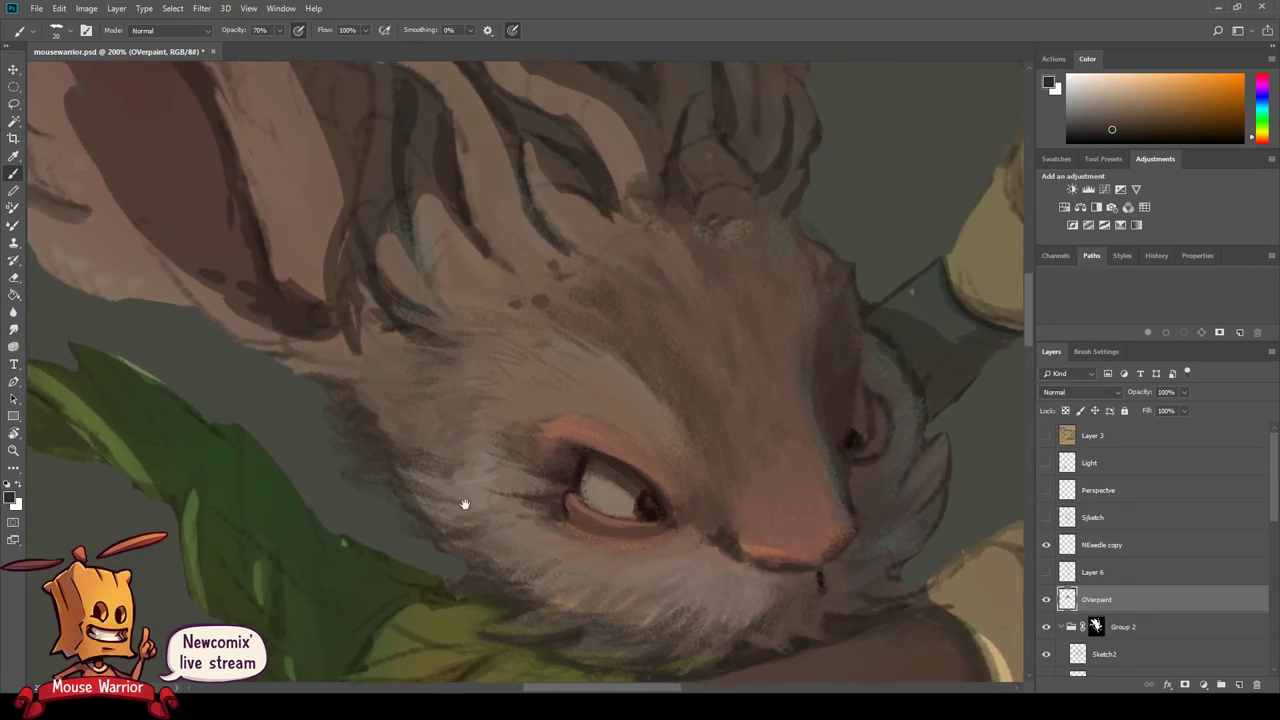
key("bracketright")
mouse_move(343, 449)
left_mouse_down()
mouse_move(336, 467)
mouse_move(300, 423)
left_mouse_up()
key("0")
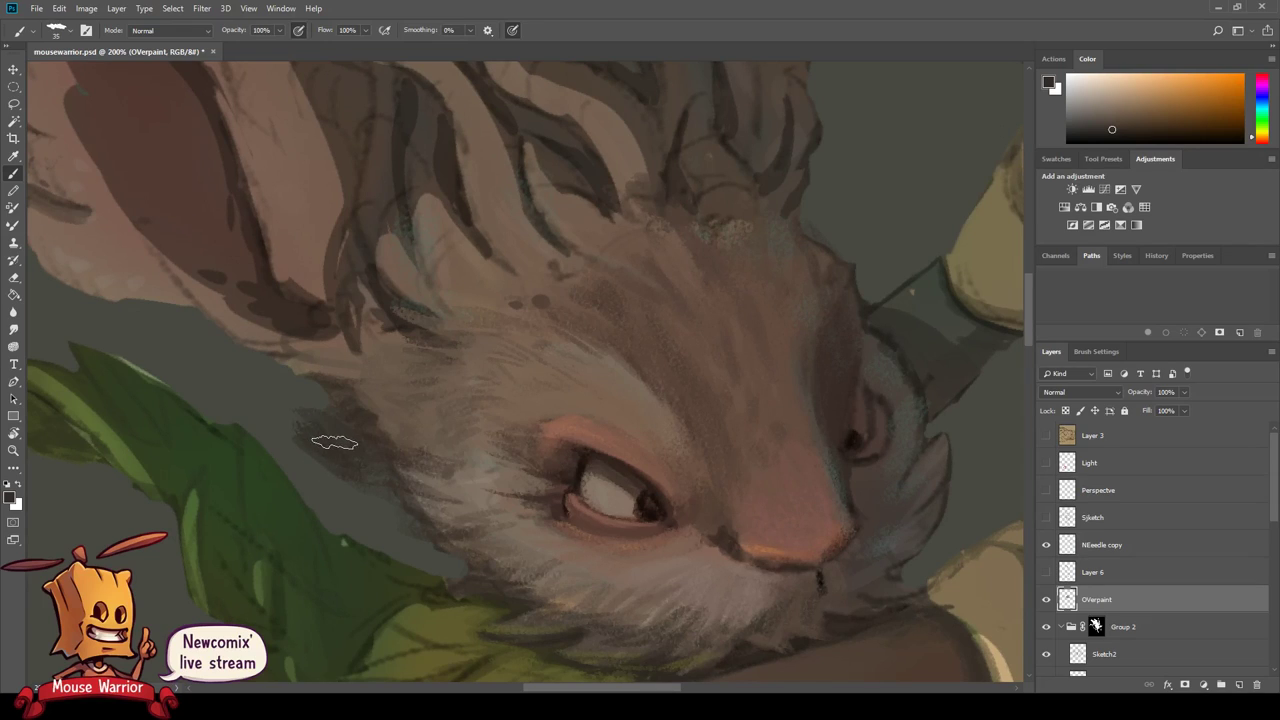
key("e")
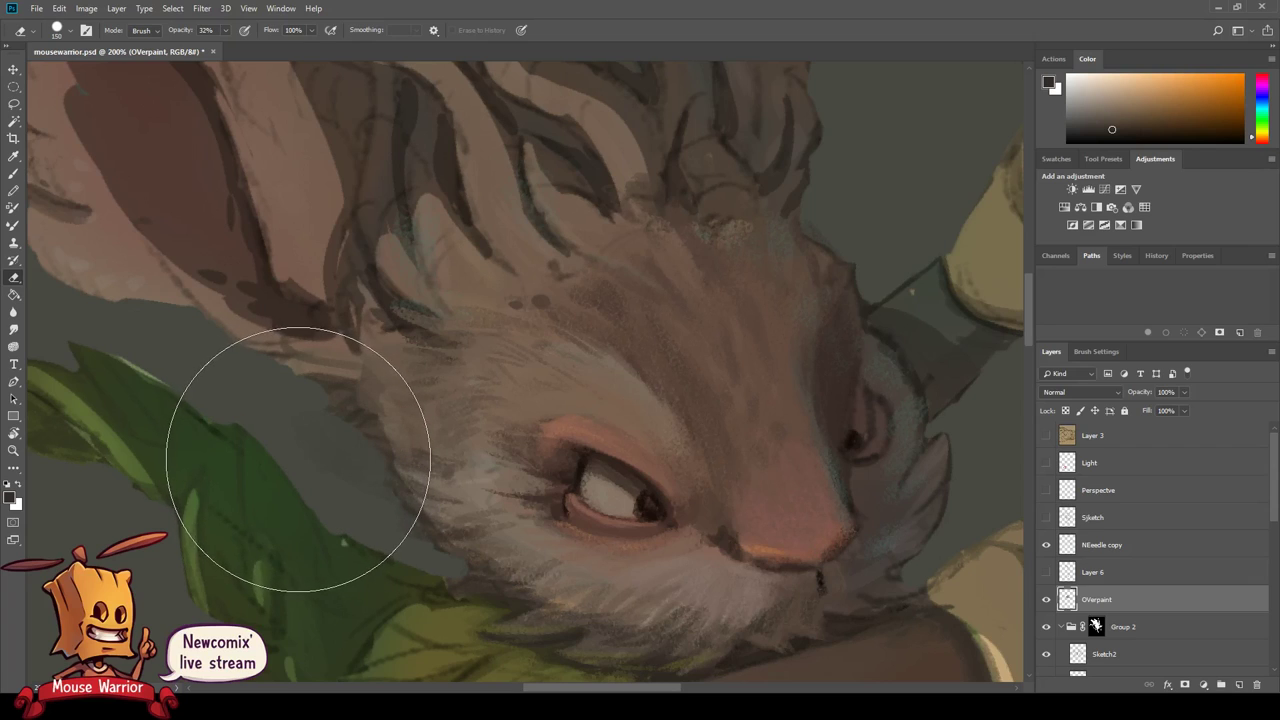
left_click_drag(300, 429, 414, 451)
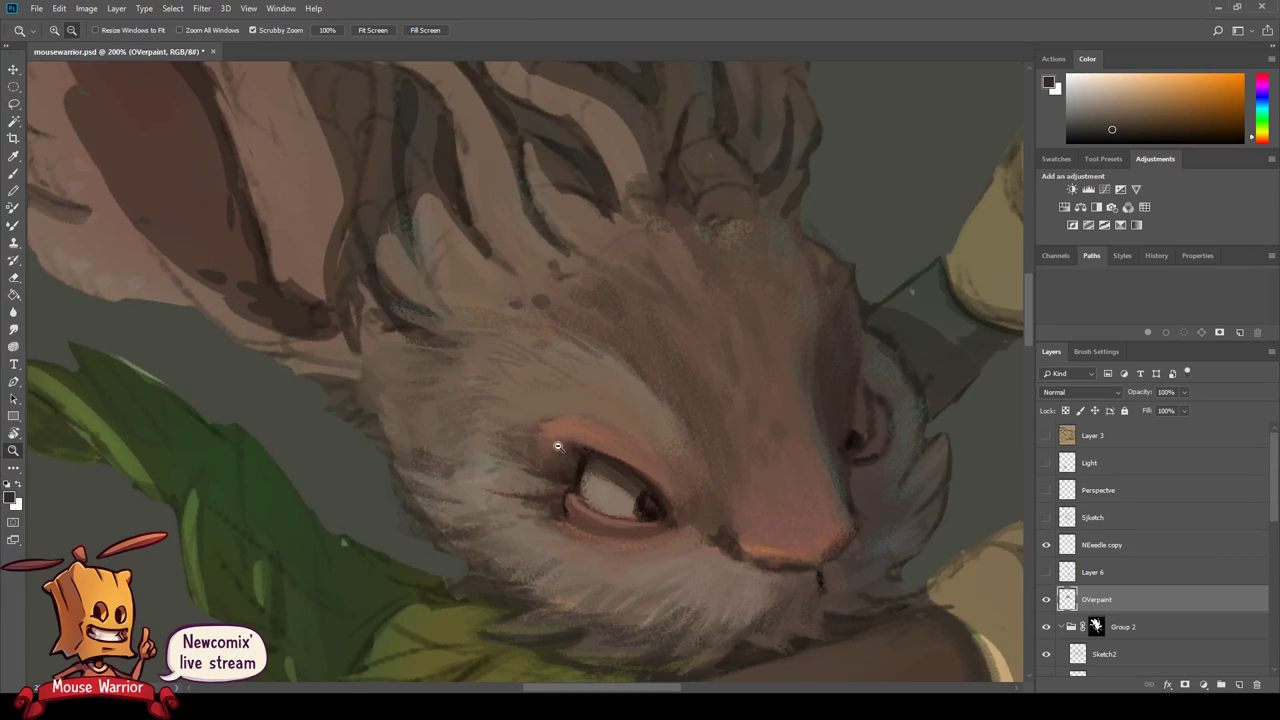
- Zoom out to 50% on the whole character and save mousewarrior.psd
scroll(618, 283, "down", 3)
mouse_move(563, 450)
left_mouse_down()
mouse_move(473, 340)
mouse_move(449, 393)
left_mouse_up()
key("z")
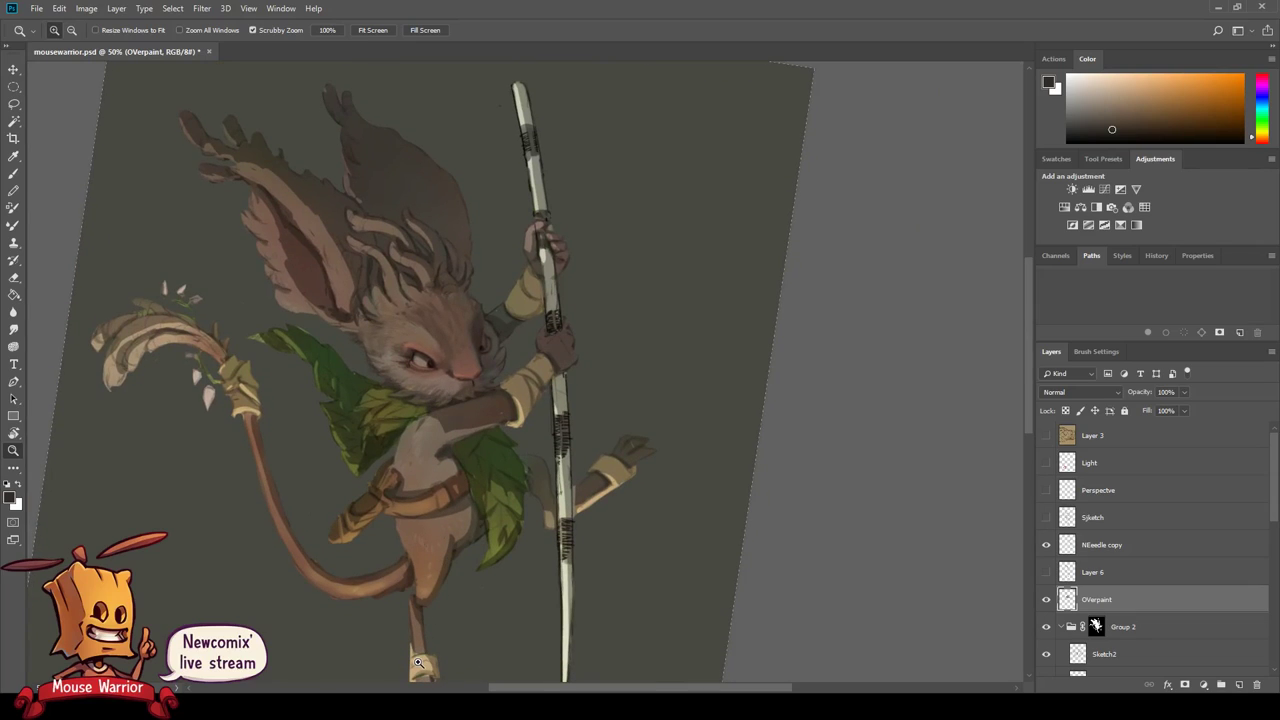
key("ctrl+s")
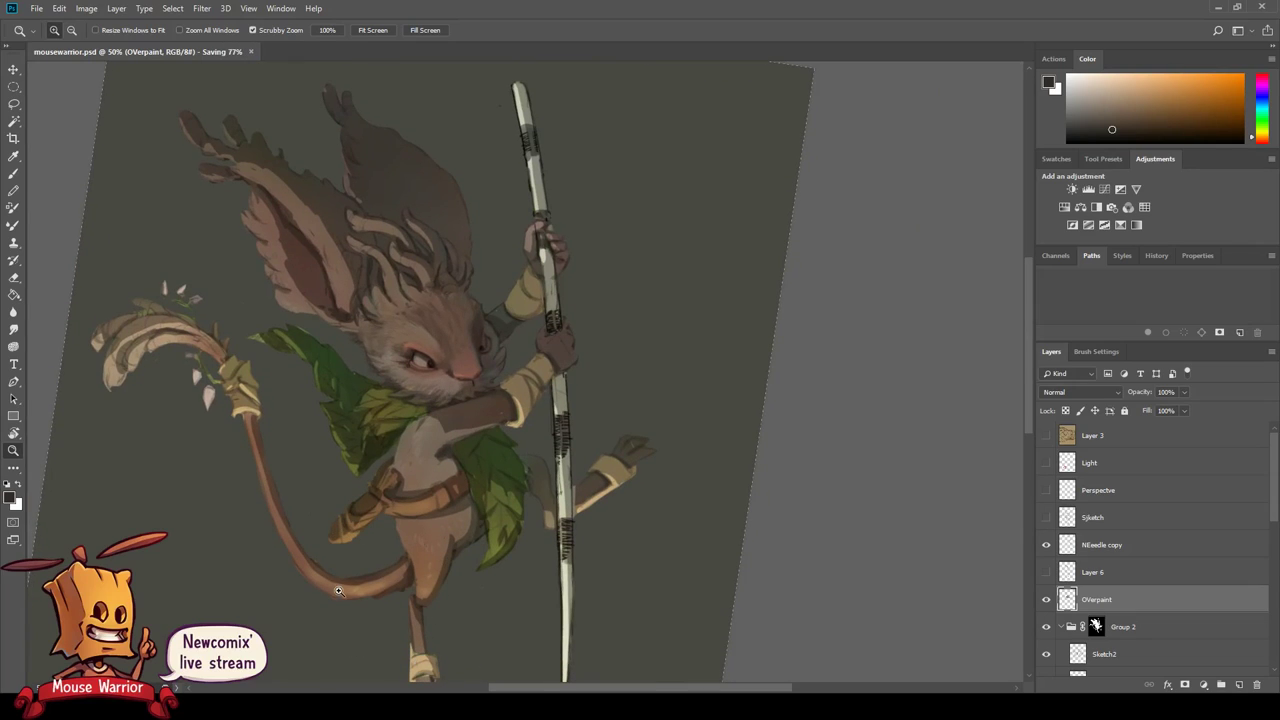